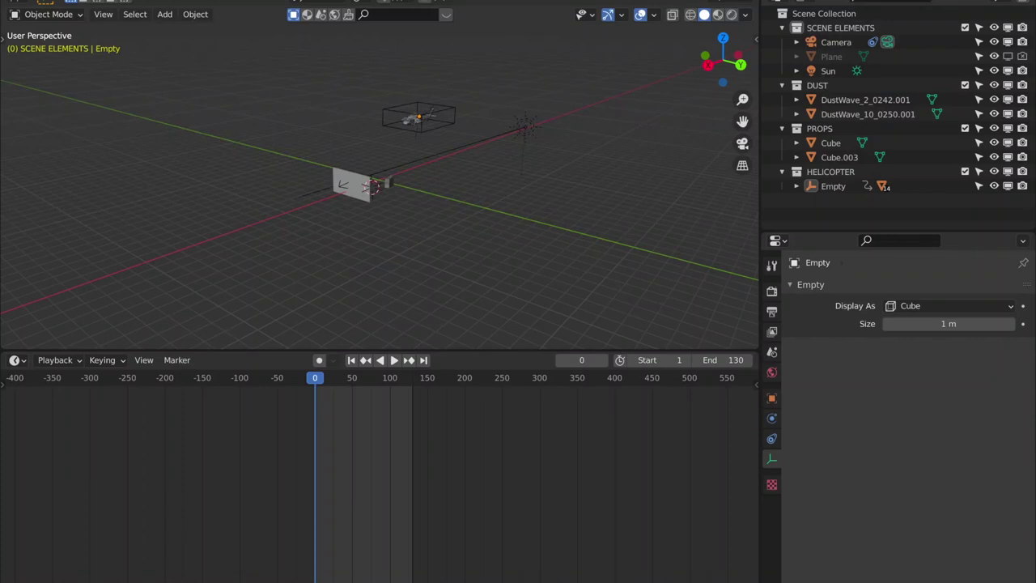
Look through the scene camera and switch the viewport to rendered shading.
scroll(434, 116, "up", 2)
scroll(434, 116, "up", 11)
middle_click_drag(546, 240, 458, 254)
scroll(413, 220, "down", 6)
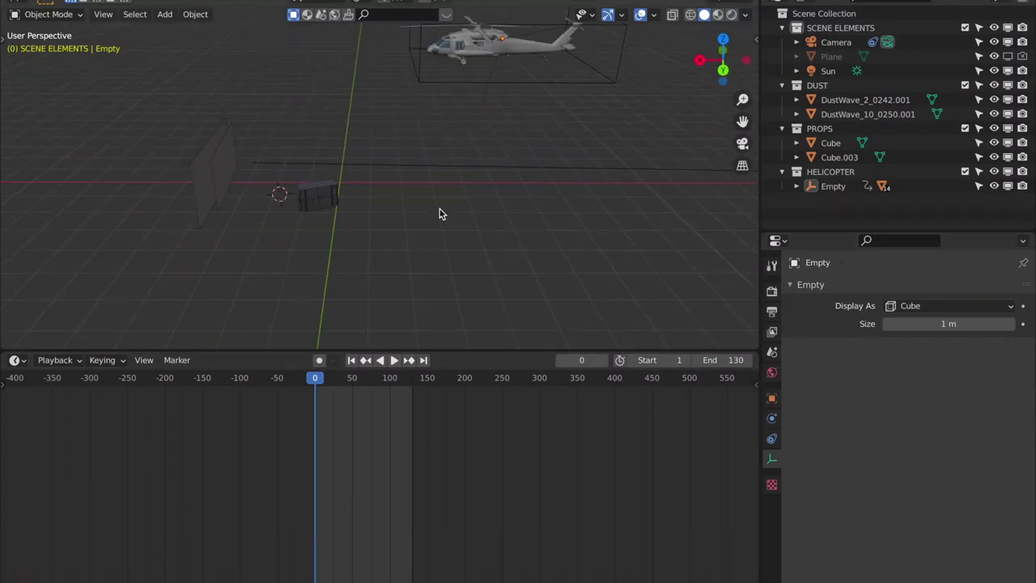
middle_click_drag(413, 219, 615, 165)
left_click(744, 144)
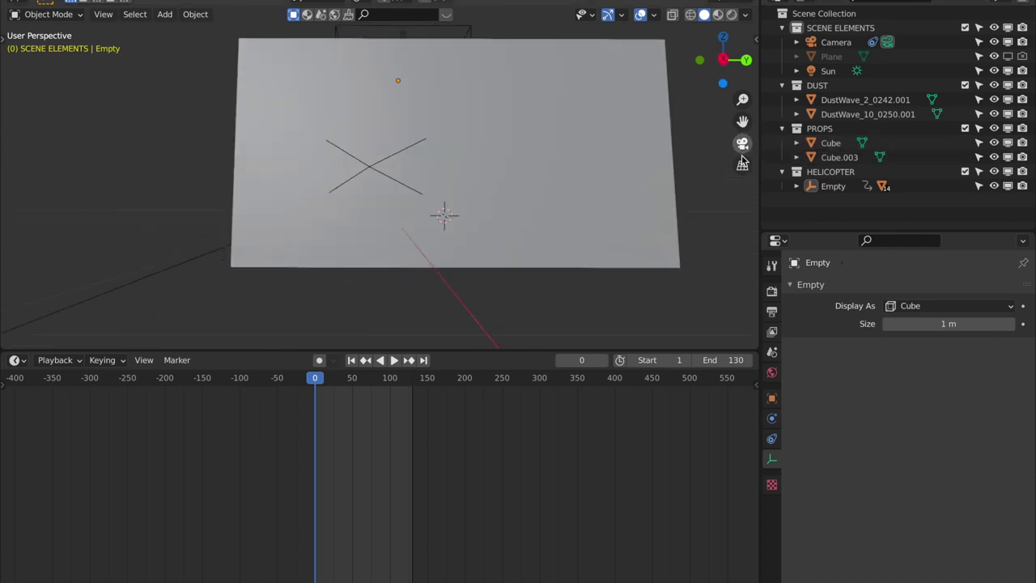
key("z")
left_click(476, 194)
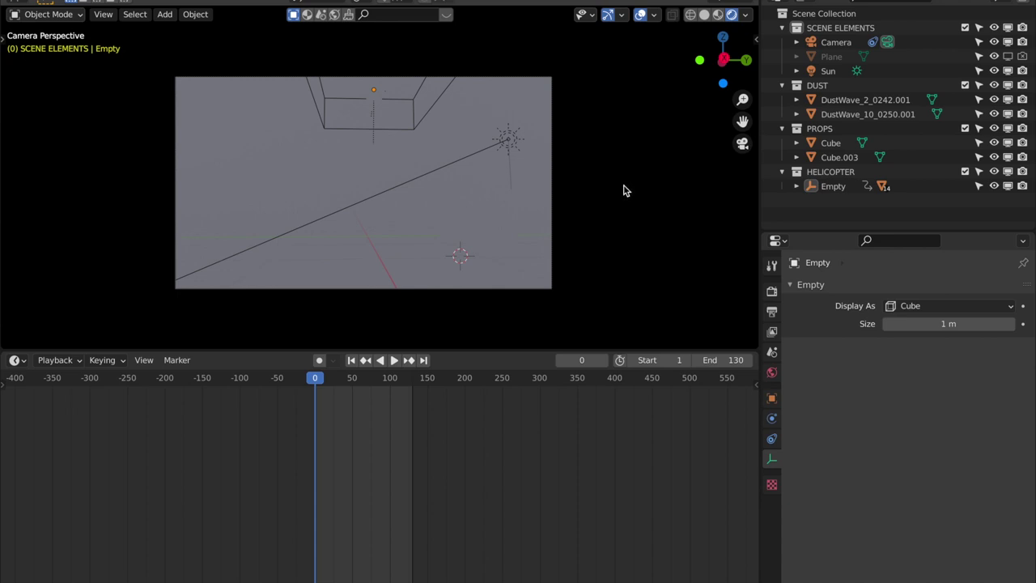
Advance the timeline to frame 1 and compare the camera view of the footage with the free perspective view.
scroll(608, 205, "up", 4)
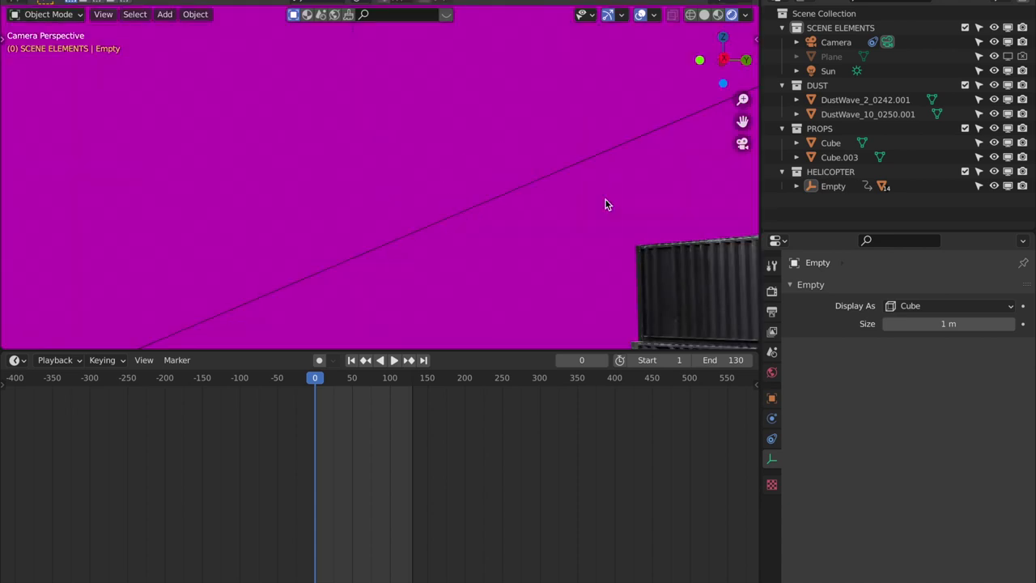
scroll(502, 299, "down", 1)
key("Right")
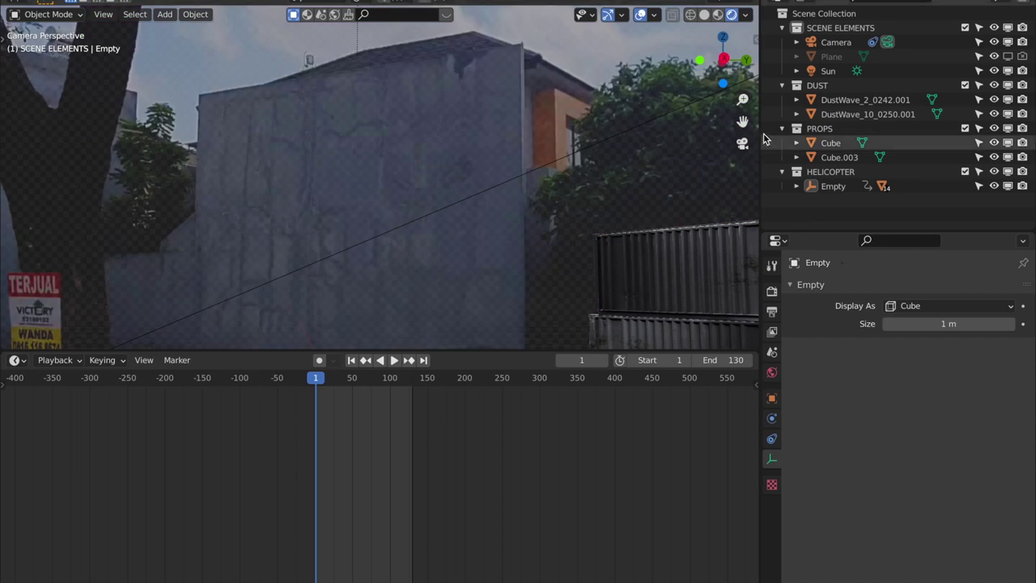
left_click(742, 144)
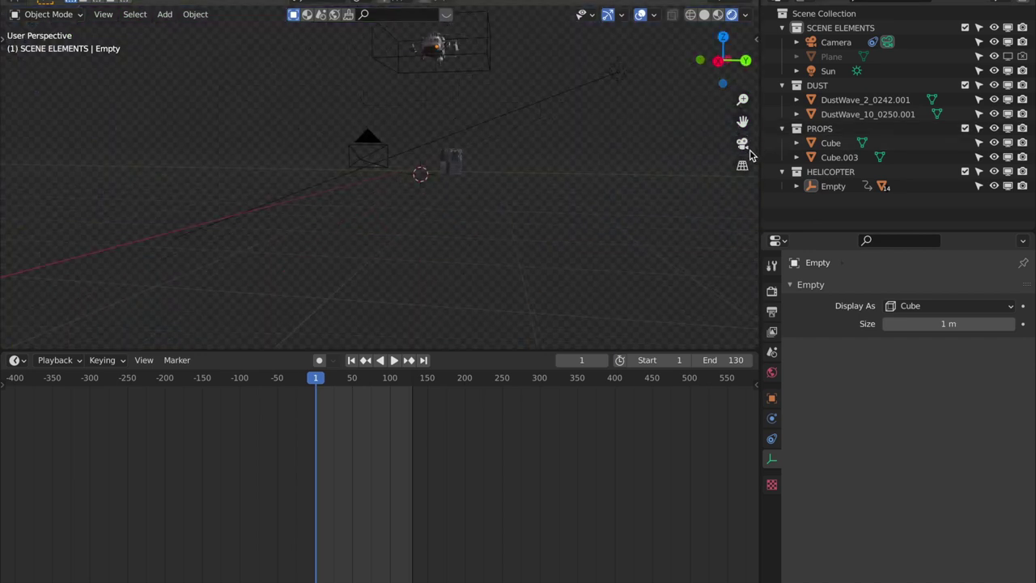
left_click(744, 144)
Examine the motion tracking markers placed across the footage in the movie clip editor.
scroll(534, 248, "down", 3)
scroll(532, 247, "up", 5)
scroll(423, 216, "down", 4)
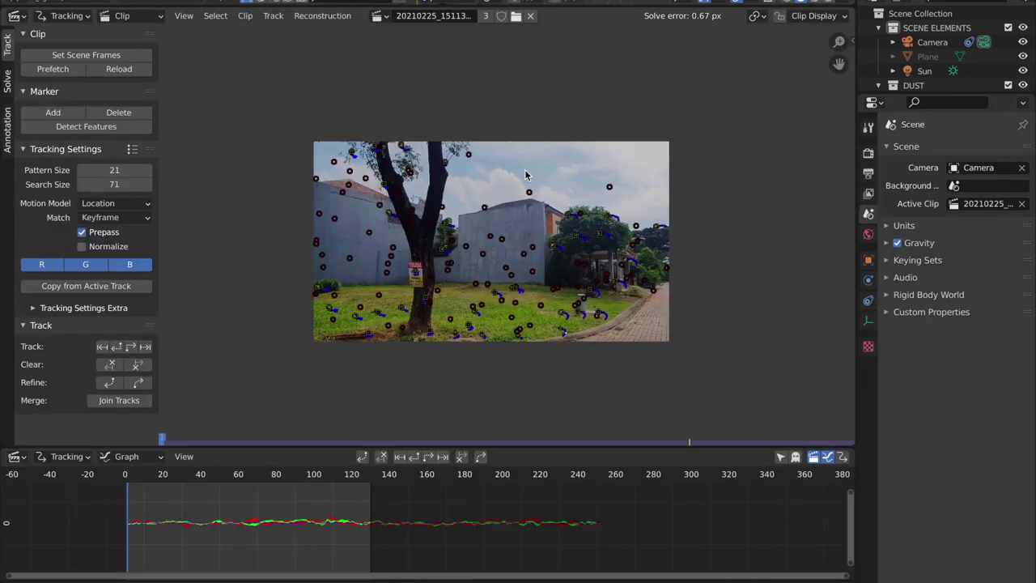
scroll(525, 174, "up", 3)
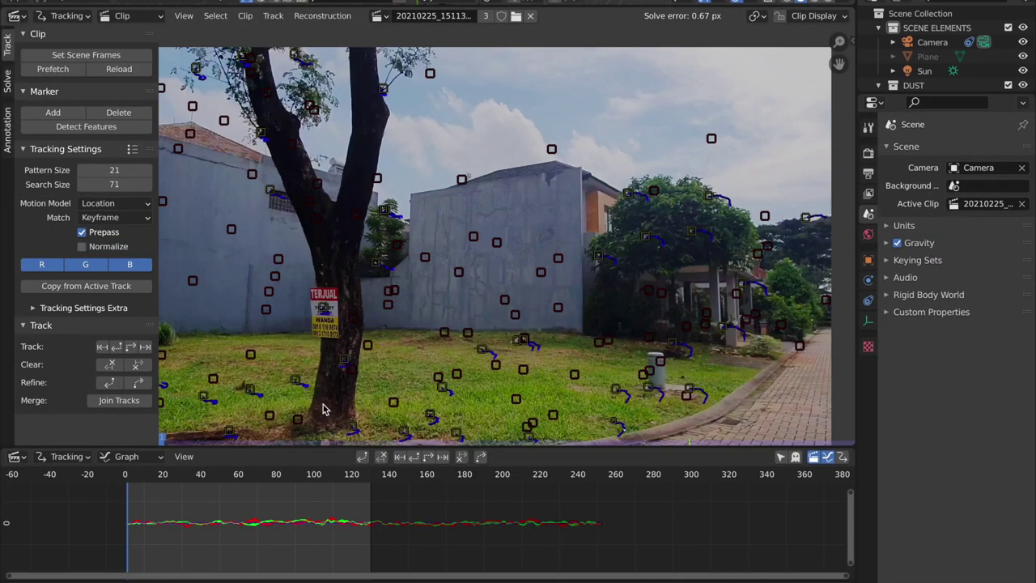
scroll(324, 411, "down", 2)
Play the animation forwards and in reverse through the camera view, and return to frame 0.
key("space")
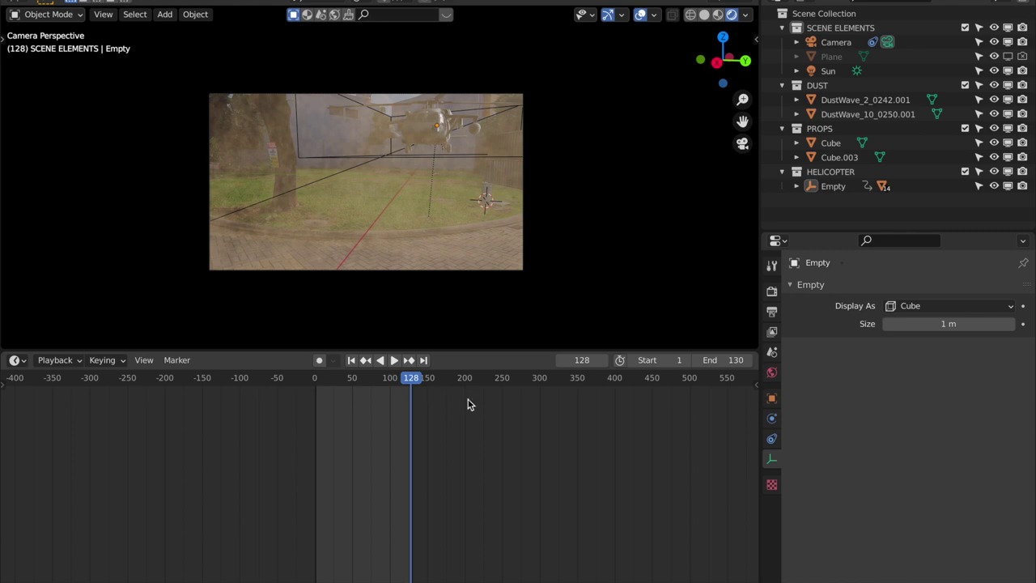
key("shift+ctrl+space")
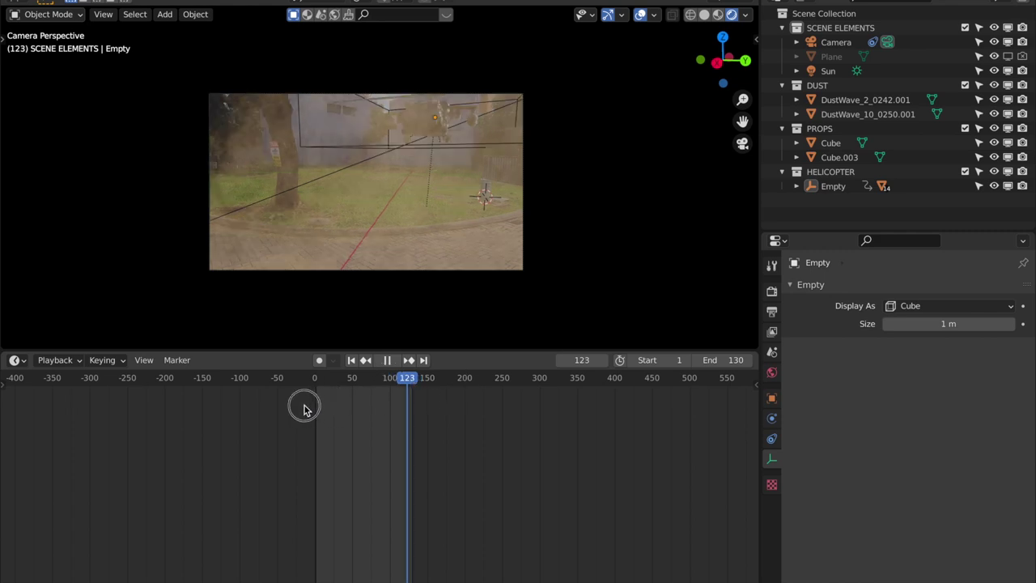
left_click(305, 409)
key("space")
Select the helicopter's fuselage and frame it to inspect the model up close.
middle_click_drag(433, 234, 419, 106)
scroll(520, 204, "down", 4)
left_click(419, 107)
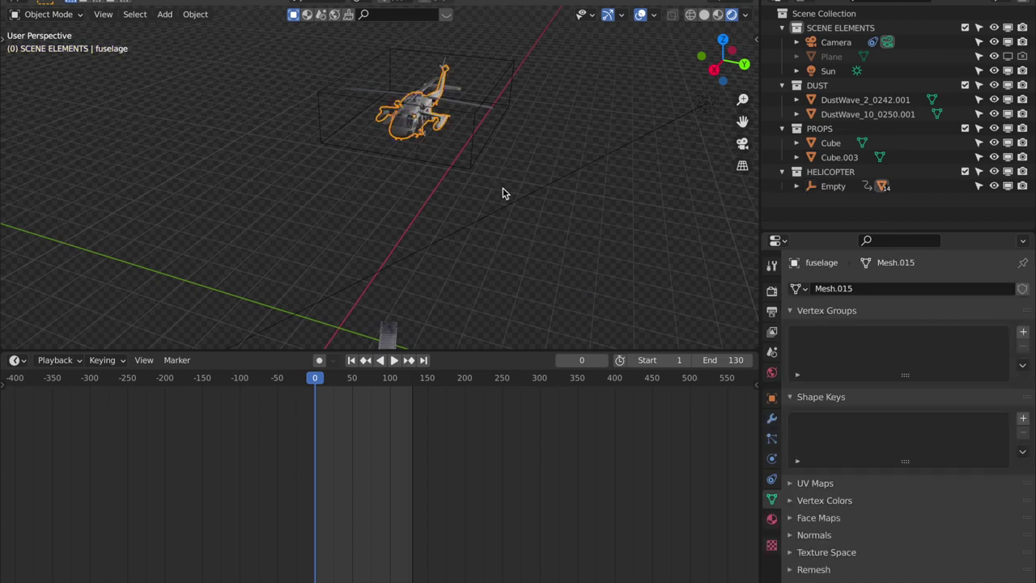
key("KP_Decimal")
scroll(494, 222, "up", 3)
middle_click_drag(531, 222, 432, 220)
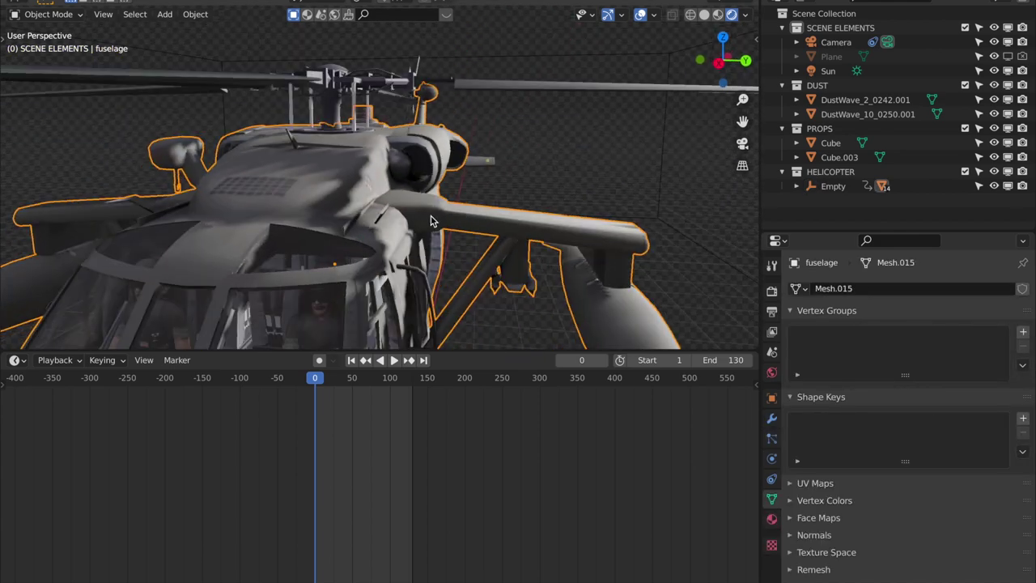
scroll(430, 220, "up", 4)
scroll(429, 184, "up", 5)
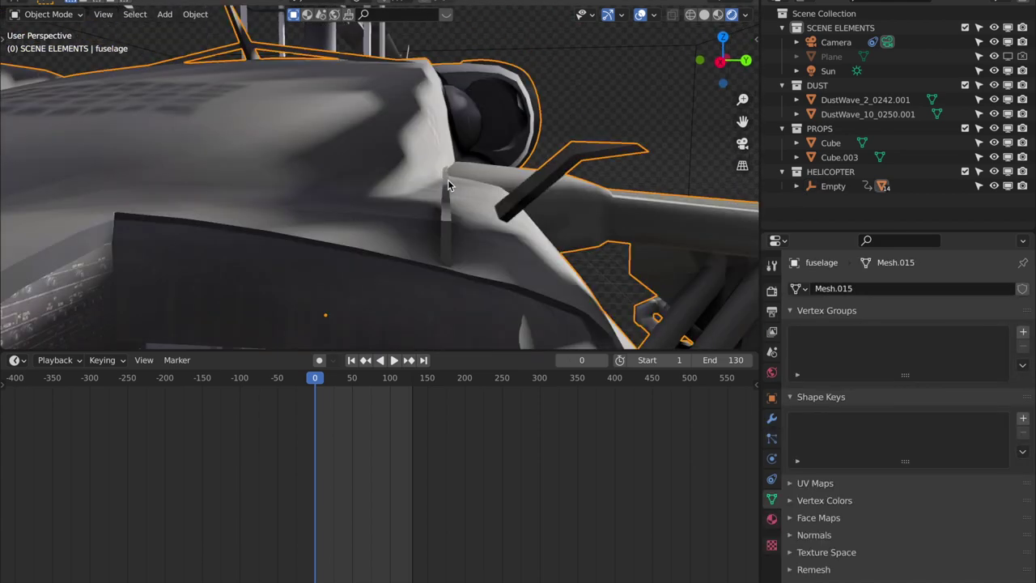
Return to the camera view and show the world's environment texture settings.
scroll(453, 182, "down", 15)
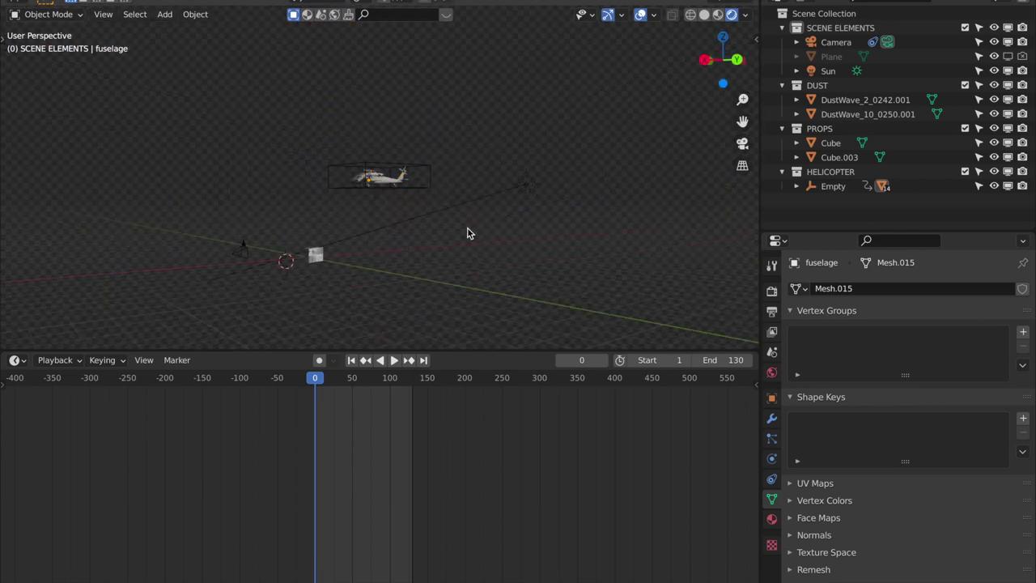
middle_click_drag(475, 240, 477, 204)
scroll(467, 227, "up", 6)
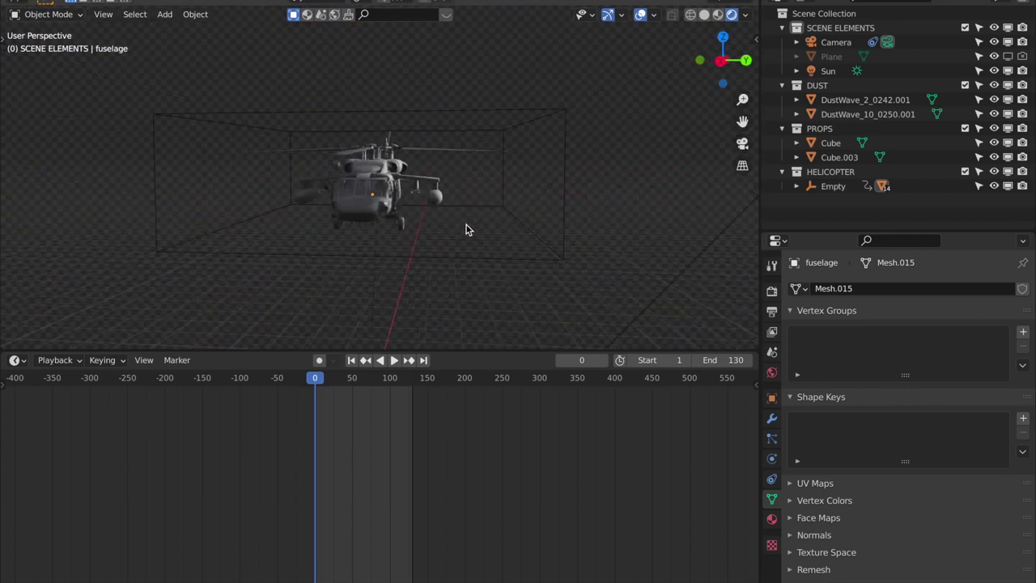
key("KP_0")
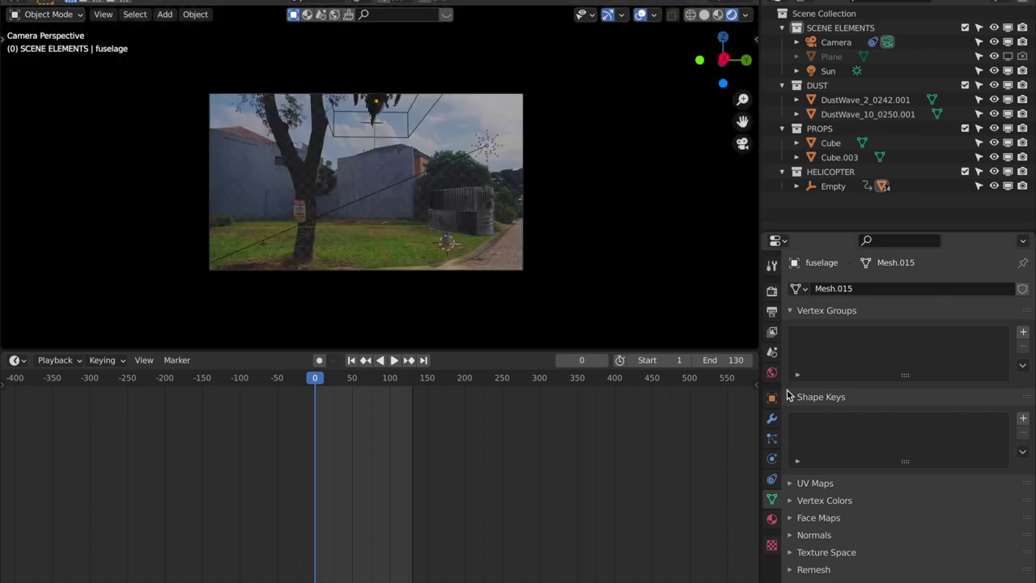
left_click(771, 372)
scroll(662, 245, "up", 2)
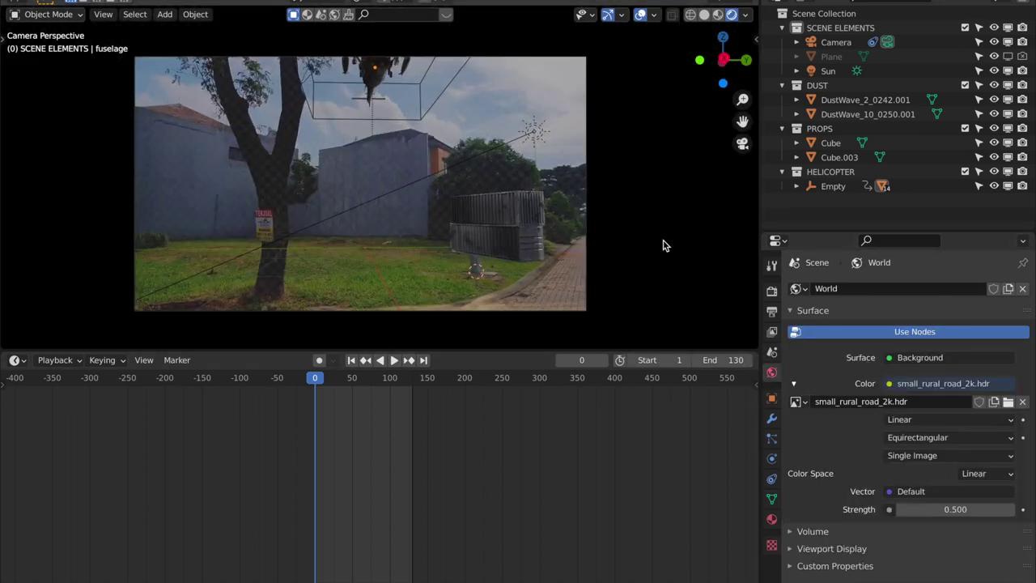
Try to move both stacked containers, Cube and Cube.003, across the ground with the global Z axis locked.
left_click(509, 215)
left_click(508, 216, "shift")
middle_click_drag(587, 239, 492, 227, "shift")
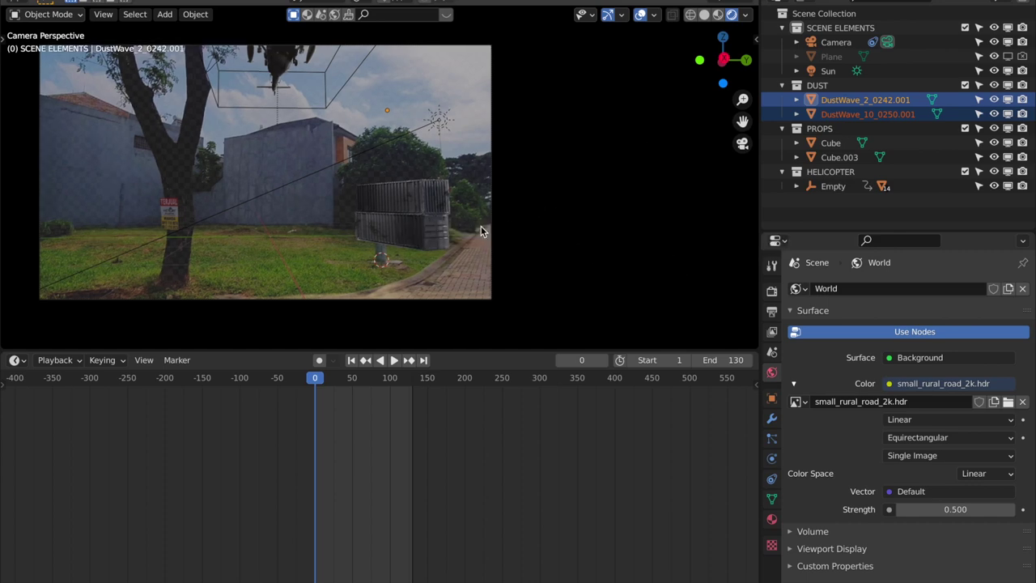
left_click(558, 233)
middle_click_drag(558, 233, 340, 267)
left_click(339, 236)
left_click(343, 233, "shift")
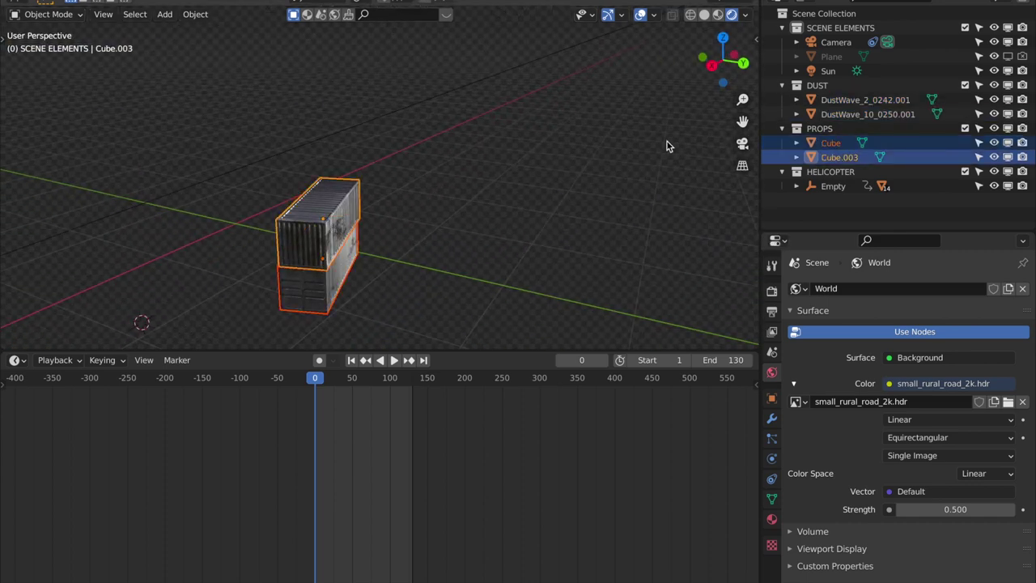
left_click(742, 144)
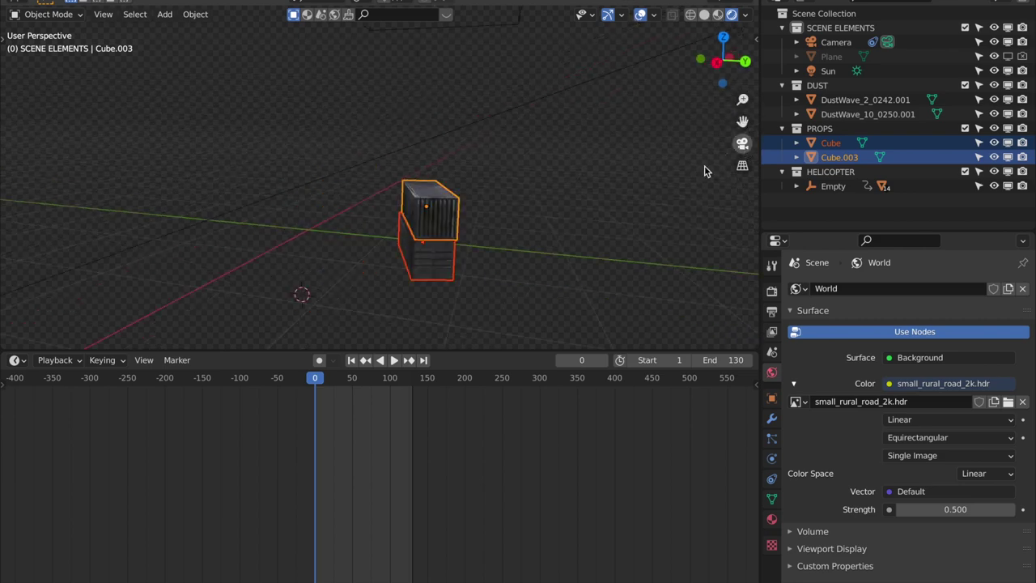
scroll(348, 308, "up", 3)
middle_click_drag(339, 315, 400, 220, "shift")
scroll(296, 272, "up", 3)
scroll(502, 234, "up", 2)
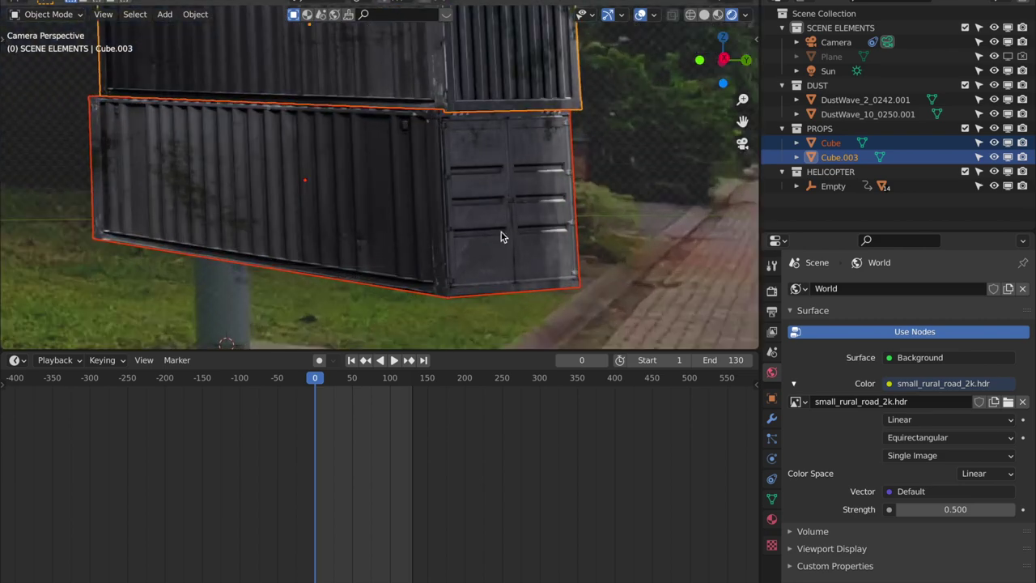
key("g")
key("shift+z")
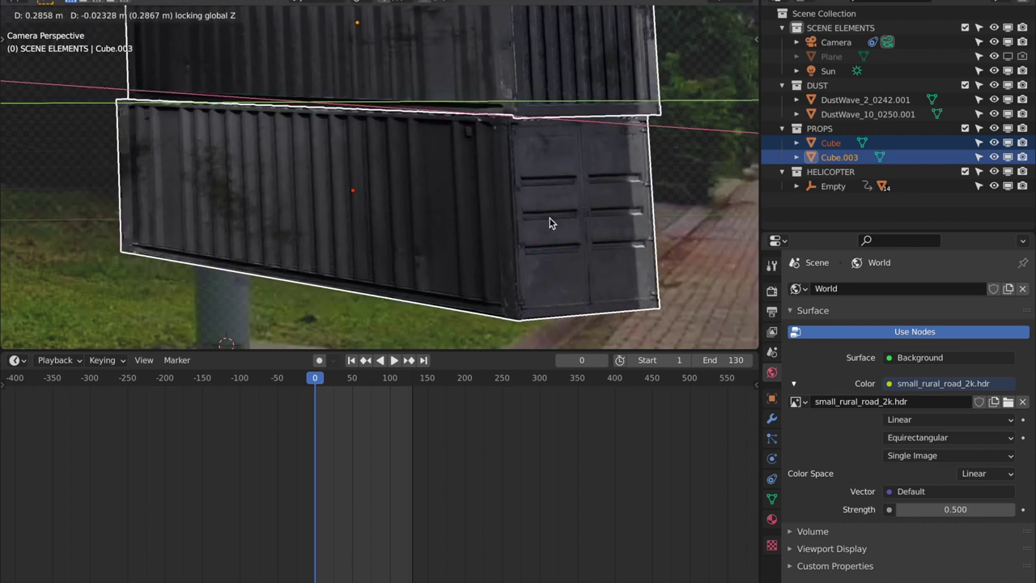
left_click(548, 221)
scroll(447, 243, "down", 5)
Select the helicopter's parent empty and examine the helicopter inside it from above.
left_click(590, 213)
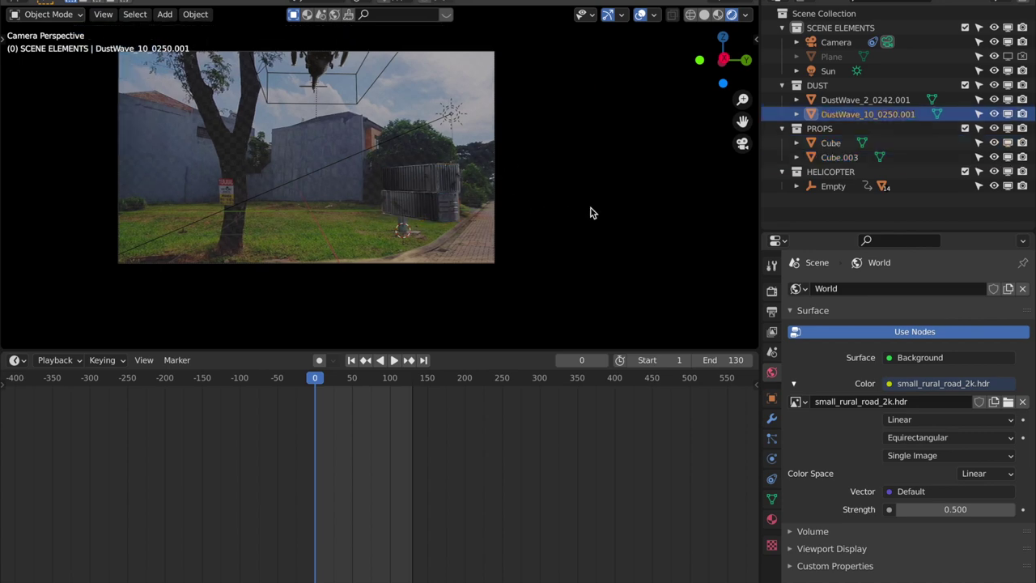
middle_click_drag(590, 213, 412, 253)
middle_click_drag(440, 131, 439, 189, "shift")
scroll(429, 183, "up", 3)
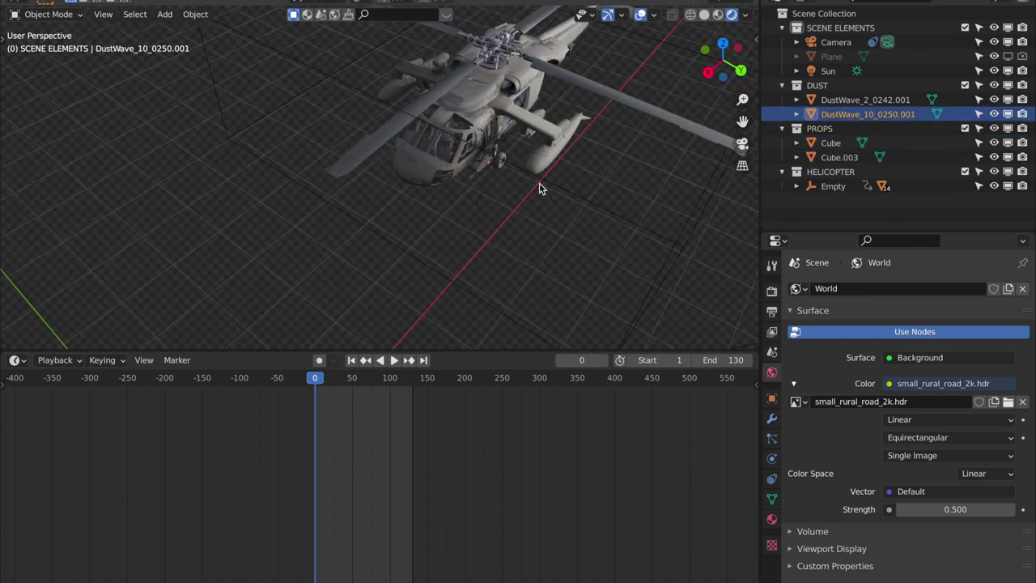
left_click(569, 185)
middle_click_drag(637, 230, 362, 118)
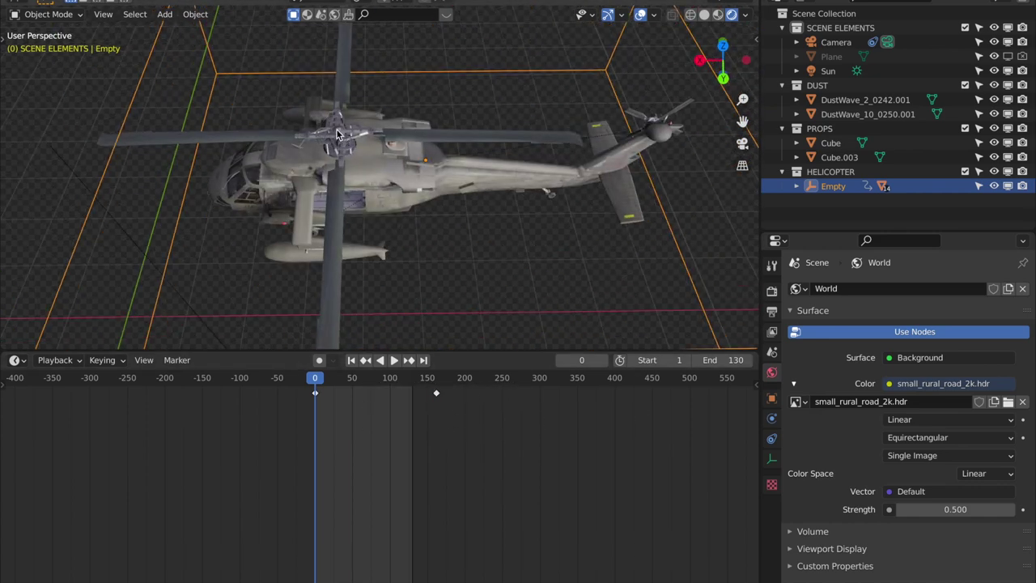
Select the helicopter's main rotor, play the animation to check its rotation, and return to frame 0.
left_click(338, 135)
mouse_move(326, 383)
left_mouse_down()
mouse_move(359, 381)
mouse_move(316, 381)
left_mouse_up()
key("space")
middle_click_drag(430, 252, 420, 150)
key("space")
left_click_drag(340, 413, 273, 410)
Play the opening of the animation through the camera view and pause at frame 23.
left_click(502, 293)
scroll(486, 259, "down", 4)
middle_click_drag(481, 248, 340, 32)
scroll(497, 237, "up", 2)
middle_click_drag(485, 182, 590, 187)
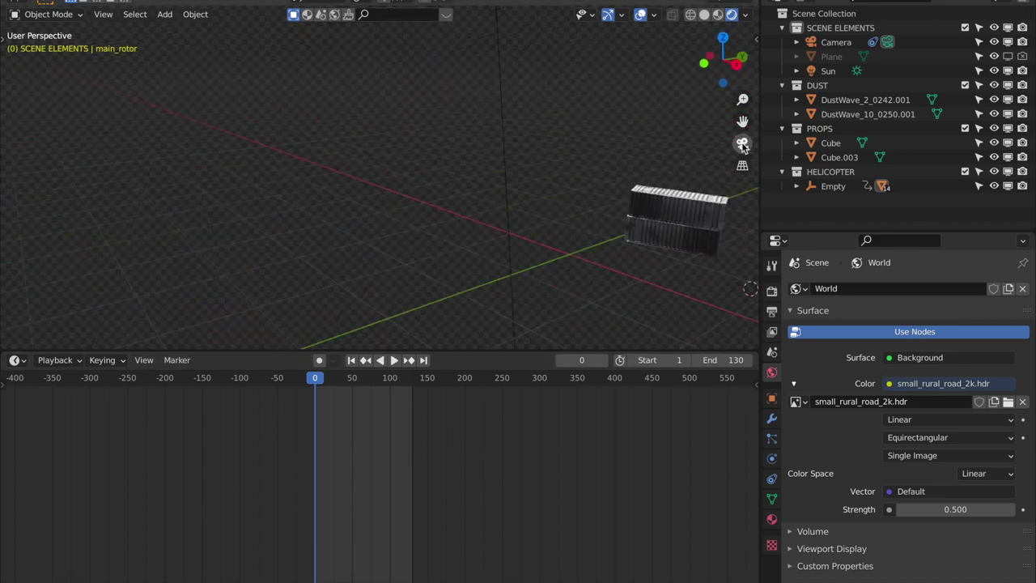
left_click(742, 143)
key("space")
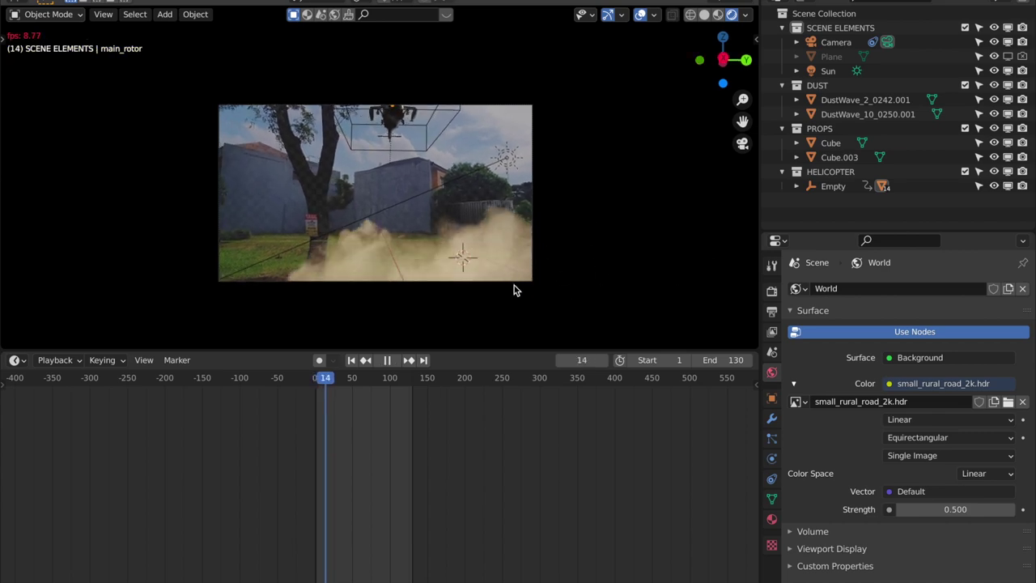
left_click_drag(483, 228, 589, 247)
key("space")
Examine the two dust planes in front of the camera from several angles.
middle_click_drag(589, 241, 491, 181)
scroll(659, 217, "down", 10)
left_click(469, 272)
scroll(470, 272, "up", 4)
scroll(518, 264, "up", 5)
middle_click_drag(516, 257, 393, 128, "shift")
scroll(510, 223, "up", 4)
middle_click_drag(515, 233, 458, 229)
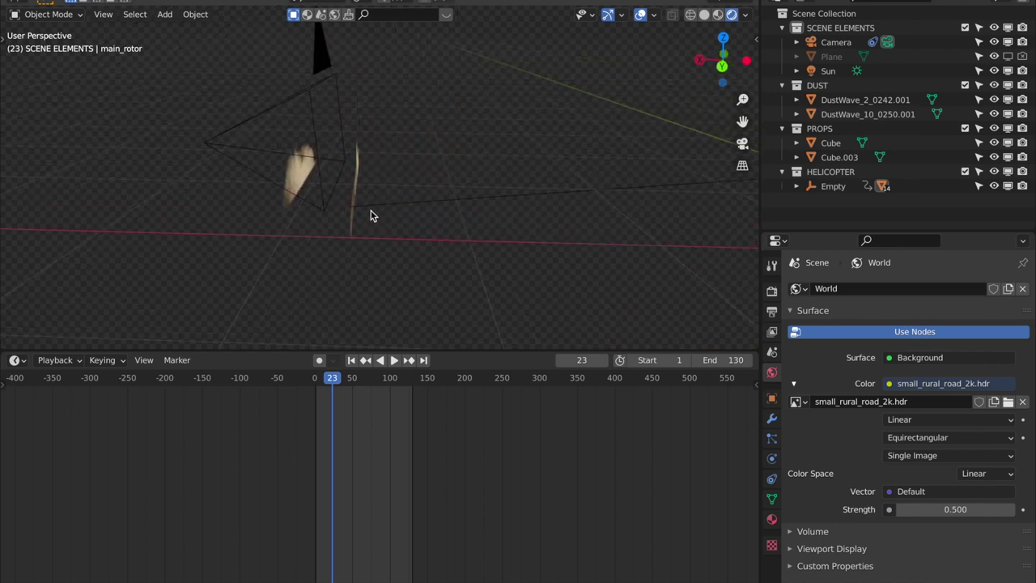
scroll(243, 201, "up", 4)
middle_click_drag(348, 212, 491, 203, "shift")
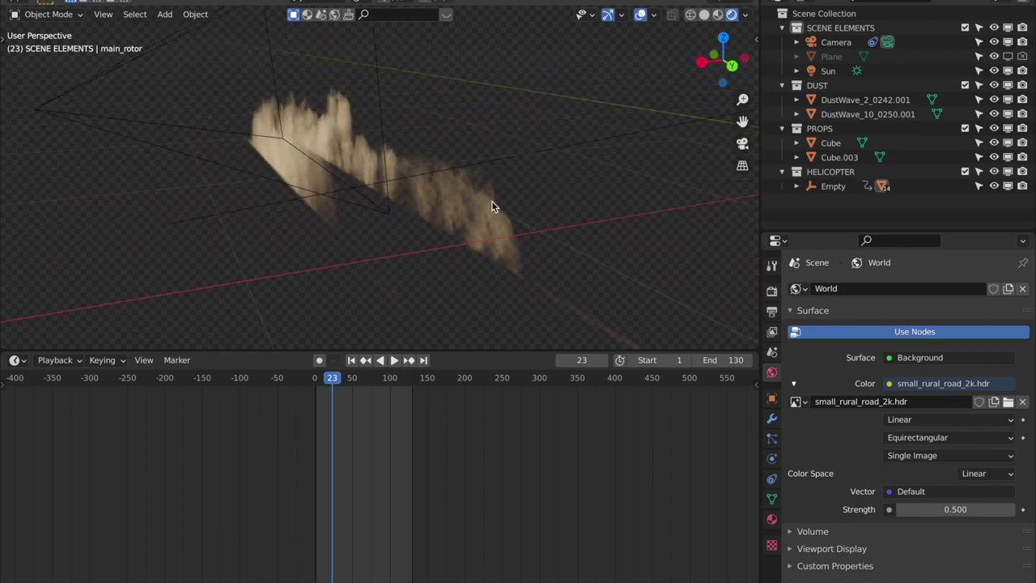
Select the DustWave_10_0250.001 plane and show its material nodes in the Shader Editor.
left_click(467, 151)
scroll(534, 209, "down", 8)
middle_click_drag(544, 225, 485, 227)
scroll(522, 243, "up", 5)
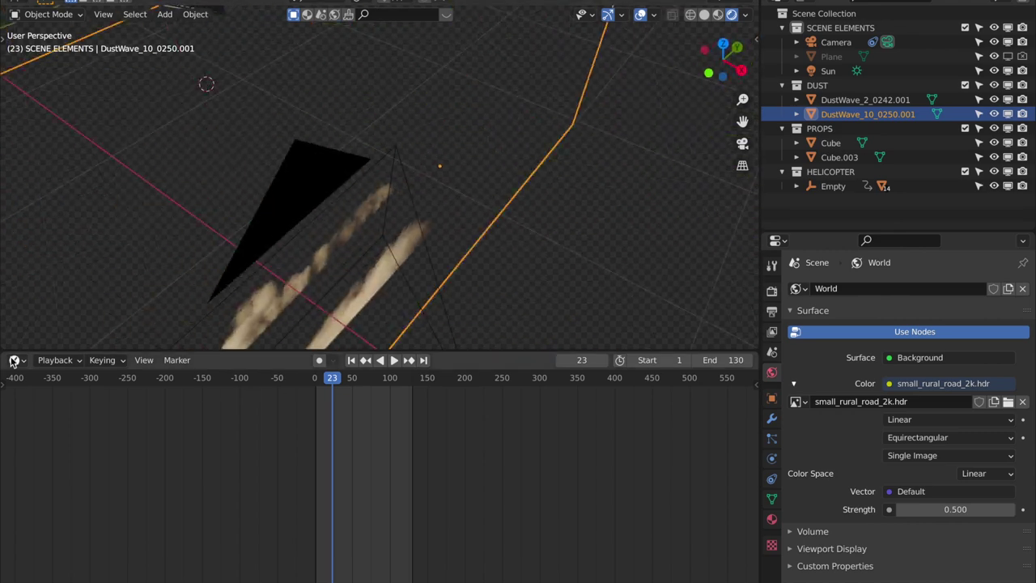
left_click(17, 360)
left_click(52, 497)
scroll(374, 488, "down", 6)
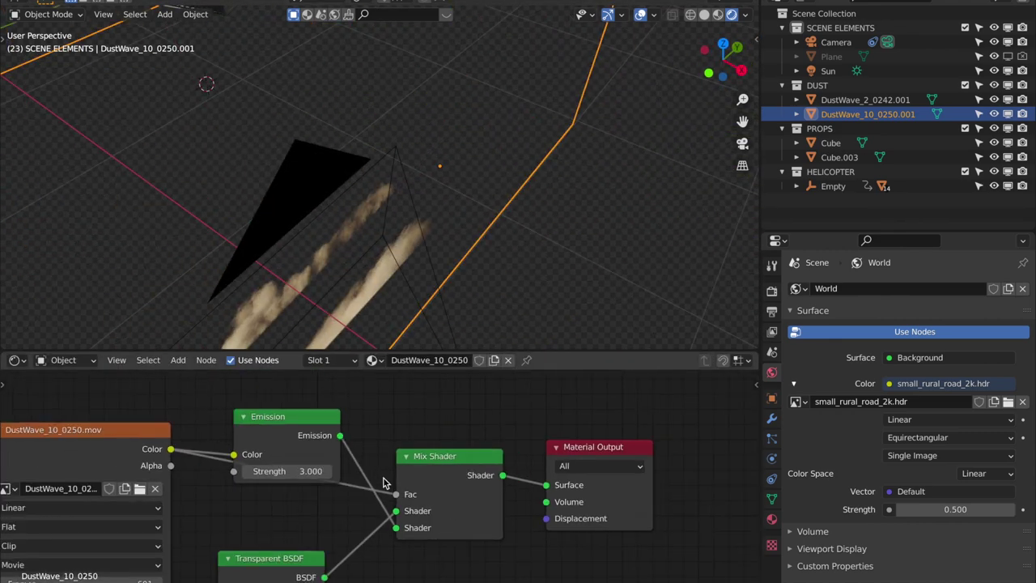
Move the Emission node higher above the Mix Shader node in the dust material.
left_click_drag(337, 461, 340, 414)
scroll(196, 467, "up", 3)
left_click_drag(196, 467, 86, 440)
right_click(86, 439)
middle_click_drag(487, 275, 416, 298)
key("g")
right_click(275, 430)
Examine how the movie texture, Emission and Transparent BSDF nodes feed the Mix Shader, and review the dust plane in the scene.
middle_click_drag(321, 424, 300, 453)
scroll(286, 453, "up", 6)
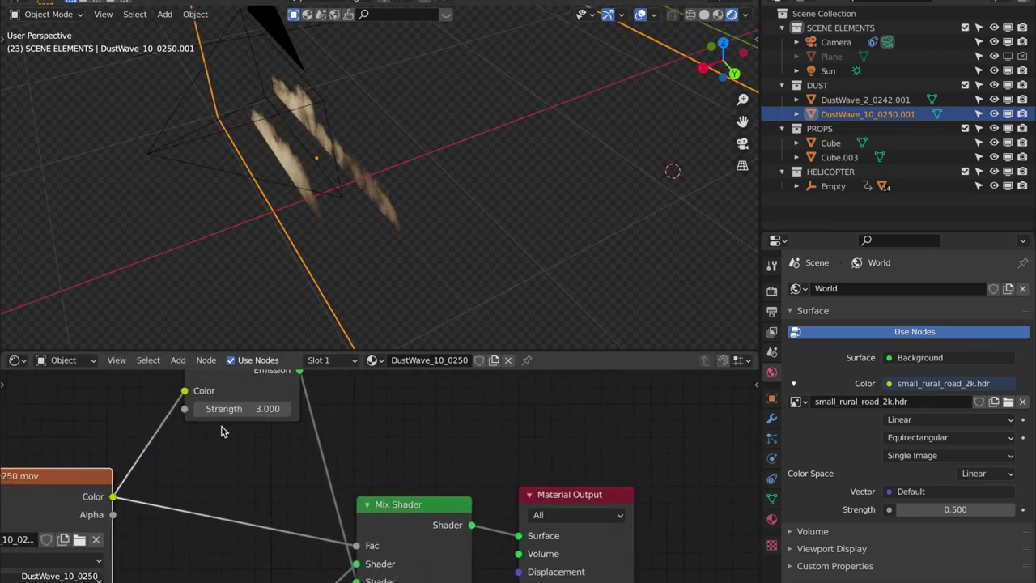
middle_click_drag(213, 435, 208, 492)
middle_click_drag(350, 453, 238, 405)
scroll(240, 437, "down", 2)
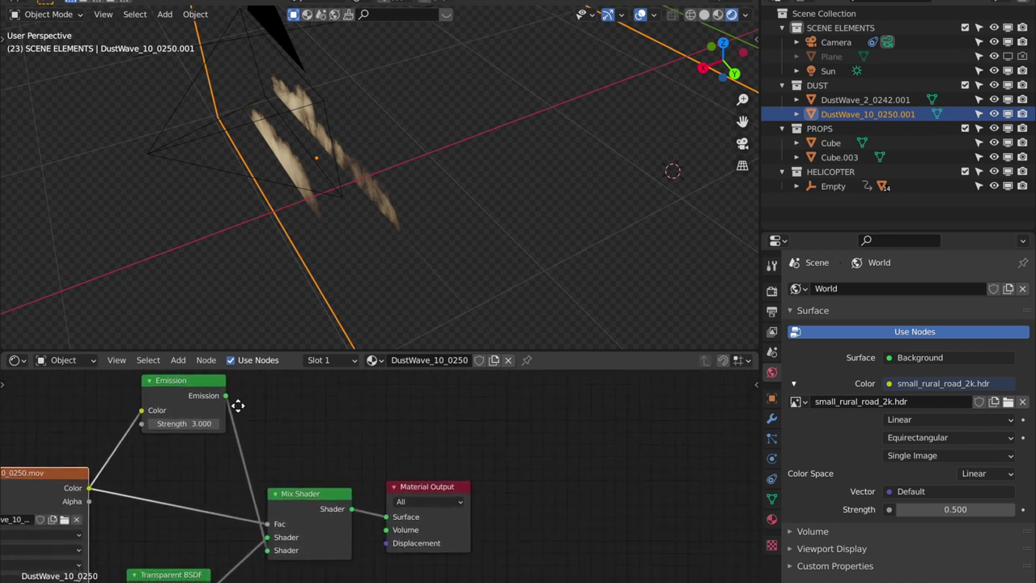
middle_click_drag(322, 532, 322, 460)
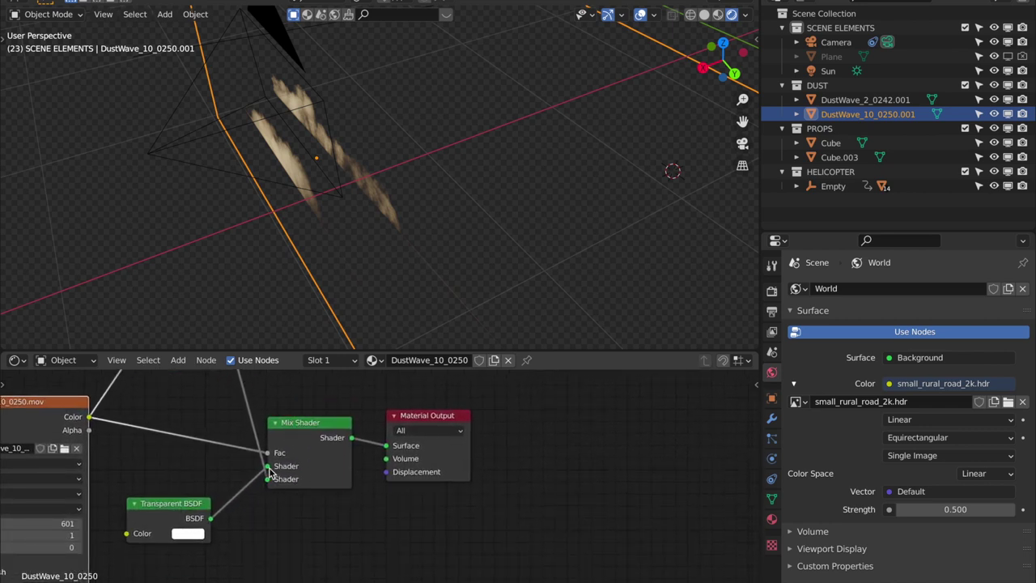
middle_click_drag(247, 460, 272, 492)
scroll(374, 458, "down", 4)
middle_click_drag(374, 409, 344, 420)
middle_click_drag(518, 213, 559, 197)
scroll(372, 186, "down", 4)
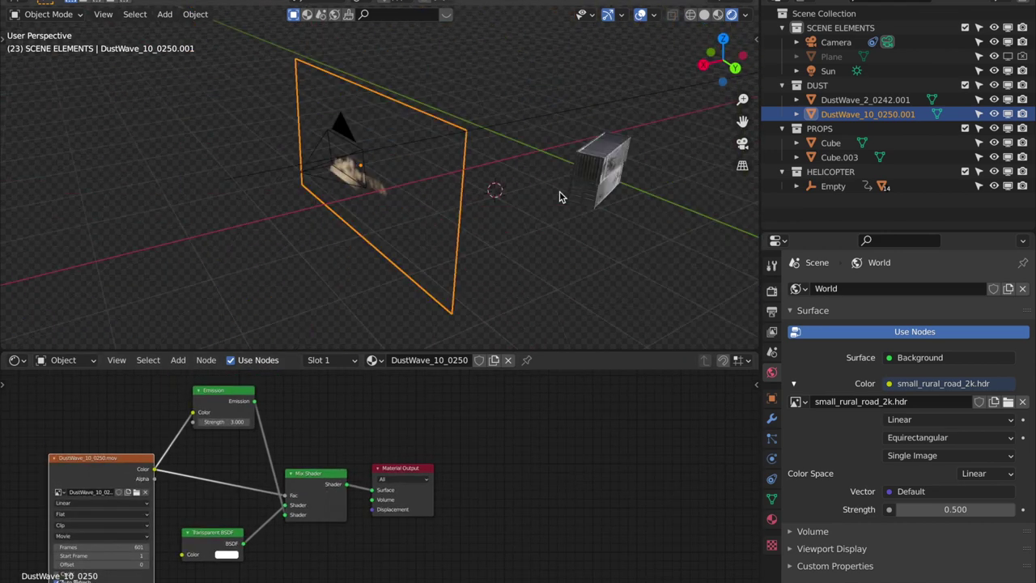
View the dust through the camera, and examine how the Alpha Over and Color Balance nodes feed the Composite and Viewer outputs in the compositor.
scroll(559, 197, "down", 2)
left_click(743, 143)
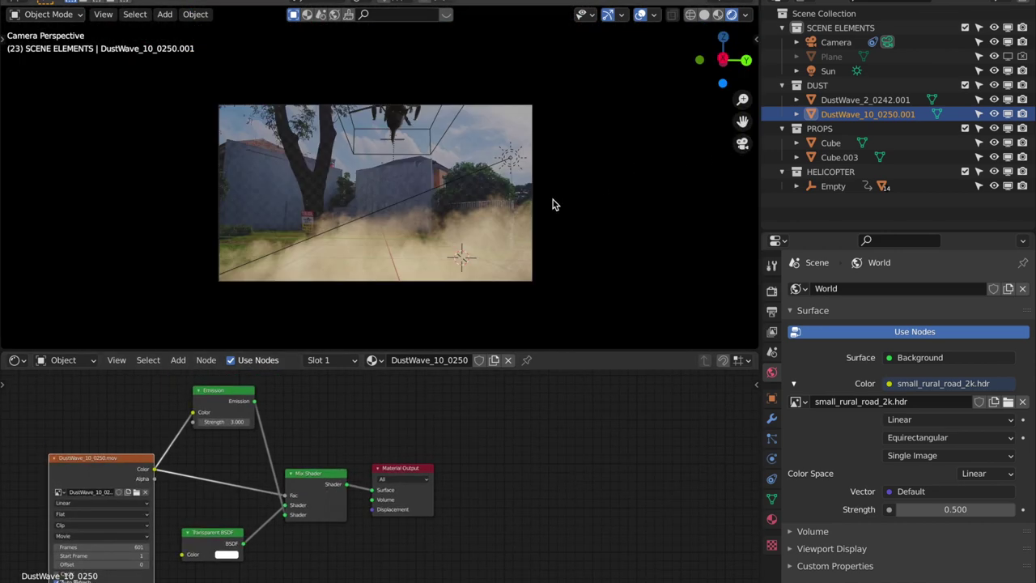
left_click(672, 2)
scroll(432, 266, "down", 5)
middle_click_drag(380, 273, 296, 289)
scroll(367, 187, "down", 1)
middle_click_drag(420, 261, 533, 260)
left_click_drag(432, 372, 129, 136)
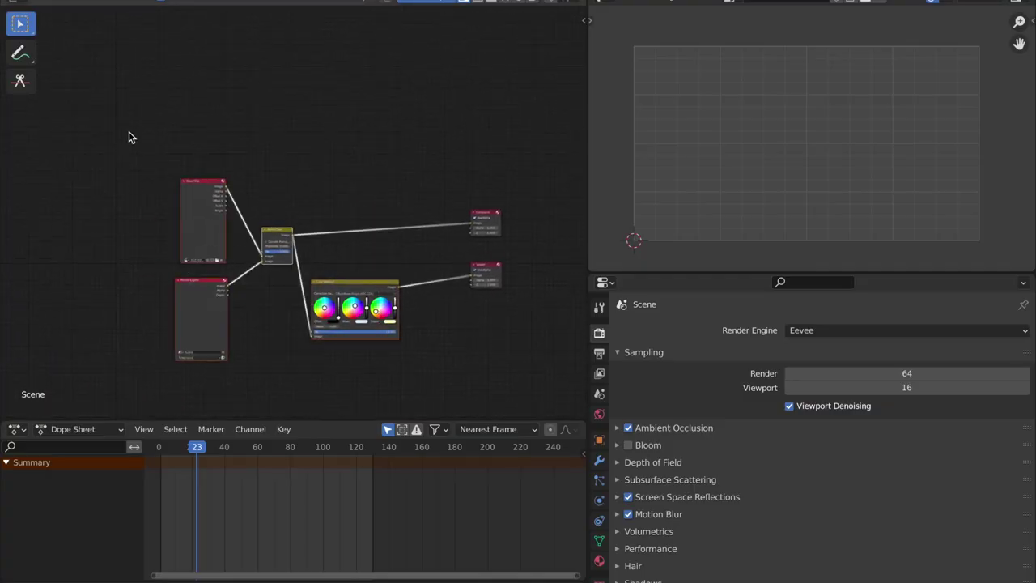
scroll(321, 229, "up", 3)
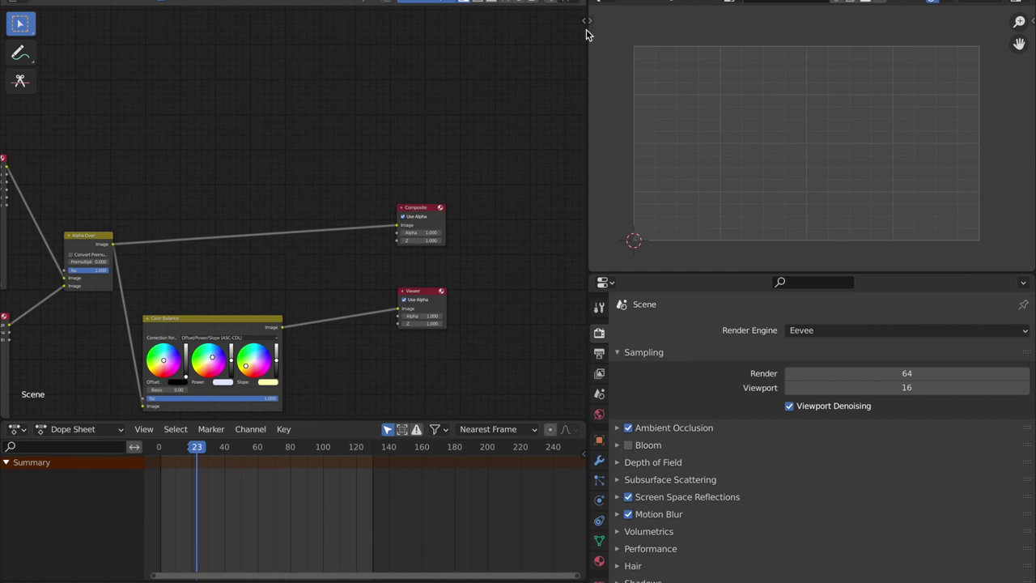
scroll(764, 146, "down", 4)
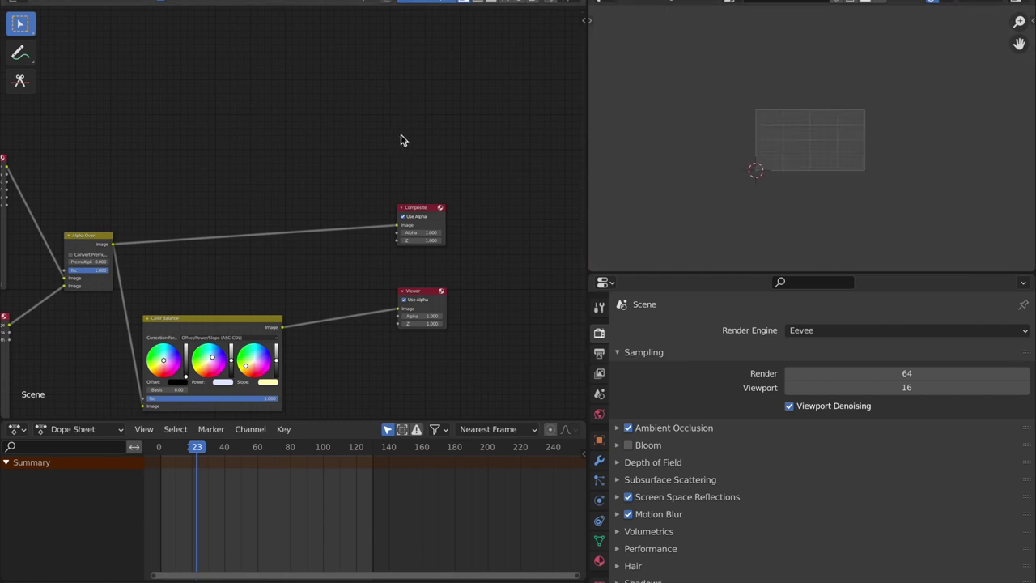
Examine the Color Balance node's correction formula and its Offset, Power and Slope wheels up close.
scroll(391, 236, "up", 5)
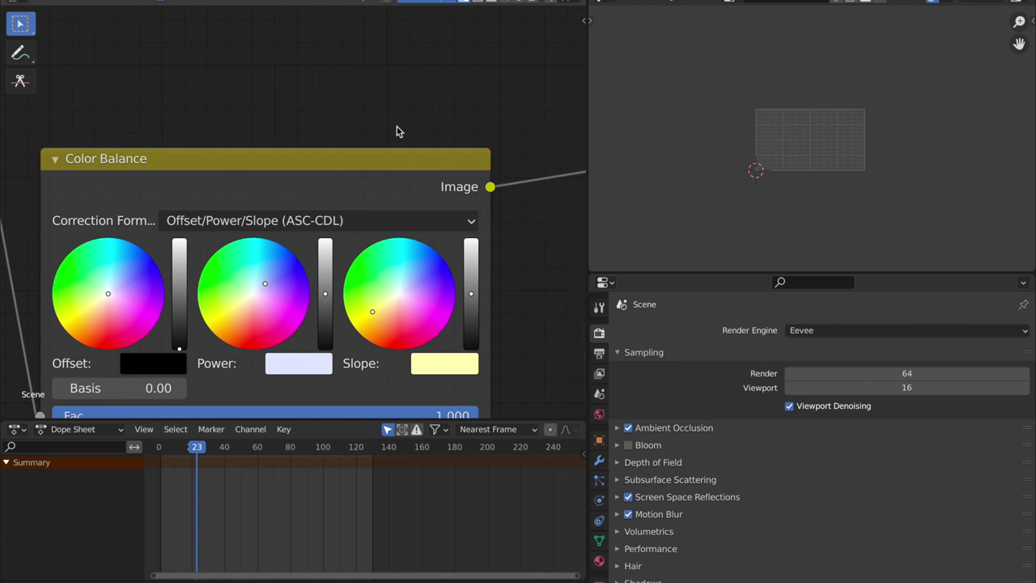
left_click(429, 229)
left_click(429, 229)
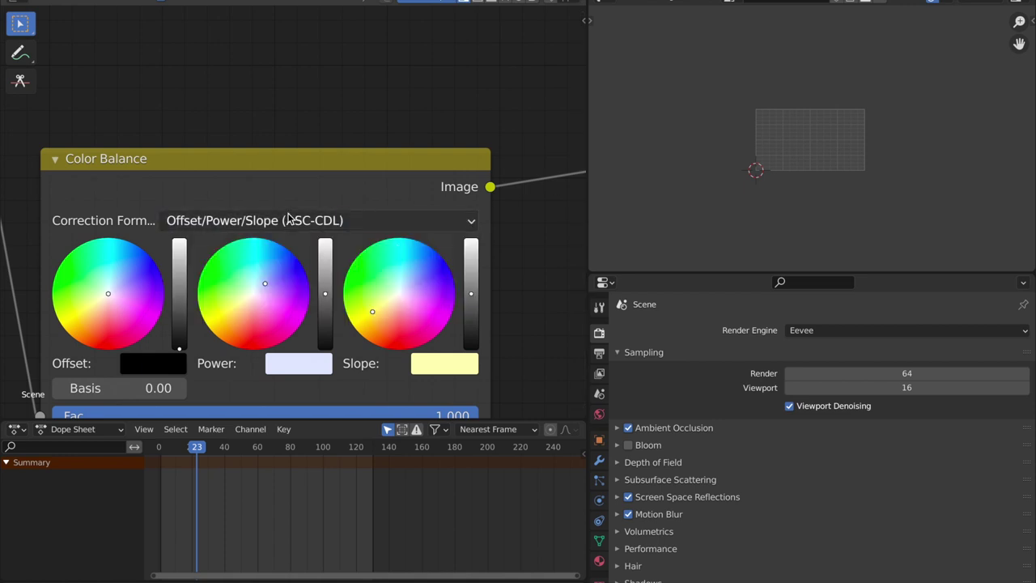
scroll(376, 247, "down", 2)
scroll(373, 246, "up", 4)
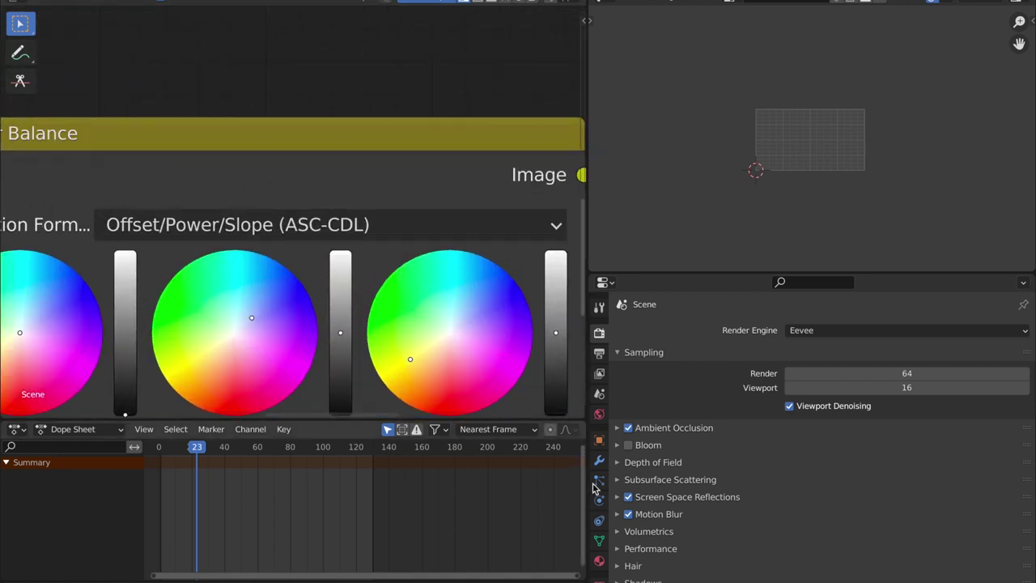
Check the View Transform options in the scene's Color Management render settings, leaving the transform on Filmic.
scroll(844, 462, "down", 3)
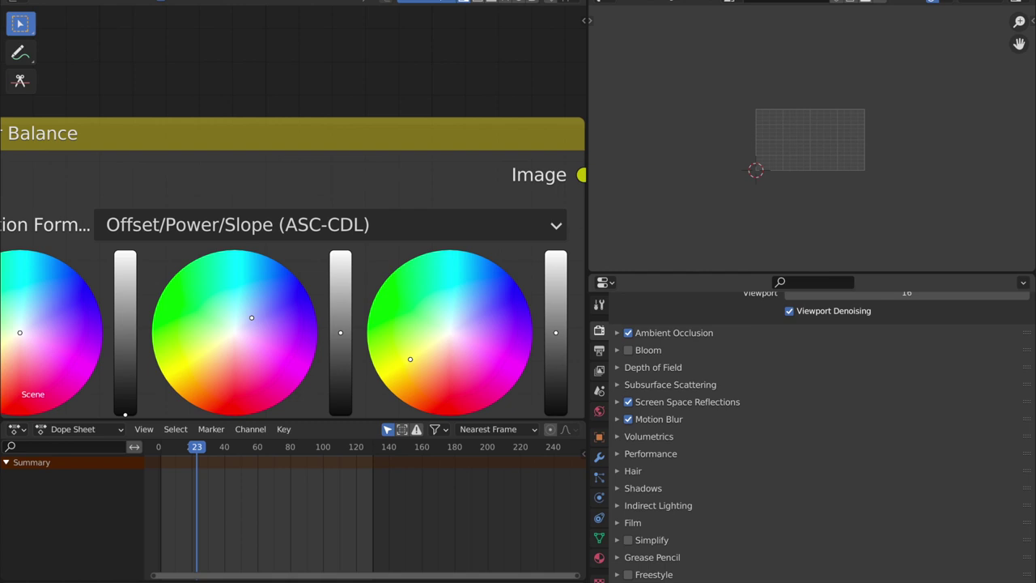
scroll(854, 482, "down", 2)
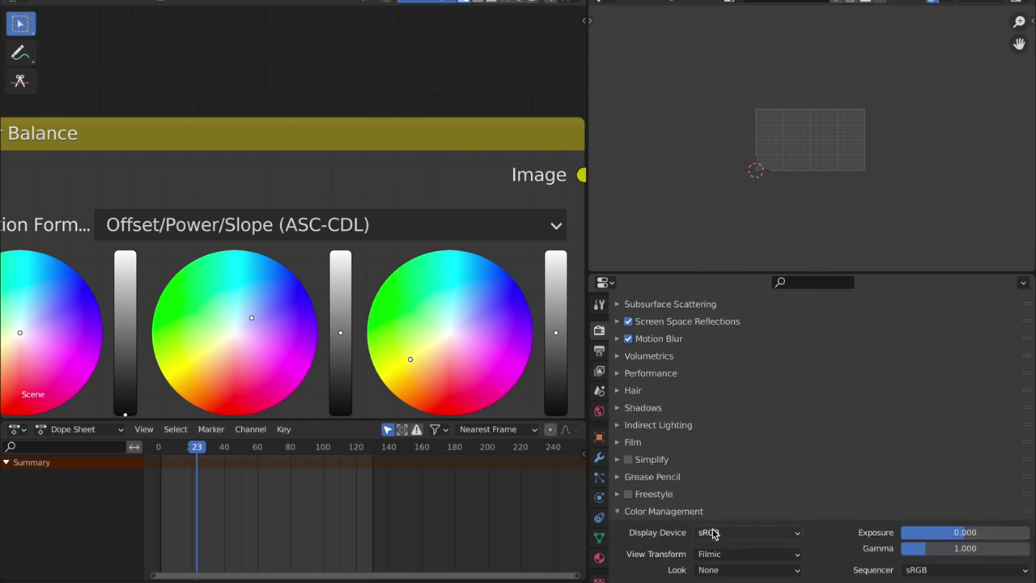
left_click(789, 557)
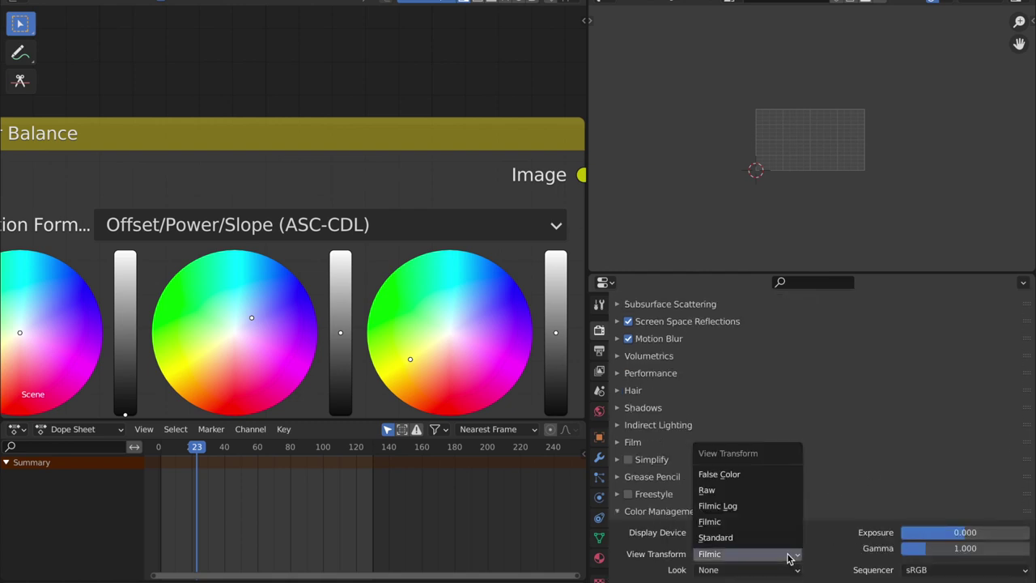
left_click(789, 556)
Examine the shadow, midtone and highlight color wheels in the Color Balance node.
scroll(371, 273, "down", 3)
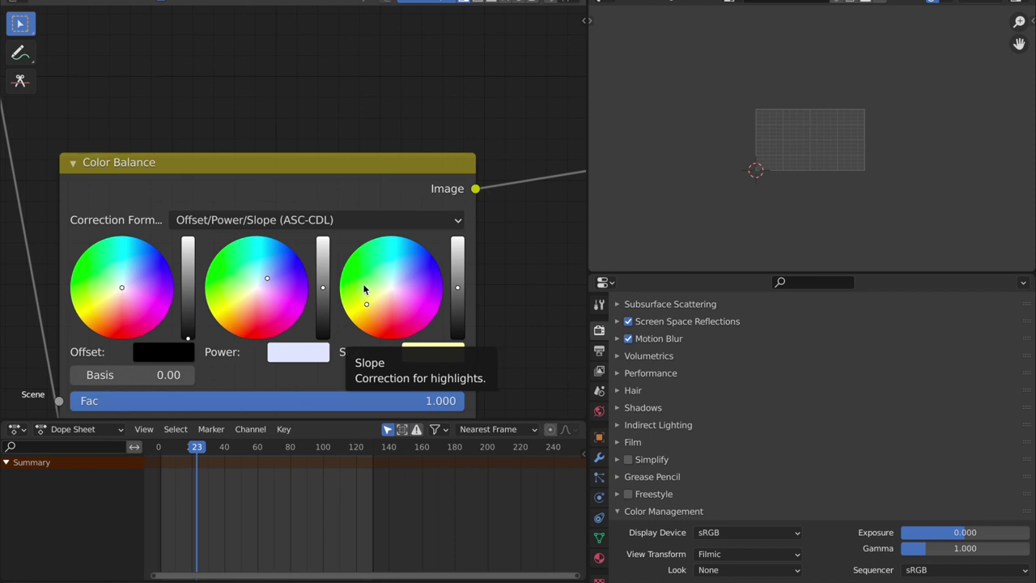
scroll(417, 297, "up", 3)
middle_click_drag(377, 340, 357, 297)
scroll(456, 268, "up", 3)
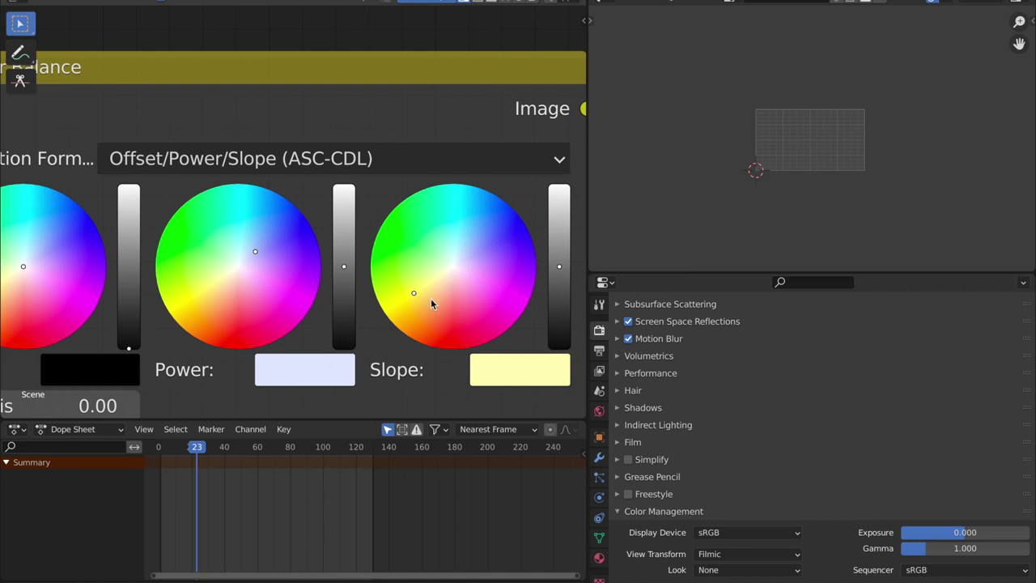
scroll(429, 276, "down", 4)
scroll(388, 251, "up", 2)
Check the Color Balance correction formulas, keep Offset/Power/Slope (ASC-CDL), and compare the Power and Slope wheel tints.
left_click(343, 266)
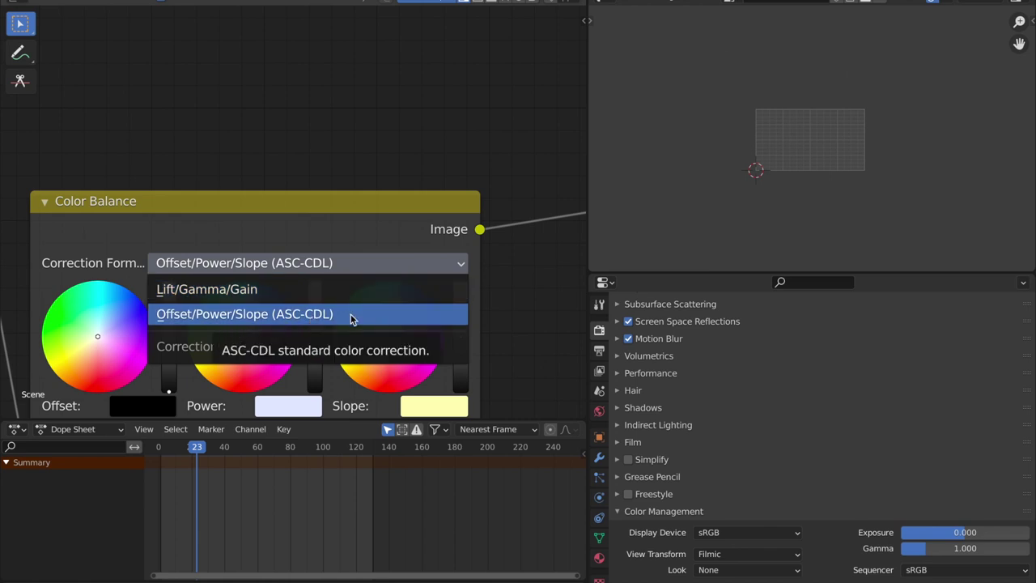
left_click(404, 313)
scroll(240, 282, "up", 5)
middle_click_drag(375, 327, 375, 77)
middle_click_drag(368, 141, 306, 291)
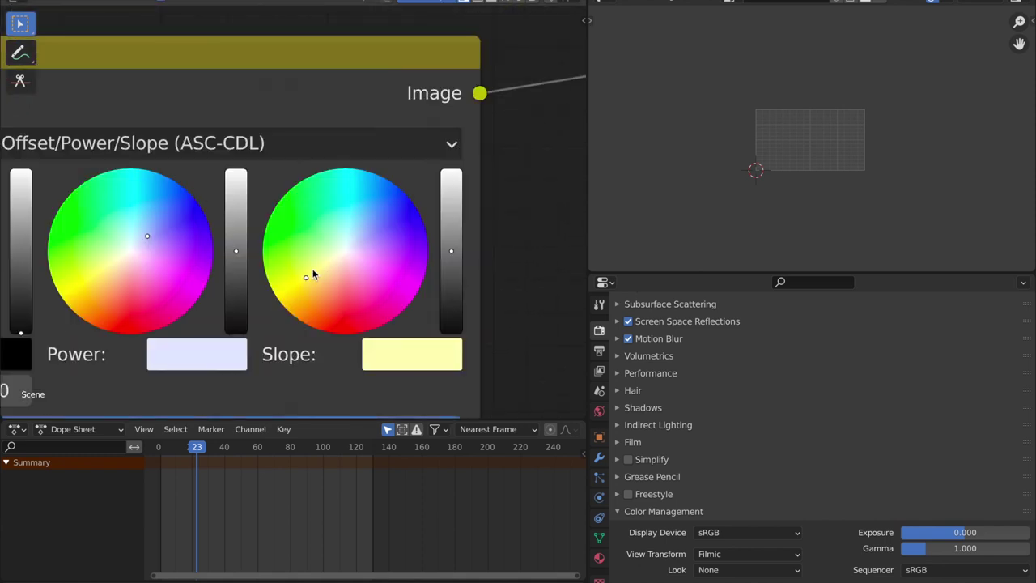
scroll(261, 247, "down", 5)
scroll(261, 248, "up", 5)
middle_click_drag(191, 269, 303, 255)
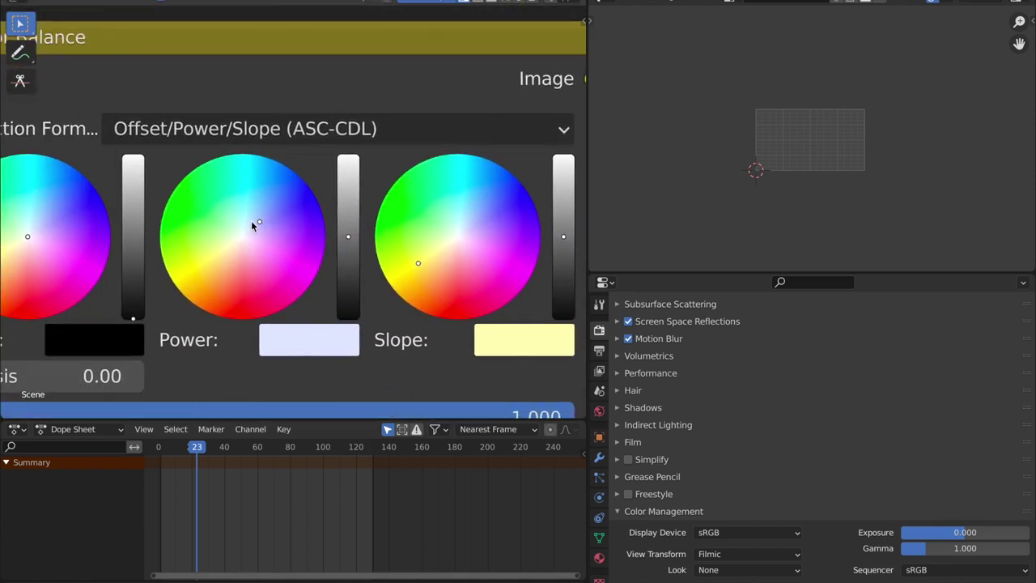
scroll(238, 230, "down", 7)
scroll(287, 214, "up", 2)
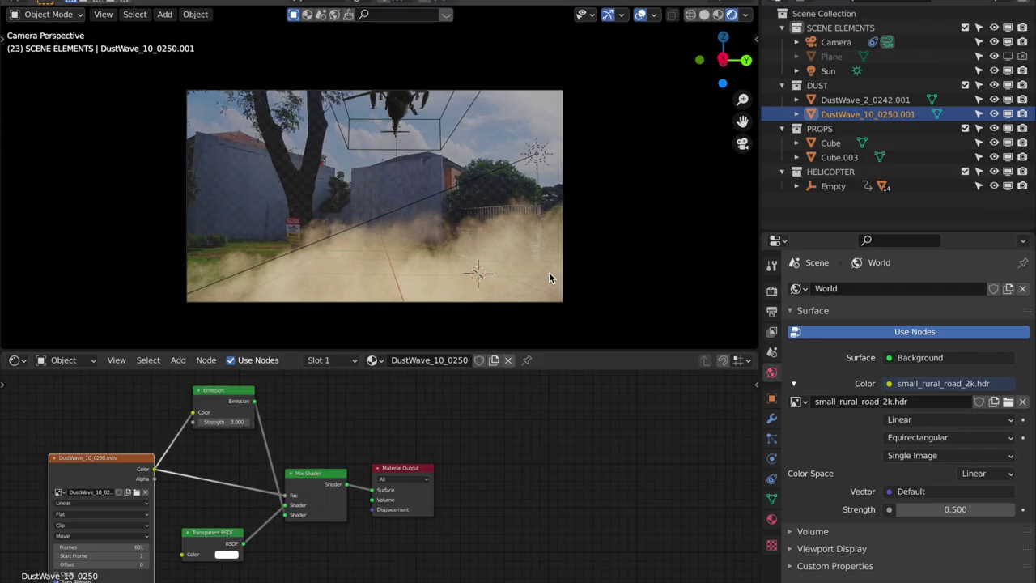
Return to the layout scene and play the helicopter and dust animation through the camera.
scroll(551, 262, "up", 2)
scroll(605, 251, "down", 2)
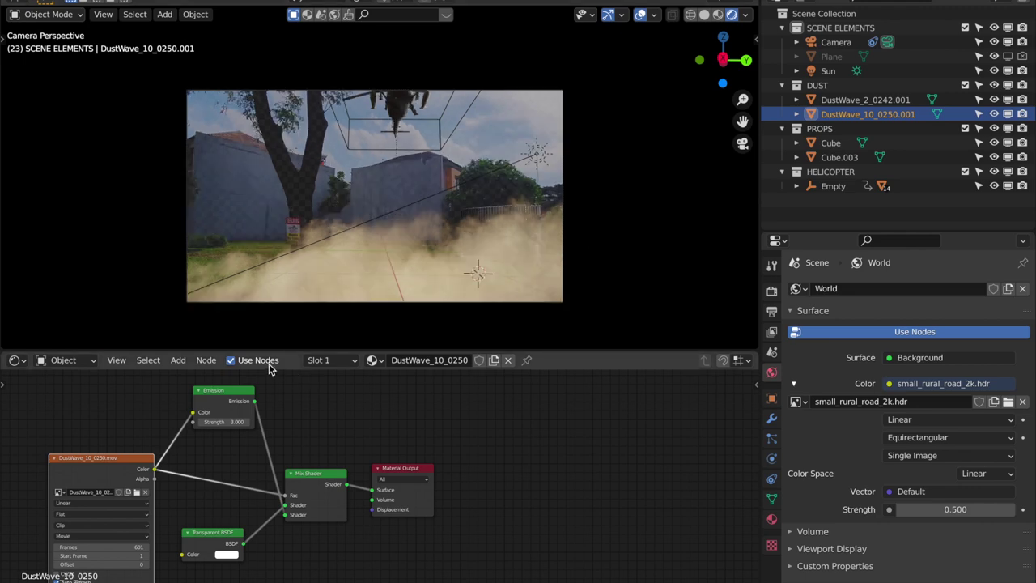
key("space")
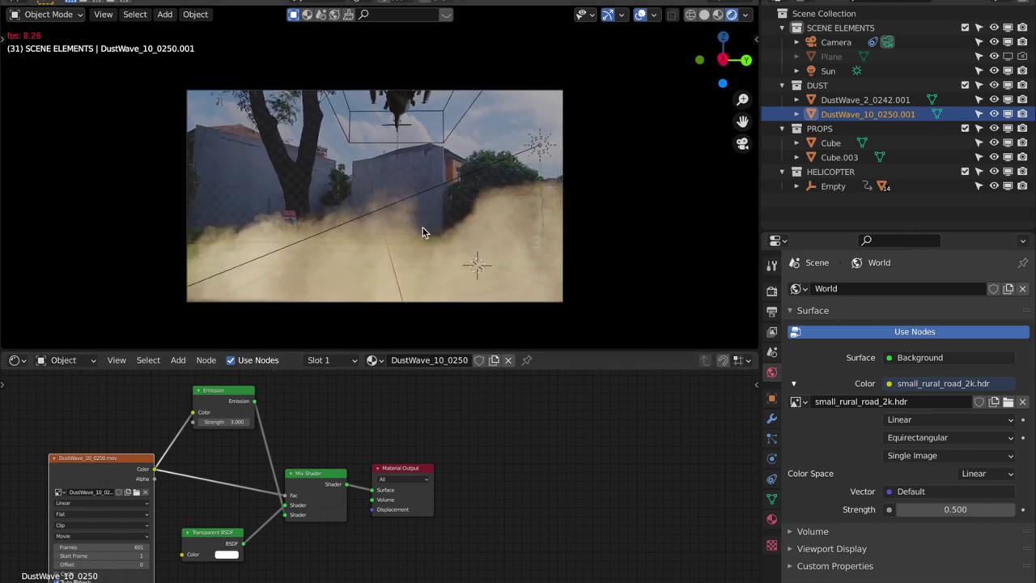
middle_click_drag(585, 219, 532, 290)
scroll(405, 272, "down", 4)
Deselect the dust plane and examine the helicopter and its rotor blades from several angles.
left_click(426, 270)
scroll(533, 290, "down", 4)
middle_click_drag(571, 219, 351, 225, "shift")
scroll(426, 249, "up", 8)
middle_click_drag(436, 233, 517, 248)
scroll(448, 263, "down", 4)
middle_click_drag(449, 264, 308, 211)
middle_click_drag(527, 196, 226, 240, "shift")
scroll(461, 191, "up", 4)
middle_click_drag(461, 195, 585, 211)
scroll(564, 210, "down", 4)
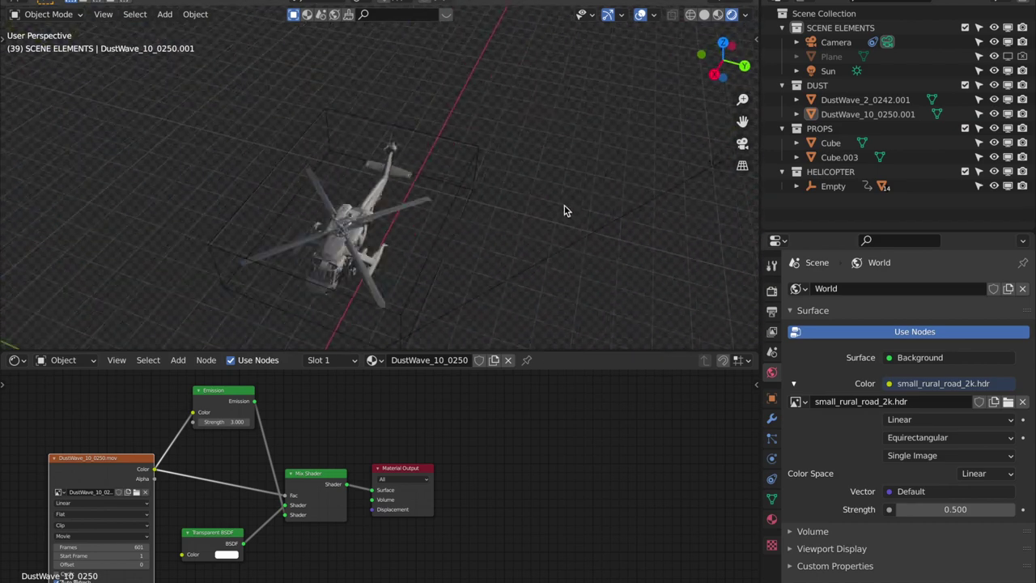
Start a new VFX project without saving the changes to the helicopter file.
left_click(40, 3)
mouse_move(74, 3)
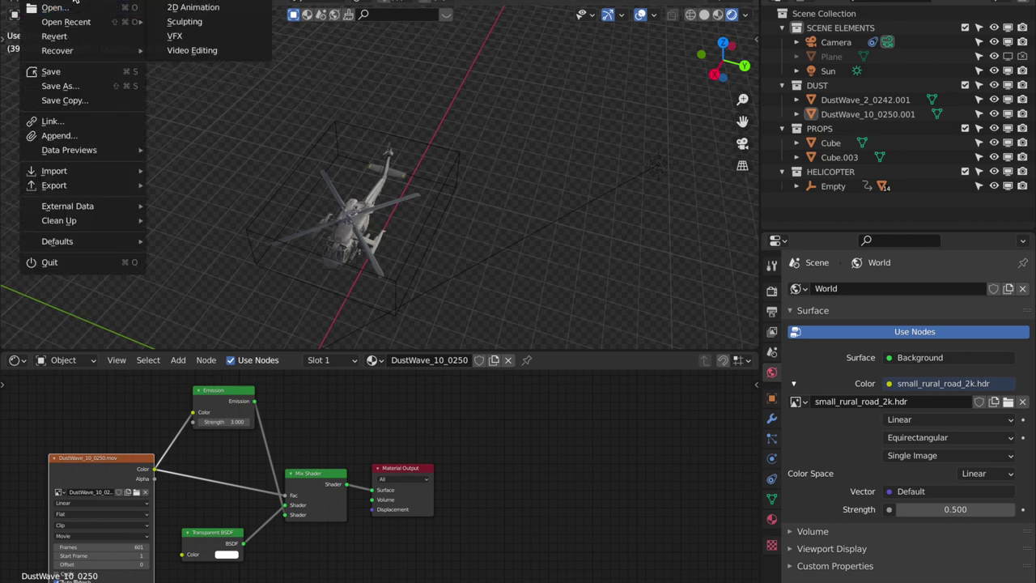
left_click(243, 36)
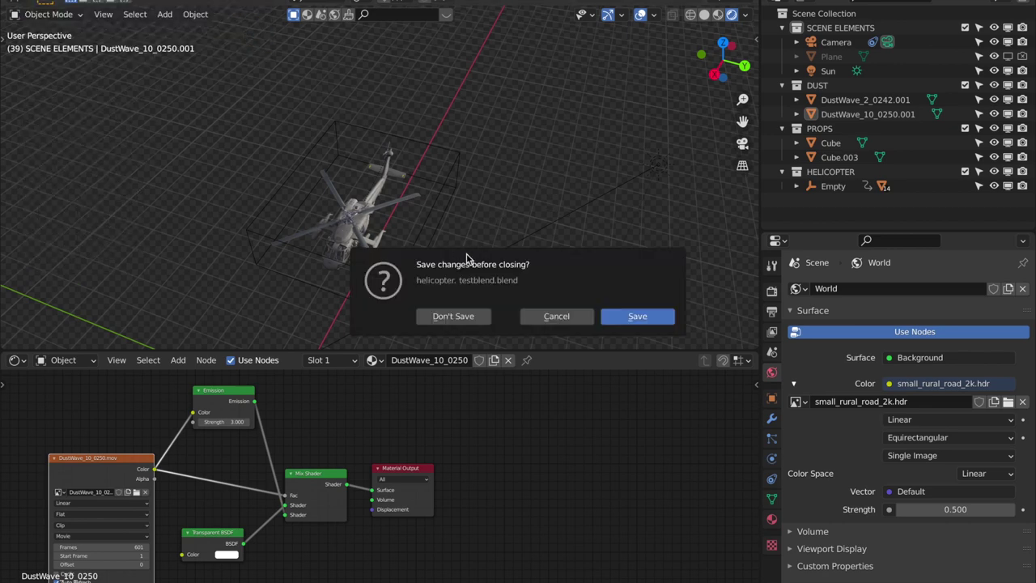
left_click(450, 316)
scroll(489, 308, "up", 5)
scroll(446, 292, "down", 6)
scroll(446, 292, "up", 2)
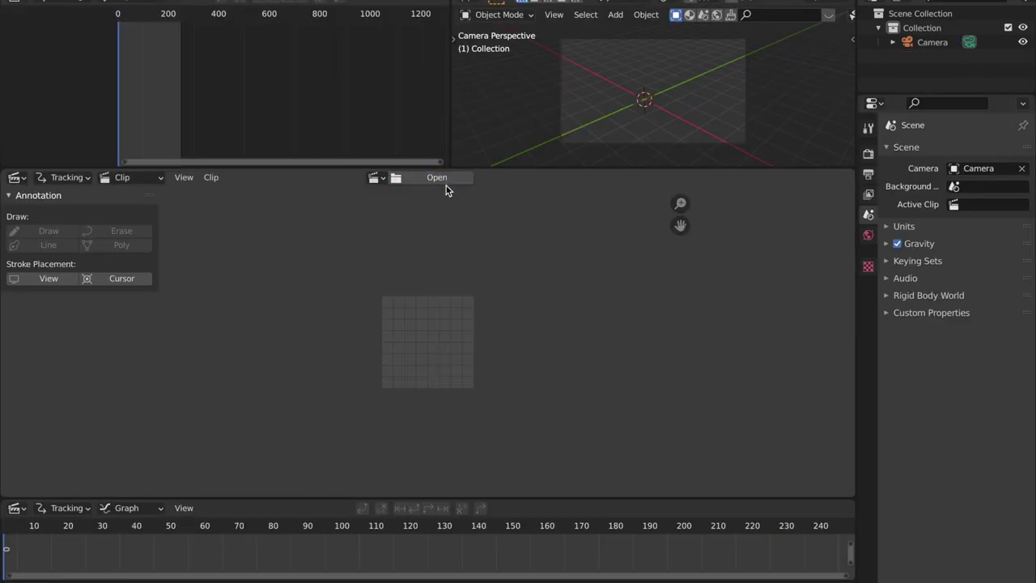
Open the footage 20210225_151131.mp4 from Downloads in the Movie Clip Editor and look over its first frame.
left_click(446, 182)
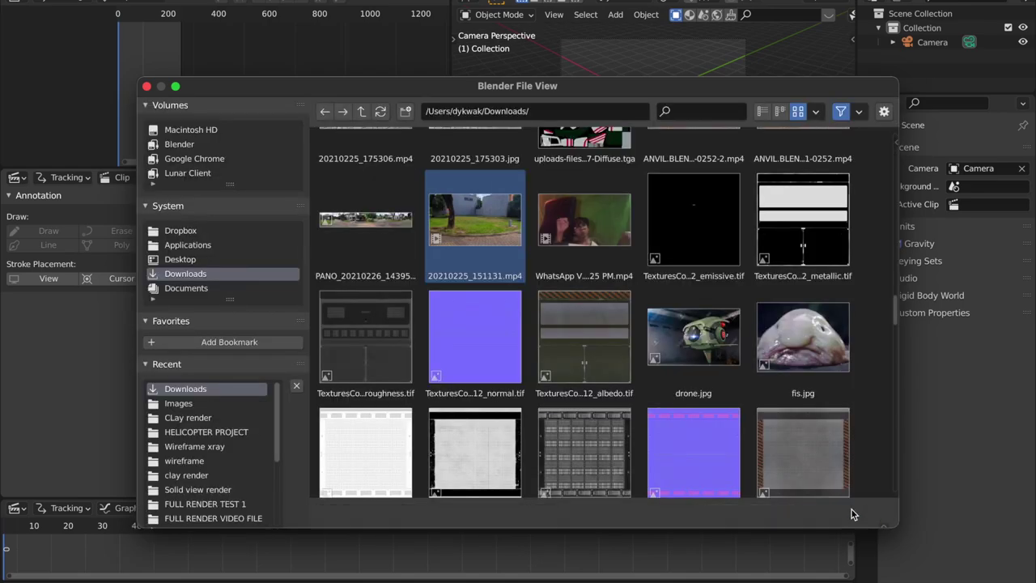
left_click(851, 511)
scroll(622, 400, "down", 5)
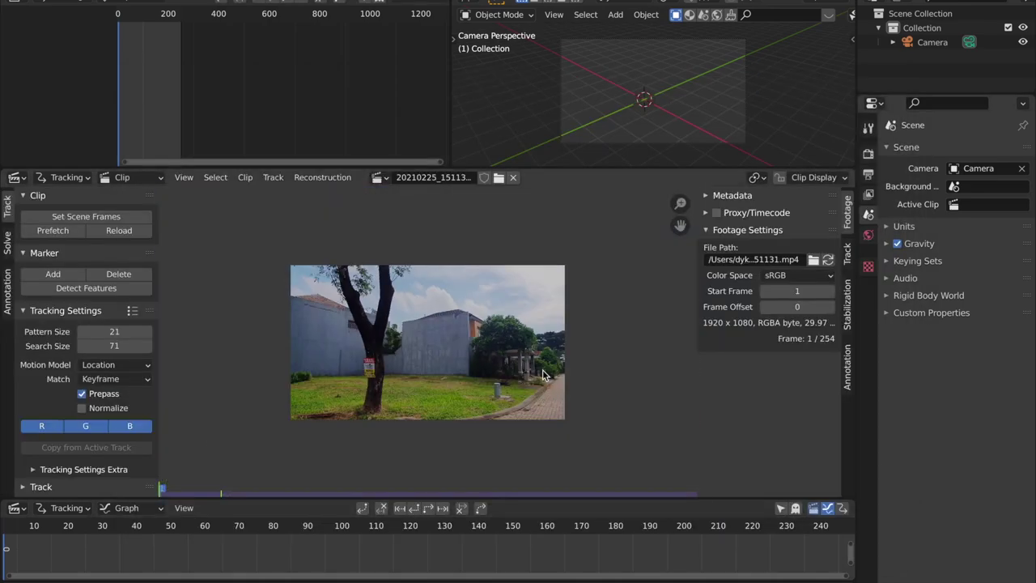
scroll(540, 375, "up", 7)
scroll(460, 312, "up", 2)
scroll(456, 327, "down", 8)
scroll(473, 343, "up", 4)
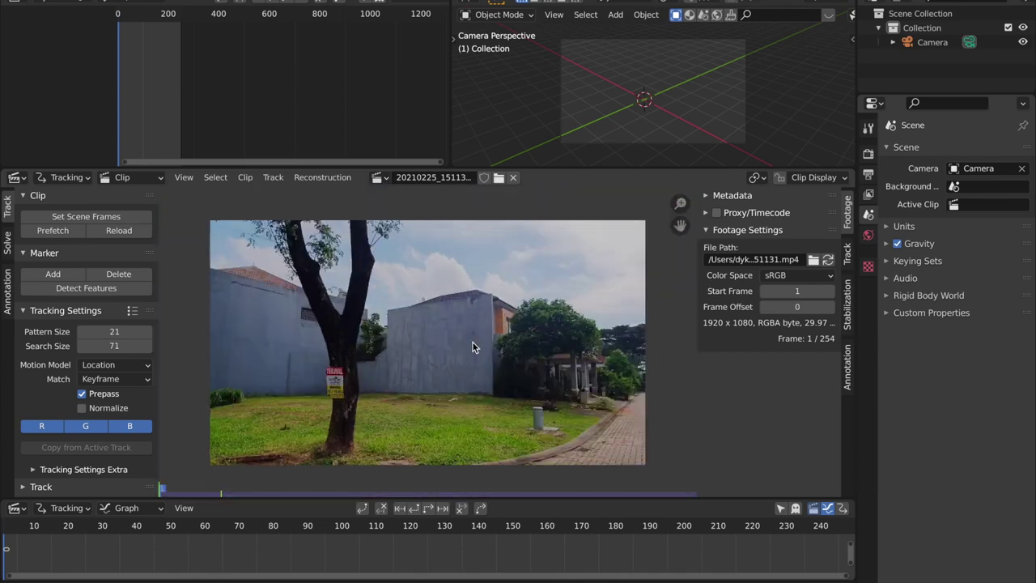
scroll(422, 392, "down", 1)
Add a tracking marker on the dark spot in the grass beside the grey pillar and enlarge it slightly.
scroll(437, 372, "up", 8)
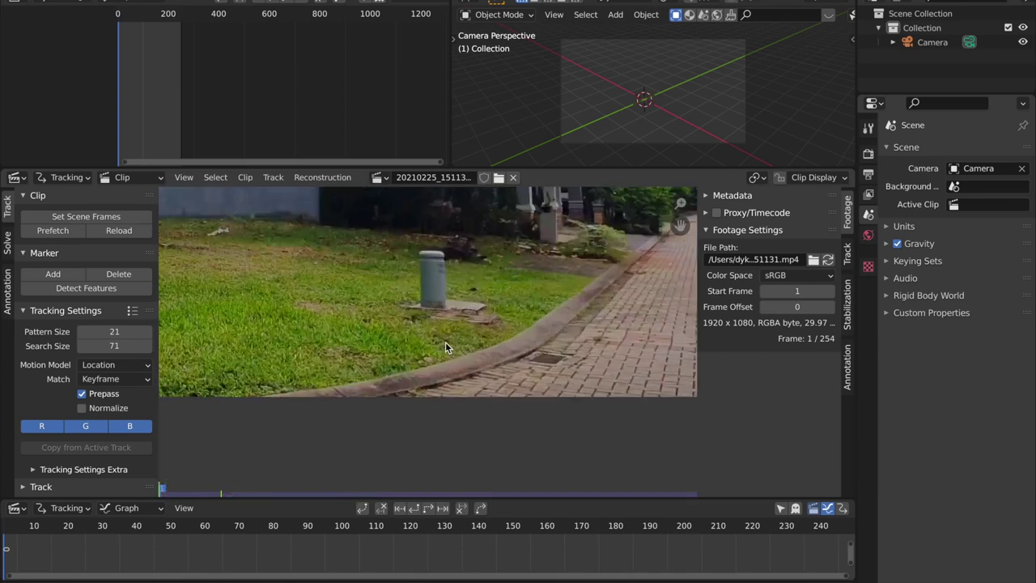
left_click(539, 212, "ctrl")
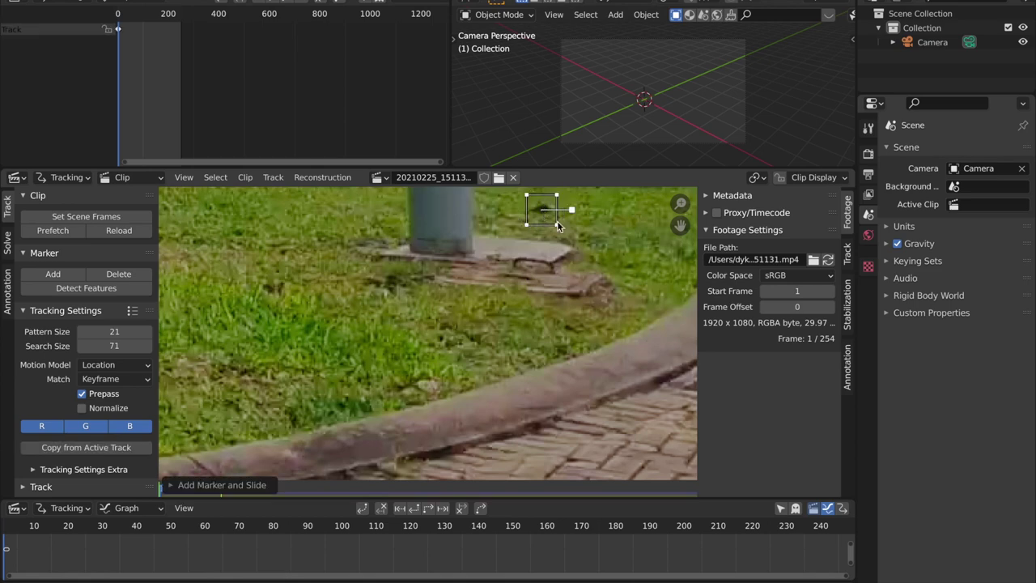
scroll(502, 322, "down", 1)
key("s")
key("Return")
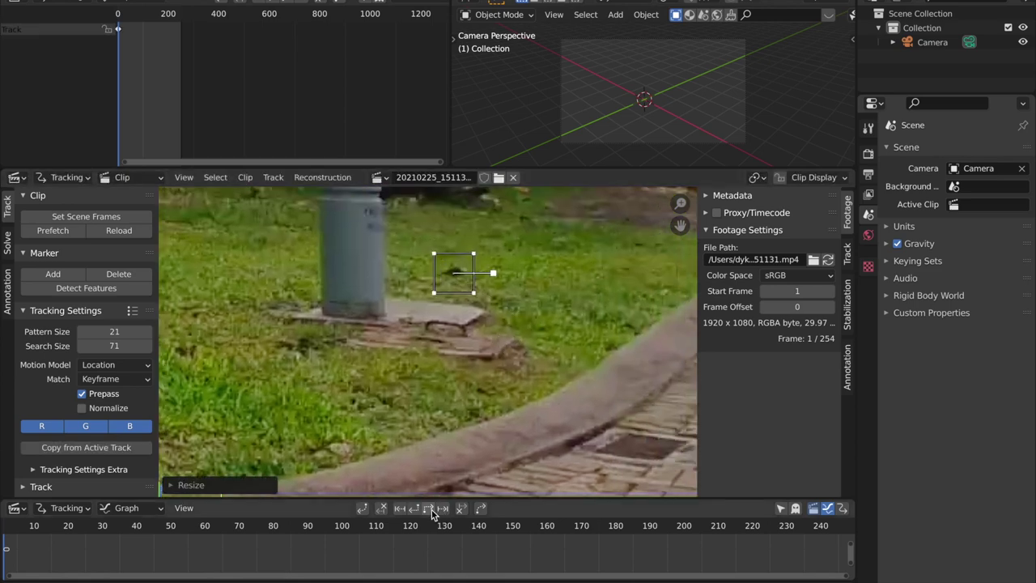
Track the grass marker forward to frame 70 and move it back onto the dark spot beside the pillar.
left_click(442, 508)
mouse_move(580, 334)
middle_mouse_down()
mouse_move(525, 411)
mouse_move(418, 363)
middle_mouse_up()
key("g")
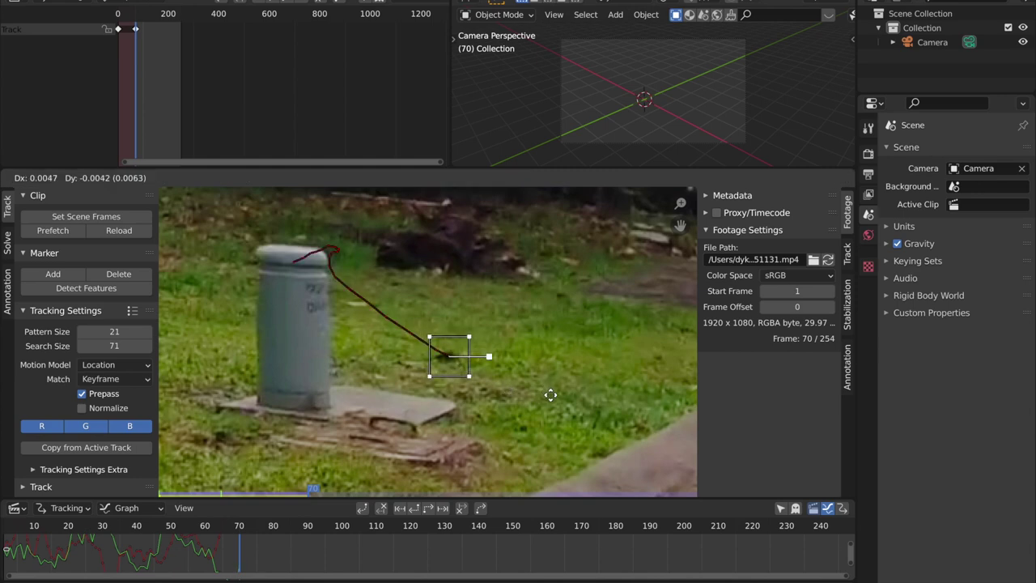
left_click(552, 396)
Track the marker on to frame 205, realign it with the dark spot in the grass, and continue tracking forward.
left_click(427, 510)
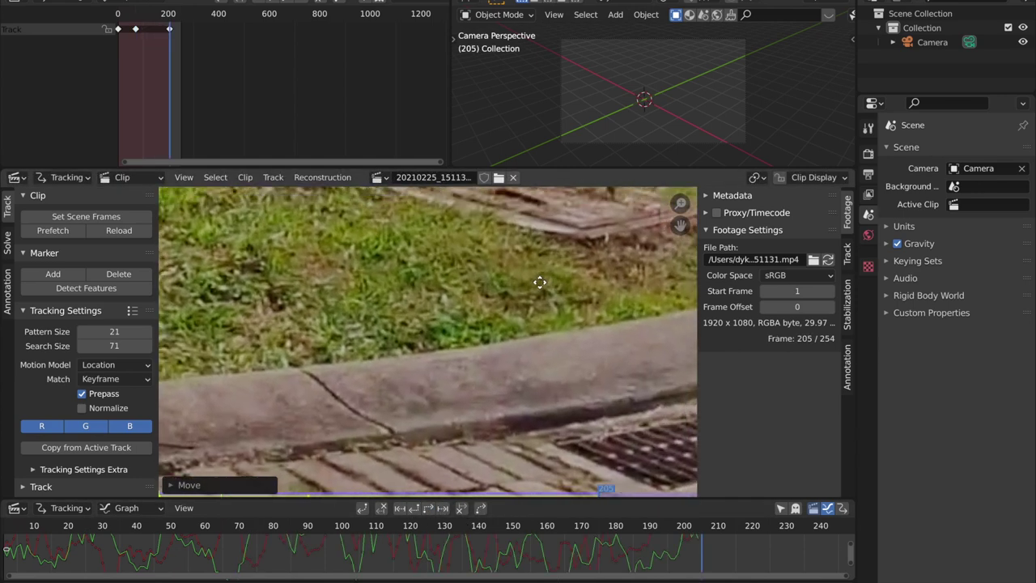
key("g")
left_click(500, 331)
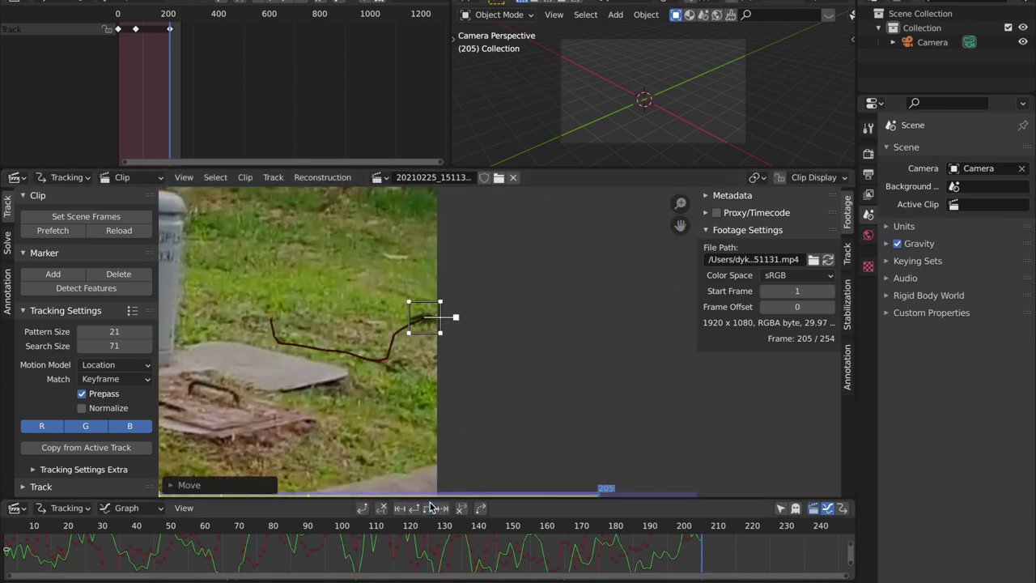
left_click(426, 508)
Enlarge the tracking graph area and bring the marker's full set of motion curves into view.
scroll(590, 555, "down", 8)
scroll(591, 555, "up", 6)
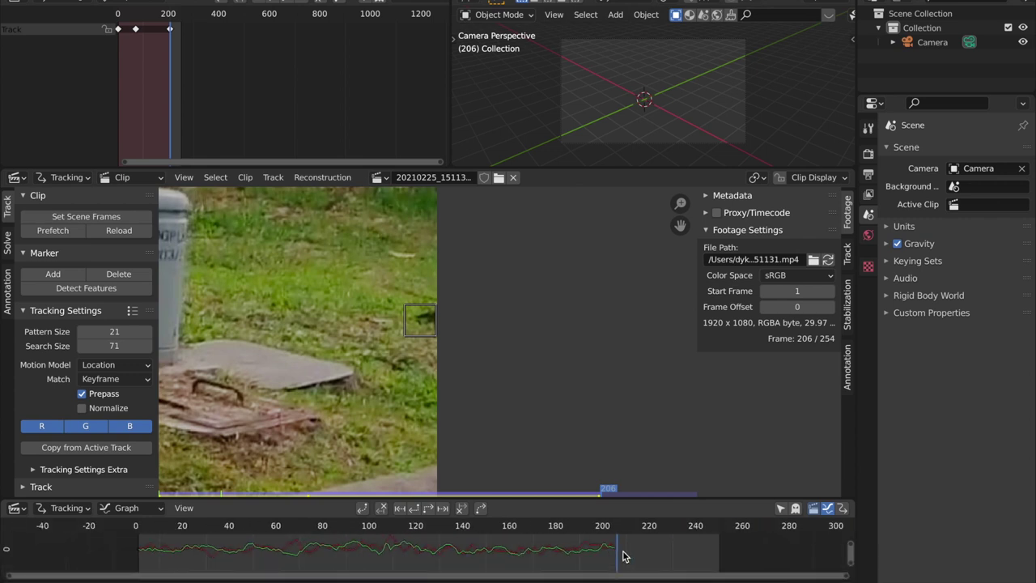
scroll(623, 556, "down", 2)
left_click_drag(620, 497, 565, 380)
scroll(564, 374, "down", 6)
Join the Dope Sheet and 3D viewport areas into the Movie Clip Editor and frame the whole clip above the graph.
right_click(563, 166)
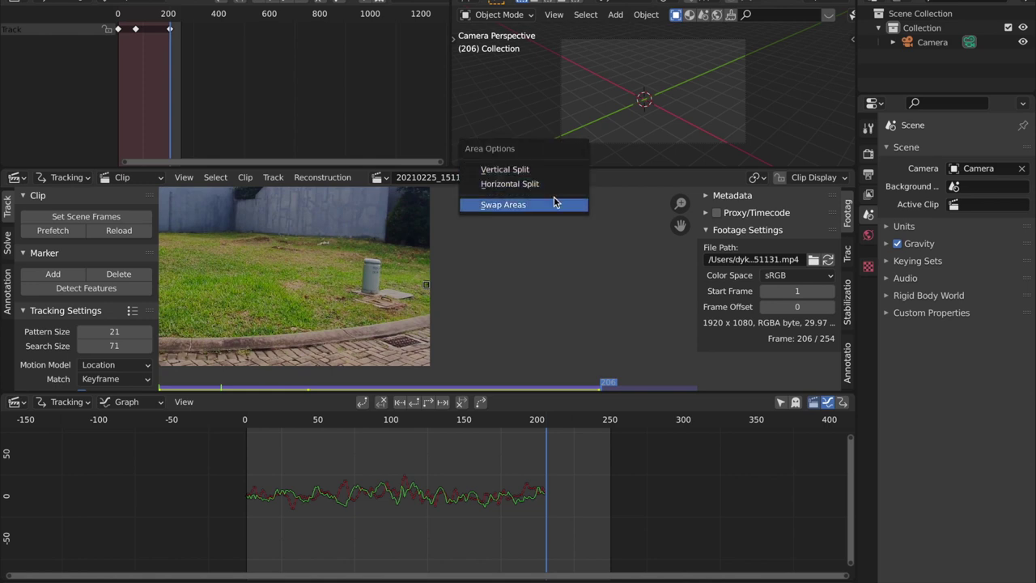
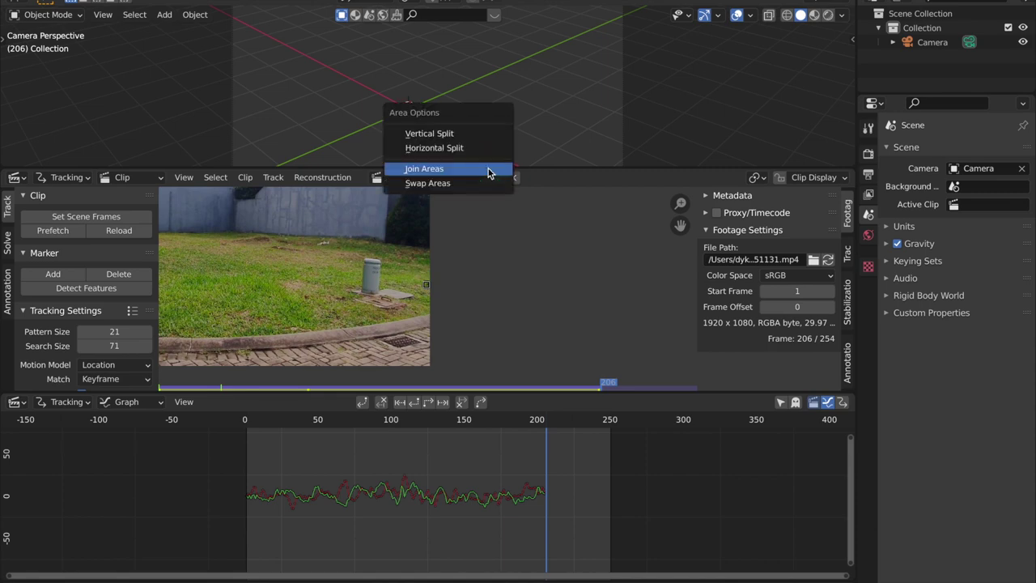
left_click(515, 70)
scroll(419, 215, "down", 3)
scroll(597, 275, "up", 5)
middle_click_drag(417, 214, 359, 179)
scroll(394, 196, "down", 3)
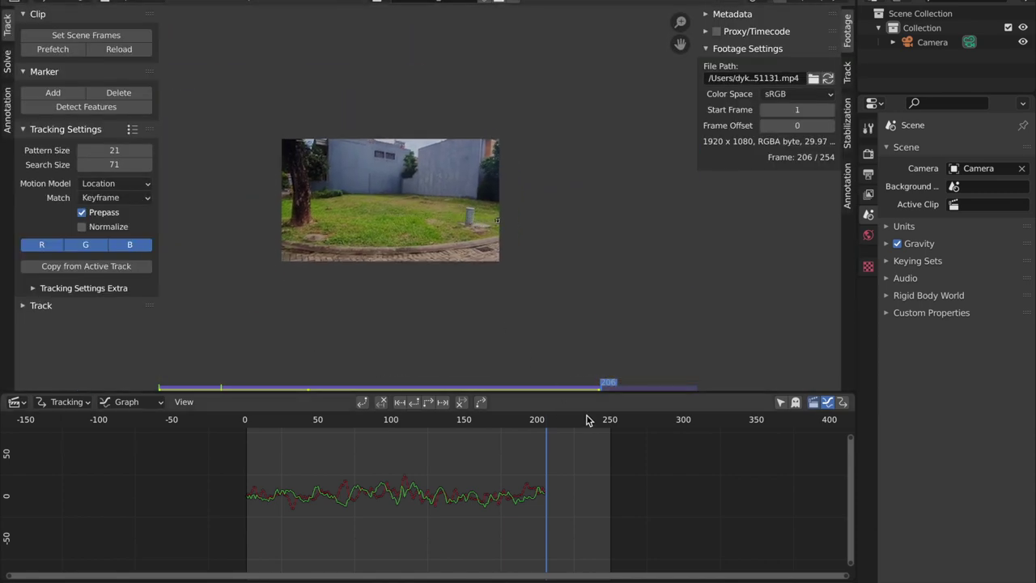
Go to frame 93 and match the scene's frame range to the clip's length.
left_click_drag(605, 384, 358, 385)
left_click(86, 35)
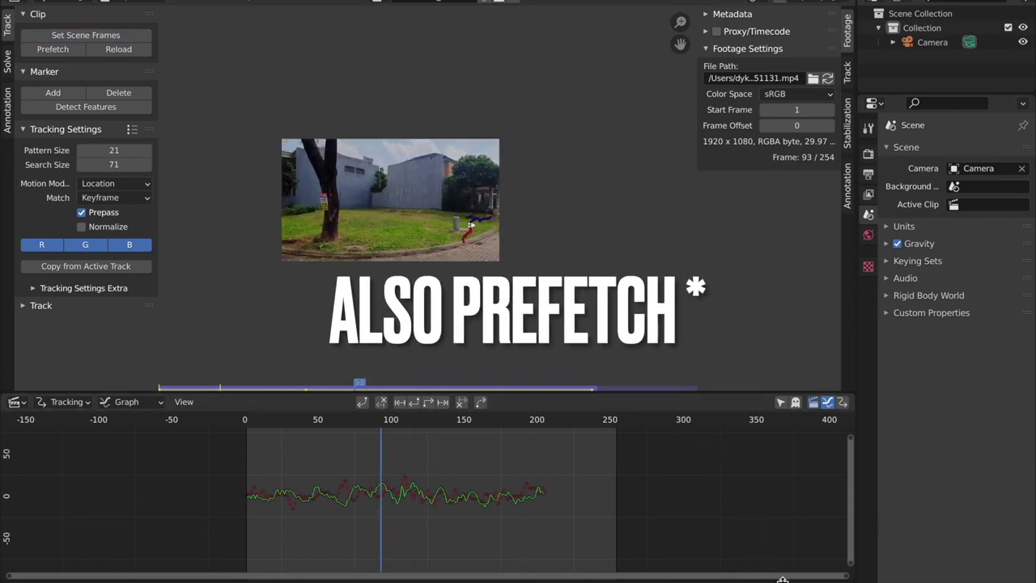
scroll(552, 247, "up", 6)
scroll(552, 259, "down", 6)
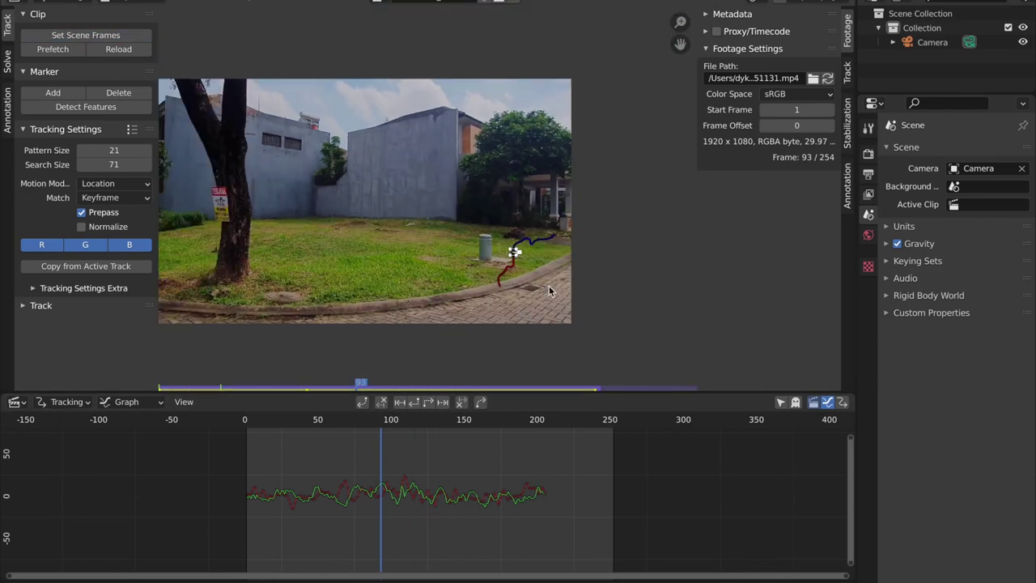
Play the clip from its start and check how closely the marker follows the spot beside the pillar.
left_click_drag(358, 385, 159, 386)
key("space")
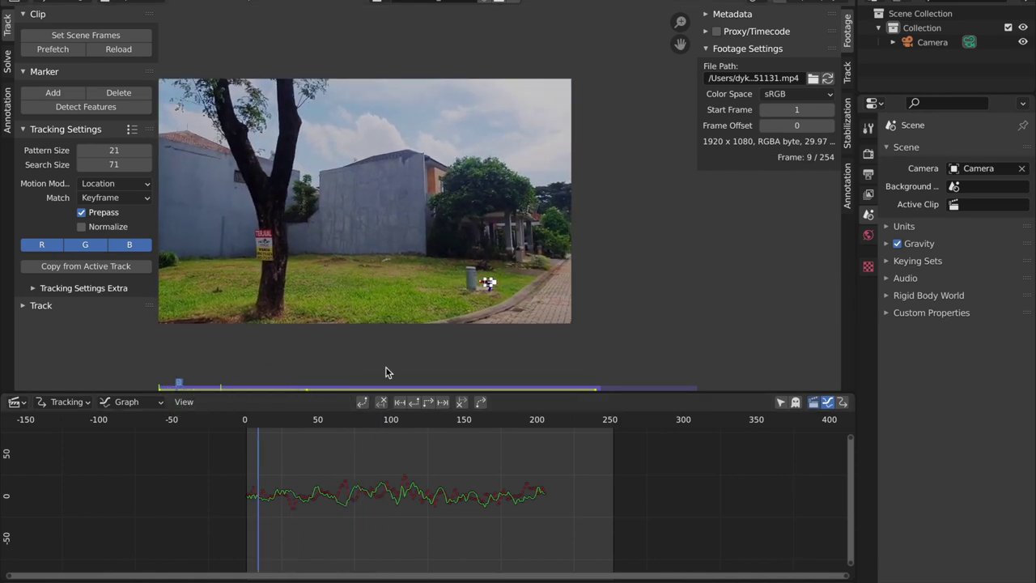
scroll(610, 324, "up", 7)
middle_click_drag(474, 206, 538, 141)
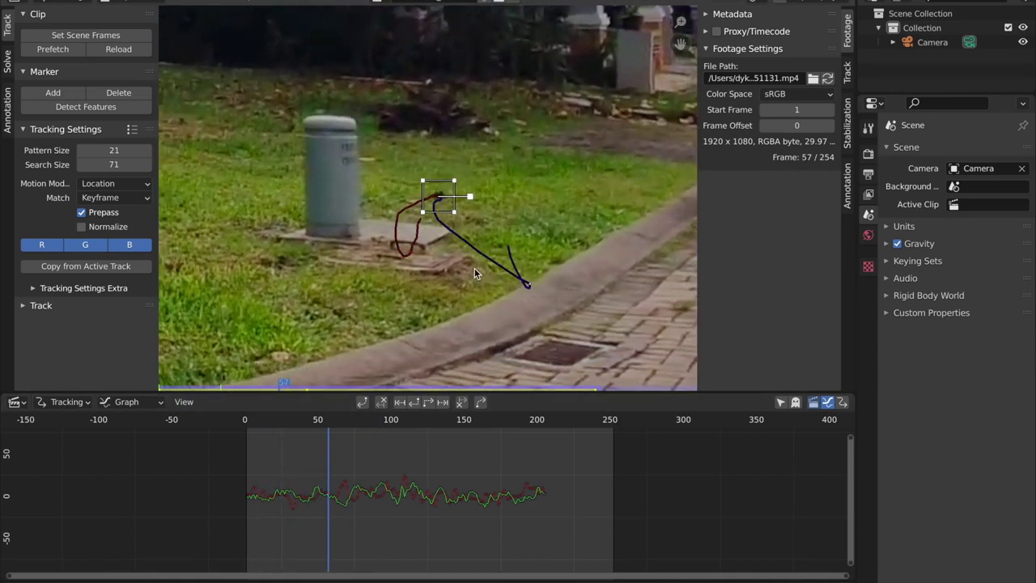
scroll(475, 262, "down", 6)
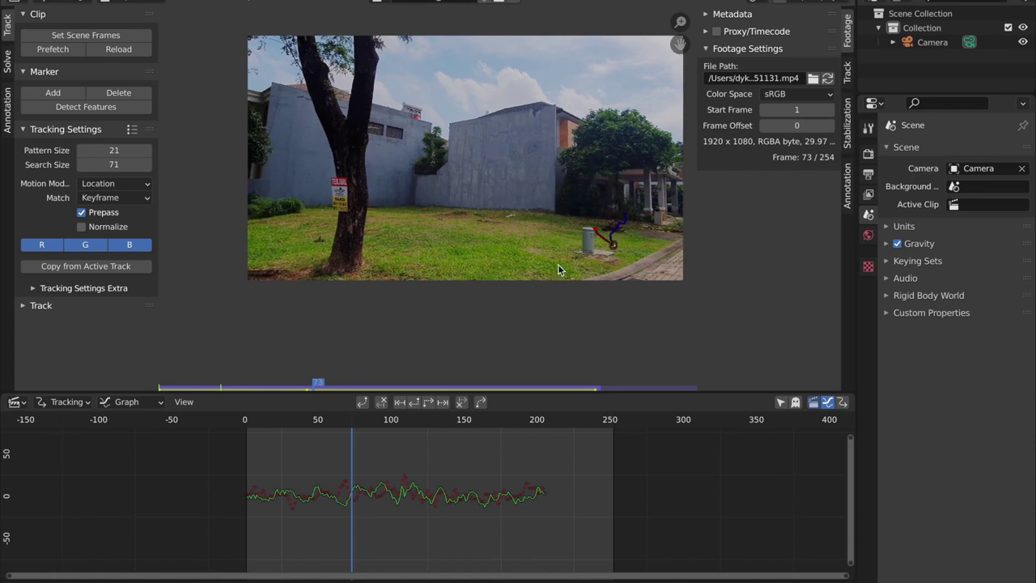
Place a new marker at frame 73 on the small dark spot in the grass beside the tree trunk.
scroll(557, 264, "up", 6)
middle_click_drag(468, 240, 494, 275)
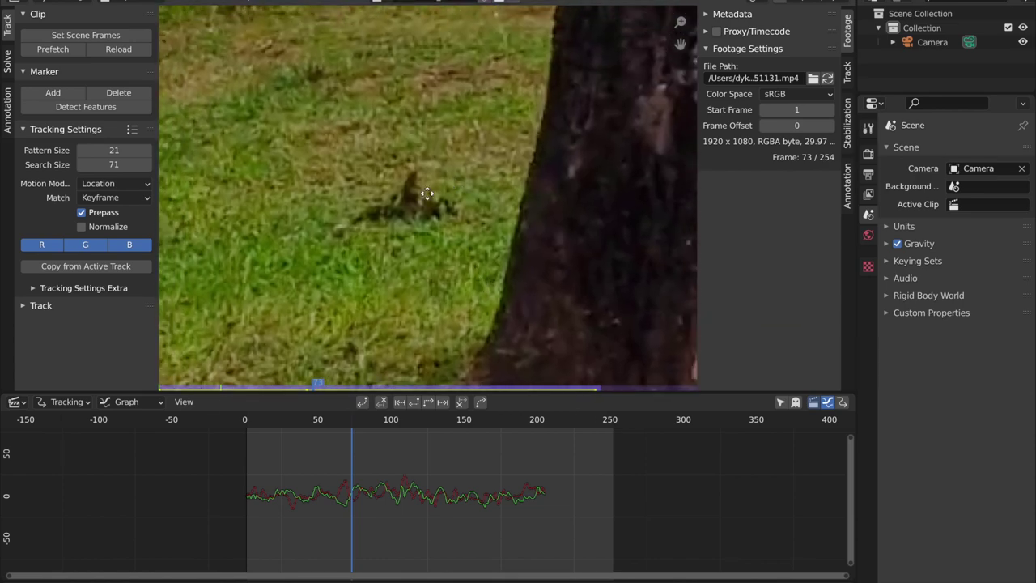
scroll(365, 243, "down", 5)
middle_click_drag(365, 244, 489, 167)
scroll(488, 167, "up", 6)
scroll(450, 187, "down", 1)
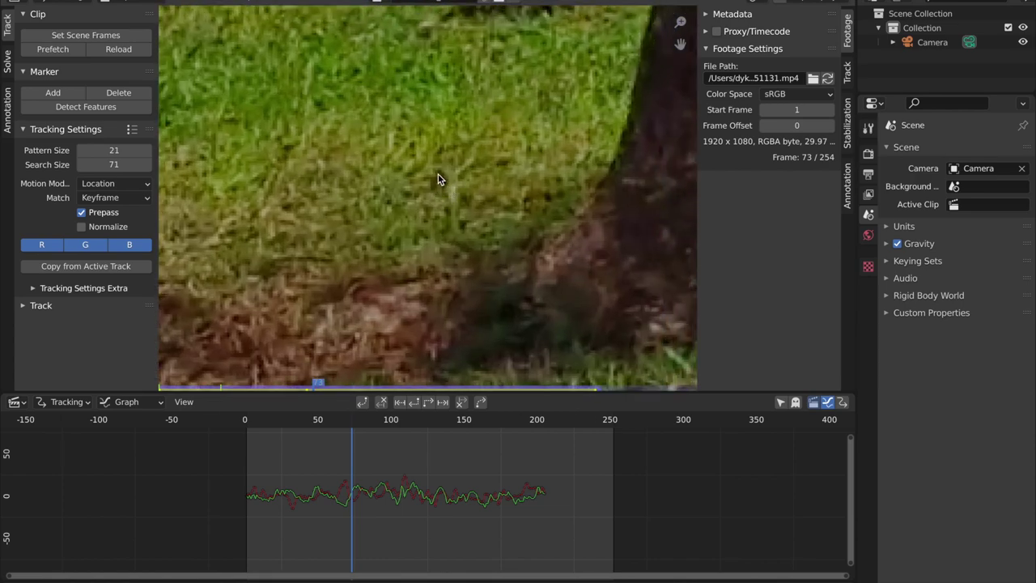
left_click(437, 175, "ctrl")
key("s")
left_click(557, 237)
key("g")
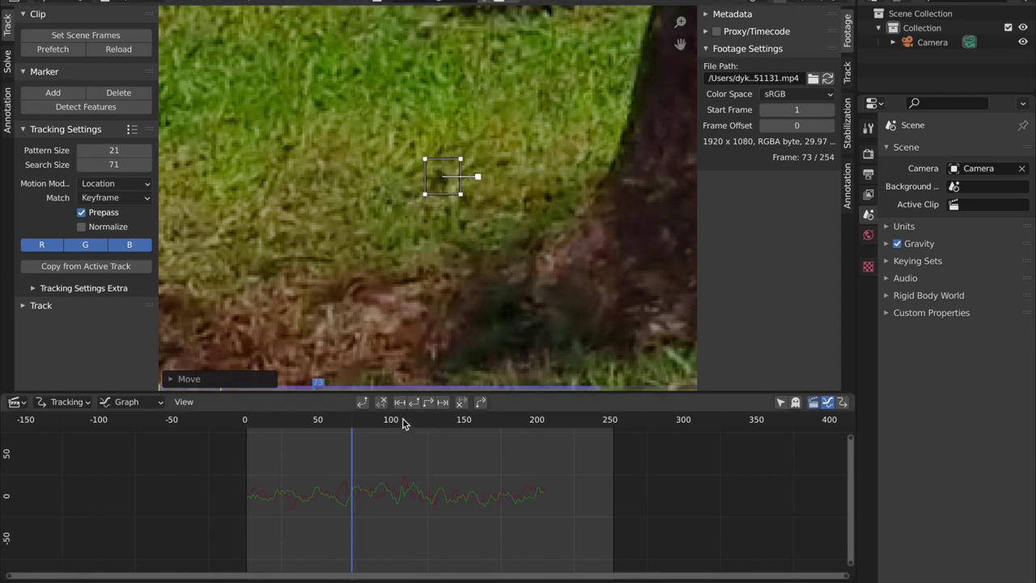
left_click(310, 381)
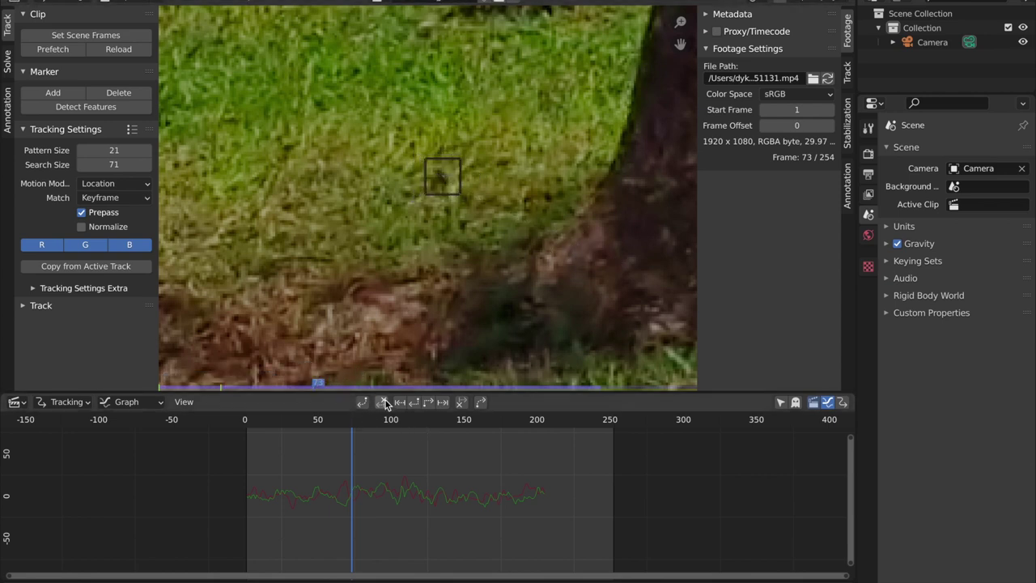
Track the new grass marker forward to frame 87 and realign it with the dark spot beside the trunk.
left_click(428, 401)
scroll(466, 173, "down", 2)
middle_click_drag(502, 150, 502, 221)
scroll(518, 210, "up", 6)
left_click(549, 162)
key("g")
left_click_drag(565, 160, 570, 163)
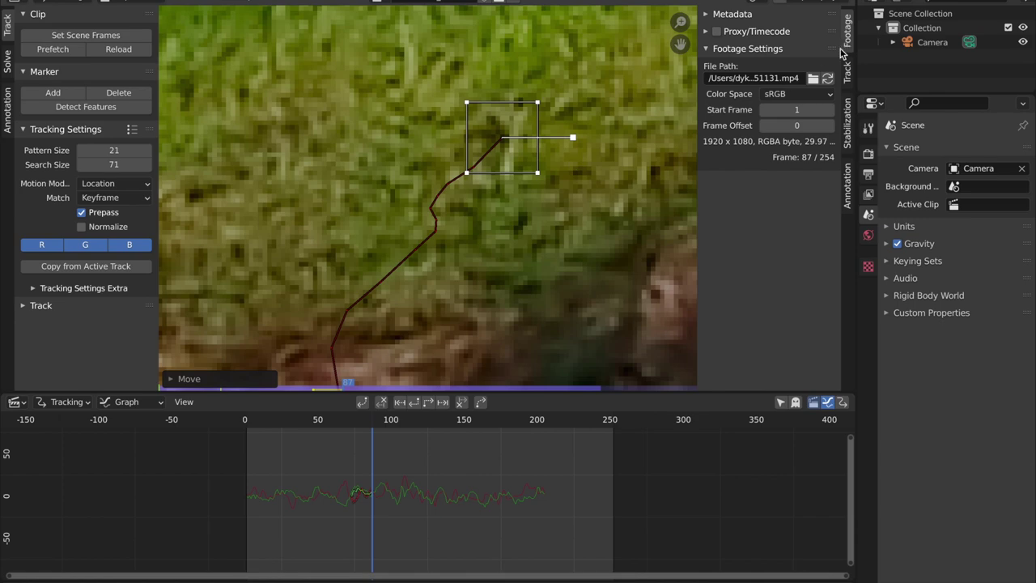
left_click(846, 72)
key("g")
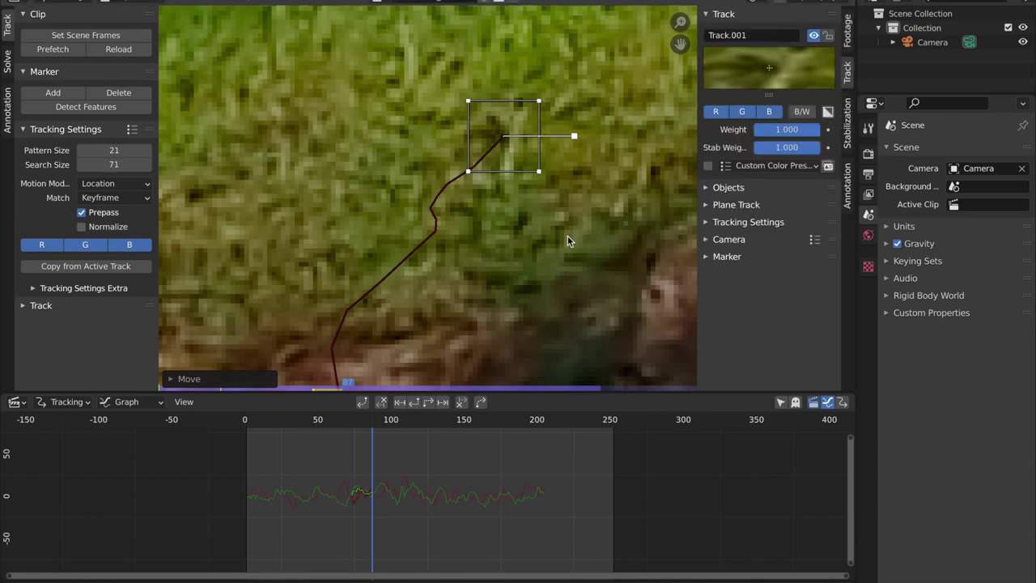
Track the grass marker on to frame 96, check its position up close, and delete it.
left_click(443, 400)
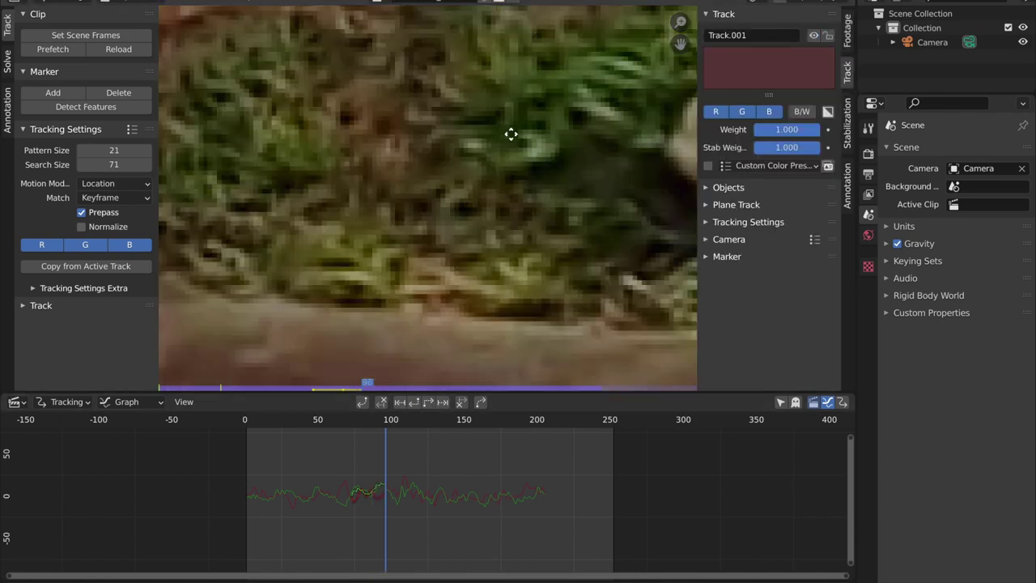
scroll(511, 133, "down", 5)
mouse_move(544, 90)
middle_mouse_down()
mouse_move(553, 364)
mouse_move(482, 221)
middle_mouse_up()
scroll(503, 254, "up", 6)
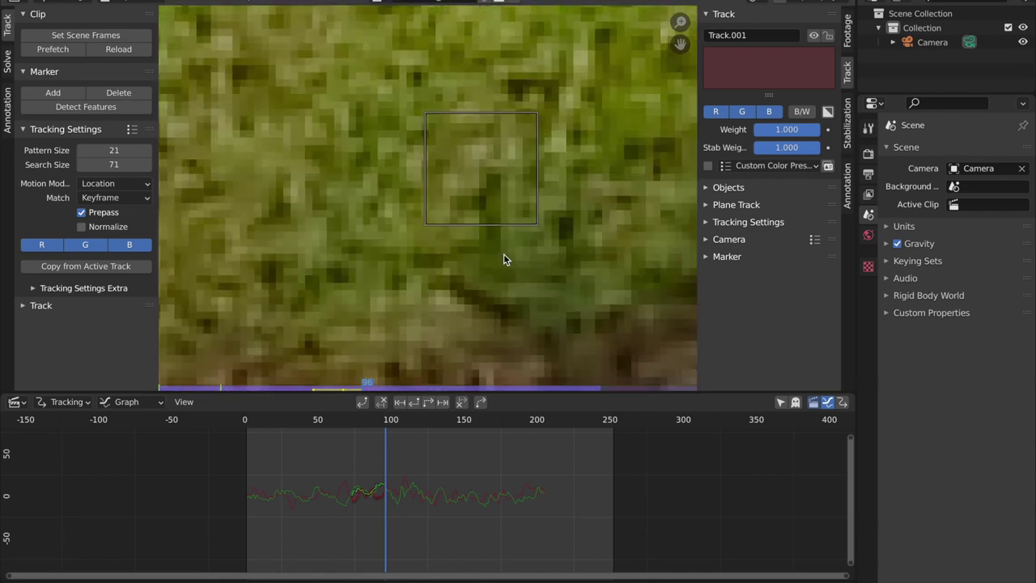
scroll(538, 216, "down", 3)
left_click(530, 217)
scroll(530, 217, "down", 3)
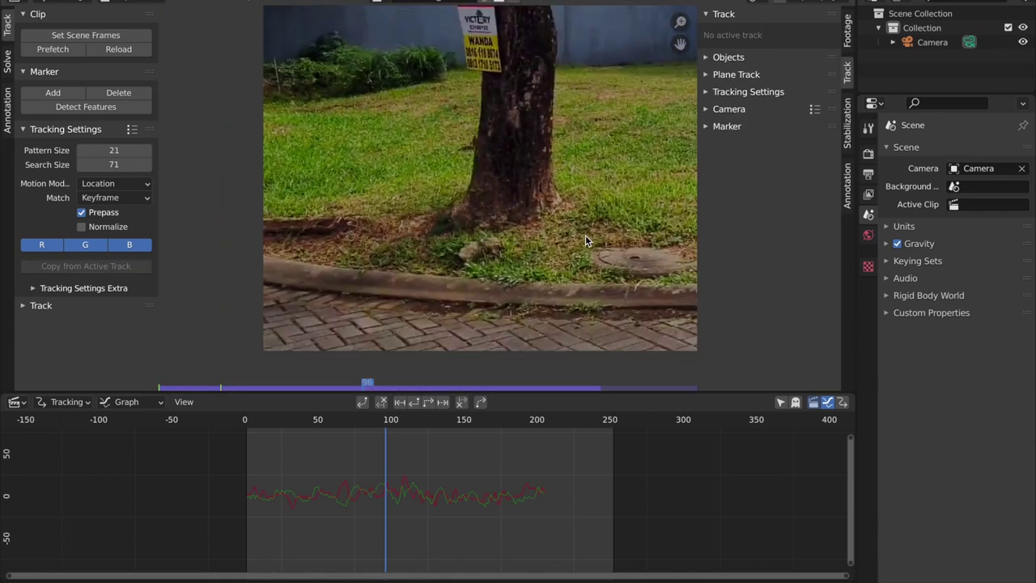
Add a marker at frame 96 over the first letters of VICTORY on the tree's sign and enlarge its pattern area.
scroll(502, 299, "down", 1)
scroll(513, 271, "up", 5)
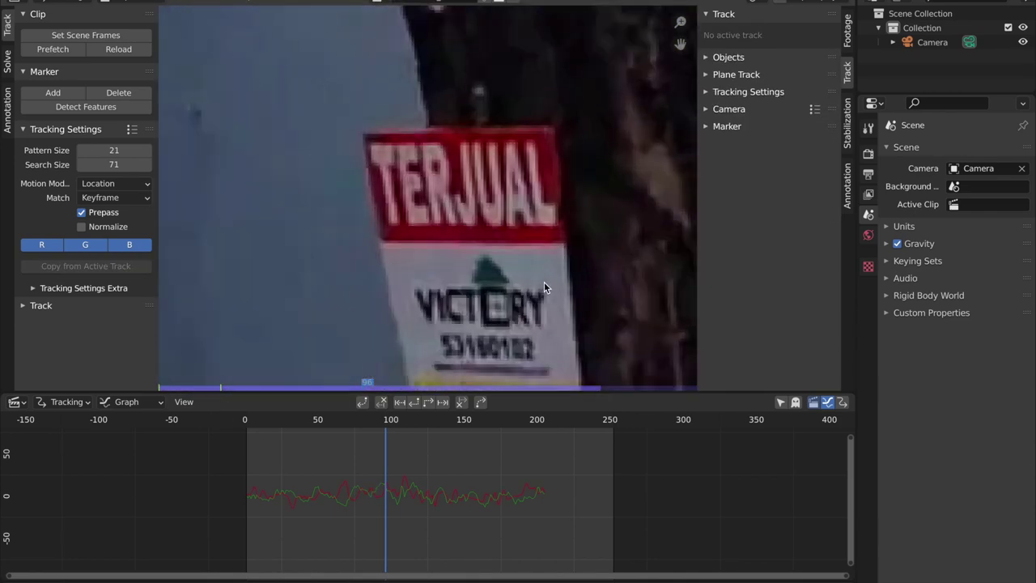
scroll(527, 238, "down", 1)
scroll(504, 266, "up", 4)
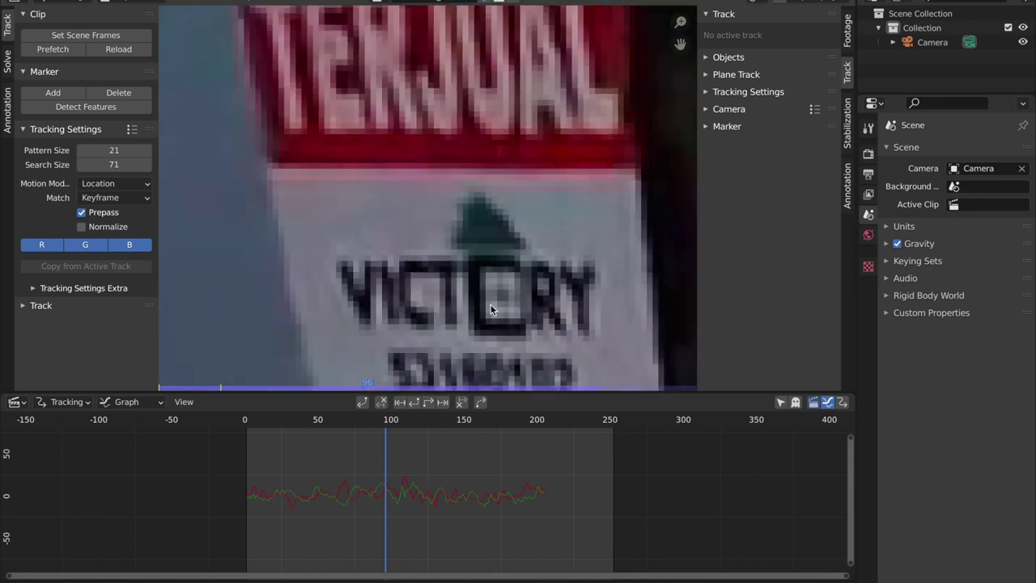
left_click(361, 270, "ctrl")
key("s")
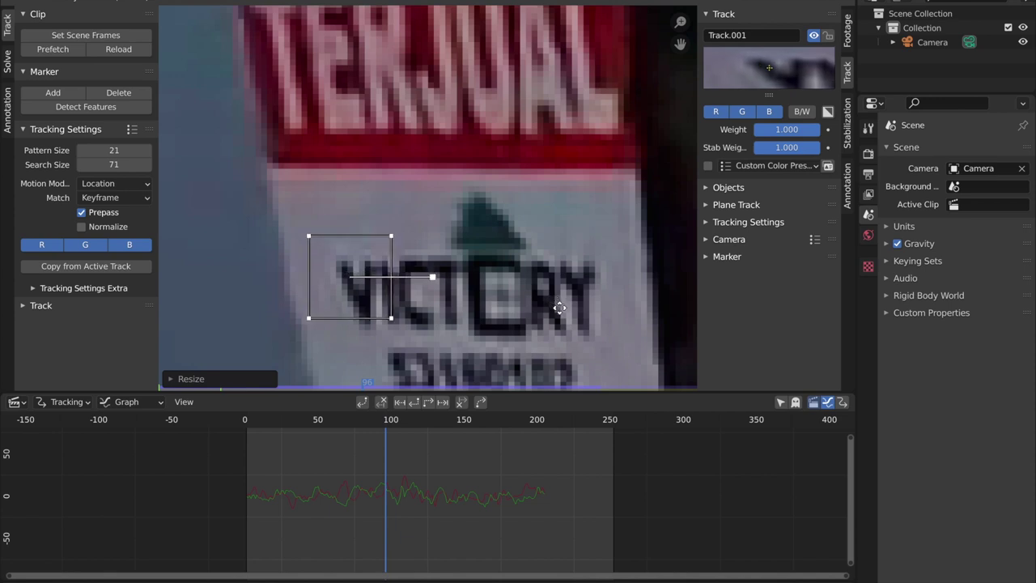
left_click(612, 341)
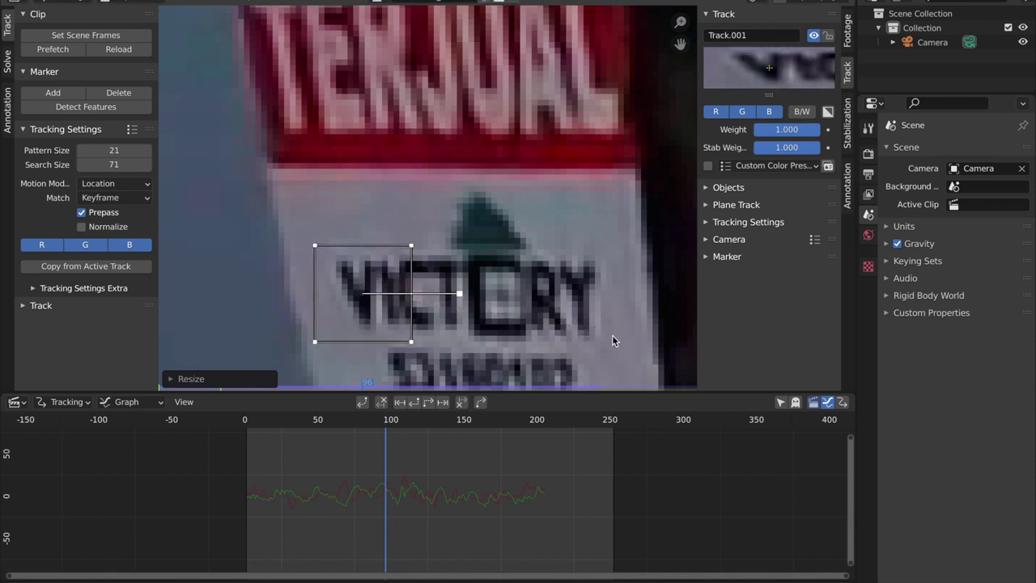
Track the sign marker forward to frame 145 and move it back onto the first letters of VICTORY.
left_click(427, 405)
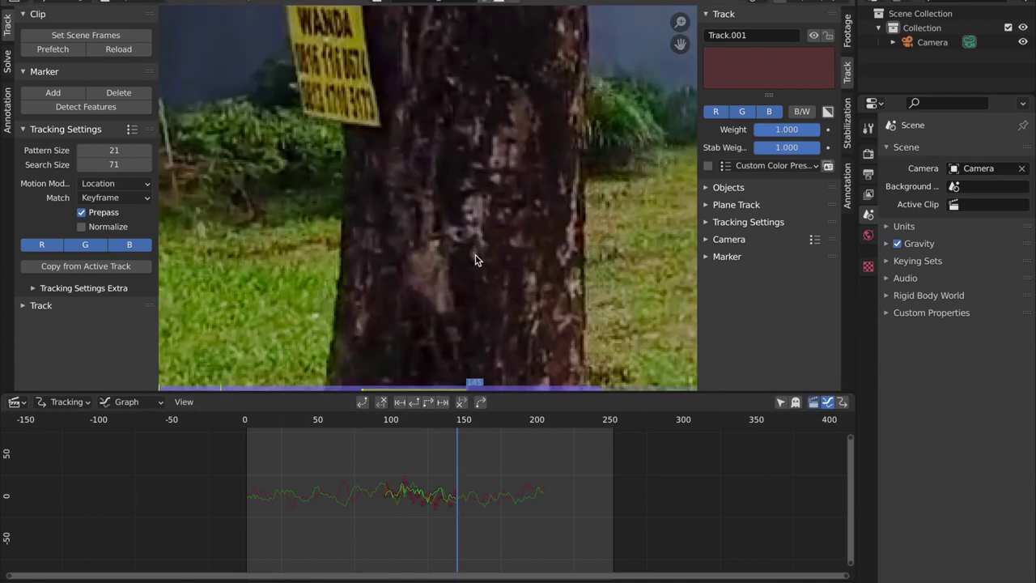
scroll(515, 211, "up", 8)
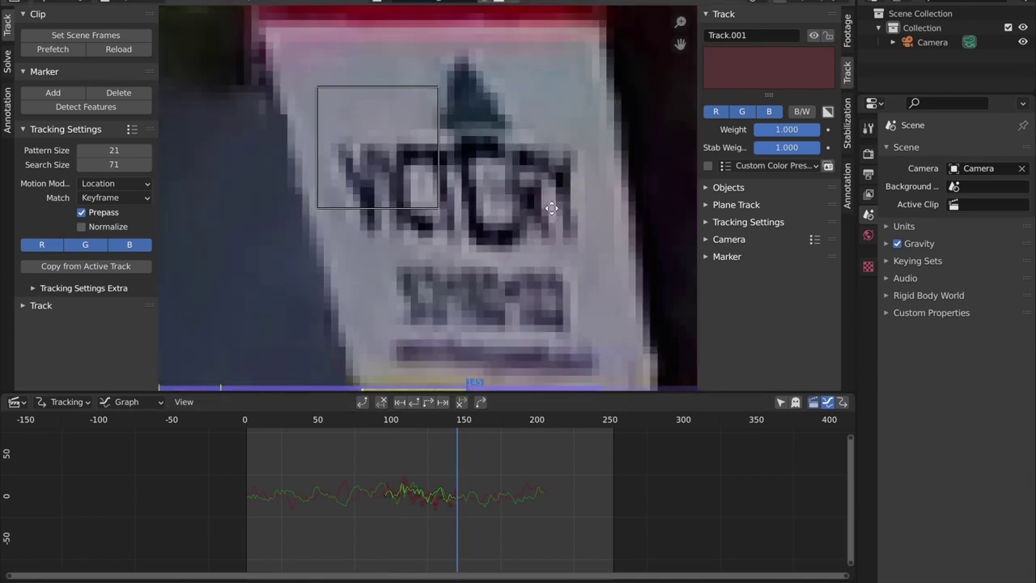
left_click(543, 247)
key("g")
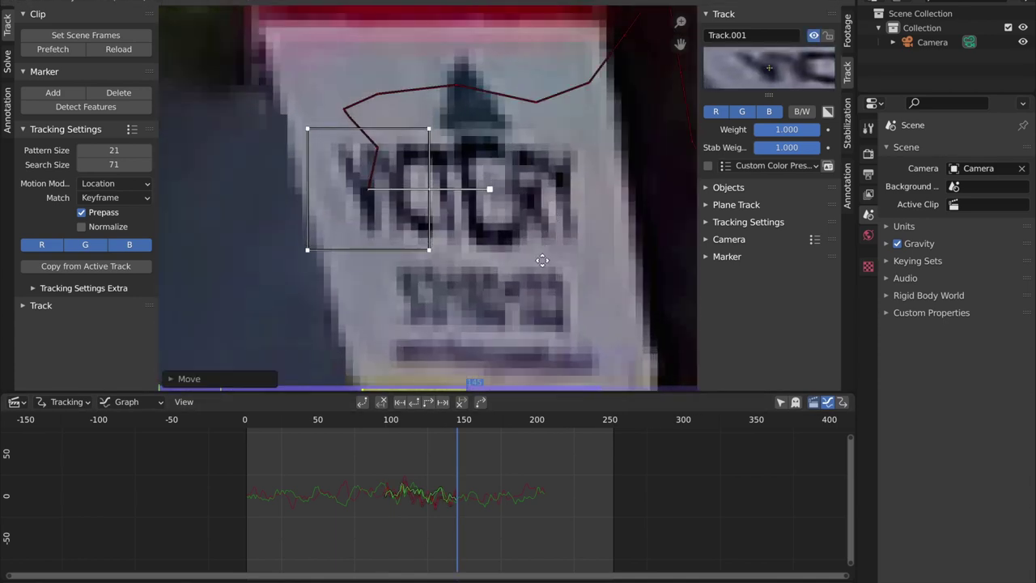
left_click(541, 261)
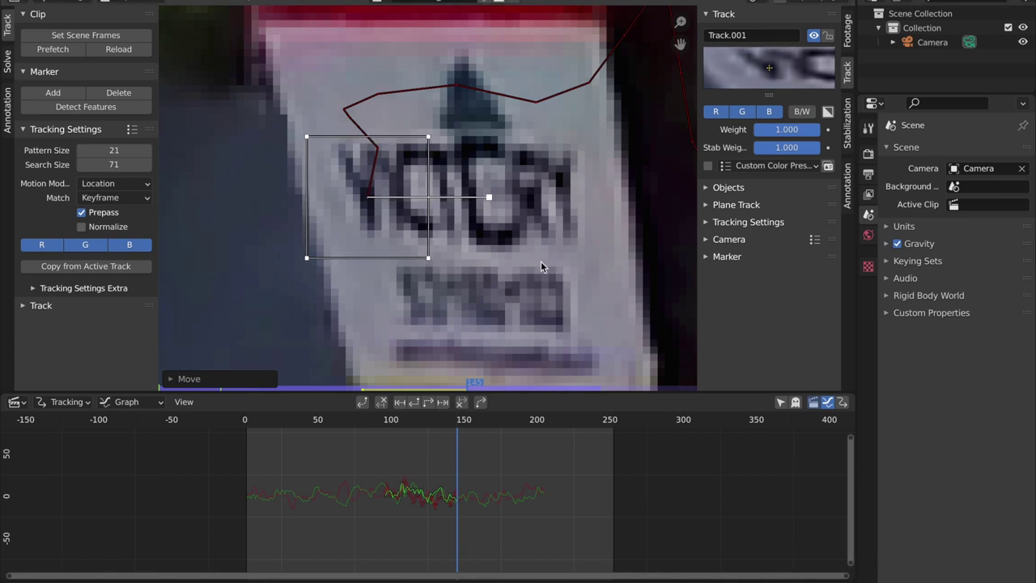
Continue tracking the sign marker to frame 173 and realign it with the start of the VICTORY lettering.
left_click(438, 402)
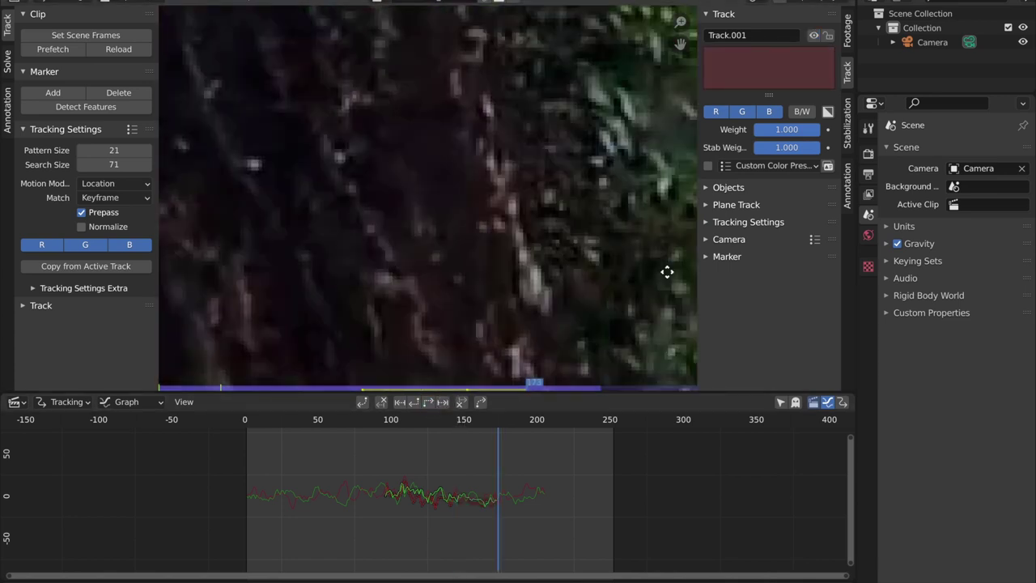
middle_click_drag(314, 221, 435, 148)
middle_click_drag(555, 267, 463, 157)
scroll(463, 157, "up", 4)
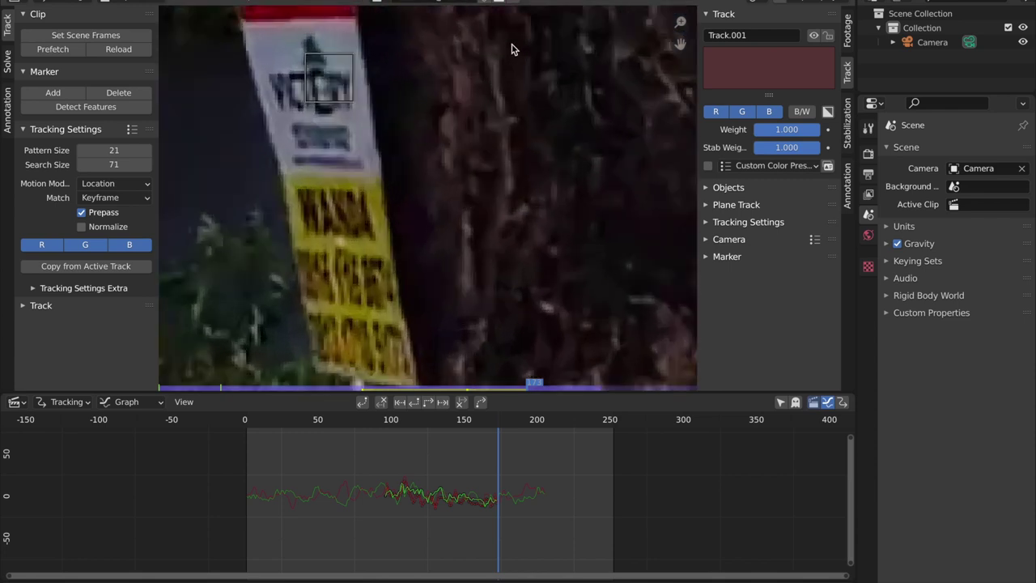
middle_click_drag(457, 61, 562, 174)
key("g")
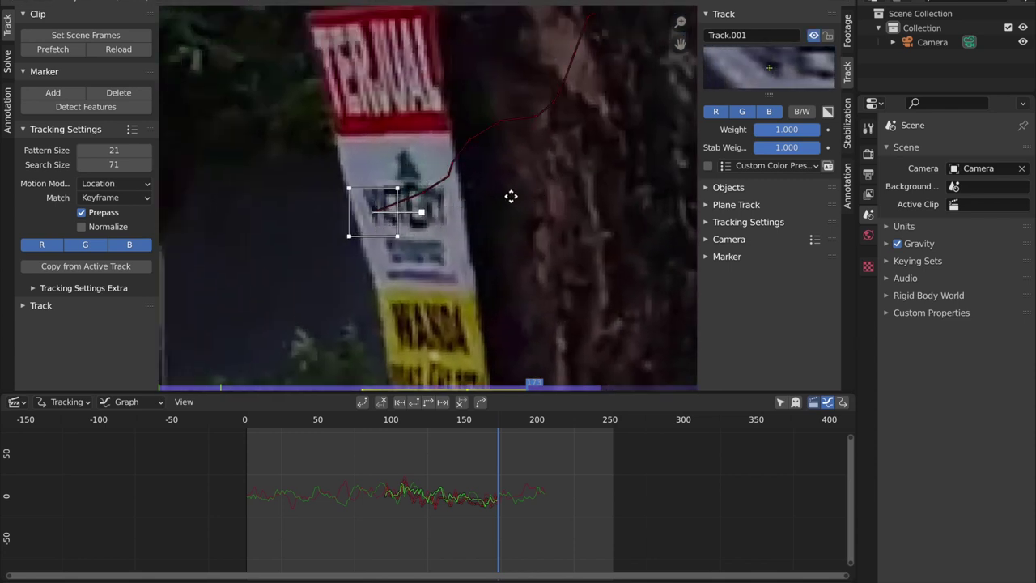
left_click(512, 194)
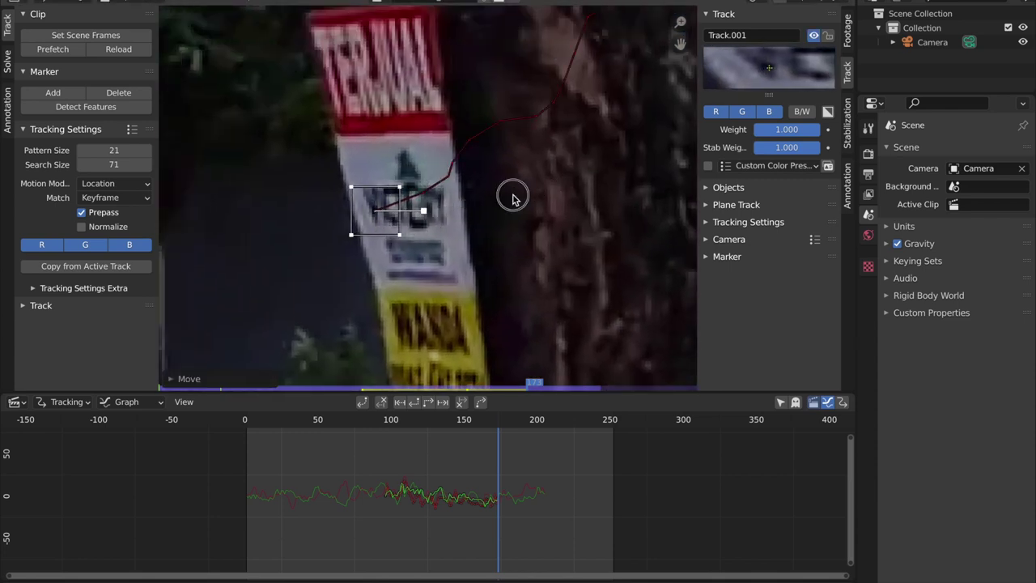
Track the sign marker on to frame 186 and reposition it on the lettering near the image edge.
left_click(431, 405)
scroll(473, 270, "down", 2)
middle_click_drag(473, 269, 578, 242)
key("g")
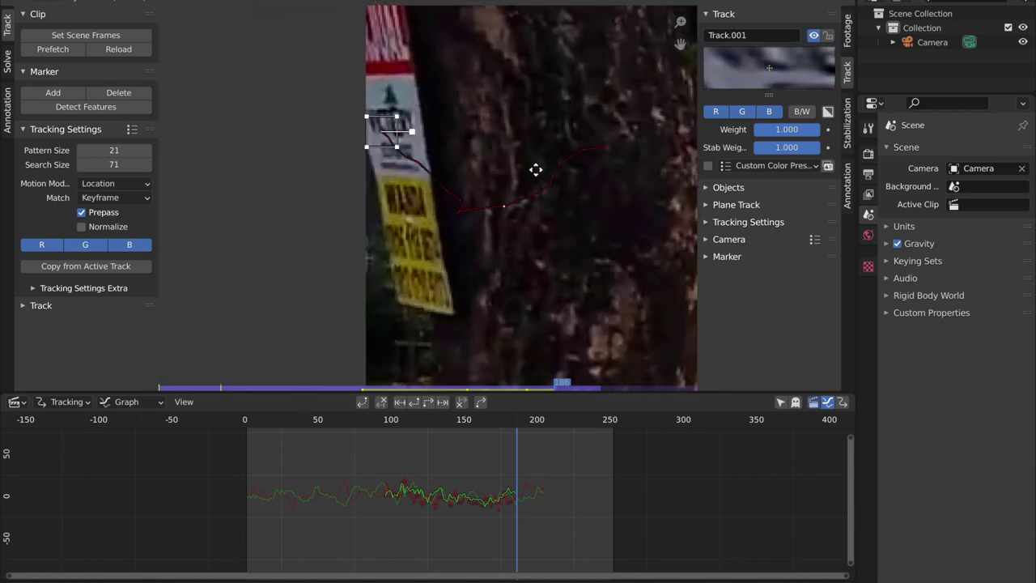
left_click(528, 161)
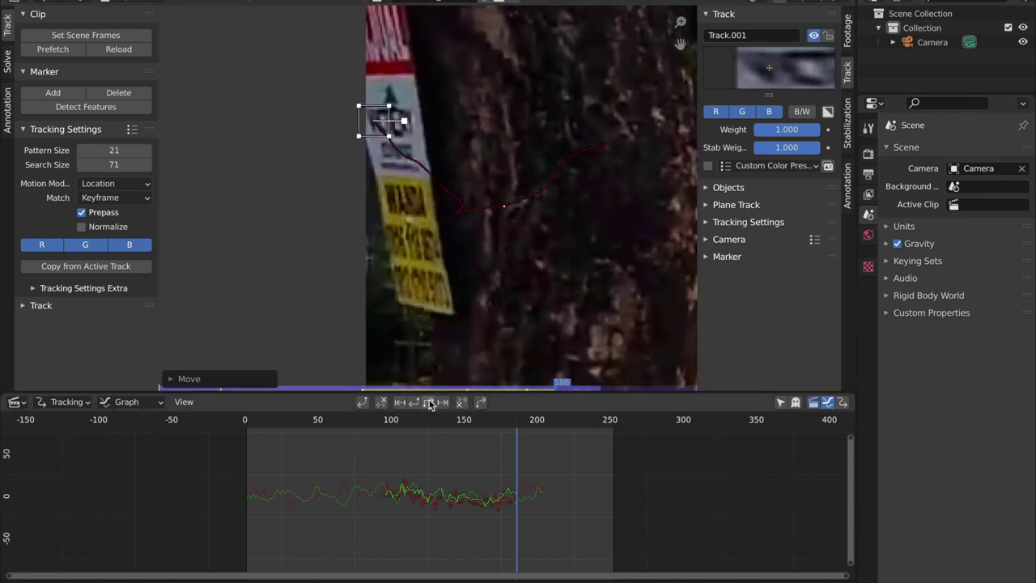
Delete all tracking markers from the clip and bring the whole frame into view.
scroll(533, 295, "down", 5)
left_click(615, 202)
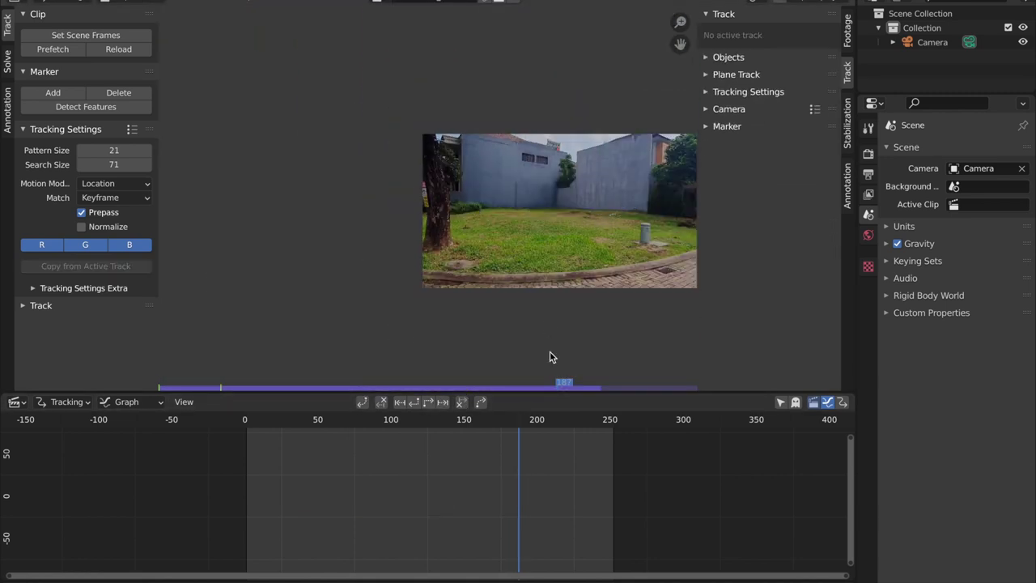
scroll(518, 227, "up", 6)
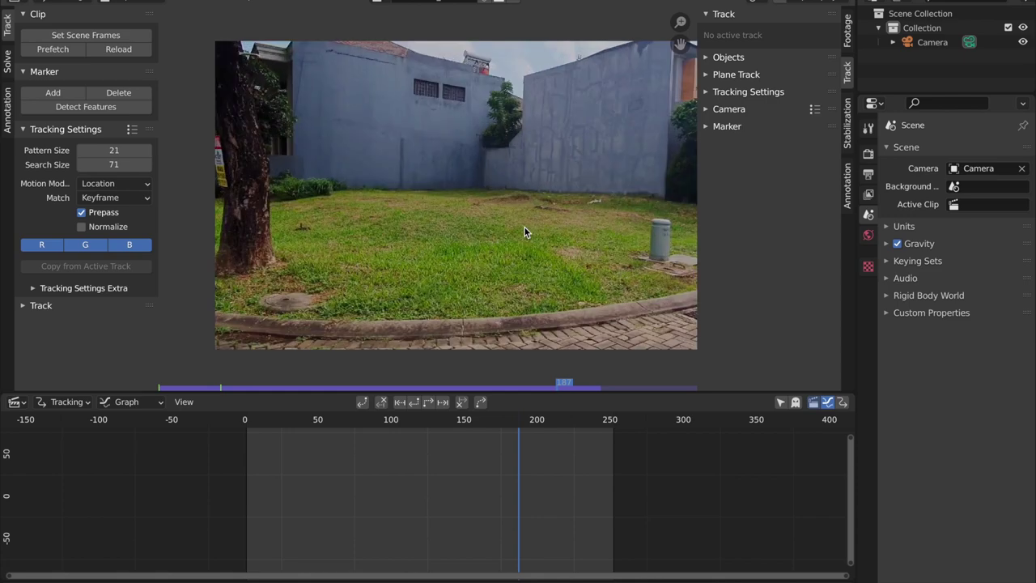
key("Home")
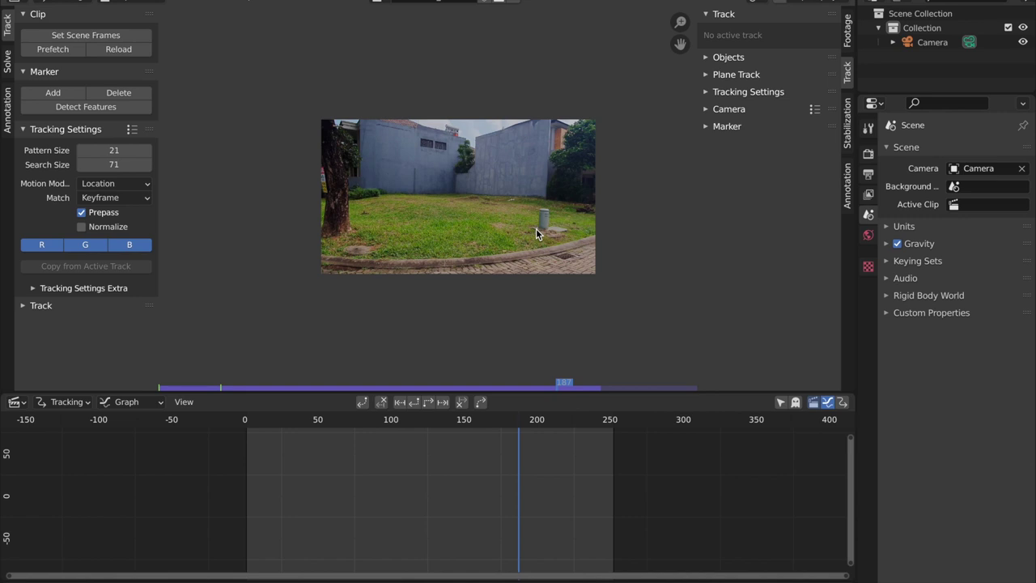
Detect features automatically on the first frame and track them forward to the end of the clip.
left_click_drag(560, 387, 160, 375)
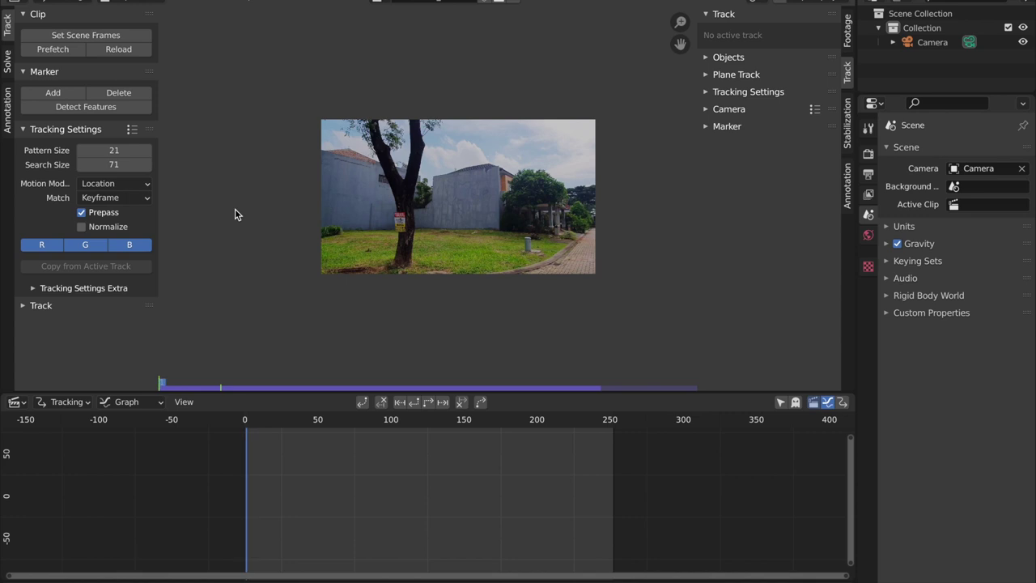
left_click(85, 106)
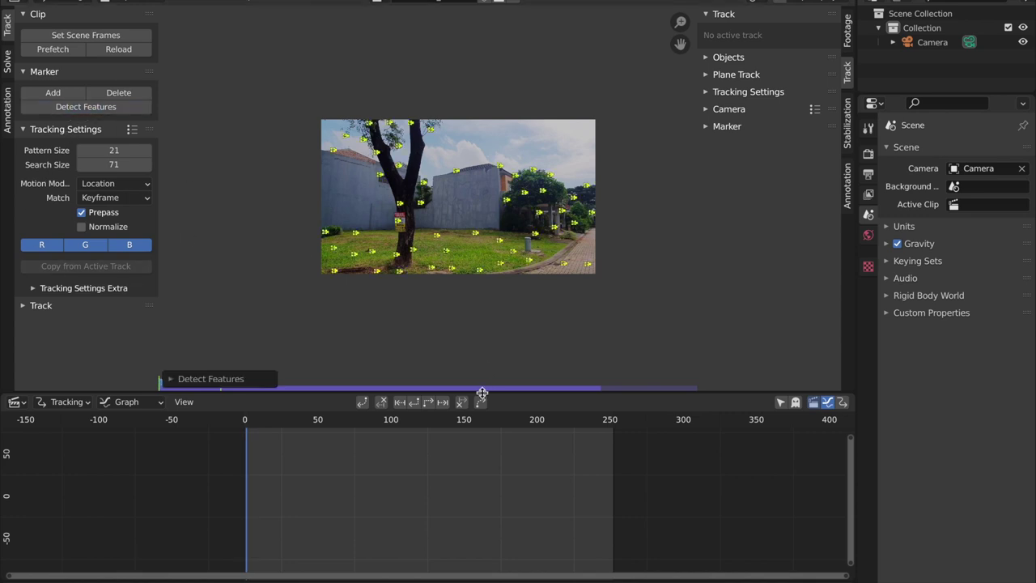
left_click(437, 402)
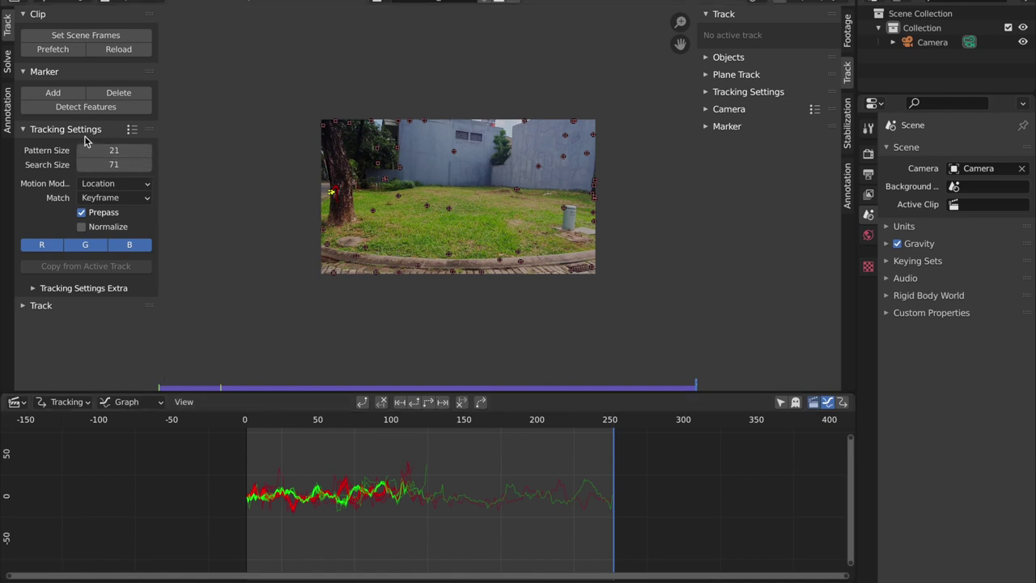
Detect features automatically on the clip's last frame and track them backward to the first frame.
left_click(95, 108)
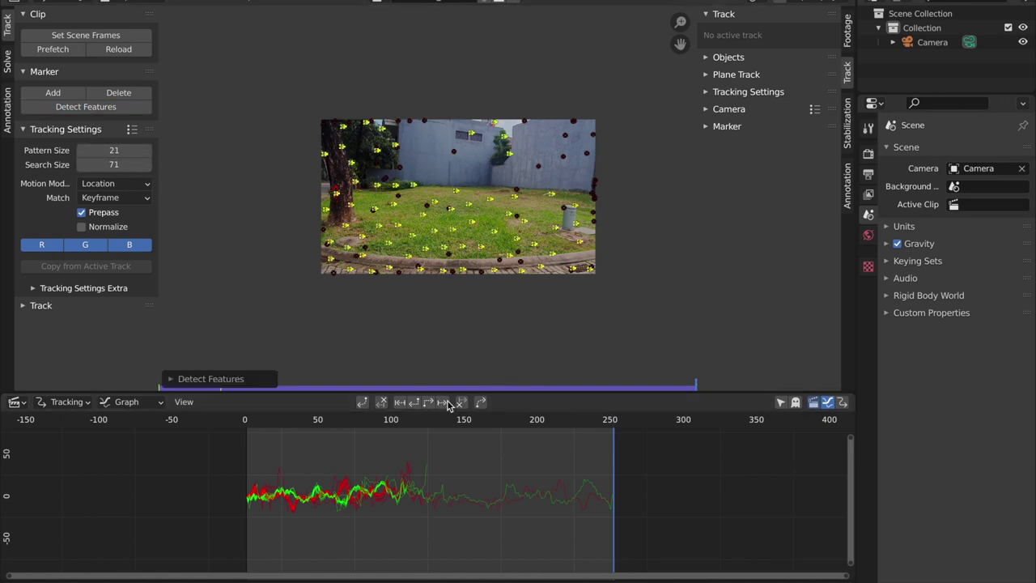
left_click(416, 402)
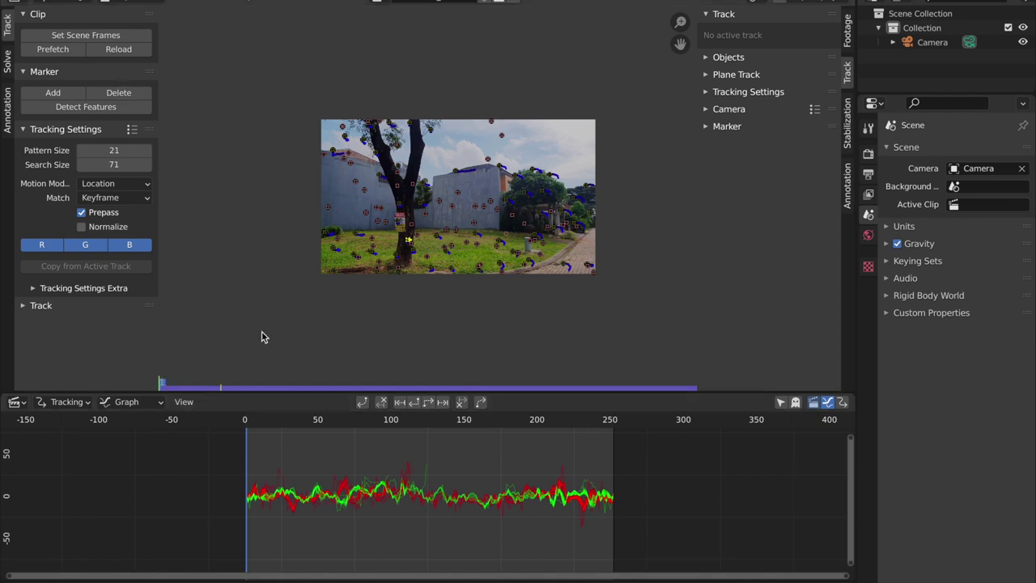
left_click_drag(161, 384, 420, 387)
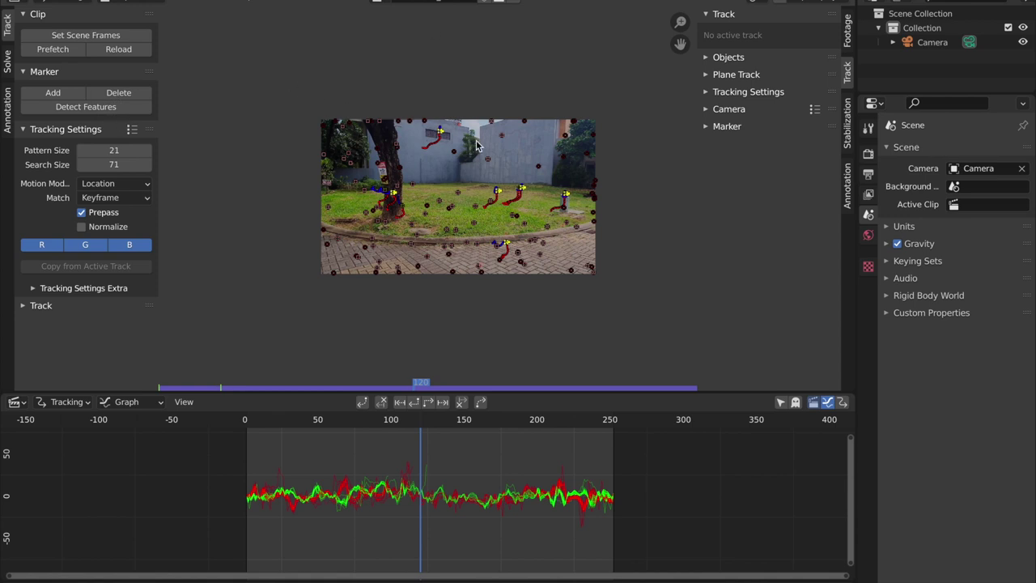
key("shift+Left")
left_click(428, 402)
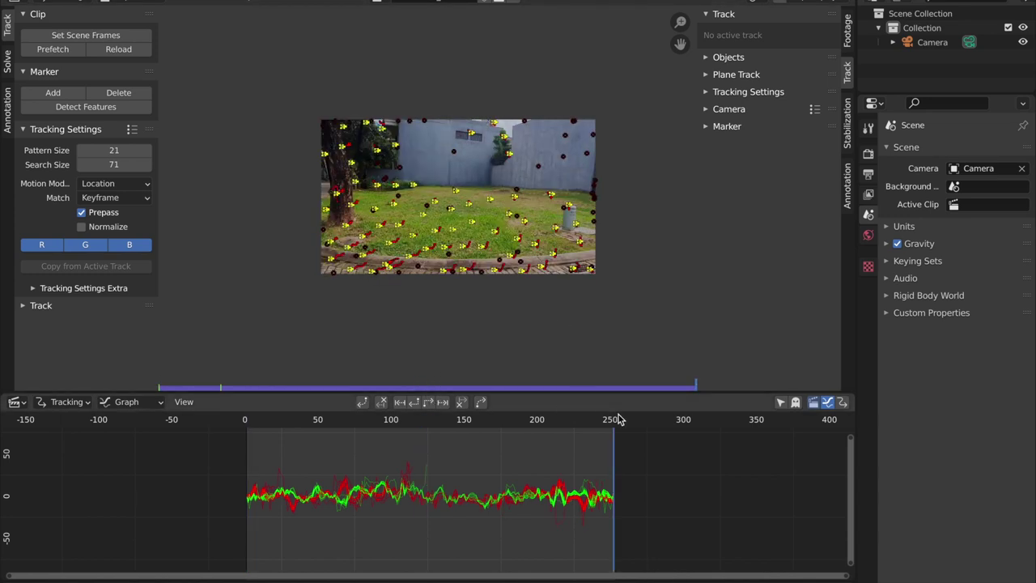
left_click(660, 362)
Detect features at frame 146 and track them backward and forward through the whole clip.
left_click_drag(692, 386, 467, 382)
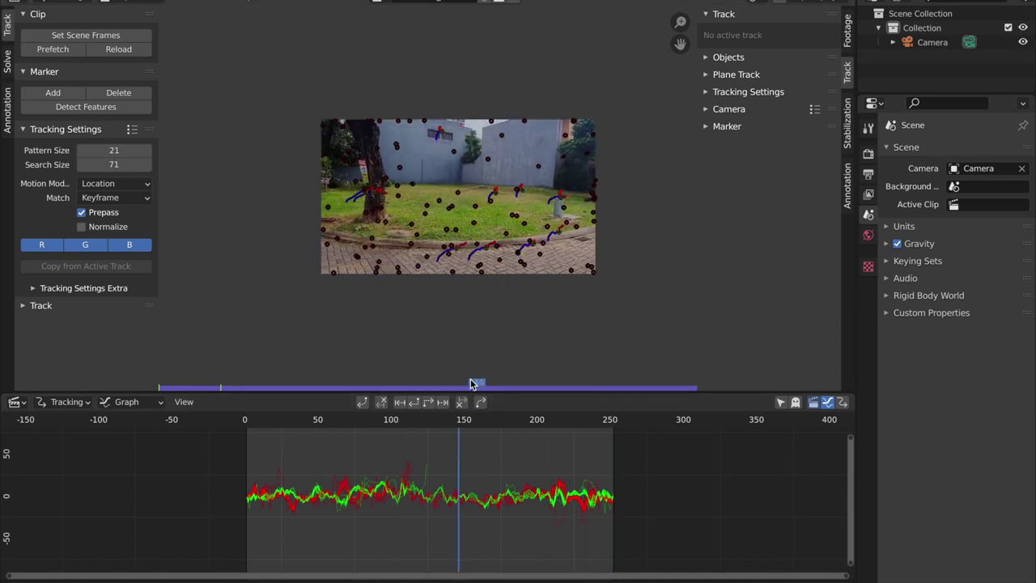
left_click(104, 106)
left_click(413, 401)
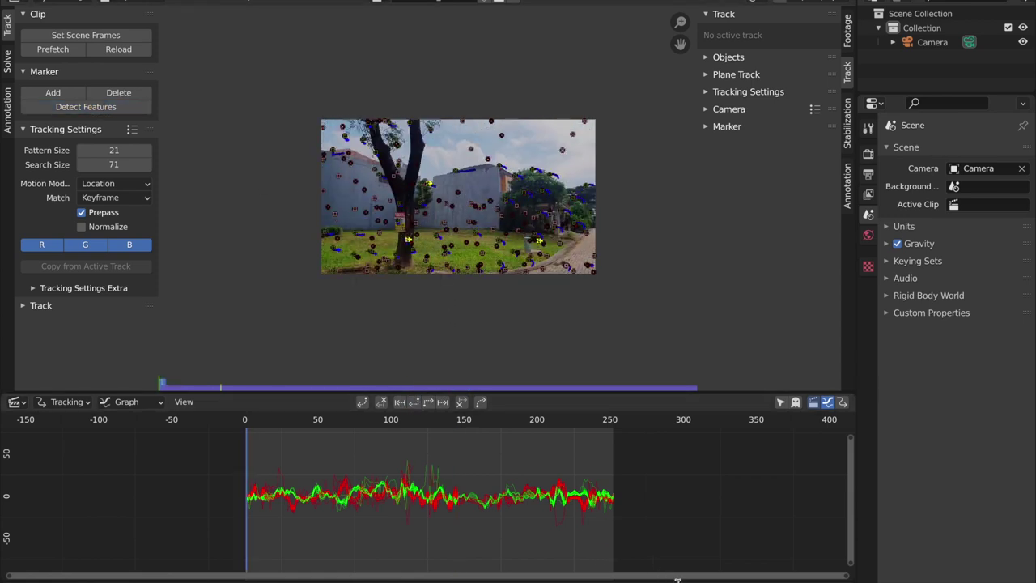
left_click(677, 580)
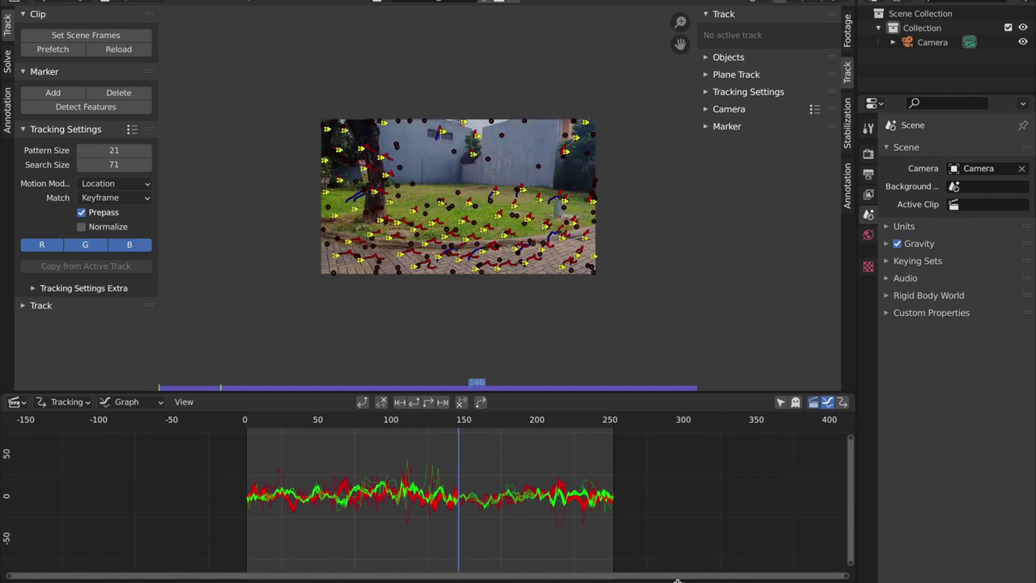
left_click(432, 402)
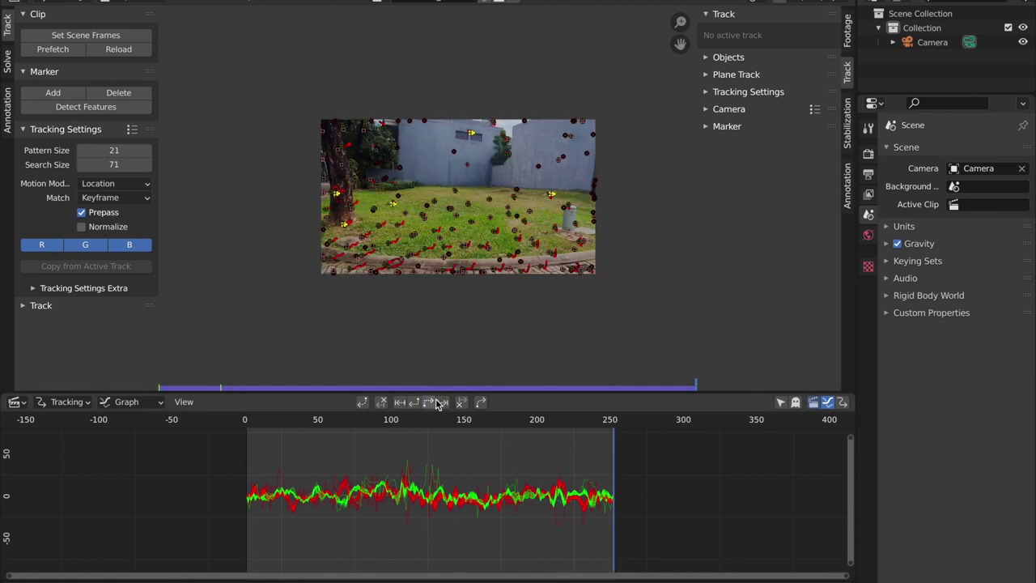
Detect another set of features at frame 185 and track them in both directions to the clip's ends.
left_click_drag(698, 387, 560, 387)
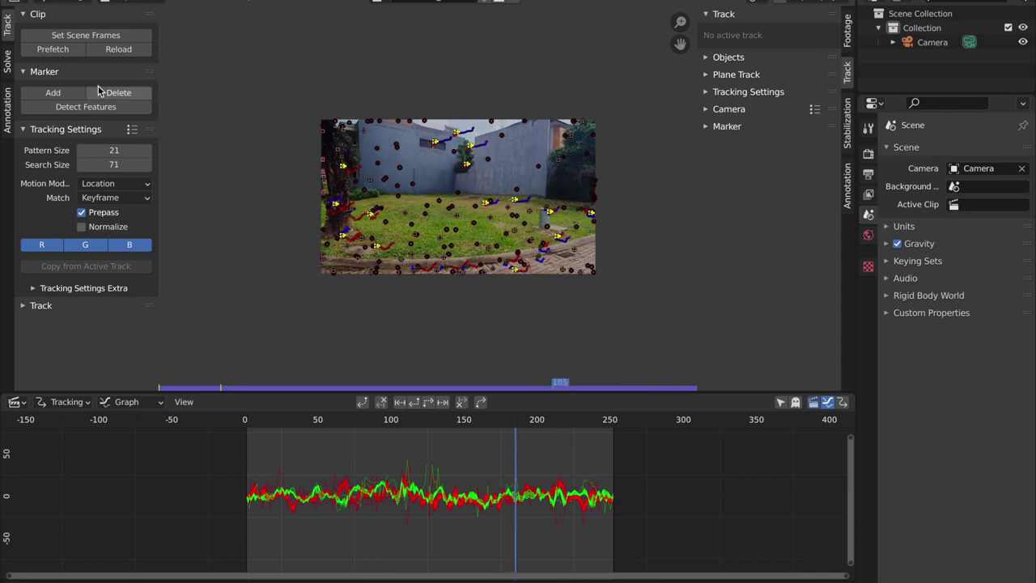
left_click(111, 107)
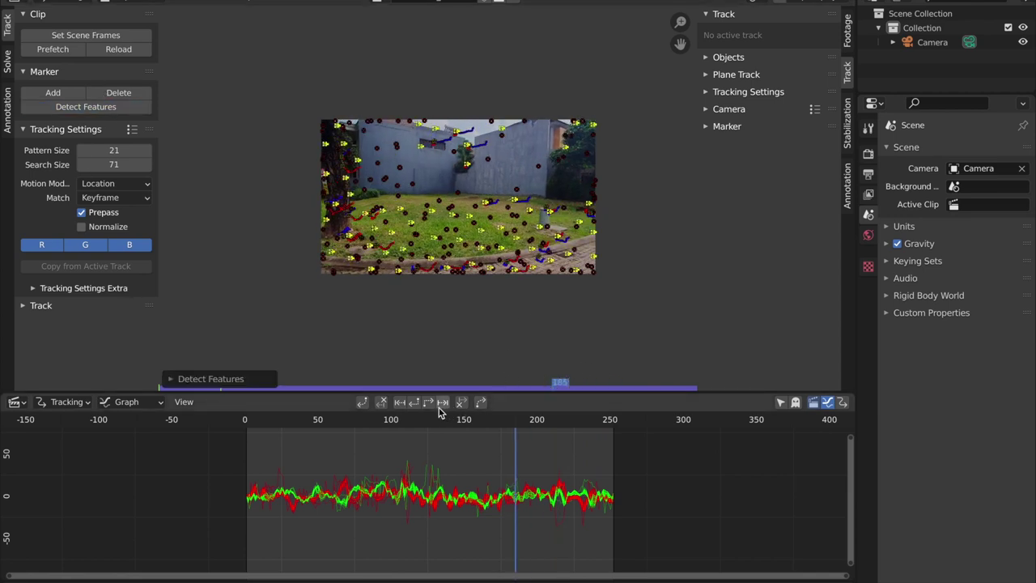
left_click(414, 402)
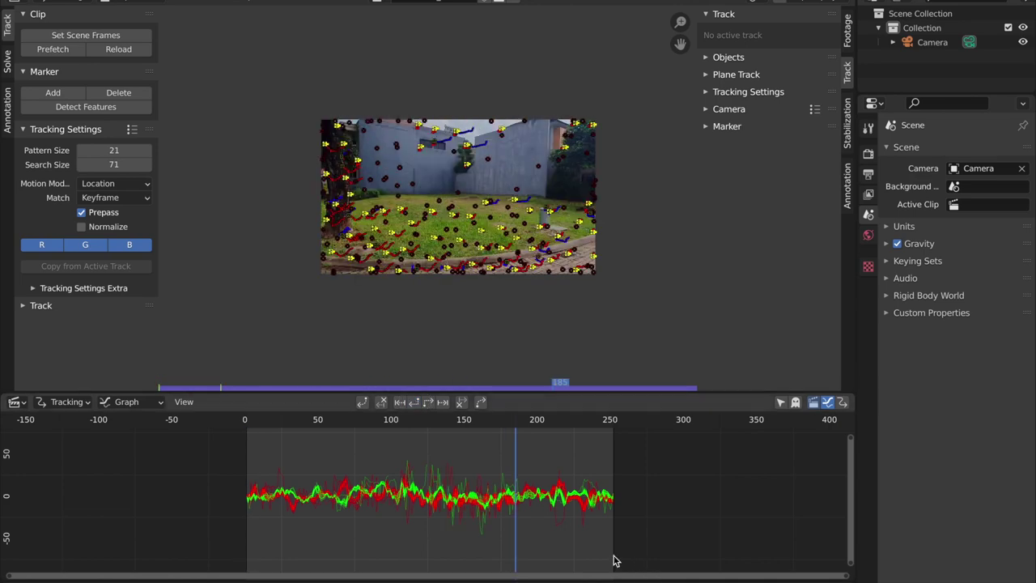
left_click(430, 402)
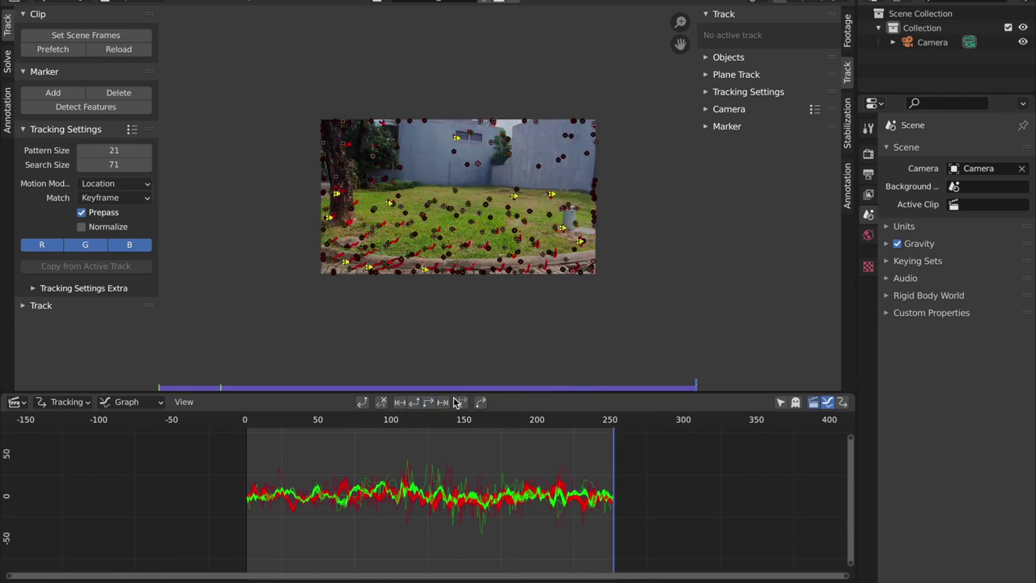
Detect additional features at frame 111 and track them backward and forward over the clip.
left_click_drag(680, 390, 403, 387)
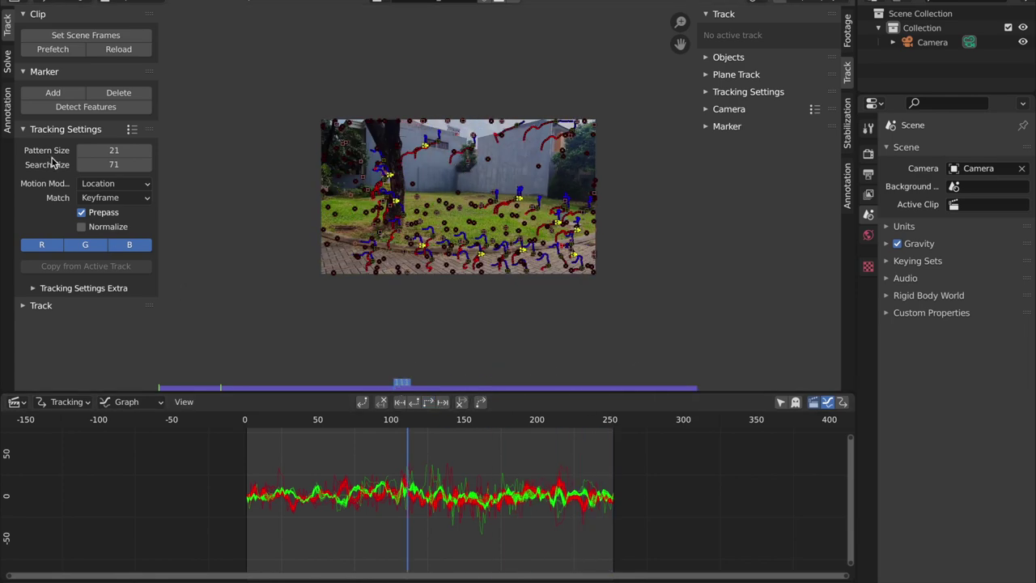
left_click(70, 106)
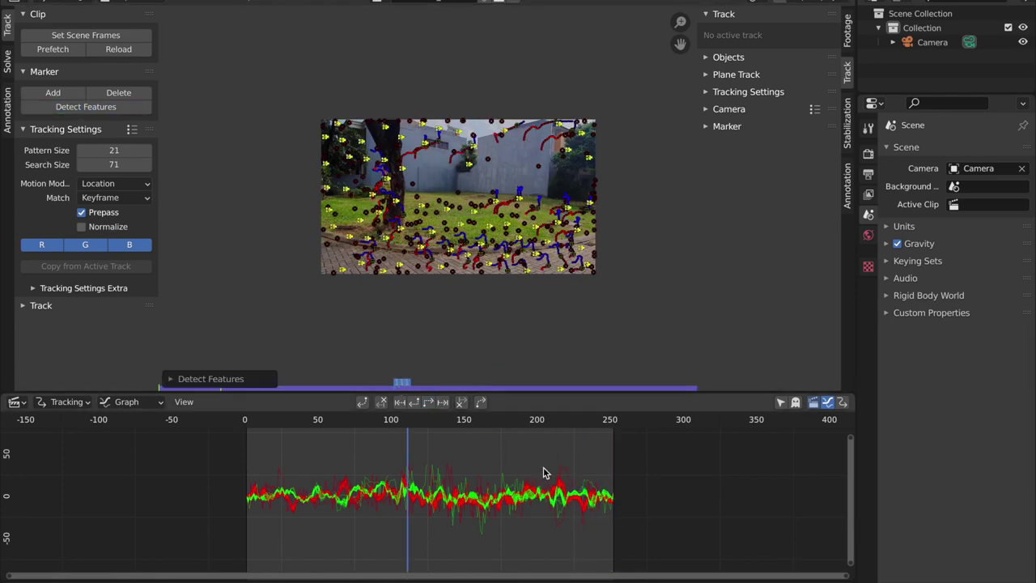
left_click(414, 403)
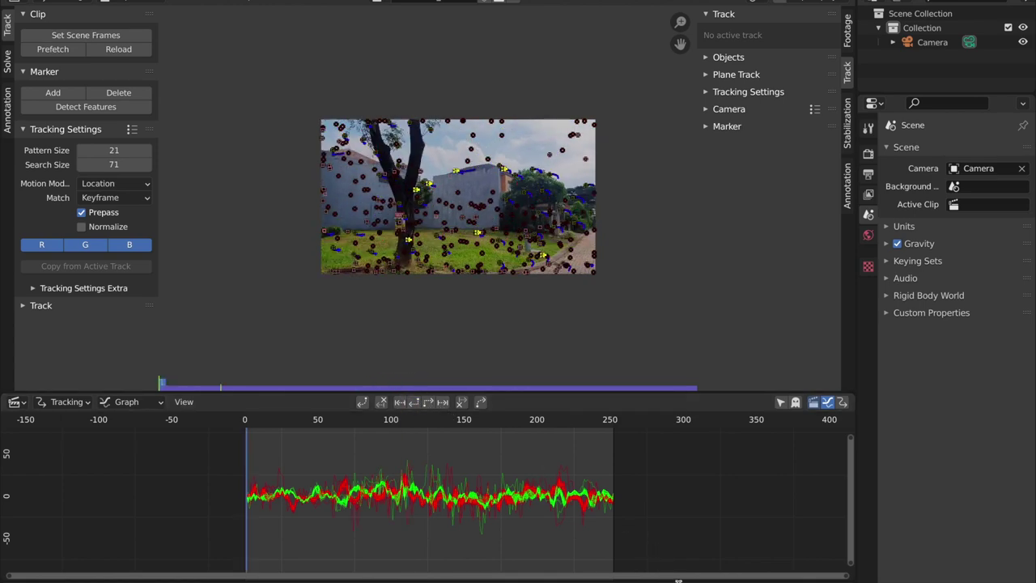
left_click(429, 403)
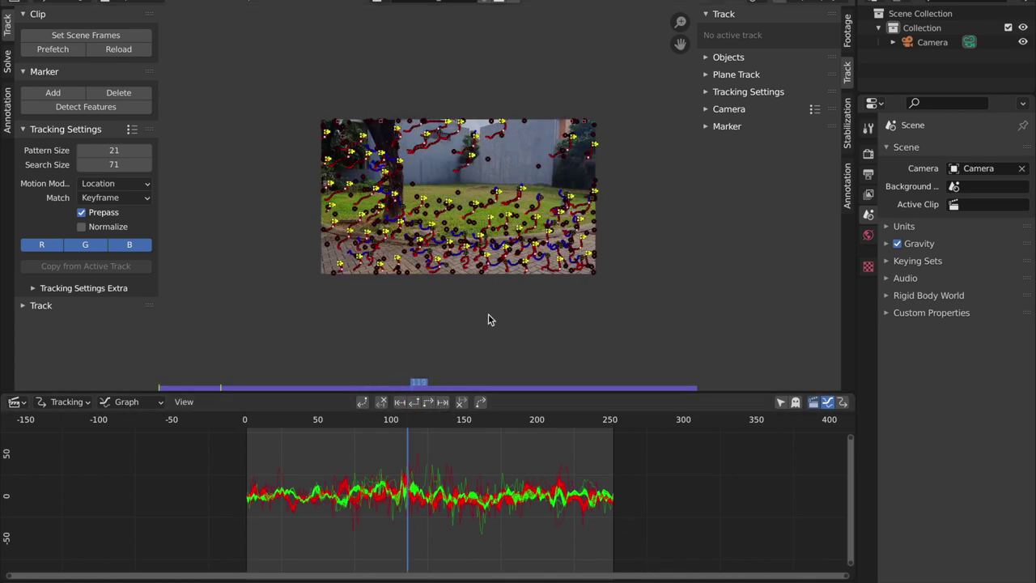
Detect features at frame 246 and track them backward to the start and forward to the end.
mouse_move(687, 386)
left_mouse_down()
mouse_move(294, 393)
mouse_move(322, 403)
mouse_move(613, 377)
mouse_move(155, 375)
mouse_move(340, 354)
mouse_move(586, 367)
left_mouse_up()
left_click(610, 306)
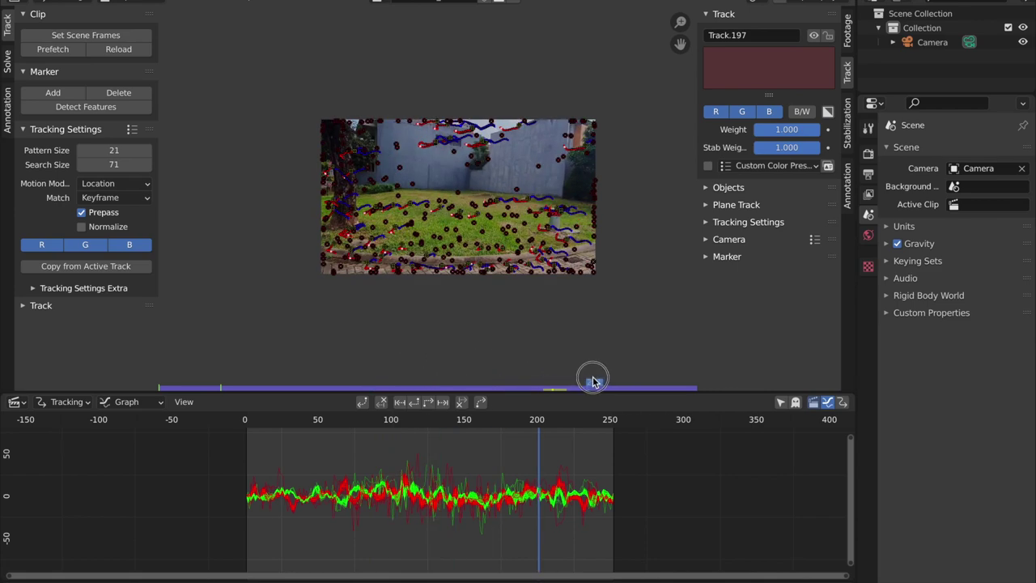
left_click_drag(588, 386, 684, 381)
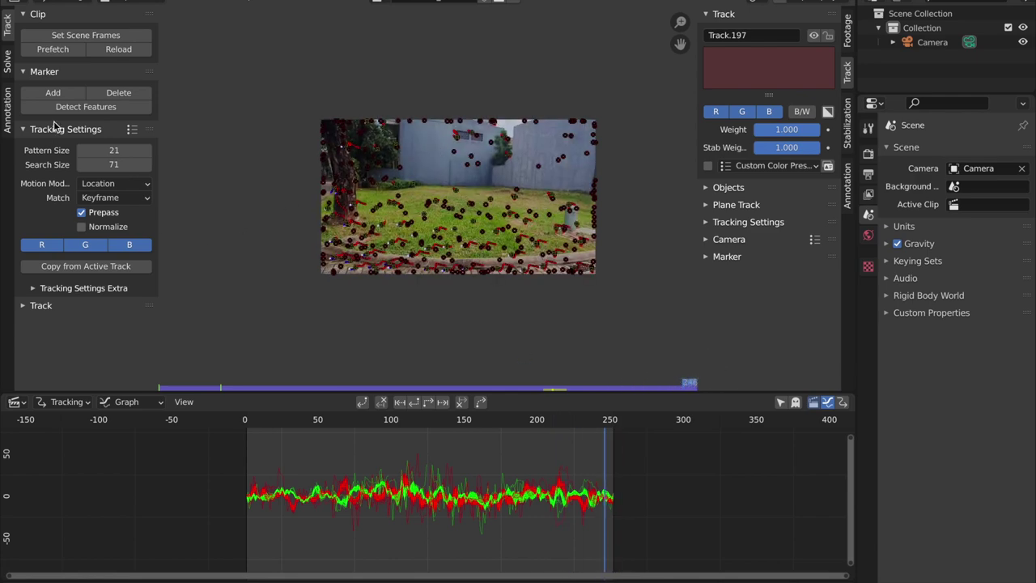
left_click(81, 113)
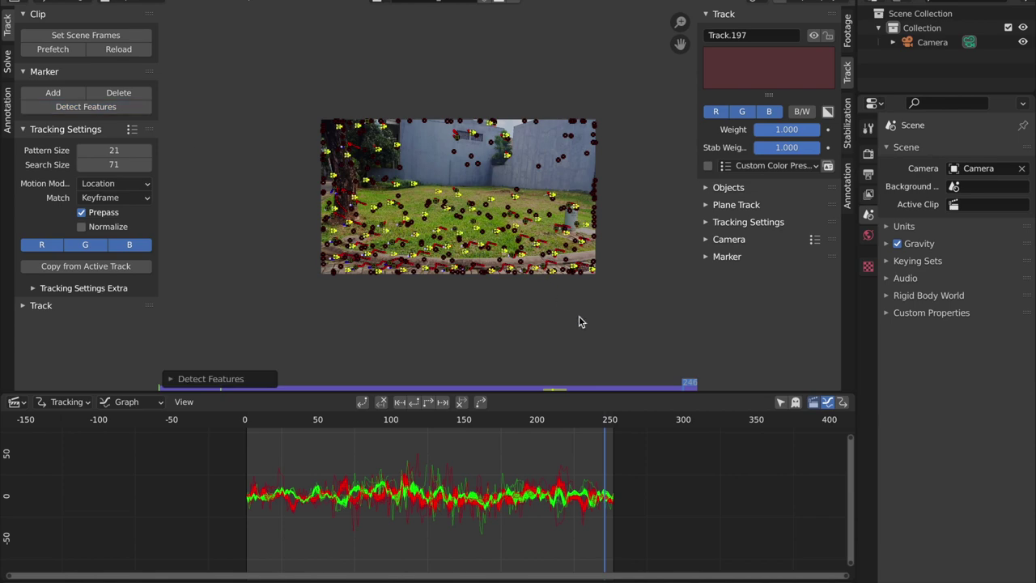
left_click(413, 402)
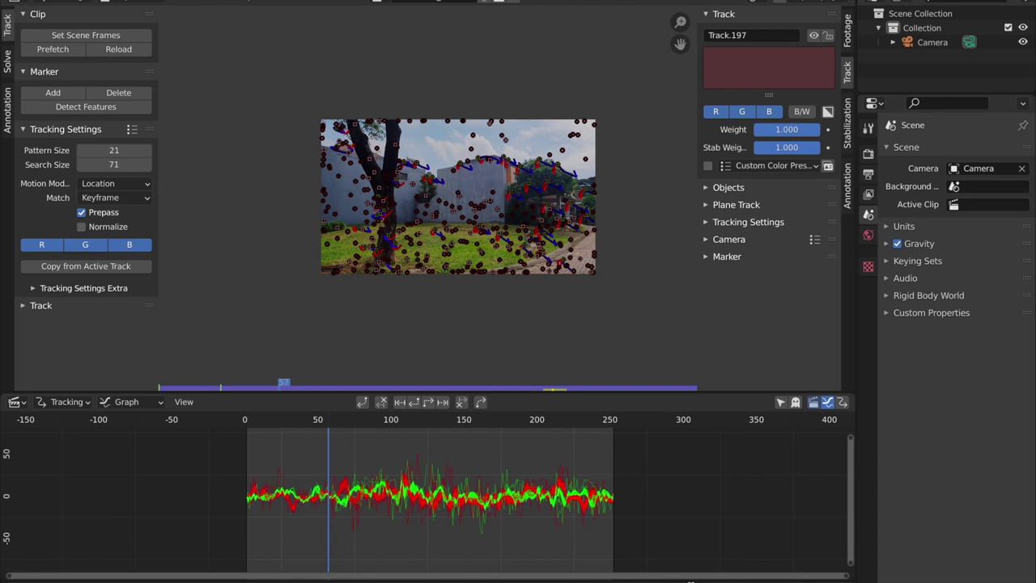
left_click(690, 581)
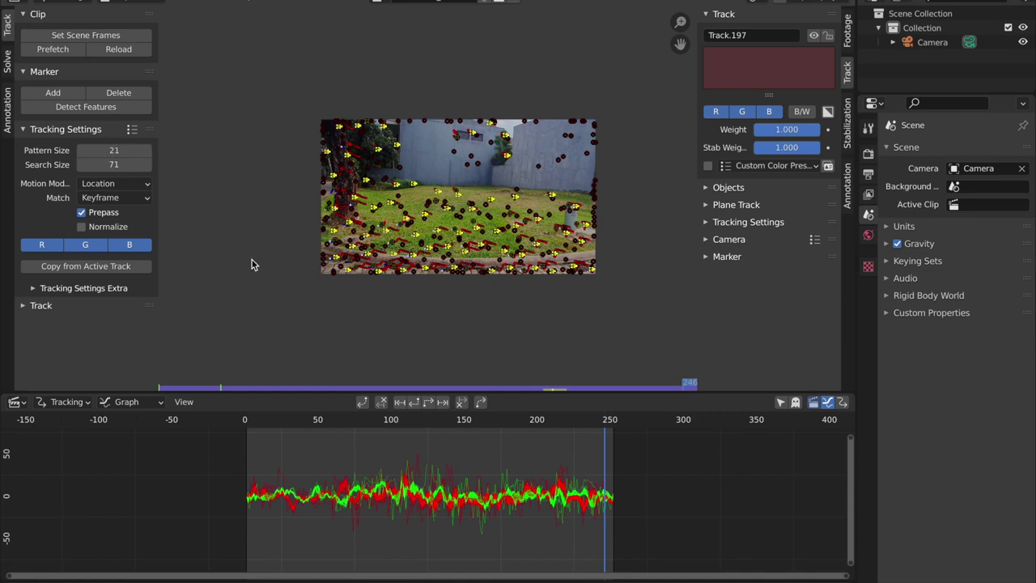
left_click(428, 404)
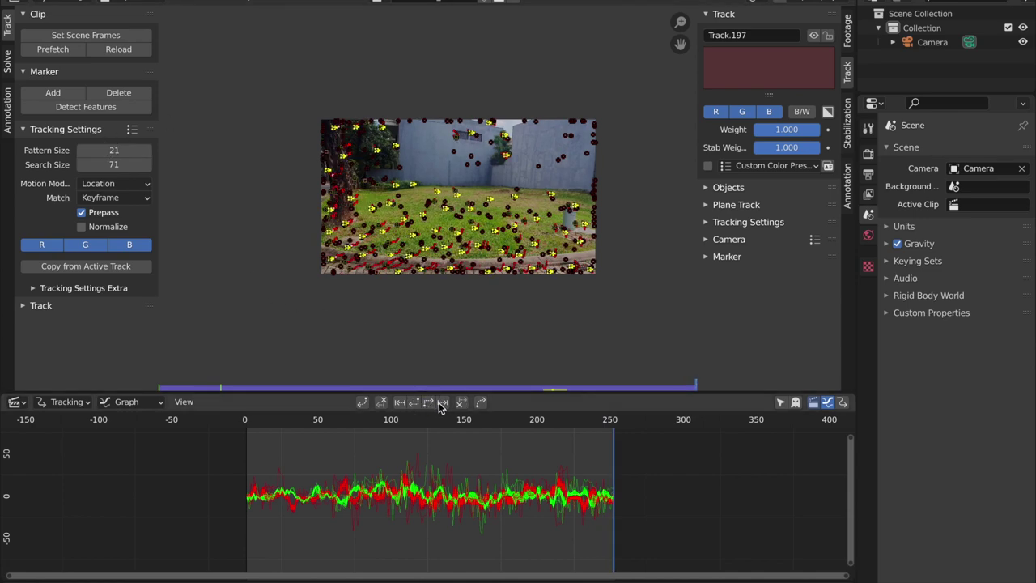
Set the camera solve to refine focal length, optical center and radial distortion, and hide the track properties sidebar.
left_click_drag(684, 388, 272, 387)
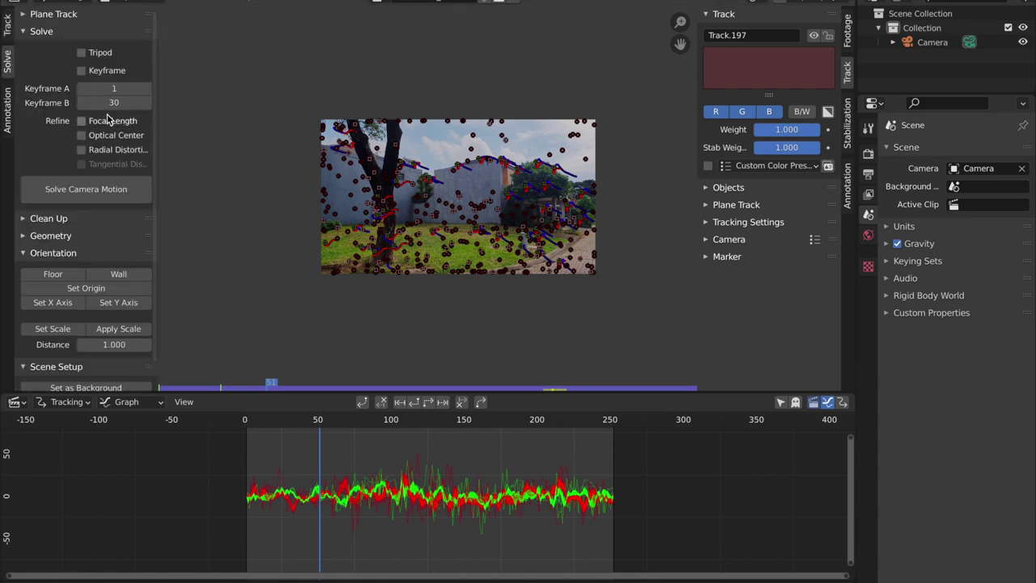
left_click_drag(81, 120, 86, 157)
key("n")
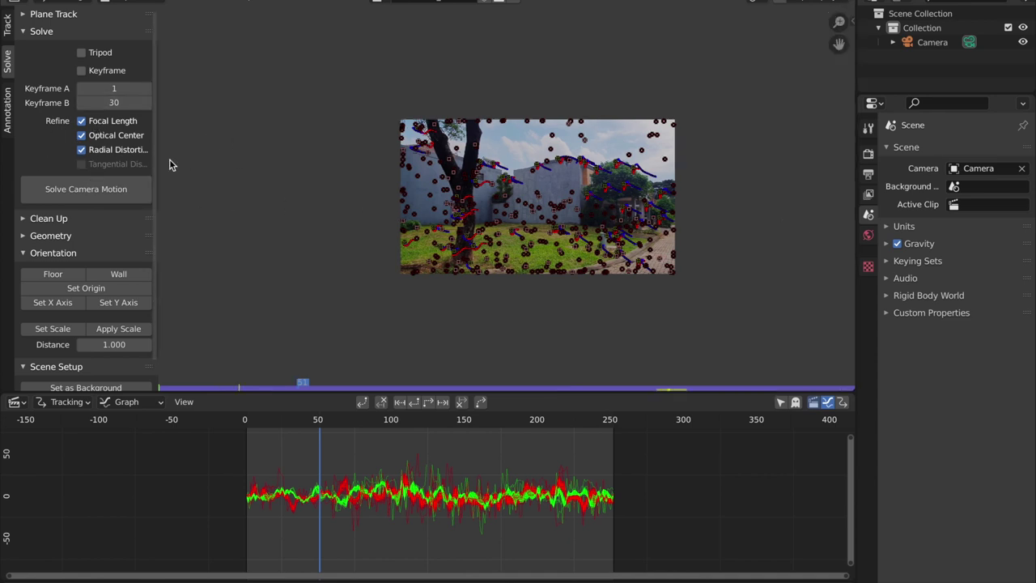
Examine the tracking motion curves in the graph for irregular spikes, up close and over the whole clip.
scroll(544, 499, "up", 6)
scroll(544, 500, "up", 9)
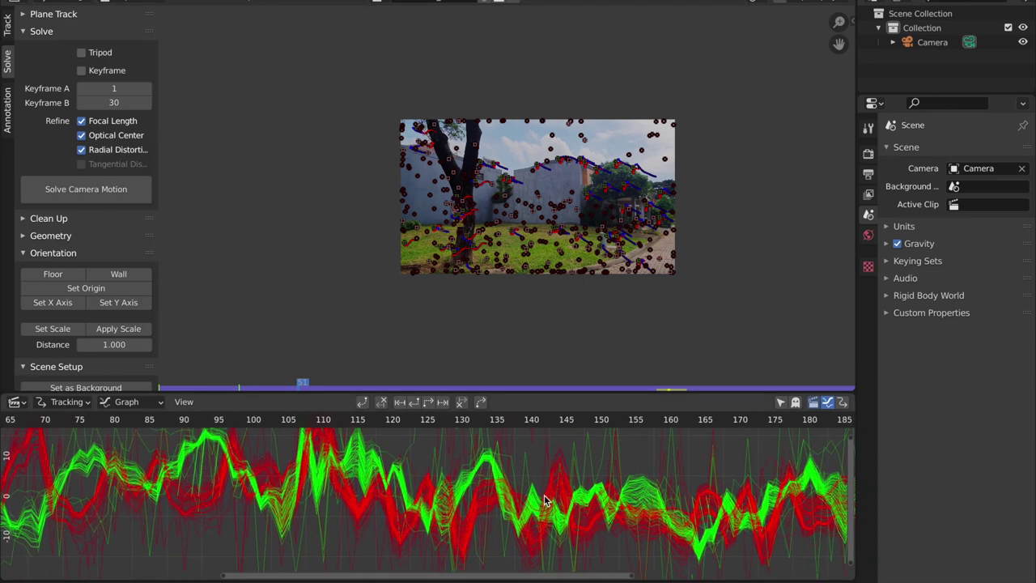
middle_click_drag(529, 483, 498, 508)
scroll(499, 496, "up", 11)
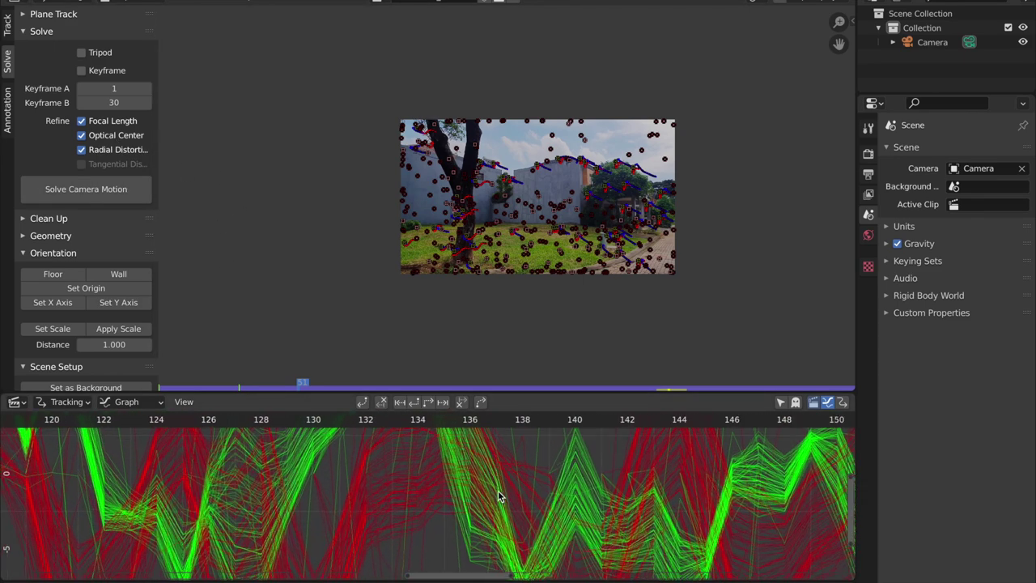
scroll(531, 499, "down", 9)
scroll(426, 505, "down", 12)
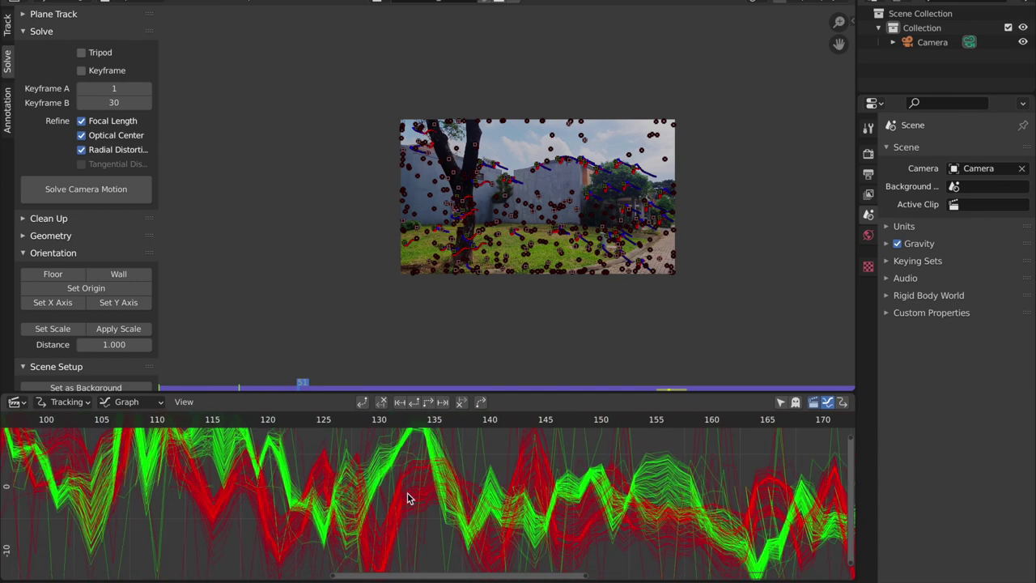
middle_click_drag(483, 502, 451, 514)
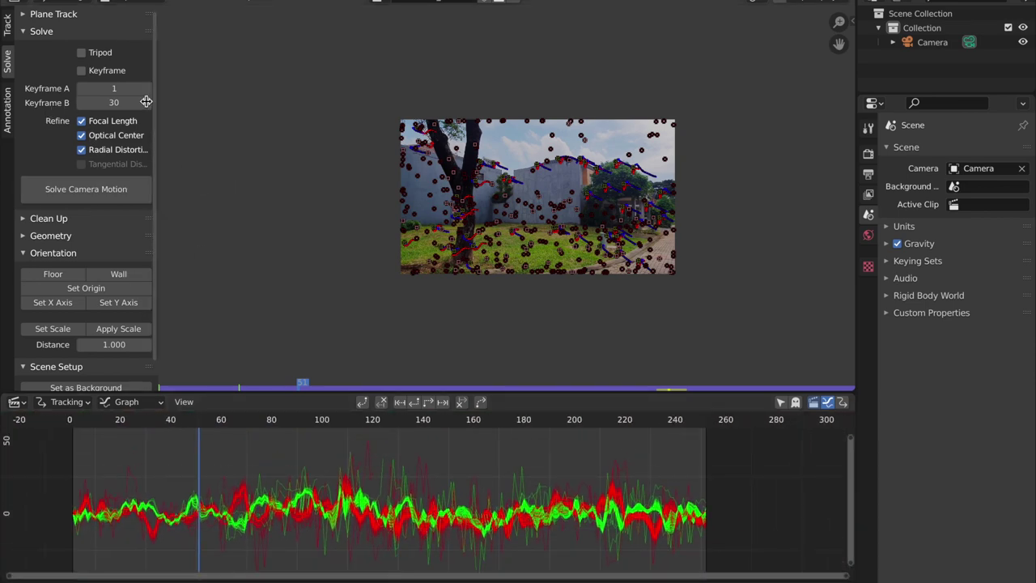
Enable automatic keyframe selection and solve the camera motion.
scroll(105, 234, "down", 2)
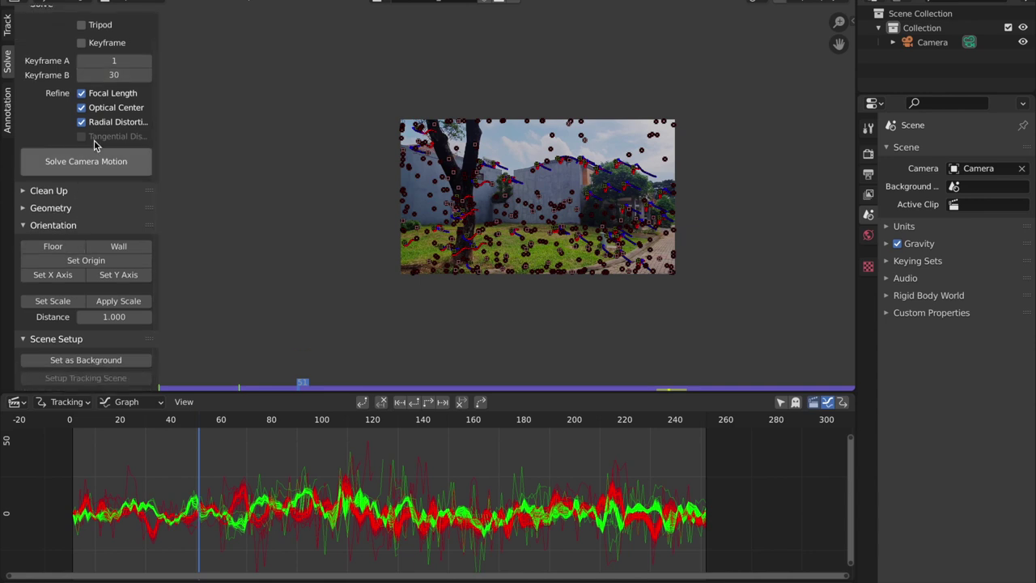
left_click(90, 46)
left_click(136, 163)
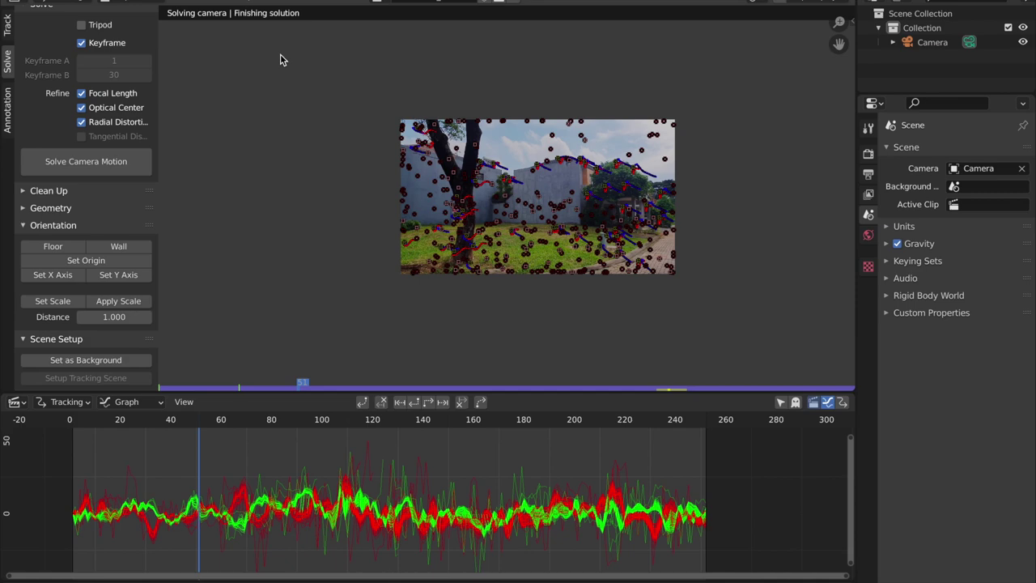
Examine the solved markers on the footage up close and across the whole frame, and check the tracking and annotation options.
scroll(676, 232, "up", 6)
middle_click_drag(676, 233, 474, 243)
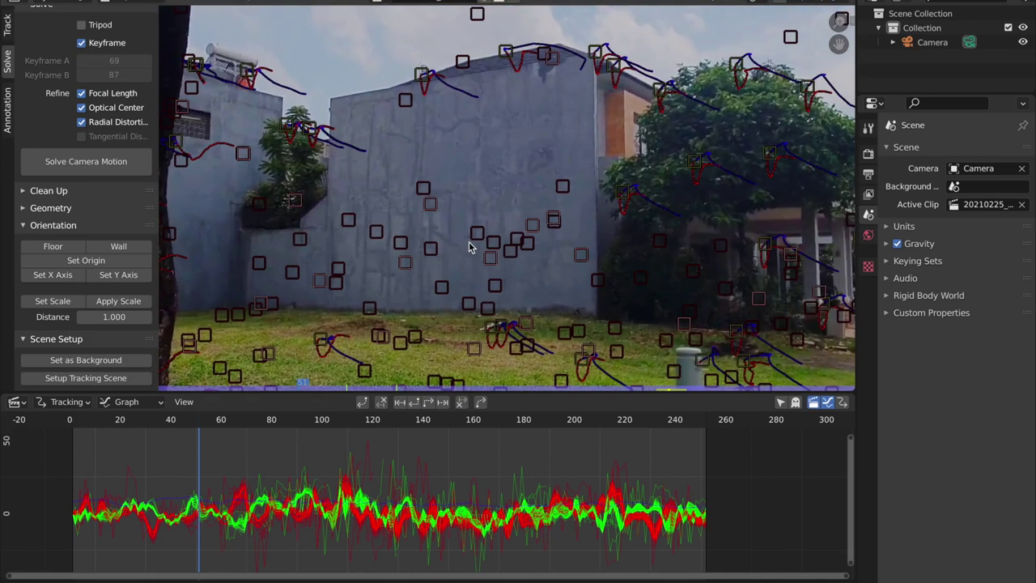
scroll(497, 282, "up", 7)
scroll(555, 289, "down", 12)
scroll(555, 285, "up", 2)
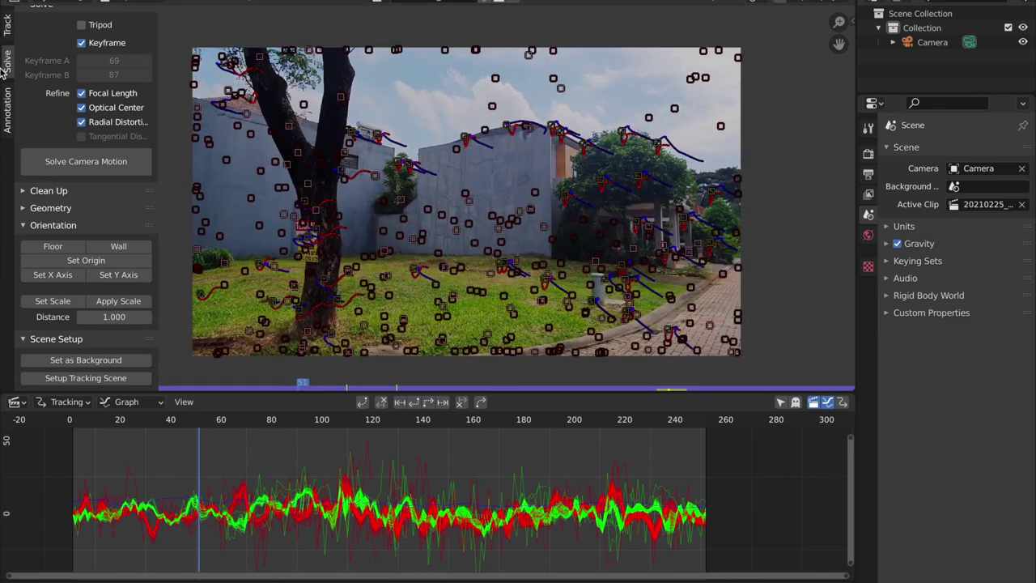
left_click(7, 26)
scroll(510, 279, "down", 5)
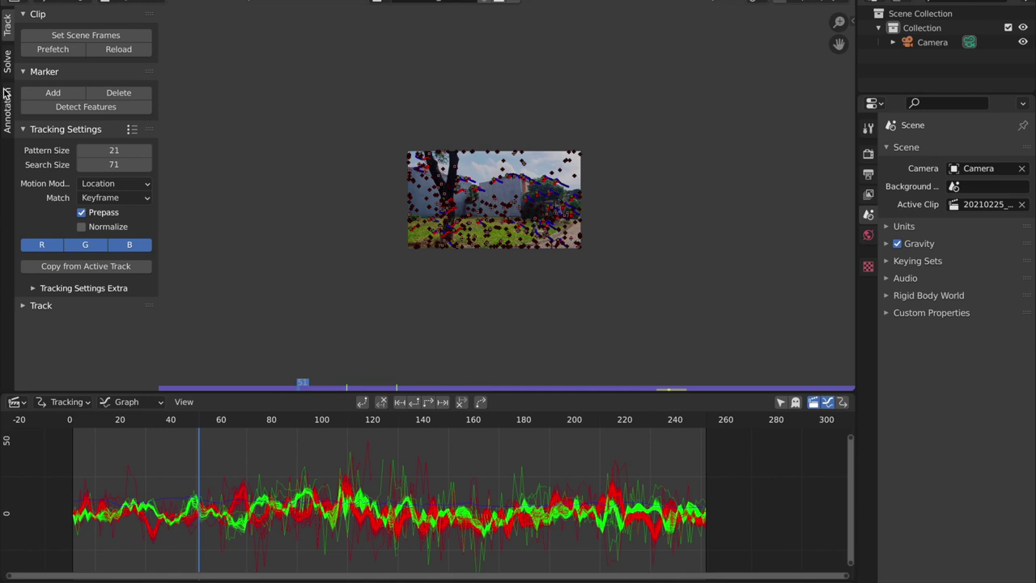
left_click(7, 94)
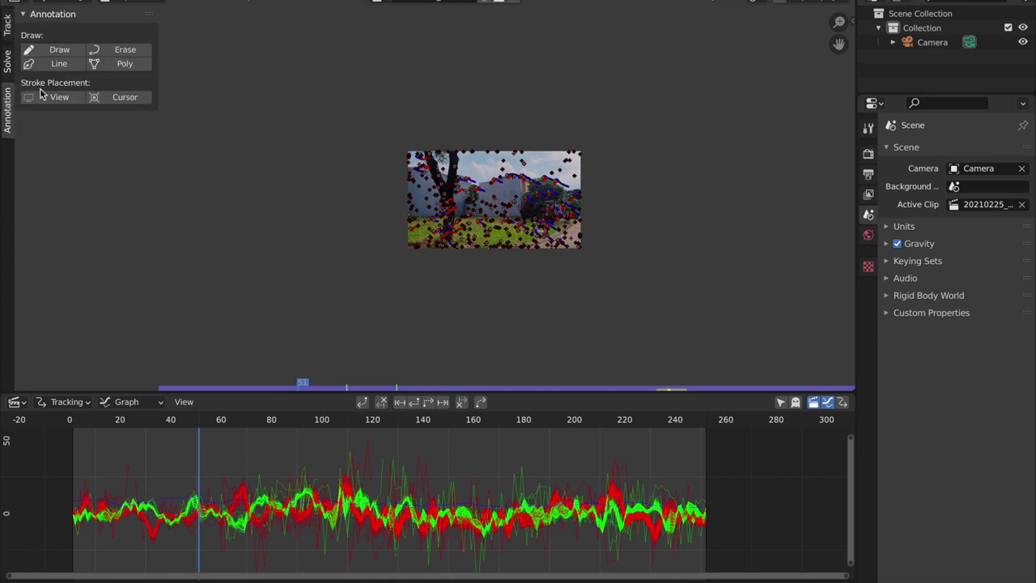
Return to the solve settings and expand the Clean Up options.
left_click(7, 61)
scroll(97, 227, "down", 1)
scroll(507, 259, "down", 1)
scroll(506, 259, "up", 4)
left_click(16, 191)
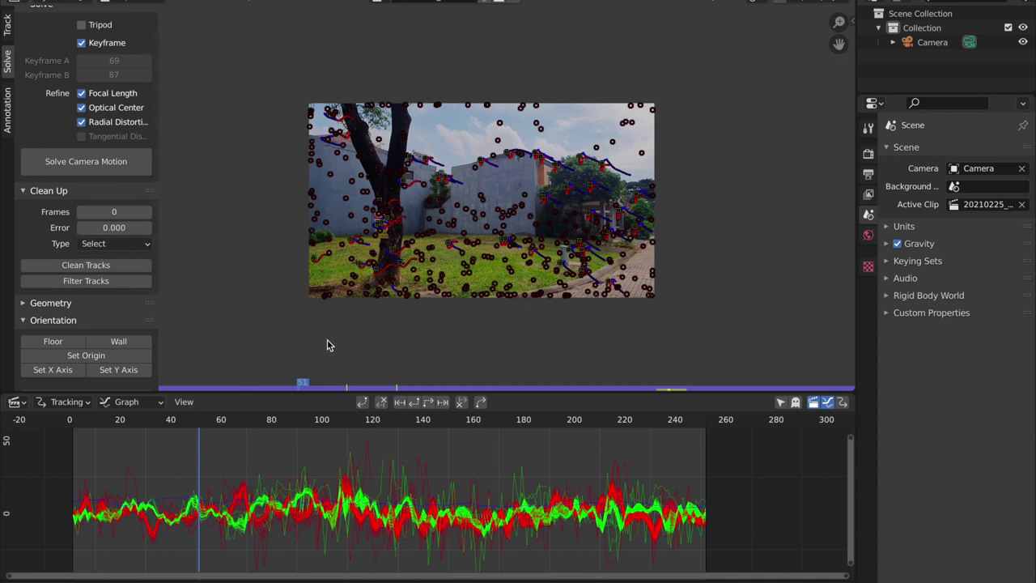
Run Clean Tracks with the Select action and a reprojection error of 1.
left_click(72, 267)
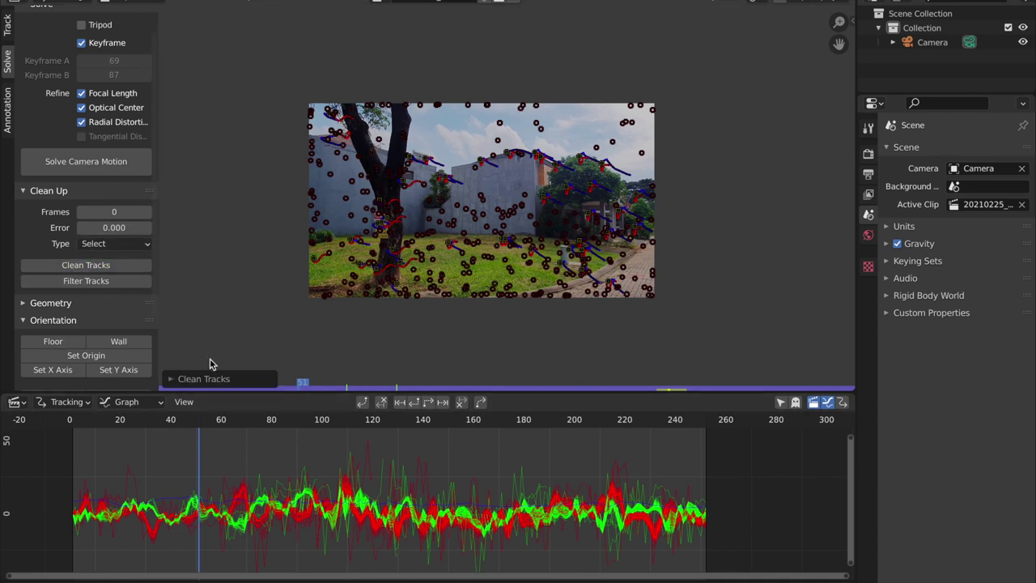
left_click(212, 378)
left_click(285, 358)
key("BackSpace")
type("1")
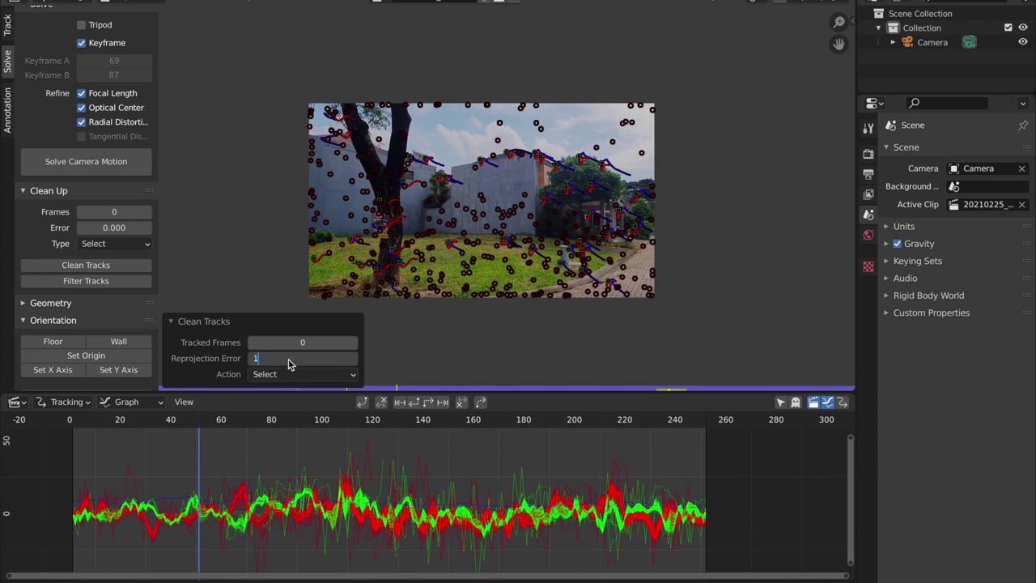
key("Return")
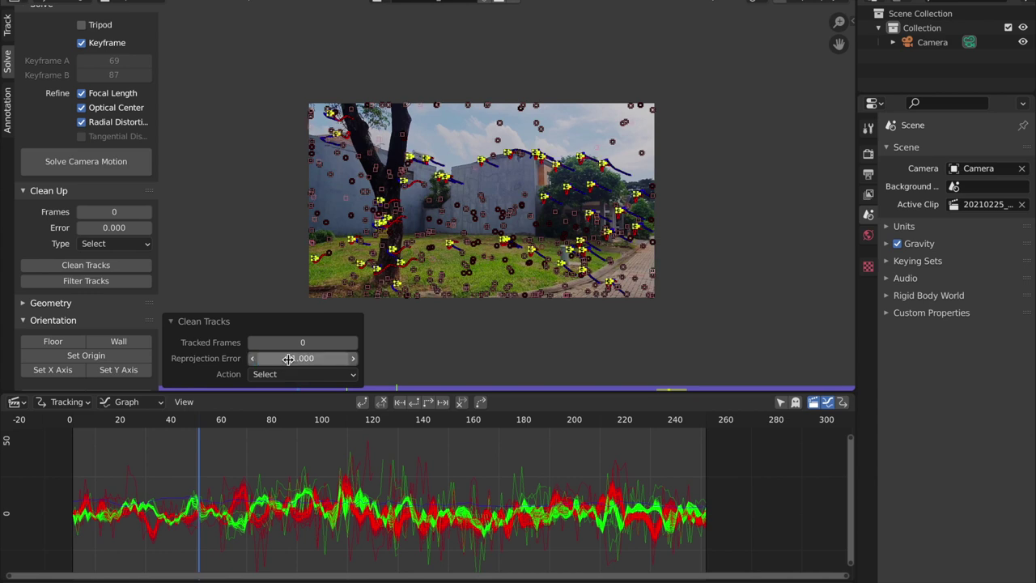
Raise the Clean Tracks reprojection error to 5 and delete the selected tracks.
left_click_drag(288, 359, 392, 360)
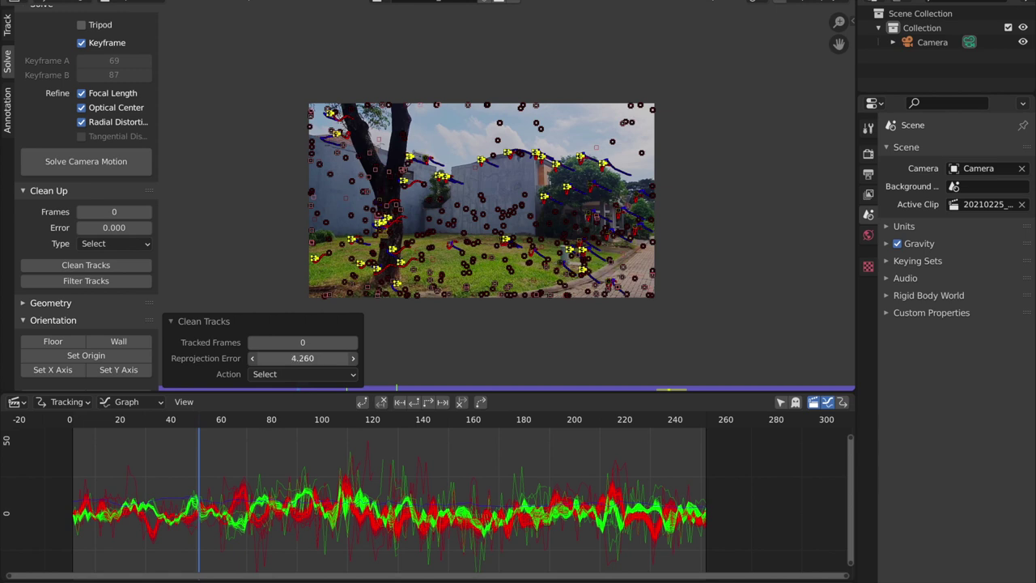
left_click(293, 360)
type("5")
key("Return")
key("Delete")
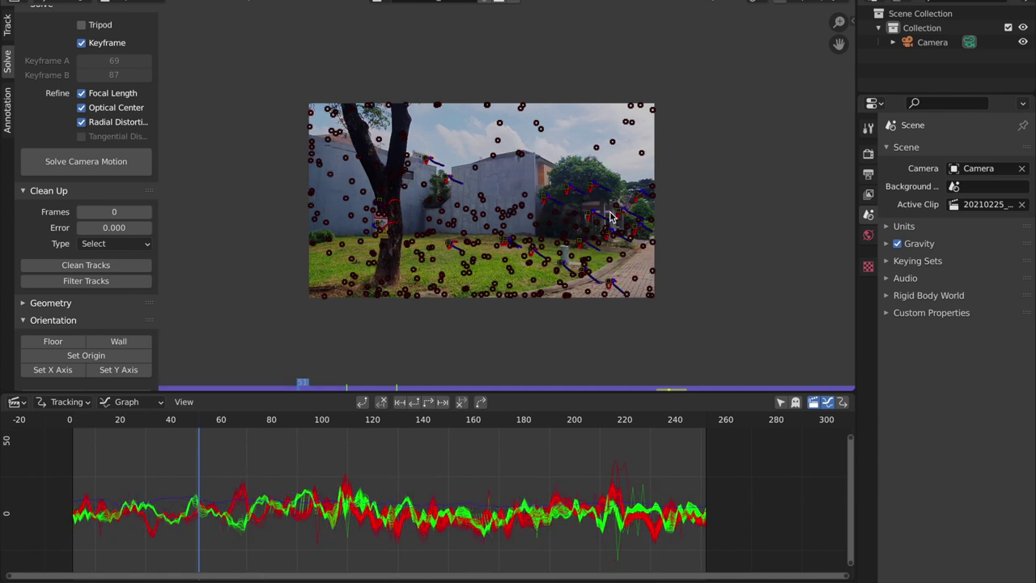
Solve the camera motion again with the remaining tracks and examine the markers across the footage.
left_click(53, 165)
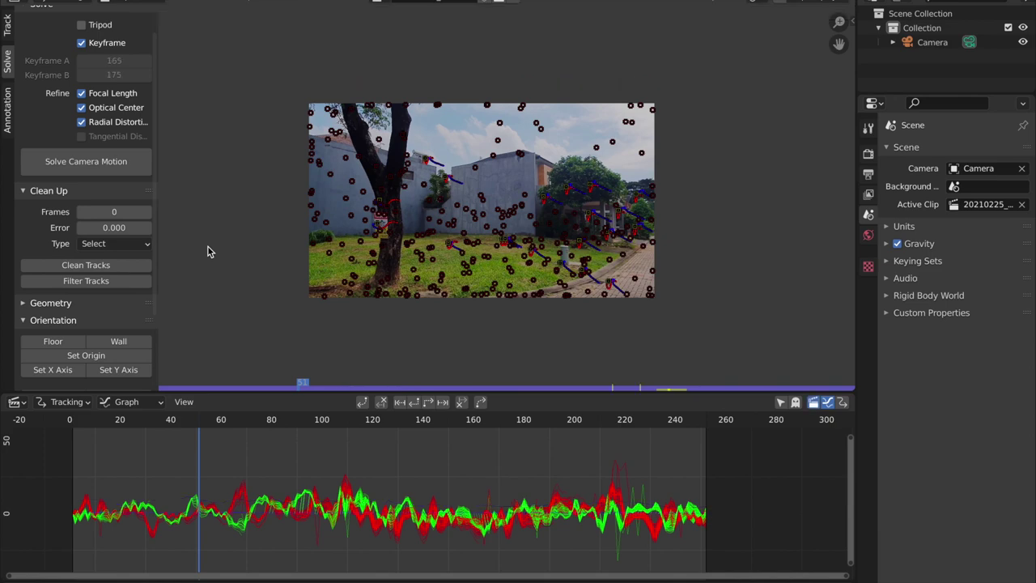
scroll(454, 188, "up", 1)
scroll(505, 271, "up", 4)
scroll(492, 300, "down", 5)
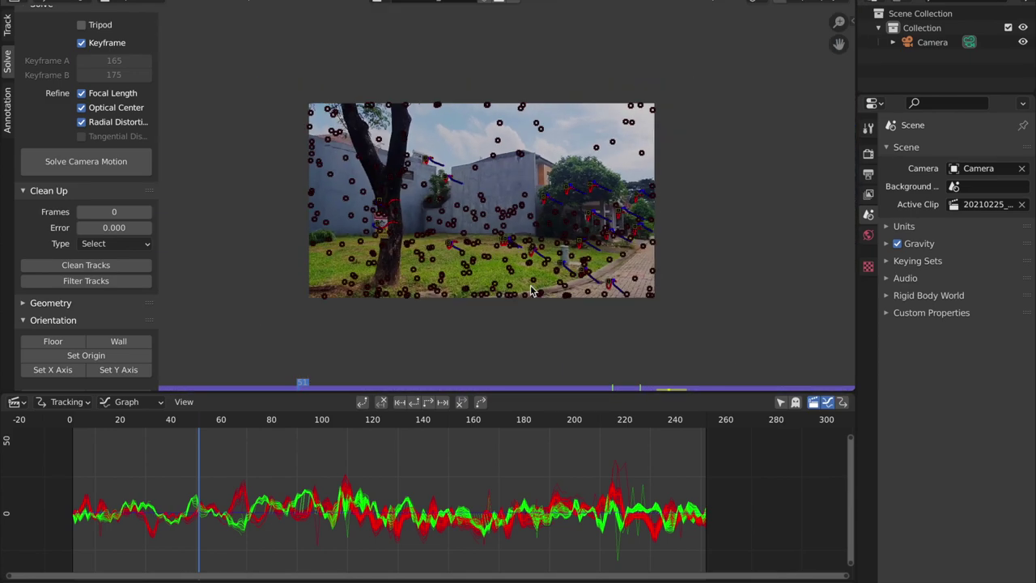
scroll(532, 289, "up", 4)
scroll(590, 285, "down", 5)
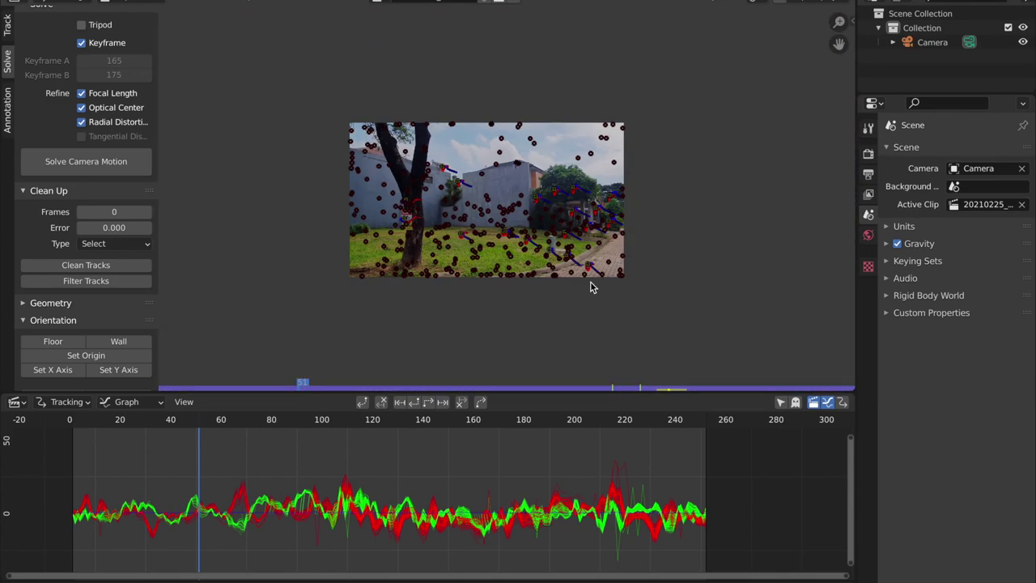
scroll(591, 285, "up", 5)
scroll(595, 287, "down", 3)
middle_click_drag(645, 240, 611, 253)
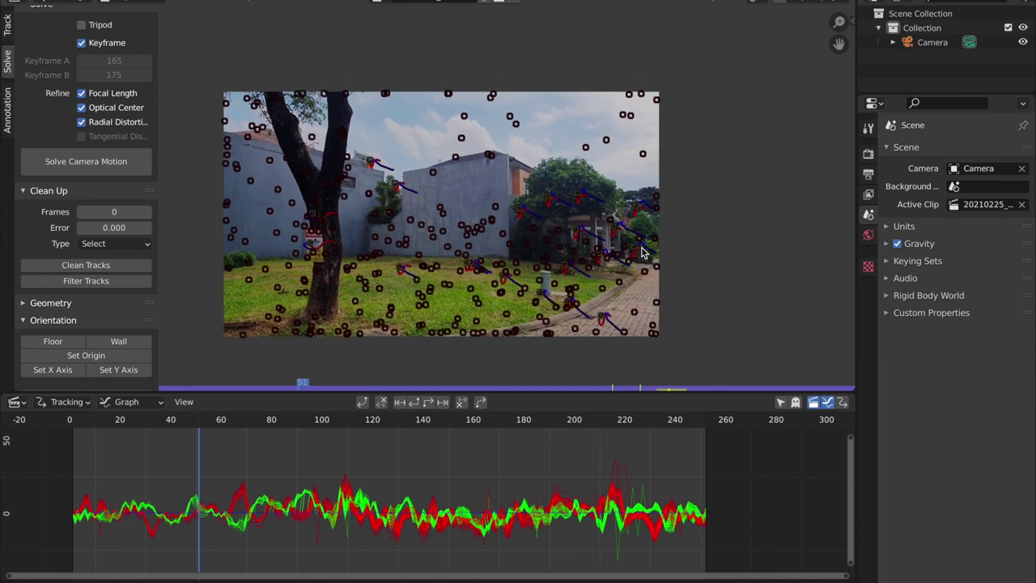
Run Filter Tracks, adjust its threshold and delete the tracks it selects.
left_click(122, 266)
left_click(103, 283)
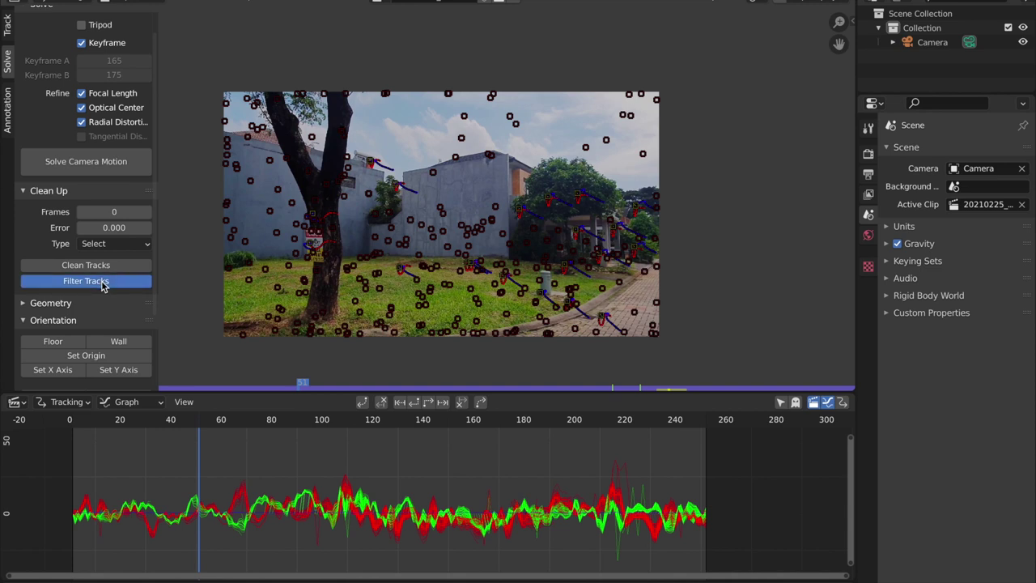
left_click_drag(291, 374, 350, 374)
key("x")
left_click(573, 253)
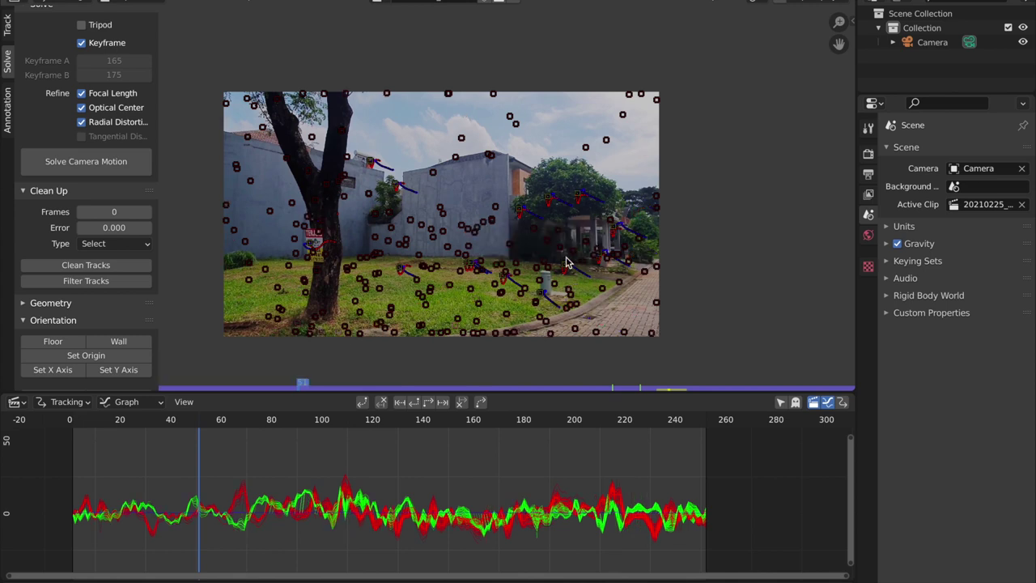
Re-solve the camera motion from the filtered tracks and inspect the markers on the wall and tree.
left_click(116, 164)
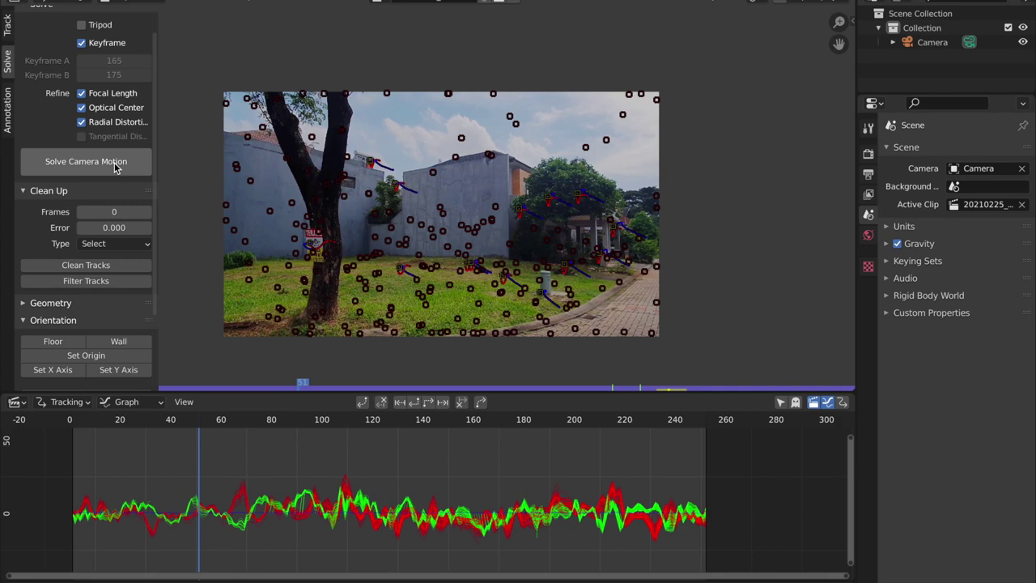
scroll(548, 224, "up", 7)
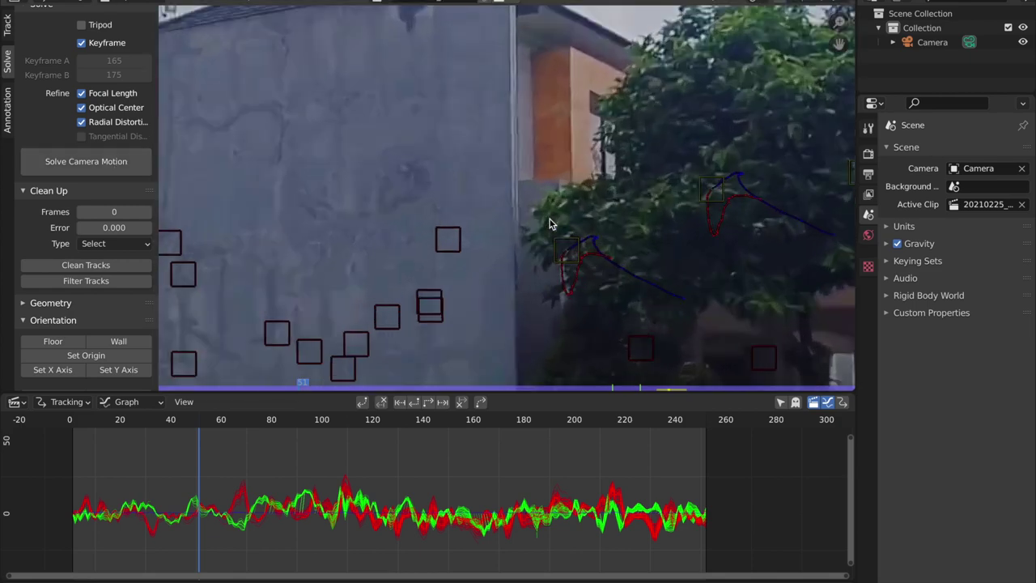
scroll(548, 224, "down", 11)
key("f")
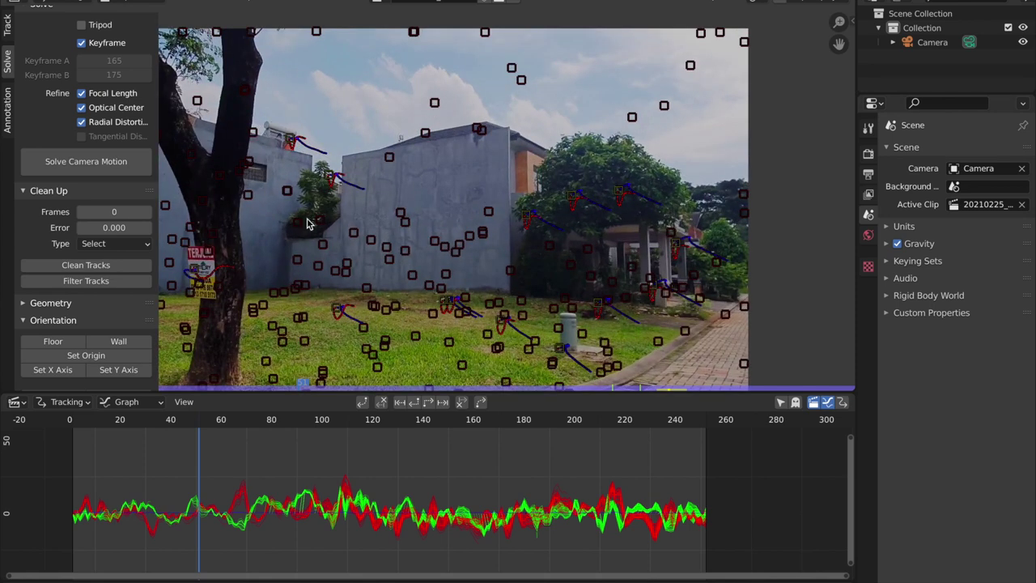
left_click(125, 176)
scroll(623, 300, "down", 2)
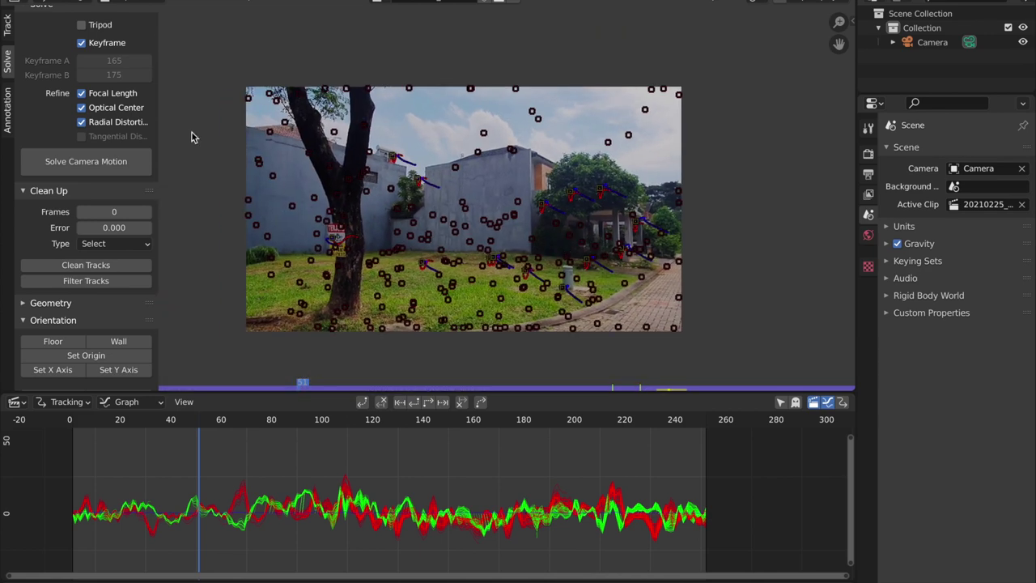
Try Clean Tracks with a reprojection error of about 0.8, clear the resulting selection and run Filter Tracks.
scroll(89, 112, "up", 1)
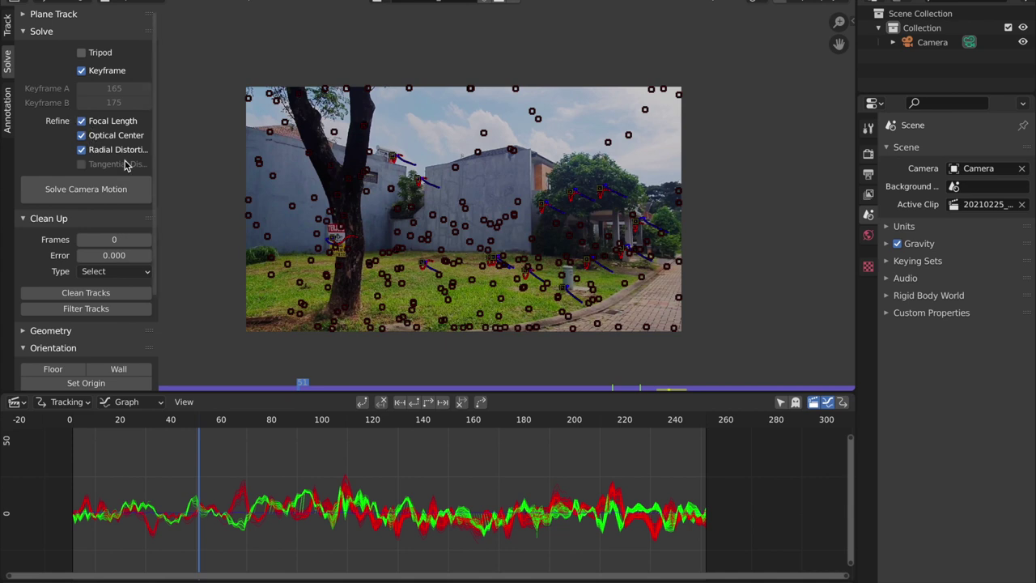
scroll(104, 188, "down", 2)
scroll(111, 196, "down", 3)
scroll(111, 199, "up", 1)
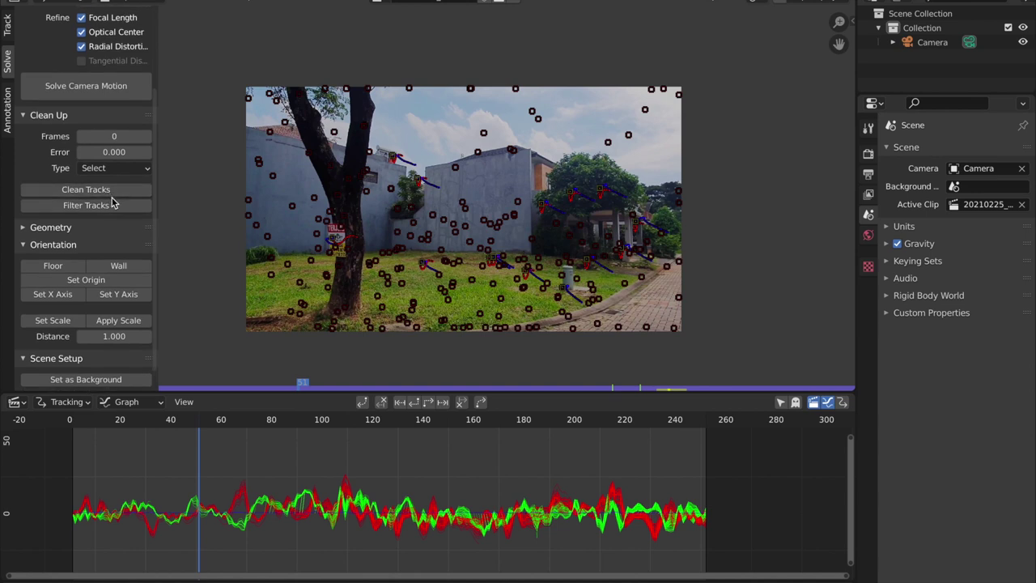
left_click(114, 205)
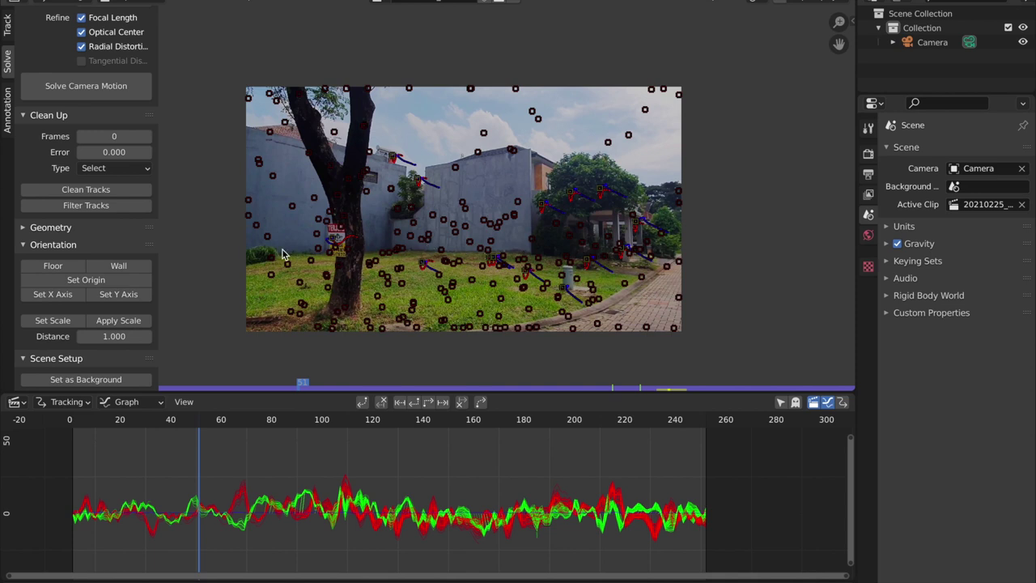
left_click(118, 191)
mouse_move(303, 358)
left_mouse_down()
mouse_move(332, 358)
mouse_move(303, 358)
left_mouse_up()
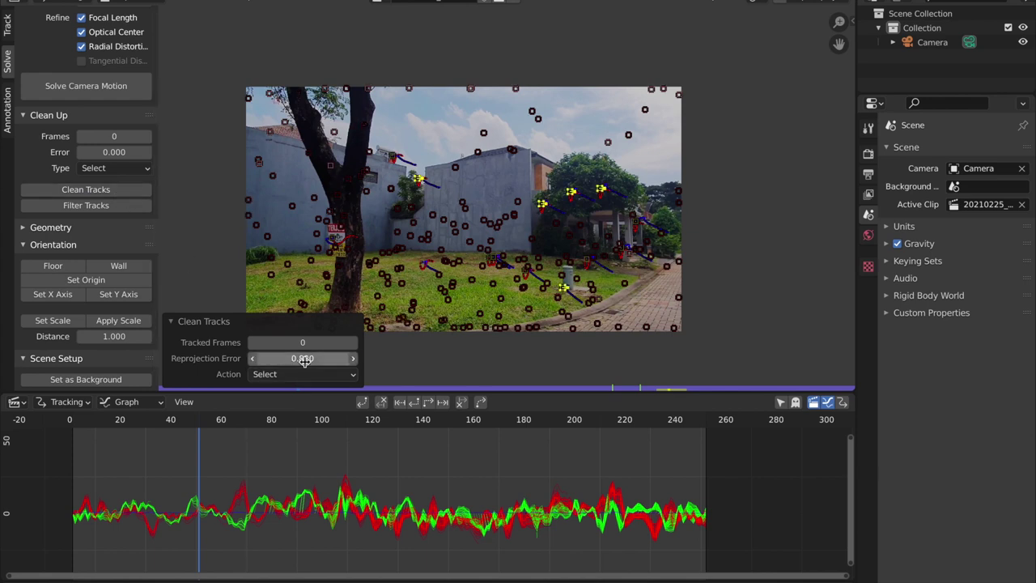
left_click(207, 324)
left_click(206, 302)
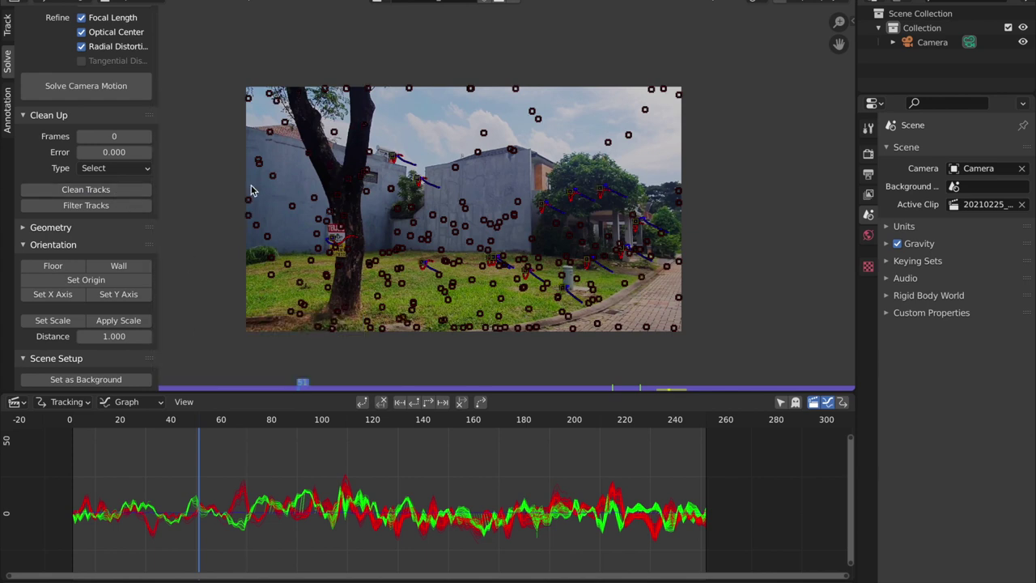
left_click(127, 206)
Enable nodes in the Compositing workspace and inspect the Render Layers and Composite nodes.
left_click(437, 2)
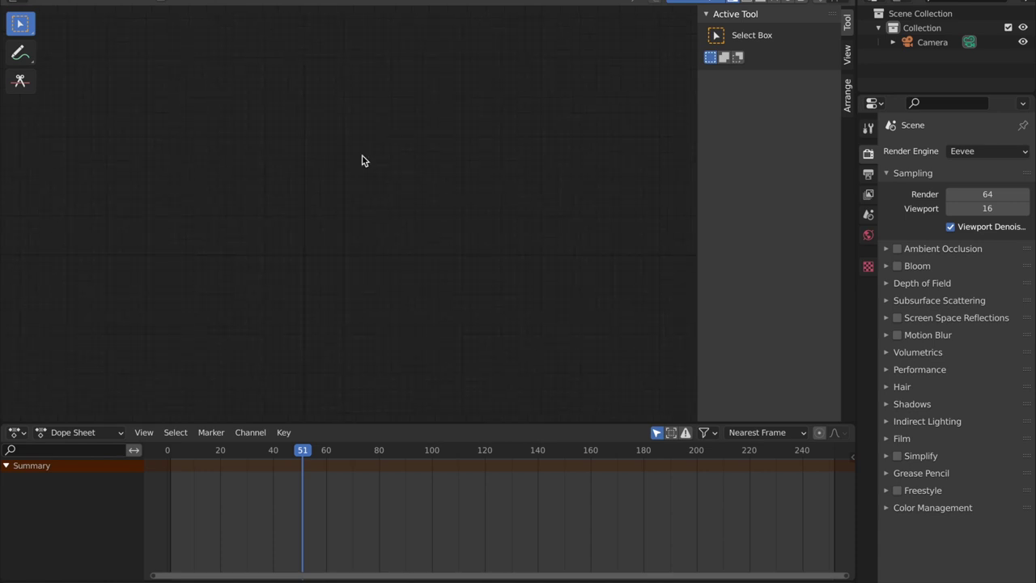
left_click(175, 3)
scroll(261, 86, "up", 6)
middle_click_drag(410, 209, 416, 319)
scroll(281, 76, "up", 8)
middle_click_drag(343, 166, 239, 186)
left_click(422, 213)
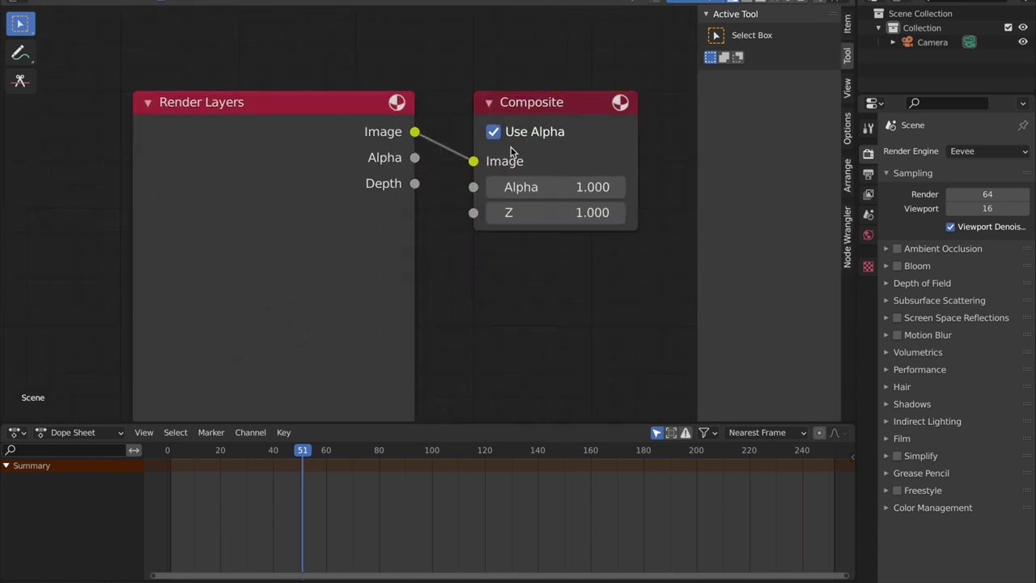
left_click(336, 134)
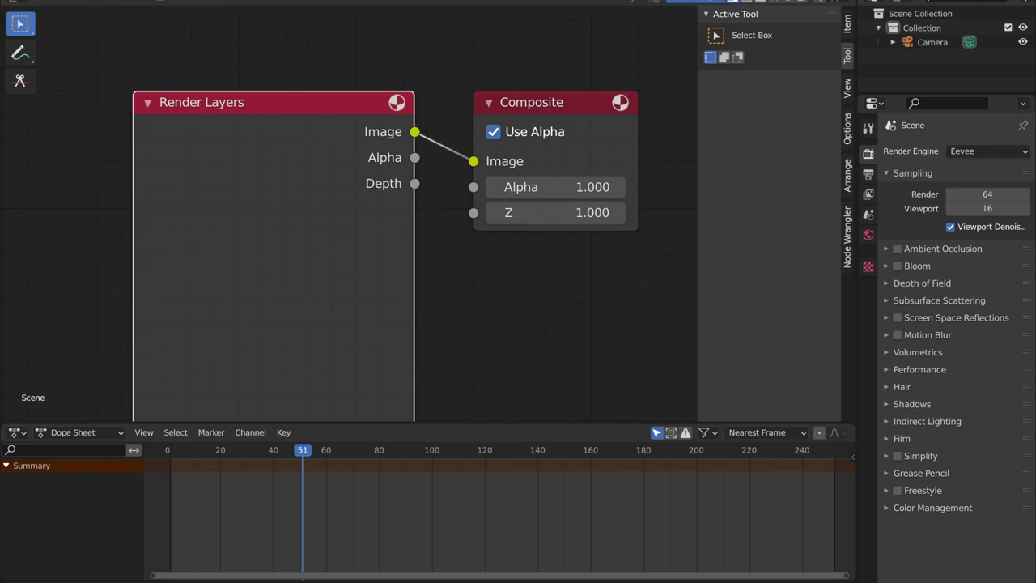
Return to the motion tracking workspace and split the clip area to add a 3D Viewport above the footage.
left_click(383, 3)
scroll(113, 155, "down", 1)
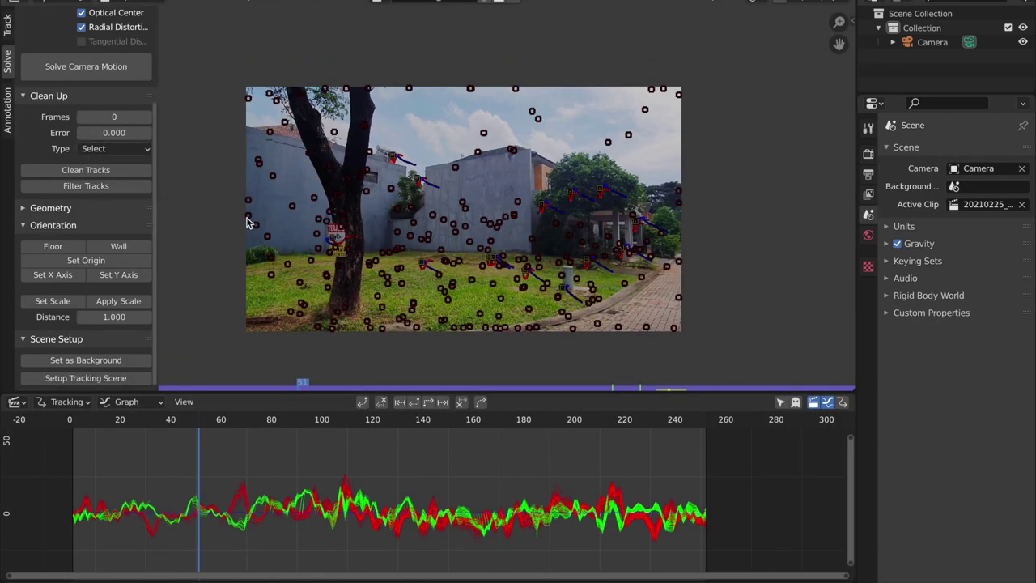
scroll(655, 106, "down", 3)
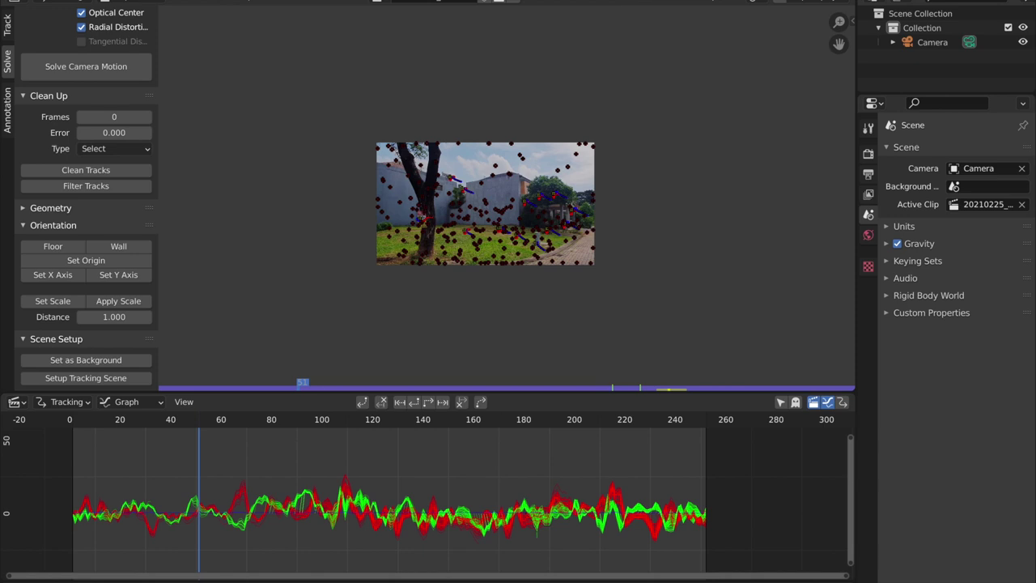
right_click(627, 2)
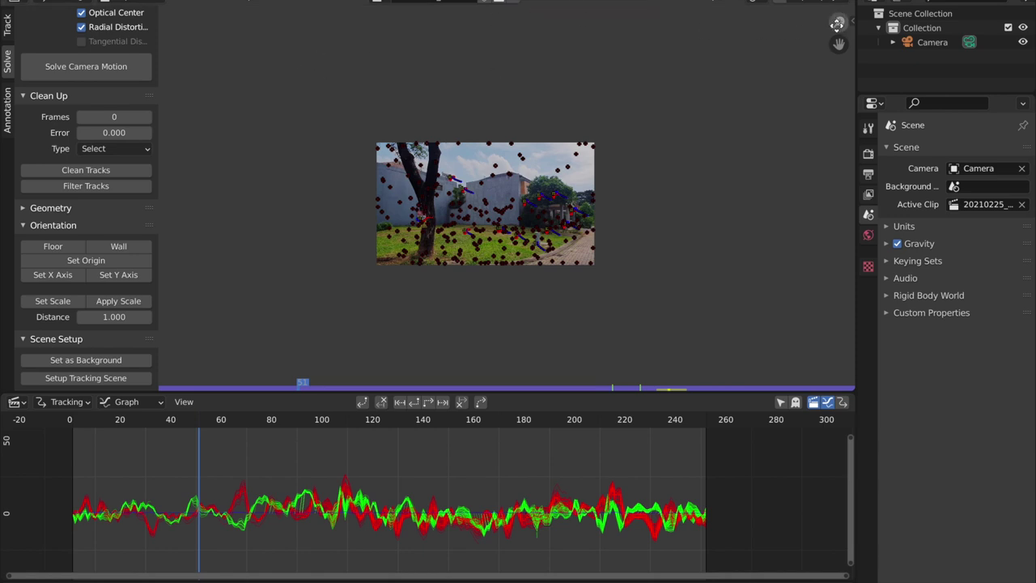
left_click_drag(850, 16, 729, 105)
left_click_drag(603, 391, 612, 538)
left_click(13, 3)
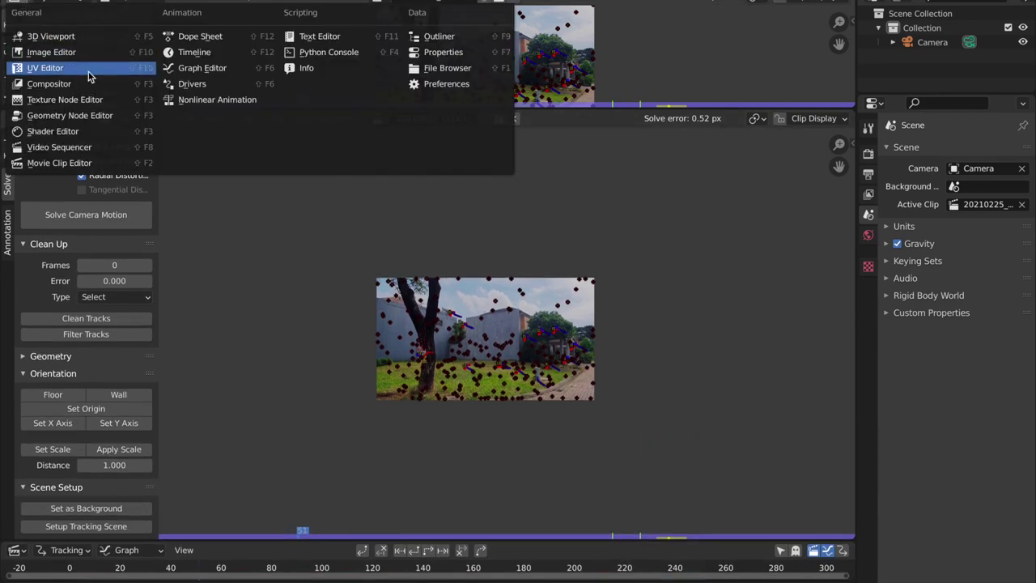
left_click(57, 37)
left_click_drag(626, 109, 628, 291)
Select the solved camera in the 3D Viewport and centre the view on it.
key("KP_0")
middle_click_drag(628, 166, 489, 135)
left_click(296, 105)
middle_click_drag(333, 110, 364, 106)
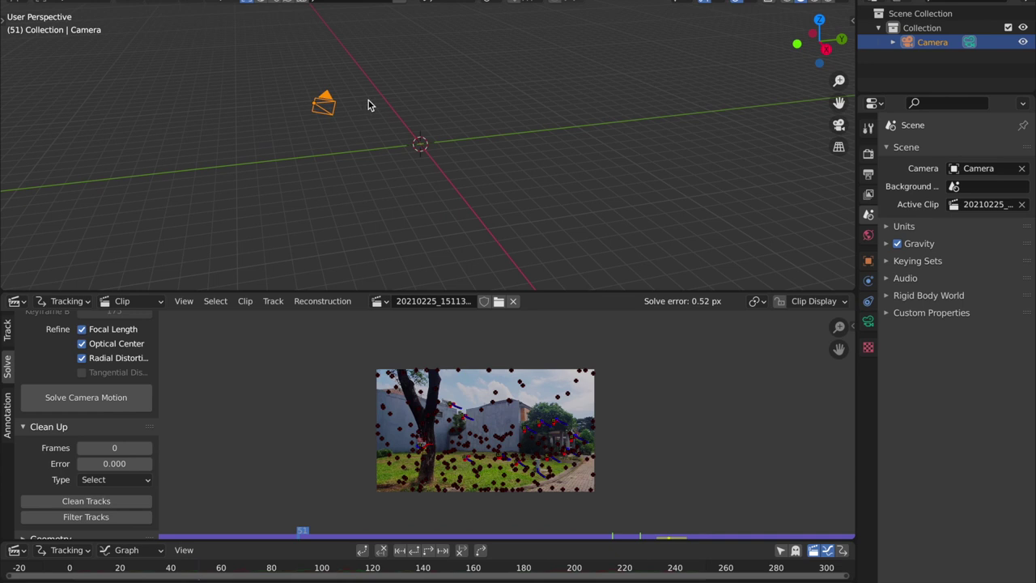
key("grave")
left_click(439, 168)
scroll(502, 162, "up", 3)
Play the animation briefly to frame 85 and examine the camera's solved motion from several angles.
middle_click_drag(502, 162, 526, 153)
key("space")
key("space")
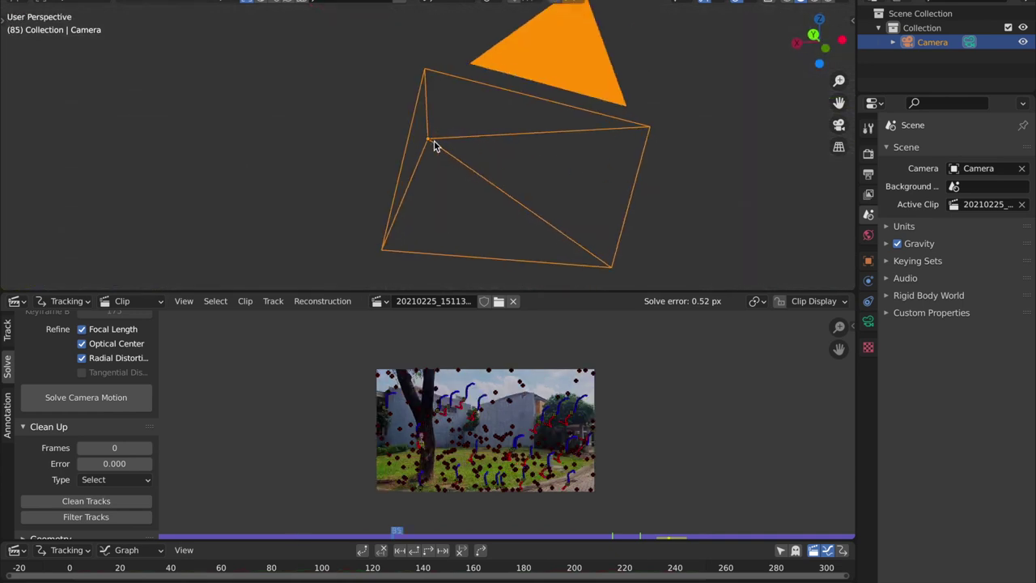
middle_click_drag(434, 143, 625, 210)
scroll(626, 211, "down", 5)
middle_click_drag(515, 179, 513, 113)
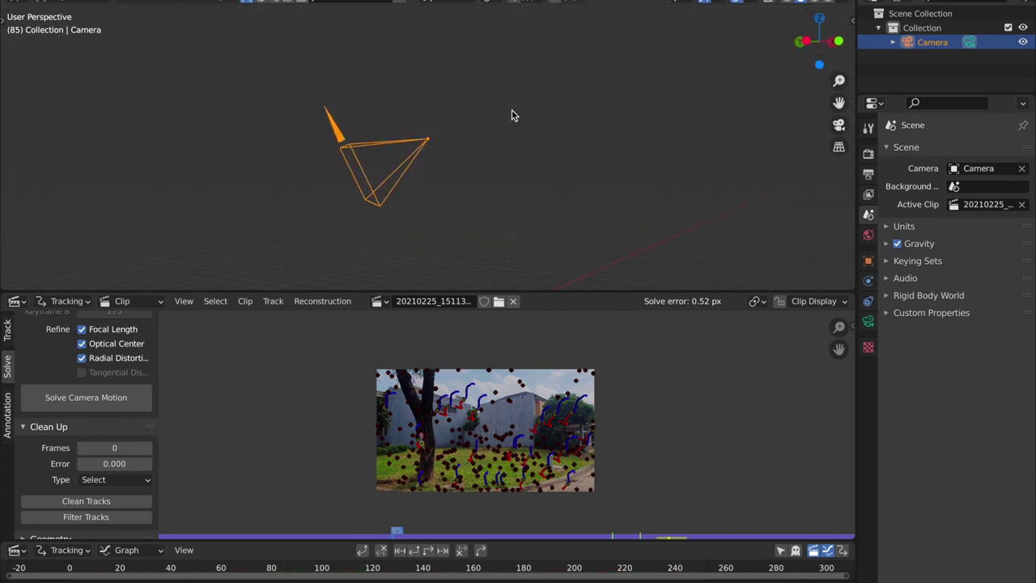
Display the camera's lens properties and shrink the 3D Viewport to give the clip editor more room.
left_click(867, 324)
middle_click_drag(753, 225, 485, 288)
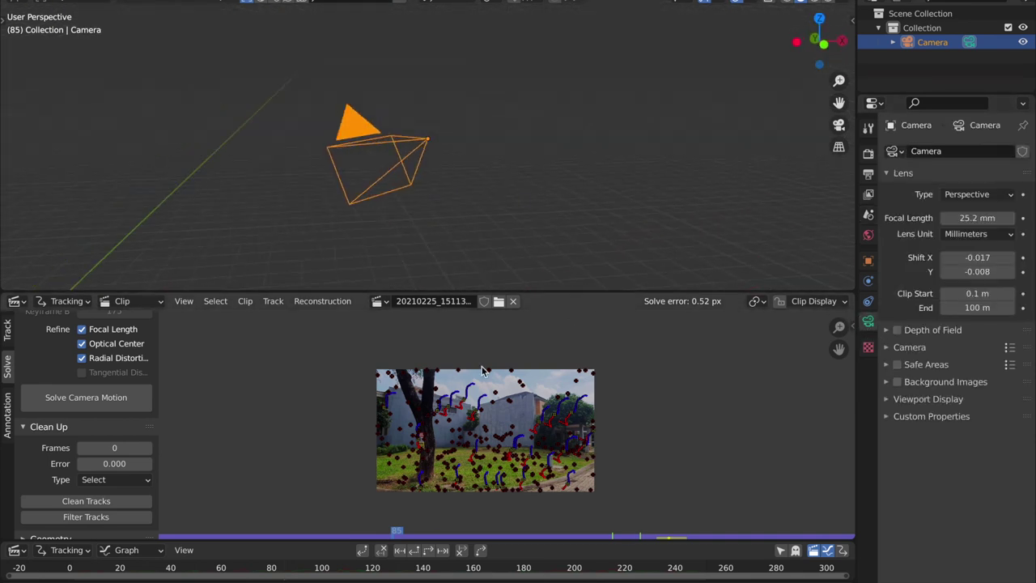
left_click_drag(318, 289, 347, 196)
middle_click_drag(649, 64, 491, 98)
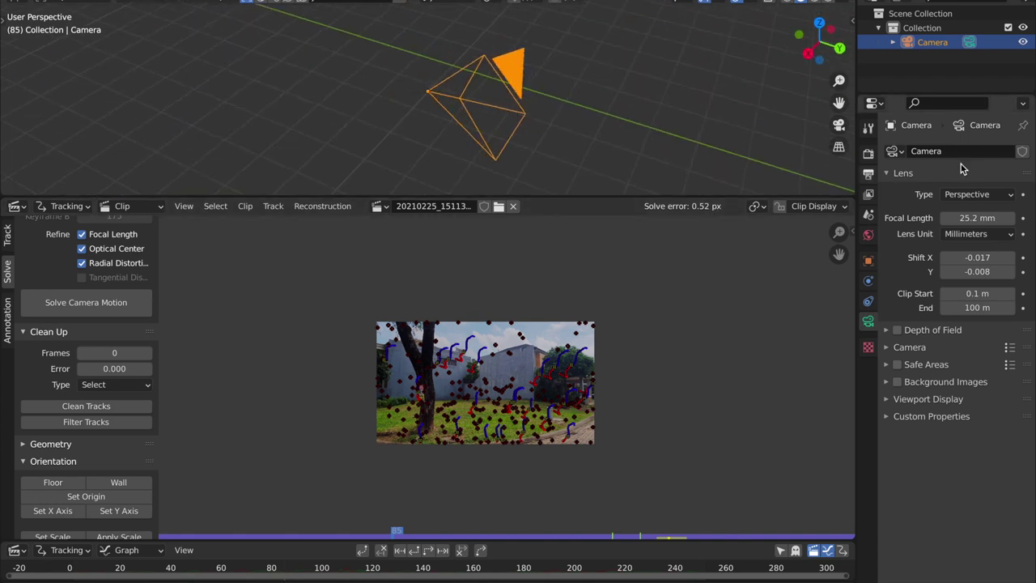
scroll(623, 154, "down", 5)
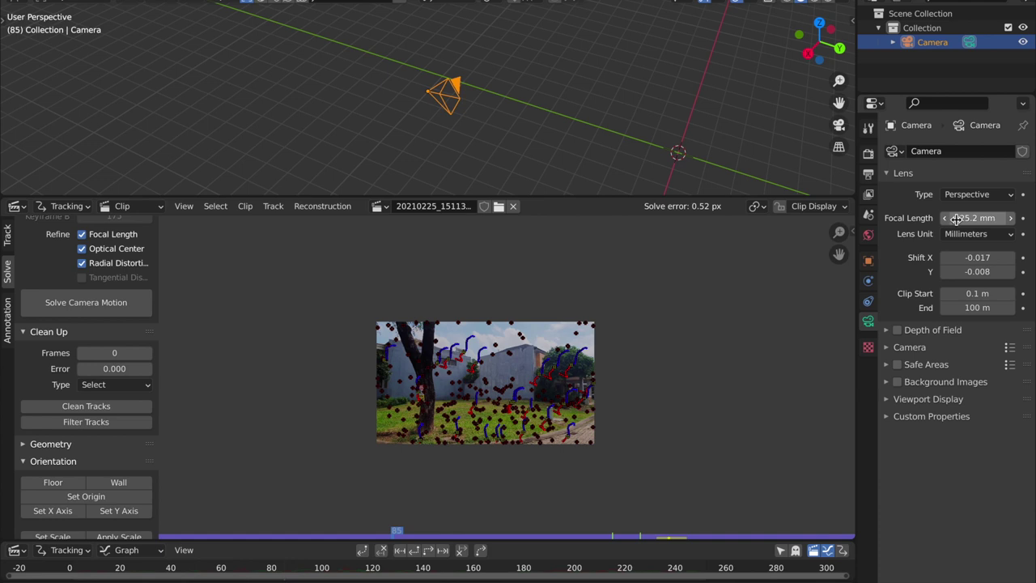
Try changing the camera's focal length, undo it and deselect the camera.
left_click_drag(956, 218, 1004, 219)
key("ctrl+z")
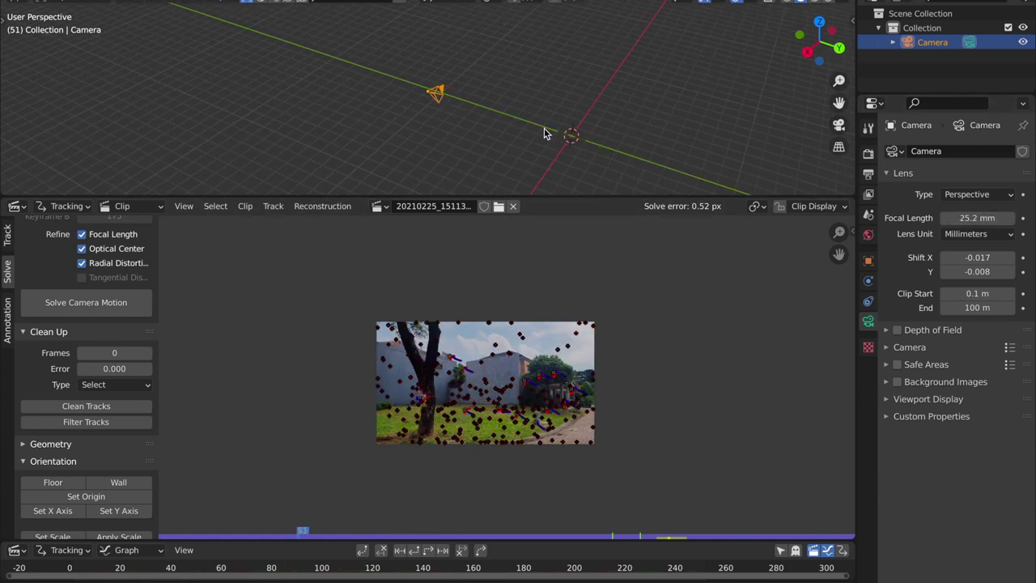
left_click(547, 133)
scroll(480, 118, "up", 12)
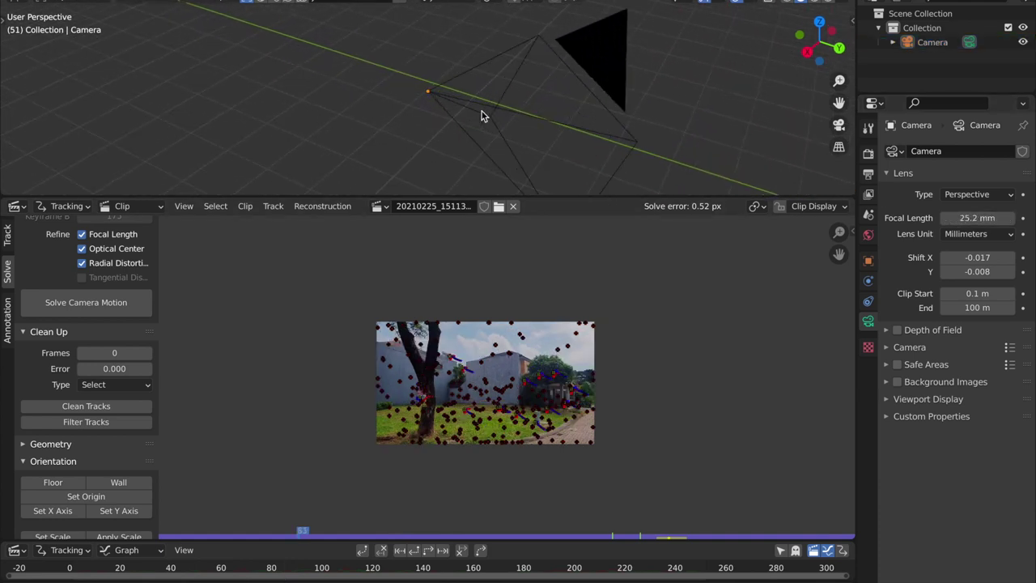
Look through the solved camera, set up the tracking scene and set the footage as the background.
middle_click_drag(482, 111, 606, 201)
scroll(431, 117, "down", 9)
middle_click_drag(416, 109, 471, 108)
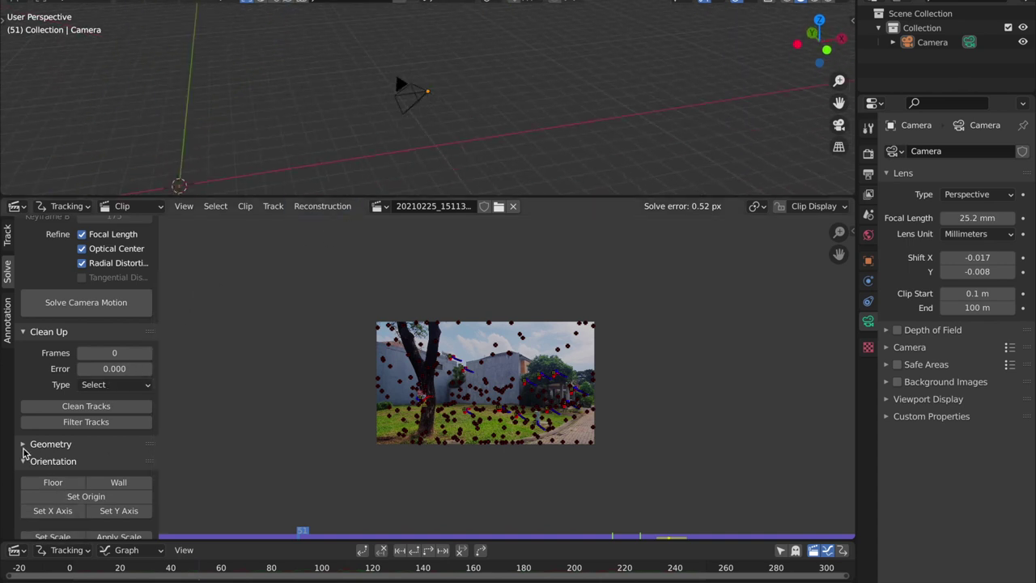
scroll(25, 456, "down", 3)
middle_click_drag(567, 88, 548, 107)
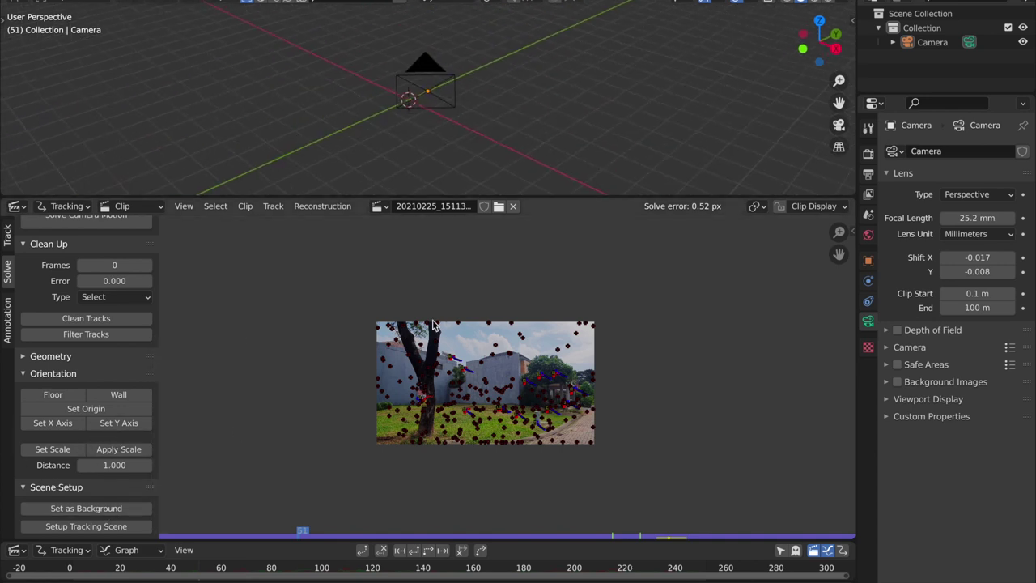
left_click(839, 125)
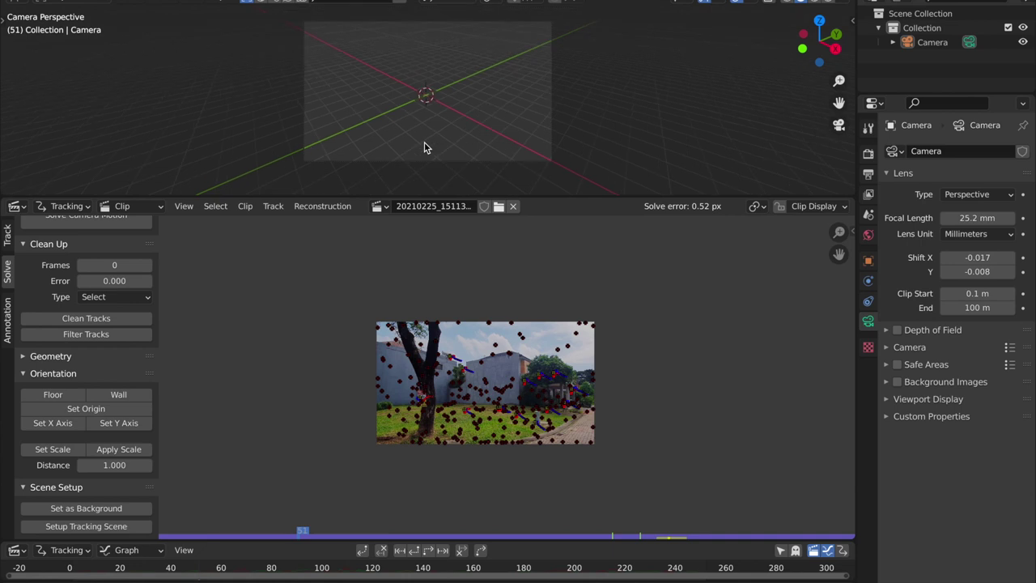
left_click(81, 527)
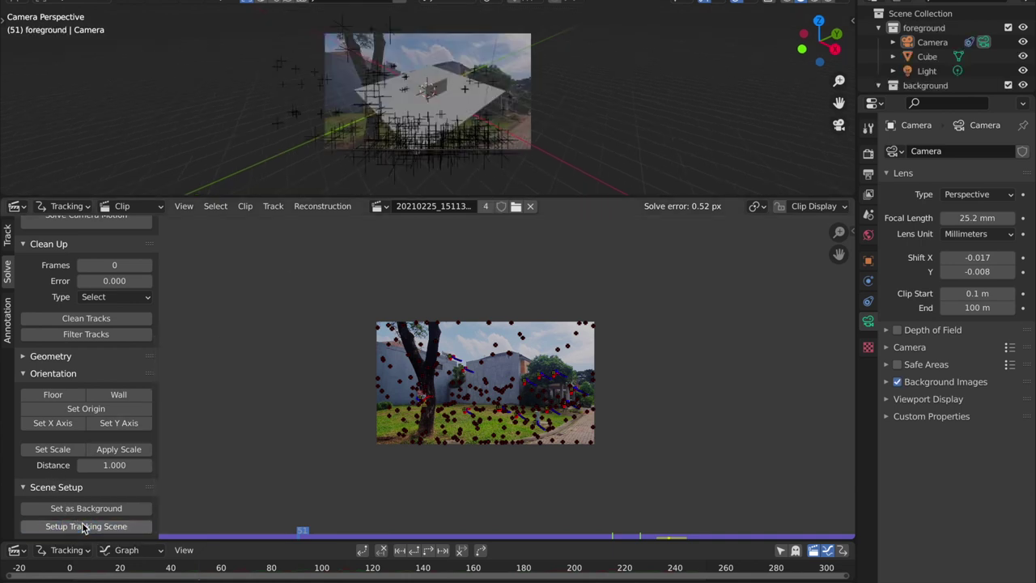
left_click(86, 508)
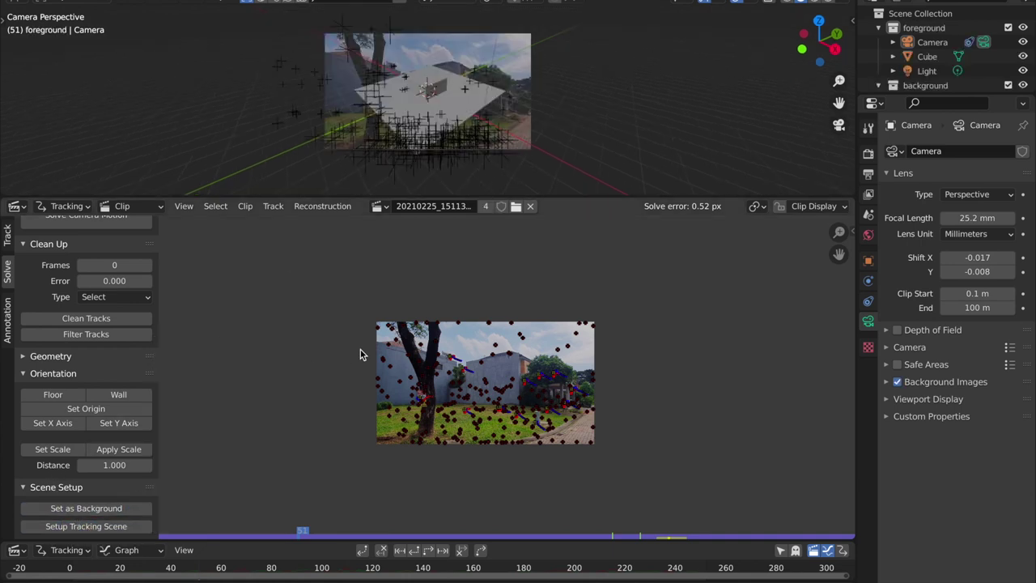
Examine the tracking scene from outside the camera while playing to frame 69, and return to the camera view.
scroll(618, 111, "up", 4)
scroll(567, 128, "down", 3)
middle_click_drag(556, 121, 543, 129)
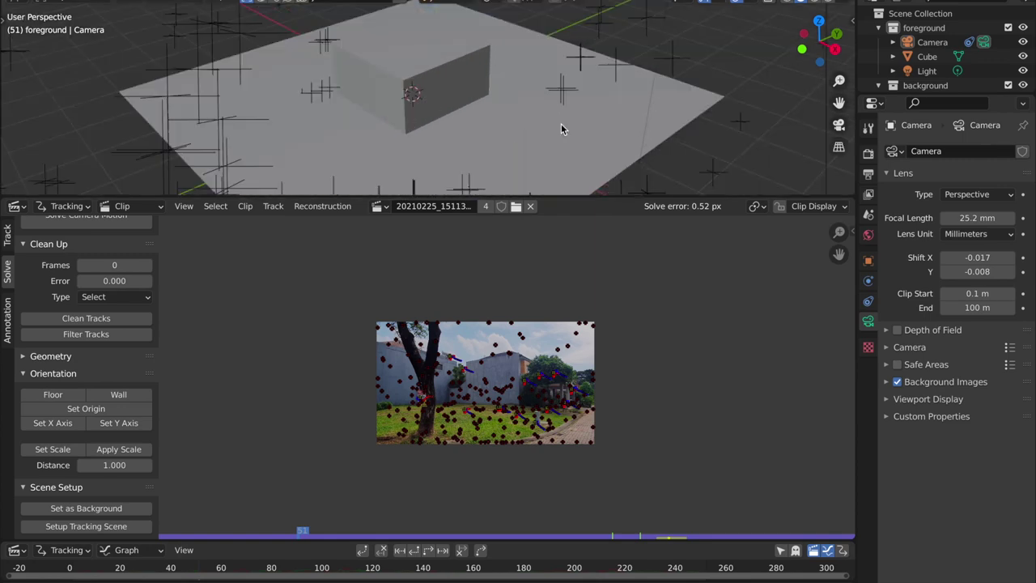
key("space")
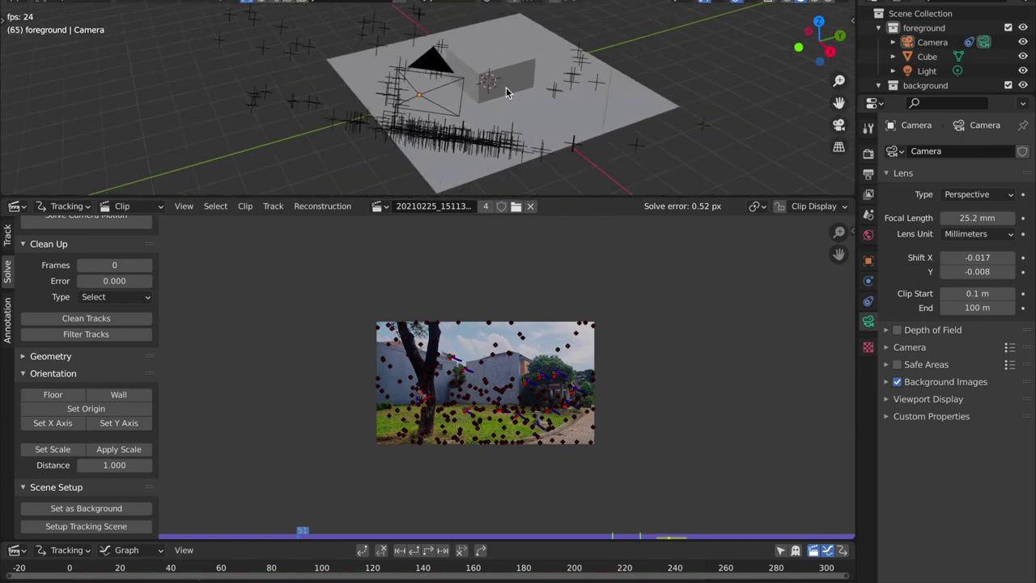
left_click(840, 125)
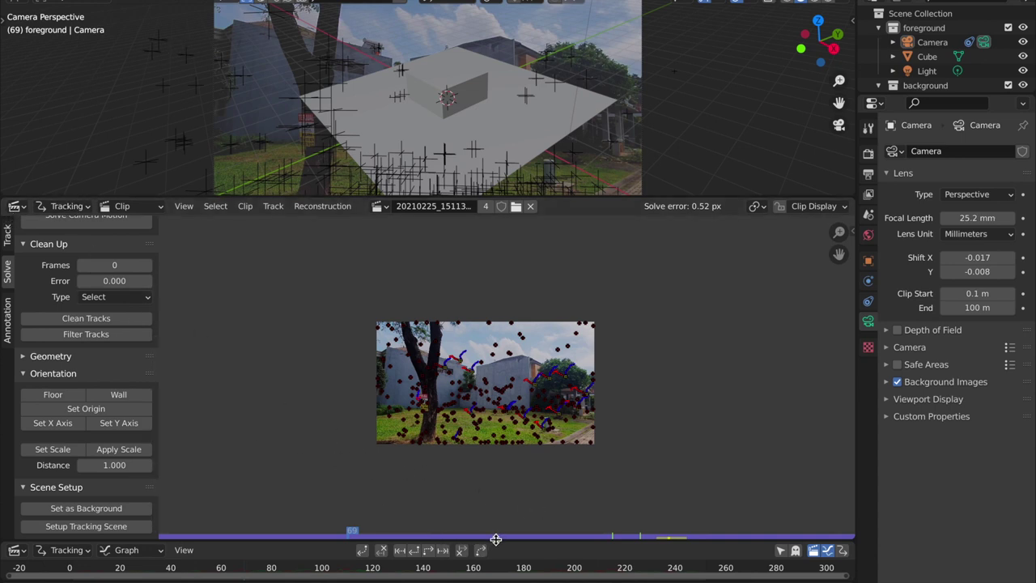
Enlarge the bottom graph editor, turn it into a Timeline and go back to frame 1.
left_click_drag(495, 539, 494, 505)
left_click(16, 509)
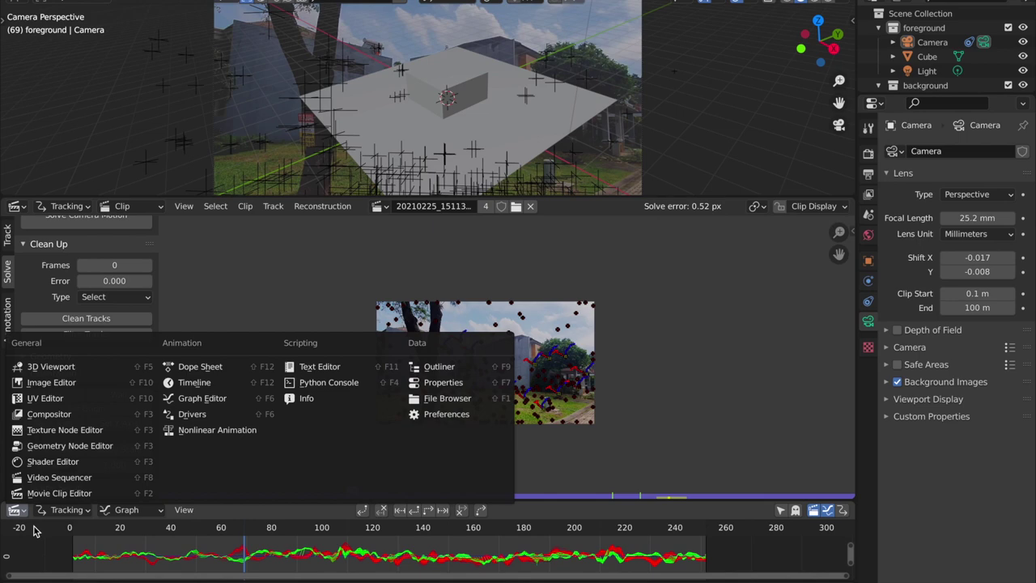
left_click(16, 509)
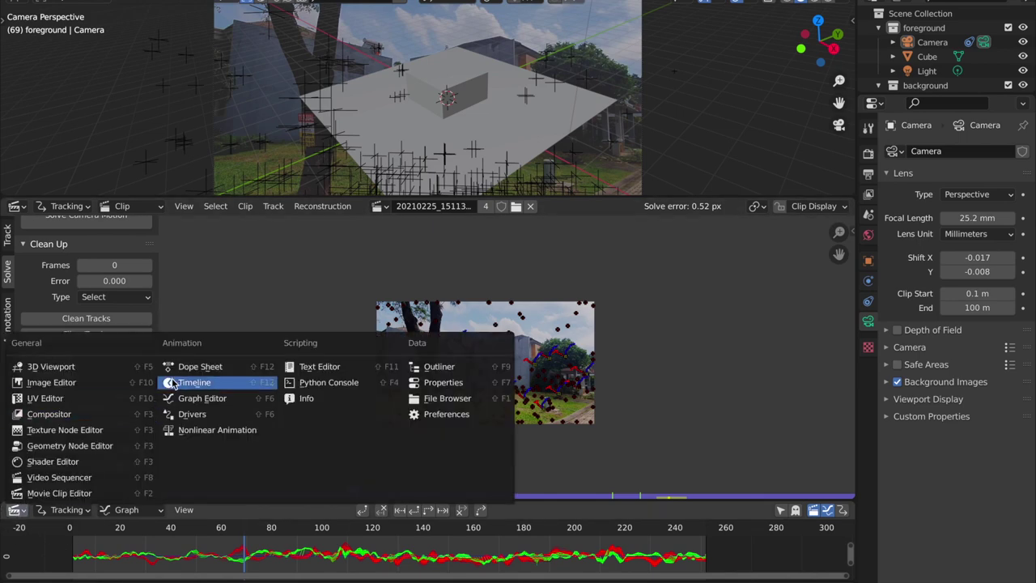
left_click(267, 316)
left_click_drag(289, 536, 150, 546)
key("Right")
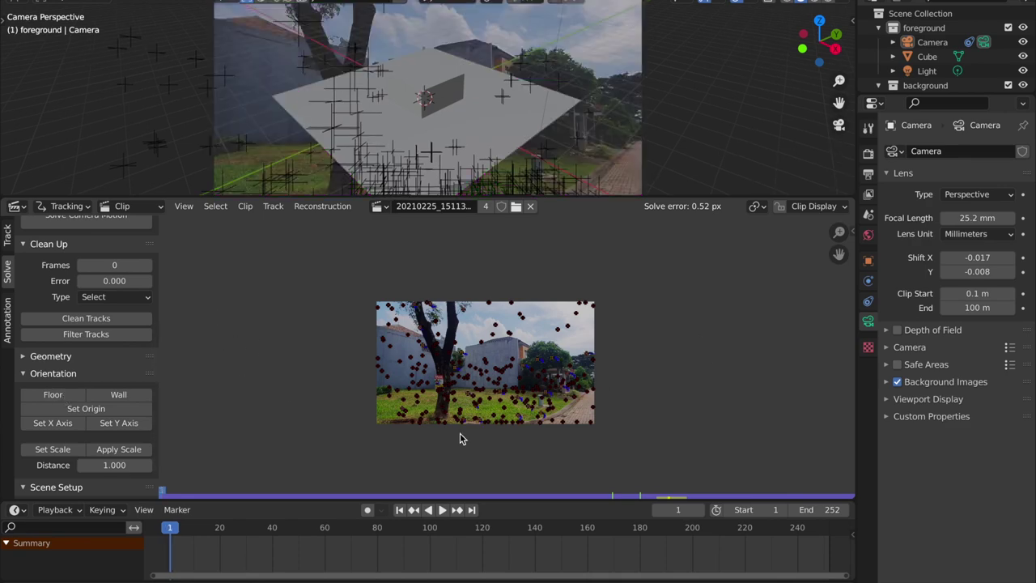
Define the floor plane from three tracks on the grass and check the reoriented scene in 3D and through the camera.
scroll(485, 364, "up", 8)
middle_click_drag(418, 371, 462, 359)
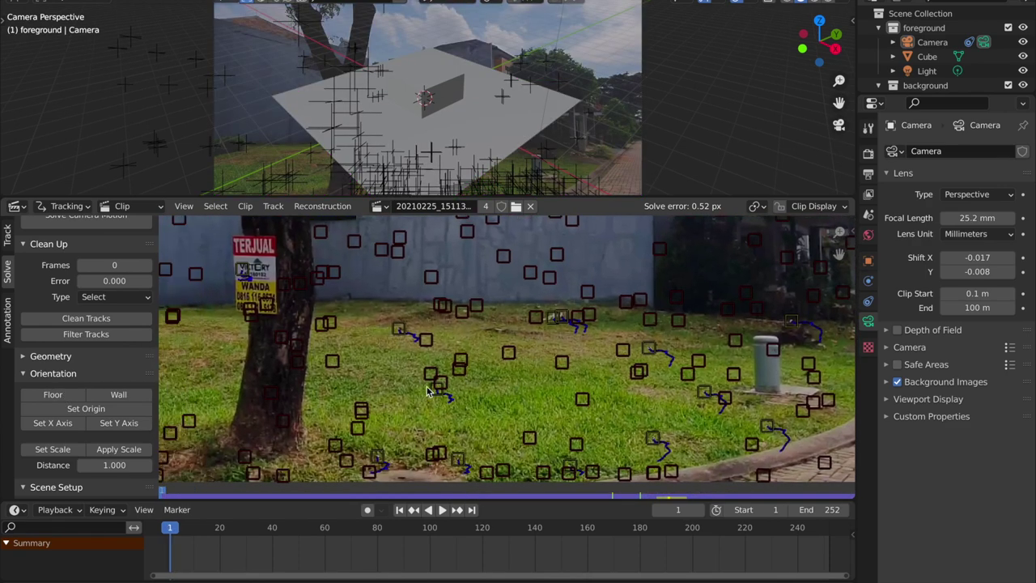
scroll(428, 391, "up", 3)
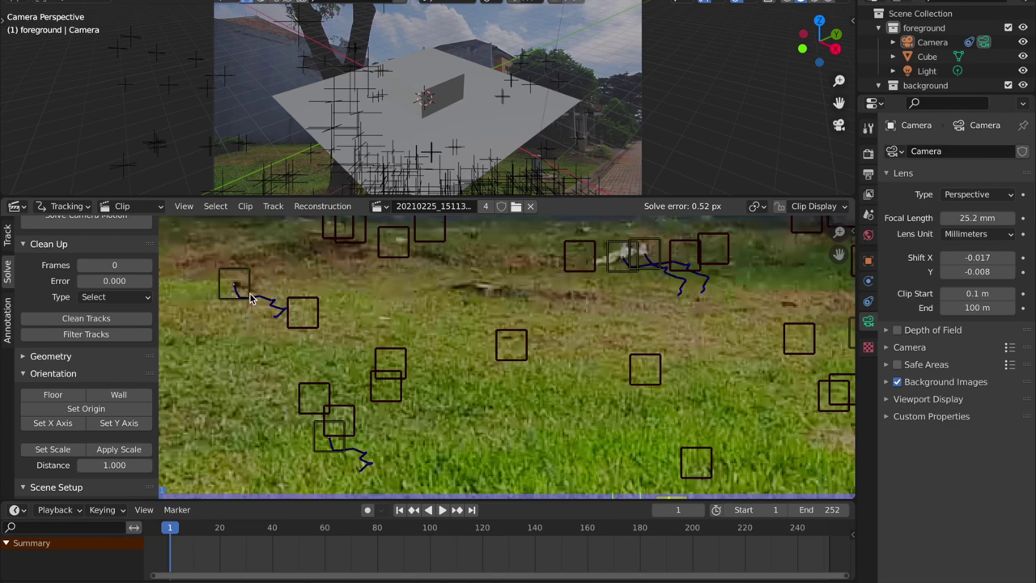
left_click(246, 295)
scroll(509, 349, "down", 4)
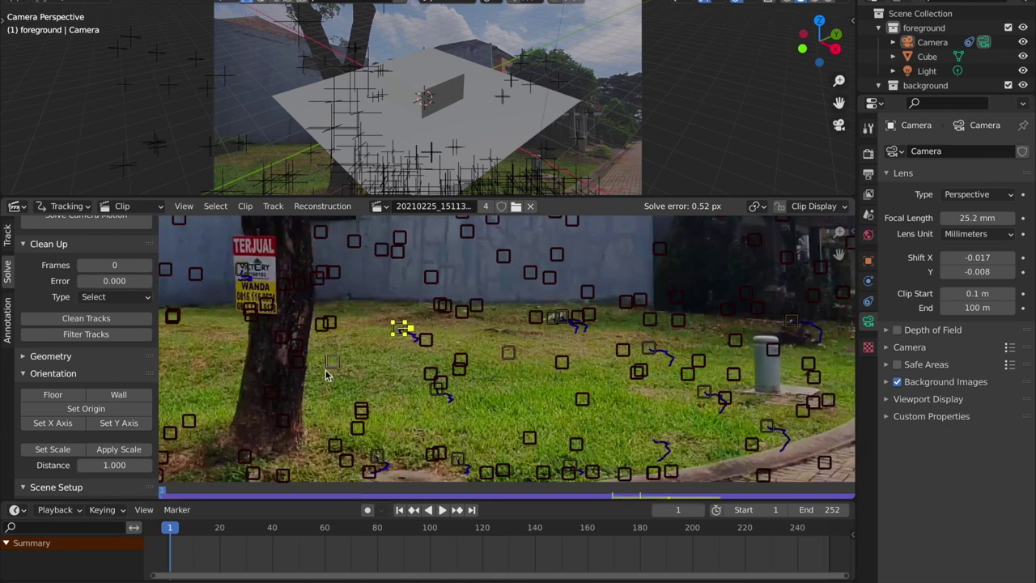
left_click(79, 394)
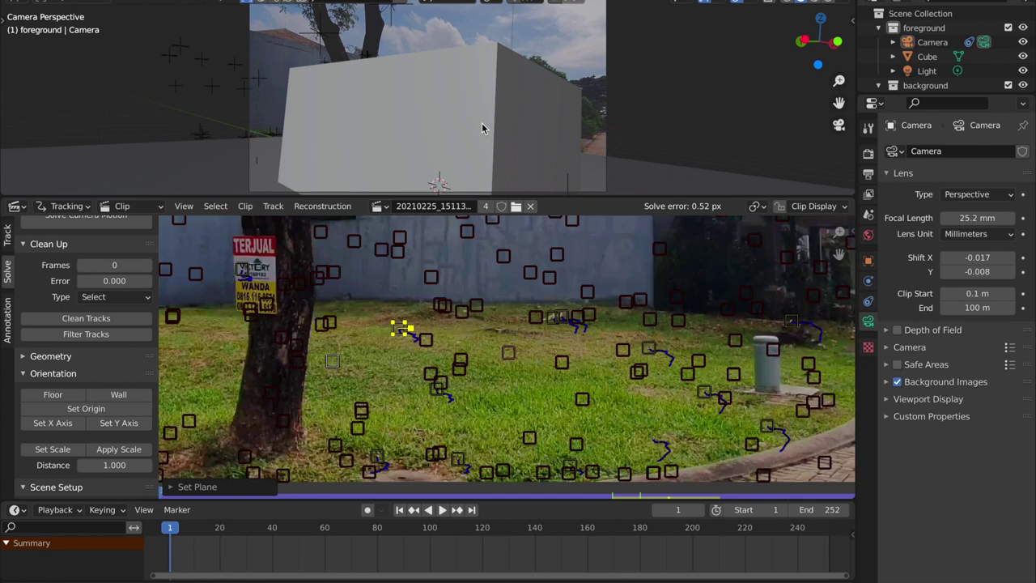
scroll(522, 120, "down", 3)
middle_click_drag(523, 120, 466, 149)
scroll(567, 117, "down", 8)
left_click(839, 124)
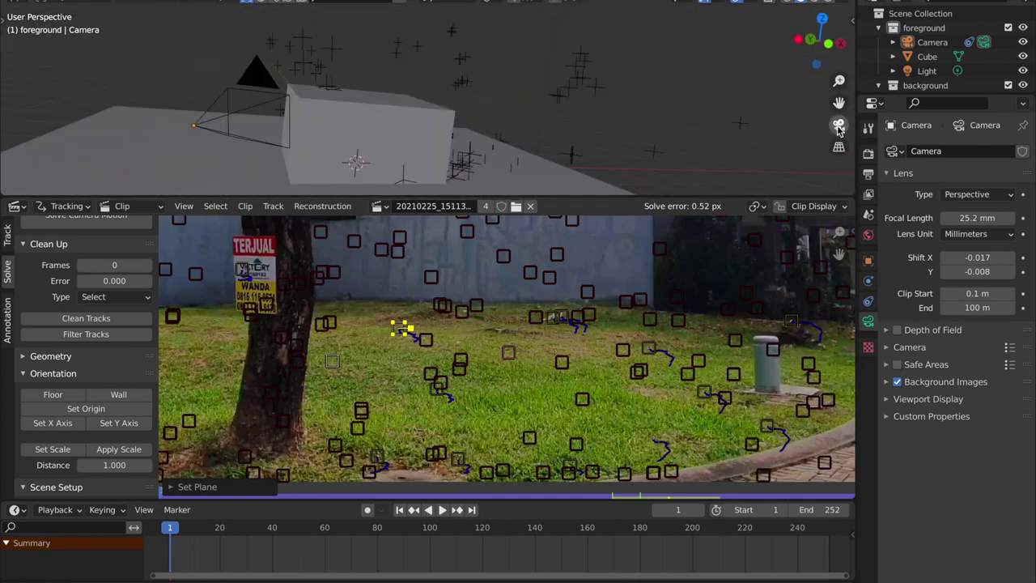
Set the Y axis of the scene with a single track in the middle of the grass.
scroll(510, 277, "down", 6)
scroll(551, 398, "up", 7)
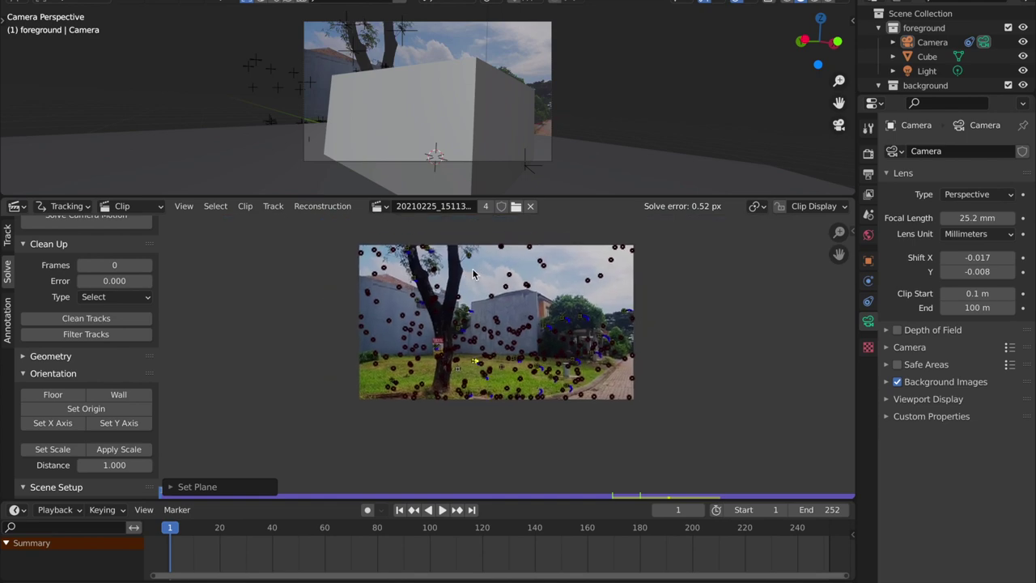
middle_click_drag(551, 393, 612, 385)
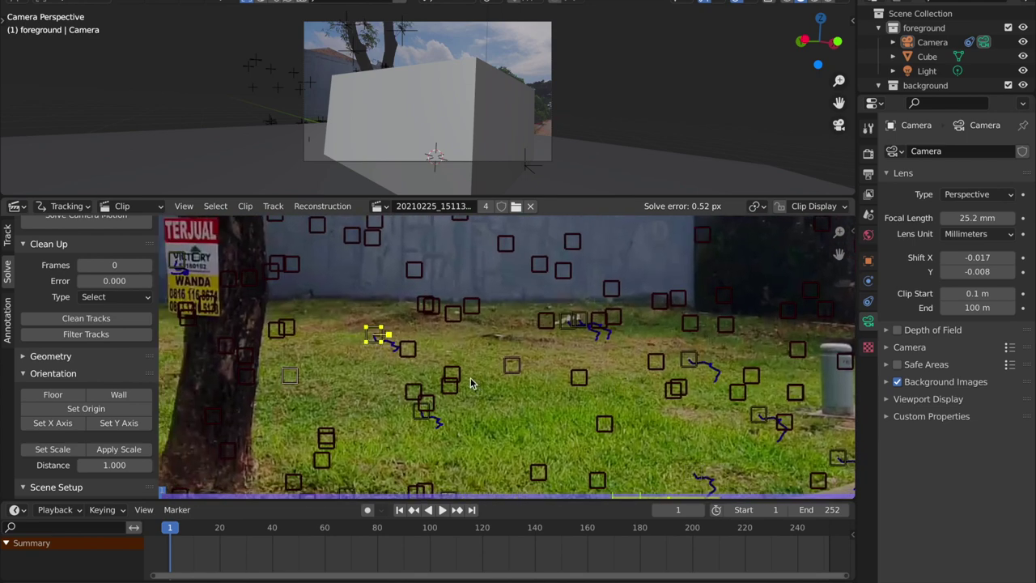
middle_click_drag(451, 418, 450, 363)
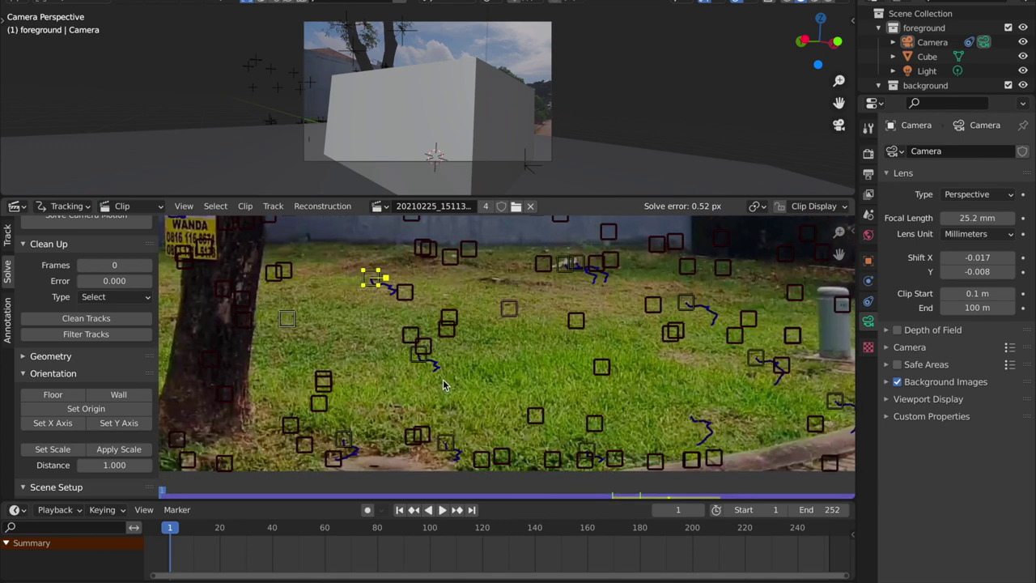
left_click(421, 364)
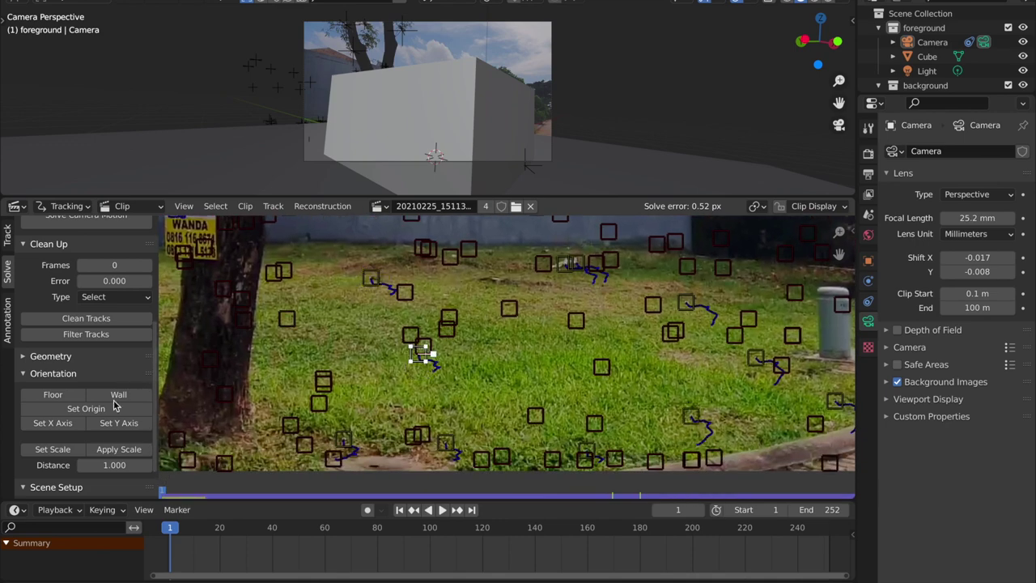
left_click(110, 427)
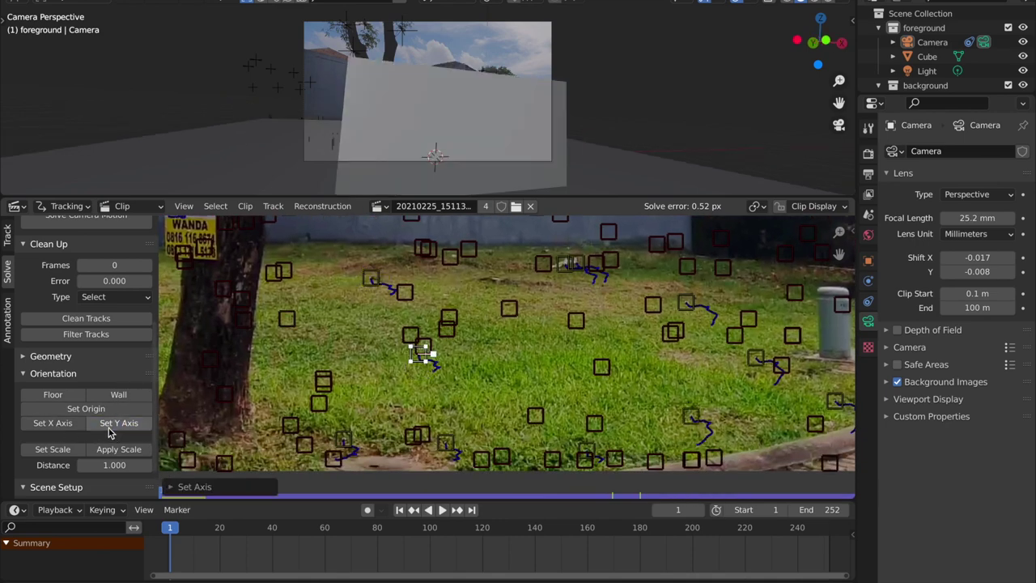
Set the X axis with a track on the grass beside the tree and check the scene's orientation in 3D.
middle_click_drag(283, 335, 527, 356)
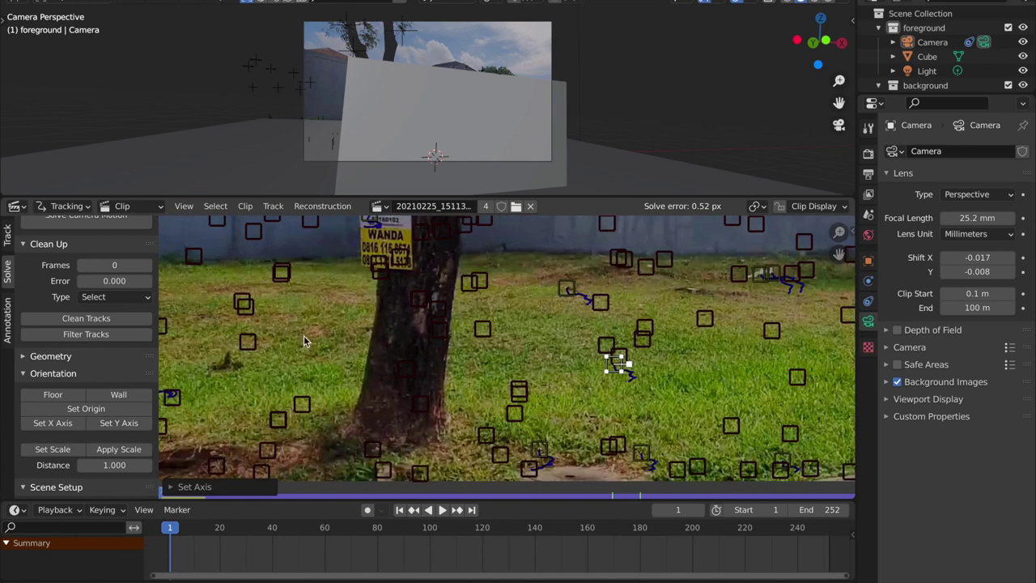
left_click(248, 336)
left_click(53, 422)
middle_click_drag(502, 130, 488, 148)
scroll(618, 119, "down", 5)
scroll(565, 146, "down", 9)
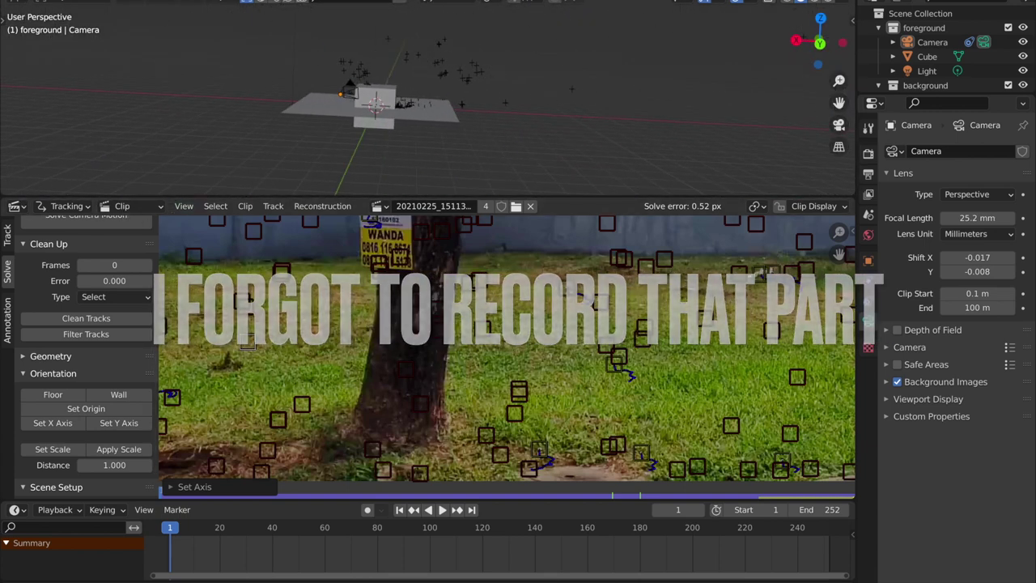
Add a general Layout workspace and look through the camera there.
left_click(427, 2)
mouse_move(425, 9)
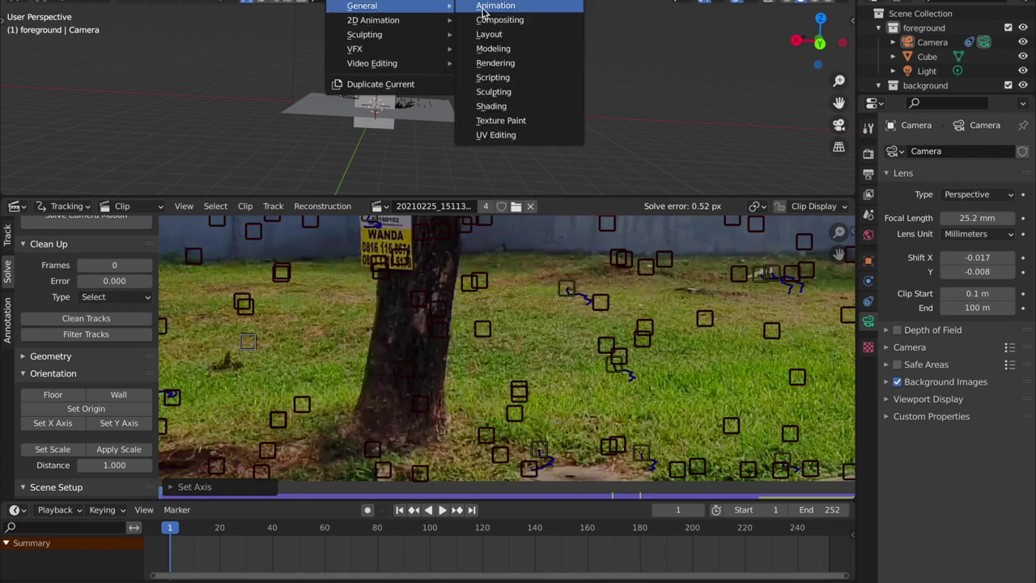
left_click(518, 35)
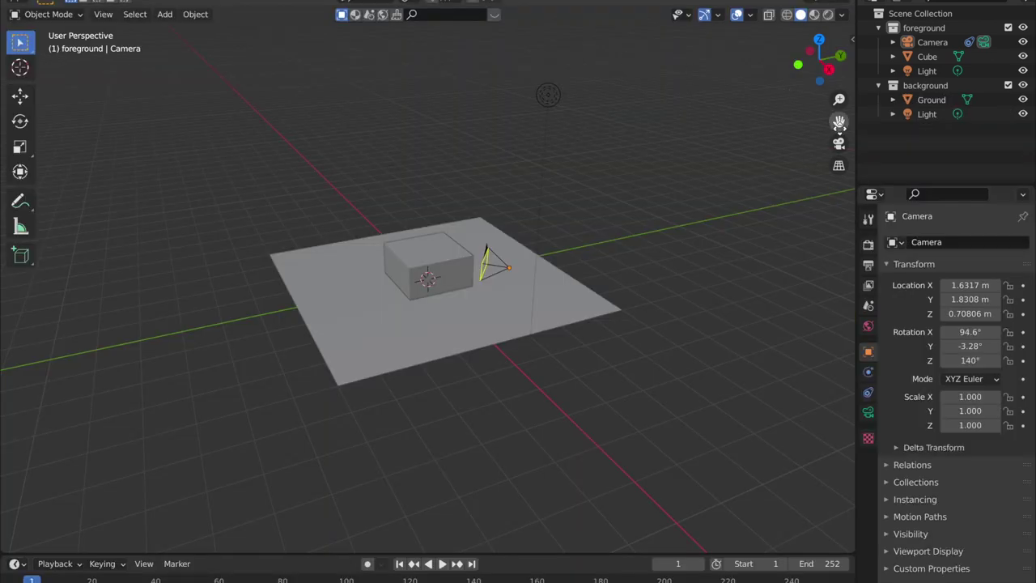
left_click(840, 144)
Display the scene in wireframe, play the animation to frame 54 and delete the cube.
left_click(489, 308)
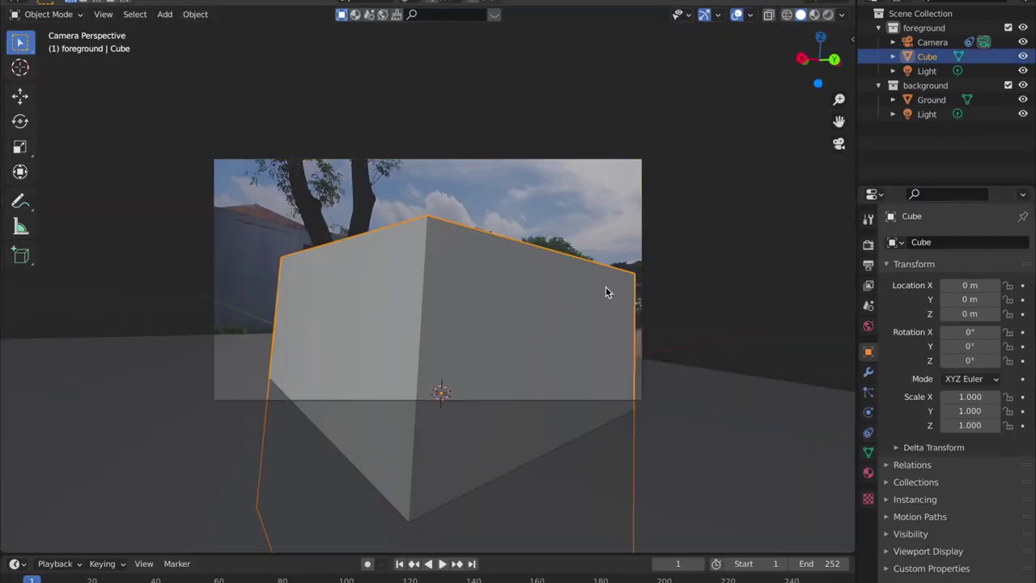
key("z")
left_click(417, 300)
key("space")
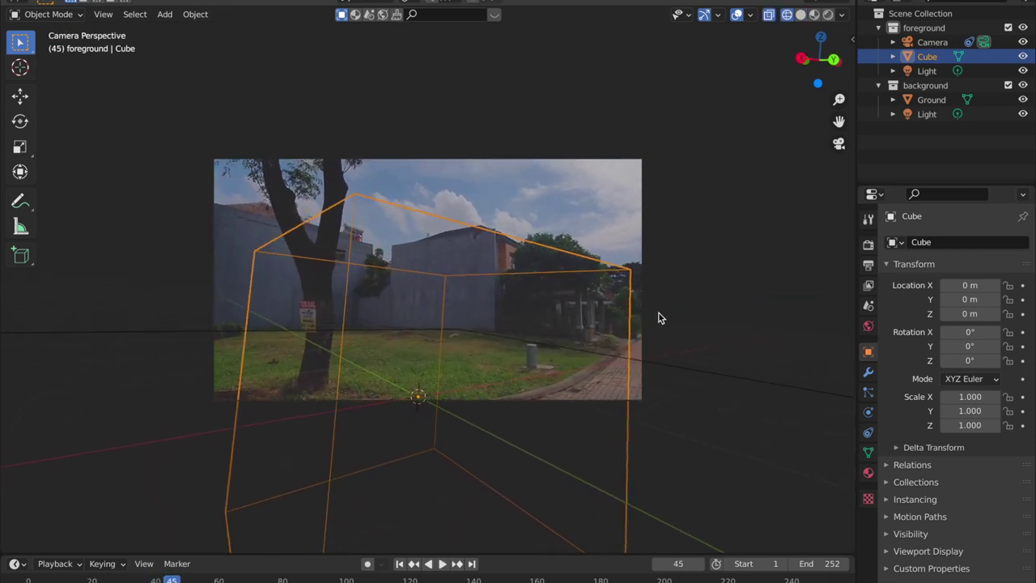
key("Delete")
key("space")
Try rotating the ground plane about 26° around the global Z axis, undo the rotation and deselect the plane.
left_click(682, 350)
key("r")
key("z")
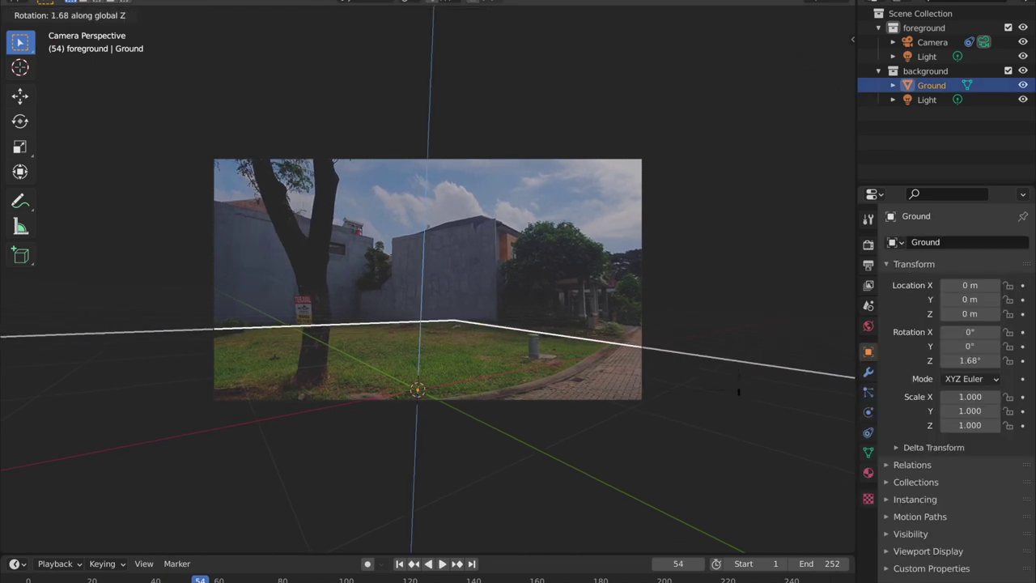
left_click(729, 248)
left_click(724, 267)
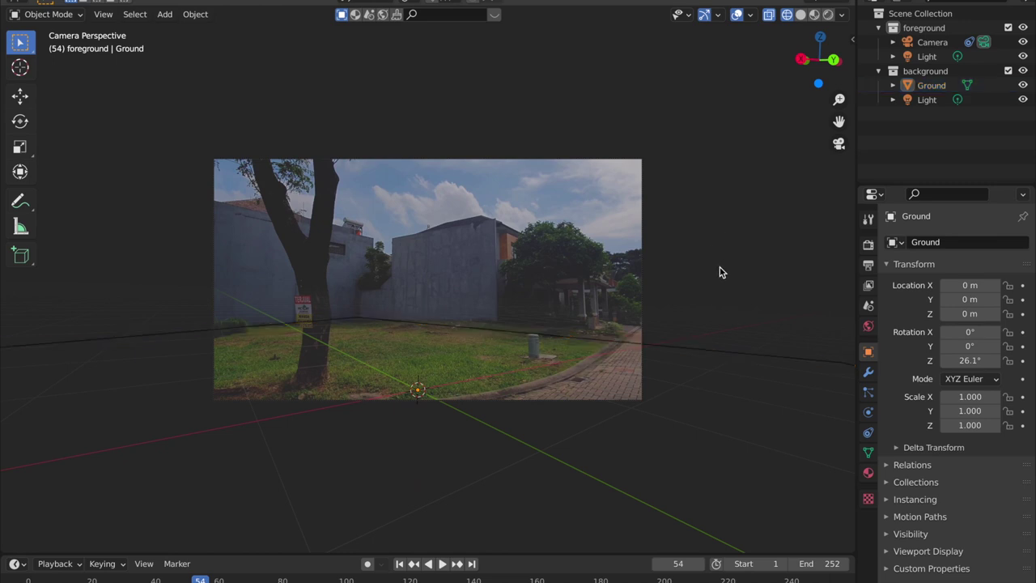
key("ctrl+z")
key("ctrl+z")
left_click(710, 284)
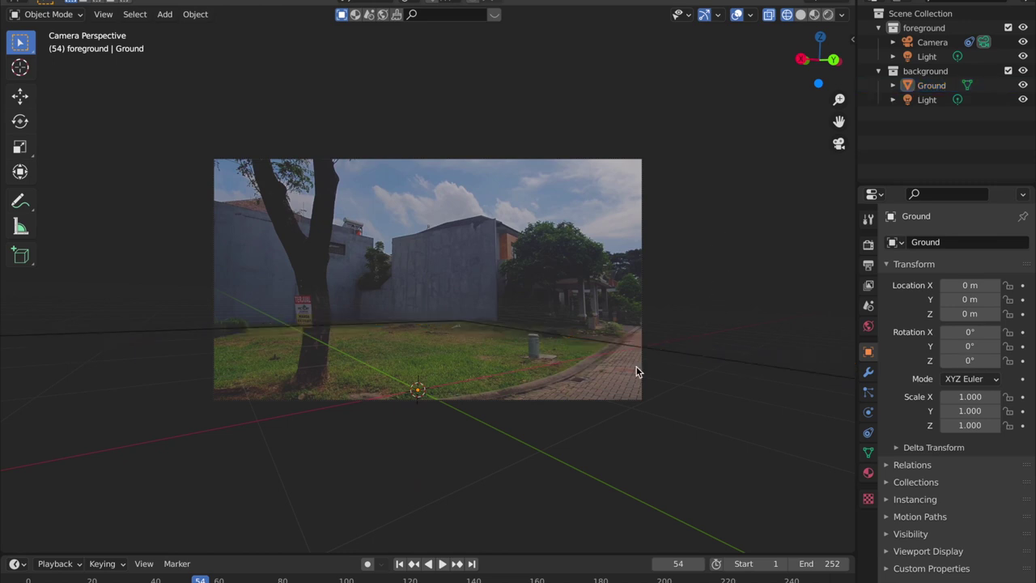
Check the camera view and the compositing nodes for the footage, and return to the 3D layout.
scroll(637, 372, "up", 3)
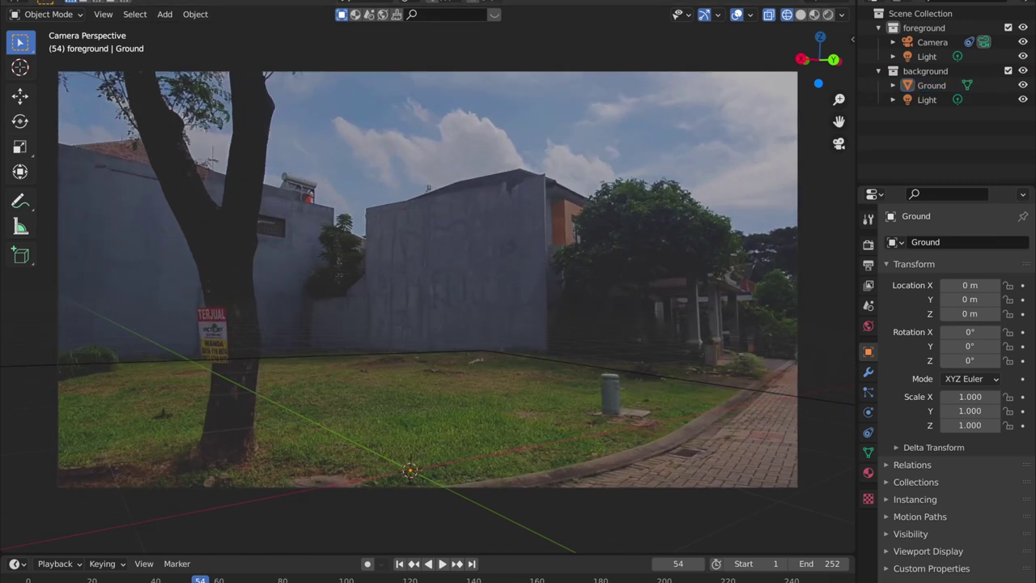
scroll(516, 234, "down", 4)
key("ctrl+Page_Down")
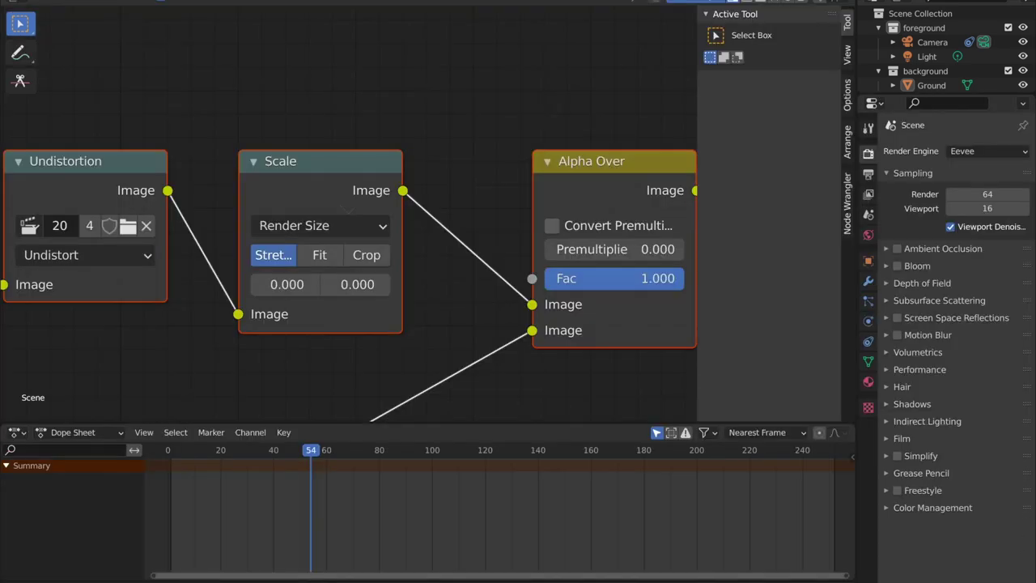
scroll(446, 186, "down", 5)
left_click(444, 5)
left_click(496, 236)
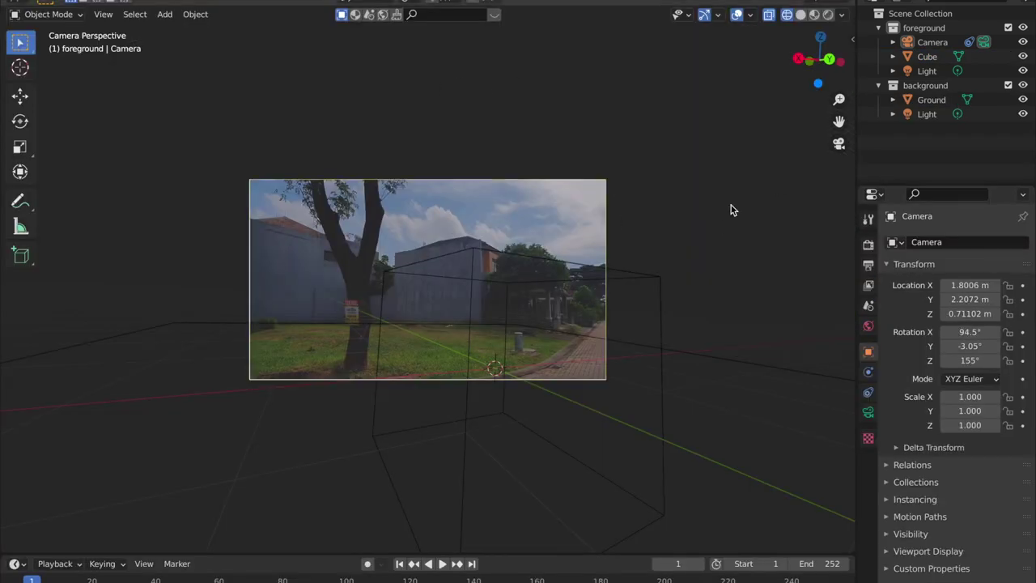
Select the ground plane and view the scene from outside the camera in solid shading.
scroll(592, 304, "up", 2)
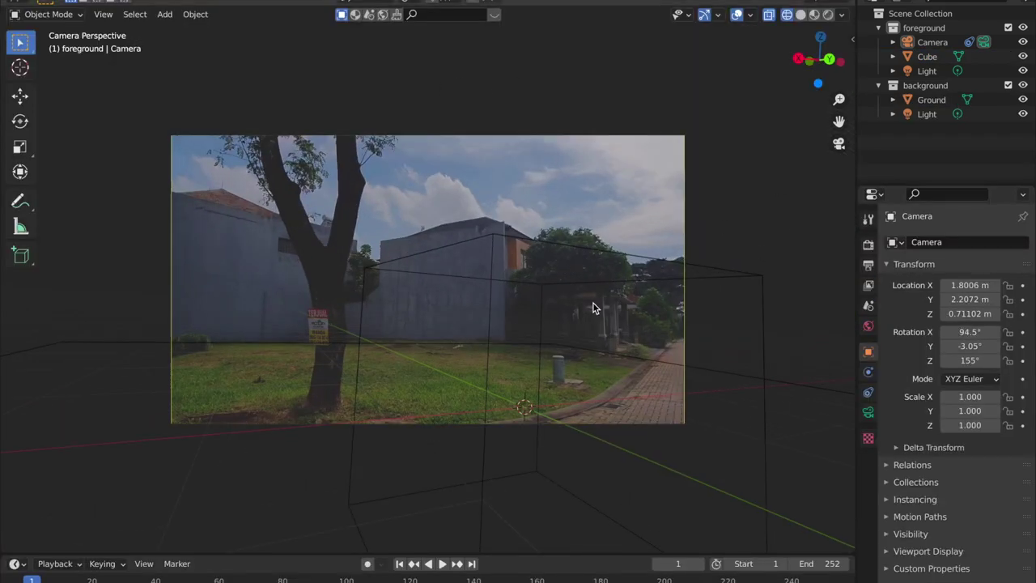
scroll(592, 304, "up", 2)
left_click(633, 369)
key("x")
mouse_move(643, 324)
middle_mouse_down()
mouse_move(566, 309)
mouse_move(521, 337)
mouse_move(513, 326)
middle_mouse_up()
scroll(534, 332, "down", 8)
scroll(518, 336, "up", 5)
key("shift+z")
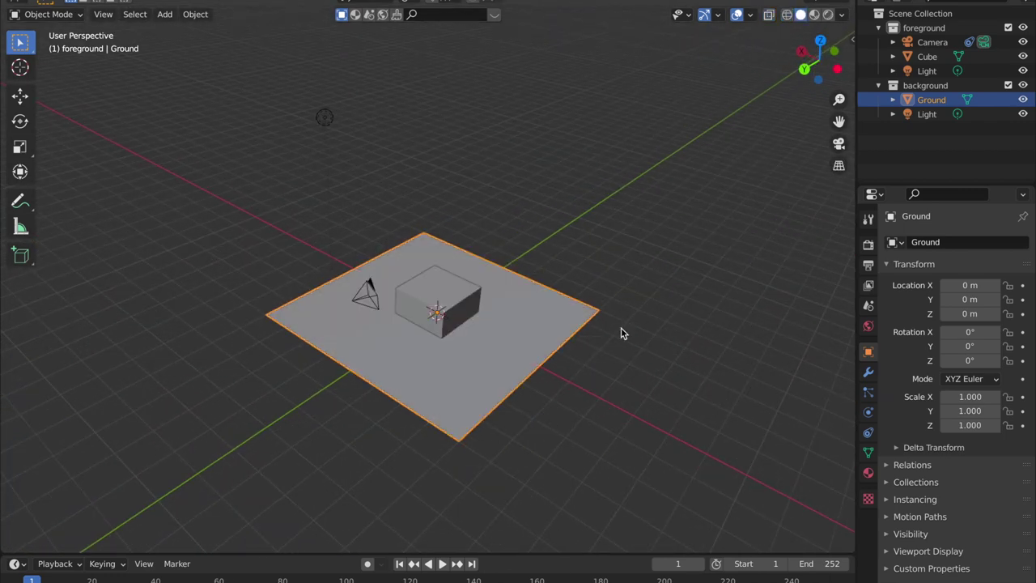
Enlarge the timeline below the 3D view and bring up the compositing nodes.
scroll(632, 340, "up", 2)
left_click_drag(607, 554, 621, 429)
scroll(468, 224, "up", 4)
middle_click_drag(468, 224, 599, 196)
scroll(696, 205, "down", 2)
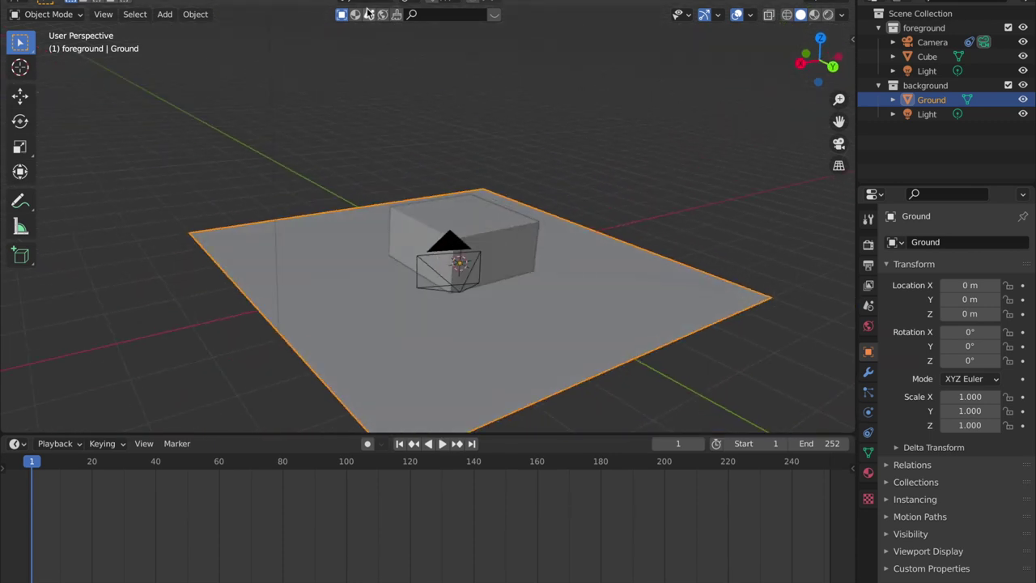
left_click(363, 1)
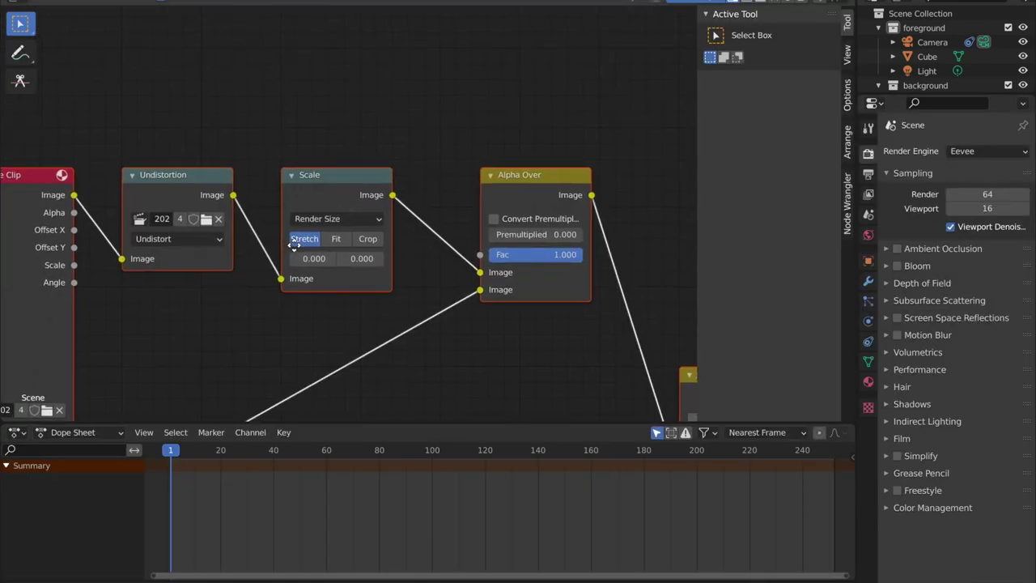
middle_click_drag(285, 253, 411, 253)
scroll(418, 280, "down", 2)
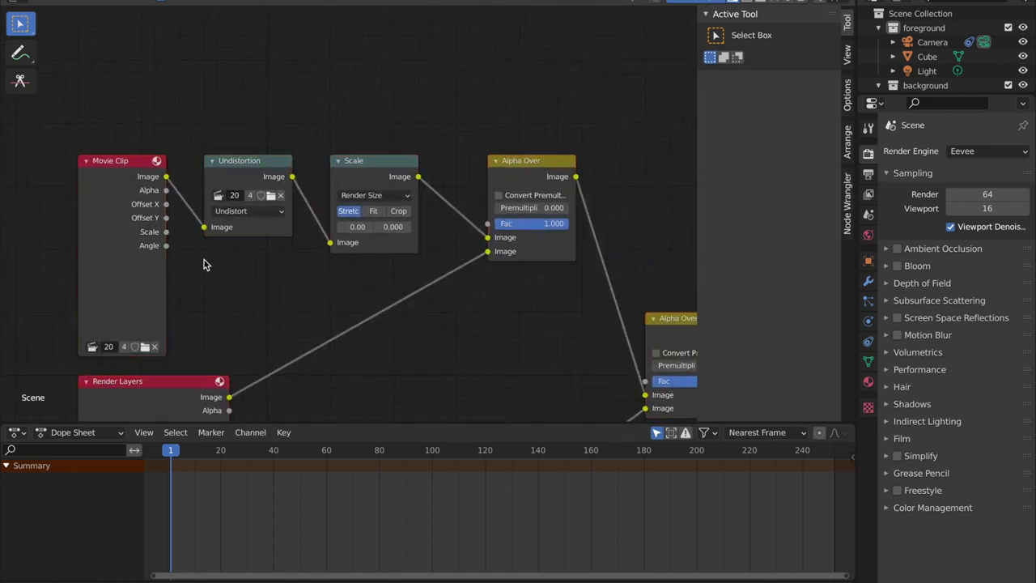
Stagger the Movie Clip, Undistortion and Scale nodes in the compositor to spread out the footage chain.
left_click_drag(78, 247, 19, 251)
scroll(275, 283, "down", 1)
key("g")
left_click(262, 223)
left_click_drag(254, 176, 259, 144)
left_click_drag(352, 179, 352, 163)
middle_click_drag(490, 382, 370, 195)
scroll(381, 251, "down", 1)
left_click(155, 353)
middle_click_drag(324, 220, 382, 246)
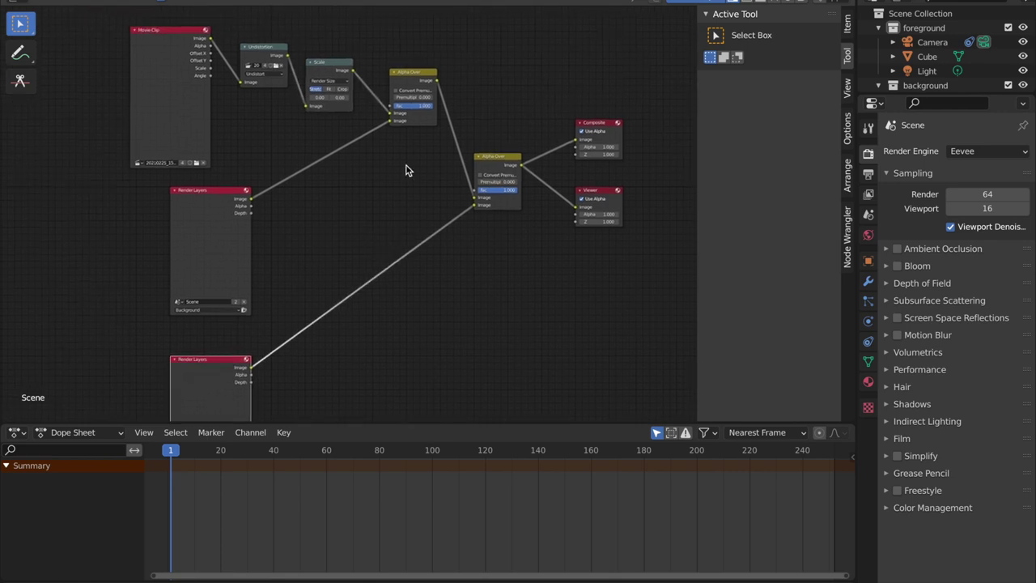
Delete all compositing nodes except the final Alpha Over, Composite and Viewer nodes.
scroll(406, 170, "down", 1)
scroll(396, 377, "down", 1)
left_click_drag(396, 377, 129, 56)
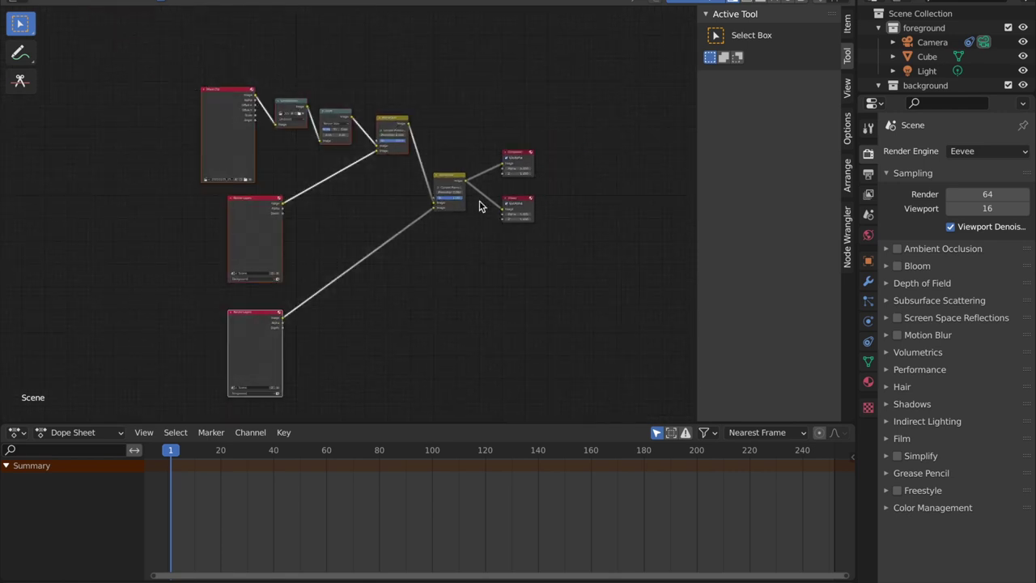
key("x")
Add a Render Layers node and connect its Image output to the second Image input of Alpha Over.
scroll(345, 356, "up", 4)
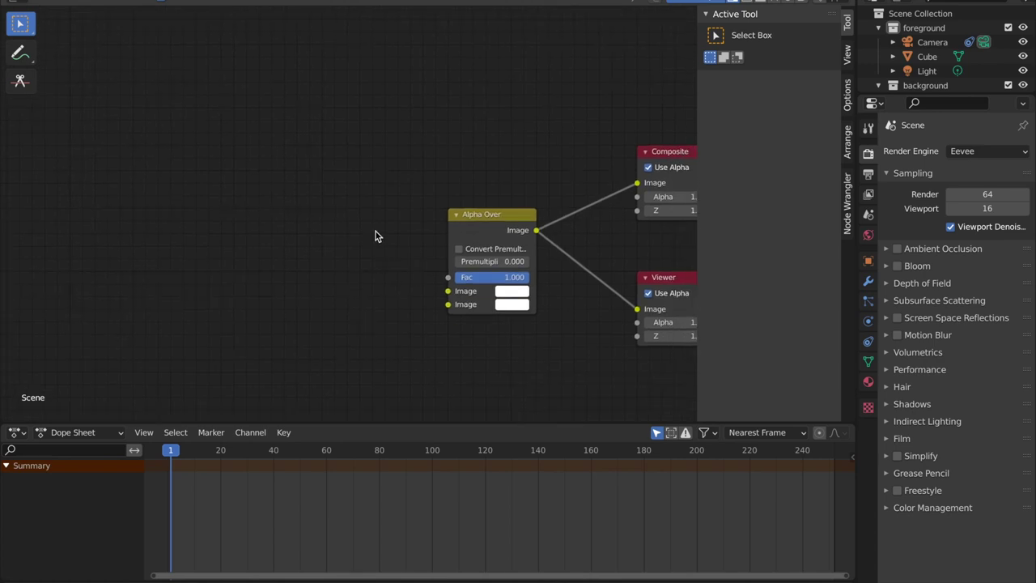
key("shift+a")
type("RENDER")
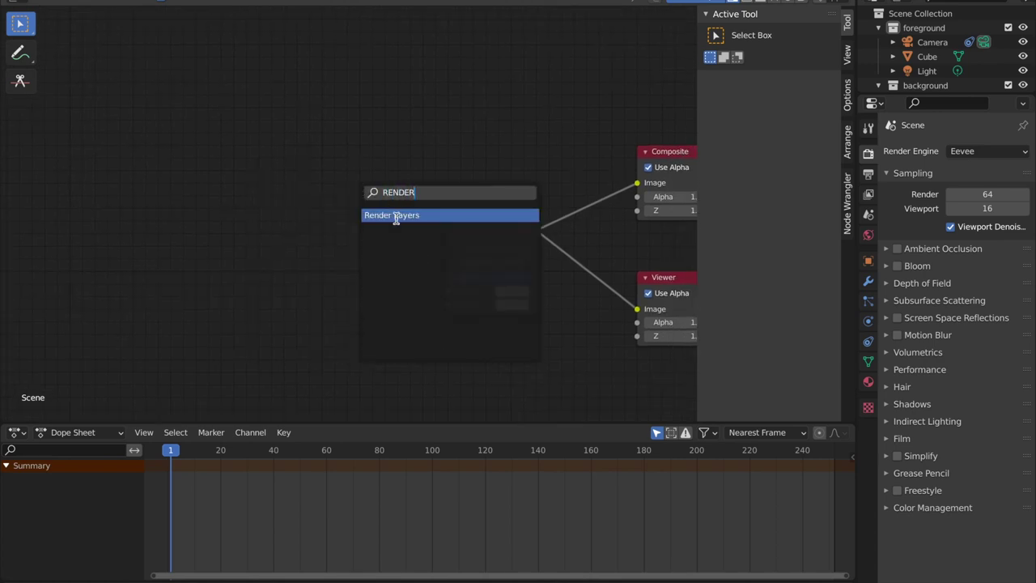
left_click(396, 216)
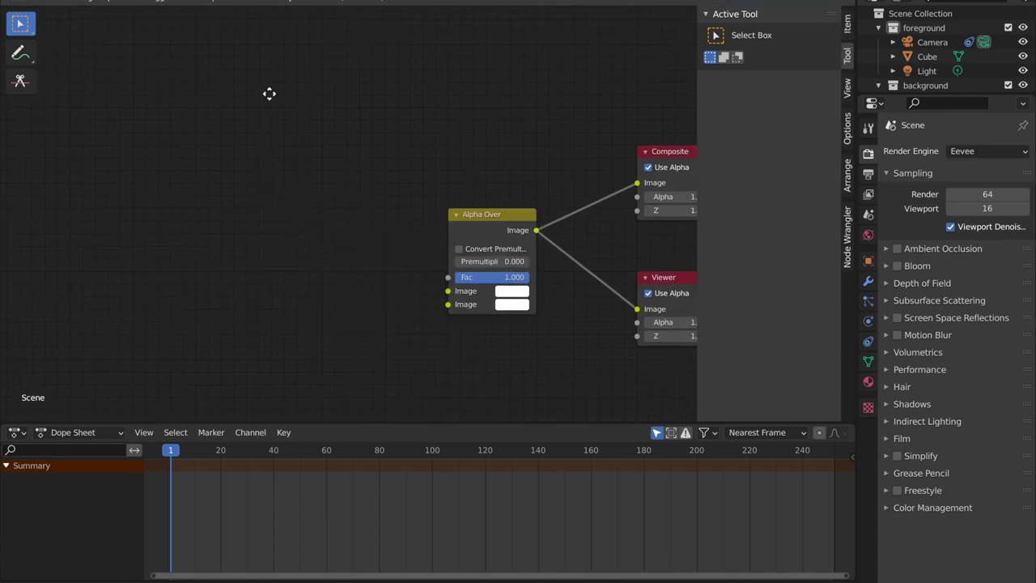
left_click(275, 347)
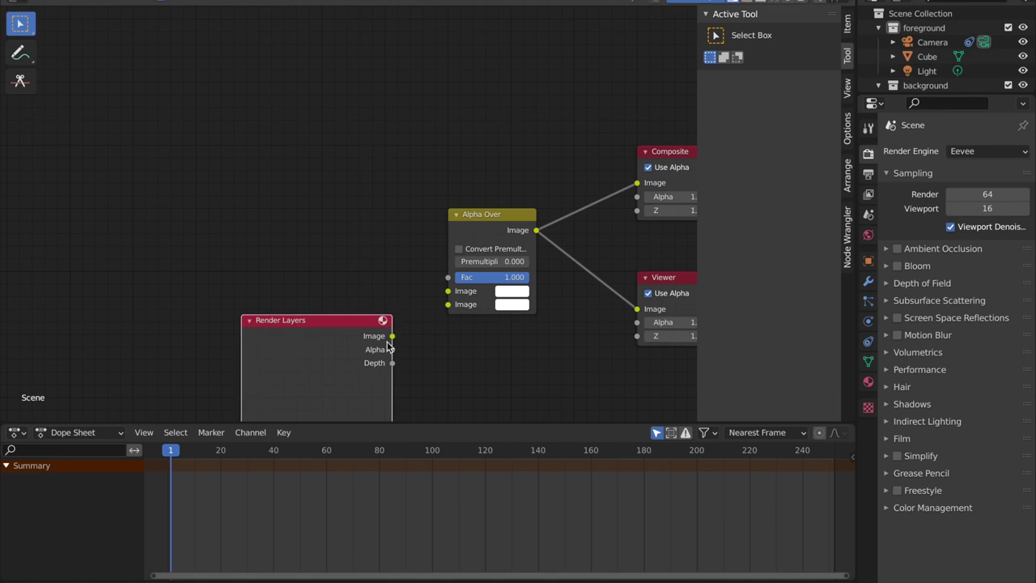
left_click_drag(434, 315, 448, 305)
scroll(448, 304, "down", 2)
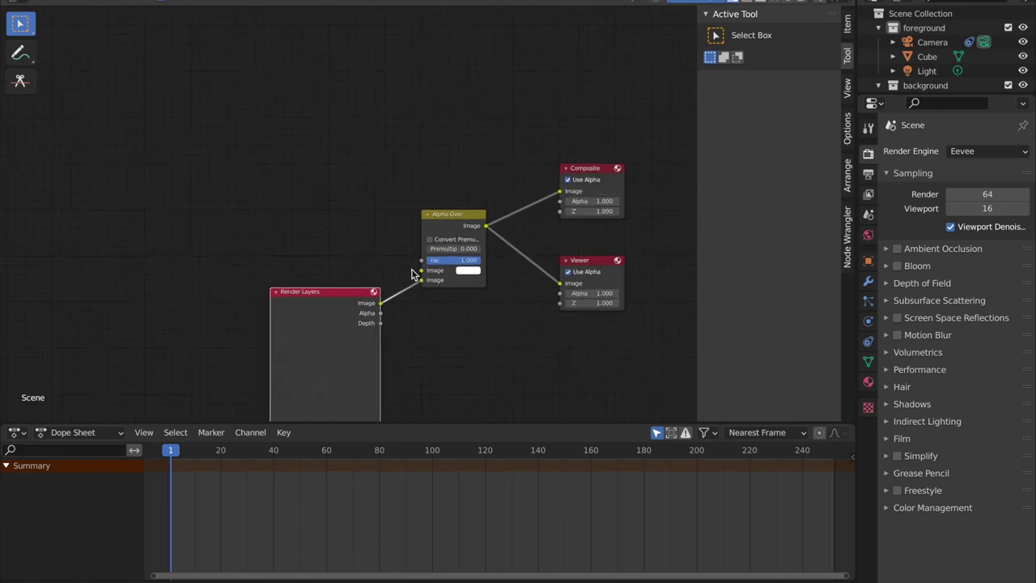
Add a Movie Clip node above the Render Layers node.
key("shift+a")
left_click(397, 151)
type("N")
key("BackSpace")
type("MOVI")
left_click(425, 174)
left_click(294, 166)
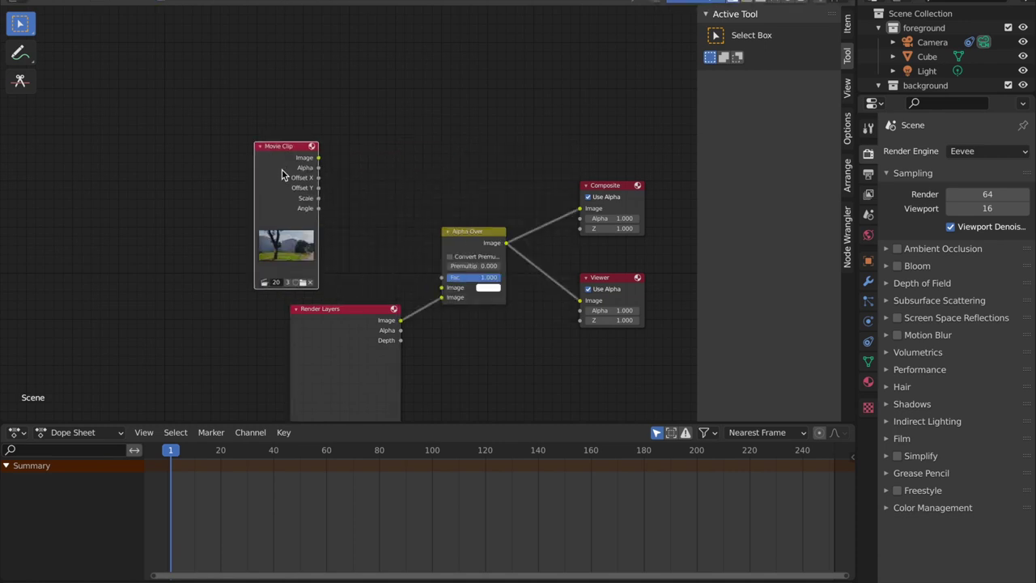
Connect the Movie Clip's Image output to the first Image input of Alpha Over and reposition the Movie Clip node.
scroll(296, 150, "up", 2)
left_click_drag(336, 153, 486, 322)
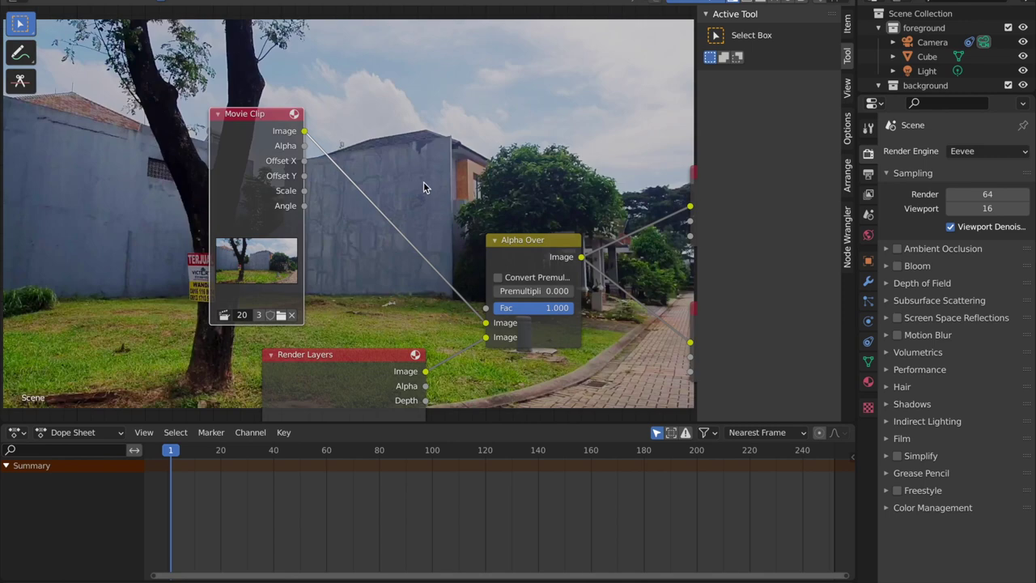
scroll(433, 219, "down", 4)
scroll(428, 291, "up", 1)
middle_click_drag(428, 303, 371, 246)
left_click_drag(223, 114, 289, 91)
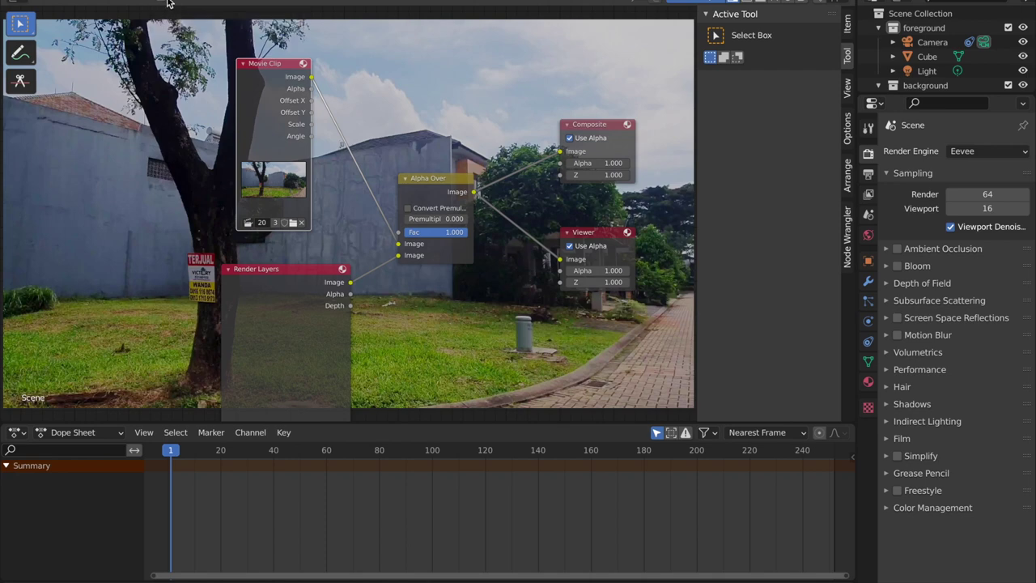
Examine how the Movie Clip and Render Layers images feed the two Image inputs of Alpha Over.
scroll(322, 252, "up", 4)
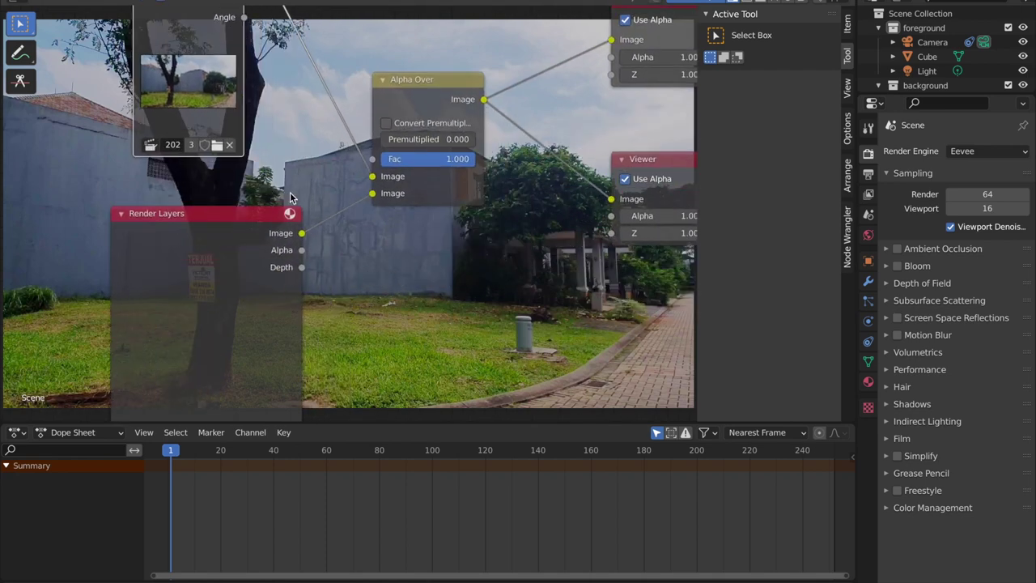
middle_click_drag(139, 234, 189, 235)
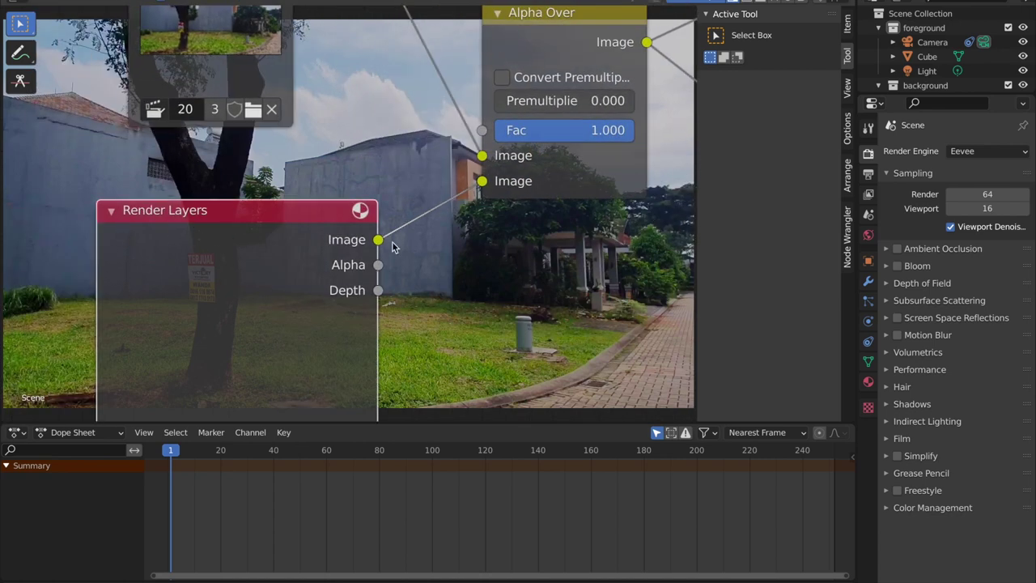
scroll(392, 247, "down", 3)
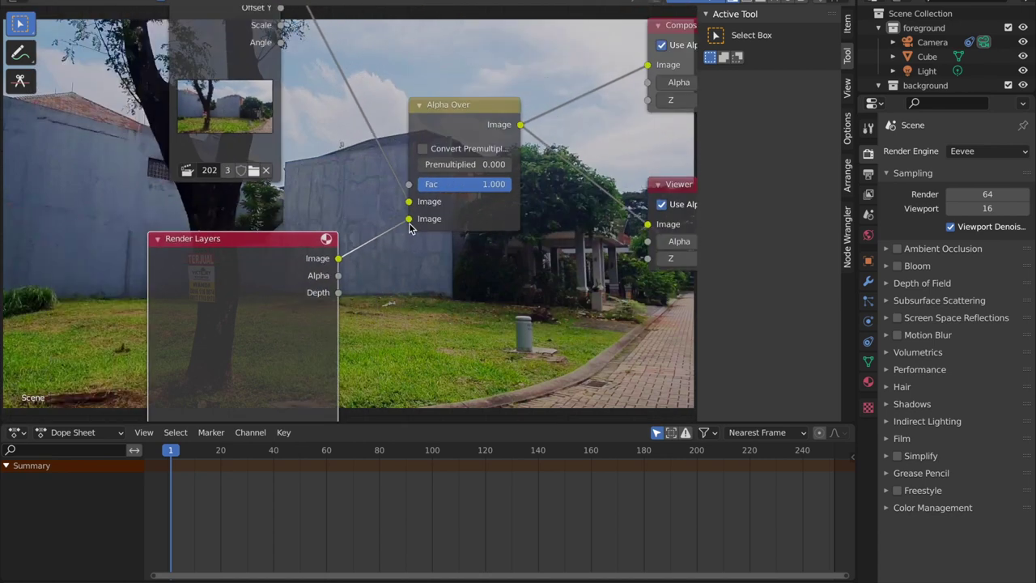
scroll(409, 222, "up", 5, "shift")
left_click(238, 73)
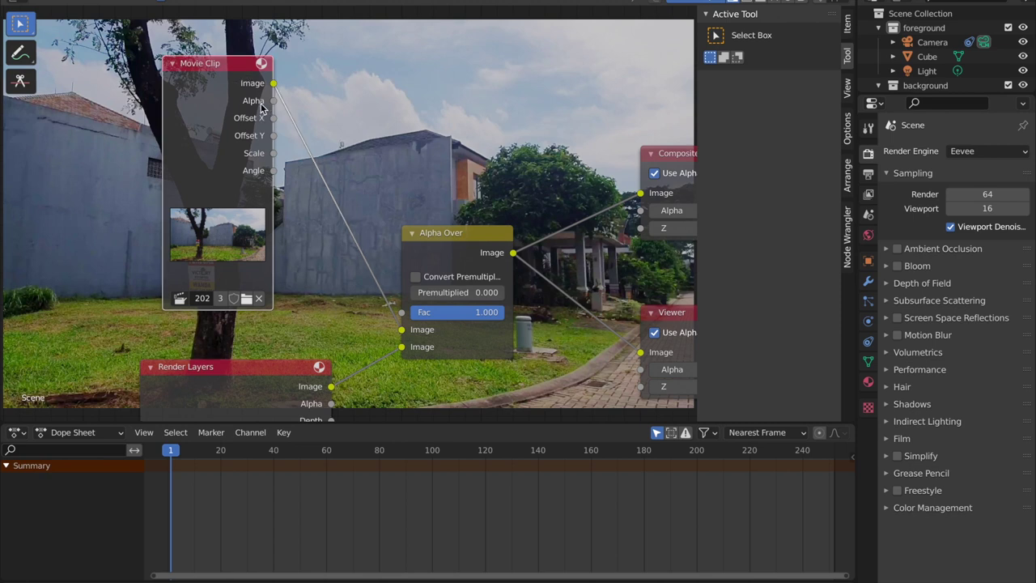
left_click_drag(272, 83, 403, 331)
scroll(440, 225, "down", 3)
middle_click_drag(428, 209, 406, 109)
scroll(347, 224, "up", 6)
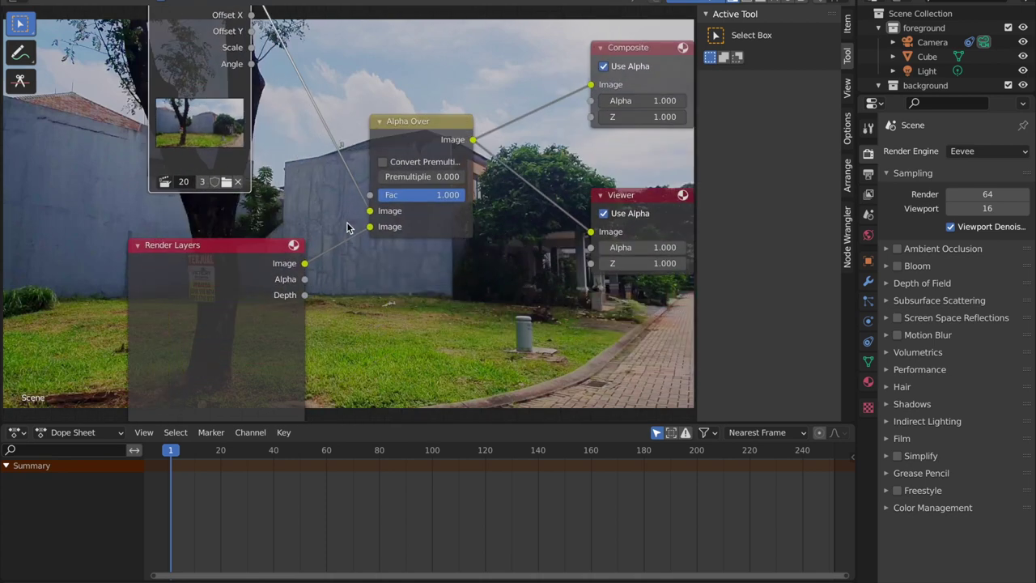
left_click_drag(290, 281, 400, 232)
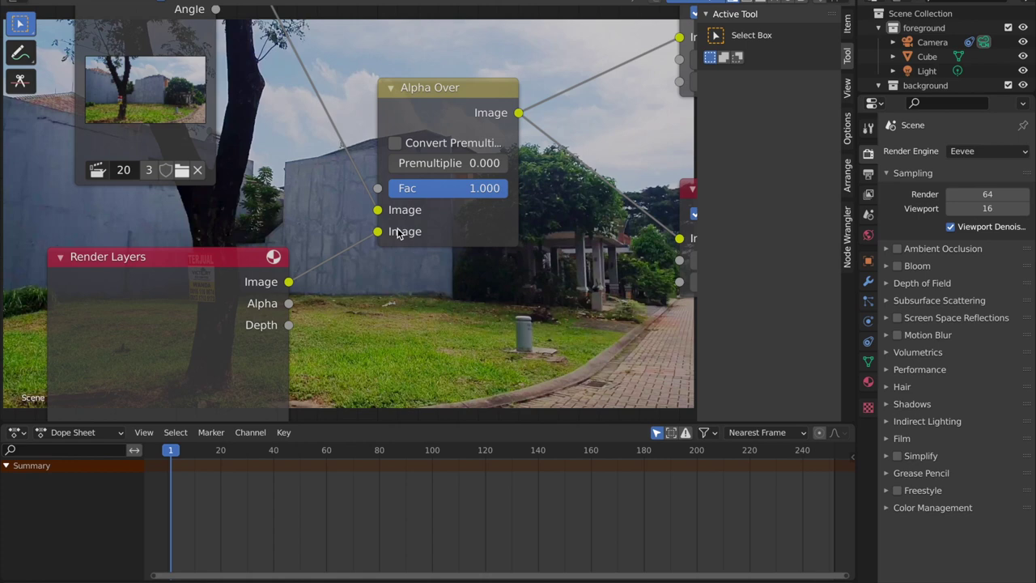
scroll(332, 209, "down", 5)
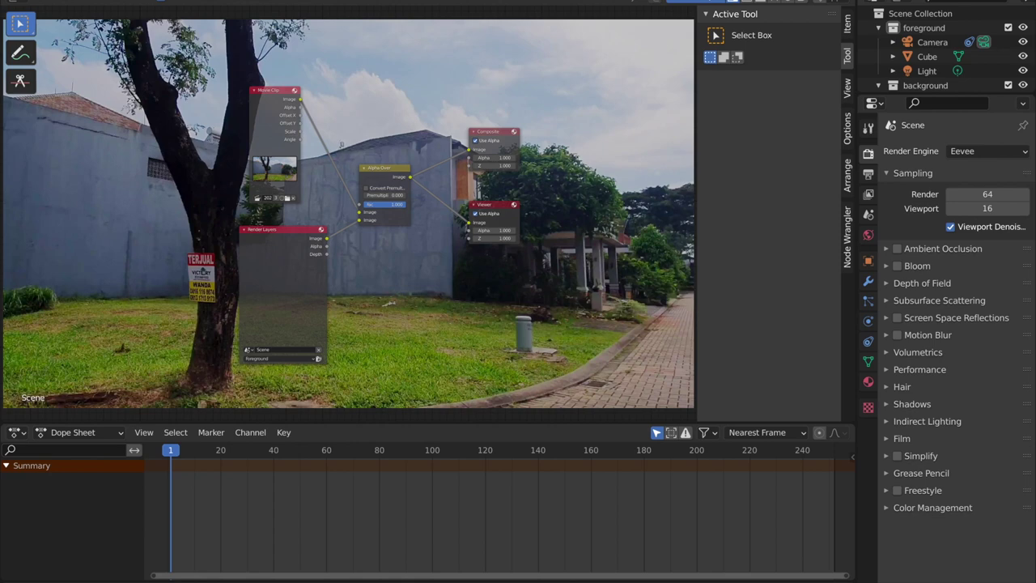
Return to the 3D layout and show the scene's render properties in a wider properties area.
left_click(457, 2)
scroll(416, 293, "down", 4)
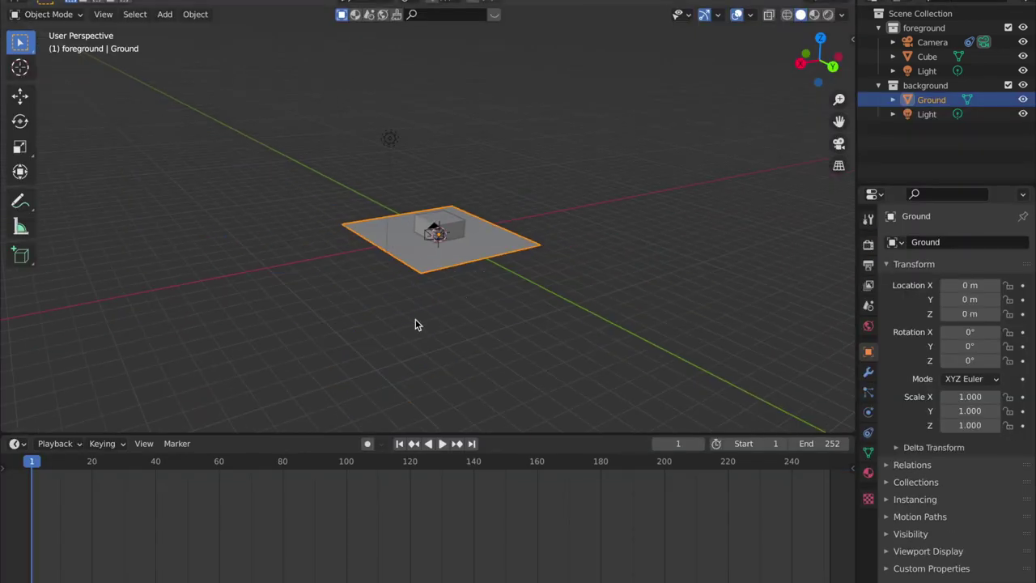
middle_click_drag(447, 271, 425, 216)
left_click(443, 230)
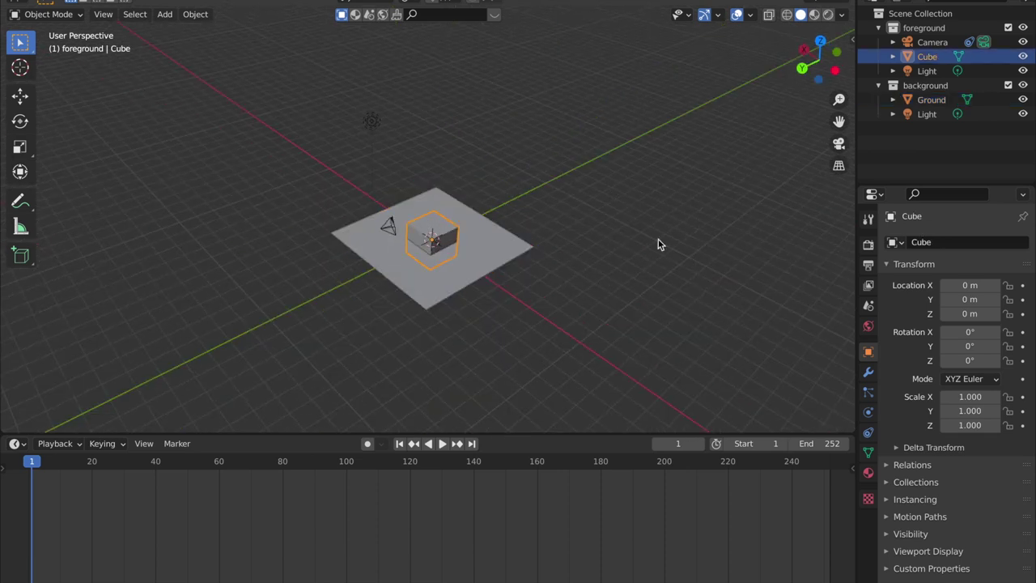
left_click_drag(850, 243, 789, 240)
left_click_drag(857, 205, 541, 222)
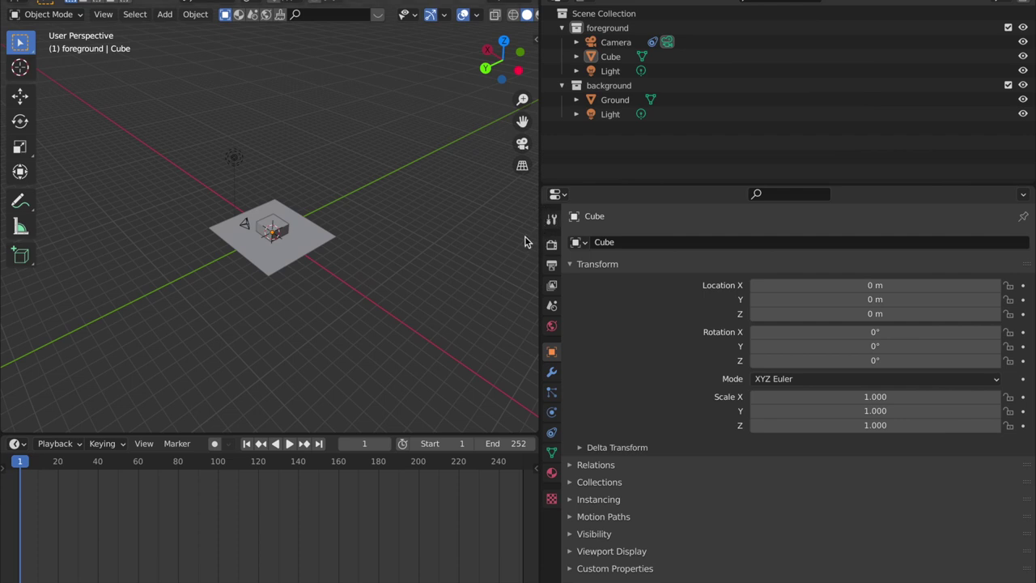
left_click(550, 220)
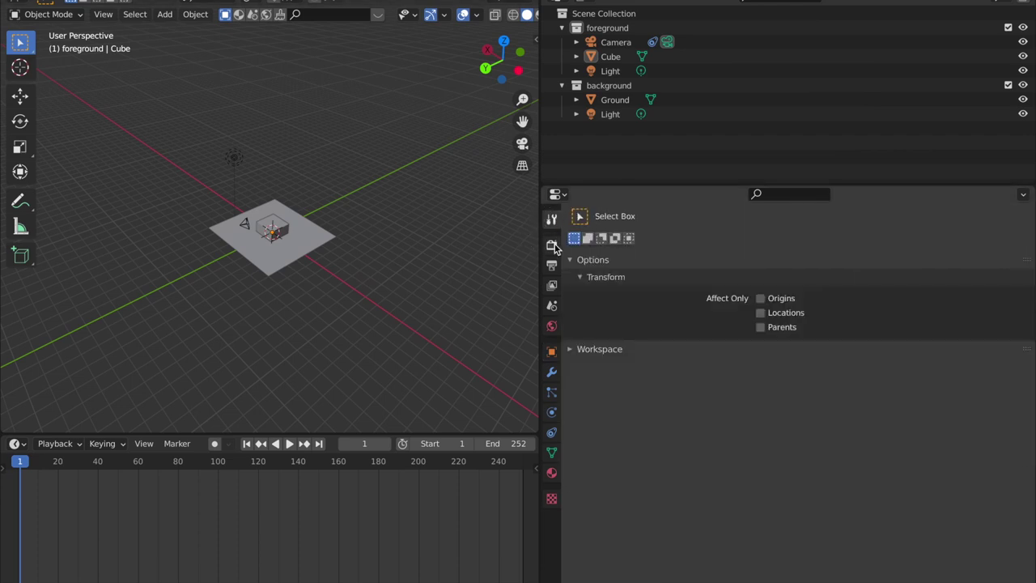
left_click(552, 245)
left_click_drag(541, 202, 719, 220)
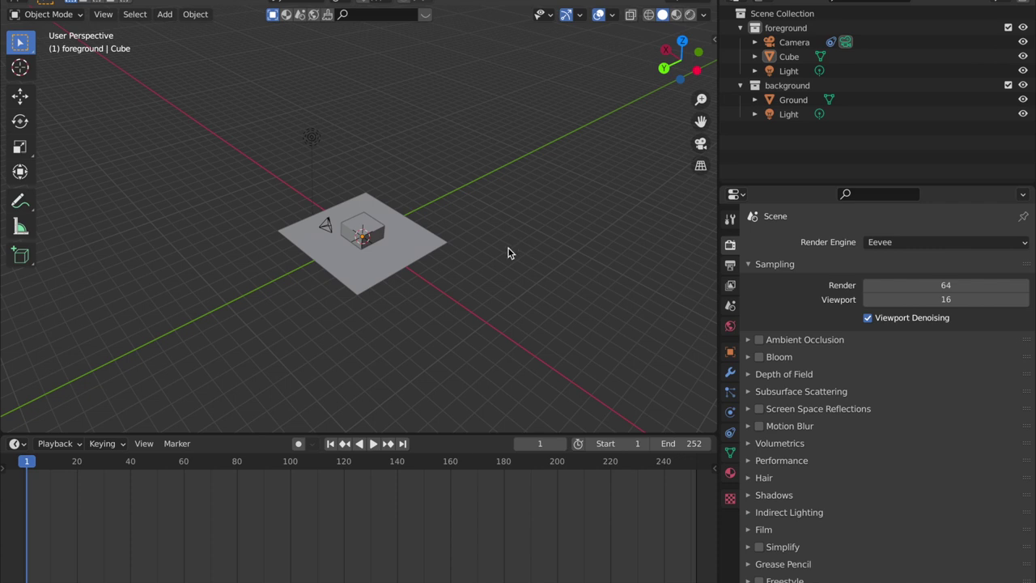
Select the cube in the middle of the ground plane and delete it.
scroll(424, 267, "up", 7)
middle_click_drag(404, 291, 384, 237)
left_click(386, 240)
scroll(406, 263, "up", 1)
scroll(425, 239, "up", 4)
scroll(470, 248, "down", 12)
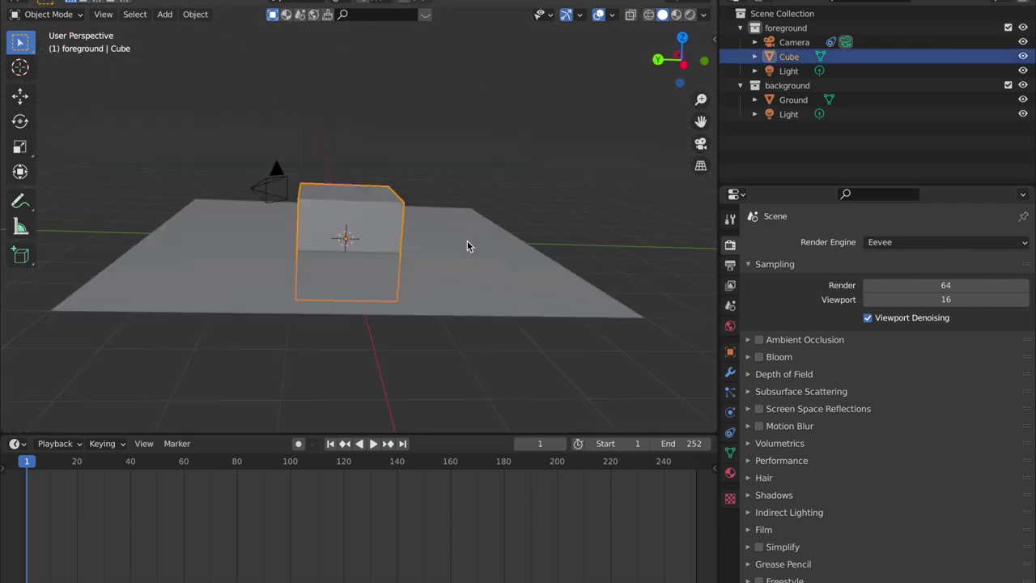
left_click(688, 65)
middle_click_drag(428, 240, 423, 277)
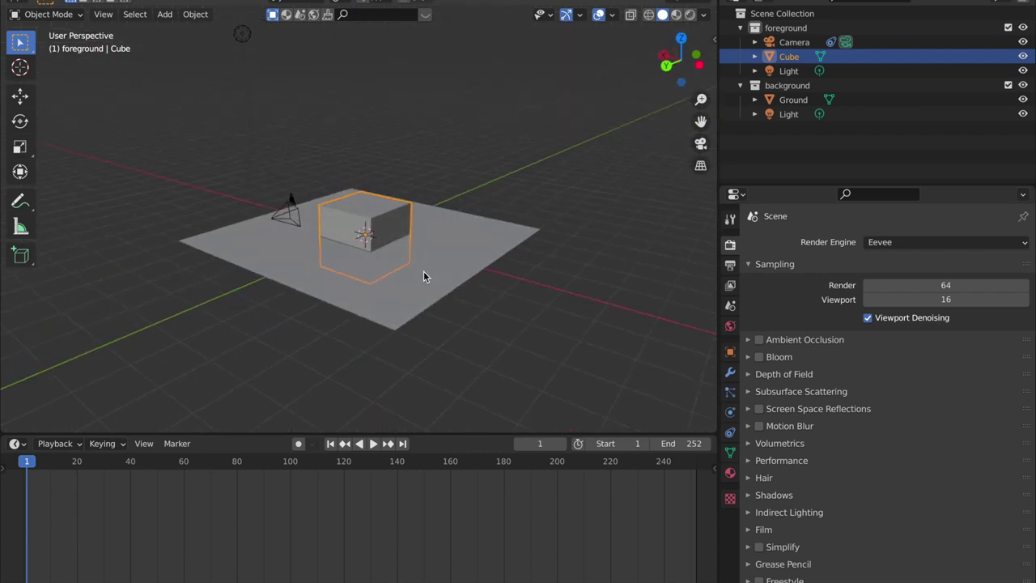
scroll(423, 275, "up", 3)
key("x")
left_click(427, 271)
Try scaling the ground plane up by about 1.6, undo the scaling and deselect the plane.
middle_click_drag(289, 250, 403, 281)
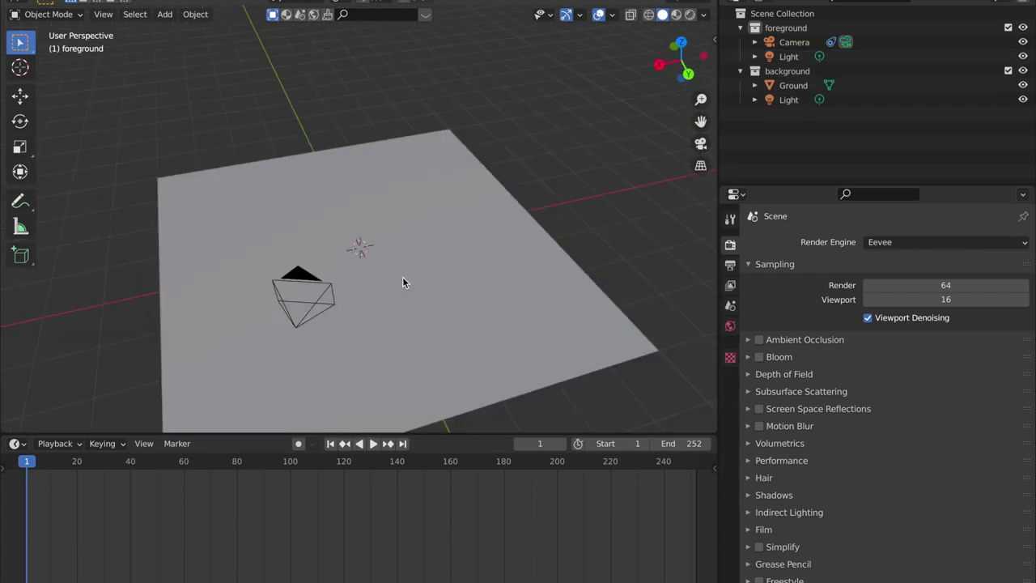
left_click(403, 281)
scroll(437, 290, "down", 3)
key("s")
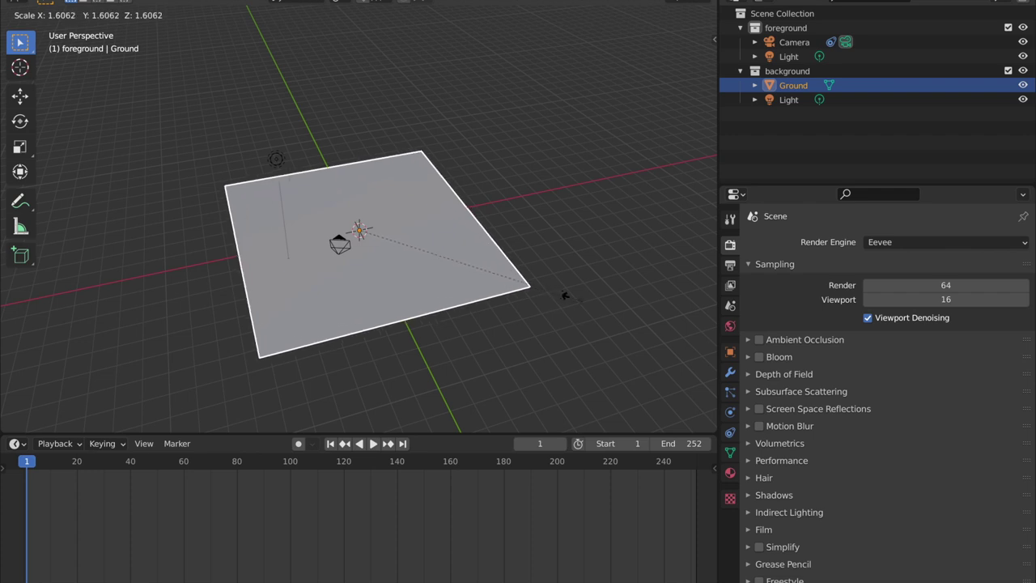
left_click(565, 295)
left_click(634, 181)
key("ctrl+z")
key("ctrl+z")
left_click(282, 105)
Start a Collada (.dae) import and browse the Downloads folder.
middle_click_drag(324, 170, 395, 206)
scroll(429, 228, "down", 4)
scroll(397, 221, "up", 7)
scroll(260, 203, "up", 5)
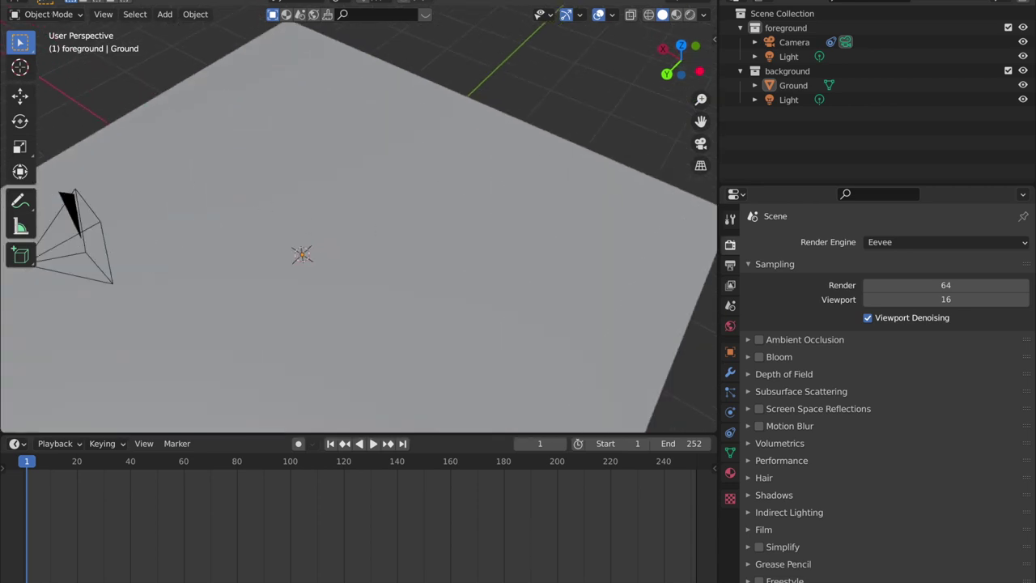
left_click(32, 2)
mouse_move(86, 170)
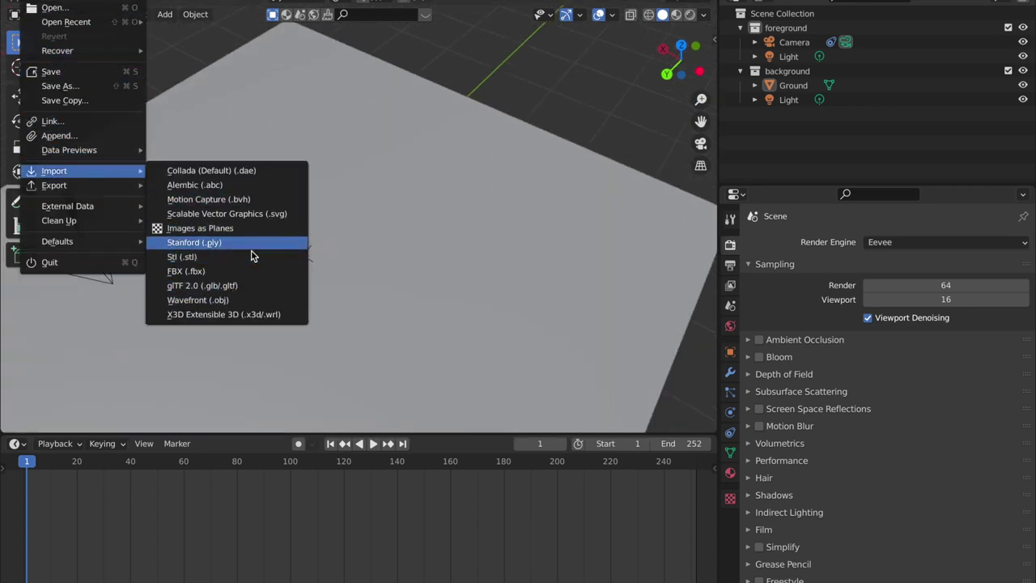
left_click(283, 170)
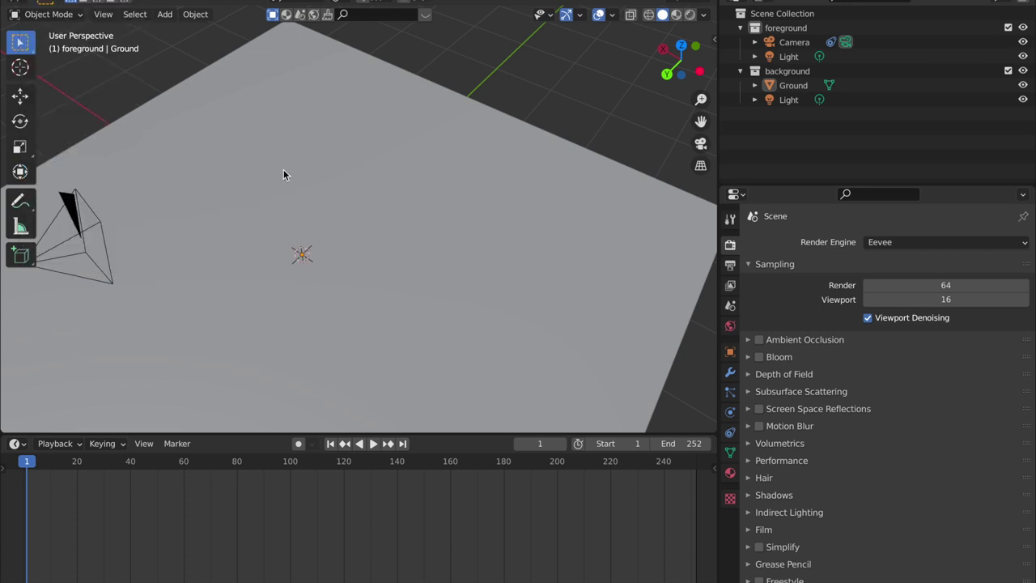
left_click(273, 273)
scroll(567, 243, "down", 2)
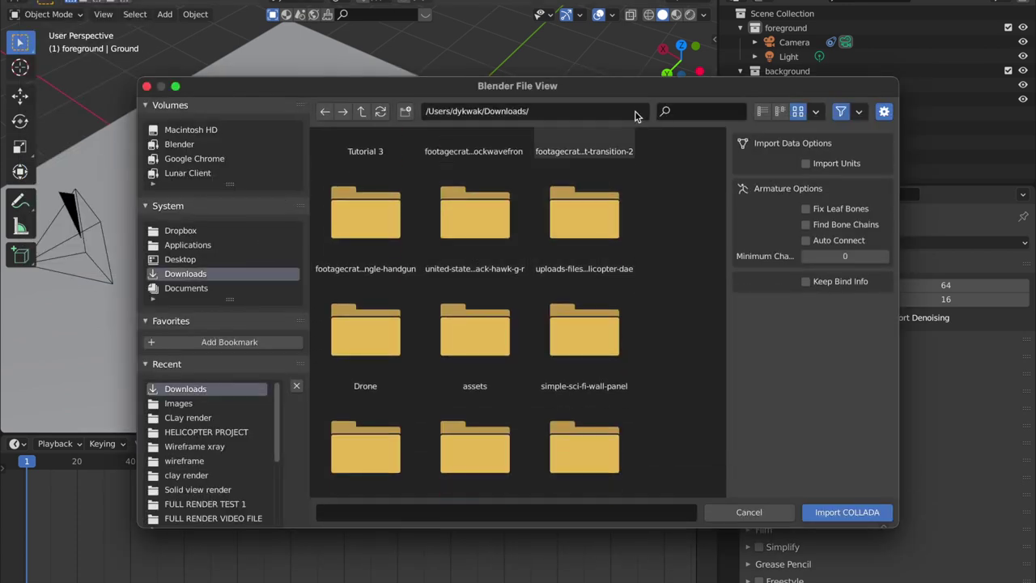
Search the folder for "HELI" and try to import uh-60-blackhawk-helicopter.dae from the helicopter-dae folder.
left_click(665, 111)
type("HELI")
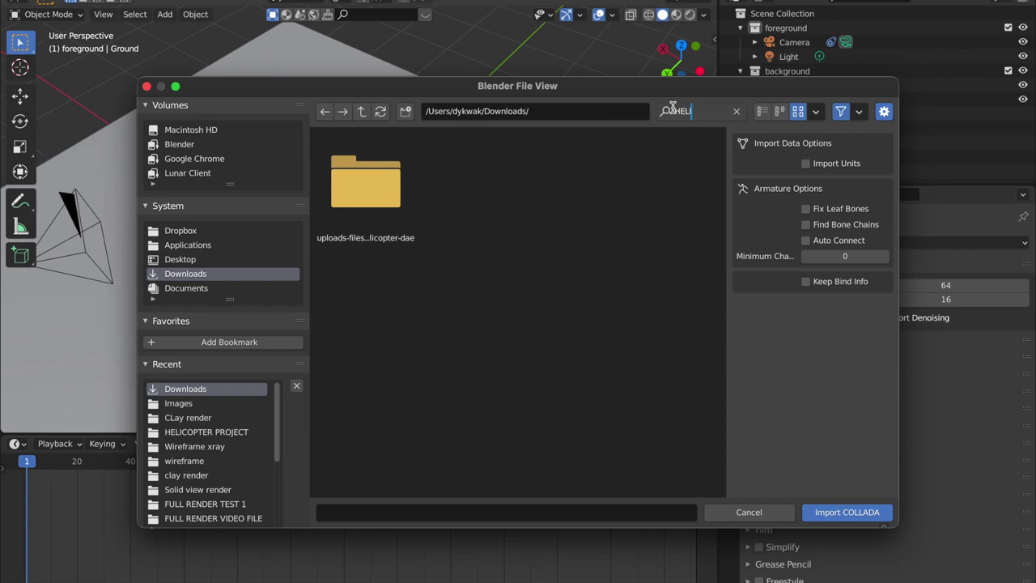
key("Return")
double_click(400, 183)
left_click(366, 185)
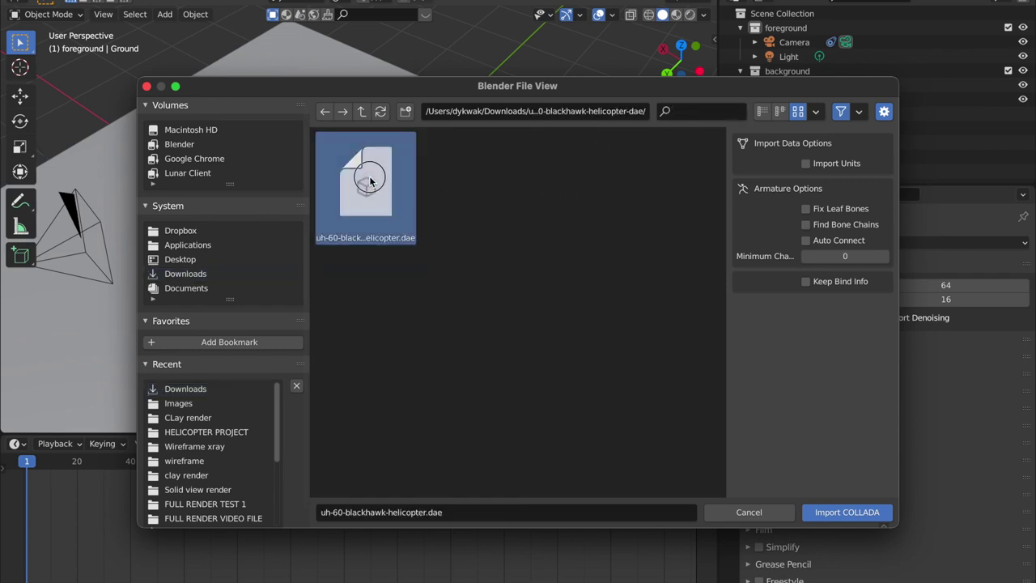
left_click(844, 510)
Look over the scene around the ground plane for the imported helicopter, then clear the selection.
scroll(491, 280, "down", 8)
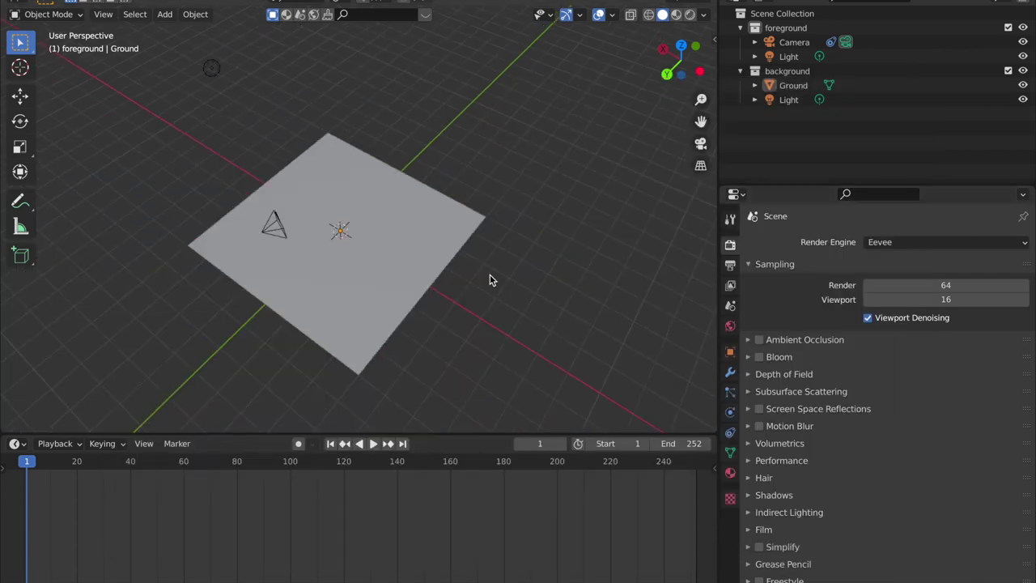
scroll(405, 256, "down", 4)
scroll(403, 261, "up", 4)
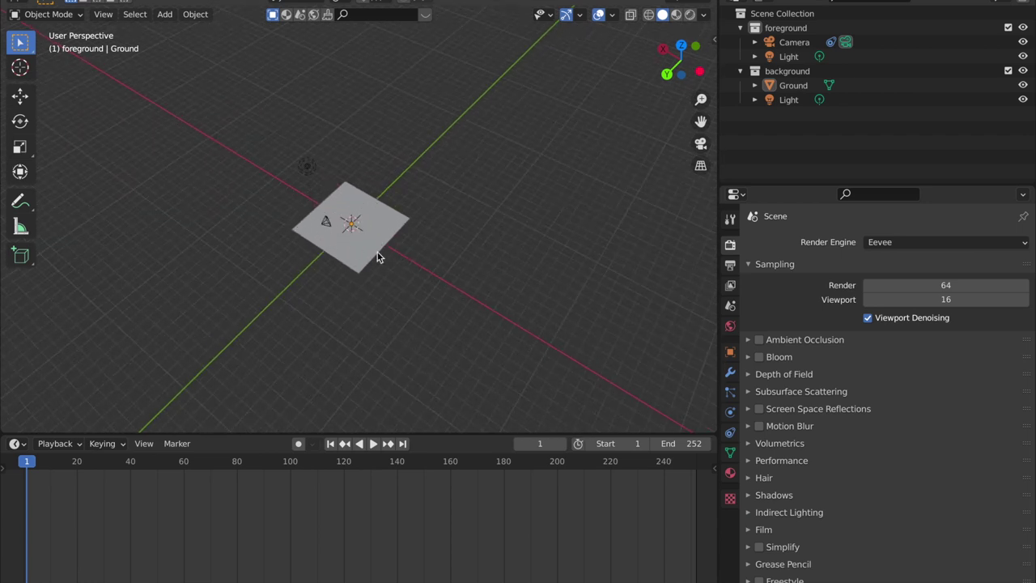
scroll(376, 255, "up", 6)
middle_click_drag(349, 301, 493, 251)
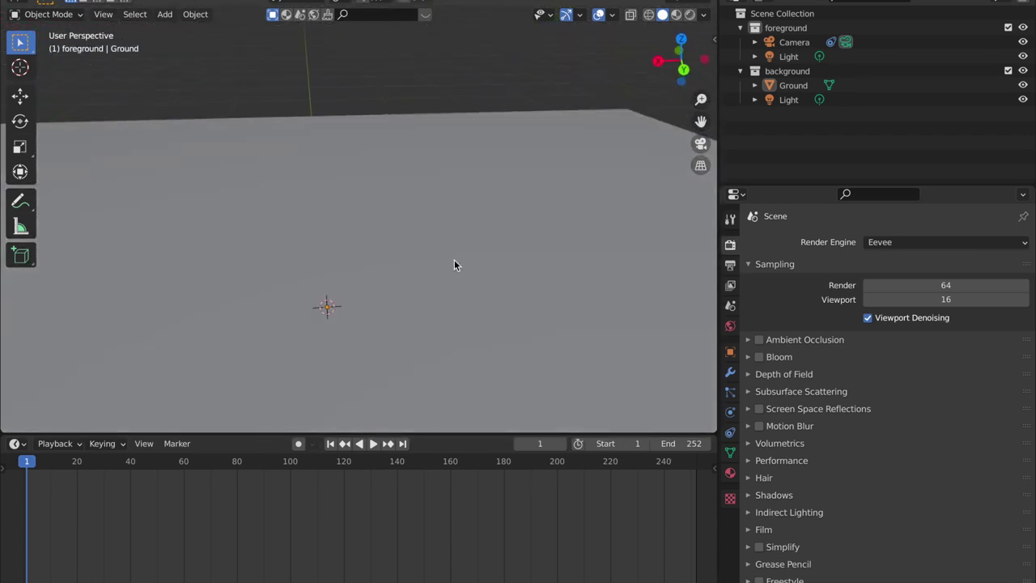
scroll(469, 252, "down", 5)
left_click(431, 233)
scroll(518, 255, "down", 2)
middle_click_drag(529, 256, 486, 310)
key("q")
left_click(568, 245)
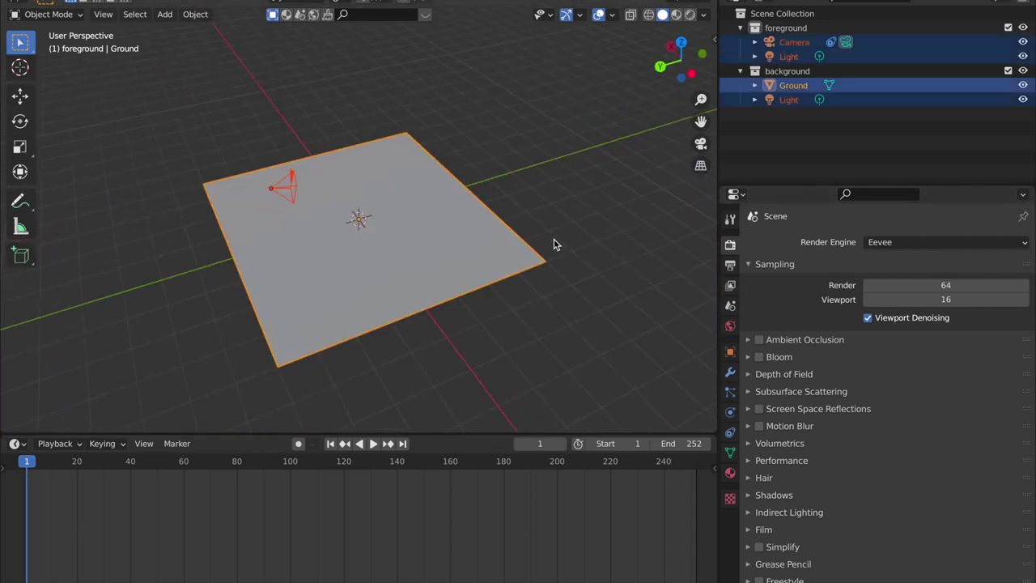
key("a")
key("alt+a")
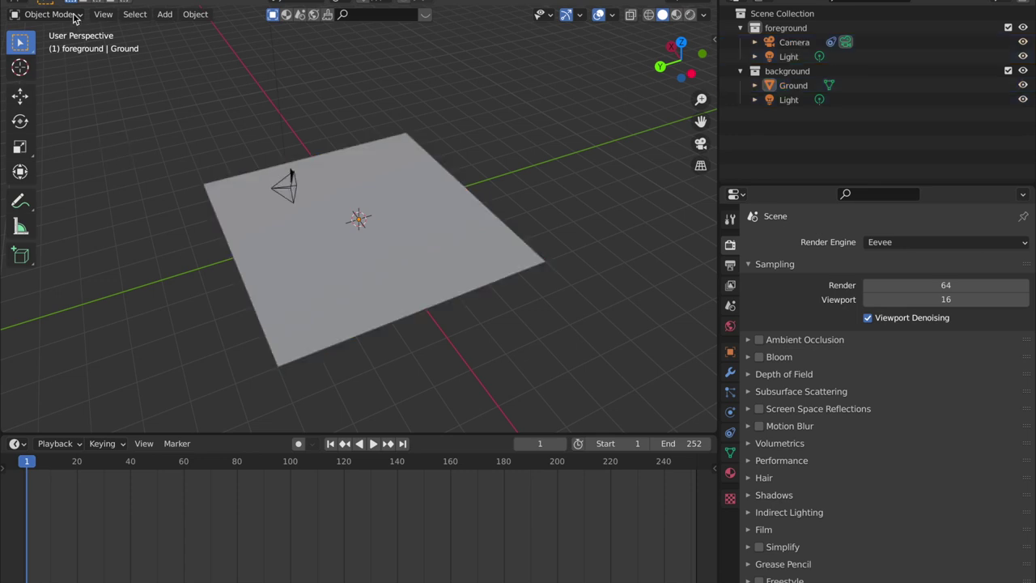
left_click(32, 1)
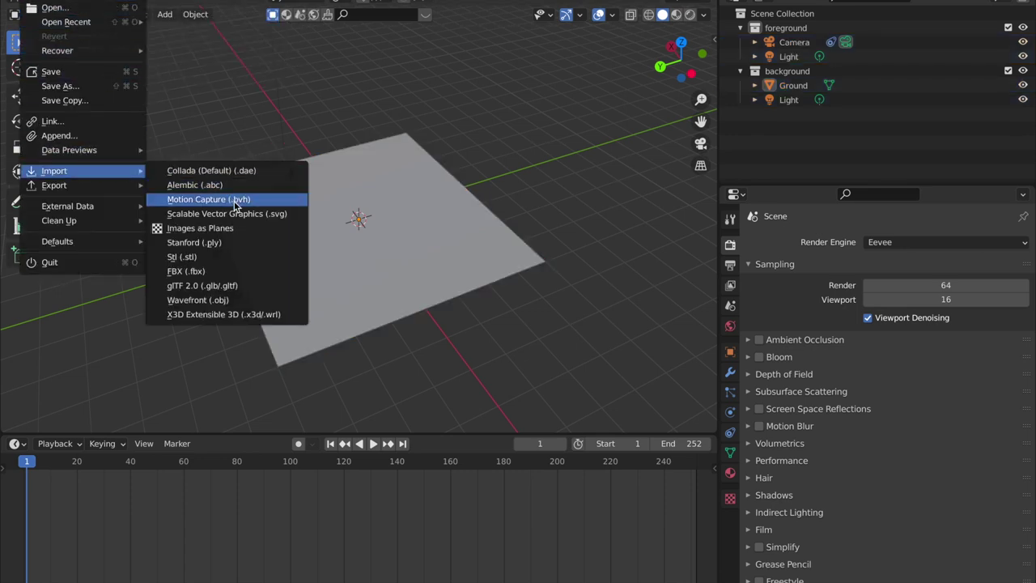
left_click(112, 122)
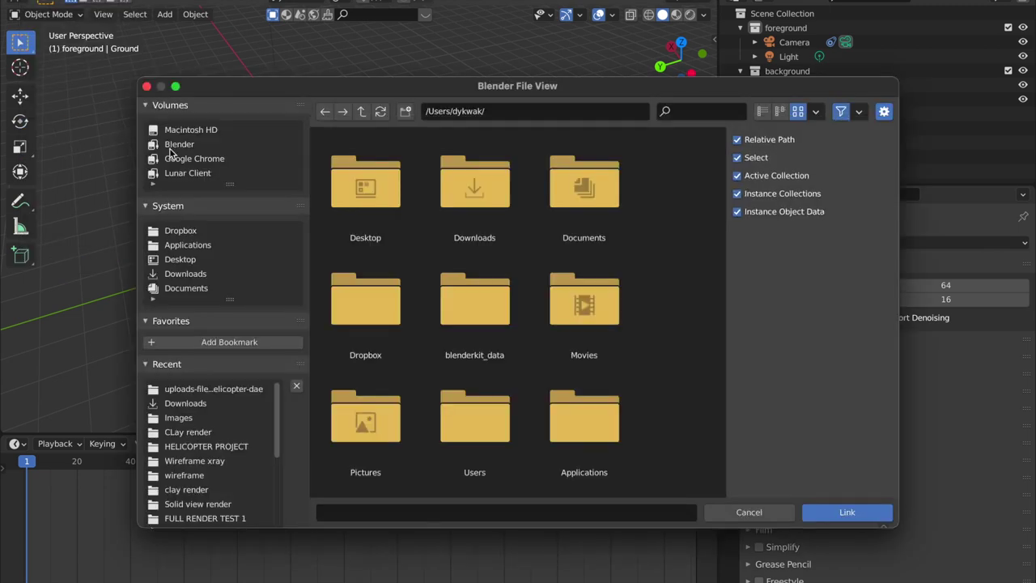
left_click(146, 87)
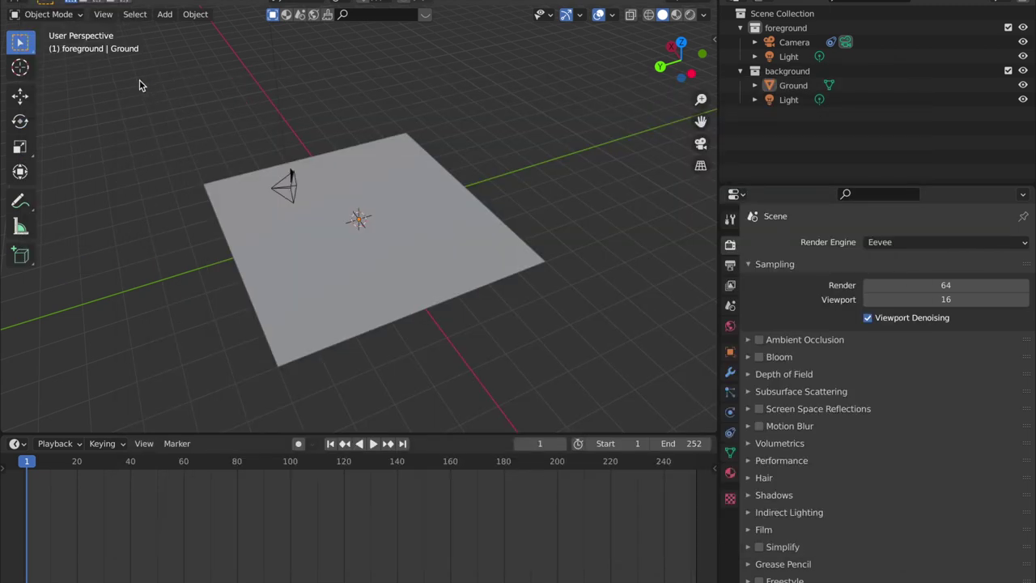
Start an Append operation and open the file helicopter. testblend.blend from the Desktop folder.
left_click(48, 3)
left_click(80, 133)
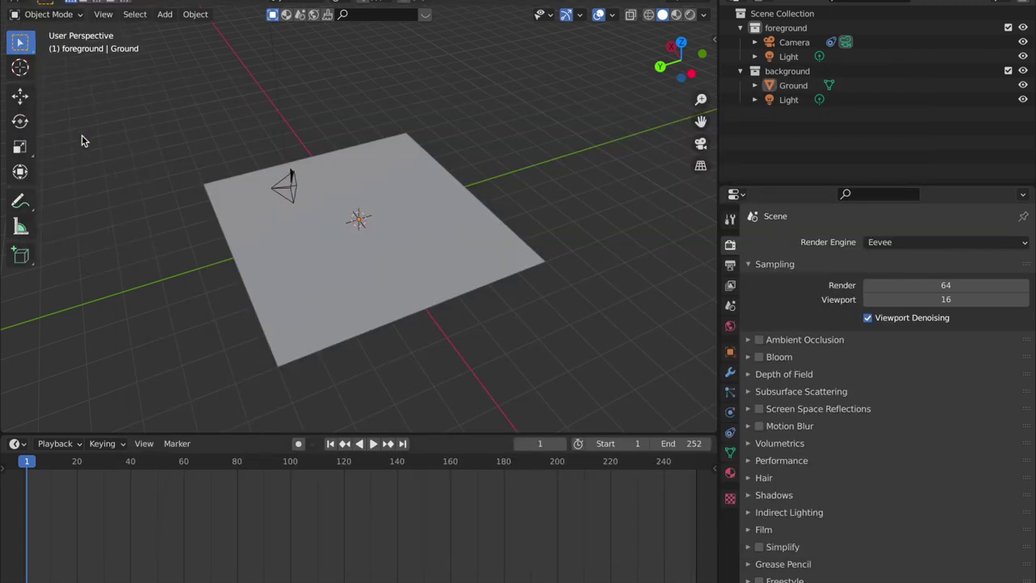
scroll(404, 267, "down", 3)
scroll(291, 257, "down", 4)
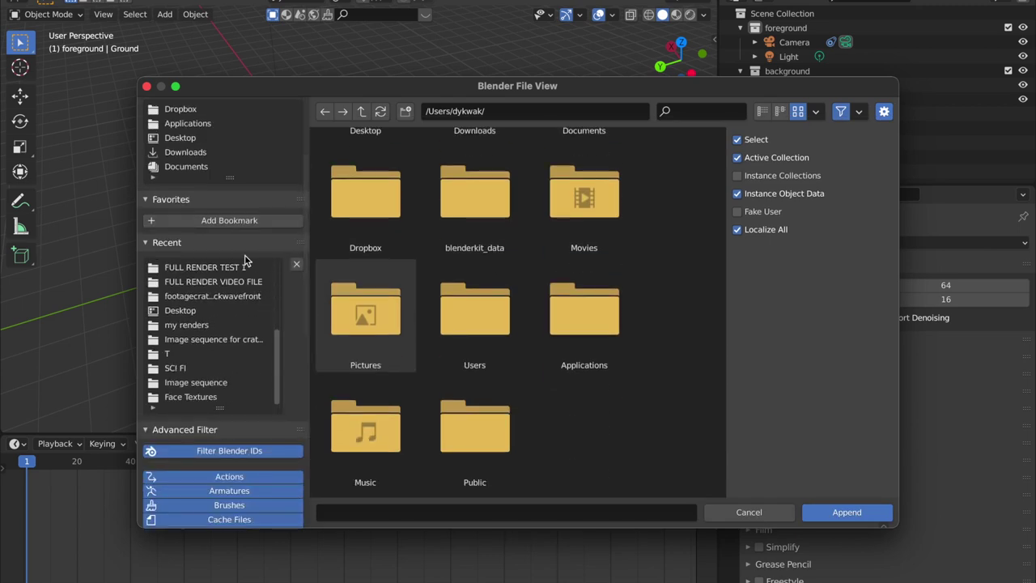
scroll(291, 258, "up", 4)
scroll(374, 321, "up", 3)
left_click(221, 275)
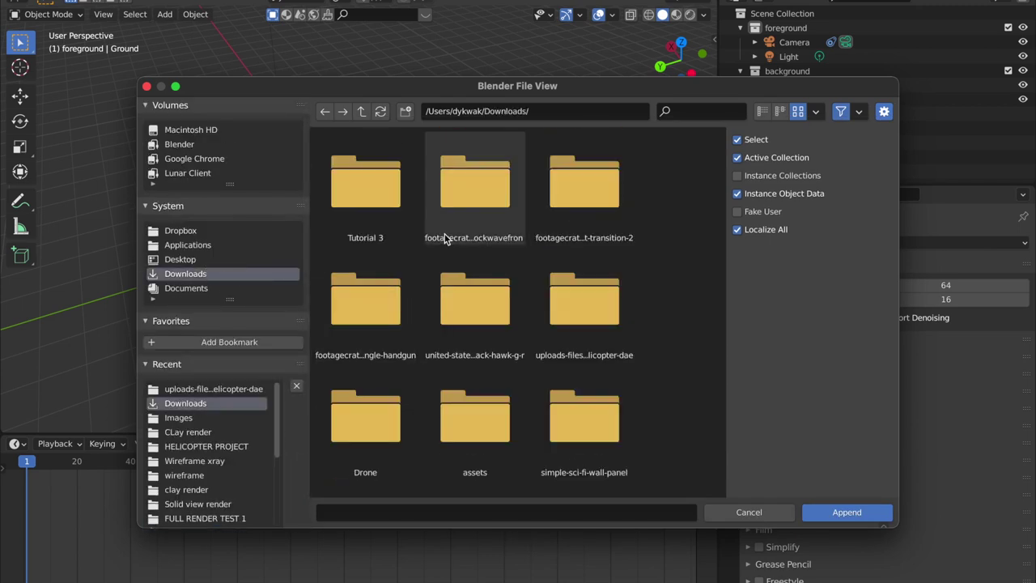
left_click(230, 259)
scroll(488, 277, "down", 2)
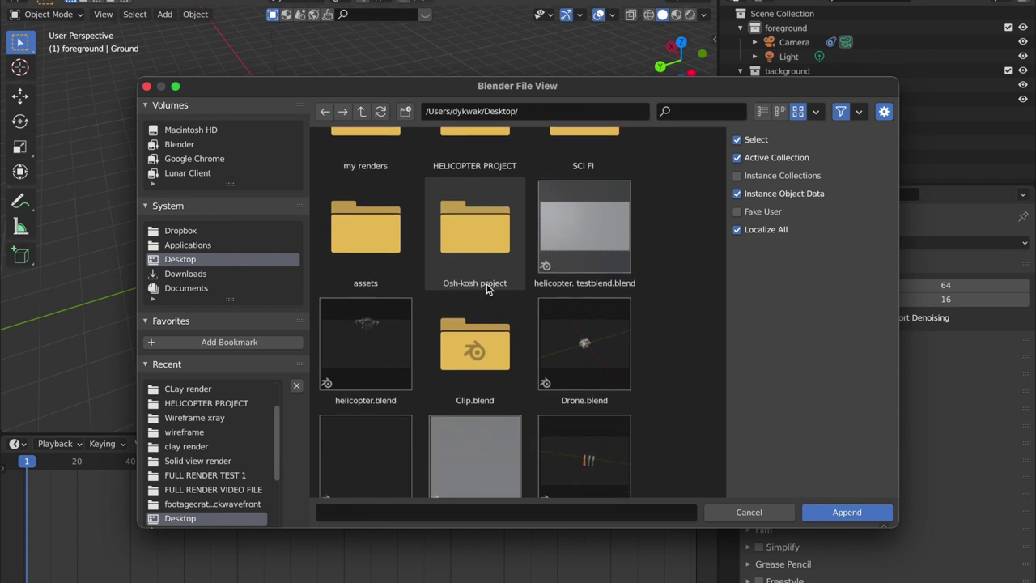
double_click(588, 257)
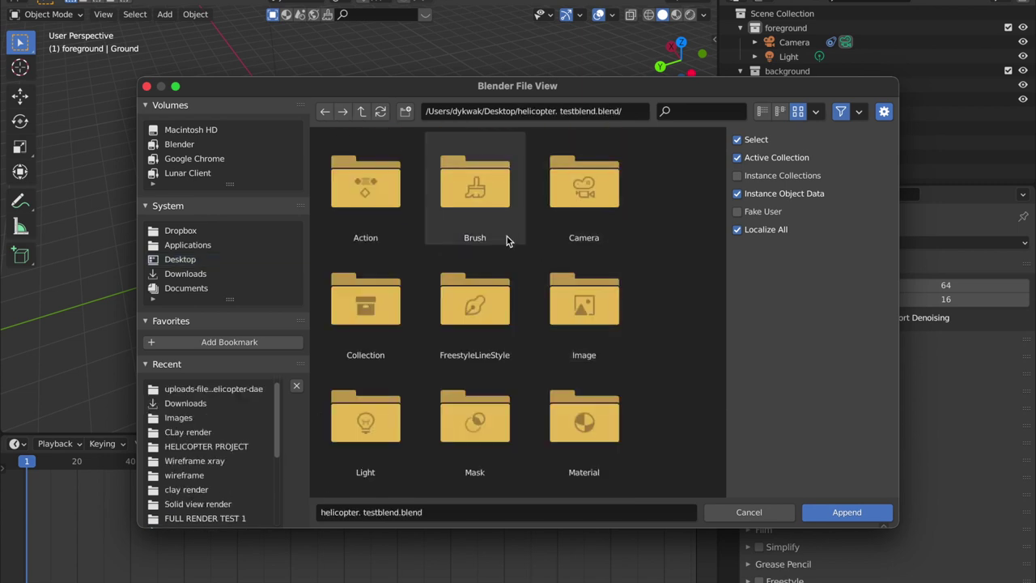
Append the HELICOPTER collection from the blend file's collections into the scene.
double_click(399, 302)
left_click(405, 285)
left_click(481, 231)
left_click(858, 512)
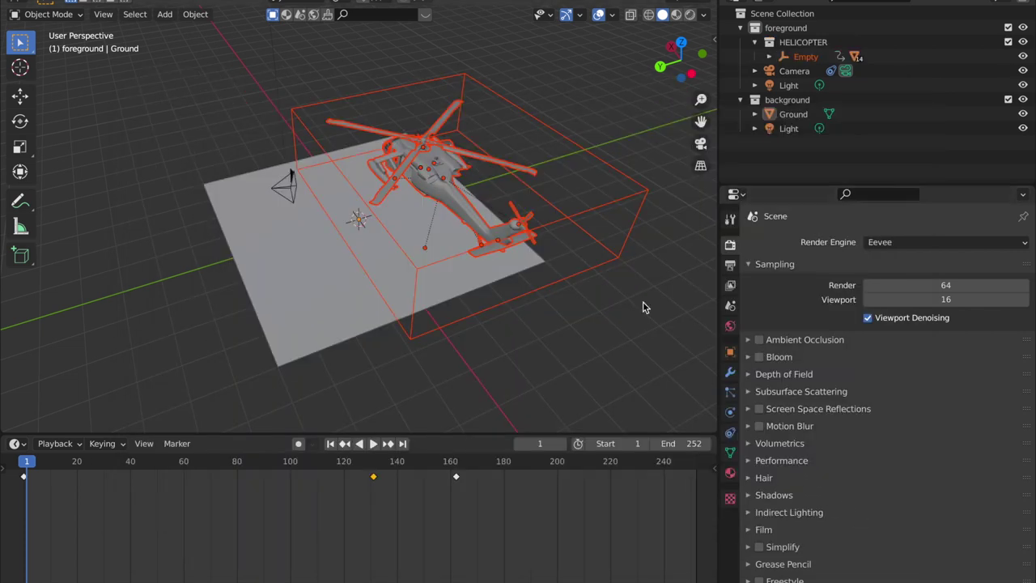
Delete the appended helicopter's animation keyframes and deselect everything.
middle_click_drag(505, 257, 630, 249)
middle_click_drag(566, 248, 501, 285, "shift")
key("x")
left_click(510, 494)
left_click(523, 288)
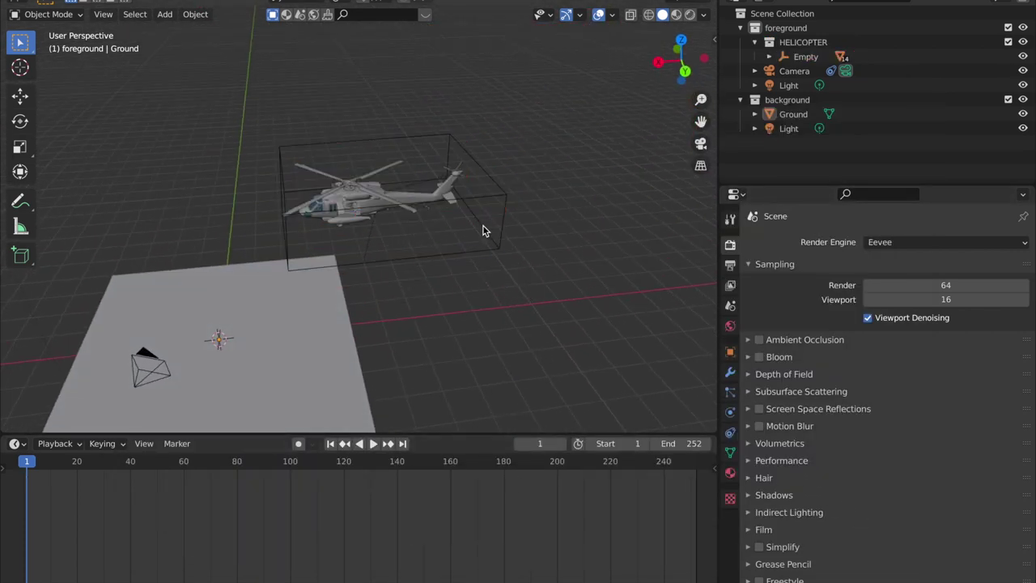
Select the helicopter's parent empty and, in top view, move it to just outside the ground plane's lower-left corner.
middle_click_drag(481, 182, 404, 285)
scroll(495, 246, "down", 4)
left_click(411, 262)
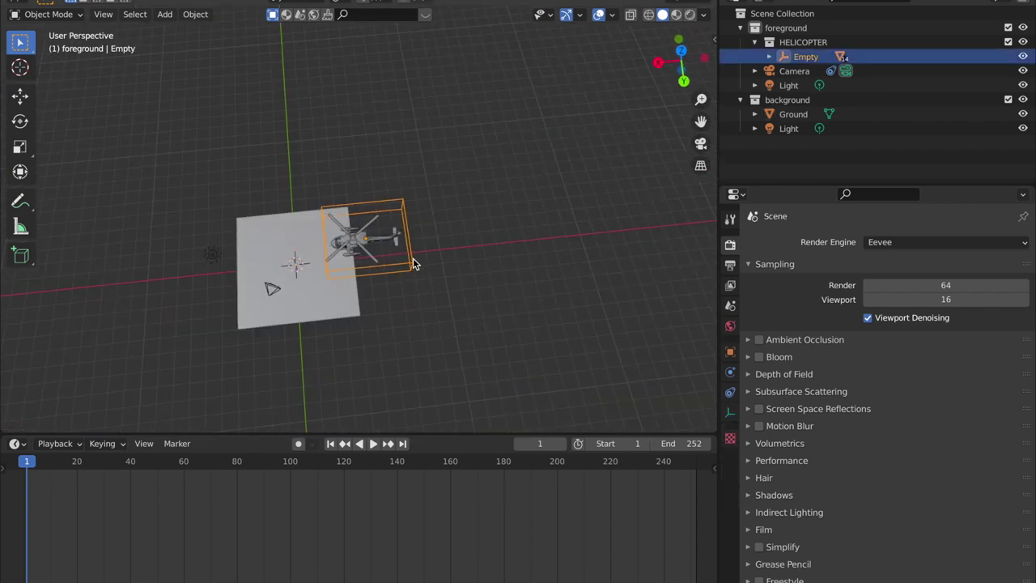
left_click(680, 51)
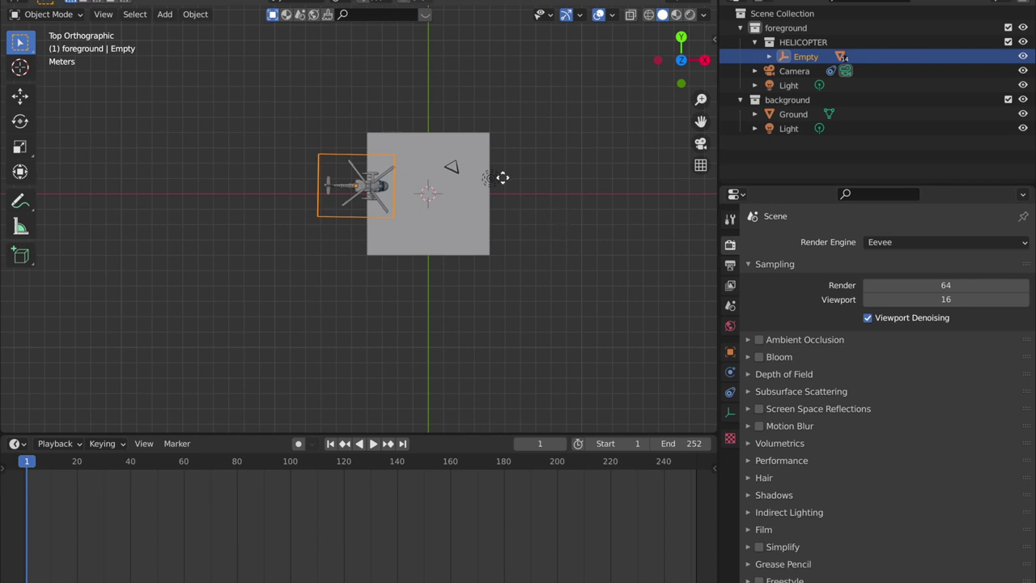
key("g")
left_click(531, 266)
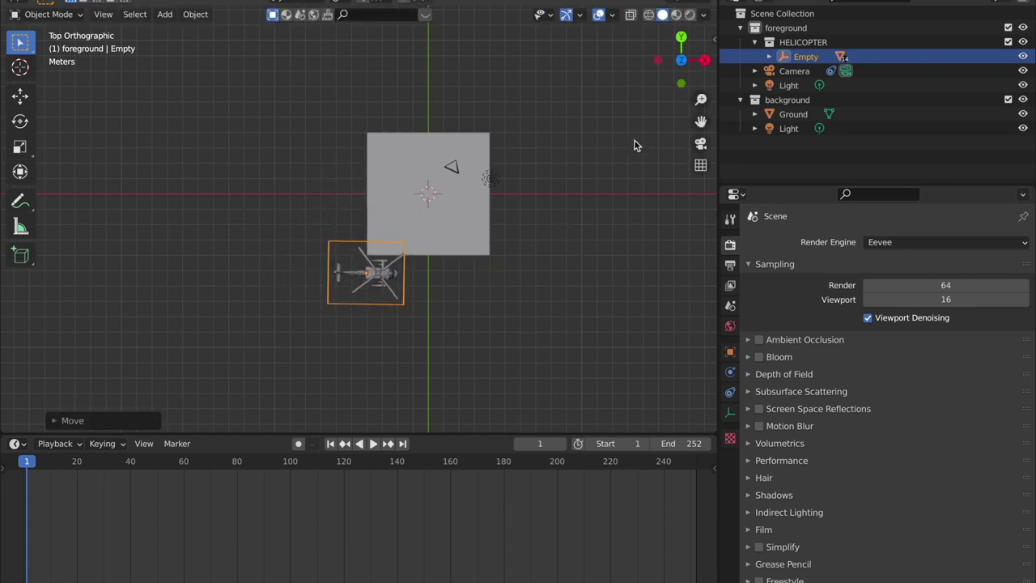
In camera view, lower the helicopter by about 2 m into the footage's sky and scale it up by about 1.43.
left_click(700, 146)
key("g")
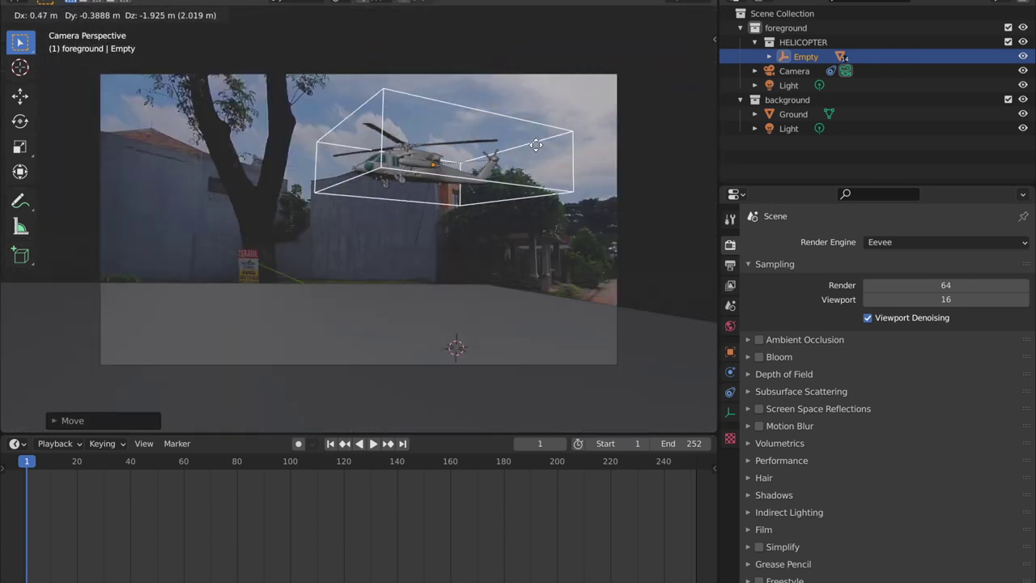
left_click(526, 141)
key("s")
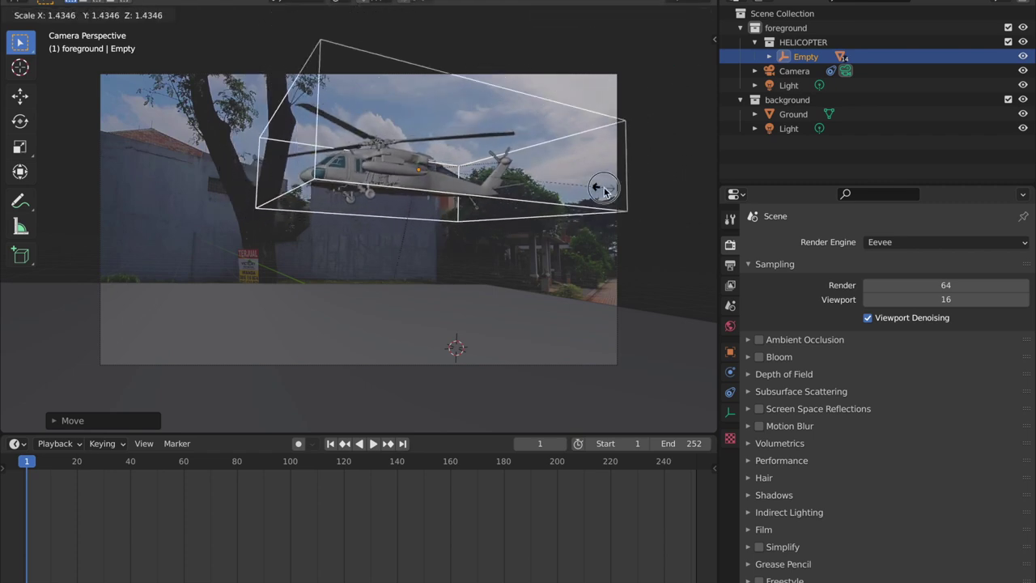
left_click(605, 190)
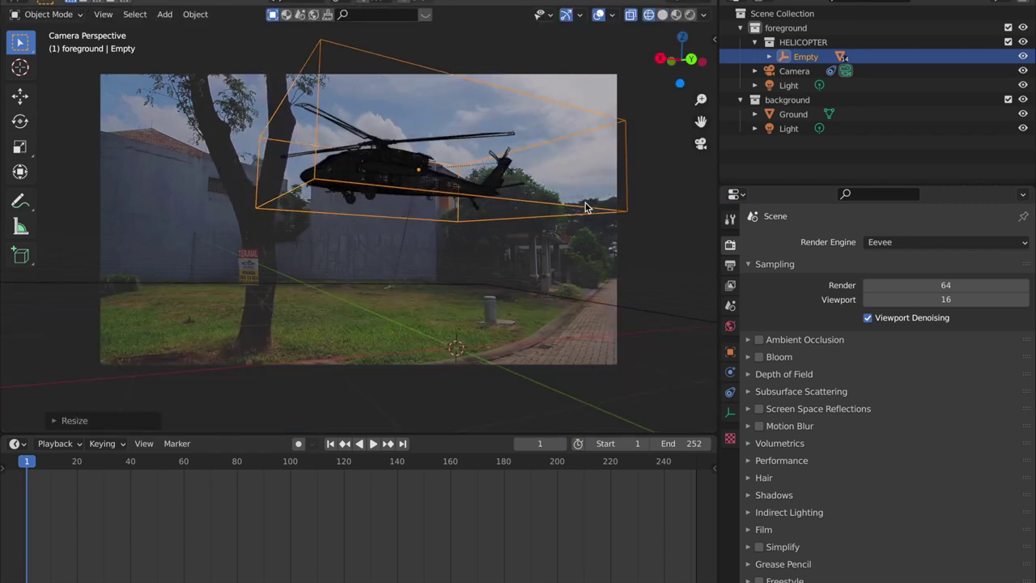
Nudge the helicopter slightly upward and rotate it about the global Z axis so its nose points diagonally towards the camera.
key("g")
left_click(583, 197)
key("s")
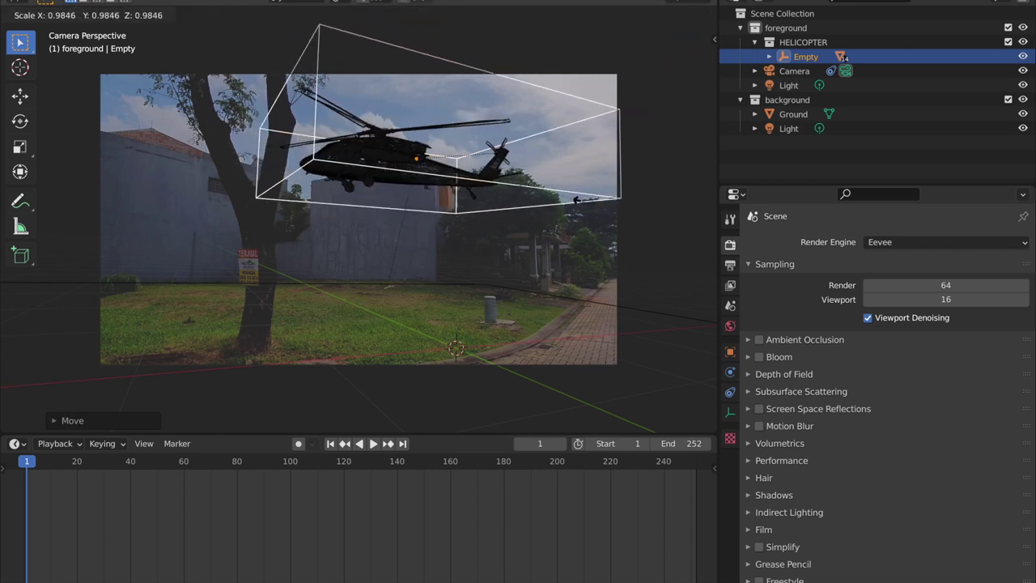
key("r")
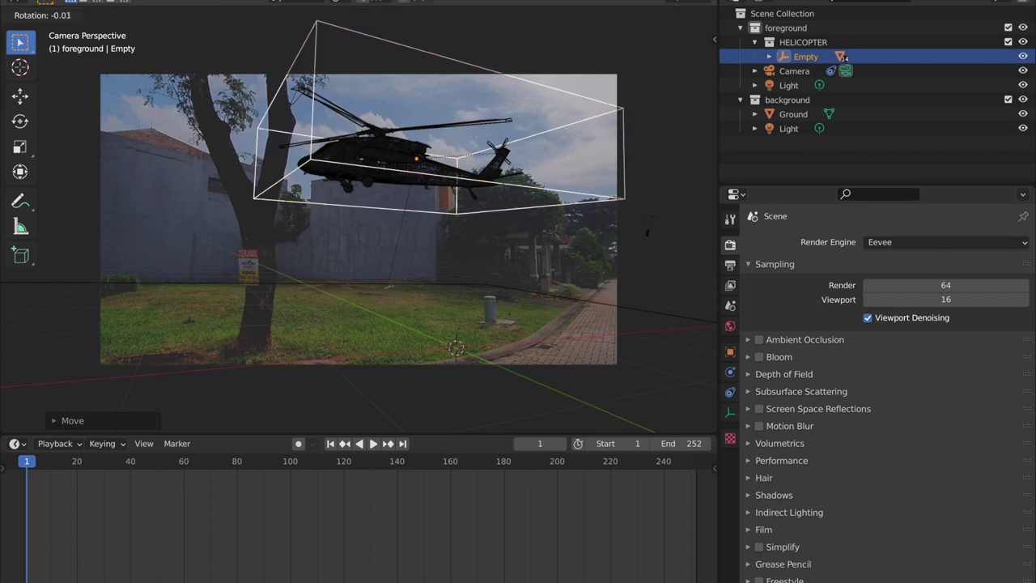
key("z")
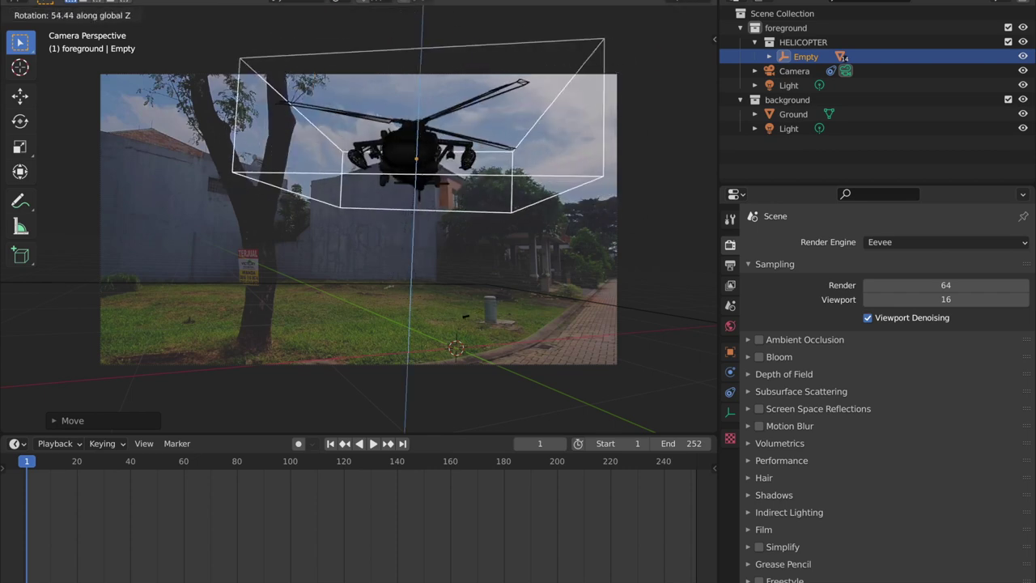
left_click(531, 324)
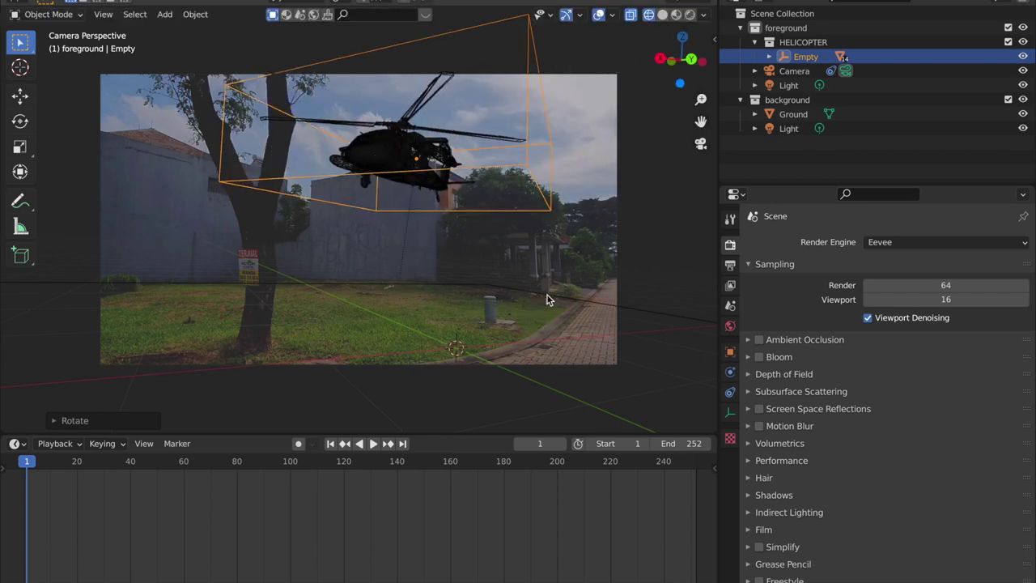
Switch to solid shading and lower the helicopter along the global Z axis to ground level.
key("g")
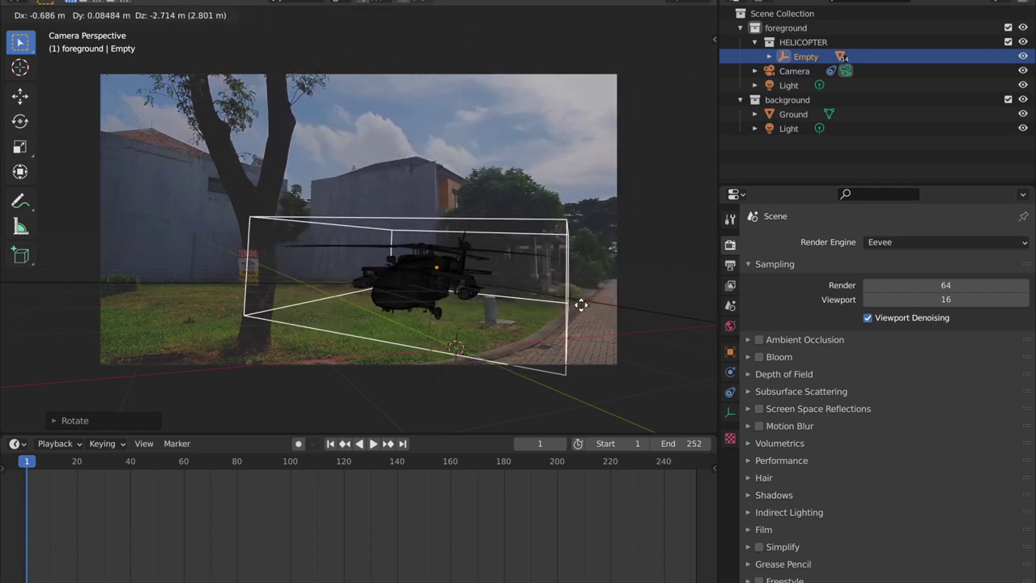
right_click(581, 309)
key("z")
left_click(608, 280)
key("g")
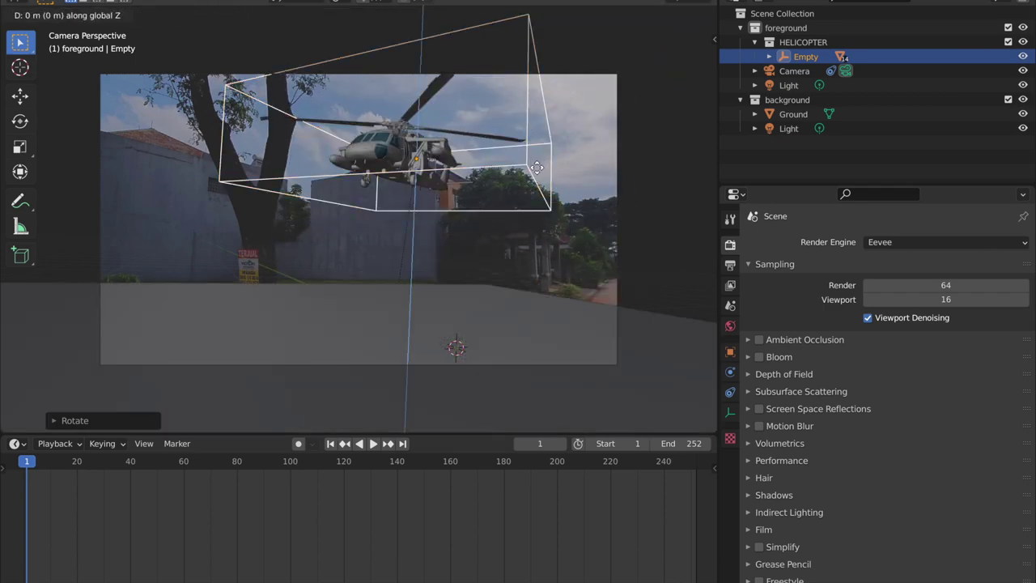
key("z")
left_click(551, 247)
Select the ground plane and scale it up until it extends well beyond the helicopter on all sides.
middle_click_drag(550, 248, 428, 333)
scroll(427, 334, "down", 5)
left_click(363, 308)
key("s")
left_click(657, 243)
key("s")
left_click(648, 278)
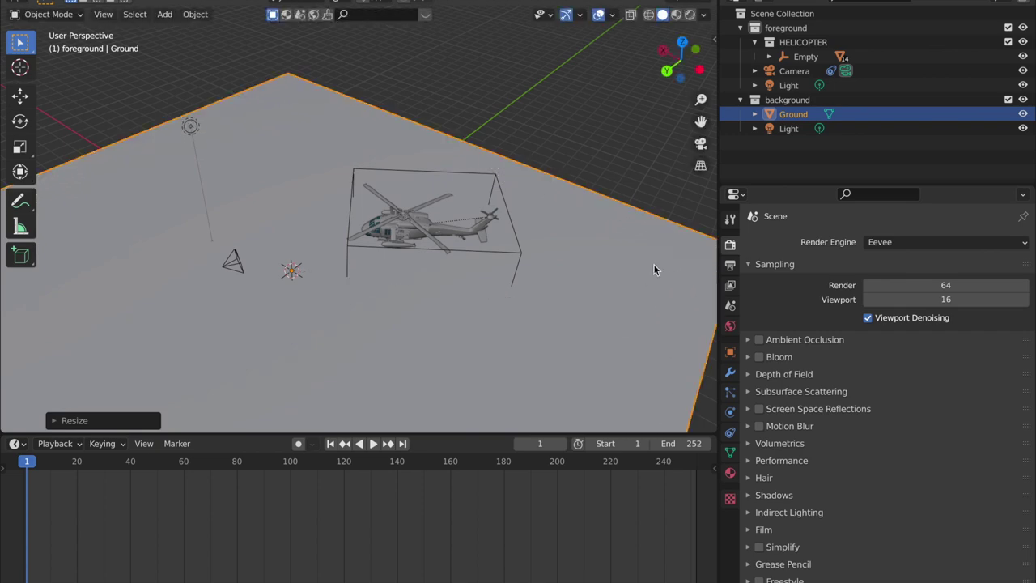
Select the helicopter's empty in camera view and raise it about 0.13 m along global Z so the wheels meet the ground.
left_click(700, 144)
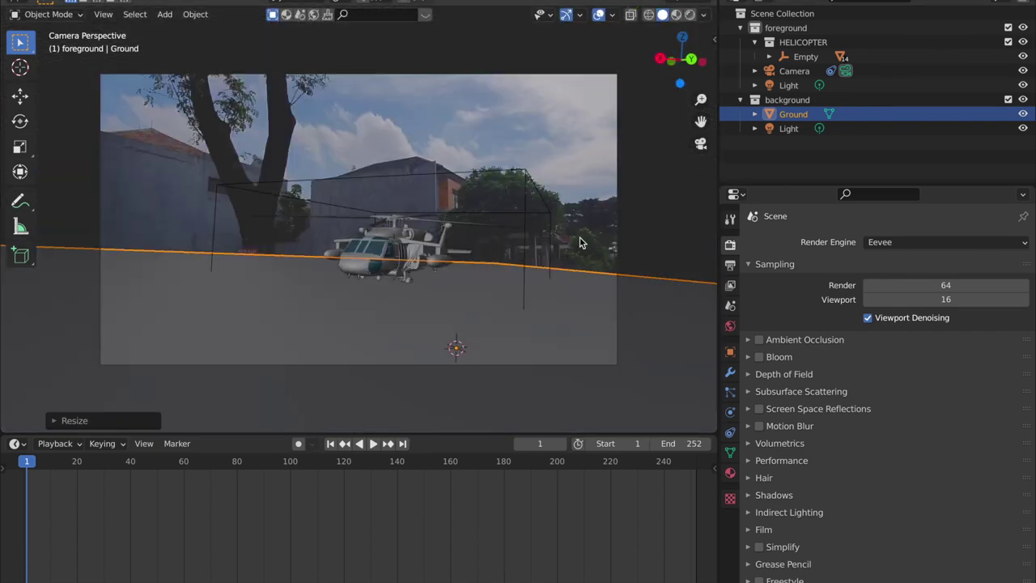
left_click(522, 198)
left_click(525, 183)
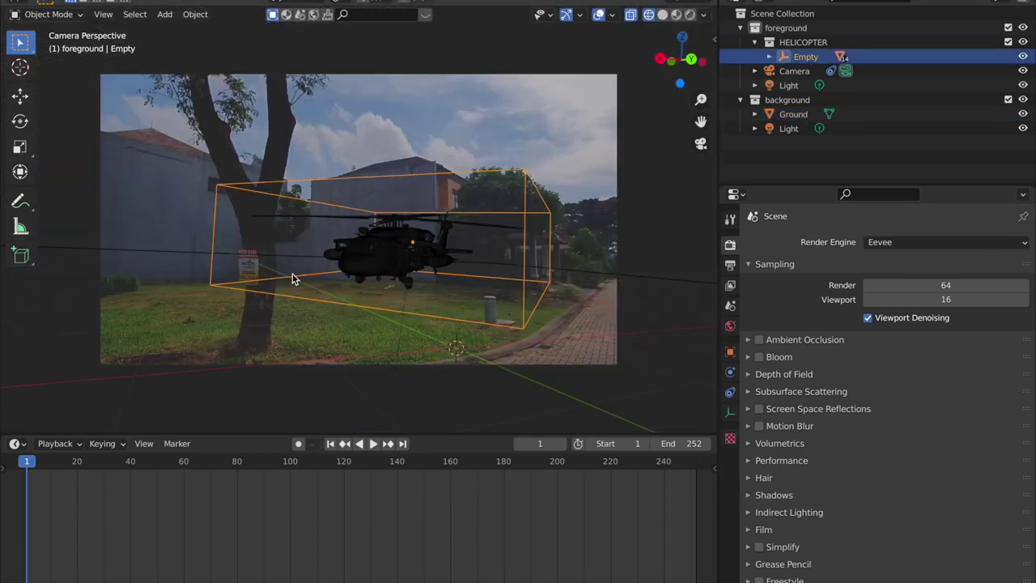
scroll(554, 304, "up", 10)
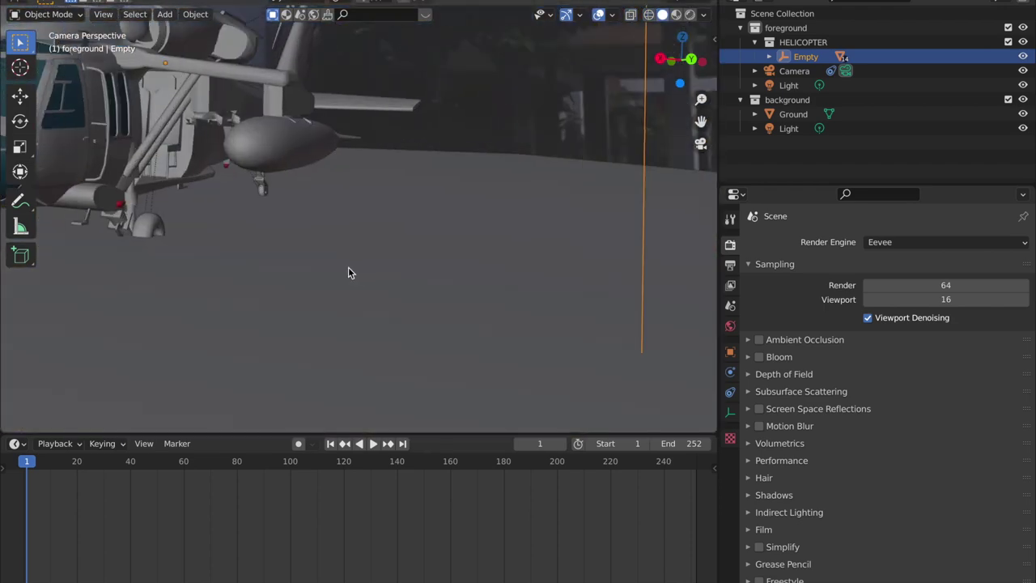
key("g")
key("z")
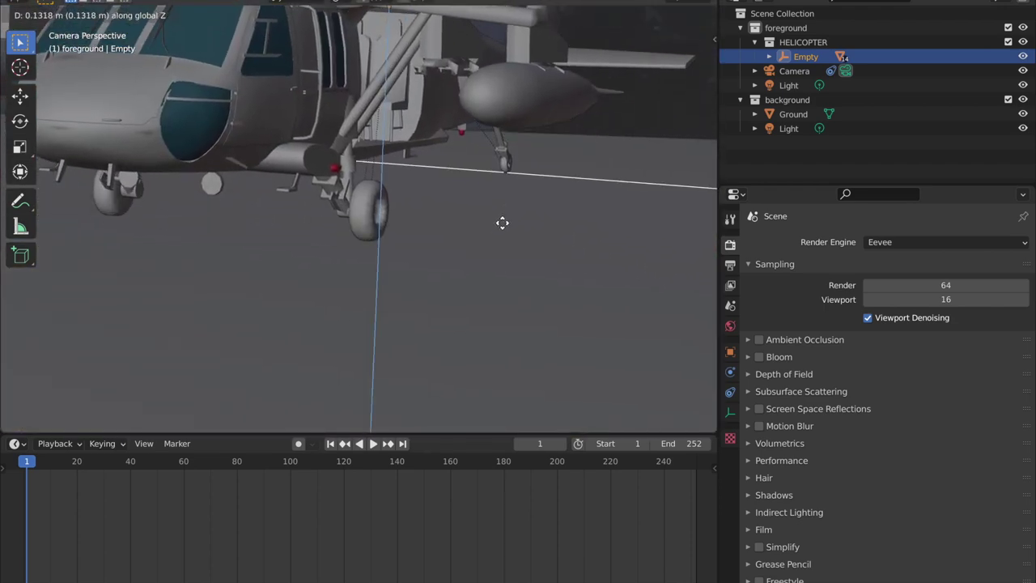
left_click(502, 223)
scroll(499, 227, "down", 8)
scroll(499, 235, "down", 5)
key("g")
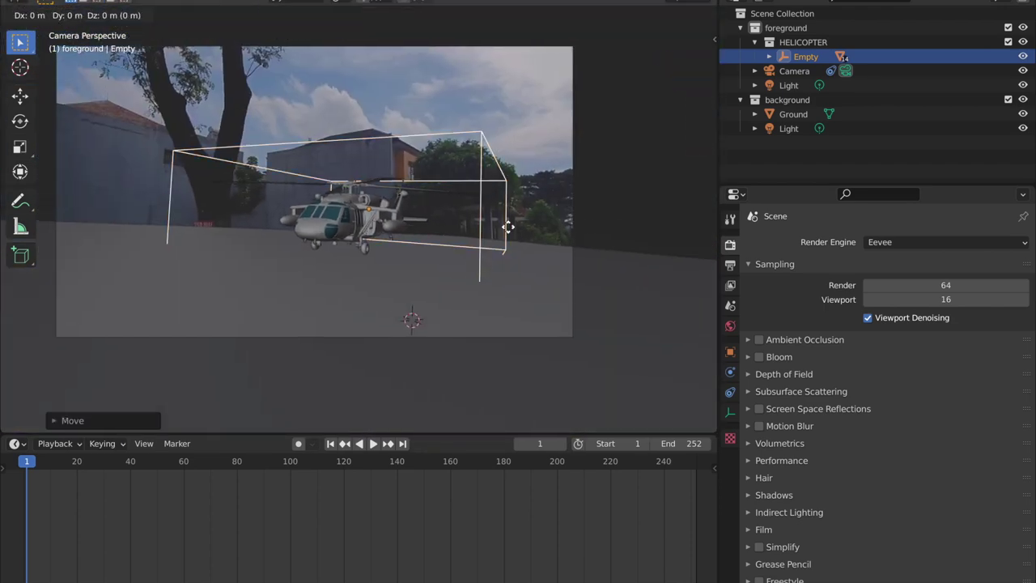
key("shift+z")
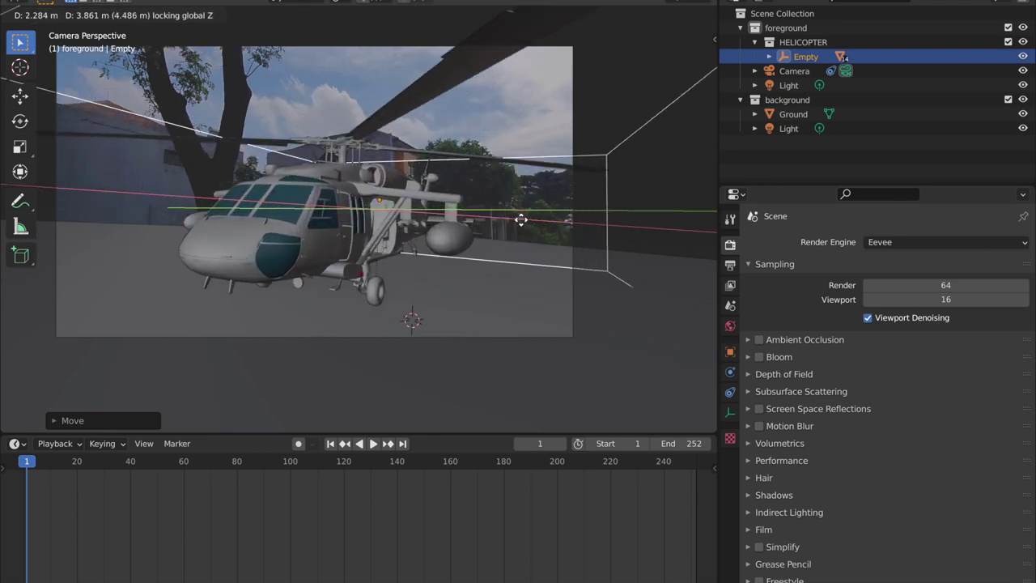
left_click(520, 223)
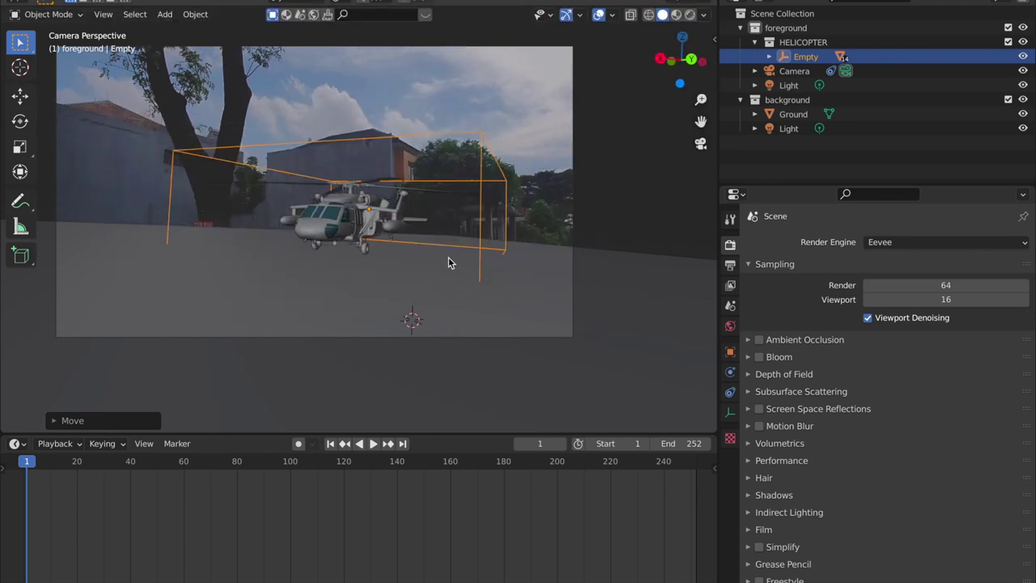
Preview the helicopter in rendered shading and return to the camera view in wireframe, with the footage showing through the ground.
key("z")
key("8")
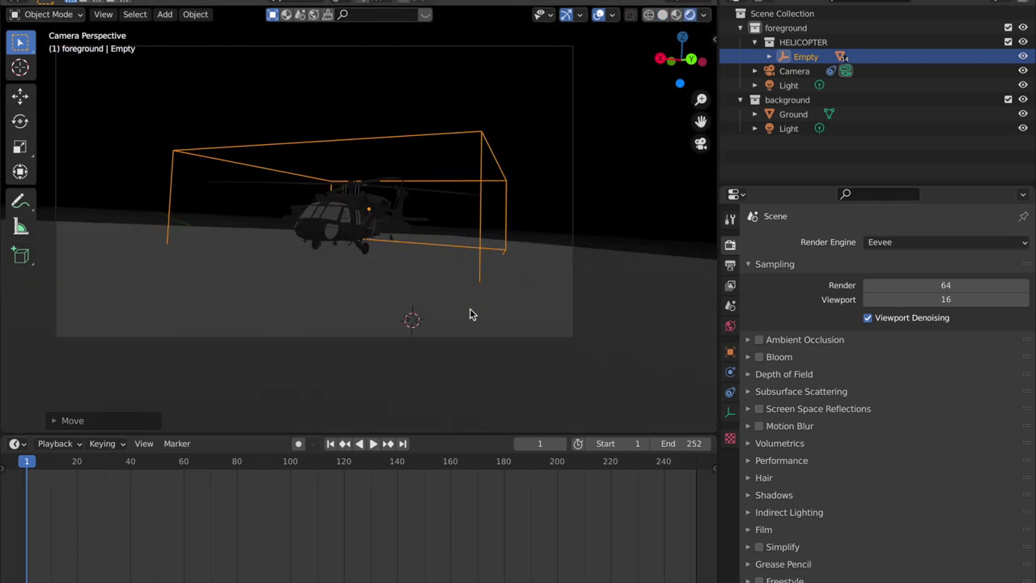
middle_click_drag(472, 314, 467, 286)
key("z")
left_click(480, 379)
key("z")
left_click(328, 273)
left_click(702, 144)
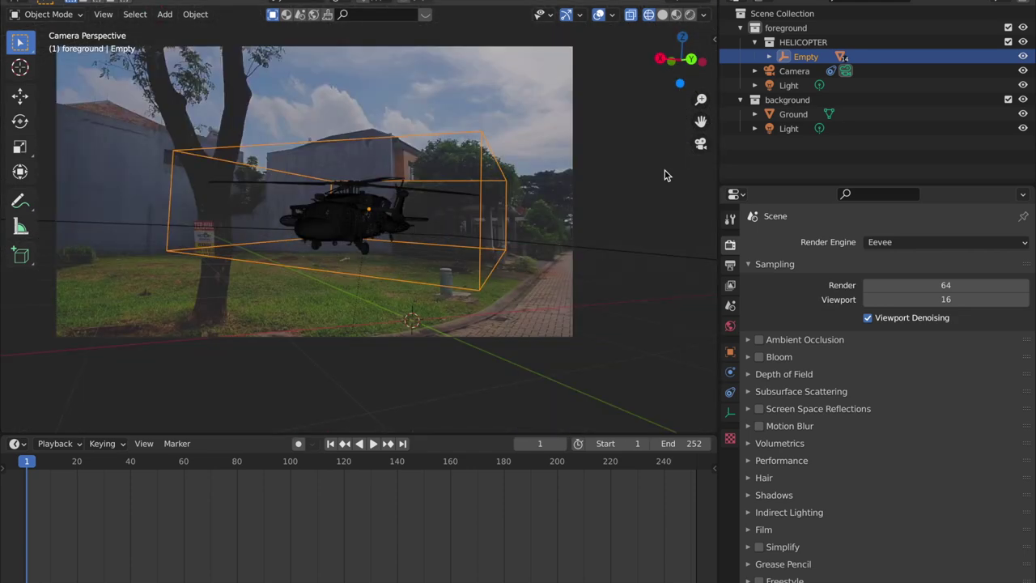
Rescale the helicopter's empty slightly and move it horizontally towards the camera with global Z locked.
key("s")
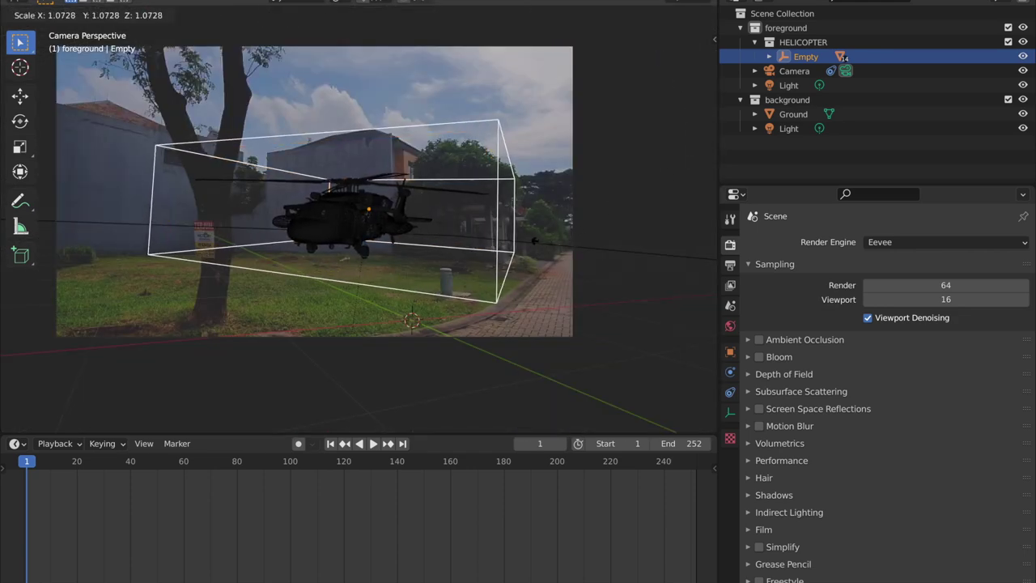
left_click(522, 236)
middle_click_drag(543, 322, 548, 288, "shift")
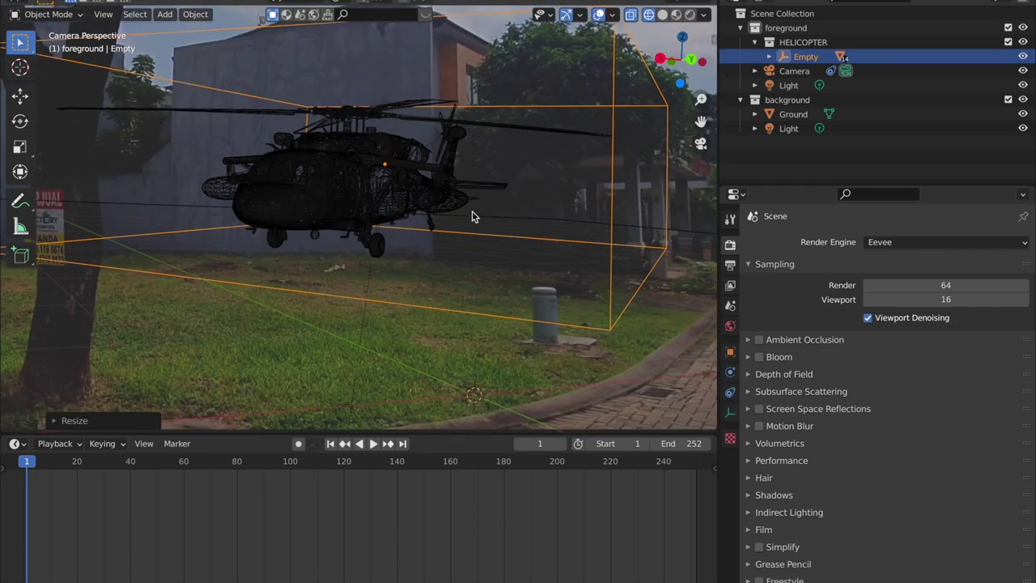
key("g")
key("shift+z")
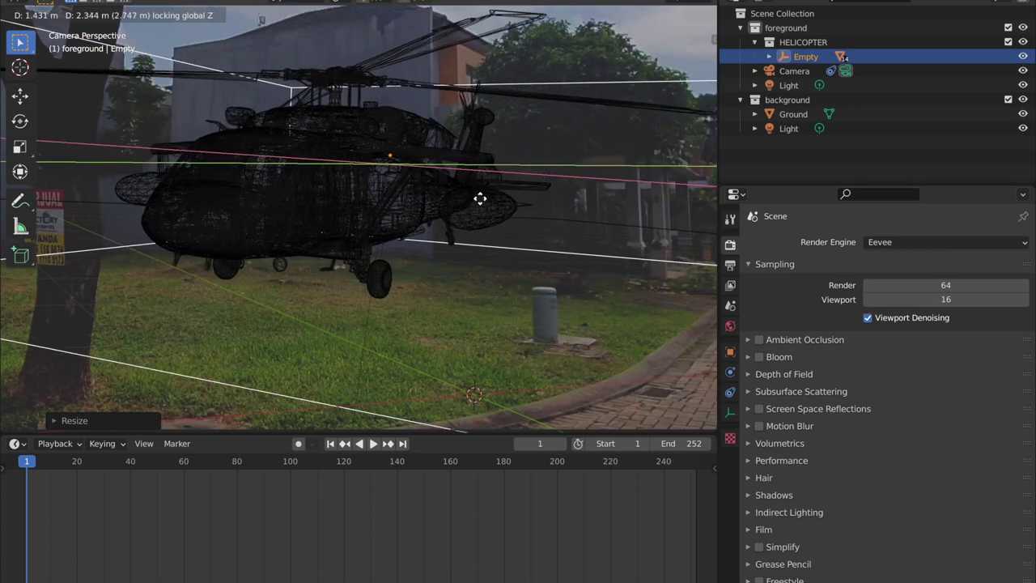
left_click(480, 201)
Scale the helicopter down slightly and adjust its heading with a small rotation about the global Z axis.
key("s")
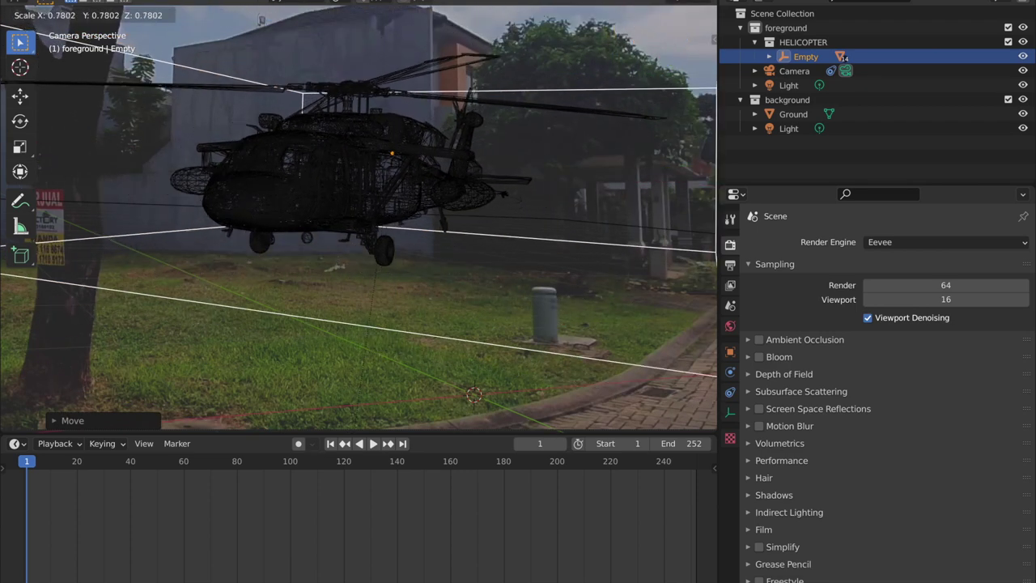
left_click(624, 240)
key("s")
left_click(615, 235)
key("r")
key("z")
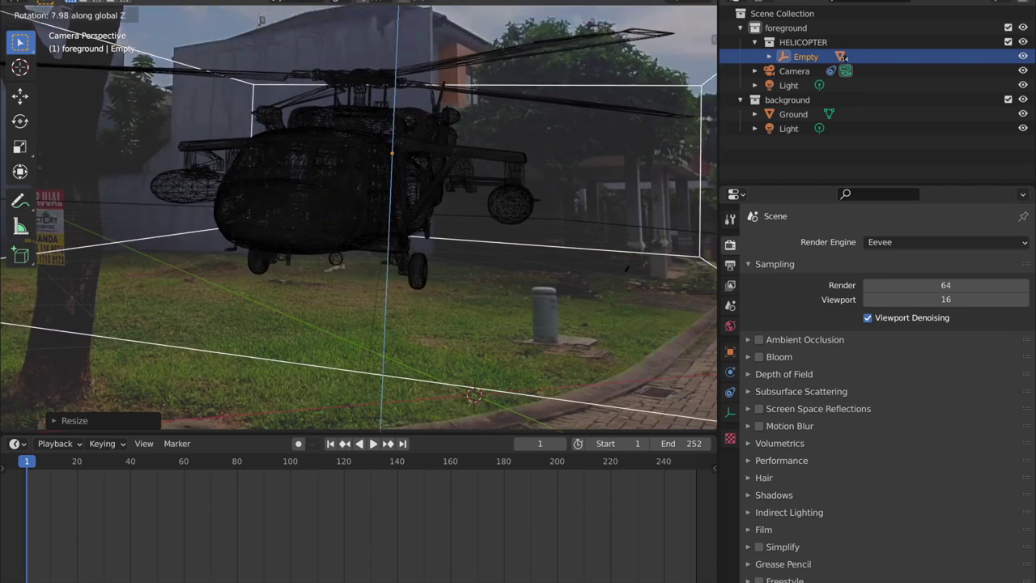
left_click(604, 233)
Lower the helicopter, and in solid shading raise it about 0.14 m along global Z until its wheels rest on the ground.
key("g")
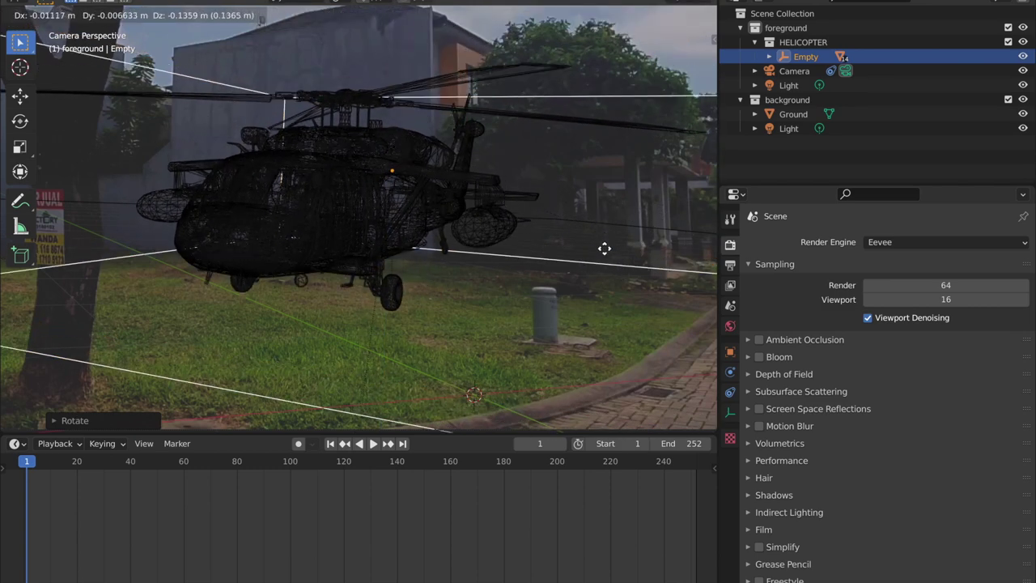
left_click(597, 270)
key("shift+z")
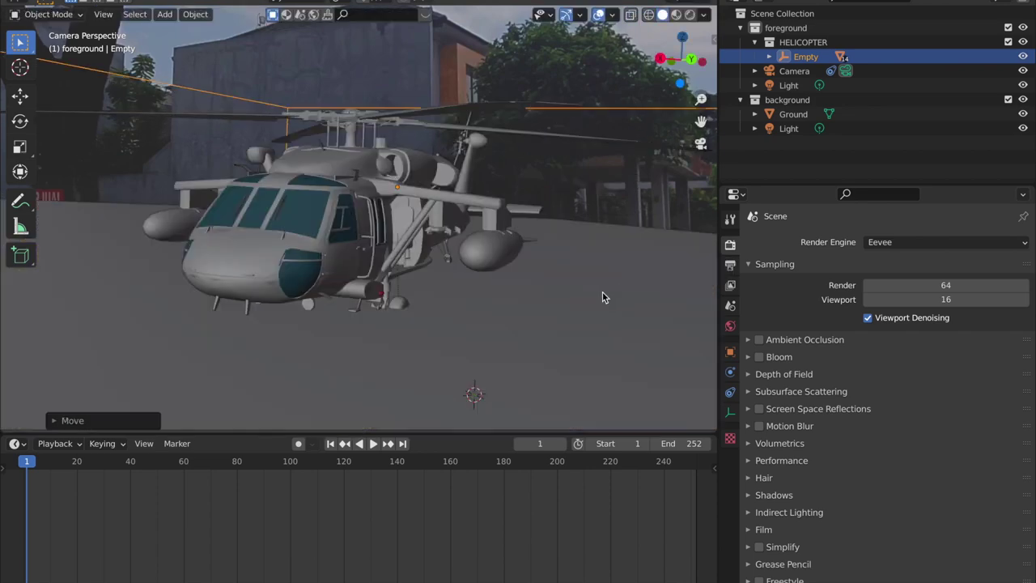
key("g")
key("z")
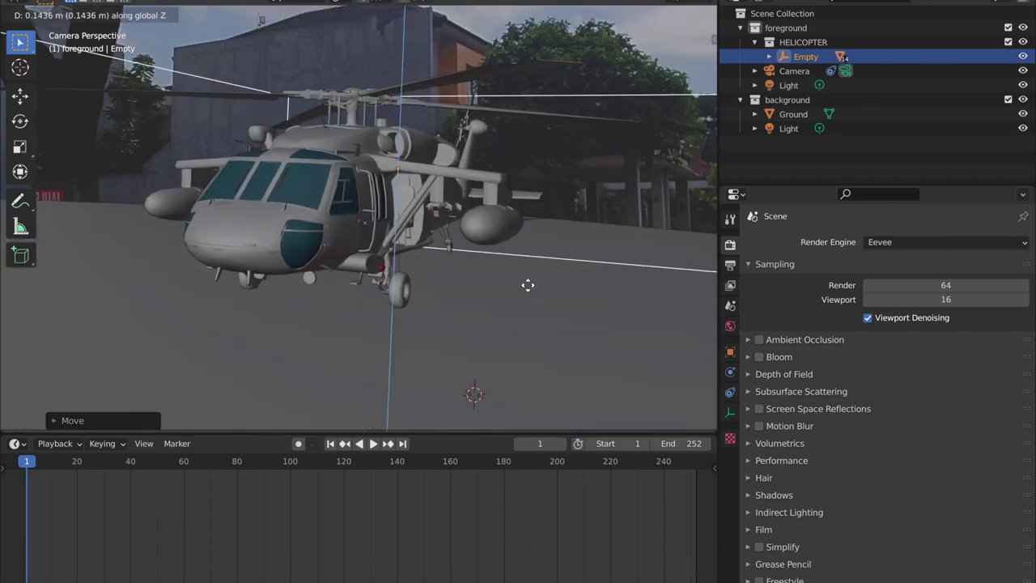
left_click(520, 294)
Examine the helicopter's placement in wireframe and solid shading, from the camera view and from an orbited view of the whole scene.
key("z")
left_click(394, 294)
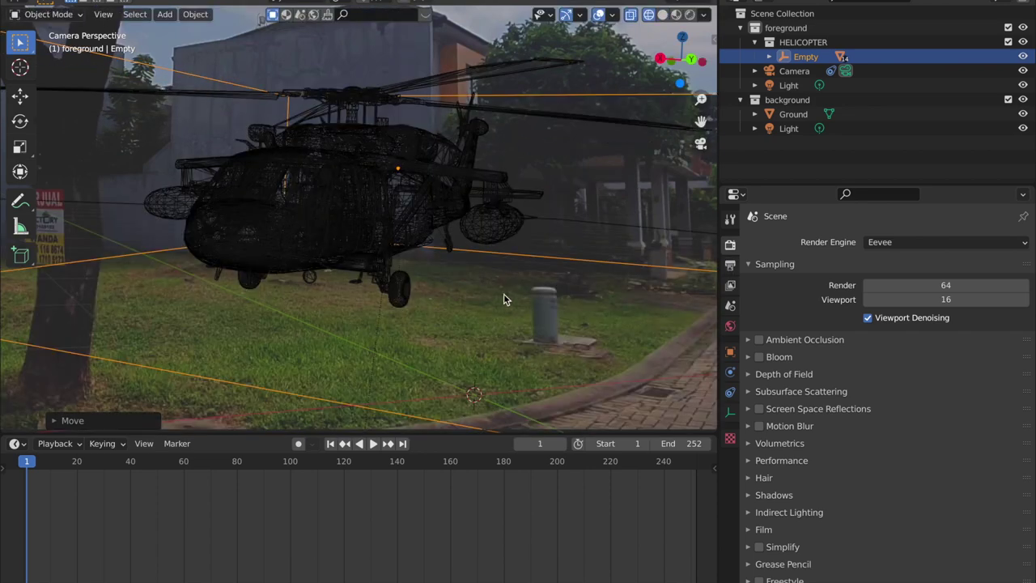
scroll(500, 302, "down", 2)
scroll(500, 312, "down", 2)
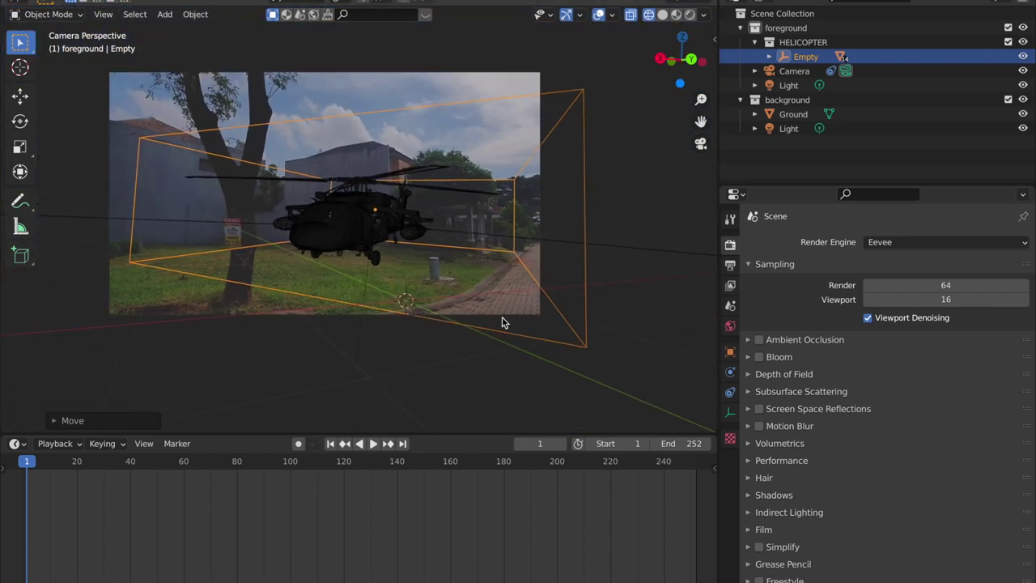
scroll(442, 294, "up", 3)
key("z")
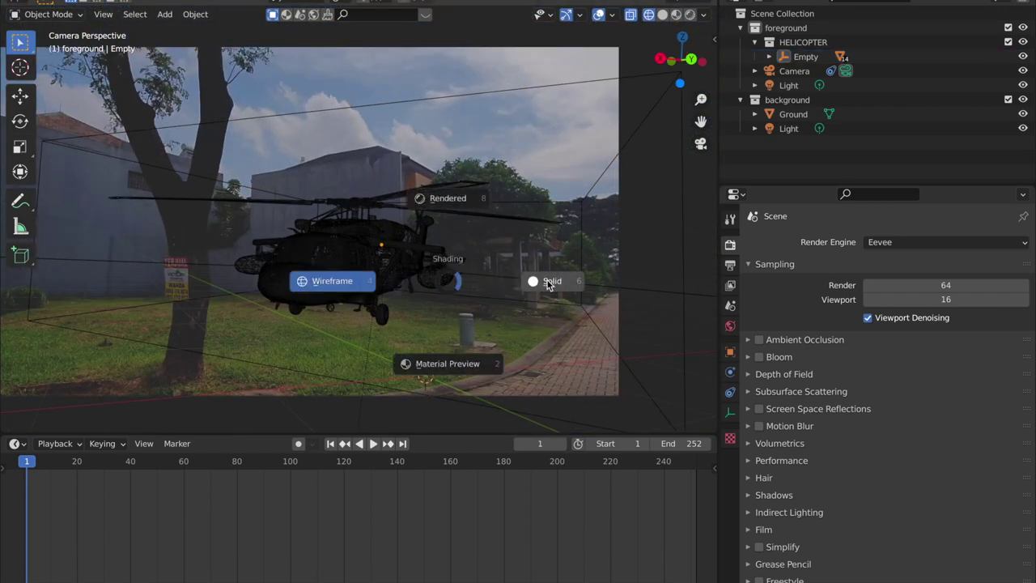
left_click(547, 283)
scroll(476, 268, "down", 4)
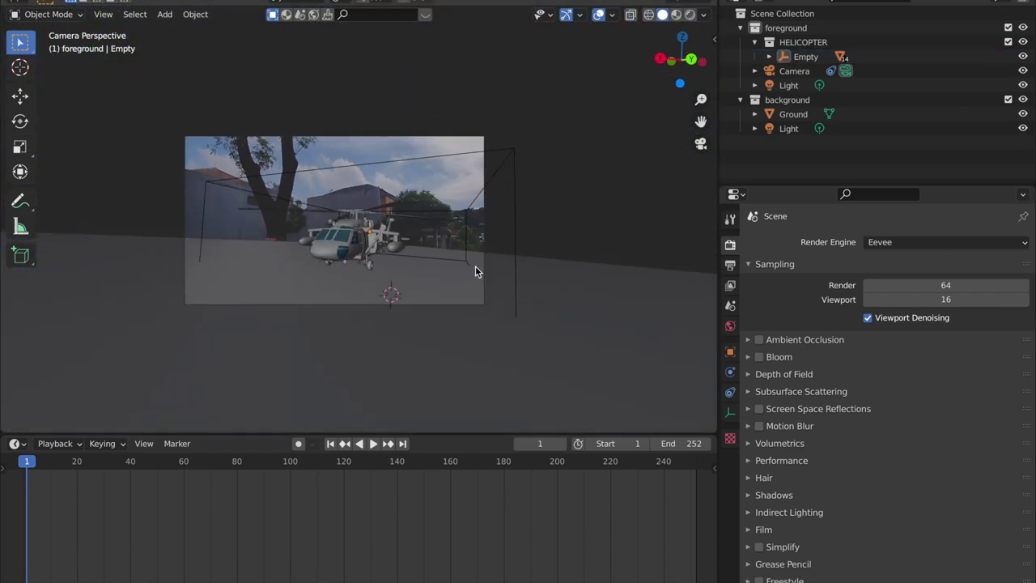
middle_click_drag(475, 268, 481, 279, "shift")
left_click(524, 256)
middle_click_drag(537, 248, 466, 271)
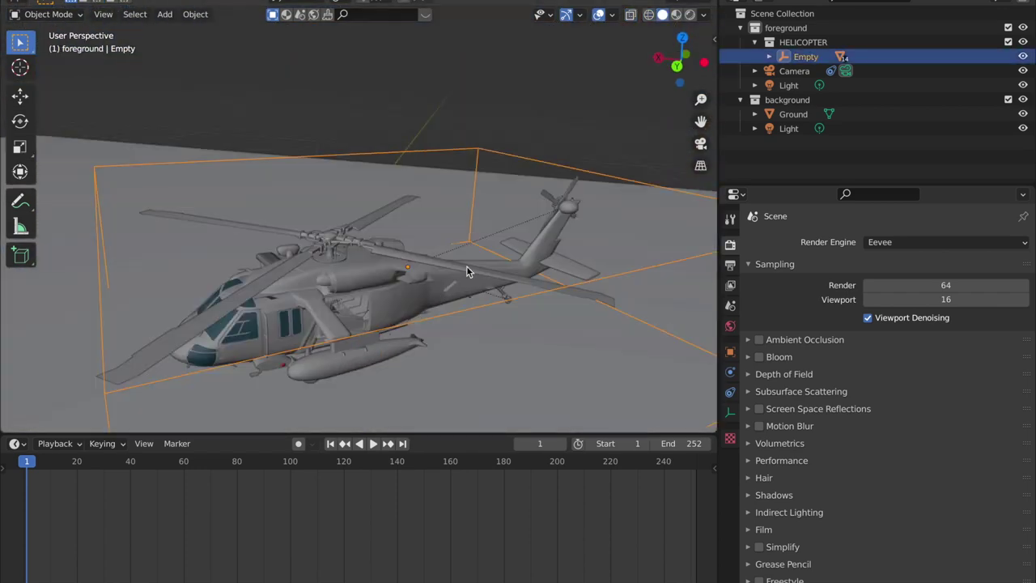
scroll(466, 271, "down", 6)
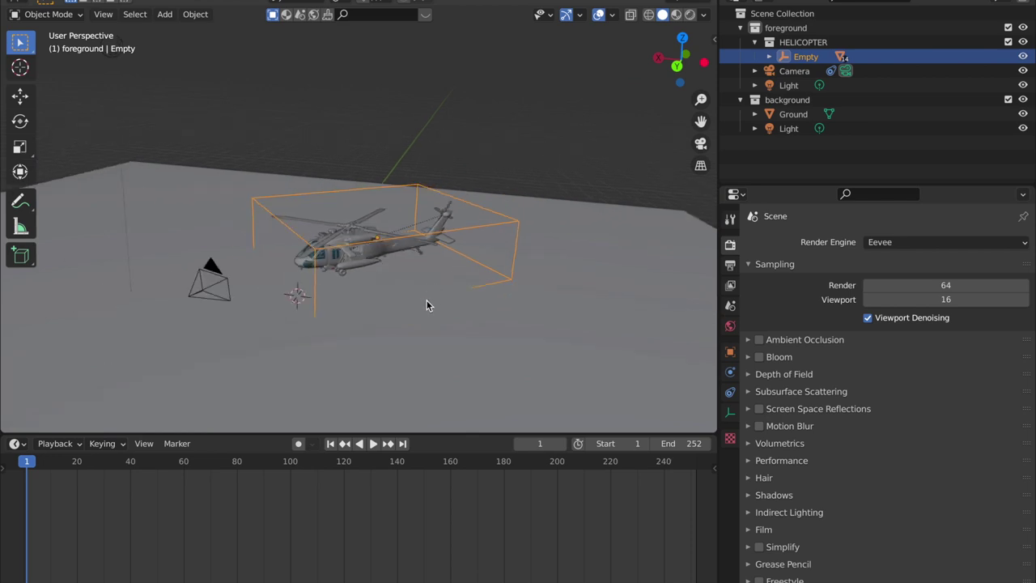
Play the animation in camera view up to frame 187 and examine the helicopter's position on the lawn in wireframe shading.
left_click(702, 143)
key("space")
scroll(548, 250, "up", 2)
key("space")
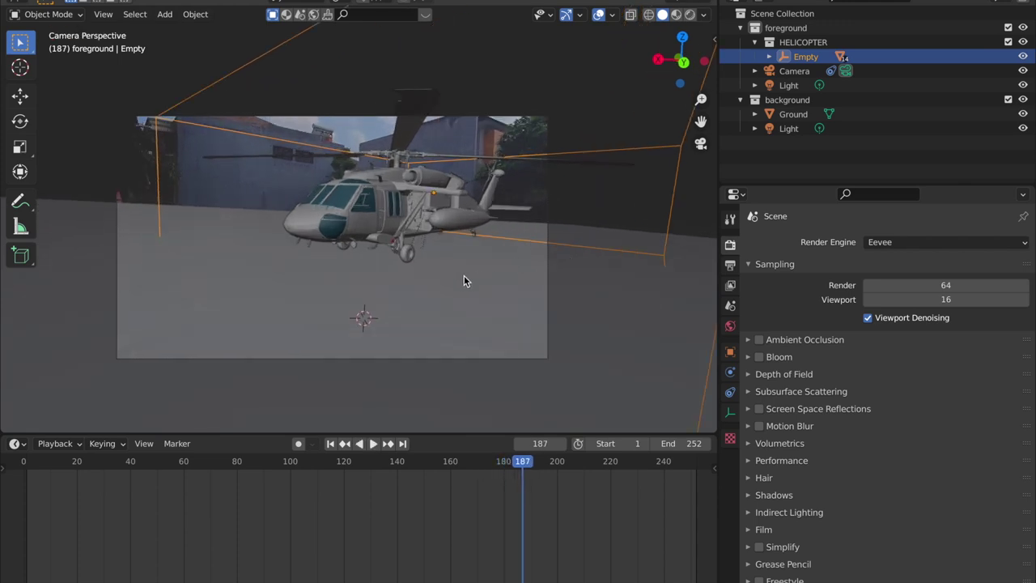
key("z")
left_click(380, 270)
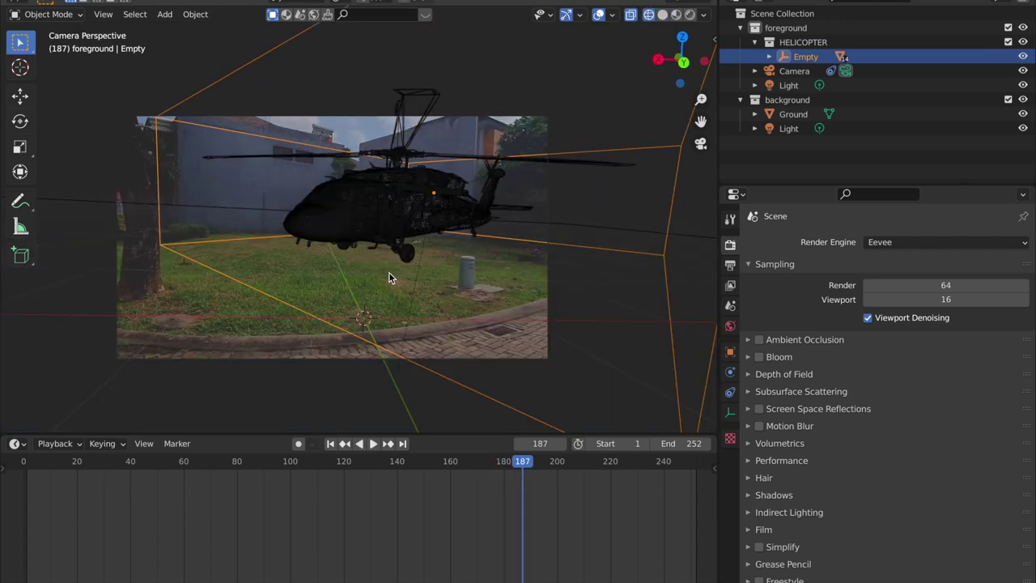
scroll(400, 277, "up", 1)
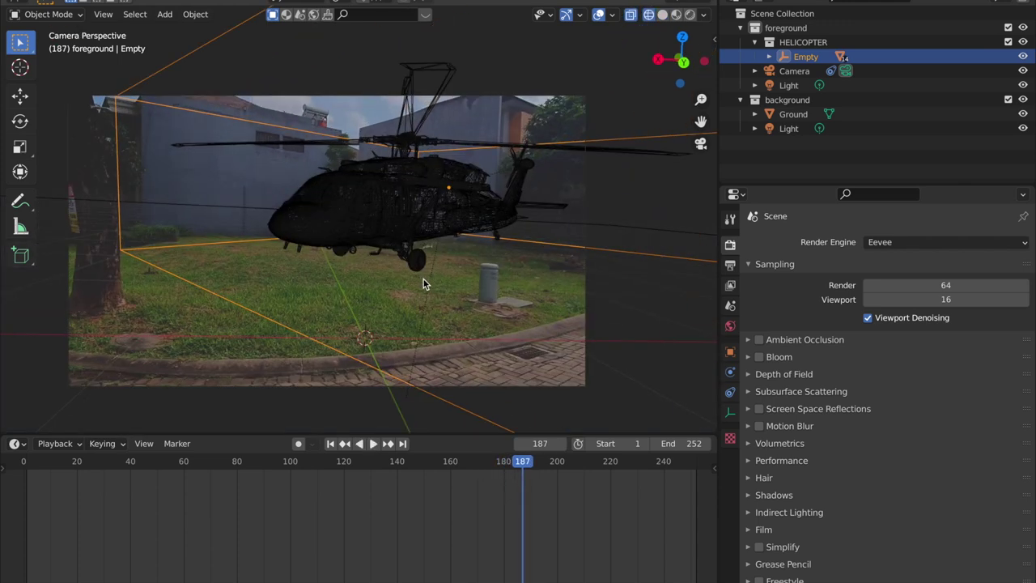
Try scaling the helicopter down slightly at frame 187 and moving it sideways towards the tree in the footage.
key("g")
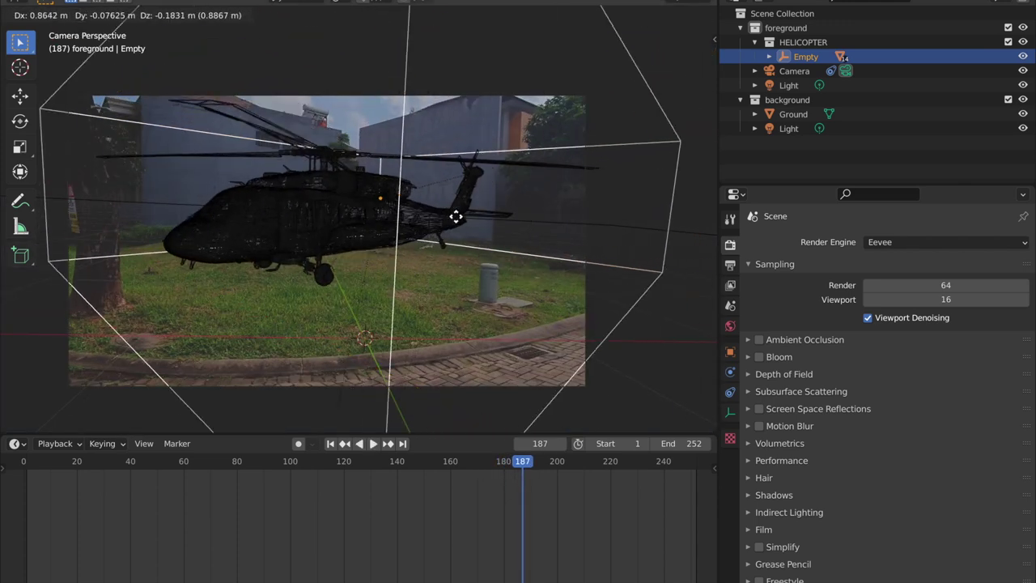
left_click(464, 216)
key("s")
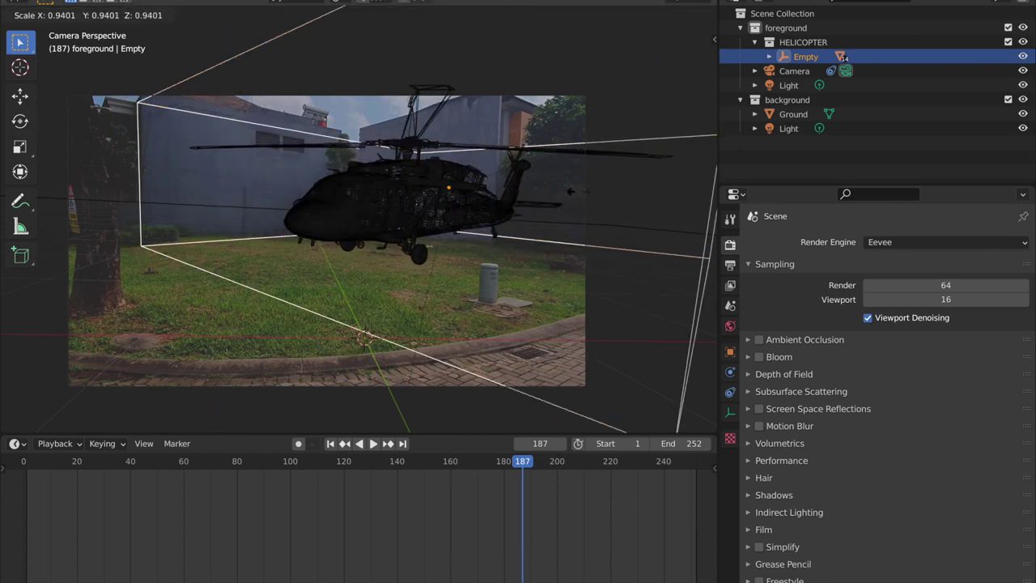
left_click(570, 193)
key("g")
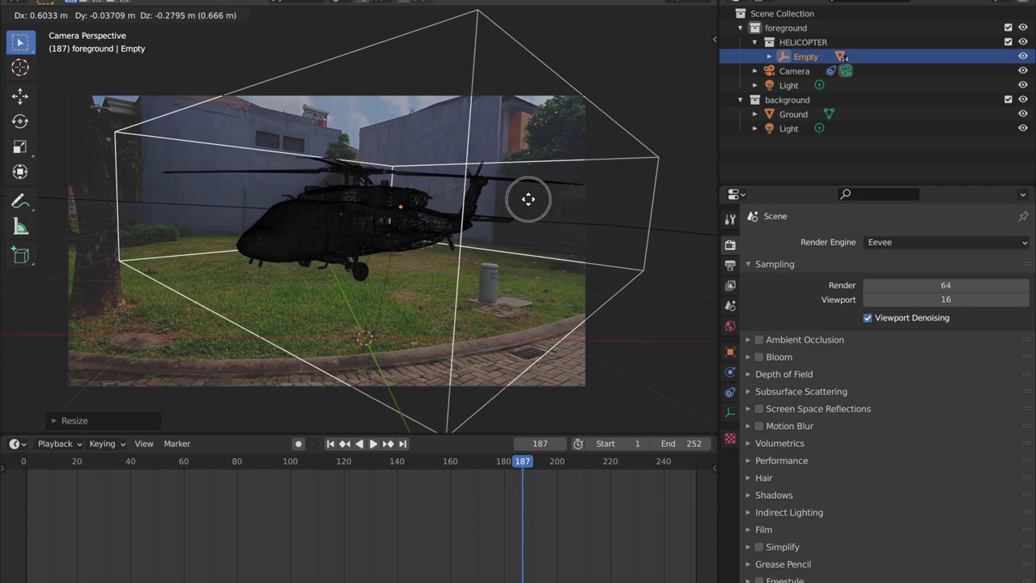
left_click(531, 202)
In solid shading, try raising the helicopter about 0.15 m so its wheels stand on the ground plane.
key("z")
left_click(624, 199)
scroll(542, 259, "up", 3)
key("g")
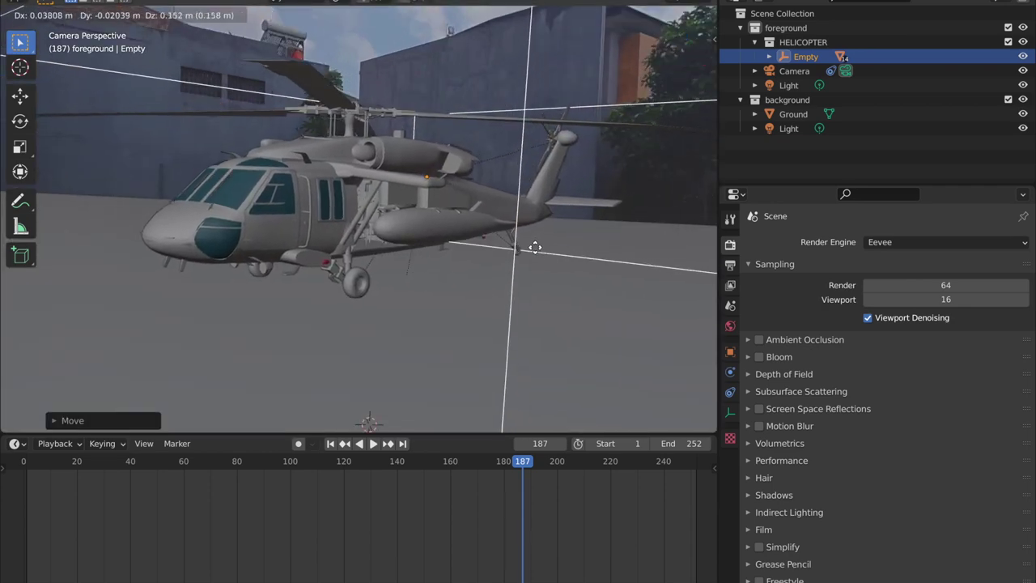
left_click(533, 246)
scroll(533, 246, "down", 4)
key("s")
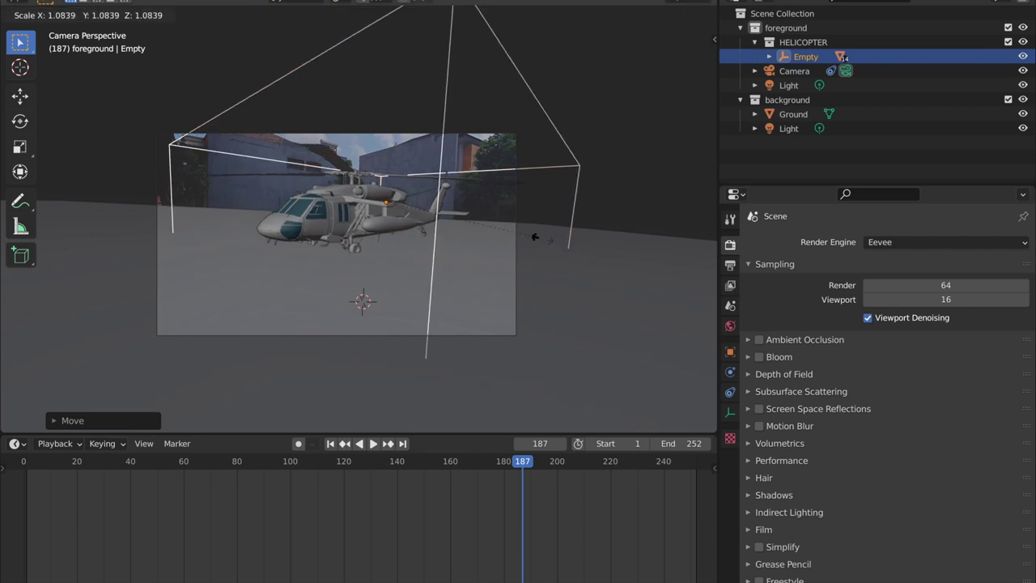
left_click(540, 239)
In wireframe shading, go to frame 205 and insert a Location & Rotation keyframe on the helicopter's empty.
key("z")
left_click(324, 253)
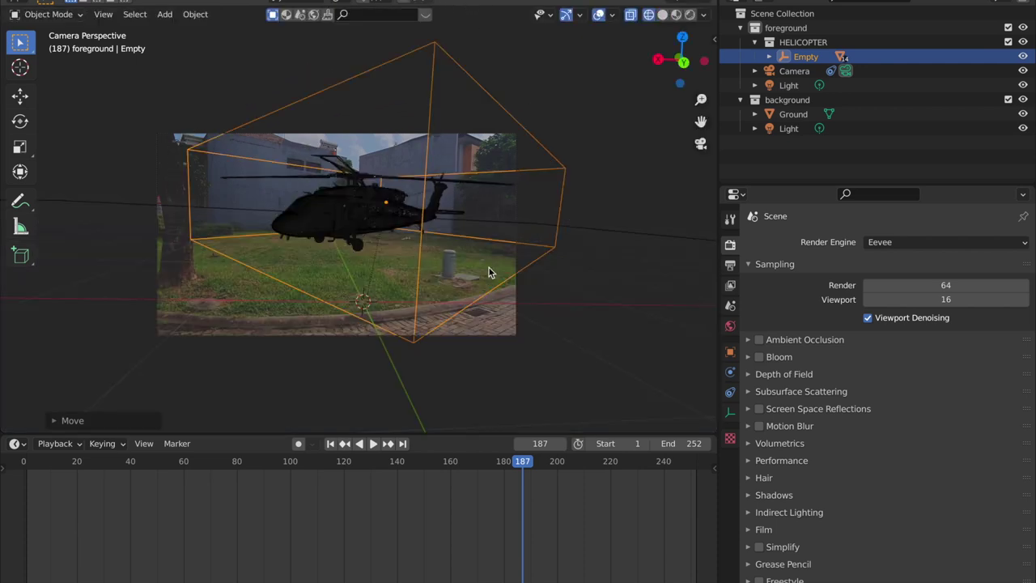
scroll(488, 270, "up", 3)
left_click_drag(517, 466, 573, 481)
key("shift+ctrl+space")
key("i")
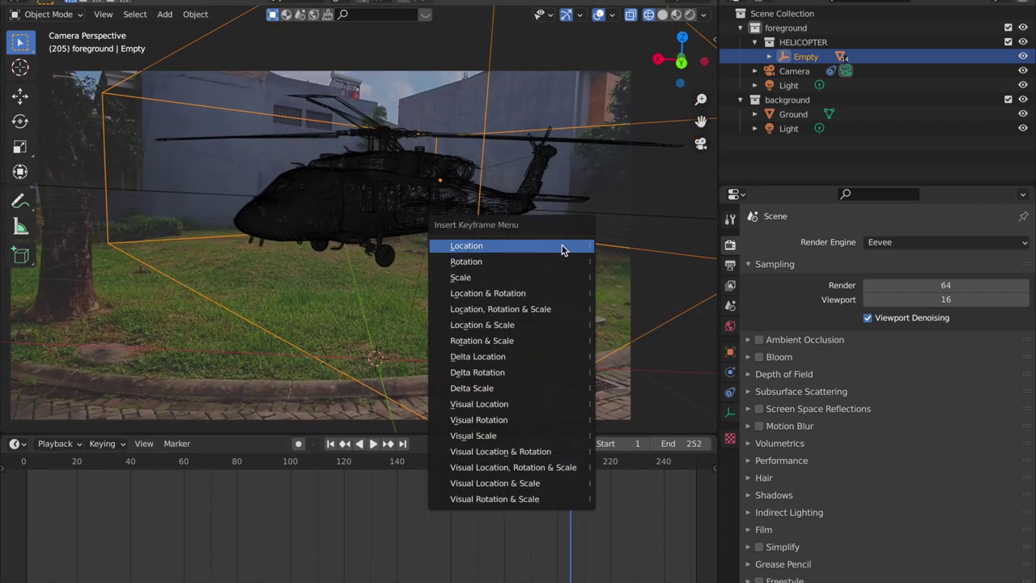
left_click(553, 292)
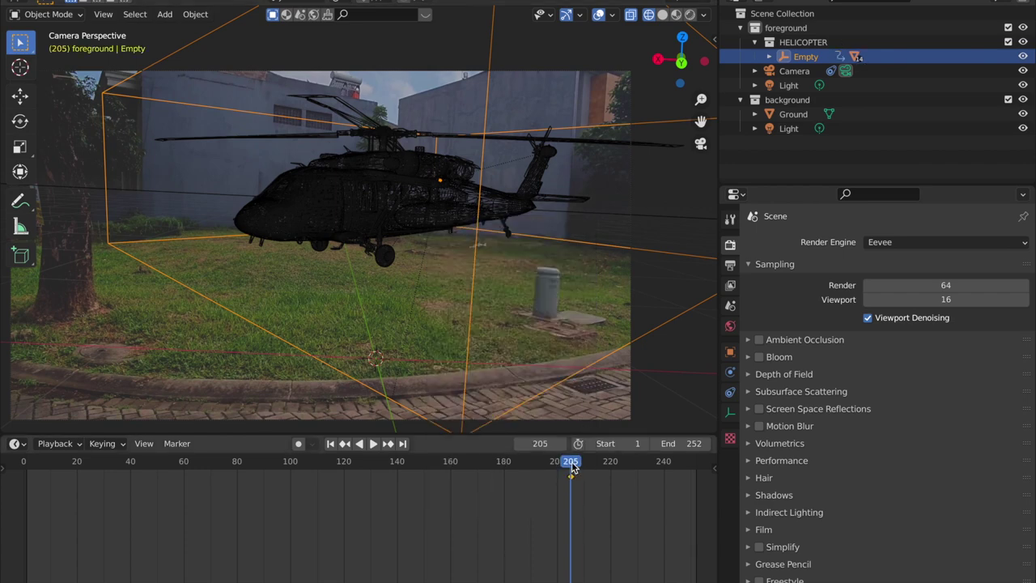
Check the helicopter at frame 0, and undo the frame 205 keyframe together with the preceding moves and resize.
left_click(24, 476)
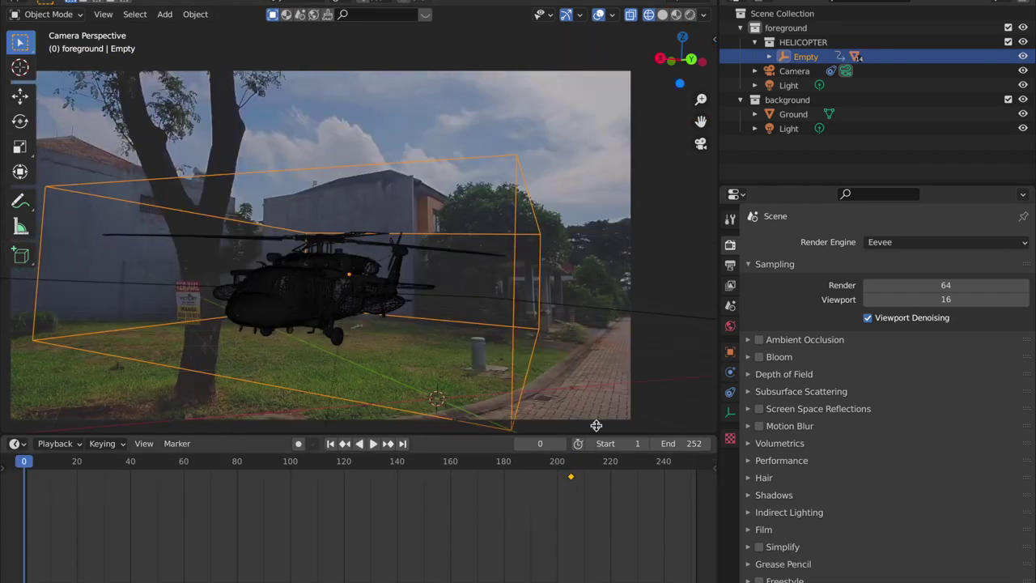
left_click(572, 460)
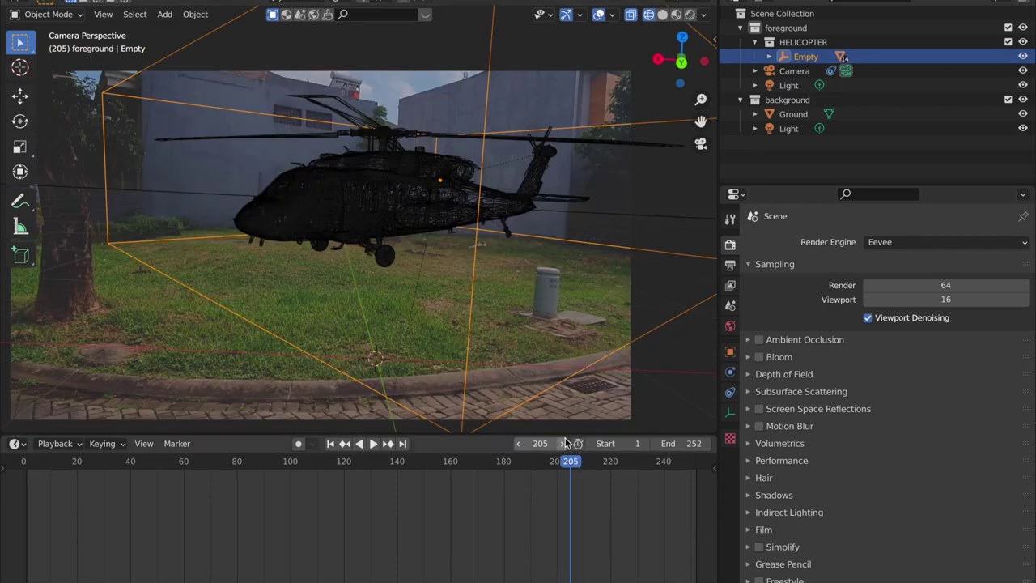
key("ctrl+z")
key("ctrl+z")
key("ctrl+z")
key("ctrl+z")
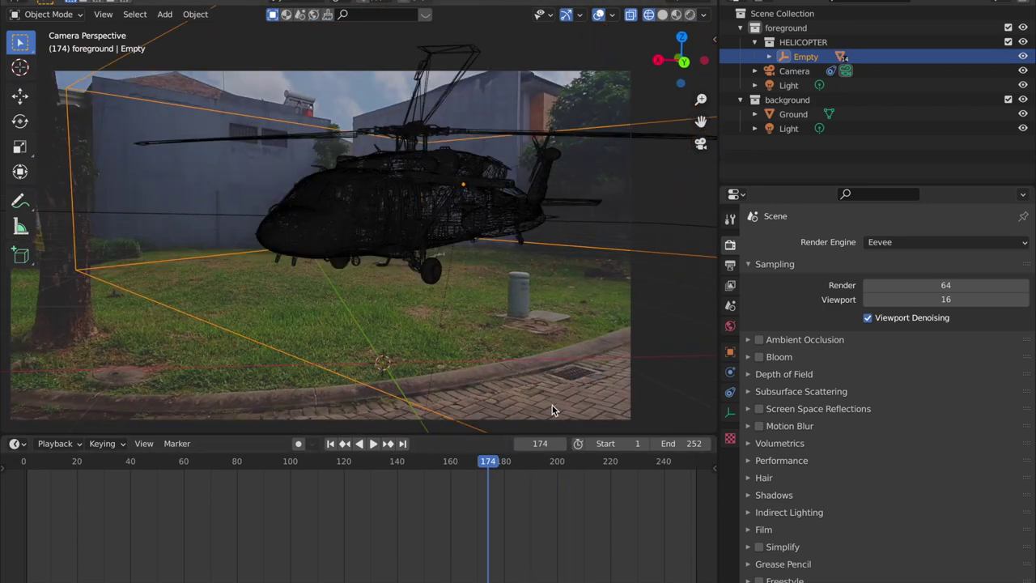
At frame 1, move the helicopter's empty horizontally about 0.3 m, keeping its height locked, and adjust it further in the ground plane.
key("shift+Left")
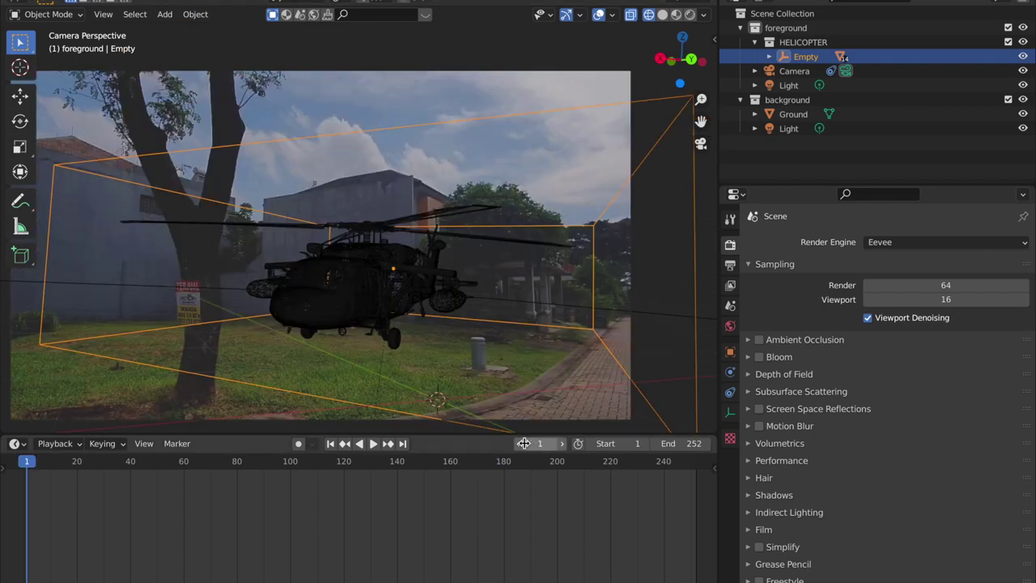
key("g")
key("shift+z")
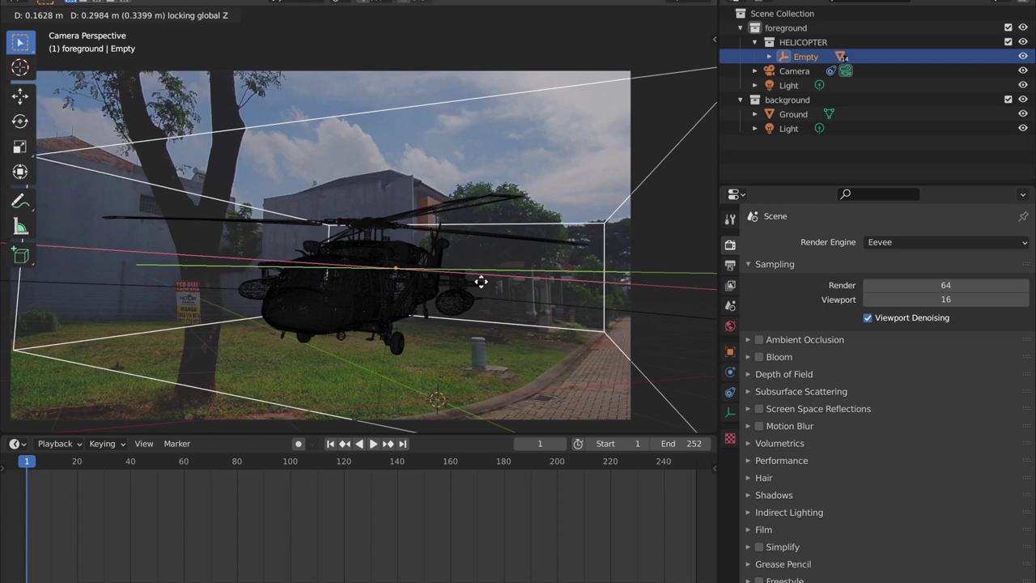
left_click(479, 280)
key("g")
key("shift+z")
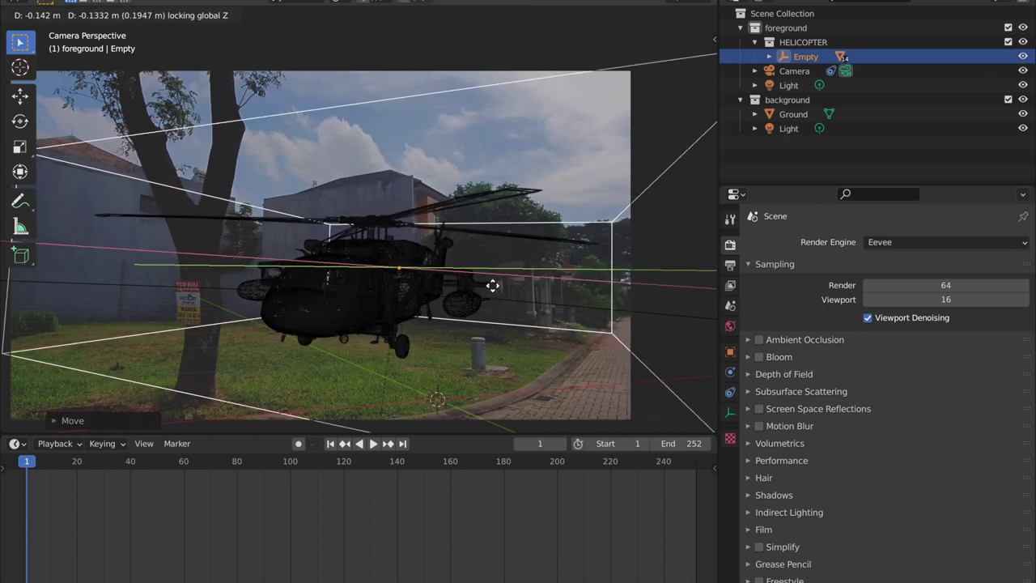
right_click(494, 283)
Move the helicopter about 0.3 m along its local X axis and rotate it about -6° around global Z.
key("g")
key("x")
key("x")
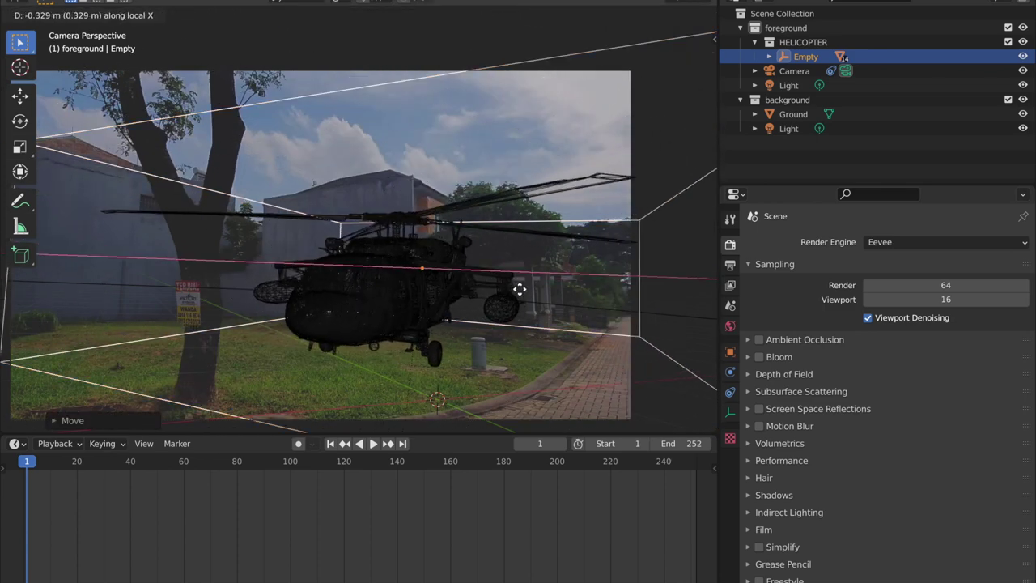
right_click(516, 290)
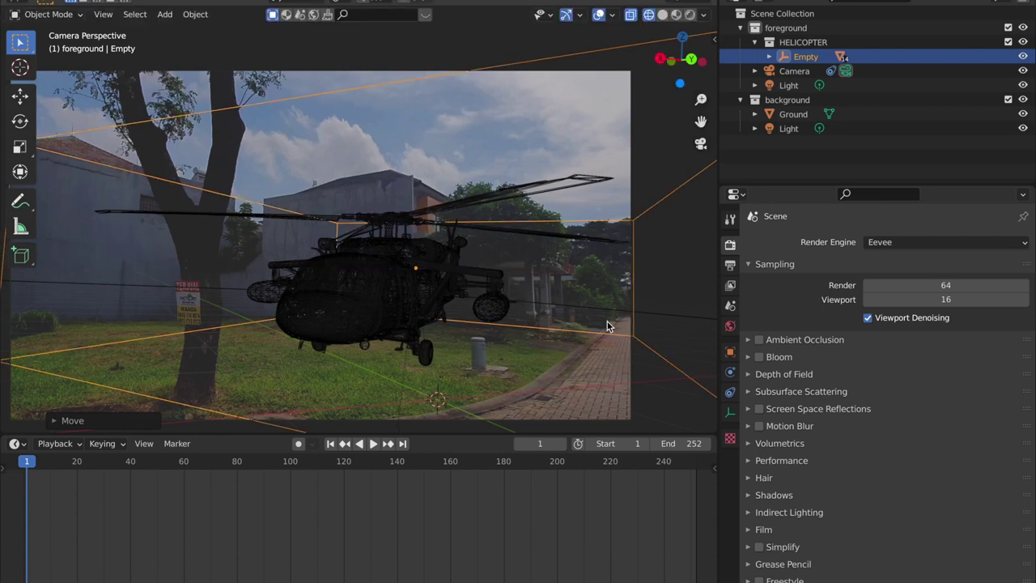
key("r")
key("z")
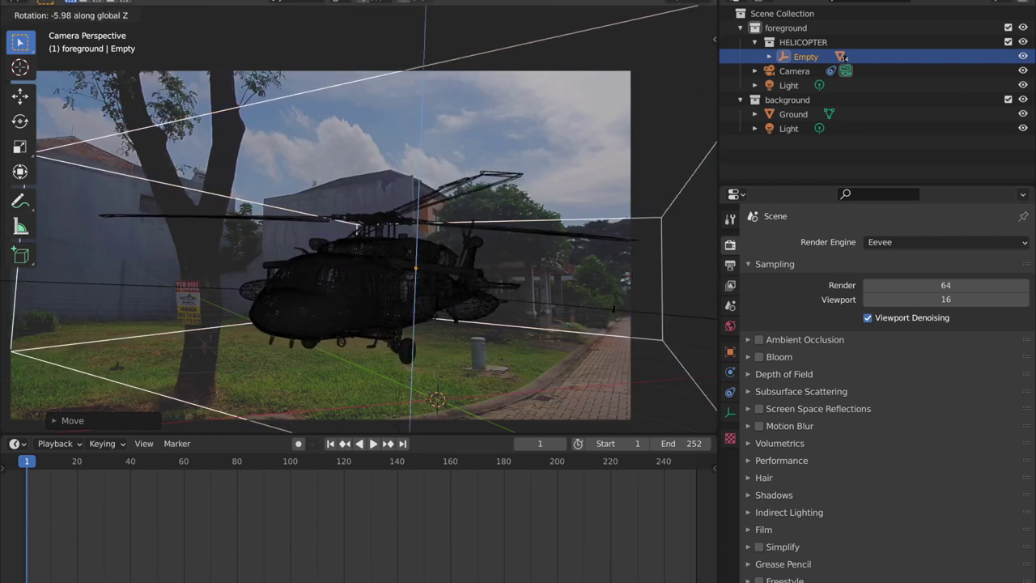
left_click(613, 301)
scroll(586, 293, "down", 2)
middle_click_drag(586, 293, 673, 185)
left_click(701, 145)
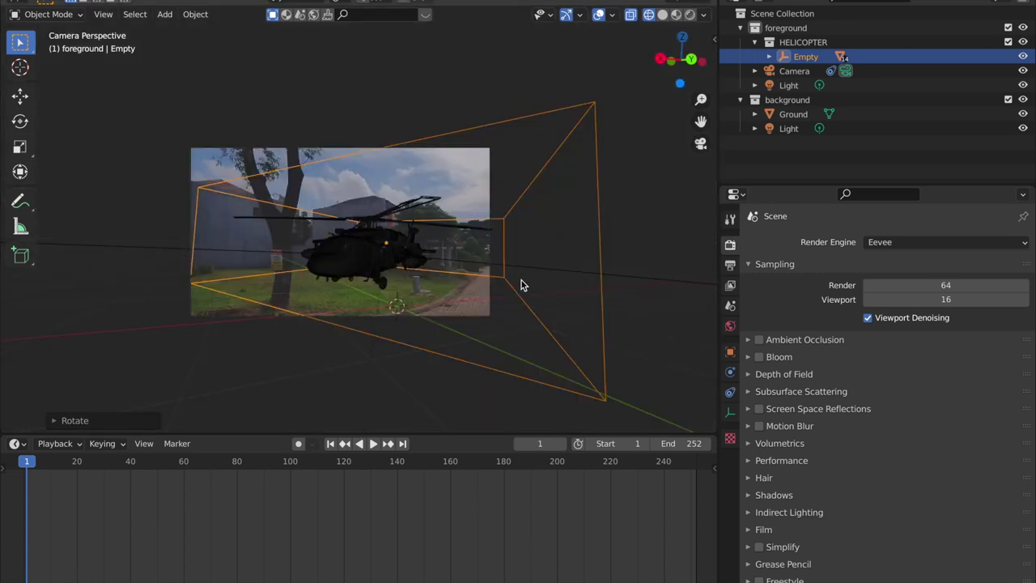
key("g")
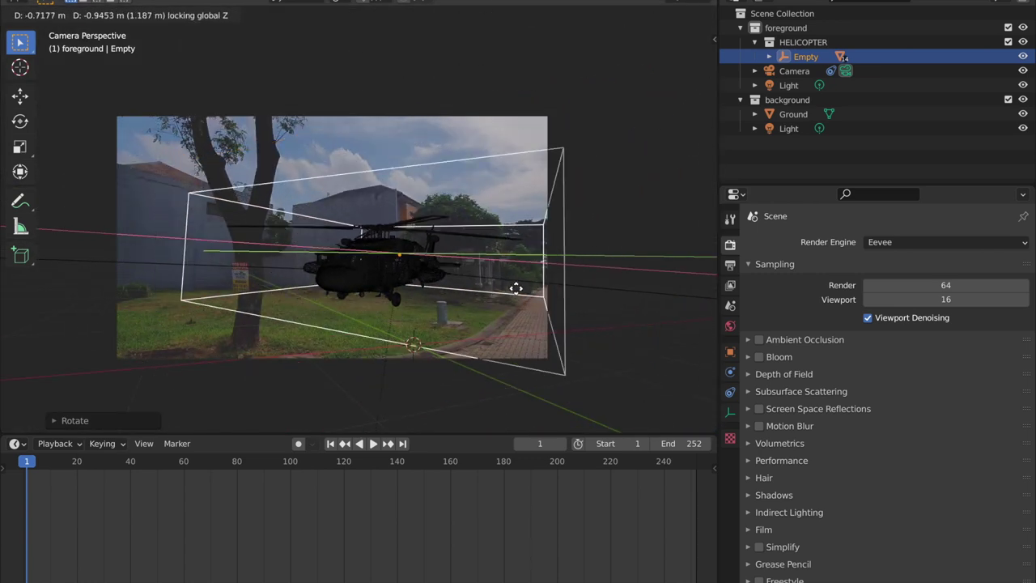
right_click(518, 291)
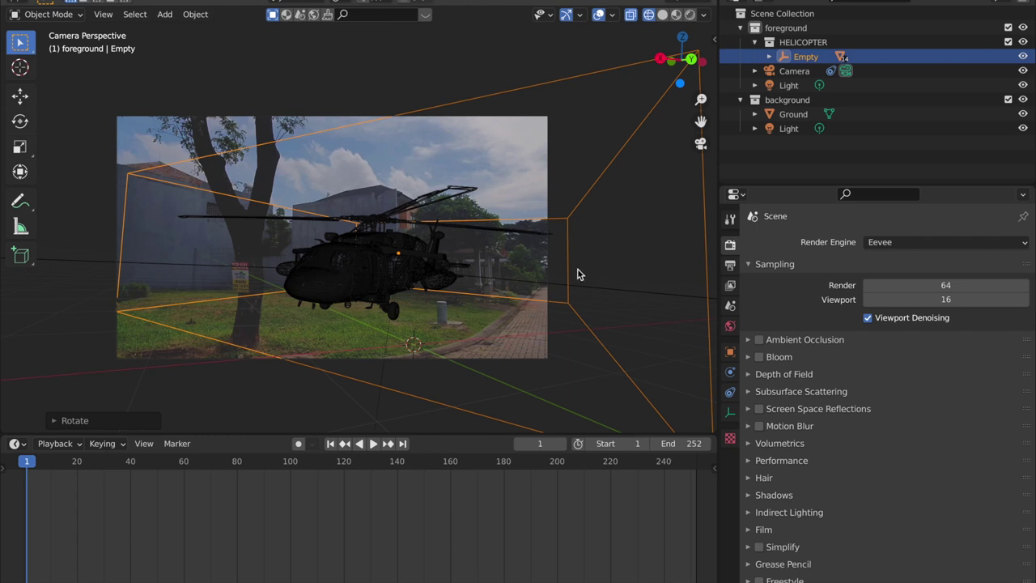
Scale the helicopter down in two passes, using a factor of about 0.75 for the second.
key("s")
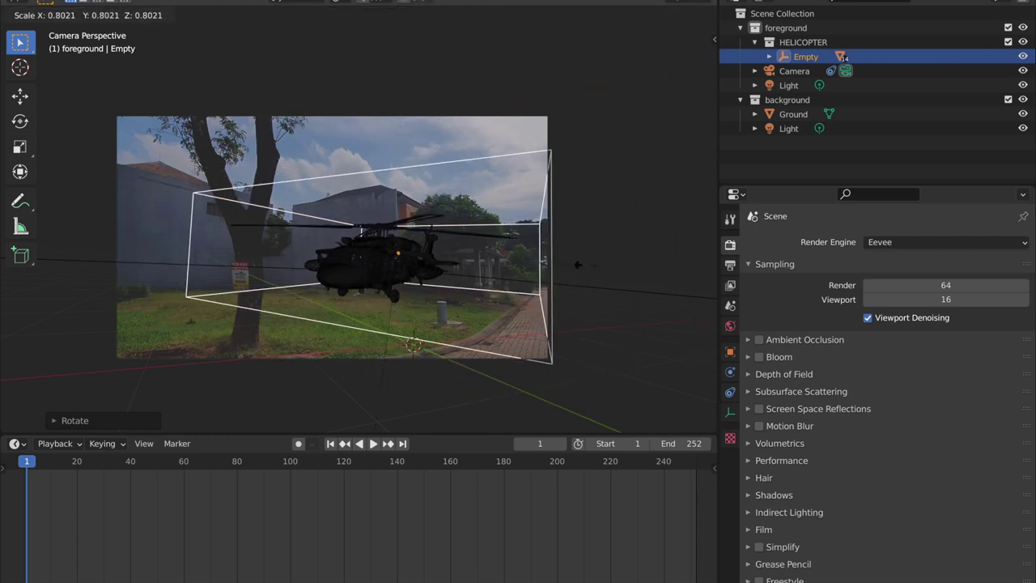
left_click(456, 284)
key("g")
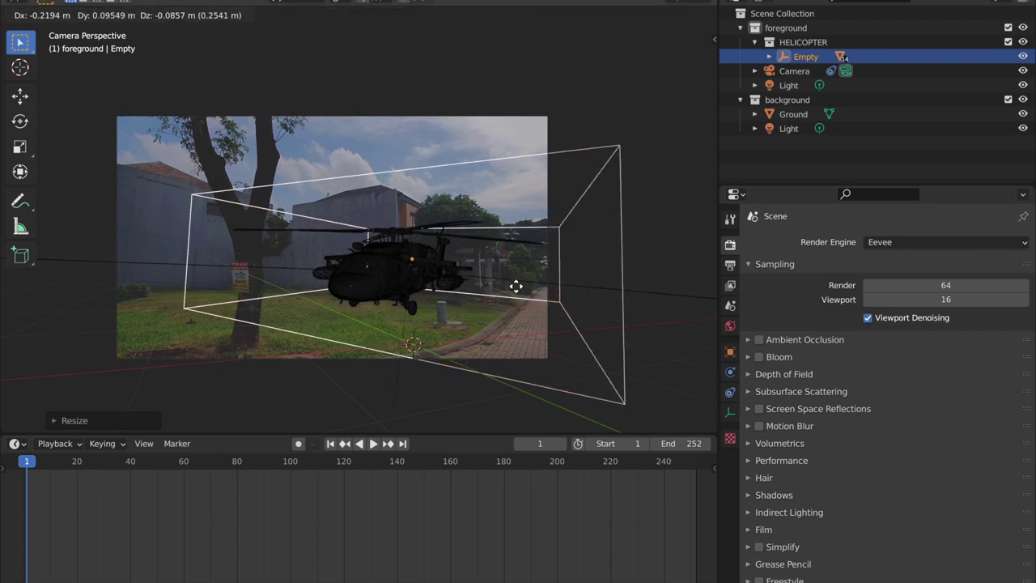
key("Escape")
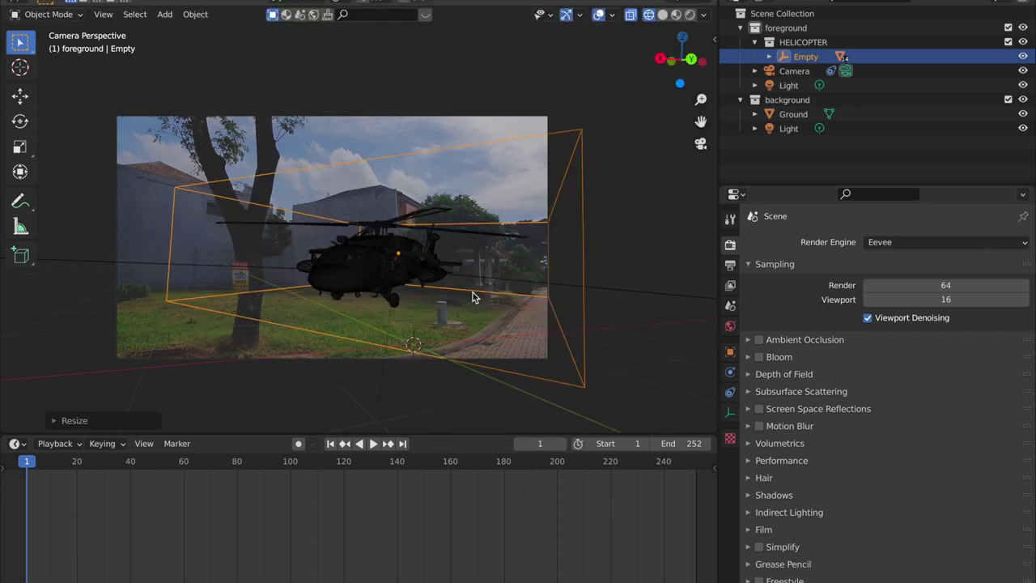
scroll(481, 284, "up", 5)
scroll(502, 246, "down", 2)
key("s")
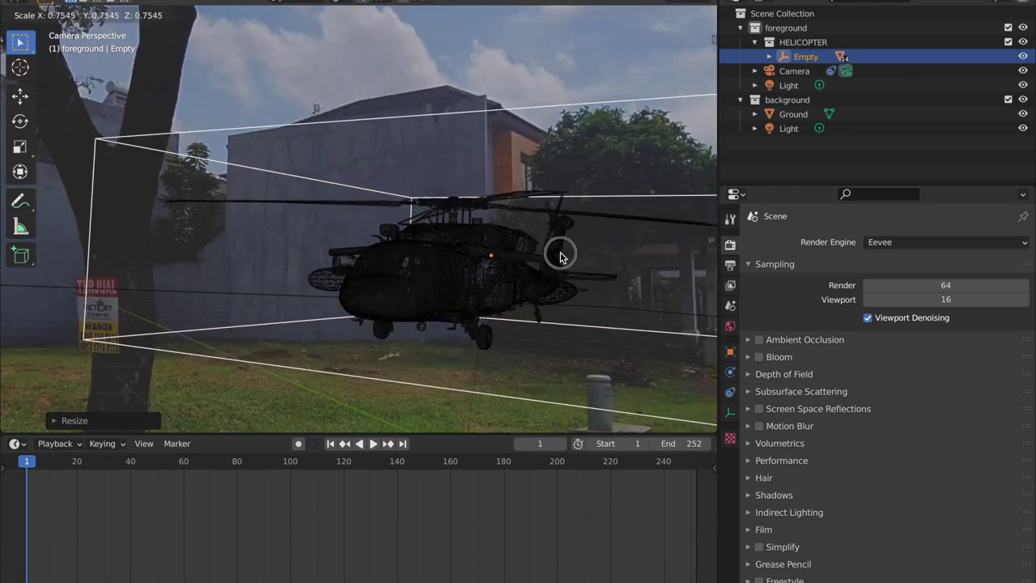
left_click(560, 253)
Reposition the helicopter so it hovers low over the lawn beside the stone post.
key("g")
left_click(606, 173)
scroll(604, 180, "down", 4)
key("g")
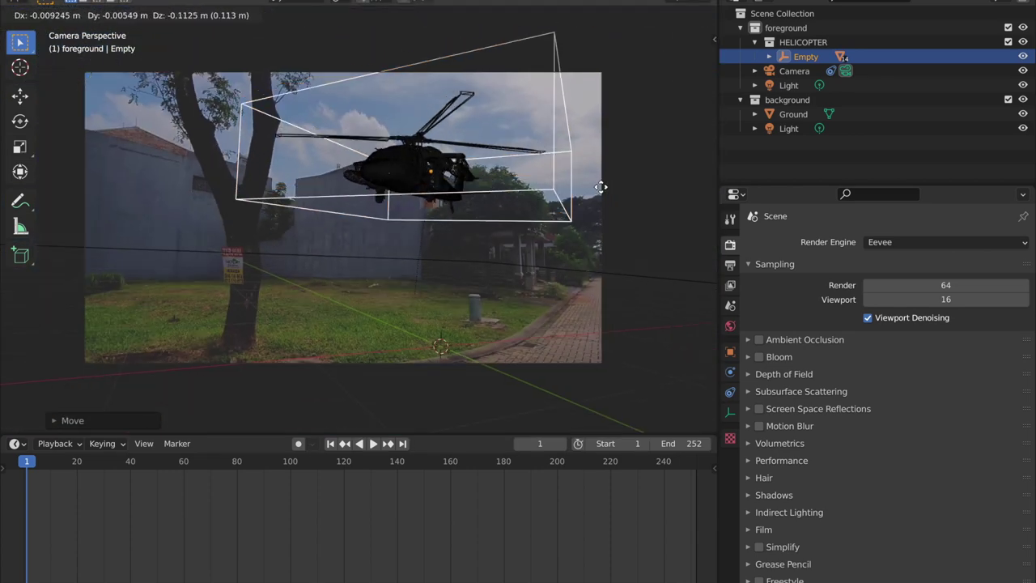
left_click(594, 274)
Play the footage to frame 108 and move the helicopter horizontally closer to the camera, keeping its height locked.
key("space")
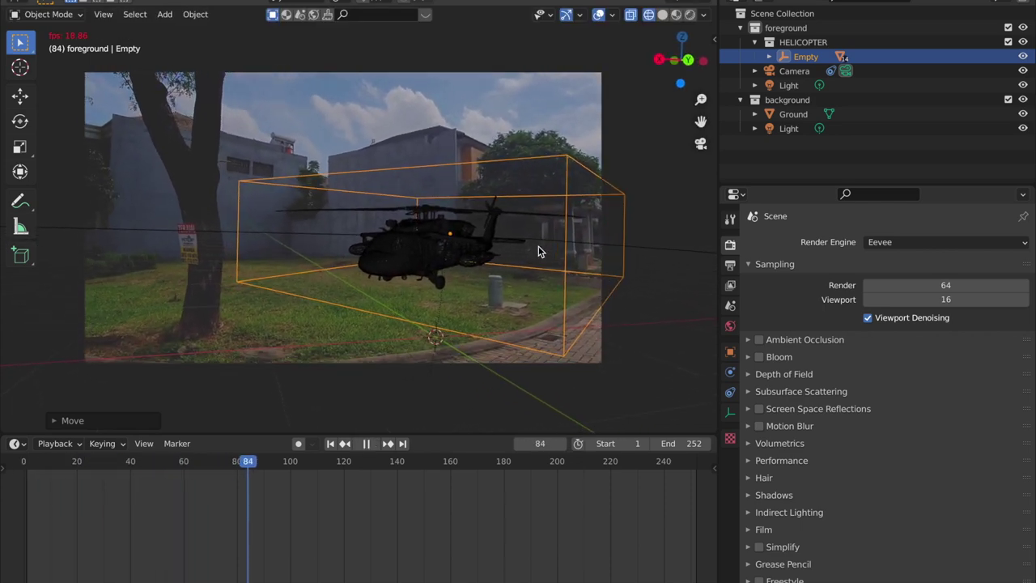
key("space")
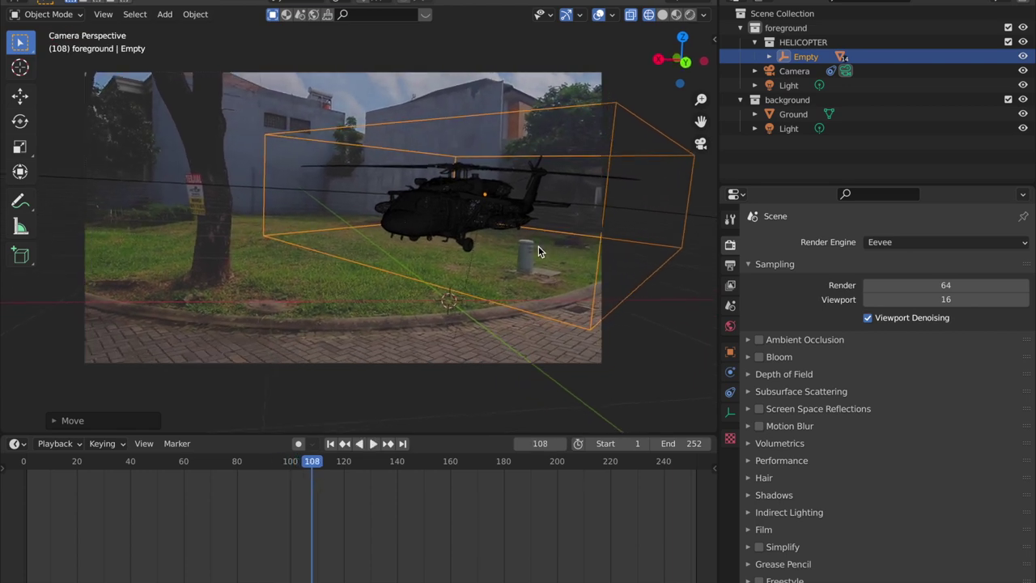
key("g")
key("shift+z")
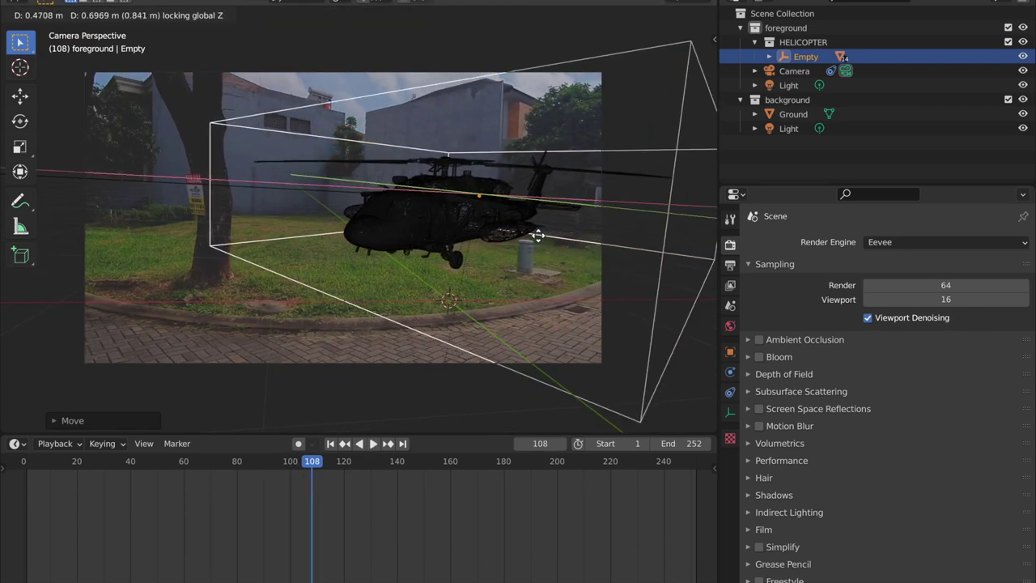
left_click(531, 232)
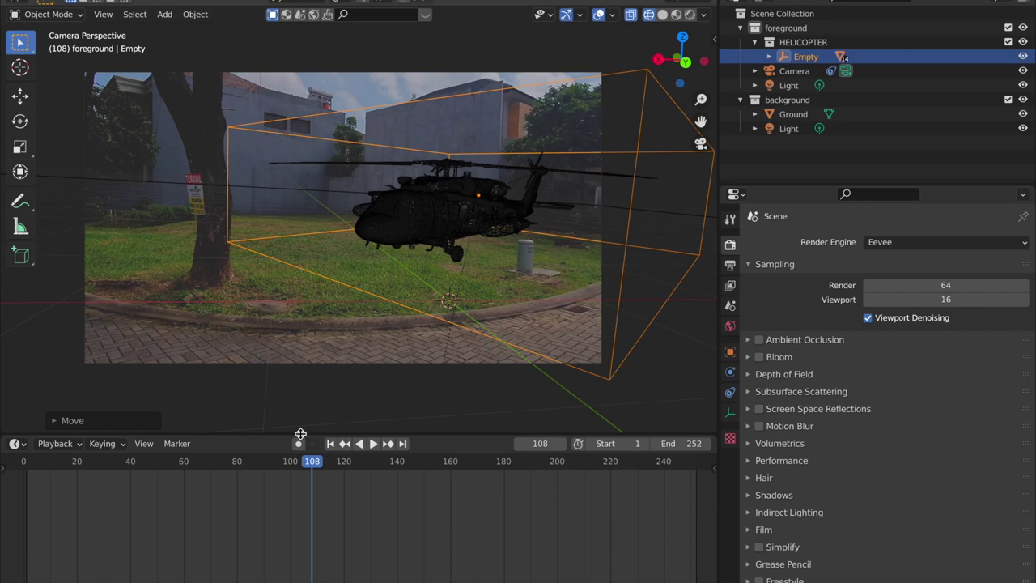
Review the helicopter's placement from frame 0 through the footage and set the current frame to 210.
left_click(259, 471)
left_click_drag(246, 473, 23, 490)
key("space")
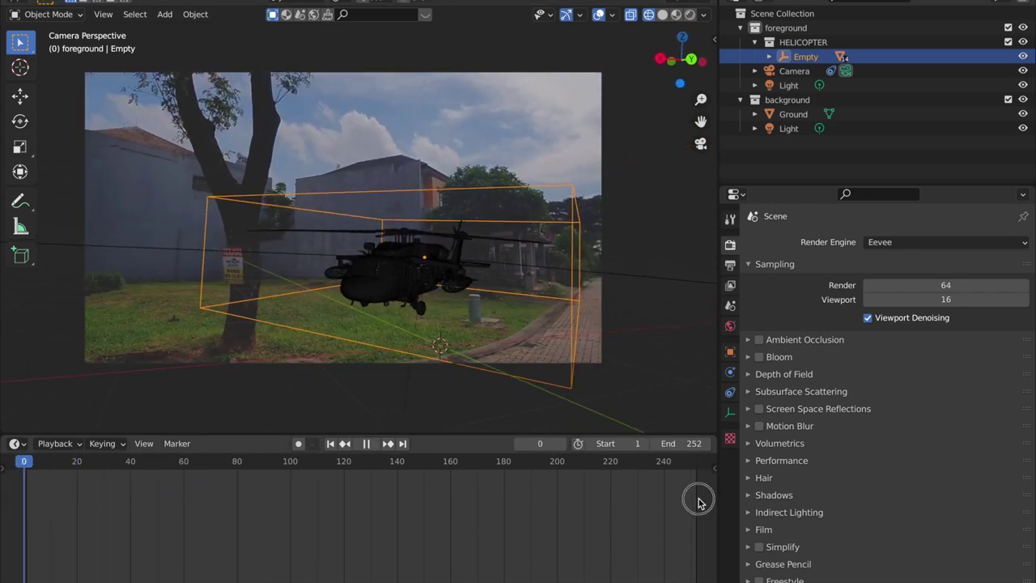
left_click_drag(702, 494, 580, 492)
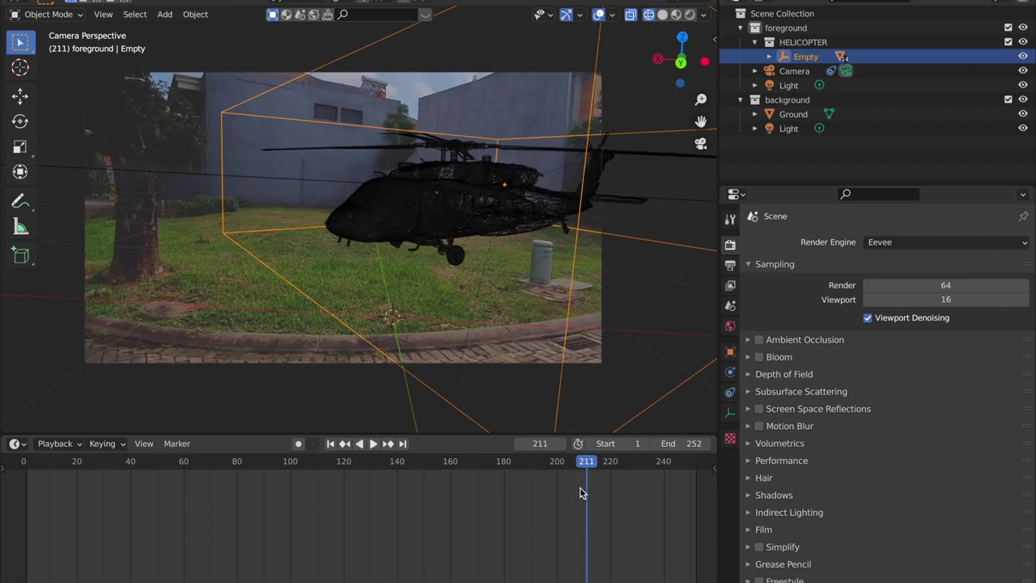
key("Left")
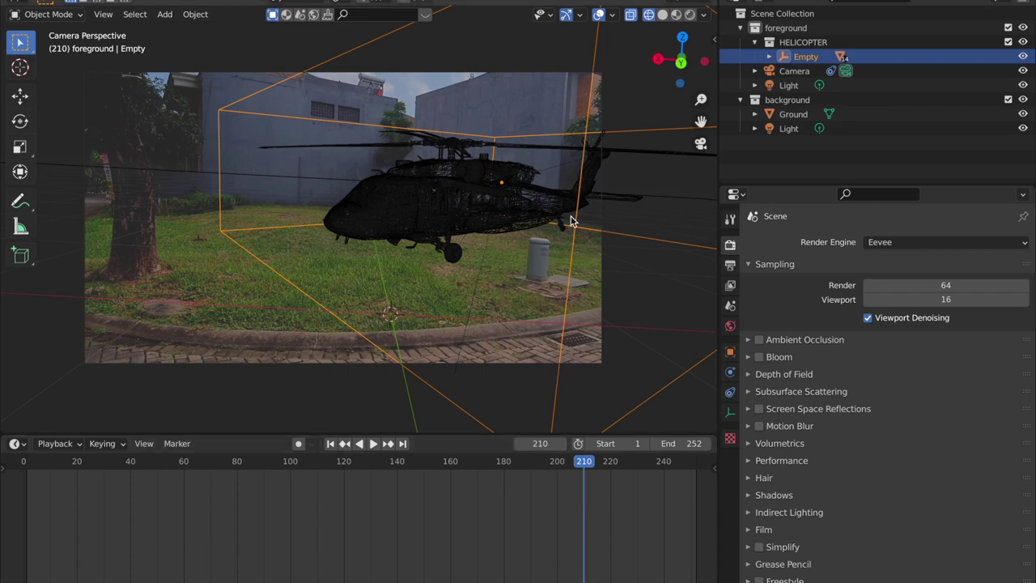
Try moving the helicopter horizontally about 0.35 m with a keyframe at frame 210, check frame 0, and undo the keyframe and move.
key("g")
key("shift+z")
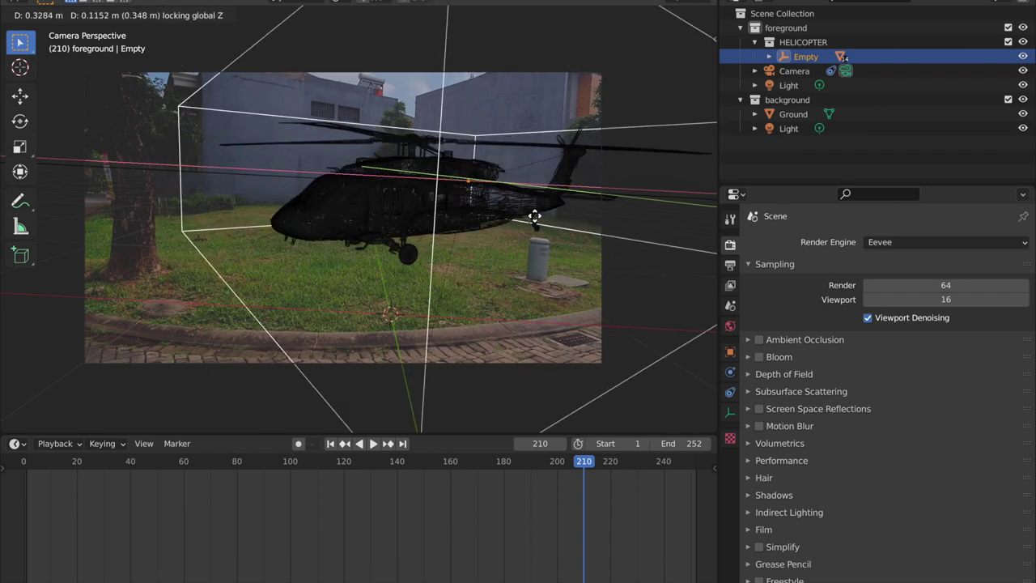
left_click(534, 217)
key("i")
left_click(546, 213)
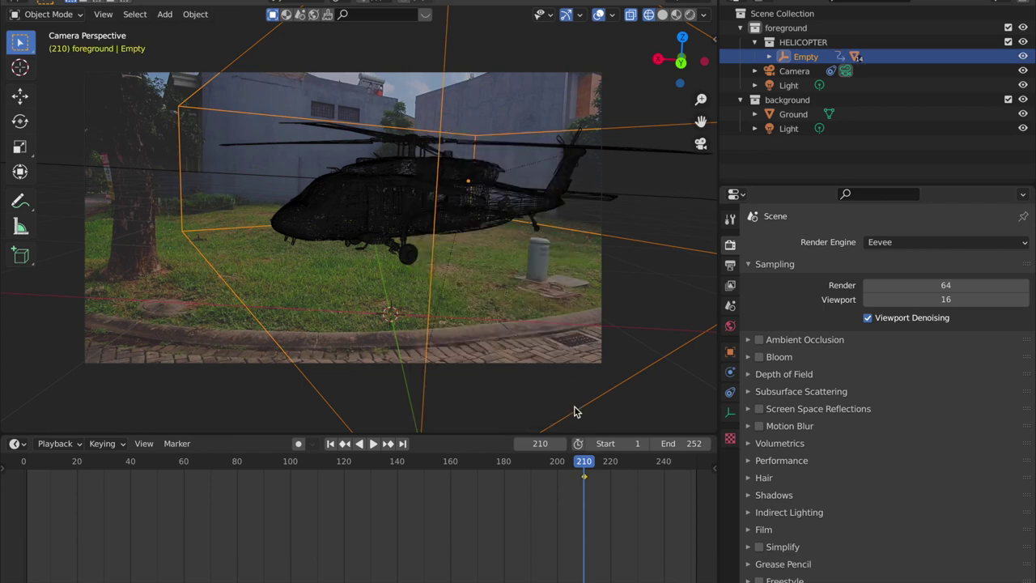
left_click_drag(583, 463, 18, 513)
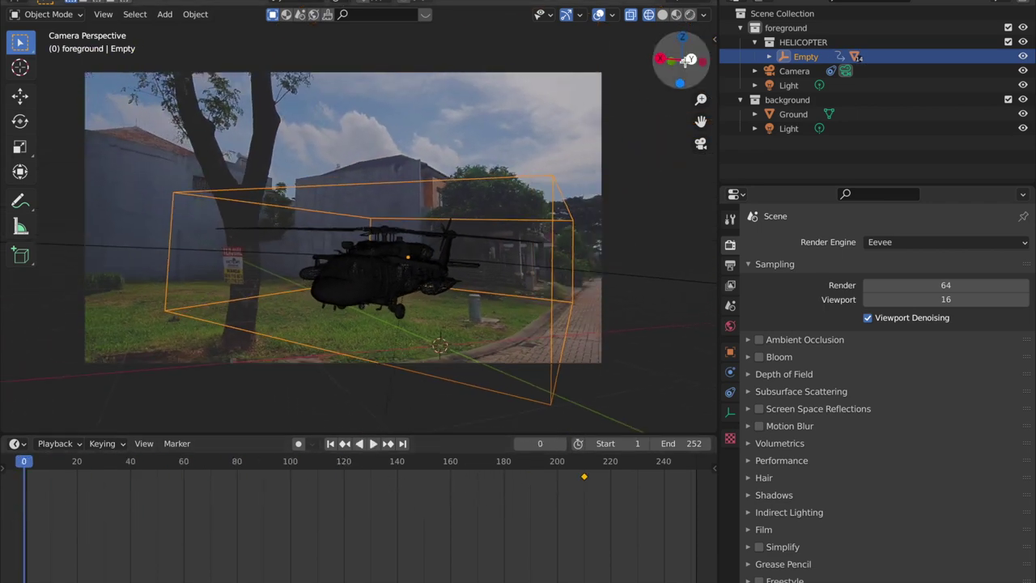
key("Up")
key("ctrl+z")
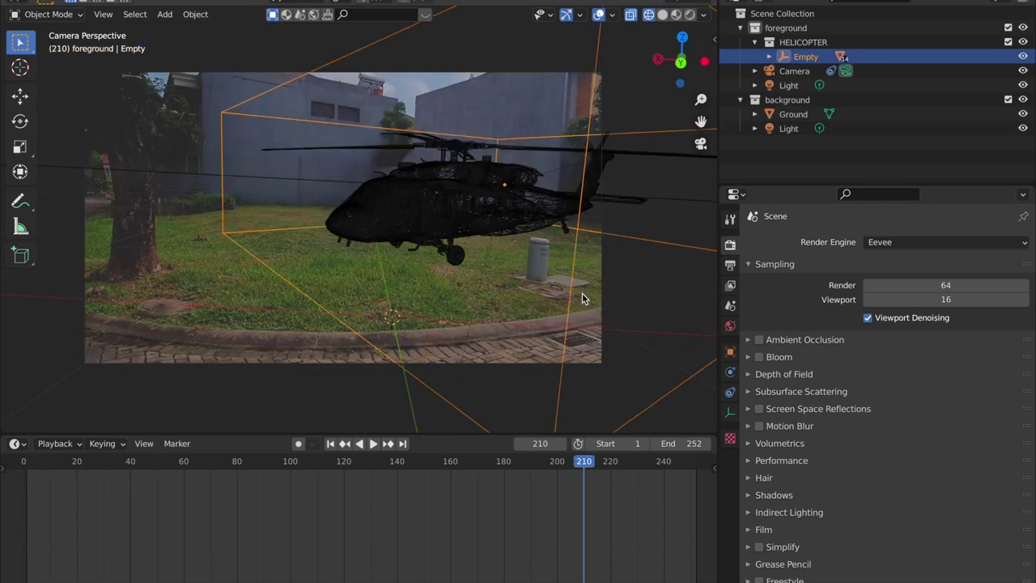
Insert a keyframe on the helicopter's empty at frame 210 and return to frame 0.
key("i")
left_click_drag(586, 464, 708, 453)
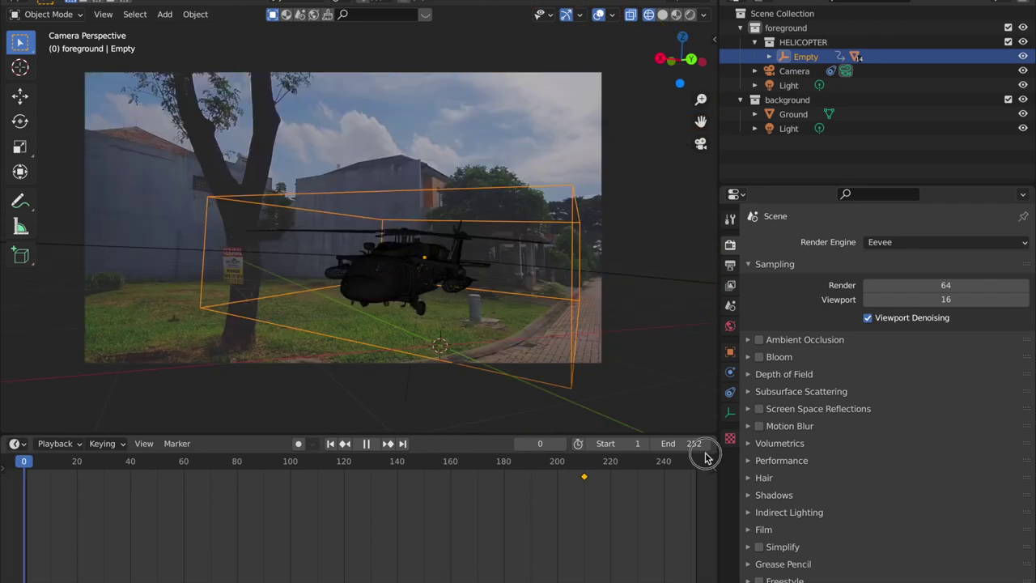
scroll(420, 315, "up", 3)
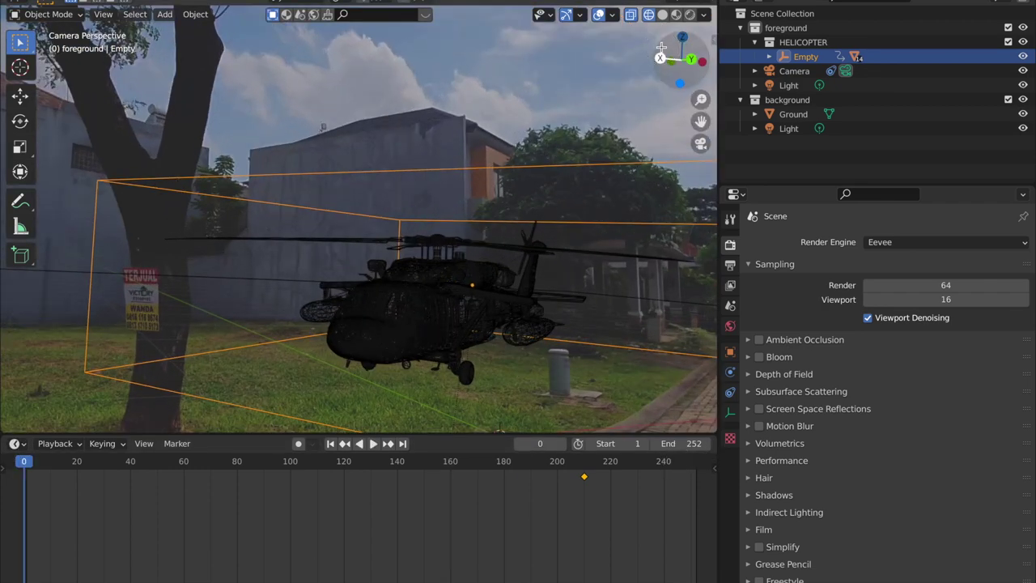
In the right orthographic view, move the helicopter far back and high above the ground, and insert a keyframe on its empty at frame 0.
key("KP_3")
scroll(486, 266, "up", 3)
key("g")
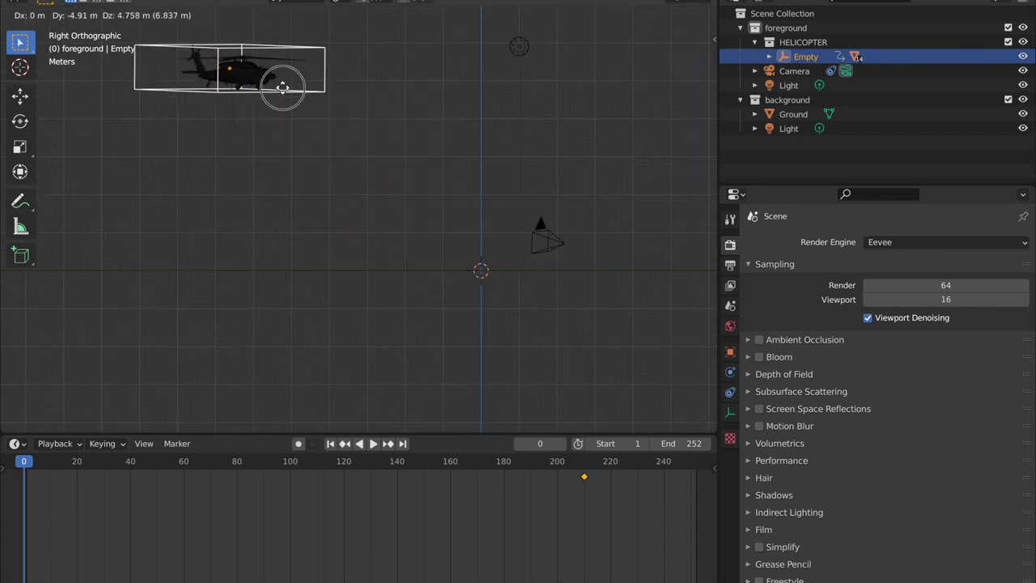
left_click(282, 87)
scroll(416, 189, "down", 8)
key("g")
left_click(432, 194)
key("i")
left_click(462, 178)
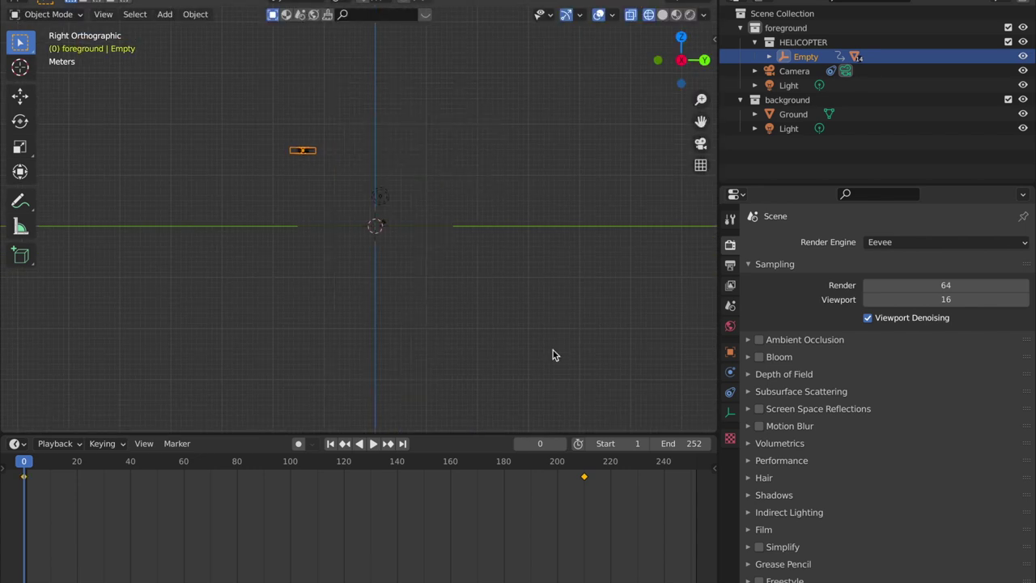
Play the helicopter animation through the camera view to check its flight path over the footage.
left_click(692, 139)
key("space")
scroll(536, 151, "down", 4)
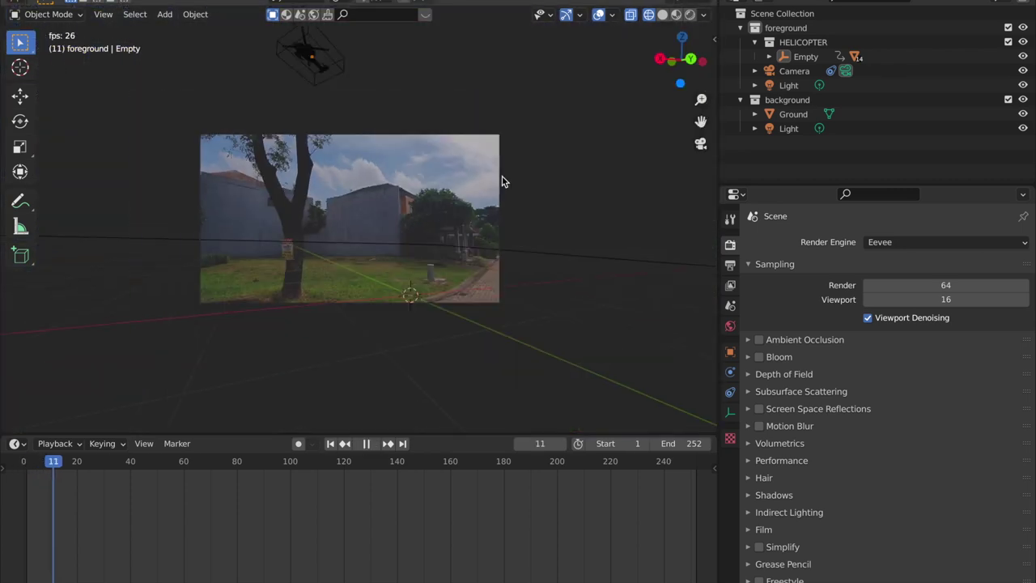
scroll(503, 177, "up", 3)
middle_click_drag(505, 178, 505, 115)
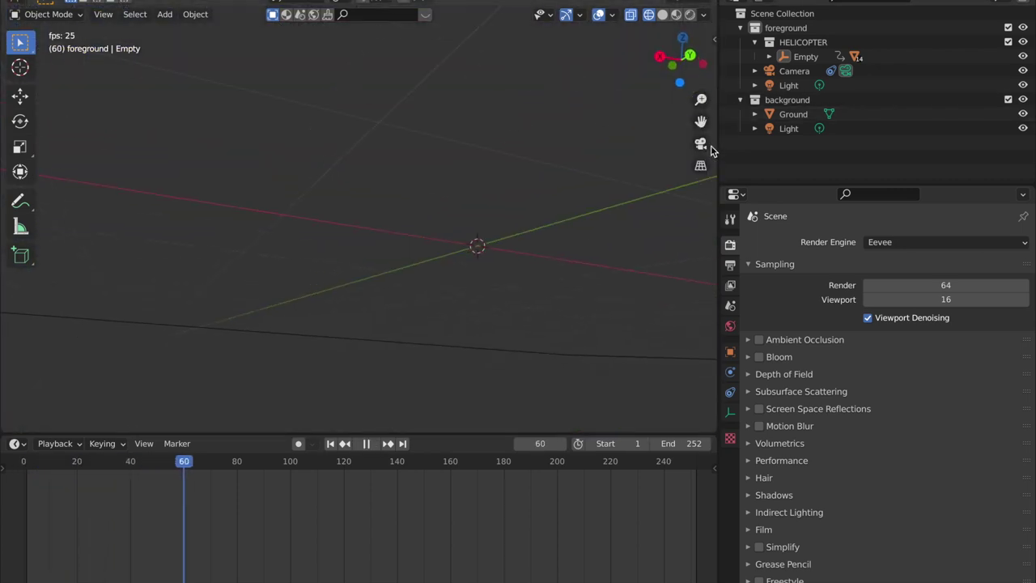
left_click(701, 144)
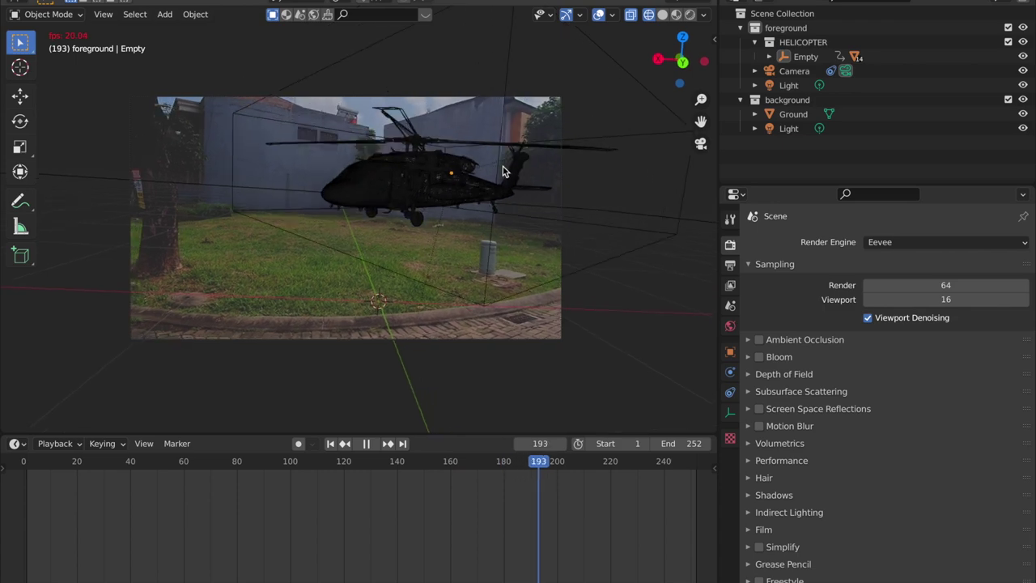
key("space")
At frame 0, reposition the helicopter using the front view so it sits within the camera's field of view.
left_click(511, 232)
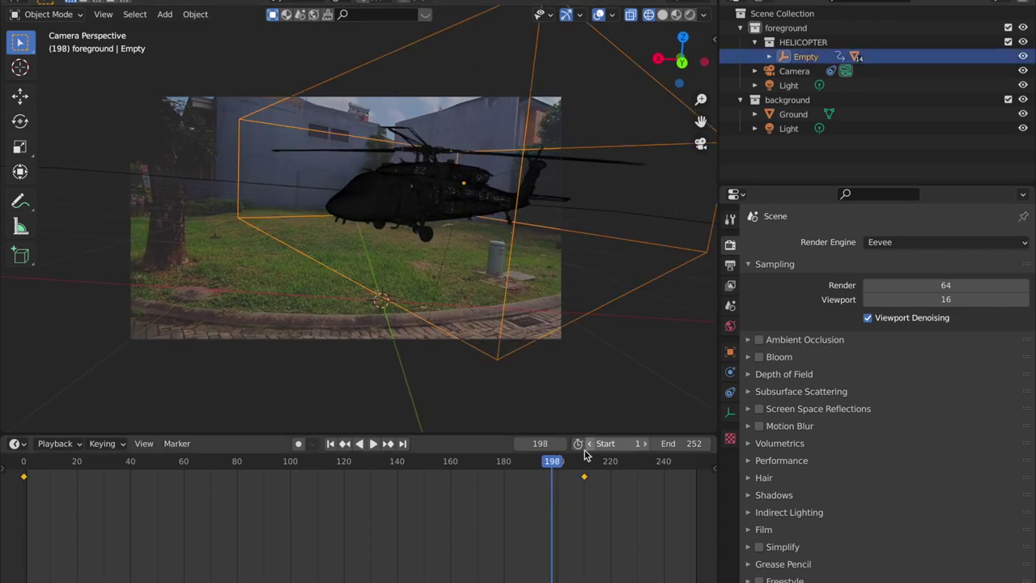
left_click_drag(540, 468, 24, 486)
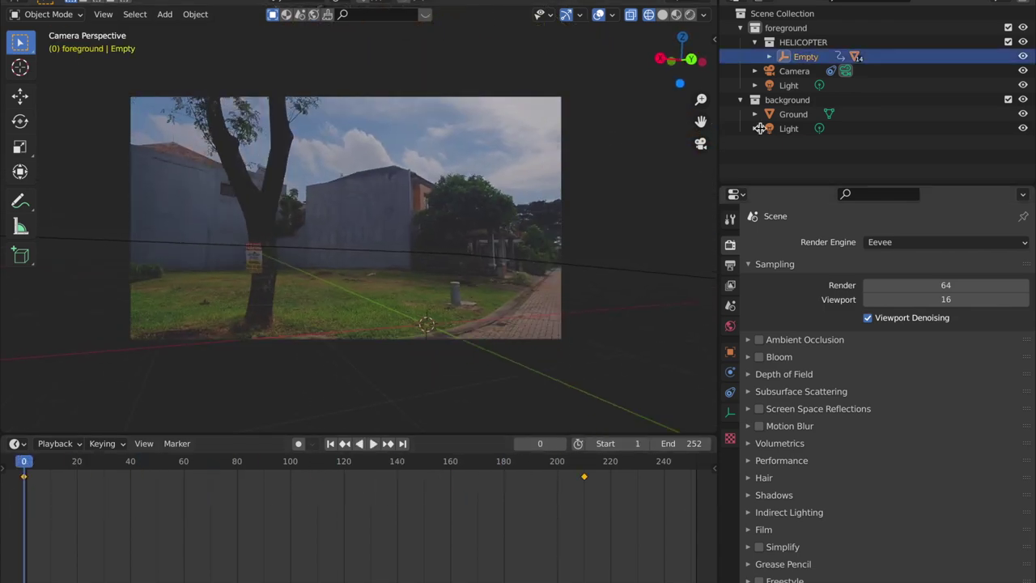
left_click(670, 59)
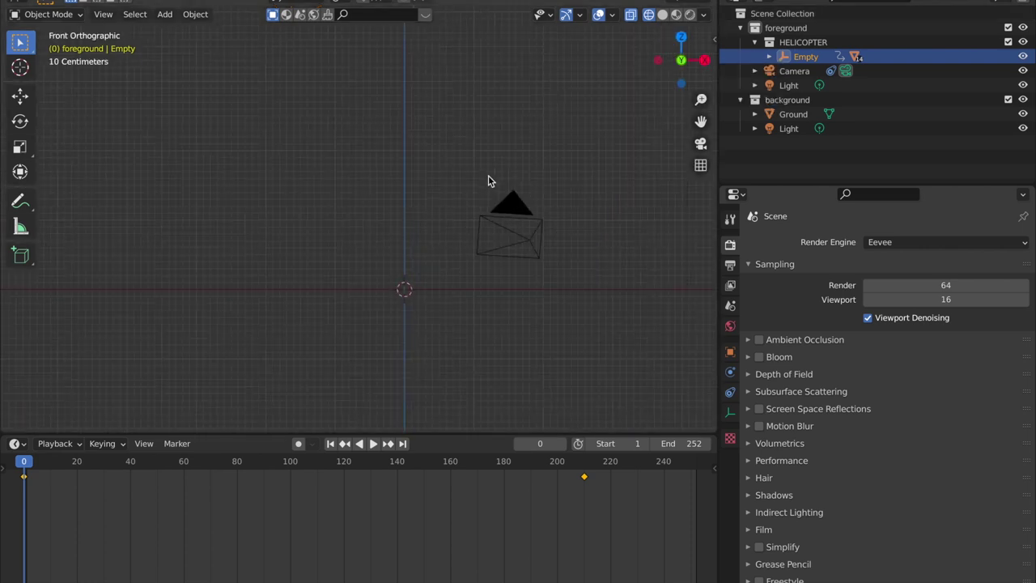
scroll(459, 162, "down", 1)
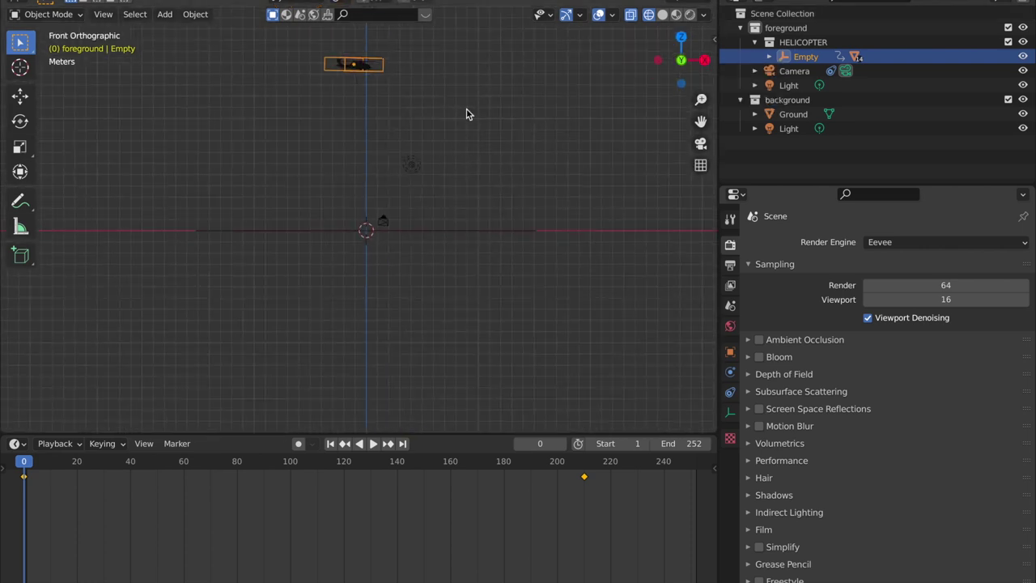
left_click(449, 172)
middle_click_drag(493, 186, 316, 216)
middle_click_drag(645, 140, 676, 152)
left_click(688, 146)
left_click(701, 144)
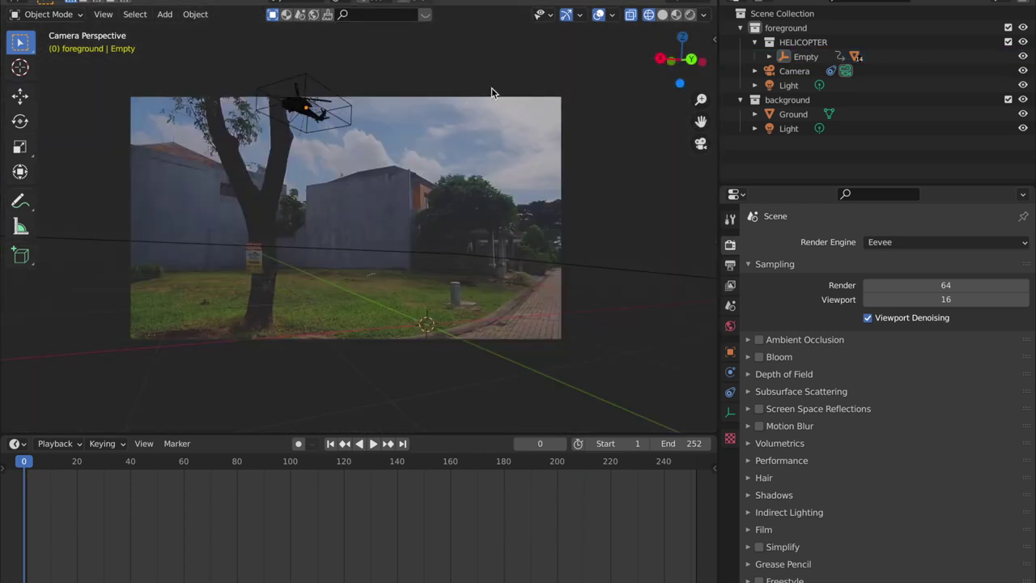
Move the helicopter into the sky near the upper middle of the camera image and keyframe it at frame 0.
left_click(354, 123)
key("g")
key("shift+z")
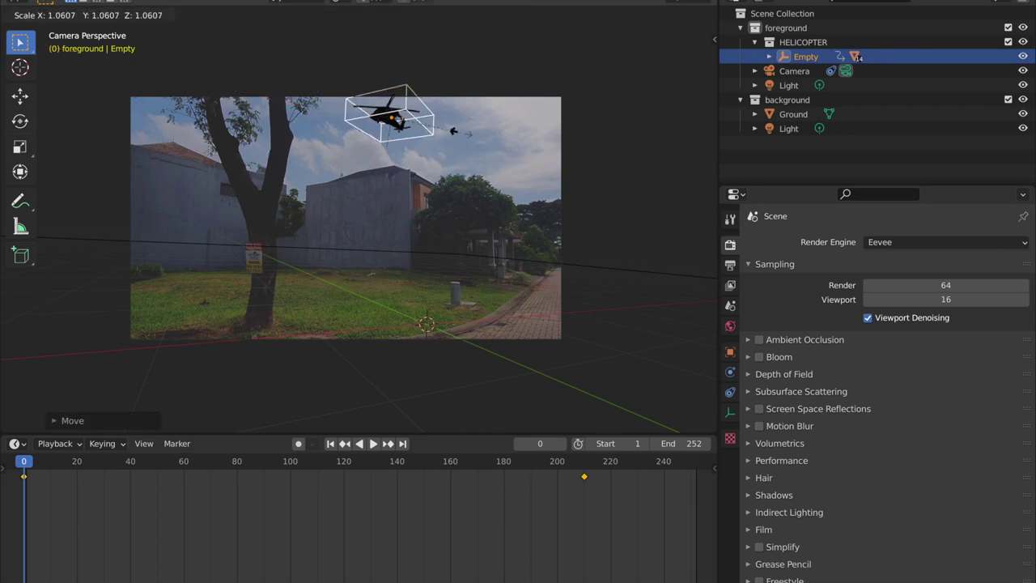
key("Escape")
key("g")
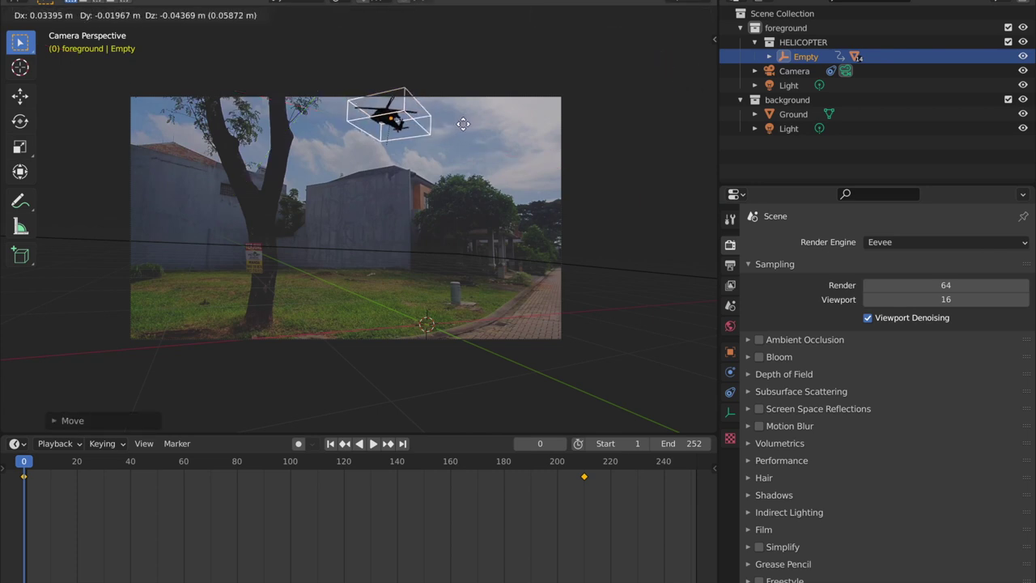
left_click(457, 121)
key("i")
left_click(459, 122)
At frame 212, rotate the helicopter about the Z axis so its nose turns toward the camera, and insert a keyframe.
left_click(681, 38)
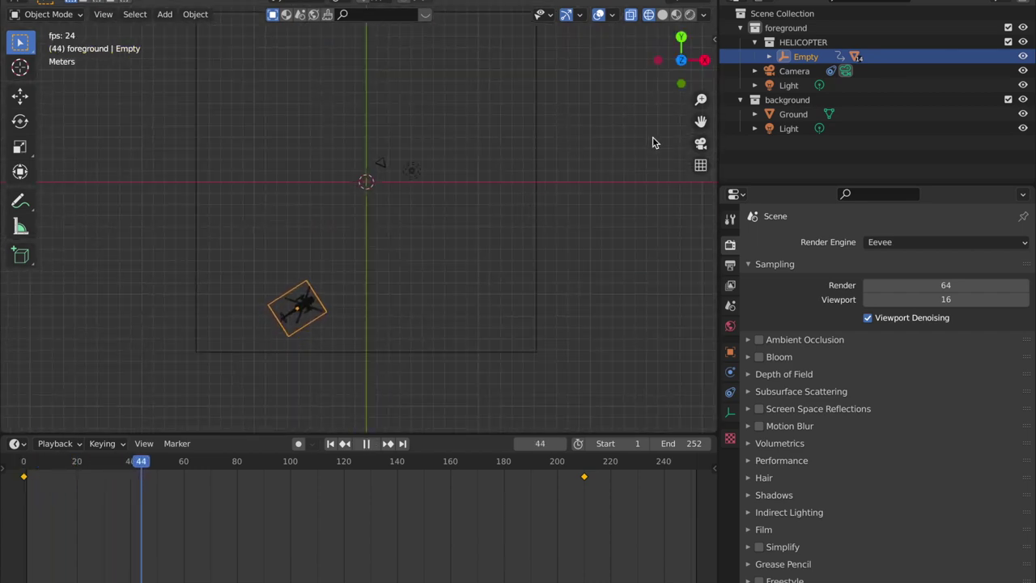
left_click(699, 142)
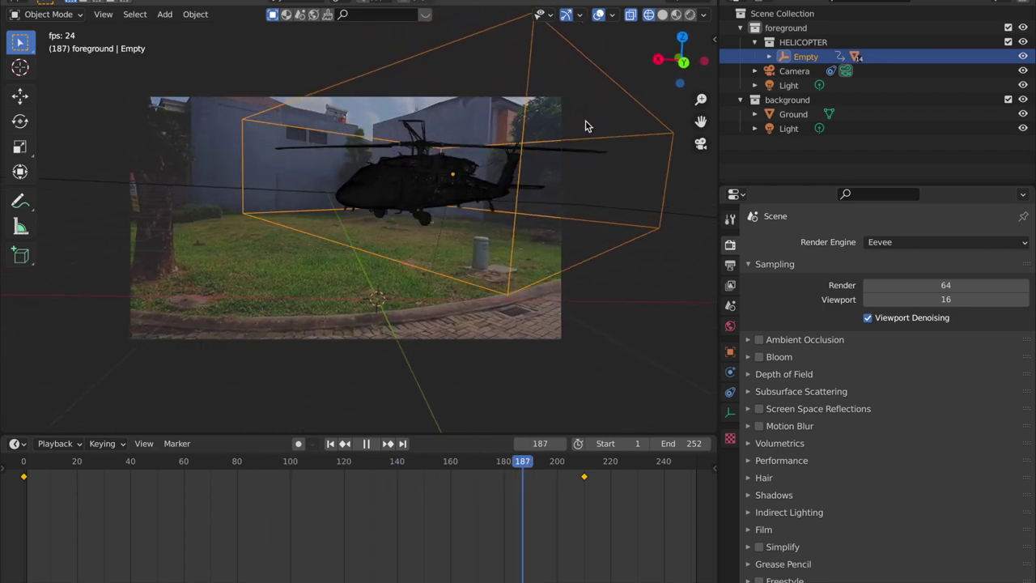
key("space")
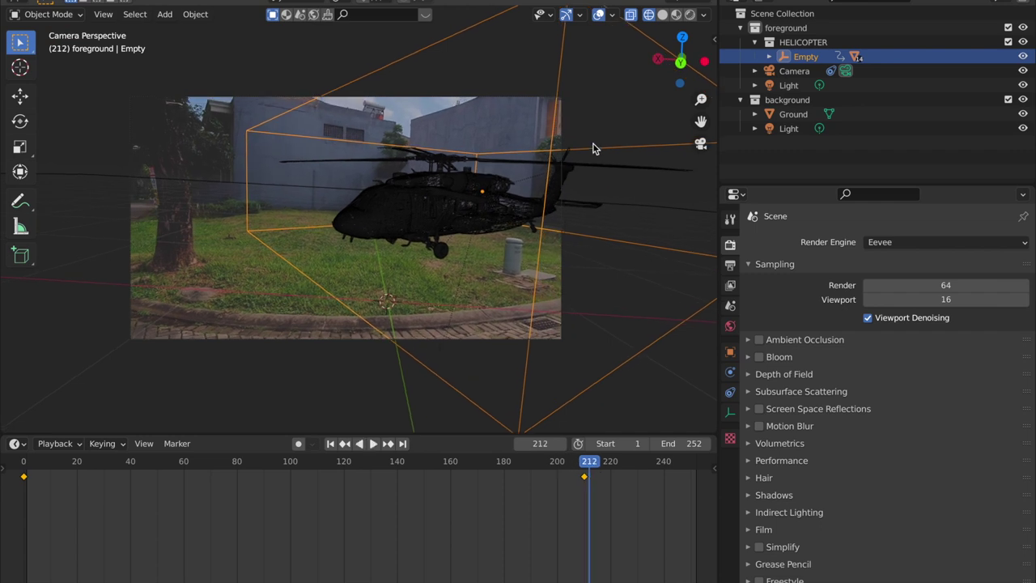
key("r")
key("z")
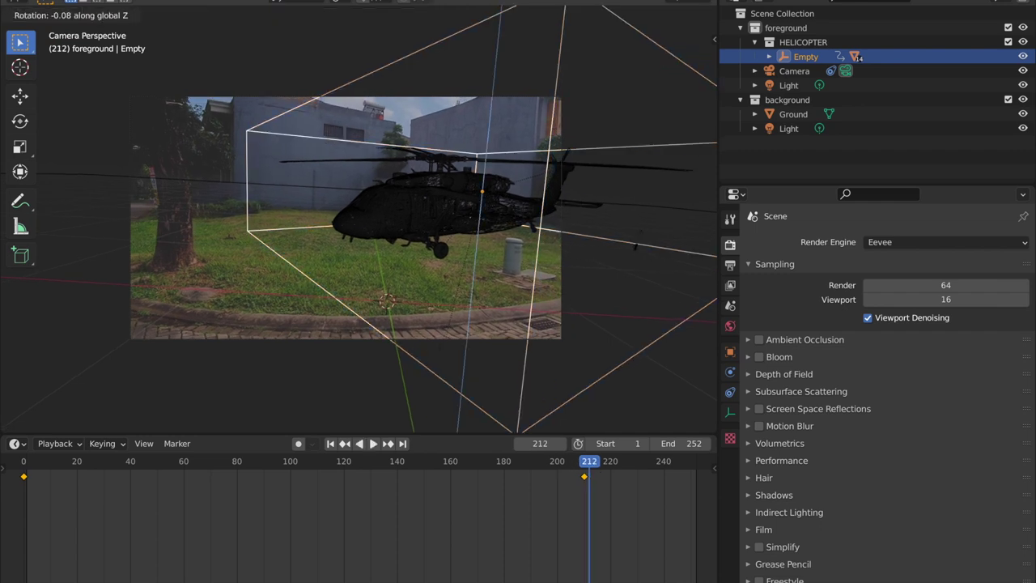
left_click(642, 182)
key("g")
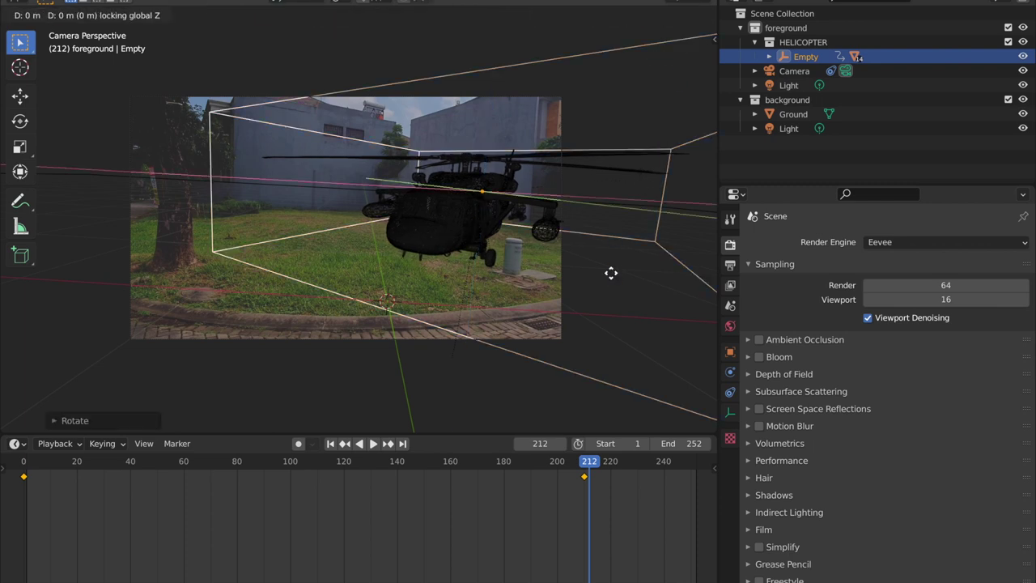
right_click(611, 273)
key("i")
left_click(611, 272)
Shift the helicopter's new keyframe from frame 212 to frame 210.
scroll(534, 505, "up", 5)
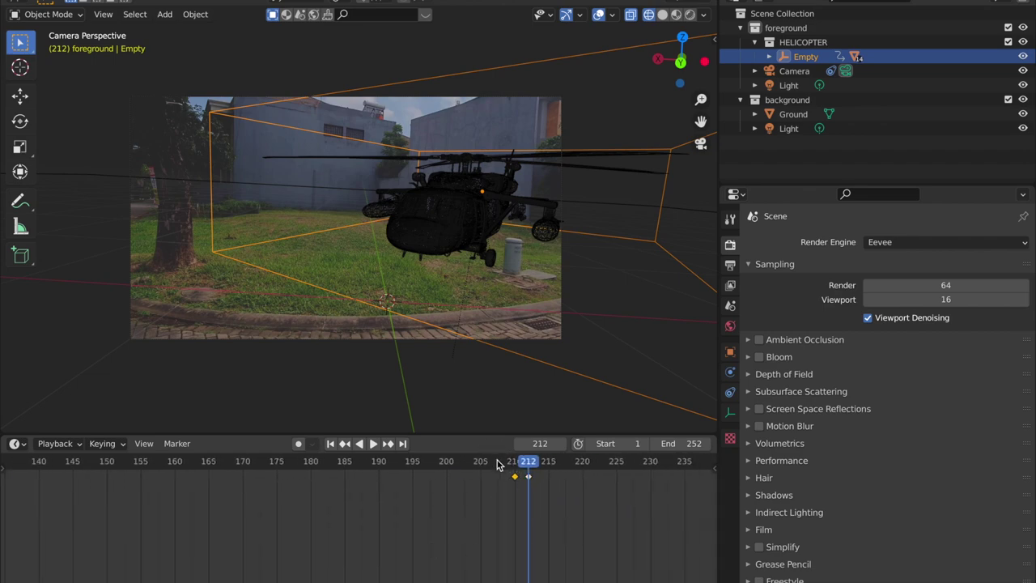
key("g")
left_click(530, 494)
Examine the helicopter's turn around frame 150 and play the animation from the start through the camera view.
left_click_drag(528, 463, 107, 442)
scroll(349, 317, "down", 3)
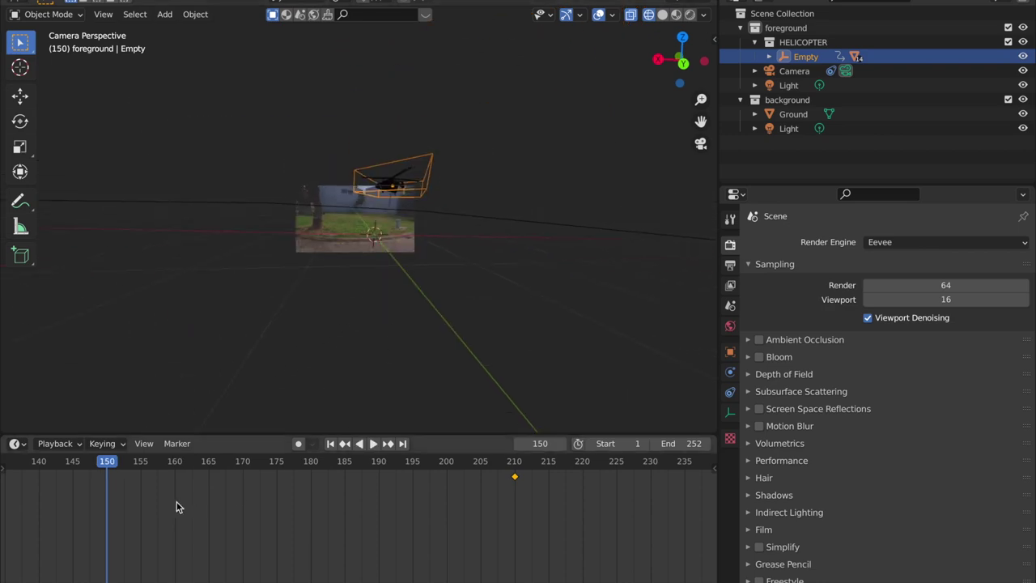
scroll(176, 504, "down", 3)
middle_click_drag(330, 264, 544, 197)
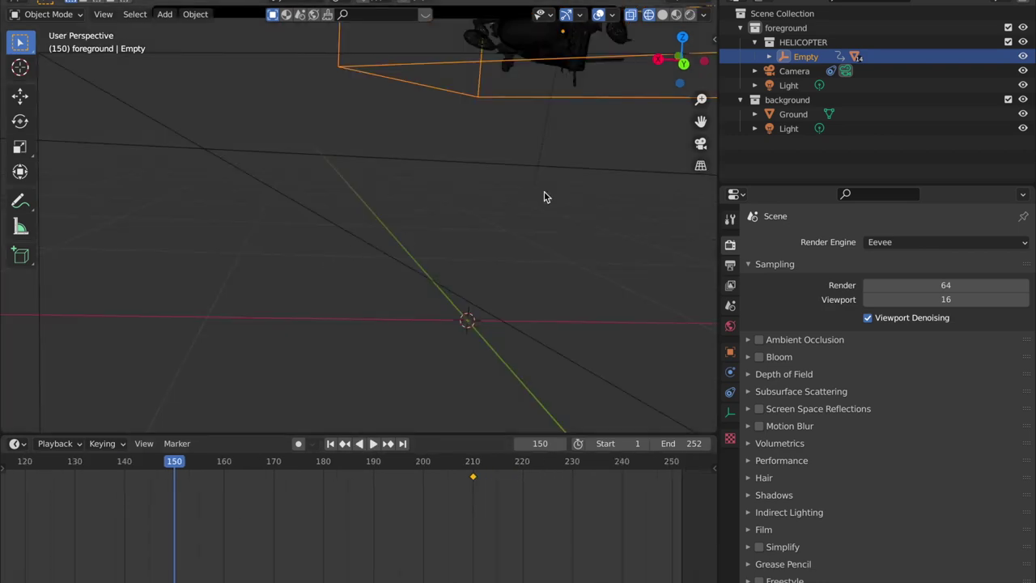
left_click(701, 145)
scroll(242, 517, "down", 3)
scroll(242, 517, "down", 4)
middle_click_drag(405, 522, 484, 519)
scroll(478, 514, "down", 5)
left_click_drag(356, 465, 146, 459)
key("space")
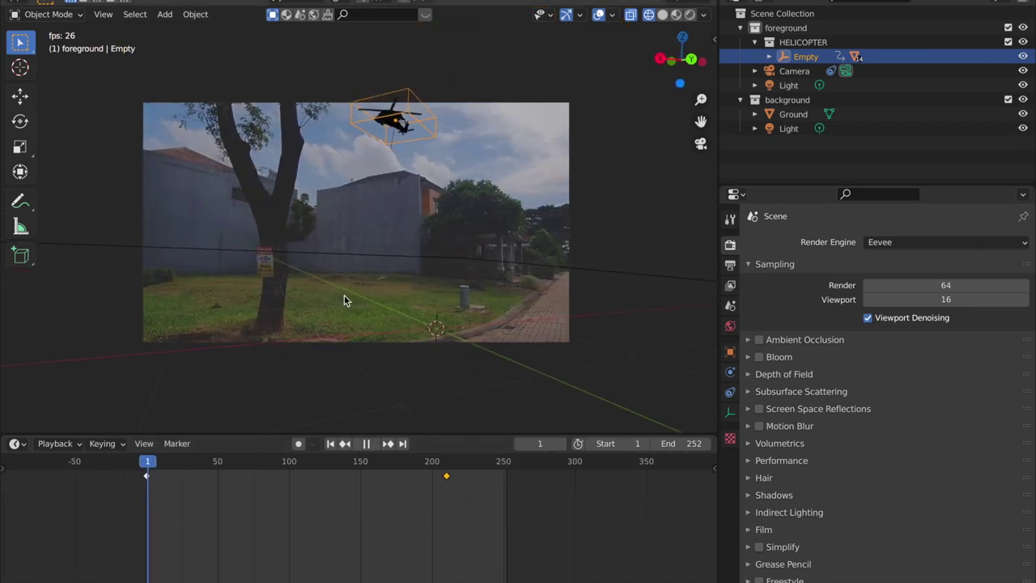
left_click(601, 231)
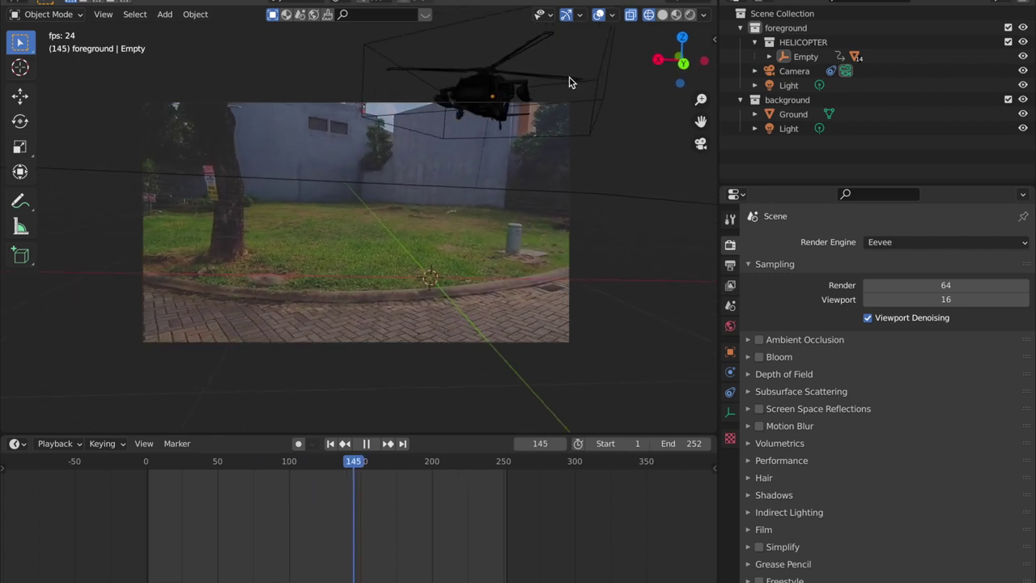
key("space")
Set the interpolation of the helicopter's keyframes to Linear and replay the motion from the start.
left_click(606, 139)
key("r")
key("Escape")
key("t")
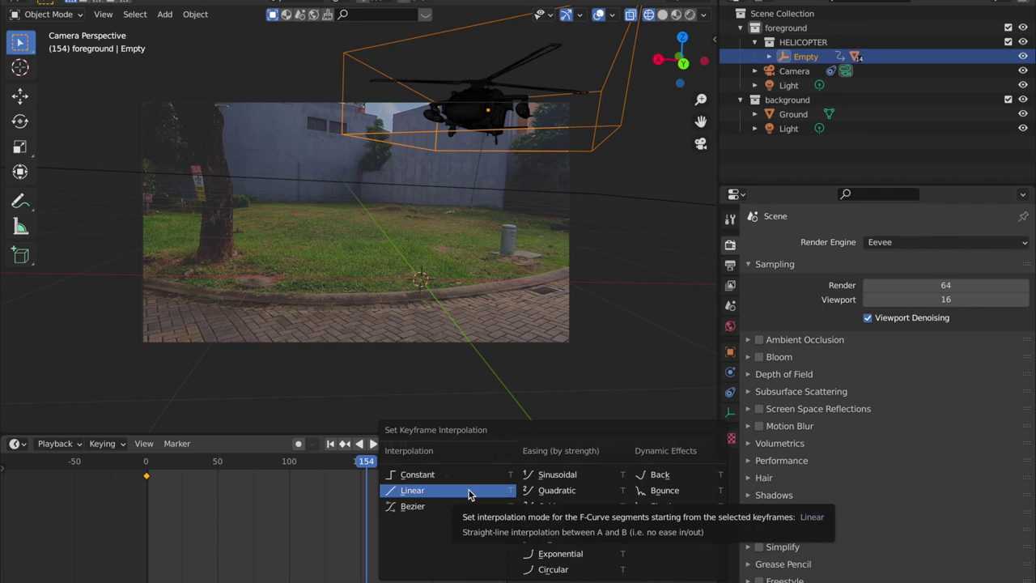
left_click(469, 494)
left_click_drag(359, 460, 25, 511)
key("space")
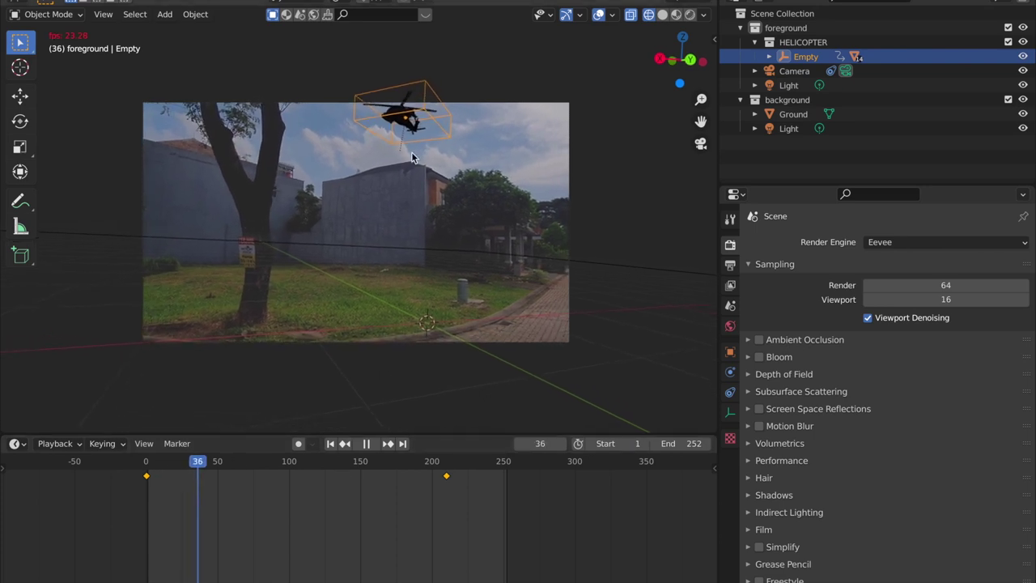
key("space")
Move the helicopter's last keyframe to about frame 129 so the approach ends earlier.
scroll(469, 521, "up", 3)
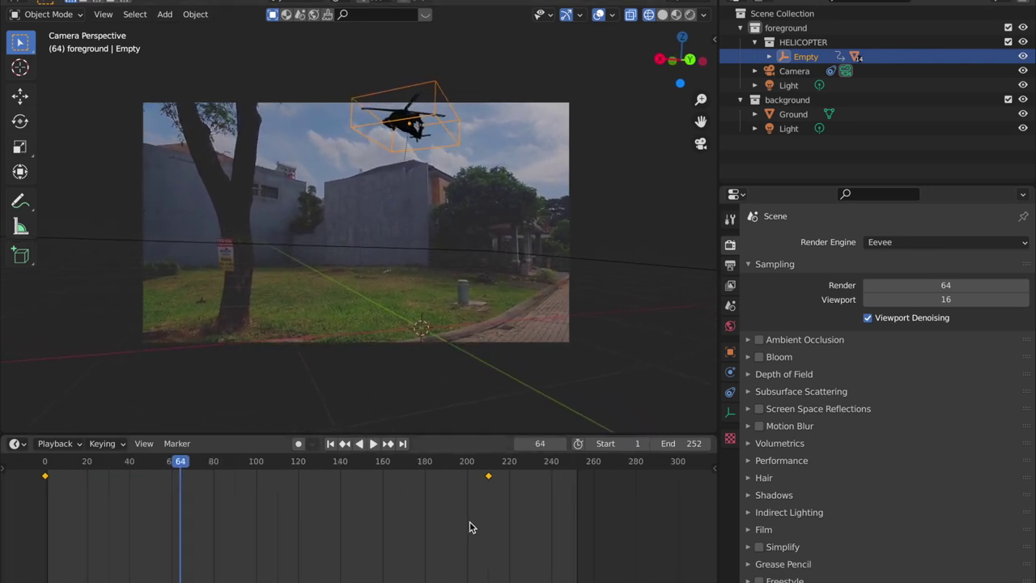
key("g")
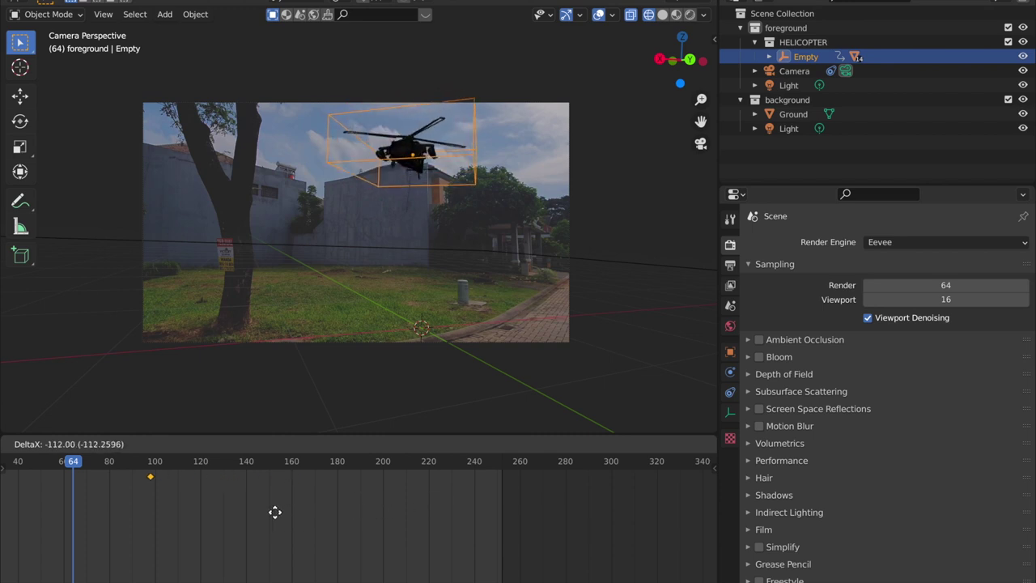
left_click(370, 522)
key("g")
left_click(365, 516)
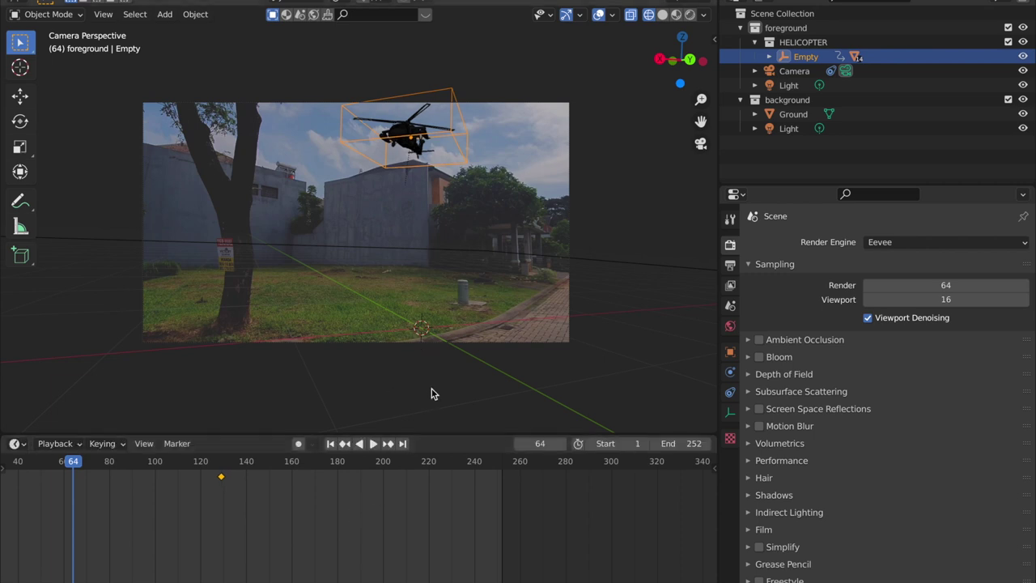
Play back the faster helicopter approach through the camera view up to about frame 133.
key("space")
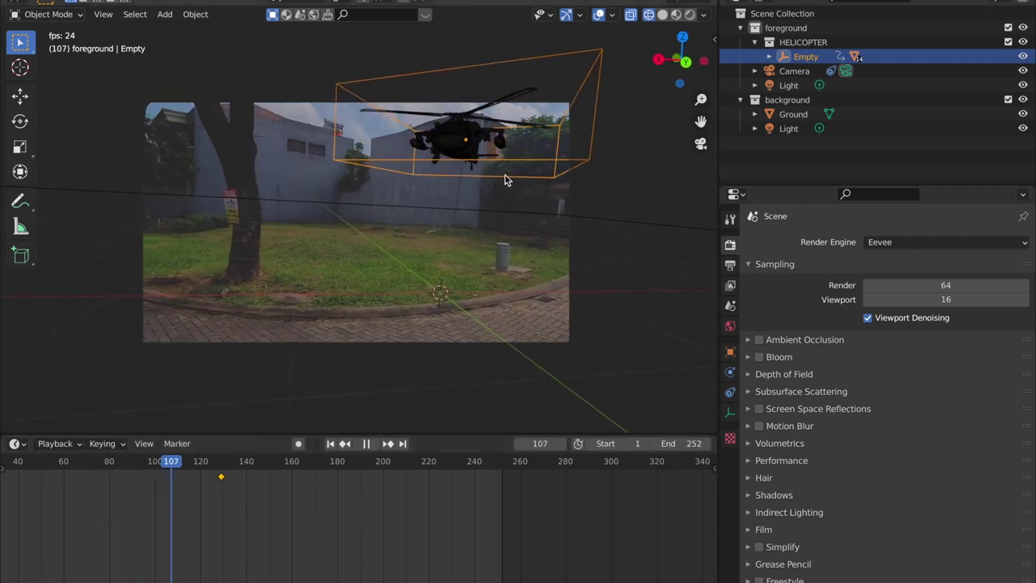
key("space")
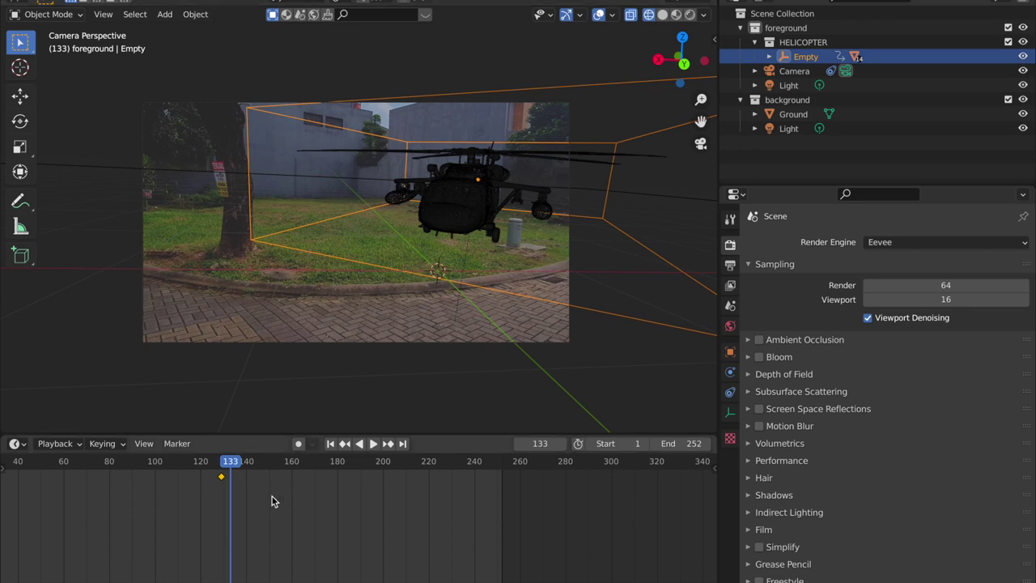
scroll(348, 500, "down", 3)
left_click_drag(379, 475, 191, 476)
key("space")
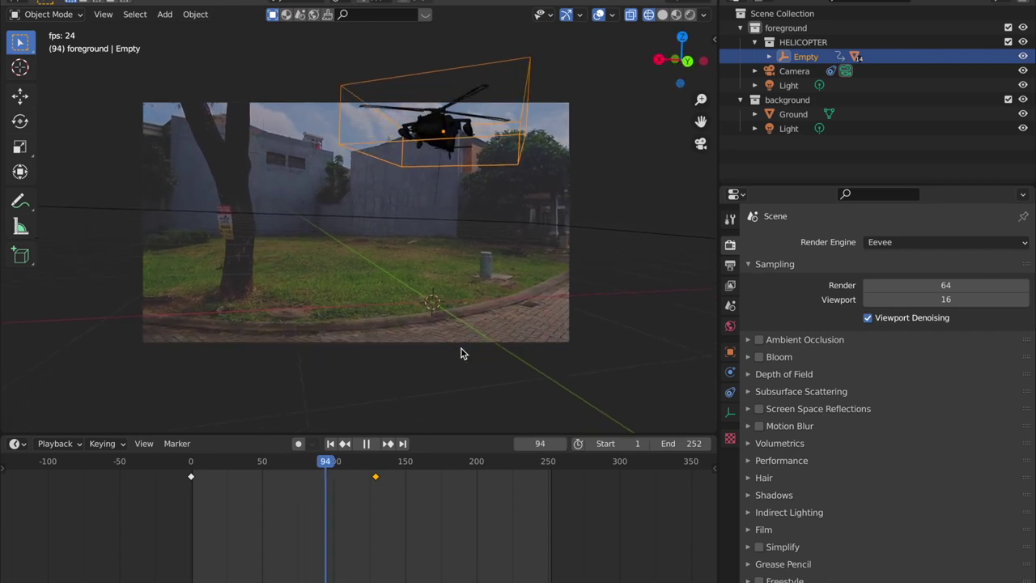
key("space")
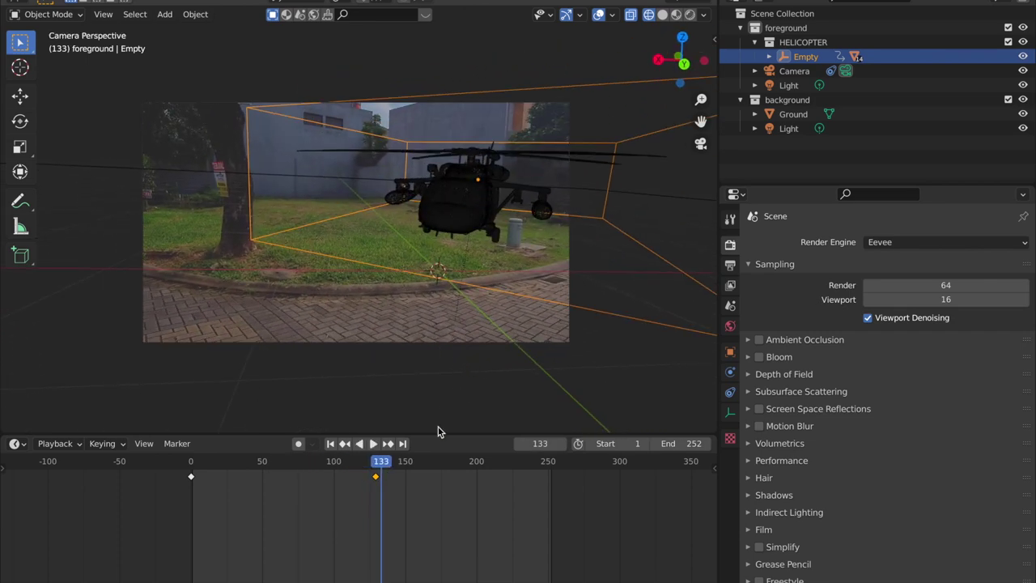
At frame 0, rotate the helicopter about the Z axis so it faces the camera, and keyframe the new orientation.
left_click_drag(387, 470, 175, 501)
middle_click_drag(484, 217, 455, 258, "shift")
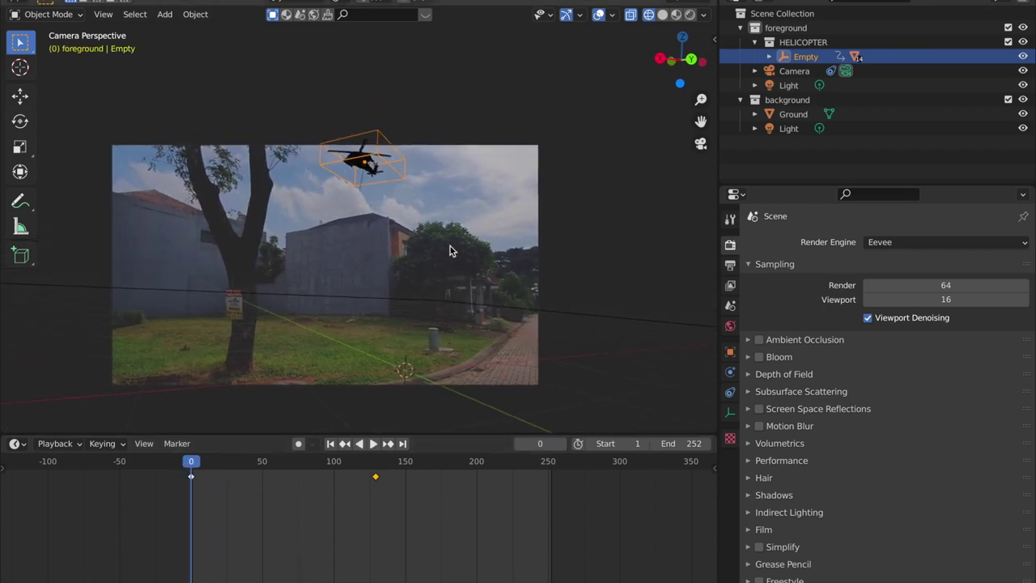
scroll(468, 179, "up", 6)
middle_click_drag(469, 199, 436, 304, "shift")
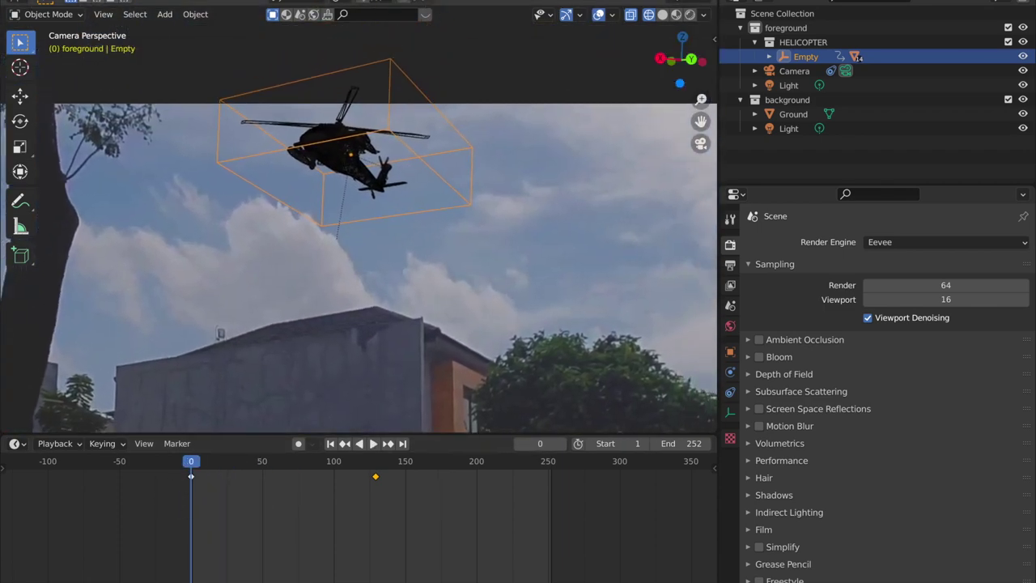
key("r")
key("z")
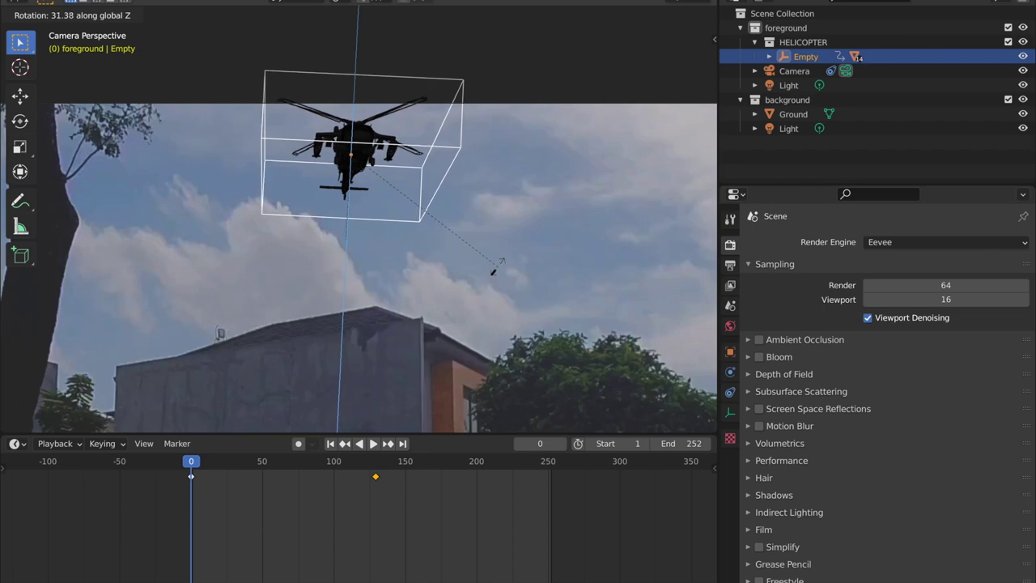
left_click(532, 224)
key("i")
left_click(534, 223)
Replay the approach from frame 0 to about frame 138 to check the helicopter's corrected heading.
key("space")
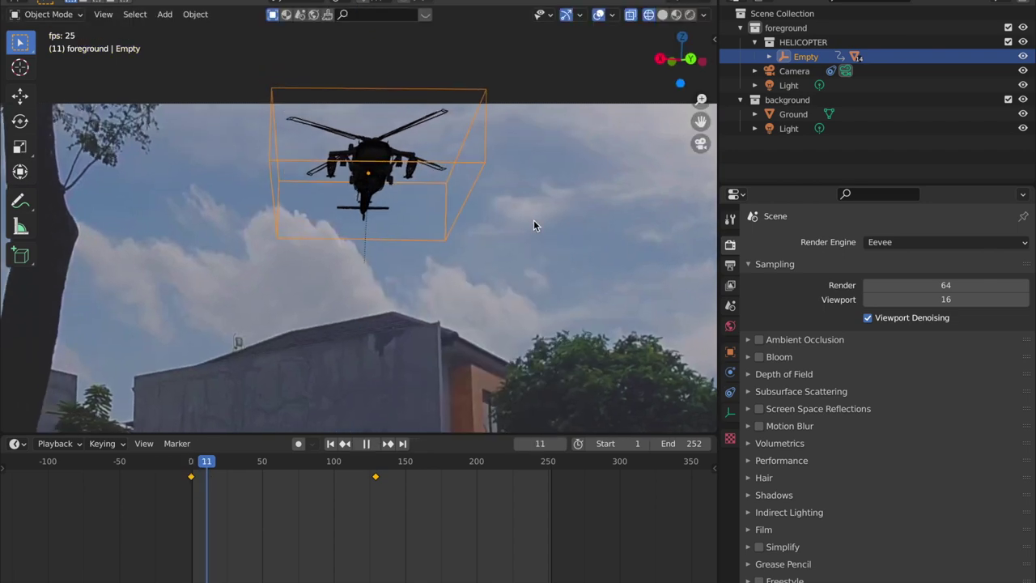
scroll(533, 223, "down", 3)
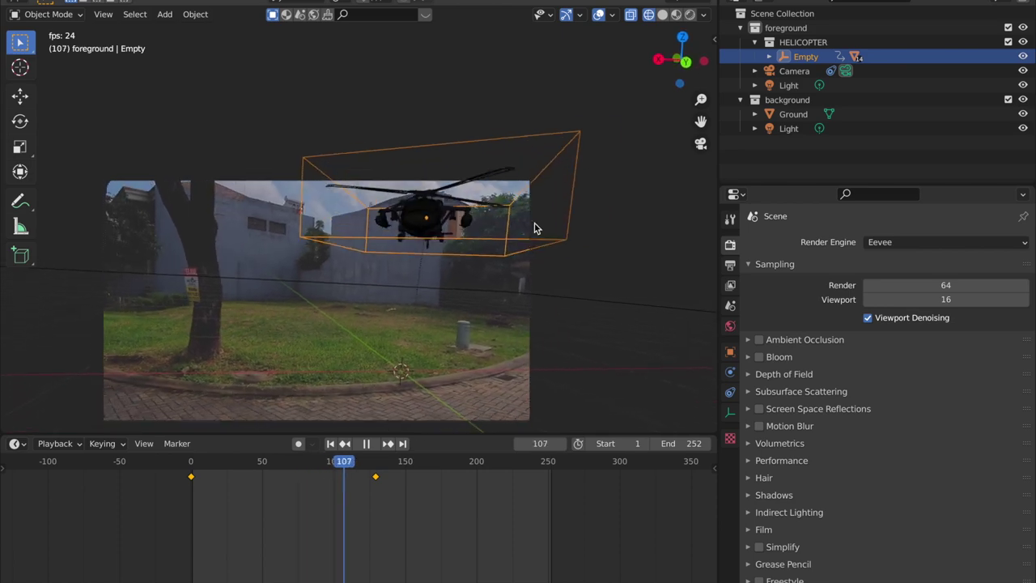
key("space")
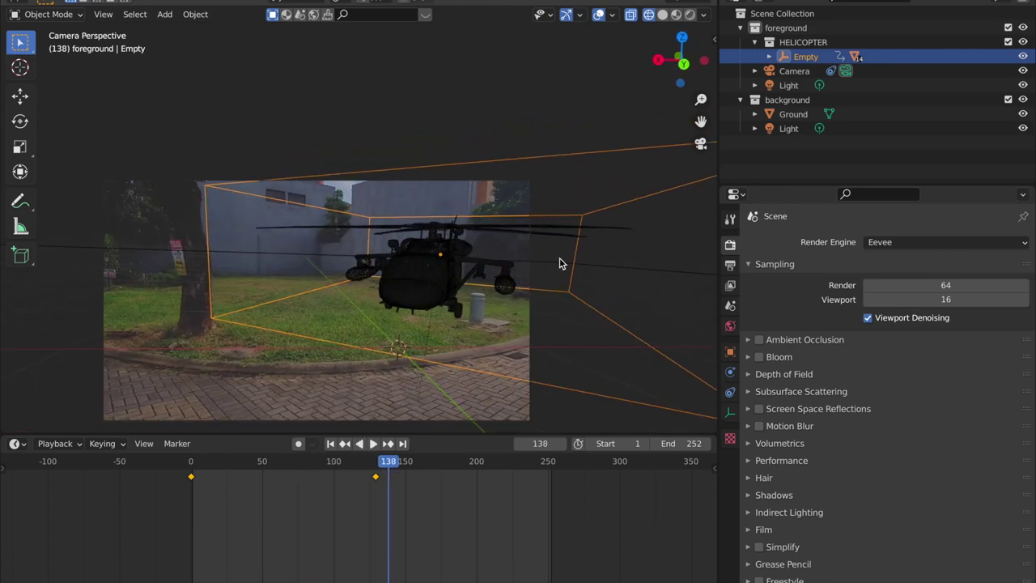
Go to frame 130, where the helicopter's approach ends.
middle_click_drag(559, 258, 542, 255, "shift")
mouse_move(390, 464)
left_mouse_down()
mouse_move(348, 479)
mouse_move(376, 477)
left_mouse_up()
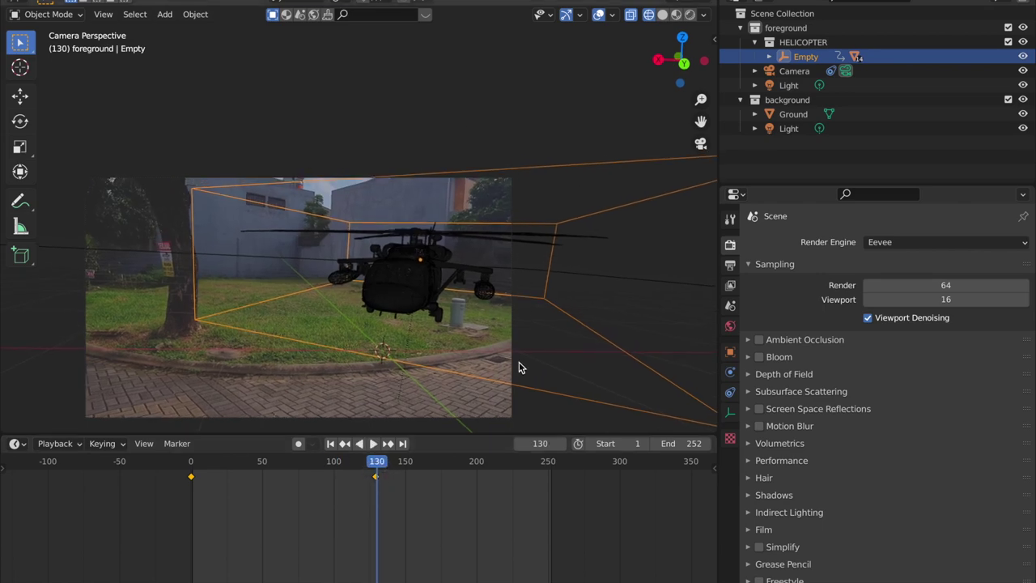
Switch to Google Chrome and search YouTube for "HELICOPTER LANDING REFERENCE".
key("ctrl+Up")
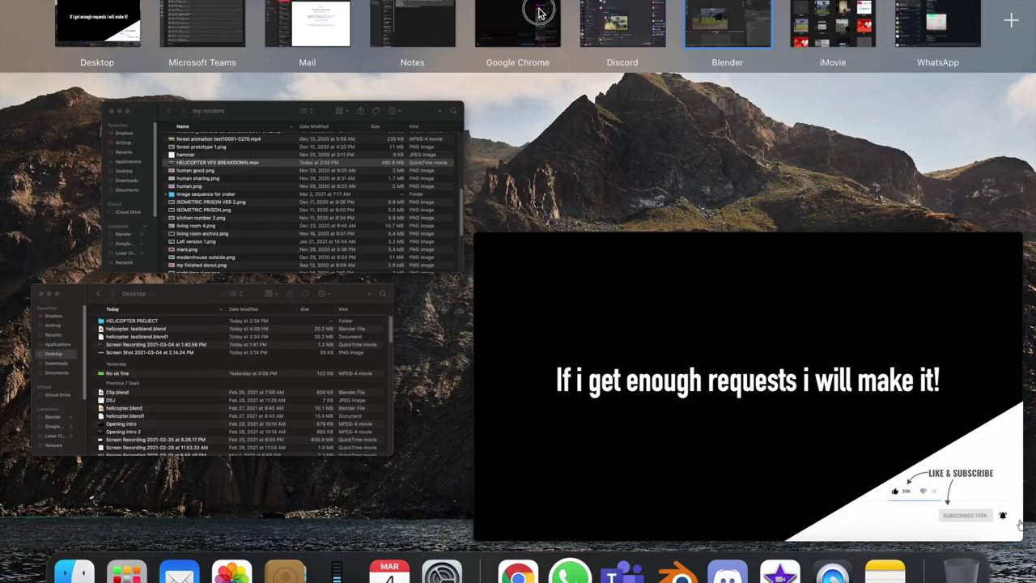
left_click(540, 13)
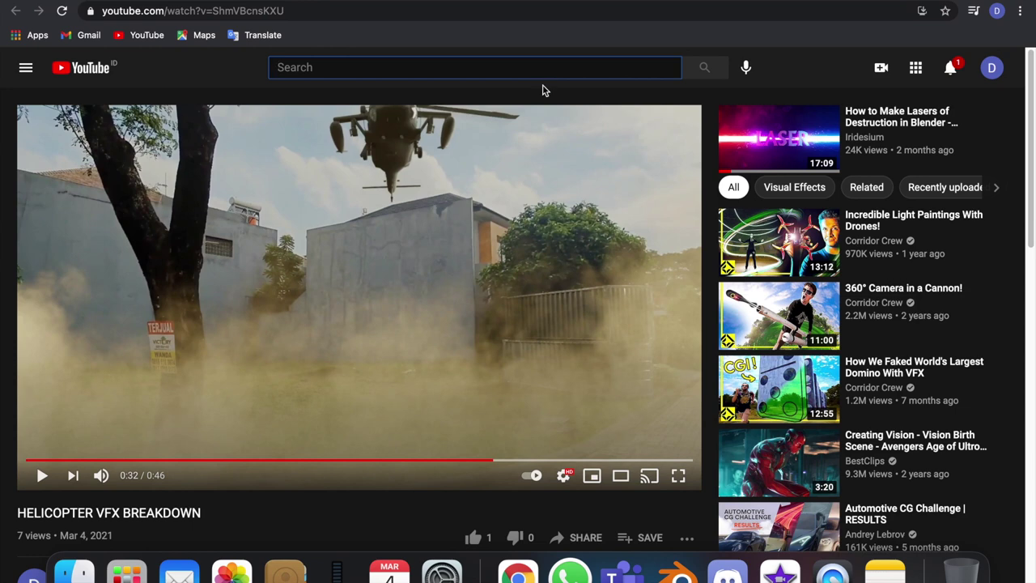
type("HELICOPTER LANDING ")
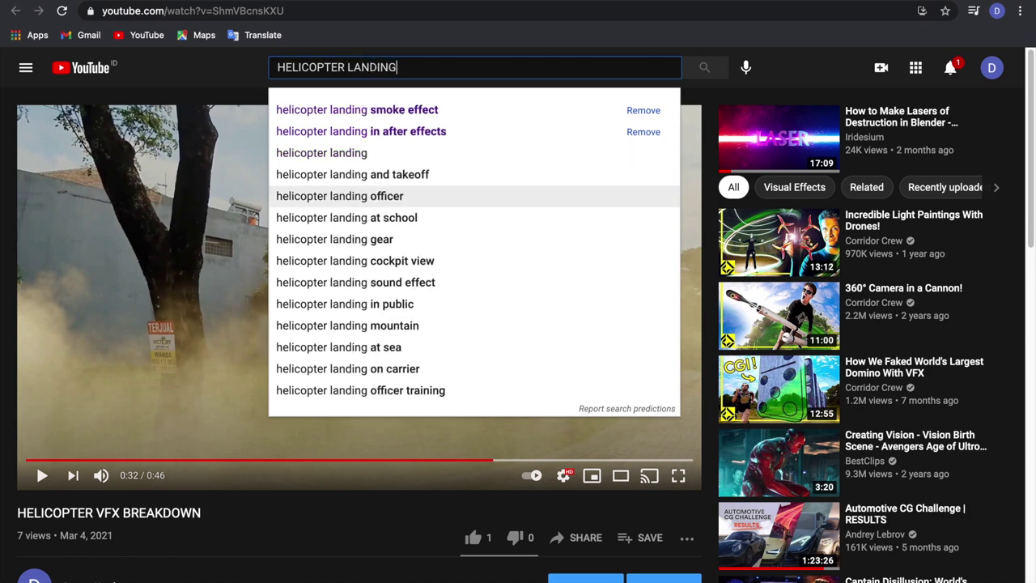
type("REFERENCE")
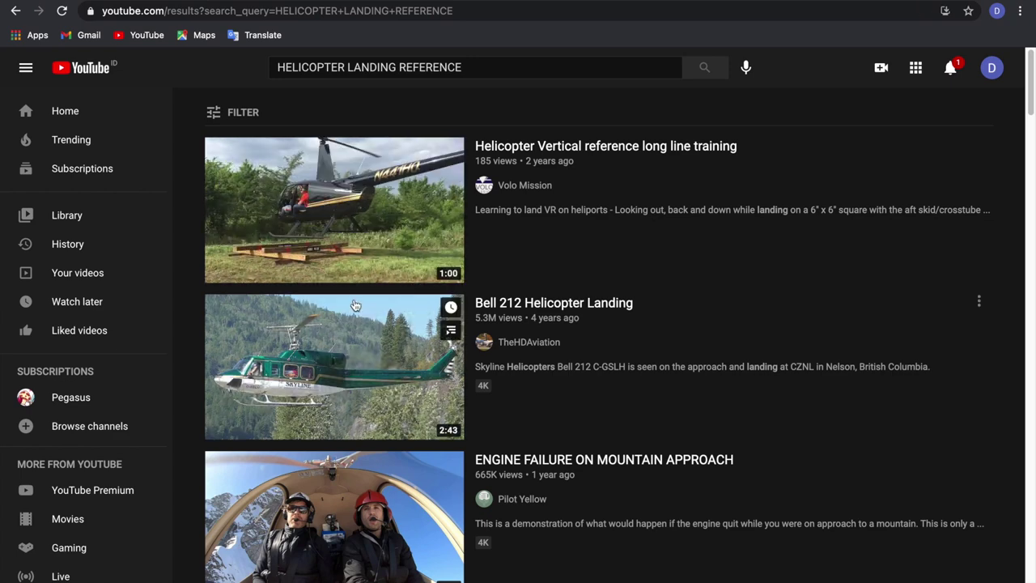
Open the "Bell 212 Helicopter Landing" video and skip through its approach and touchdown to study how the helicopter moves.
left_click(368, 356)
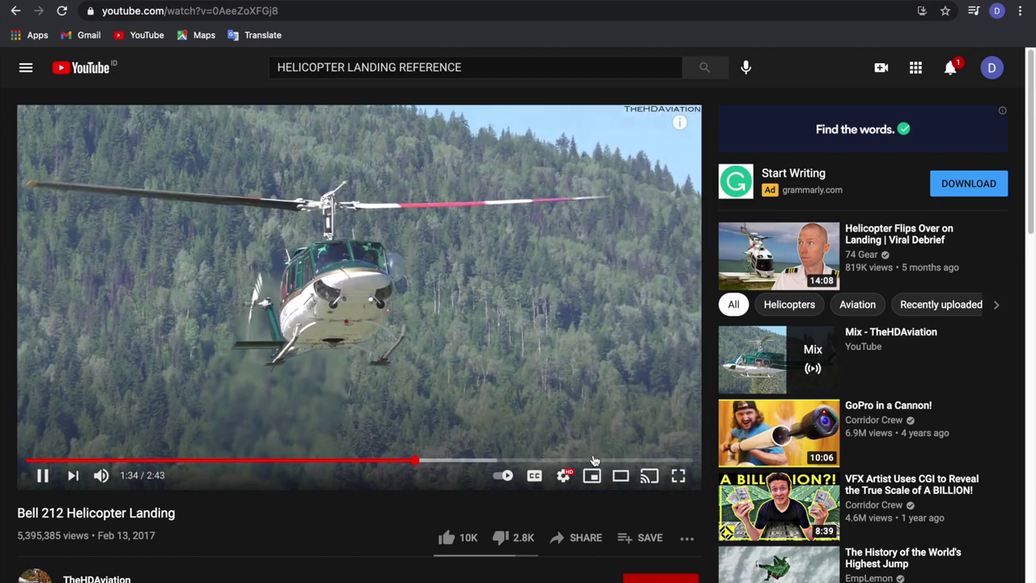
left_click(595, 461)
left_click(580, 461)
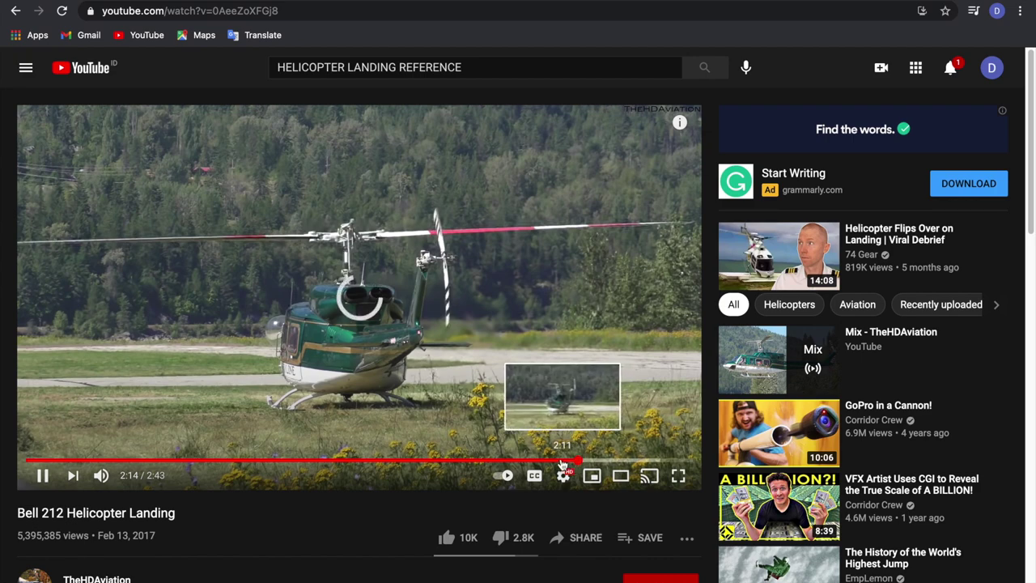
left_click(559, 461)
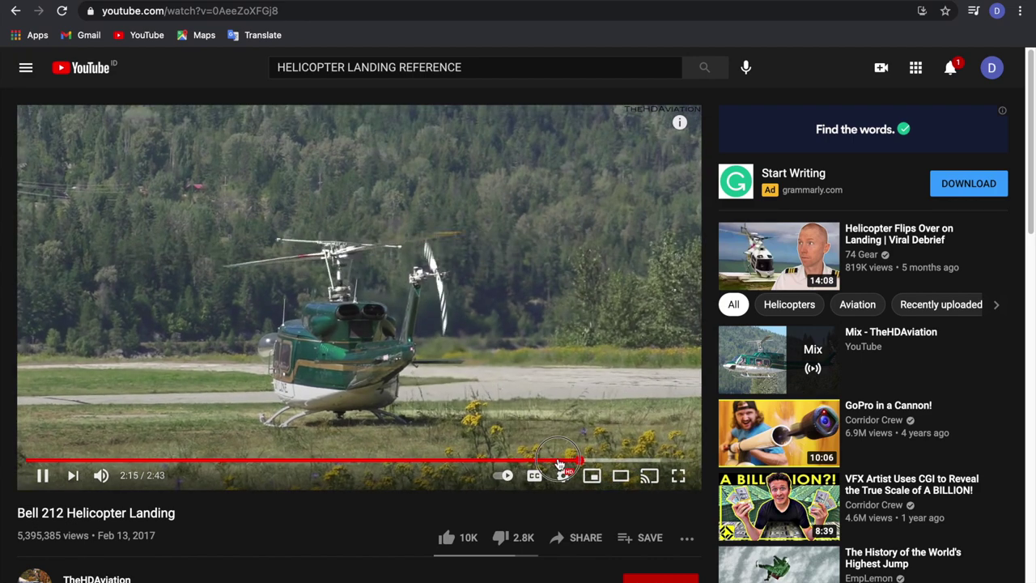
left_click(523, 461)
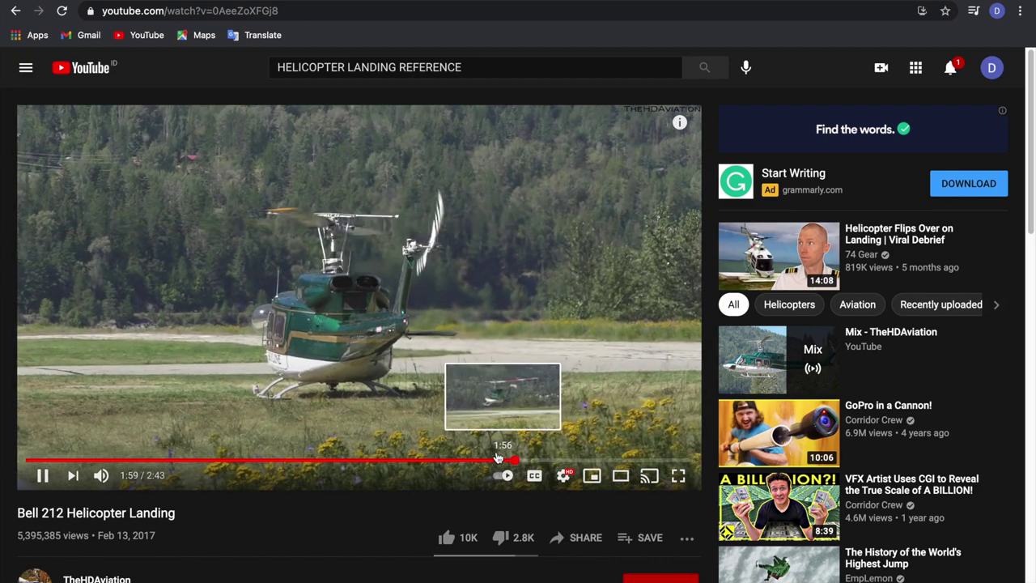
left_click(457, 457)
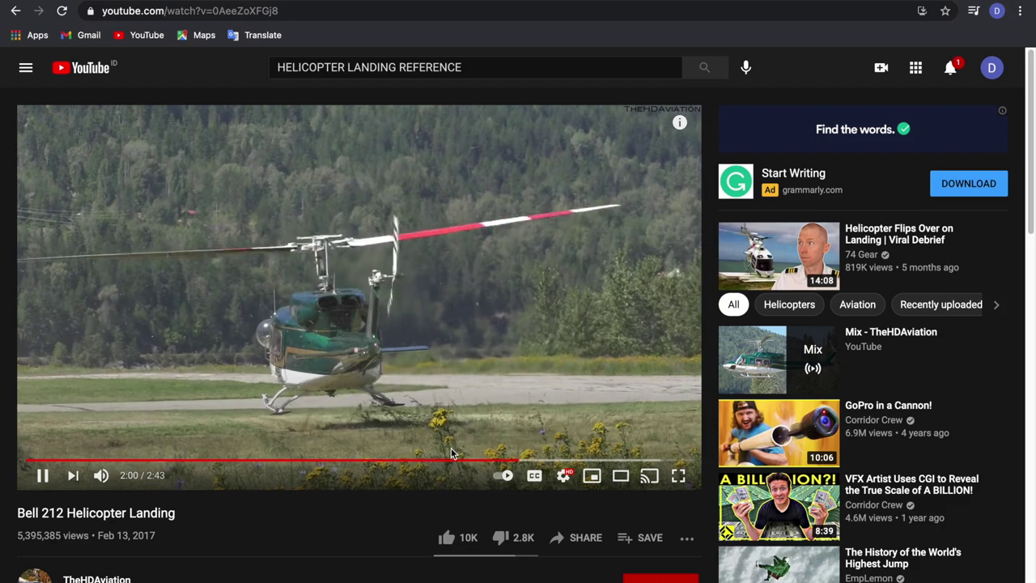
key("space")
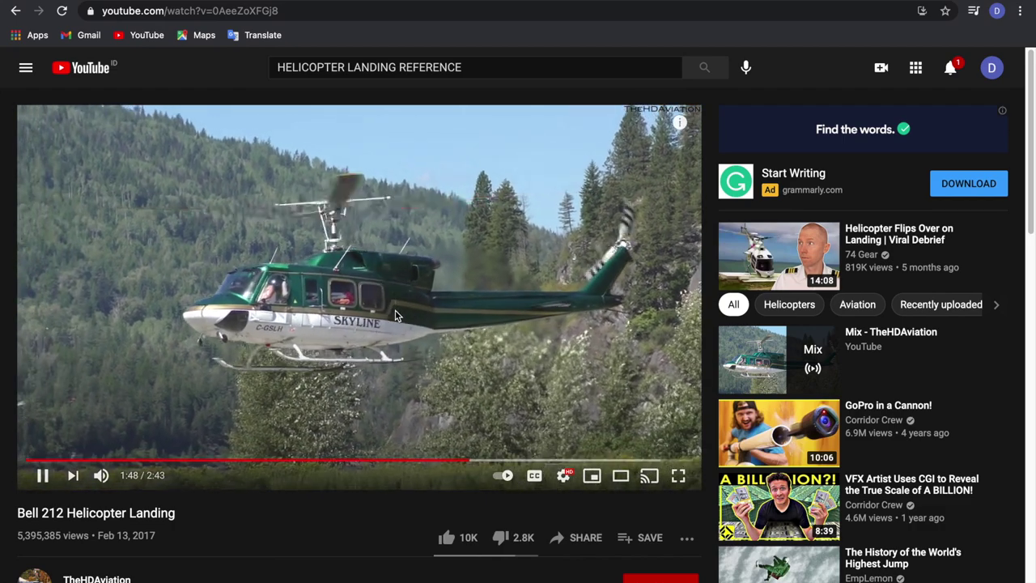
left_click(485, 228)
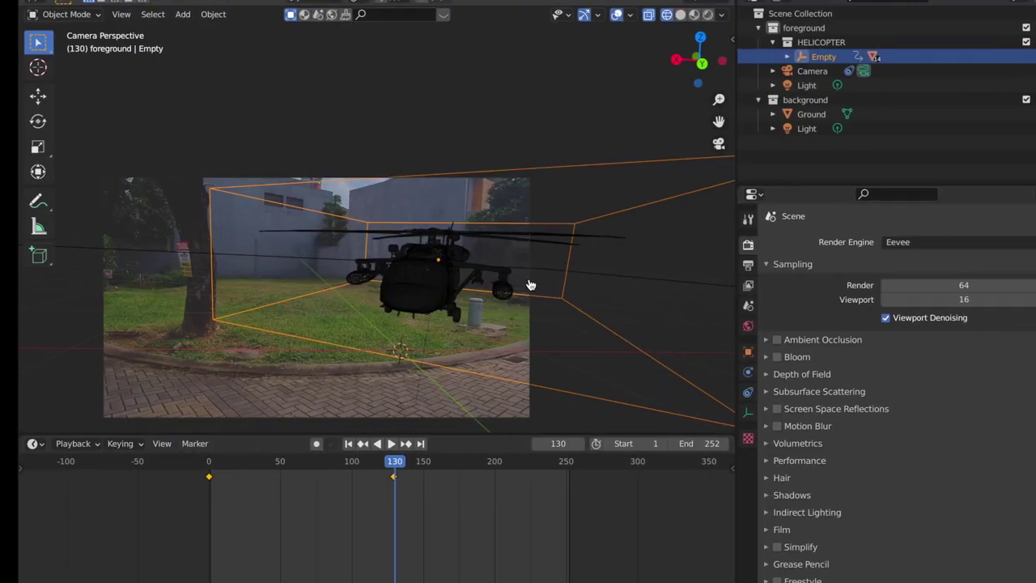
Change the timeline area to the Graph Editor, showing the animation curves of the helicopter's Empty.
scroll(501, 264, "up", 8)
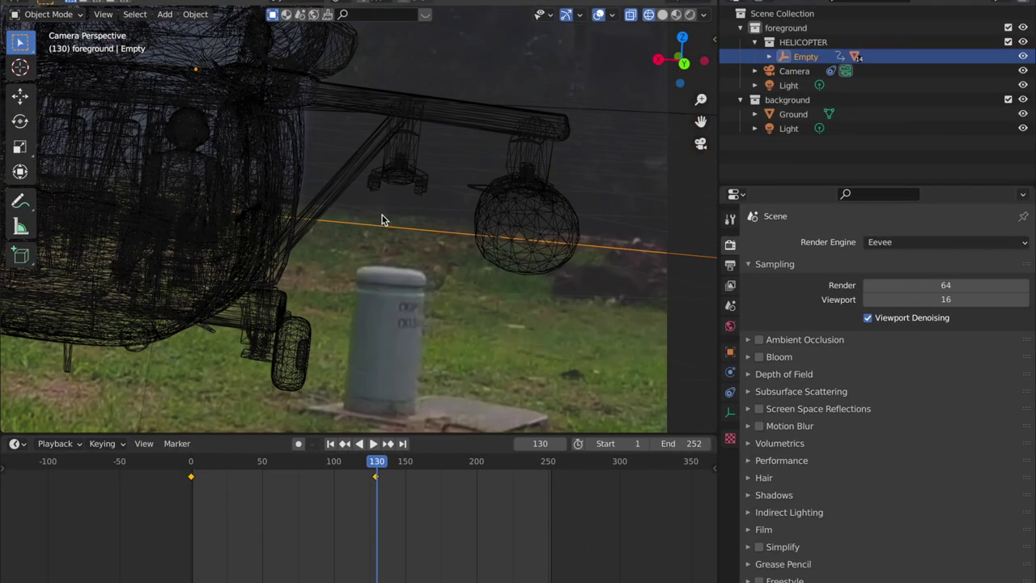
scroll(416, 231, "up", 3)
scroll(403, 162, "down", 8)
middle_click_drag(399, 188, 505, 202, "shift")
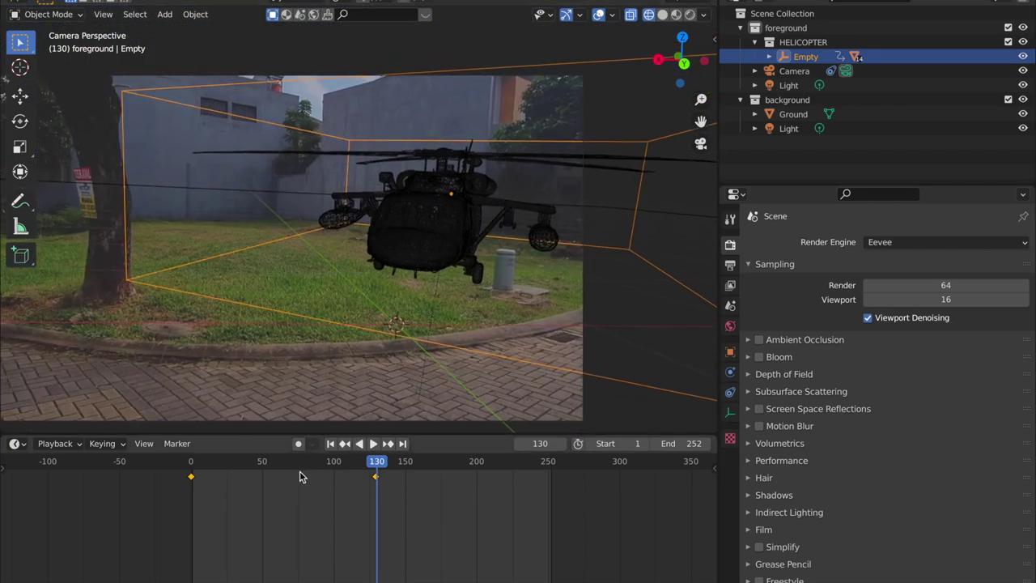
left_click(15, 443)
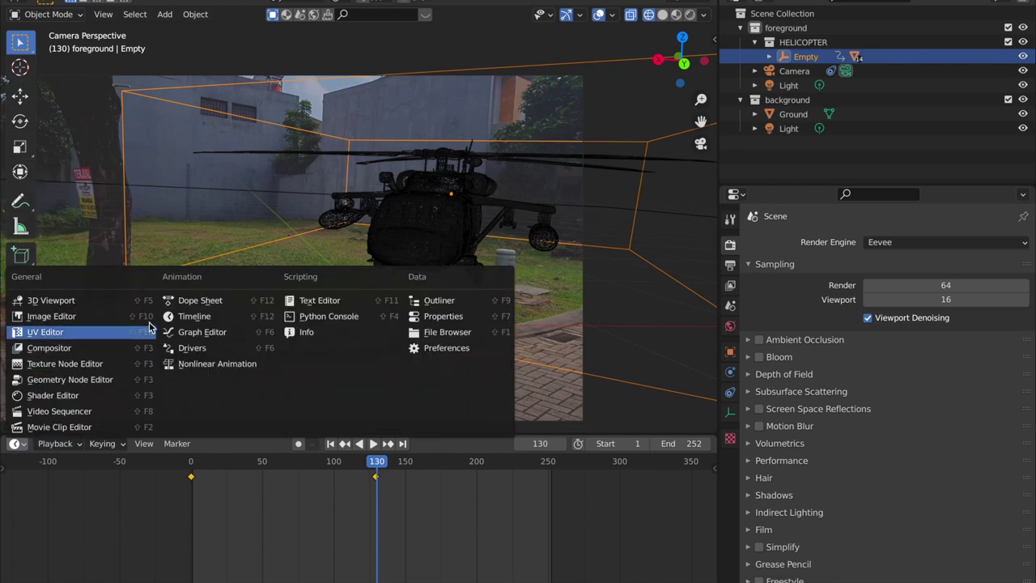
left_click(190, 332)
scroll(442, 534, "down", 10)
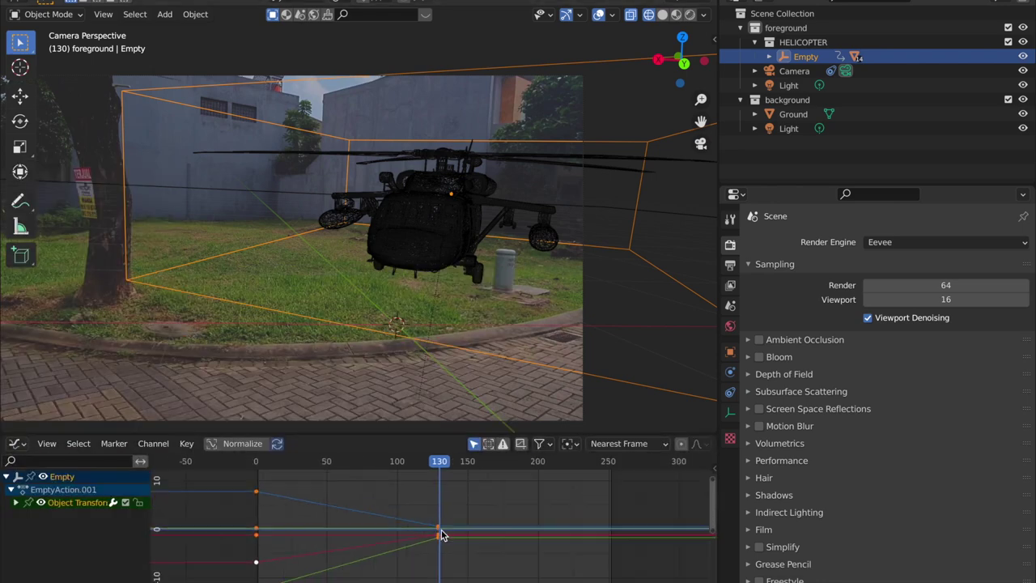
scroll(460, 518, "up", 5)
middle_click_drag(460, 523, 499, 521)
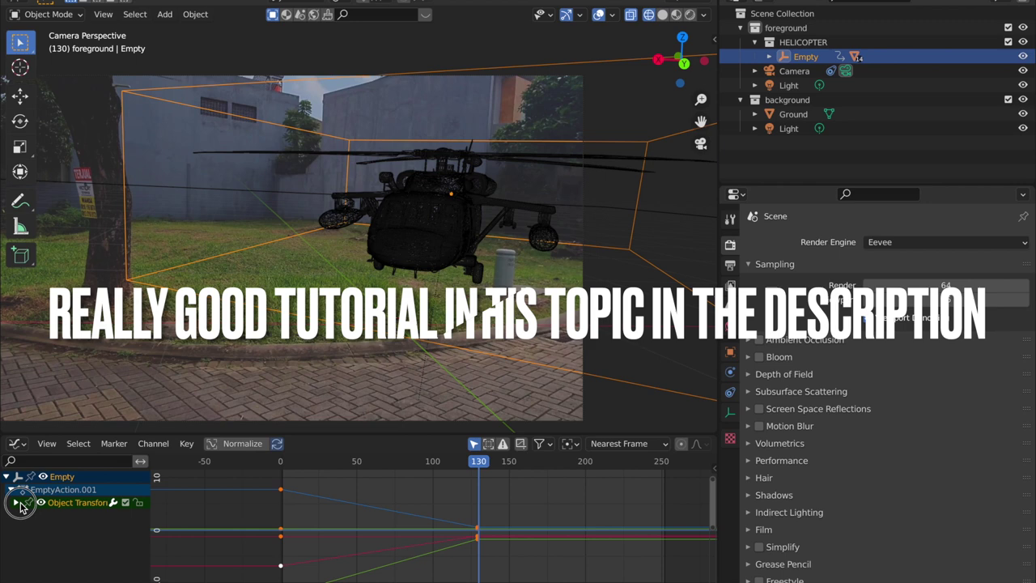
Expand the Empty's Object Transforms channels and lock the X, Y and Z Location curves.
left_click(15, 503)
left_click(63, 540)
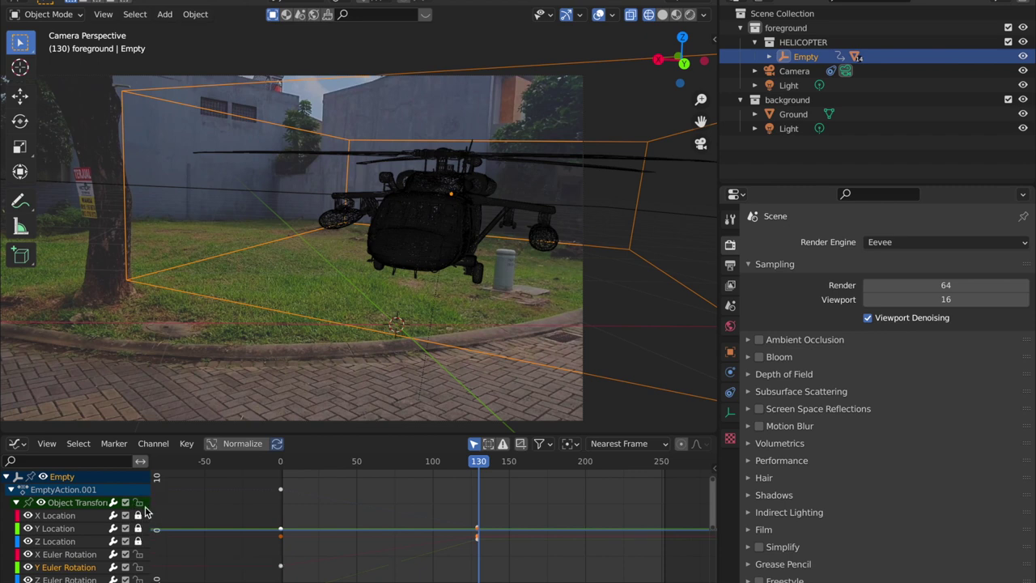
scroll(375, 525, "up", 3)
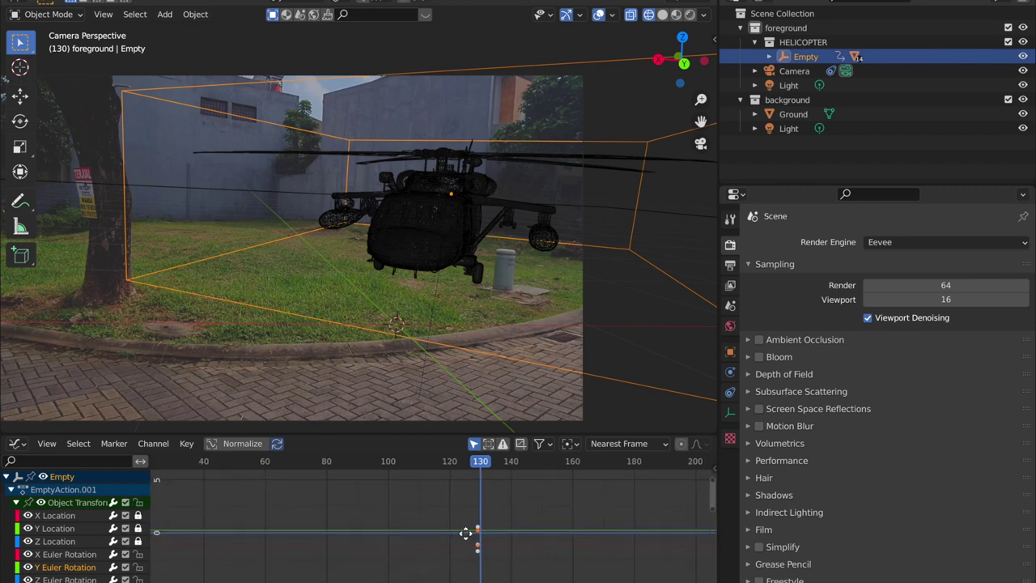
middle_click_drag(465, 533, 456, 539)
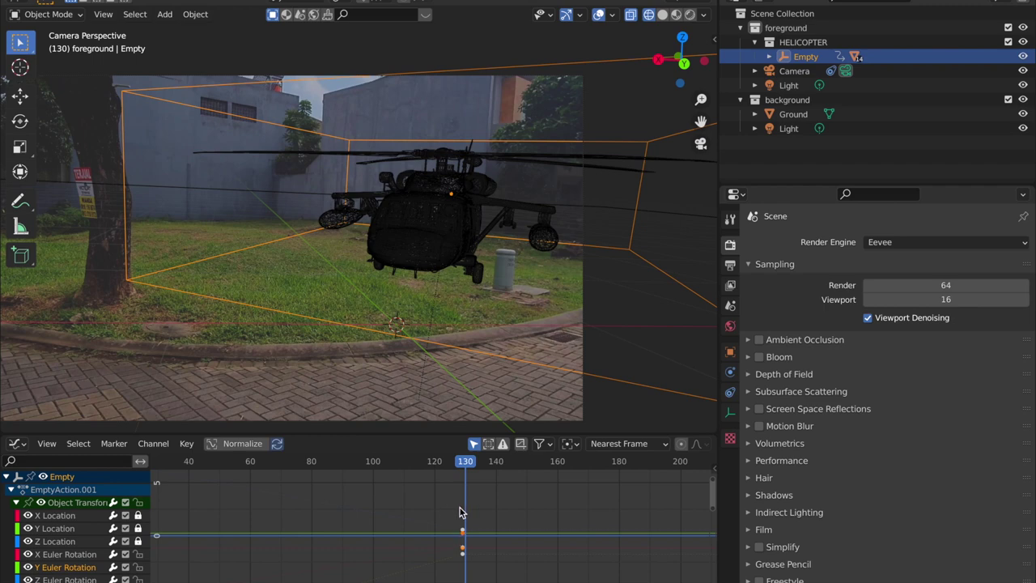
Show the Graph Editor's sidebar with the curve properties and enlarge the editor area upward.
scroll(583, 551, "down", 4)
key("n")
scroll(399, 527, "down", 2)
left_click_drag(437, 435, 455, 317)
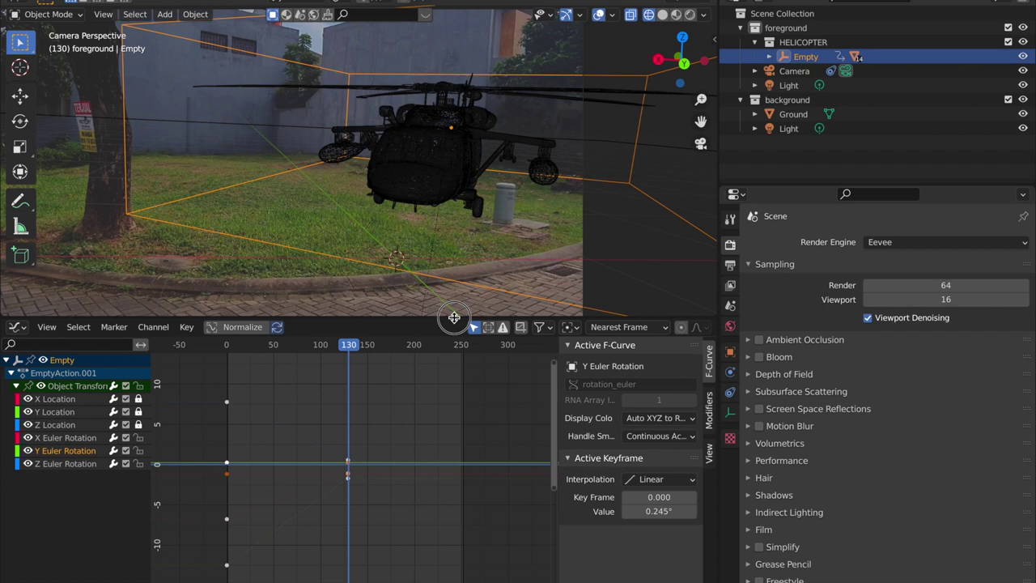
Add a Noise modifier to the X Euler Rotation curve of the helicopter's Empty.
scroll(388, 481, "up", 2)
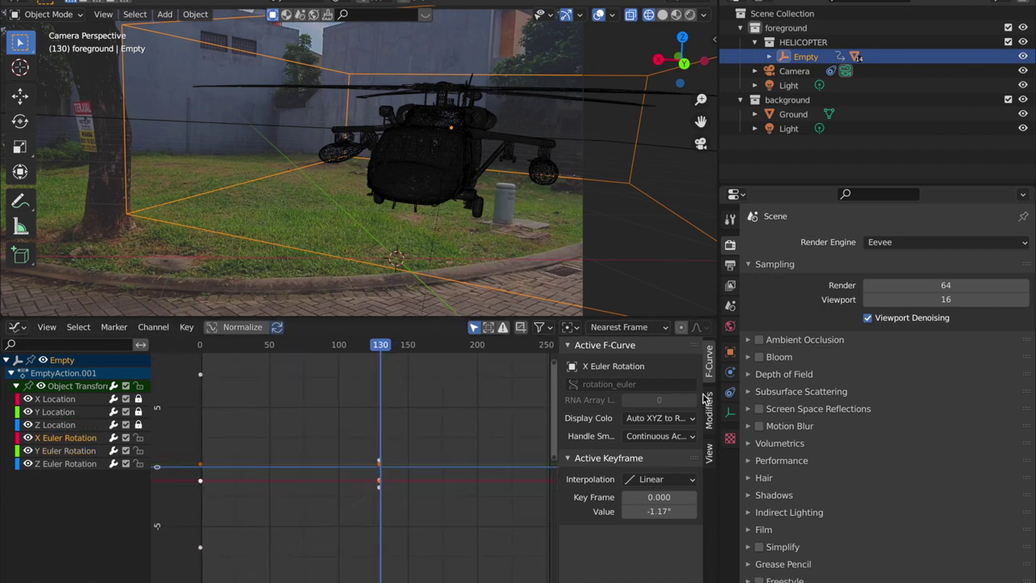
left_click(708, 402)
left_click(658, 365)
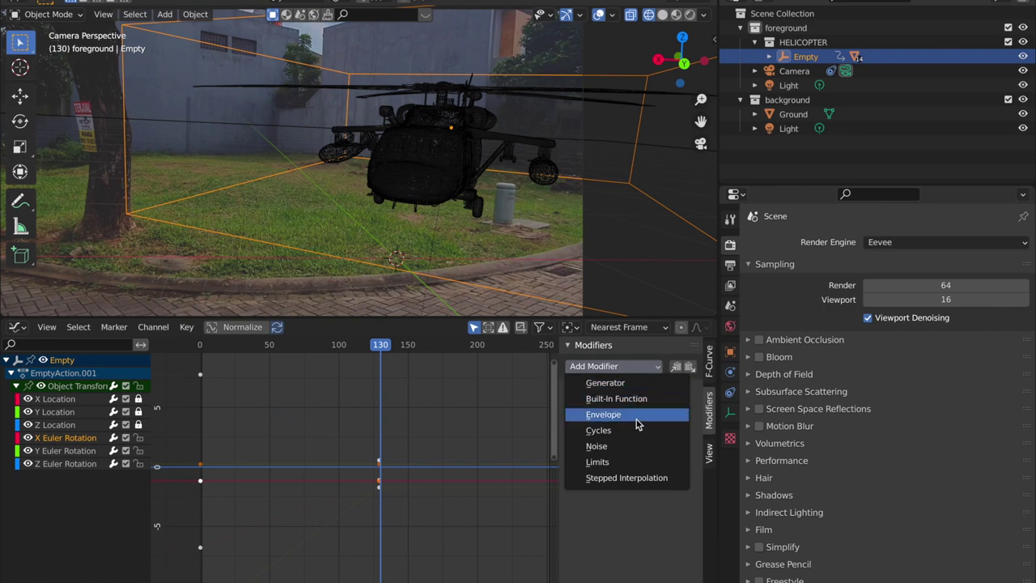
left_click(633, 446)
Play back the helicopter's approach up to about frame 124 to check the shake from the default noise.
scroll(474, 480, "down", 2)
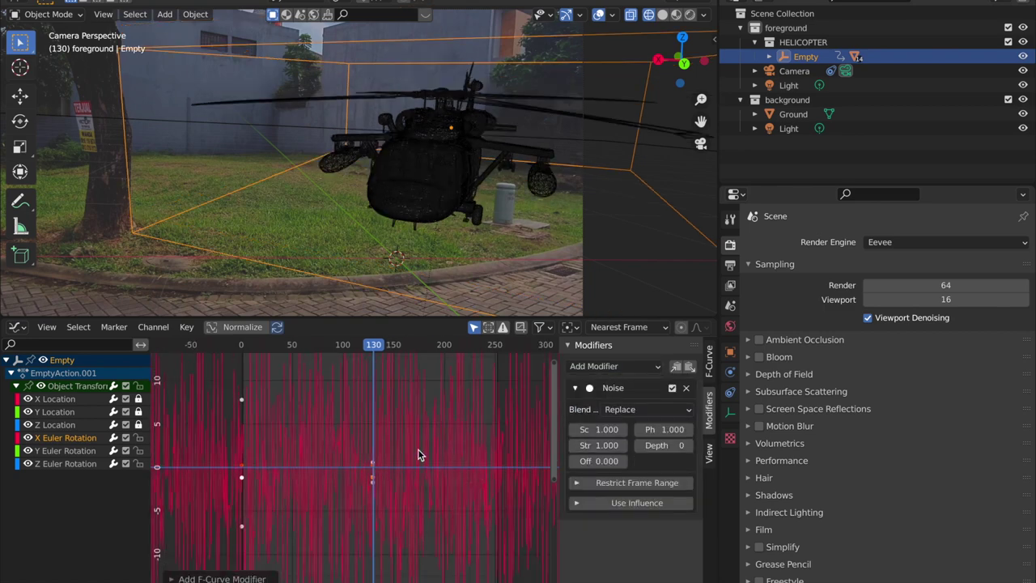
scroll(405, 391, "down", 2)
key("space")
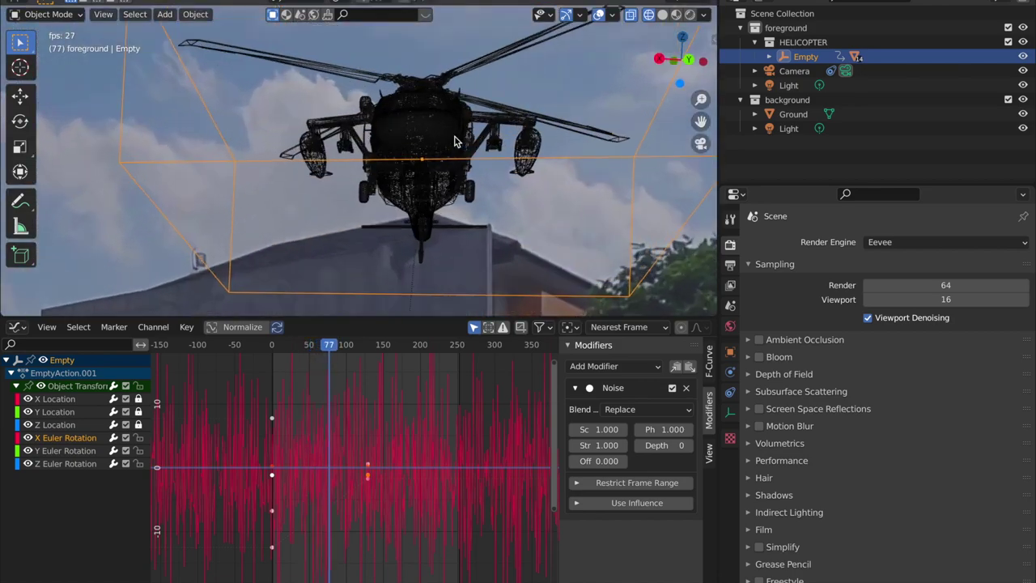
key("space")
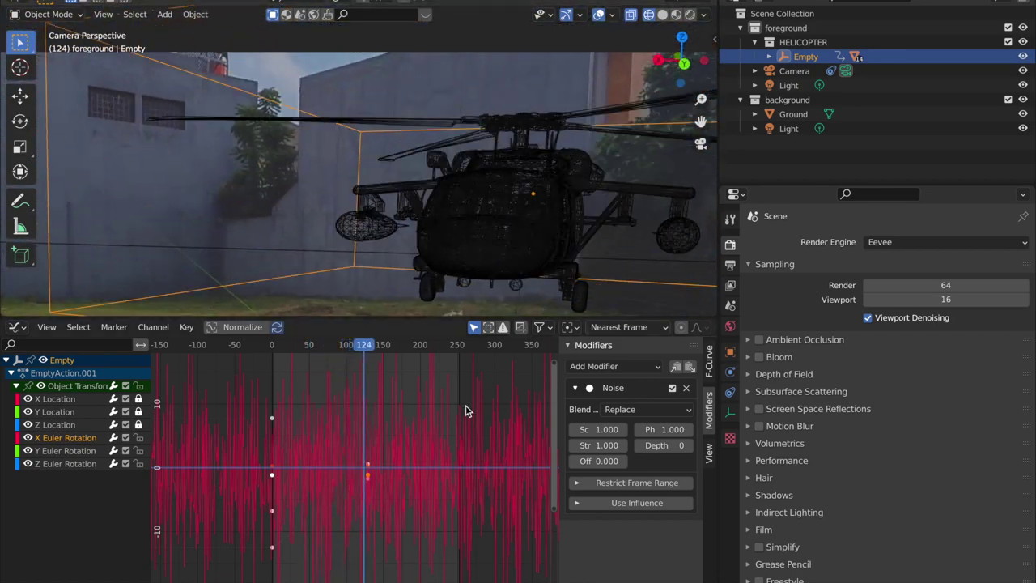
Set the X Euler Rotation noise to a scale of 4.8 and a strength of 0.1.
scroll(419, 491, "down", 2)
scroll(420, 491, "up", 2)
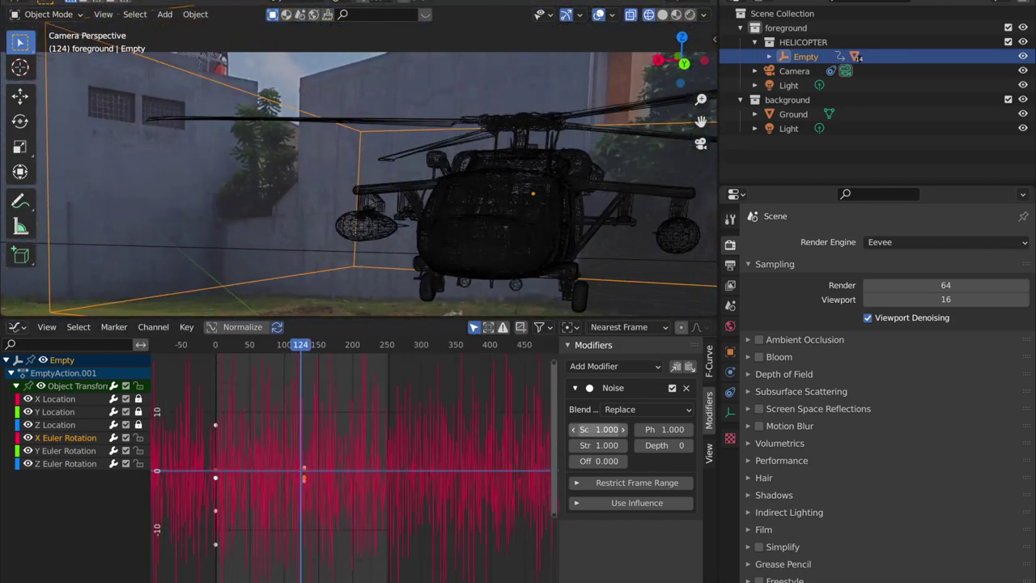
left_click_drag(599, 431, 599, 435)
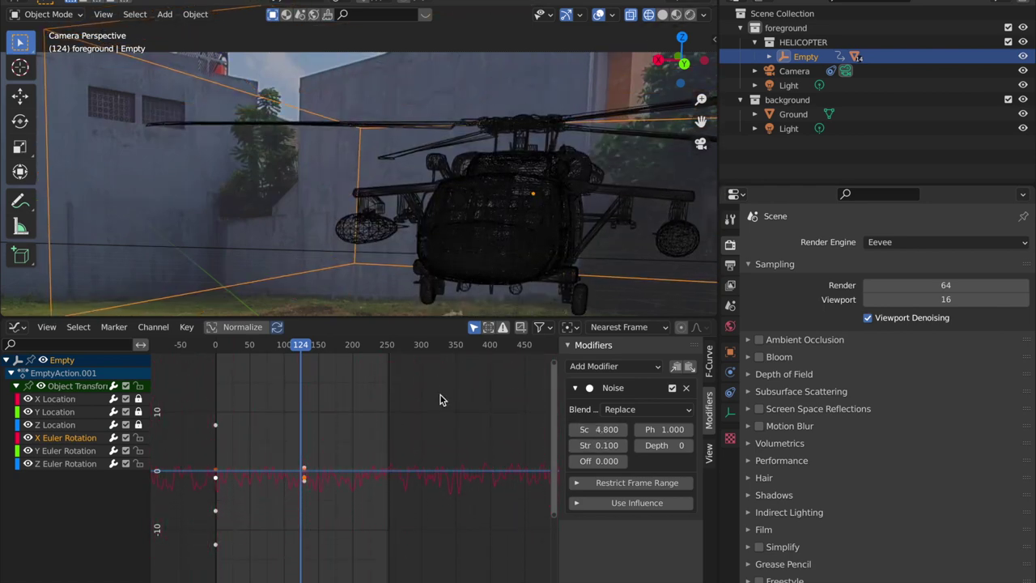
Replay the approach from the start to about frame 184 to check the softened X rotation noise.
left_click_drag(316, 345, 188, 361)
key("space")
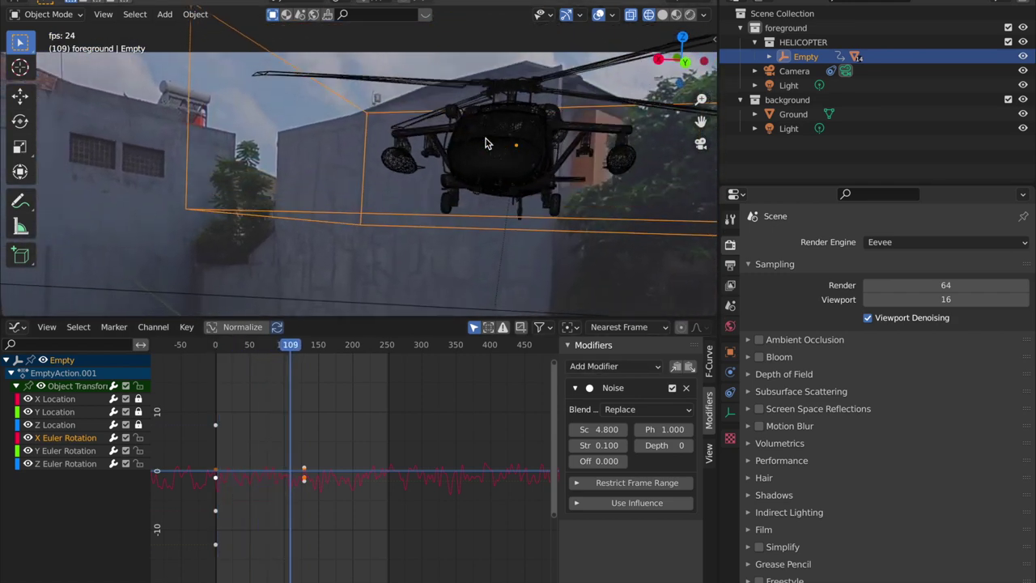
scroll(503, 204, "down", 3)
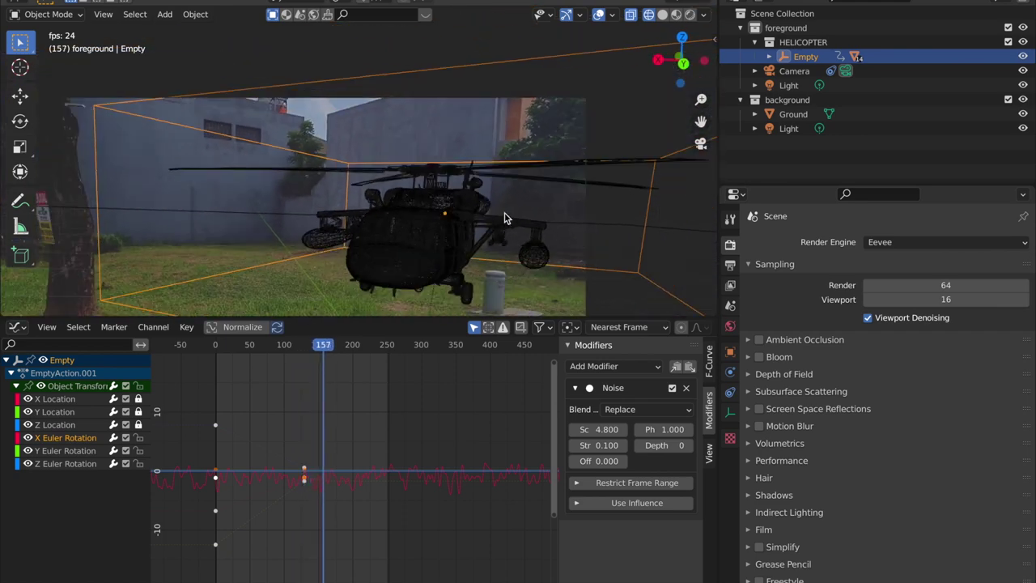
key("space")
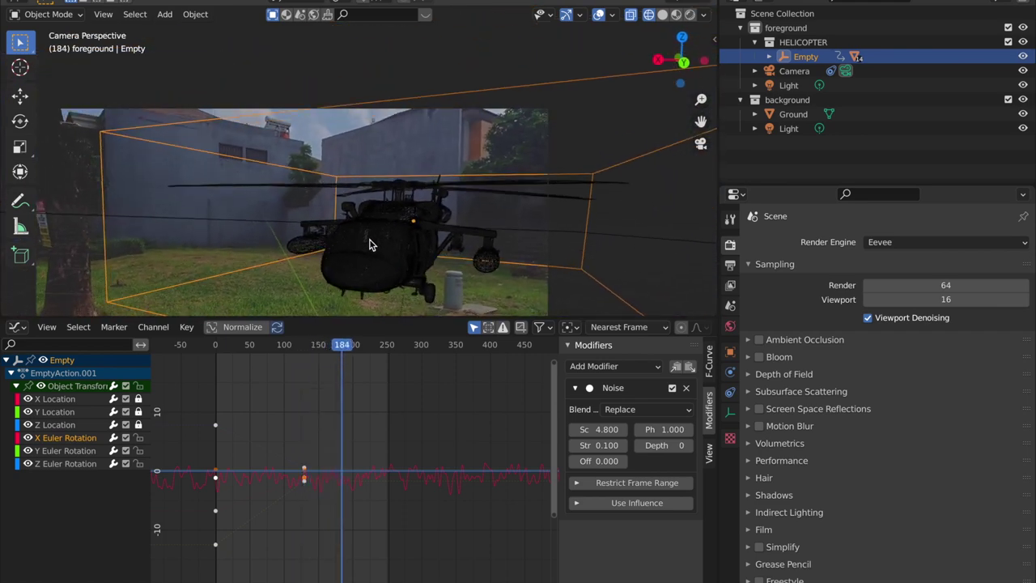
middle_click_drag(370, 243, 413, 188, "shift")
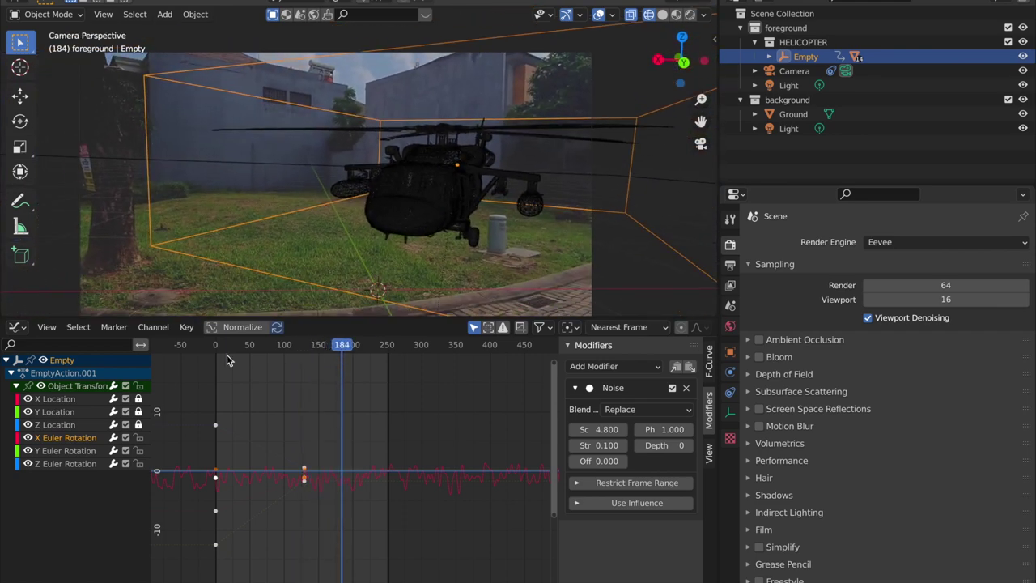
Add a Noise modifier to the Y Euler Rotation curve with a scale of 2.8 and a strength of 0.08.
left_click(61, 451)
left_click(647, 367)
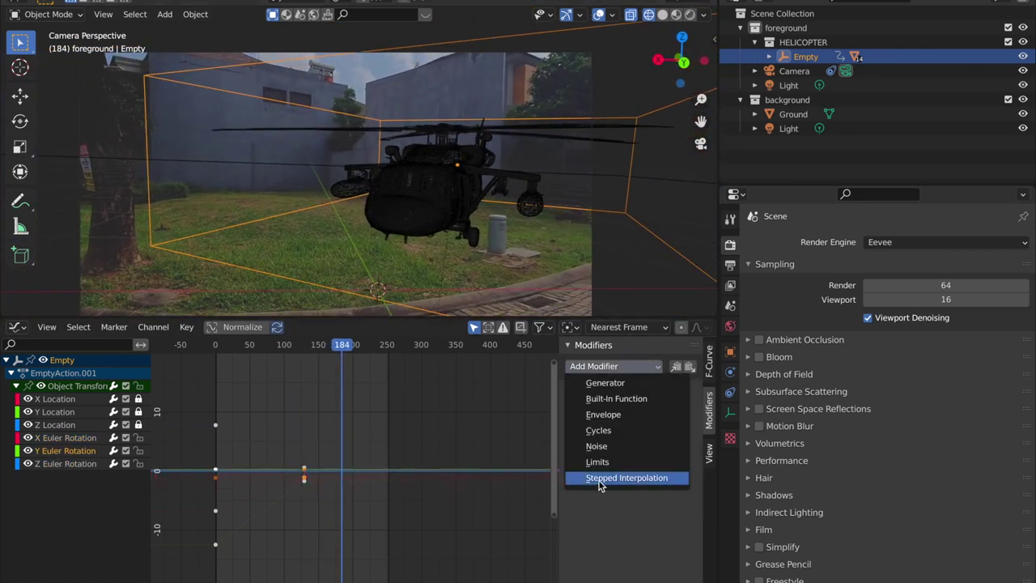
left_click(603, 447)
left_click_drag(610, 430, 584, 445)
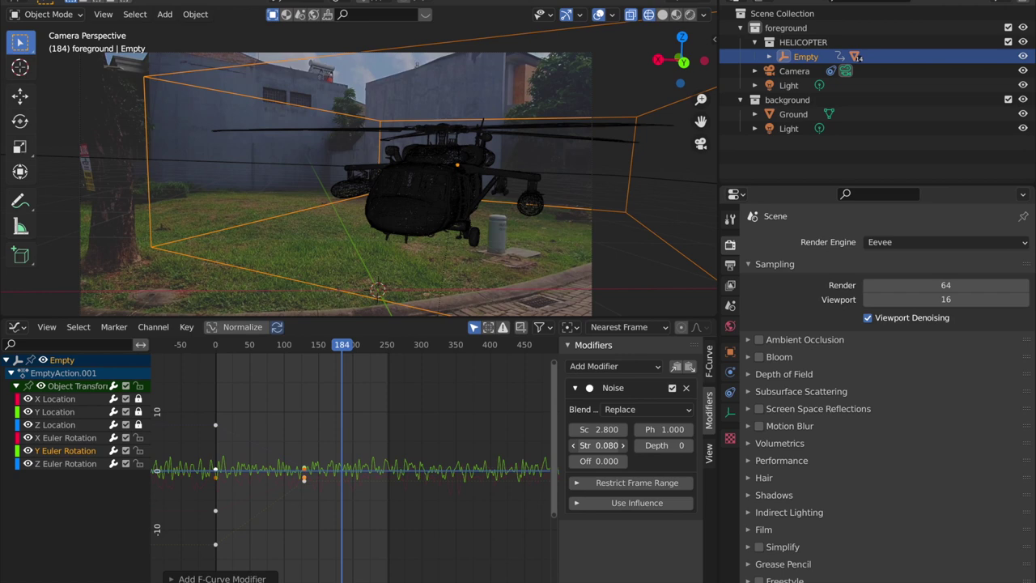
Replay the helicopter's approach from the start to about frame 173 to check the Y rotation noise up close.
left_click_drag(334, 349, 215, 360)
key("space")
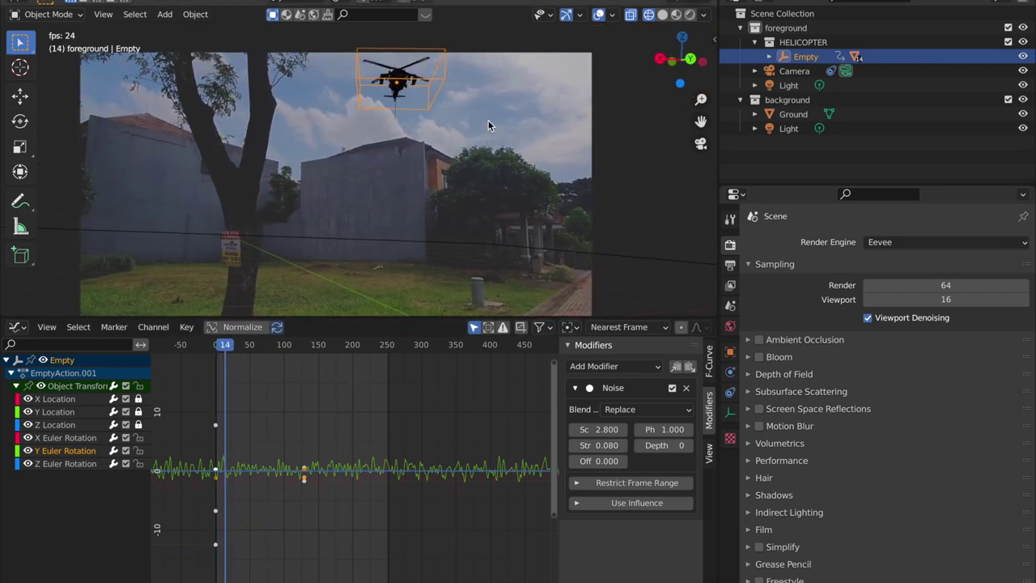
scroll(487, 123, "up", 1)
middle_click_drag(487, 110, 432, 162, "shift")
scroll(430, 162, "up", 3)
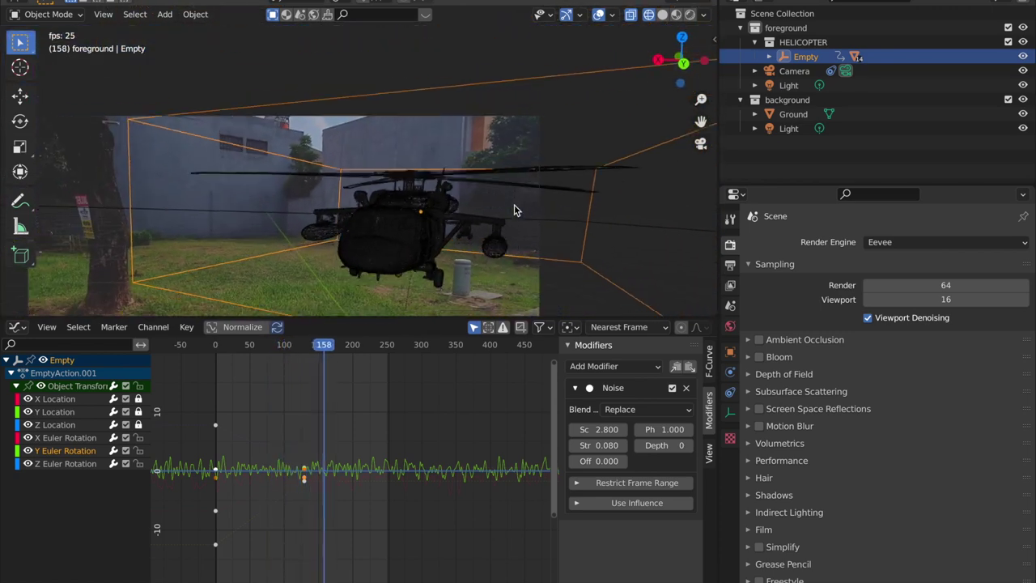
key("space")
Set the Y Euler Rotation noise scale to 13.6 and play the approach from the start to frame 130.
left_click_drag(597, 429, 680, 429)
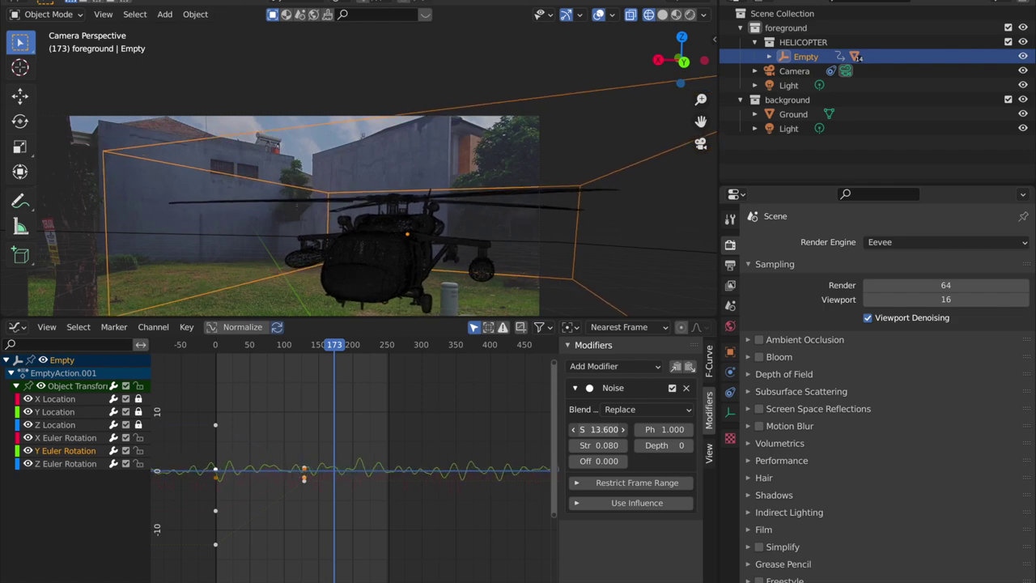
left_click_drag(339, 346, 215, 366)
key("space")
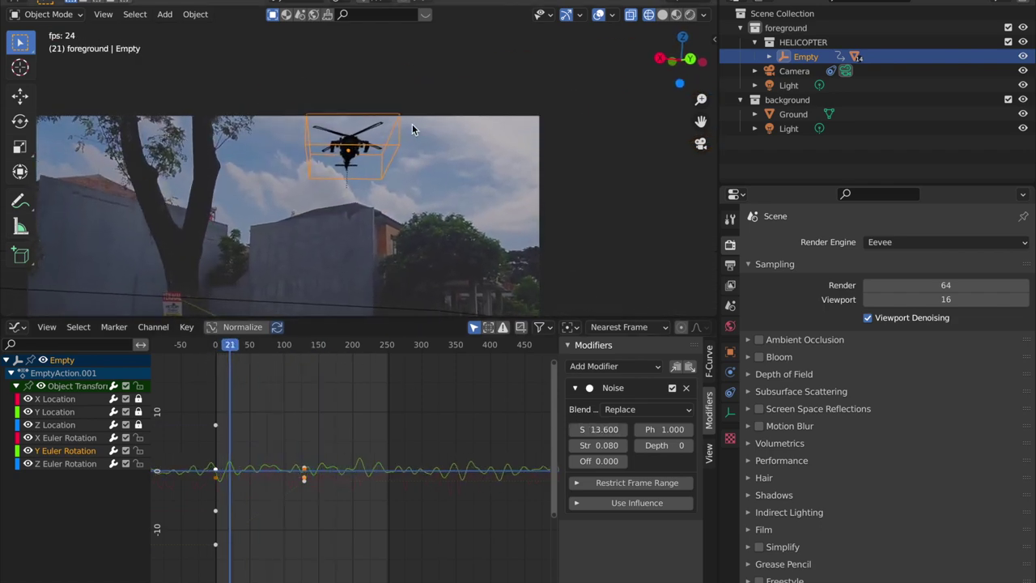
scroll(413, 125, "up", 3)
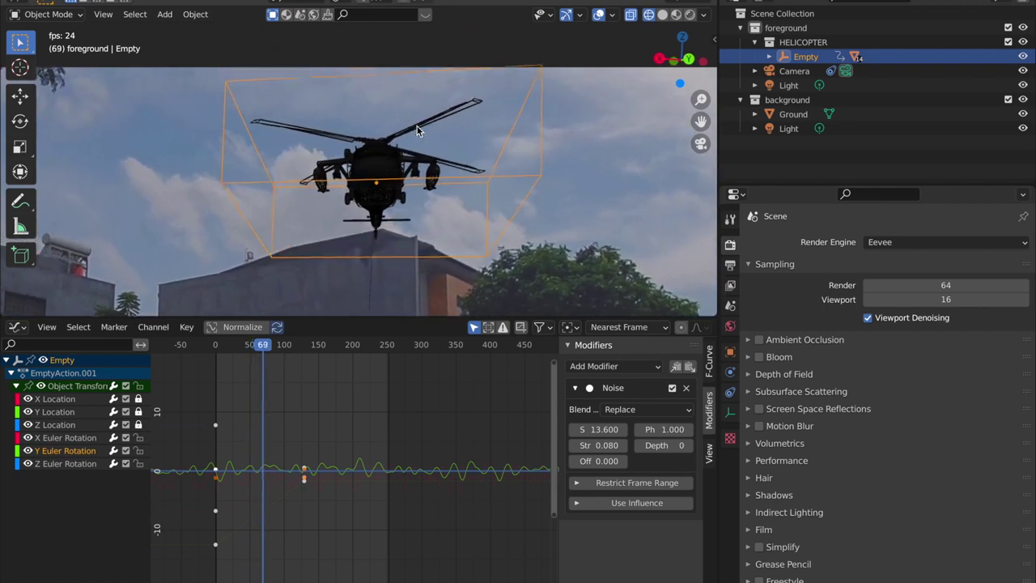
key("space")
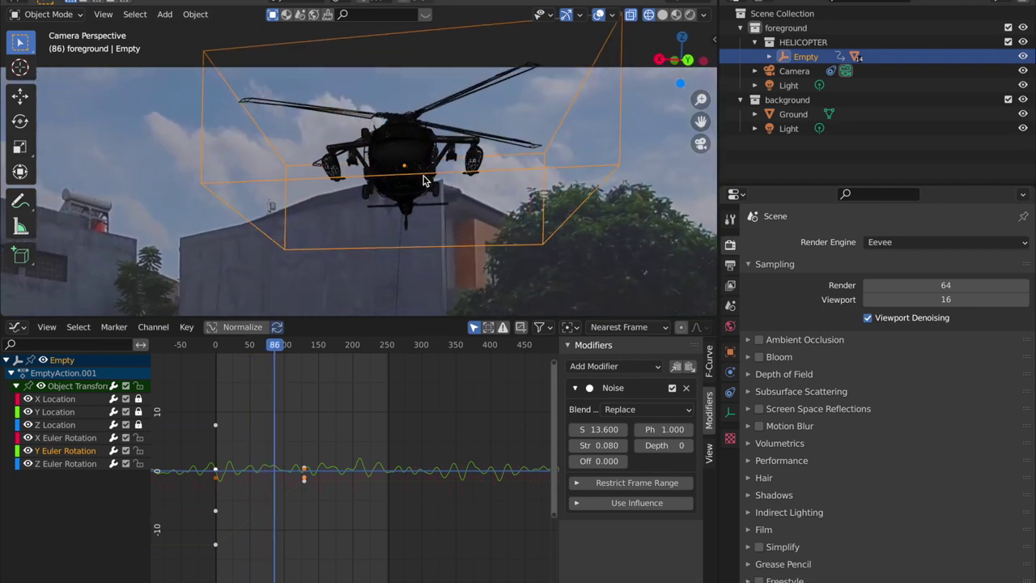
key("space")
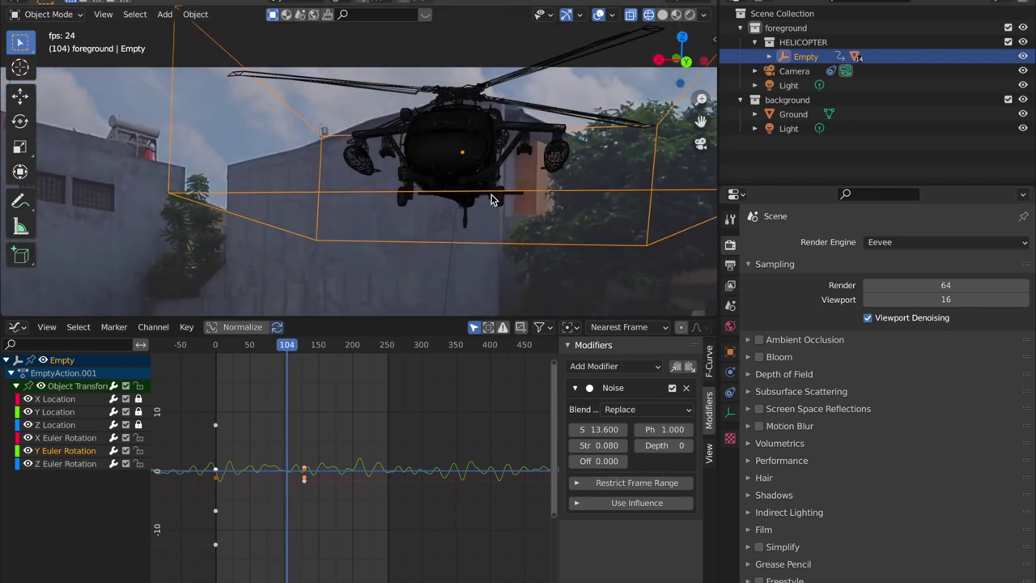
key("space")
scroll(406, 285, "down", 3)
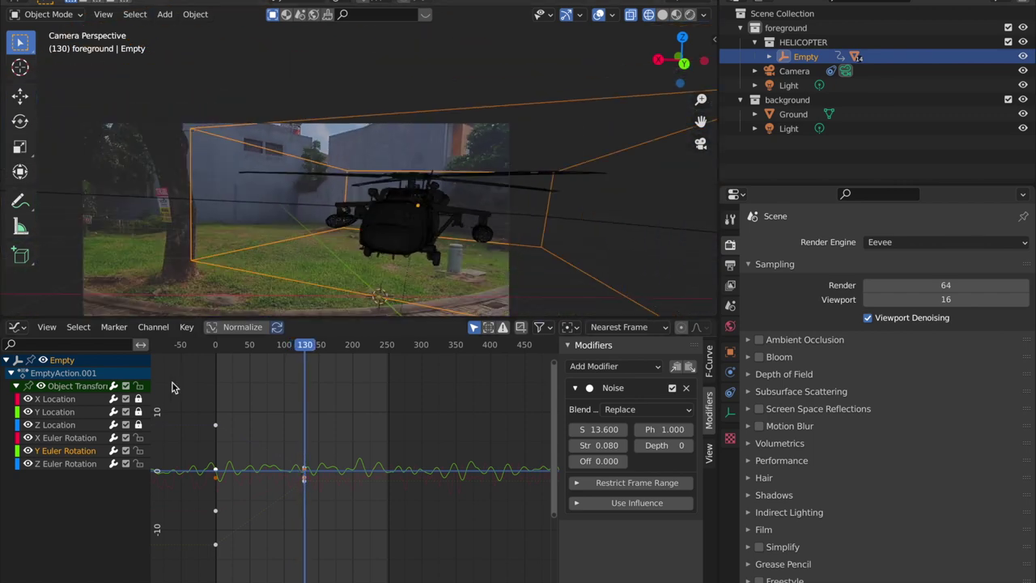
Add a Noise modifier to the Z Euler Rotation curve with a scale of 10.8 and a strength of 0.16.
left_click(86, 464)
left_click(591, 368)
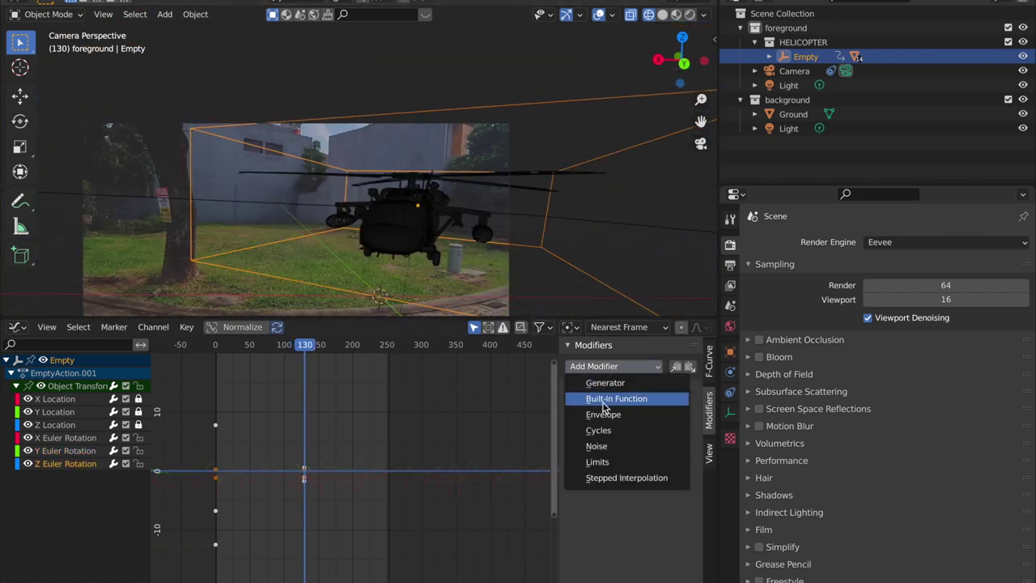
left_click(617, 448)
scroll(458, 518, "down", 3)
middle_click_drag(458, 518, 446, 475)
left_click_drag(608, 434, 676, 435)
left_click_drag(605, 445, 571, 444)
left_click(604, 446)
type("0.1")
key("Return")
scroll(456, 442, "up", 3)
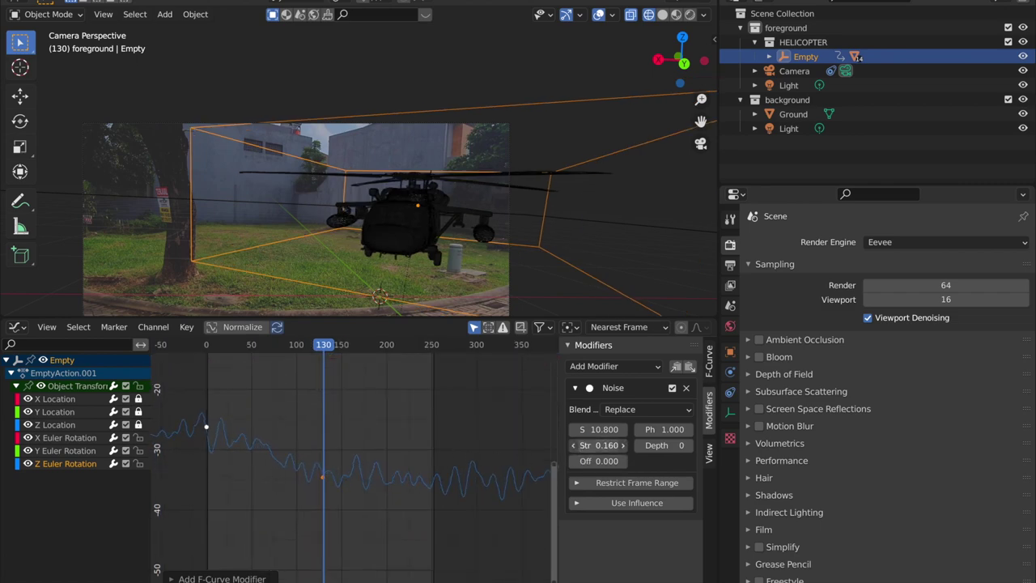
Play back the approach to frame 177, and set the Z Euler Rotation noise to a scale of 14.8 and a strength of 0.08.
key("shift+Left")
key("space")
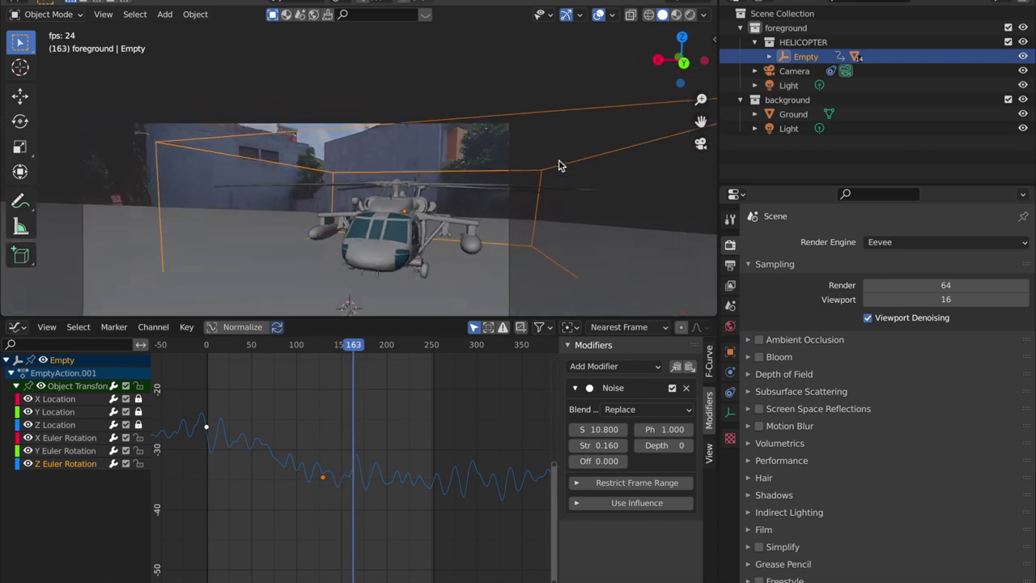
key("space")
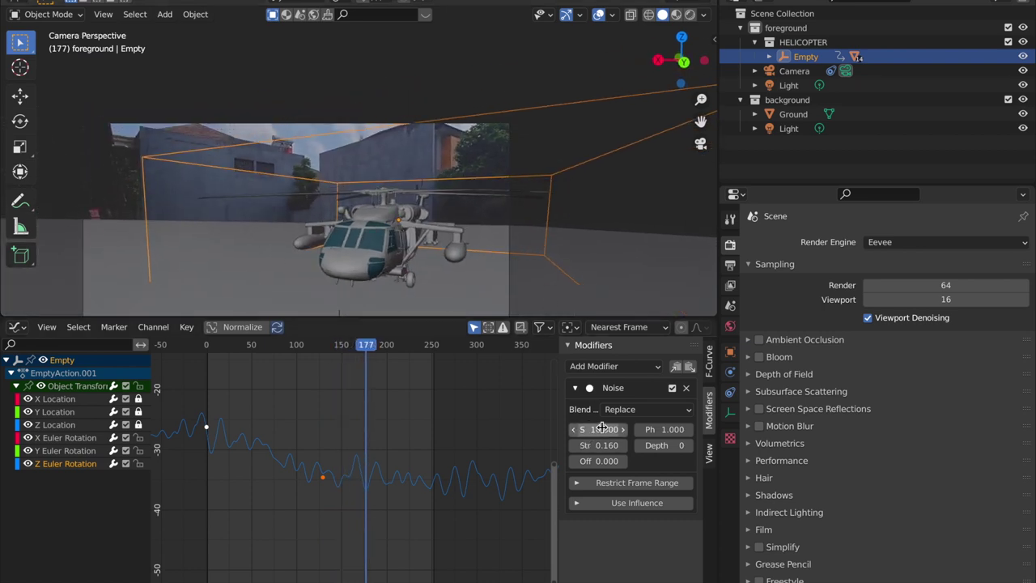
left_click_drag(597, 429, 650, 429)
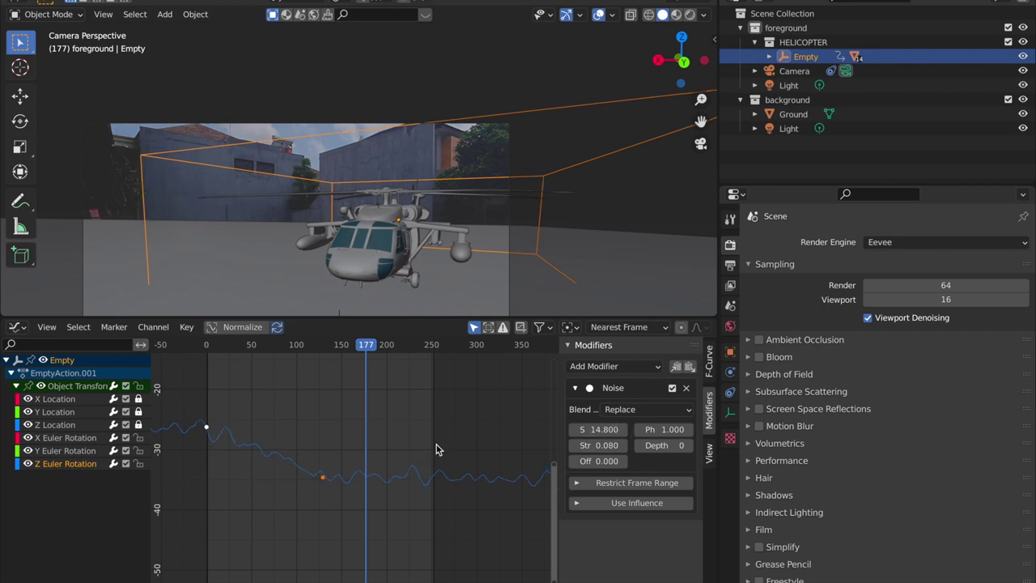
Set the Y Euler Rotation noise scale to 15, and the X Euler Rotation noise to a scale of 16 and a strength of 0.16.
scroll(407, 443, "down", 13)
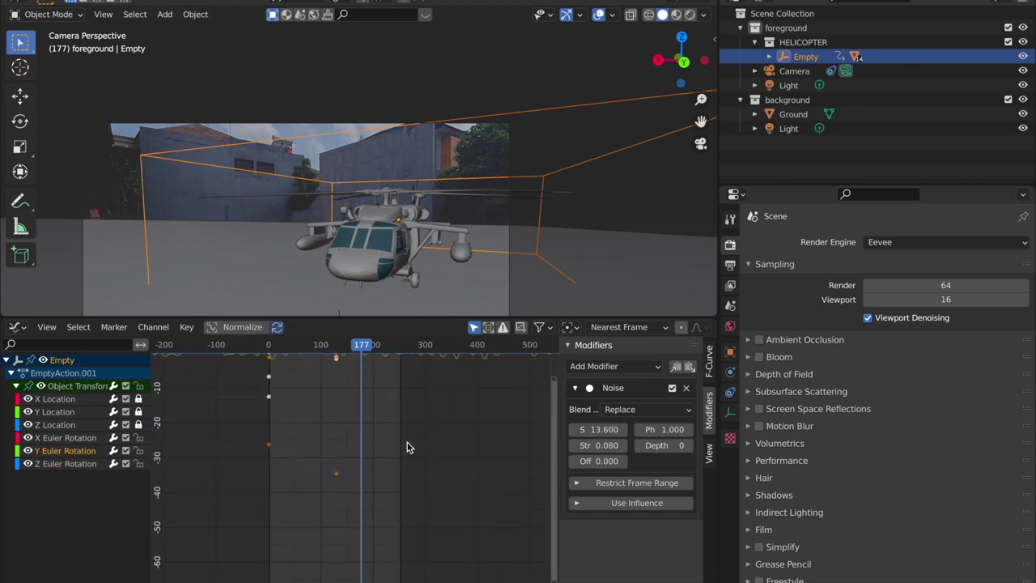
middle_click_drag(410, 416, 416, 490)
scroll(417, 491, "up", 8)
scroll(420, 497, "up", 5)
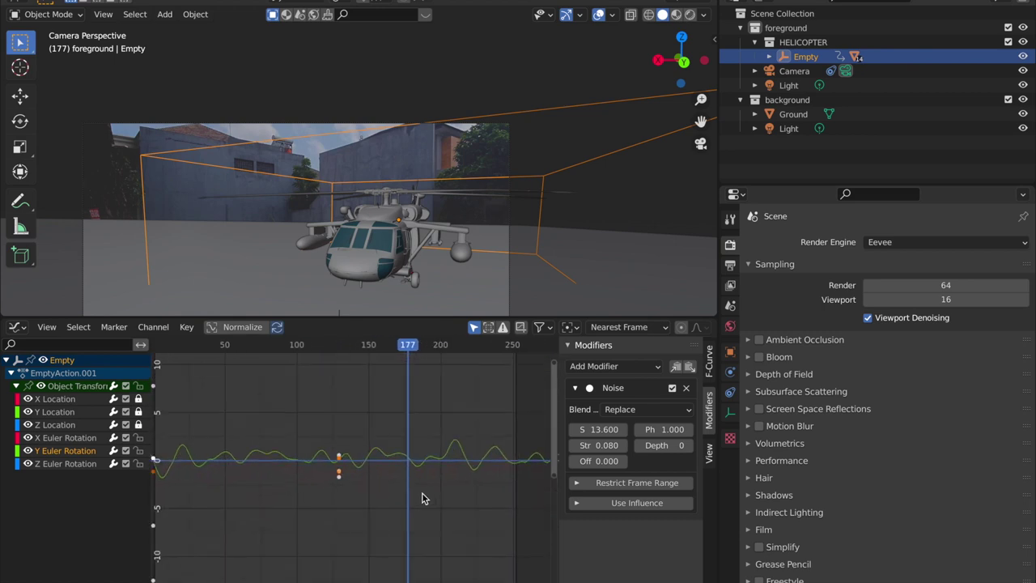
left_click_drag(597, 429, 640, 429)
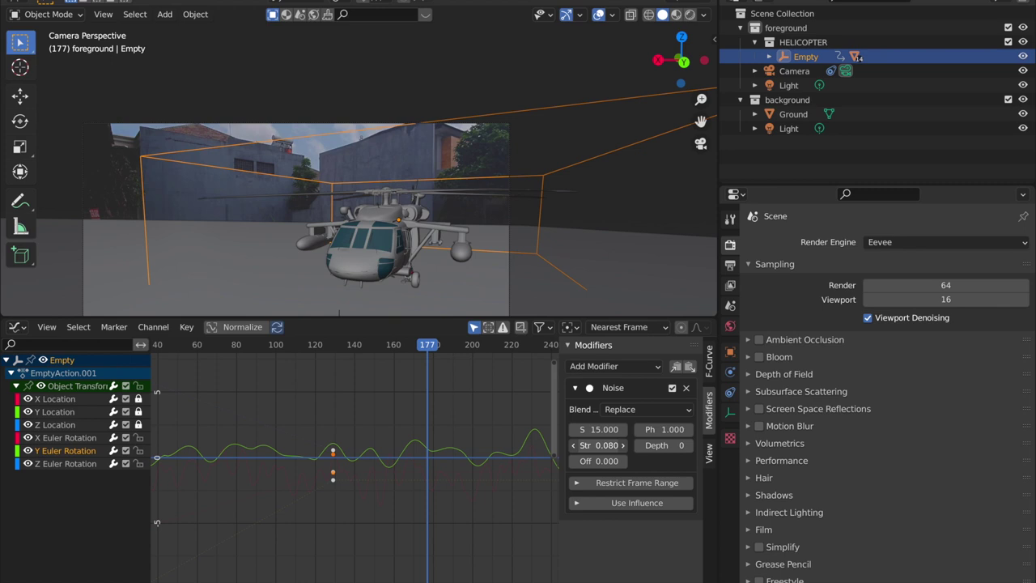
left_click_drag(599, 445, 583, 445)
mouse_move(599, 429)
left_mouse_down()
mouse_move(654, 429)
mouse_move(607, 445)
left_mouse_up()
Play back the approach to about frame 186, and replay the hovering section up to frame 138 from closer in.
scroll(432, 388, "down", 3)
left_click_drag(396, 349, 282, 350)
key("space")
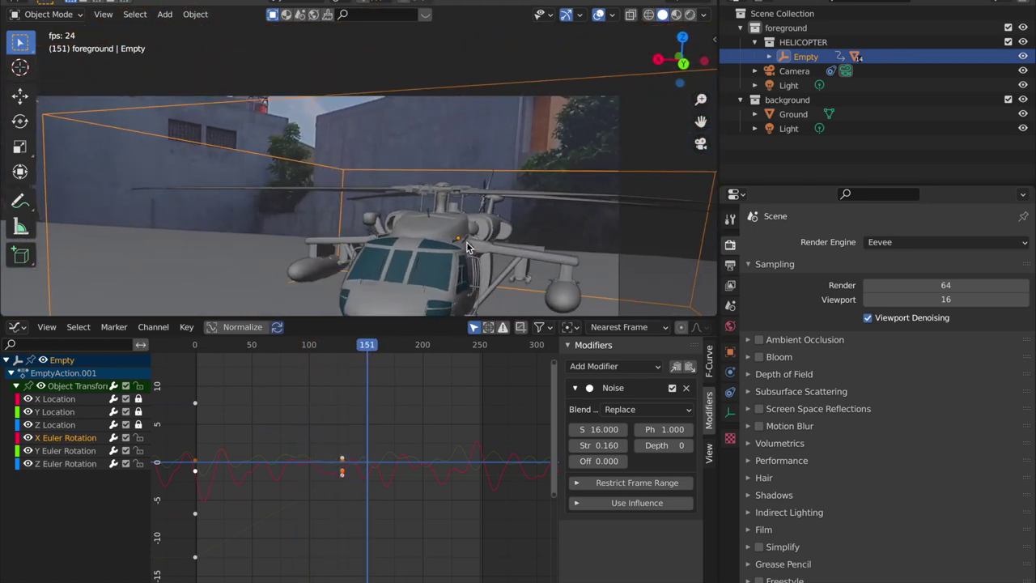
key("space")
scroll(467, 248, "down", 4)
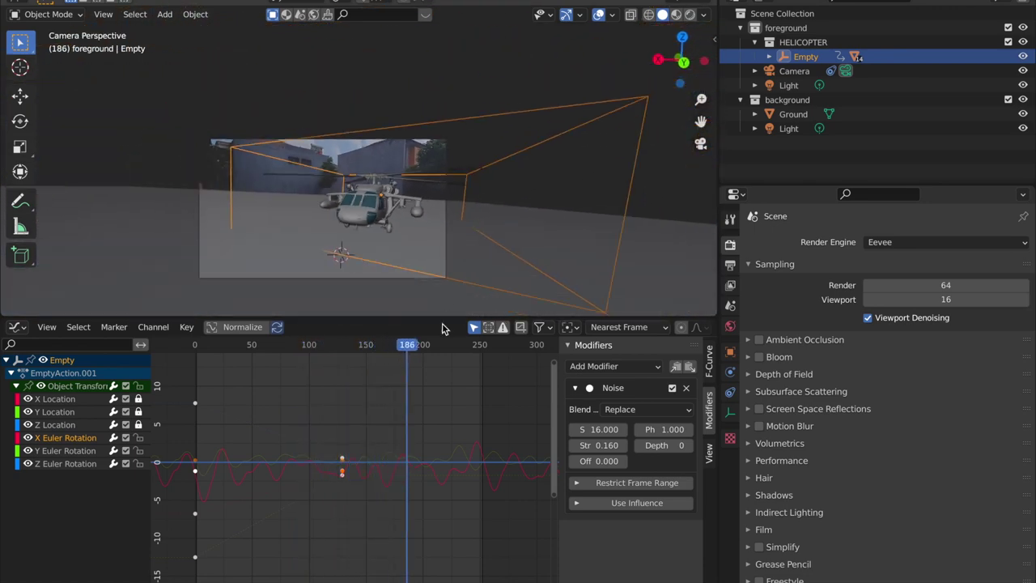
left_click_drag(396, 353, 325, 346)
key("space")
scroll(438, 205, "up", 4)
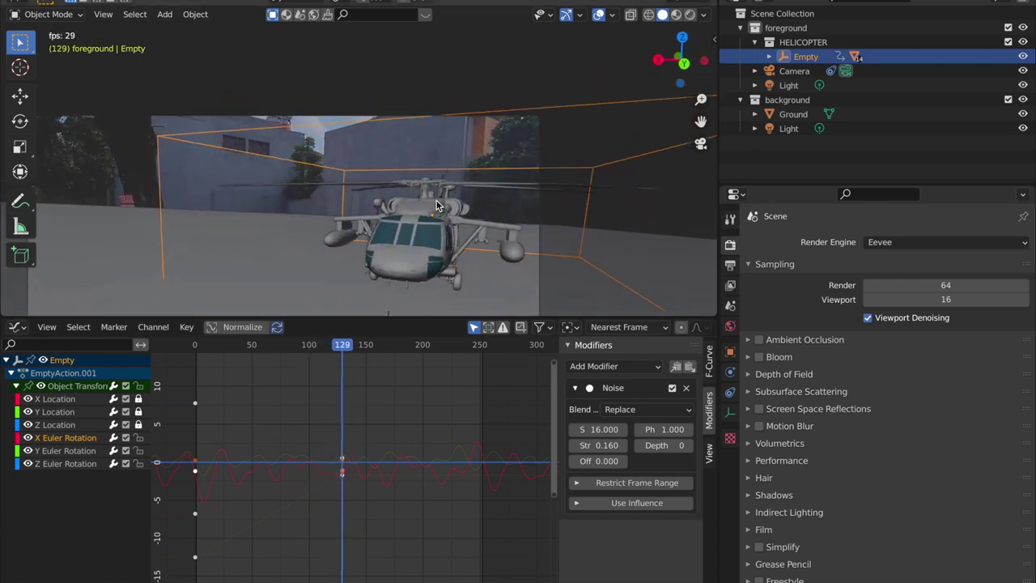
key("space")
Set the X Euler Rotation noise strength to 1.36 and play back the approach to check the exaggerated pitching.
left_click_drag(597, 445, 695, 446)
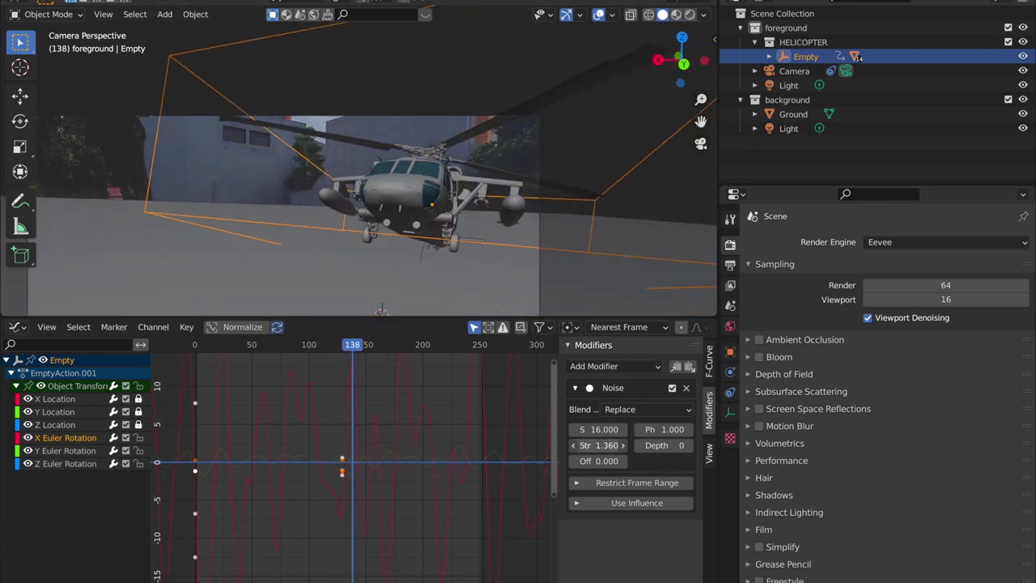
scroll(424, 456, "down", 12)
left_click_drag(354, 356, 294, 348)
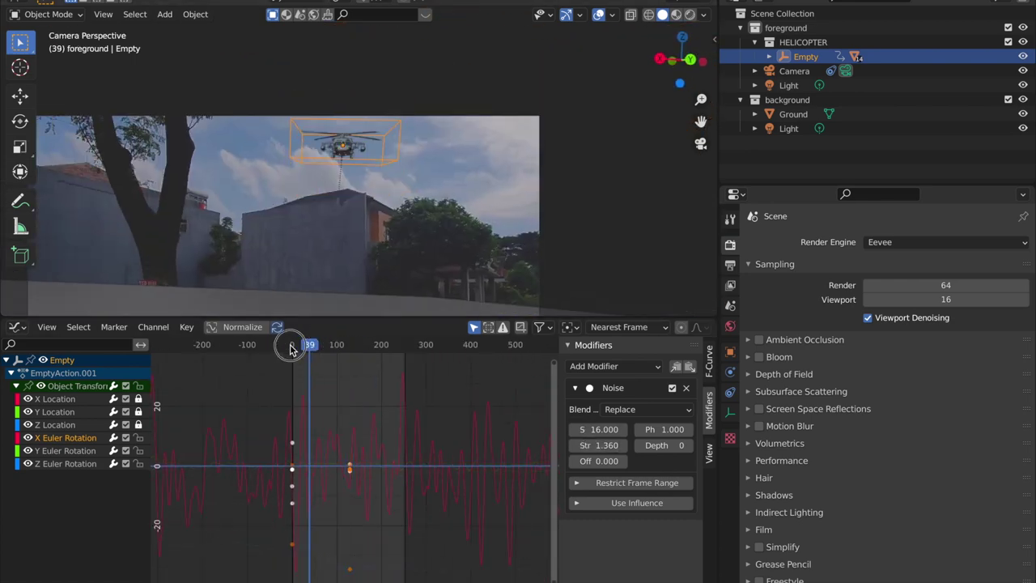
key("space")
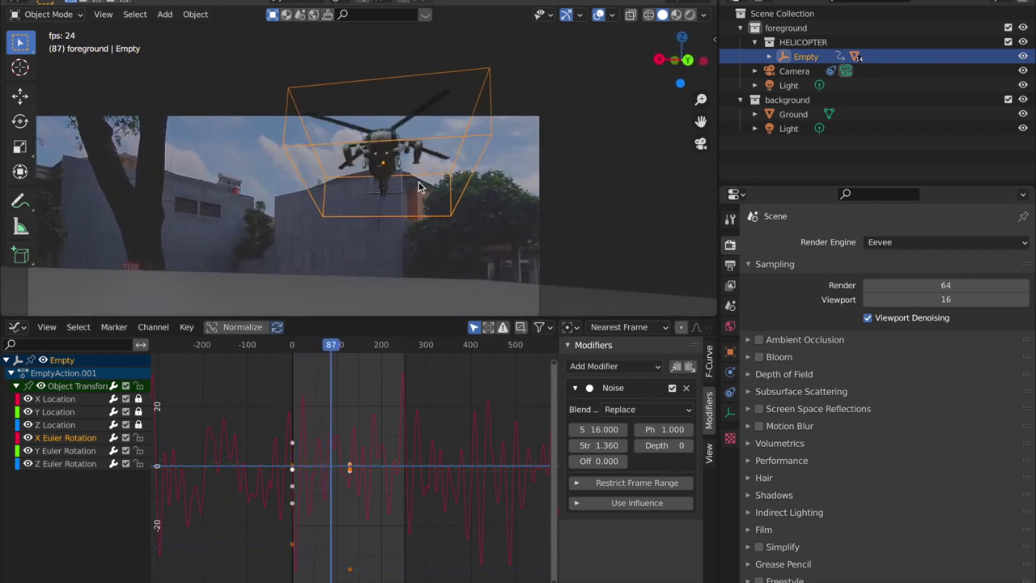
key("space")
Set the X Euler Rotation noise strength to 0.76 and play back the approach up to frame 206.
left_click_drag(350, 356, 315, 349)
scroll(451, 210, "up", 3)
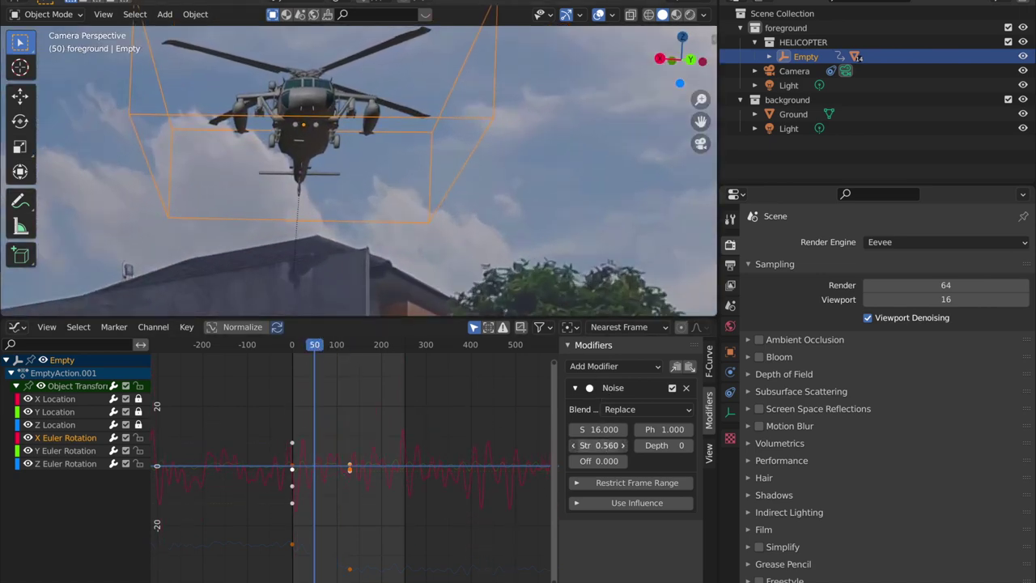
key("space")
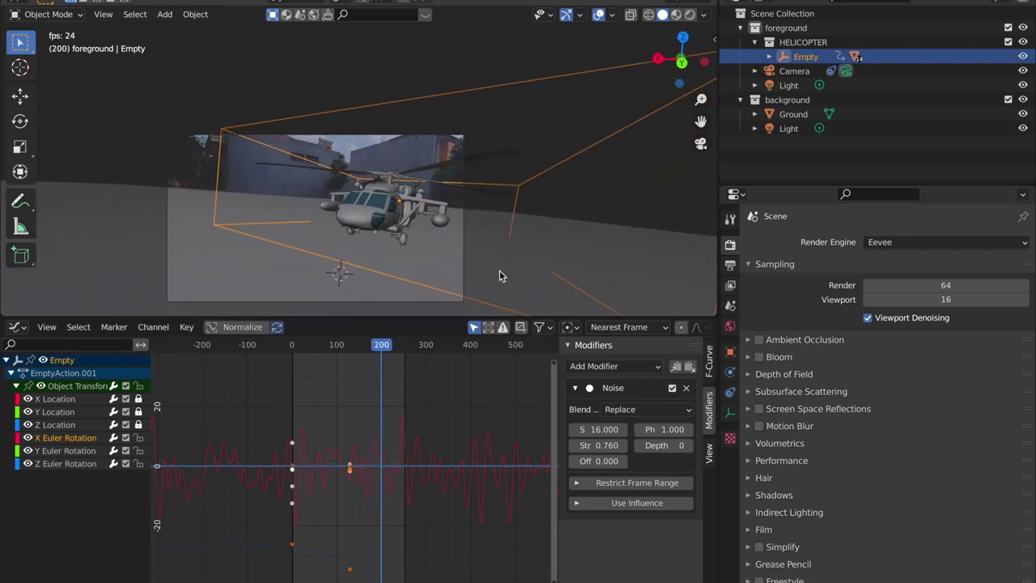
key("space")
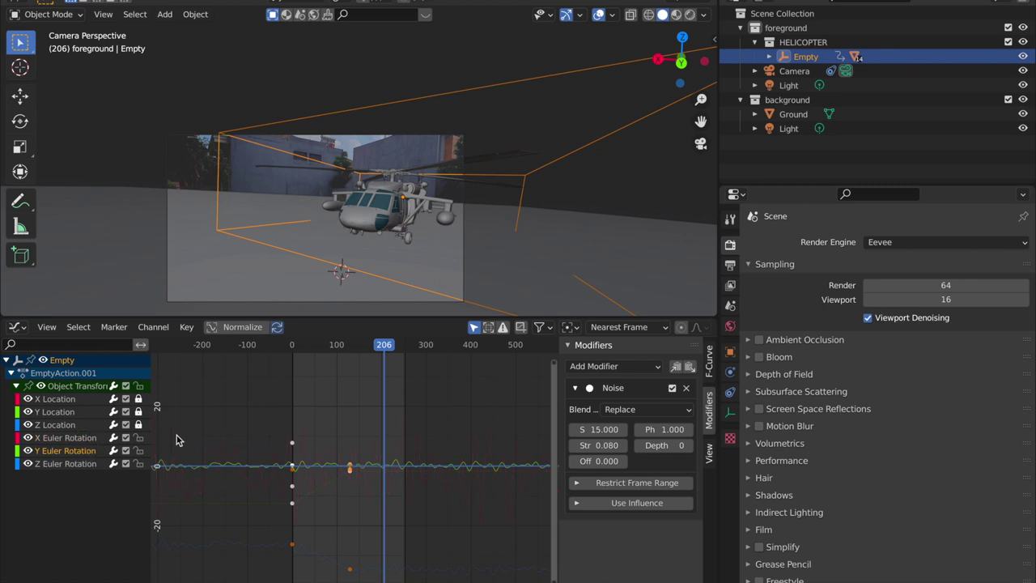
Set the Y Euler Rotation noise strength to 0.28 and replay the approach from the start to frame 39.
scroll(445, 481, "up", 2)
left_click_drag(599, 445, 628, 445)
left_click_drag(380, 350, 269, 348)
key("space")
scroll(451, 231, "up", 7)
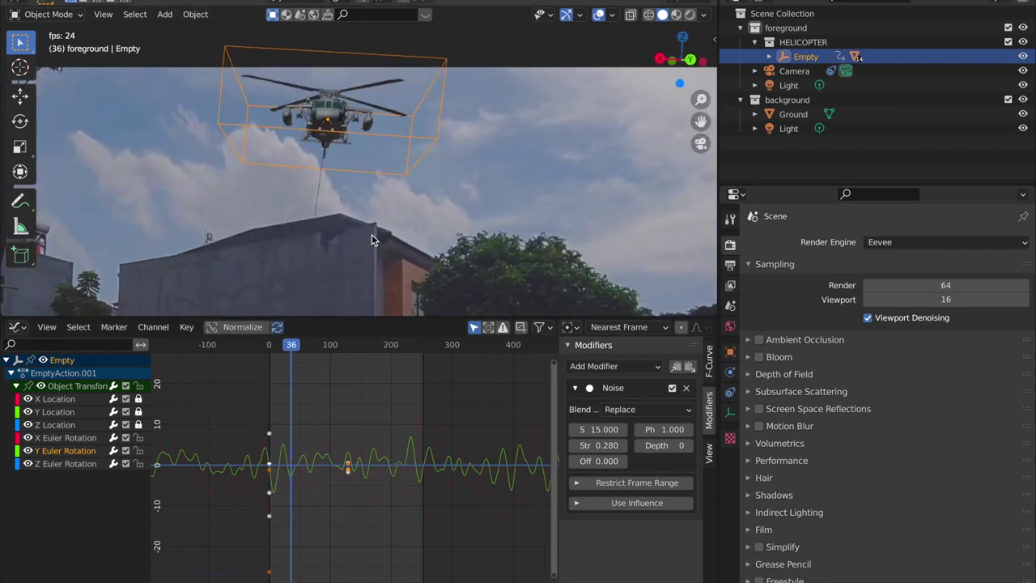
key("space")
Set the strength of the X Euler Rotation curve's noise to 0.4.
left_click(207, 444)
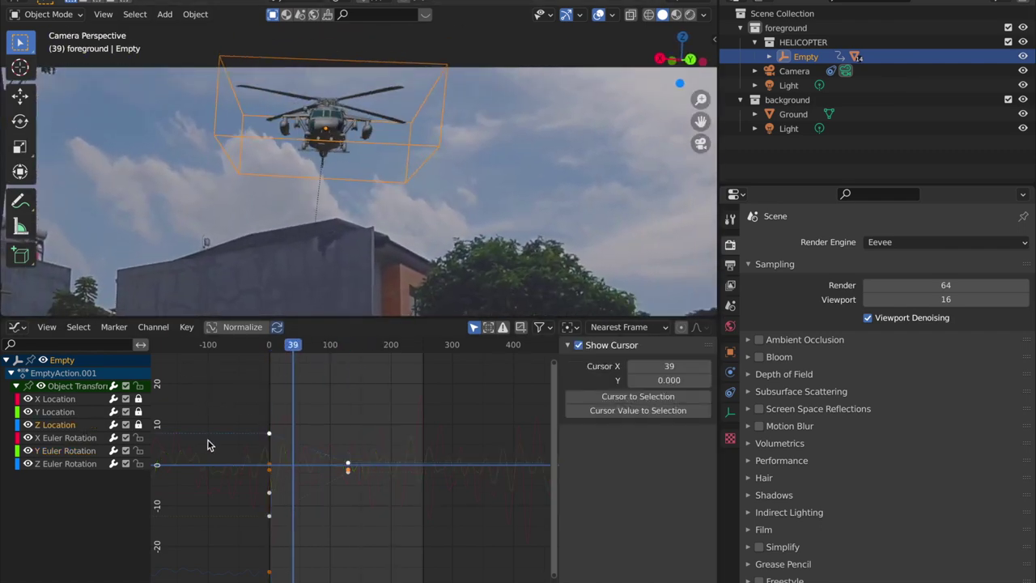
left_click(89, 439)
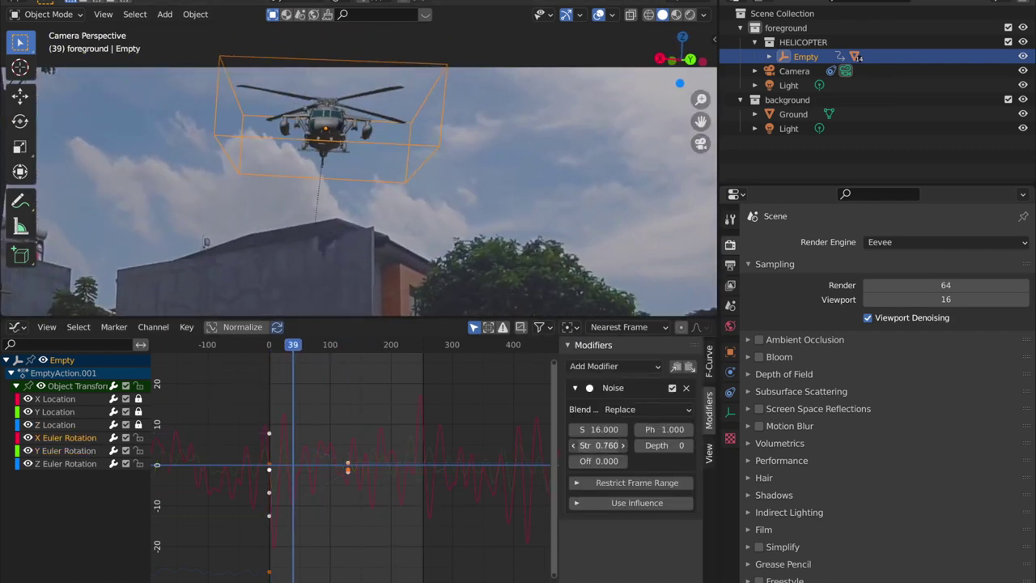
left_click_drag(598, 445, 581, 446)
left_click(600, 447)
type("0.4")
key("Return")
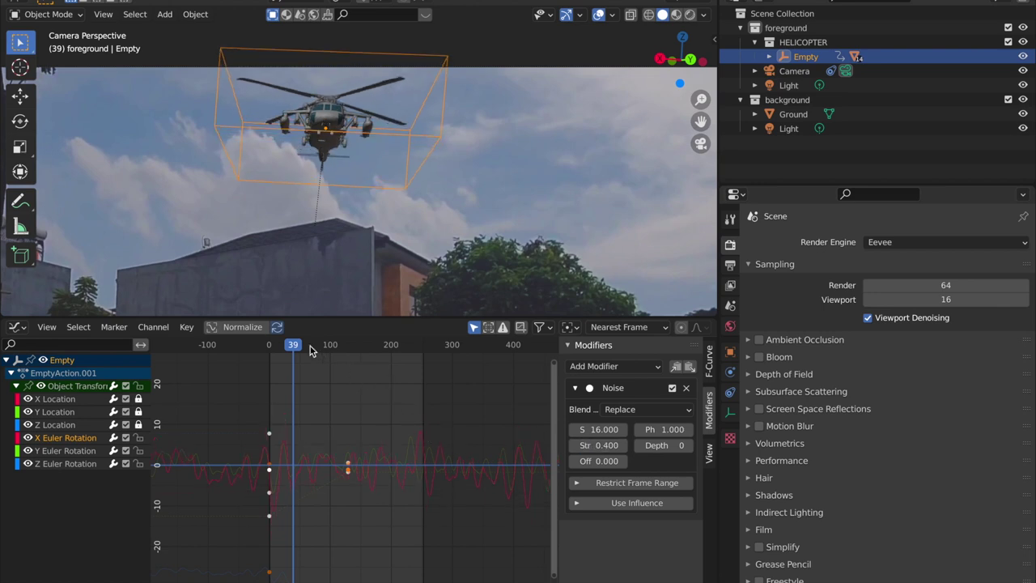
Replay the approach from the start to frame 106 to check the combined rotation shake.
key("shift+Left")
key("space")
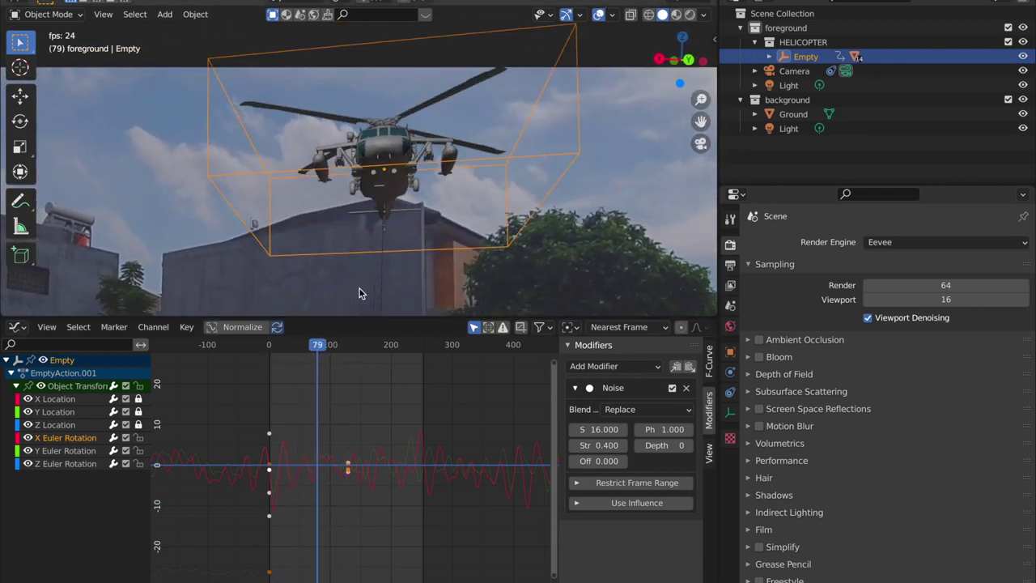
key("space")
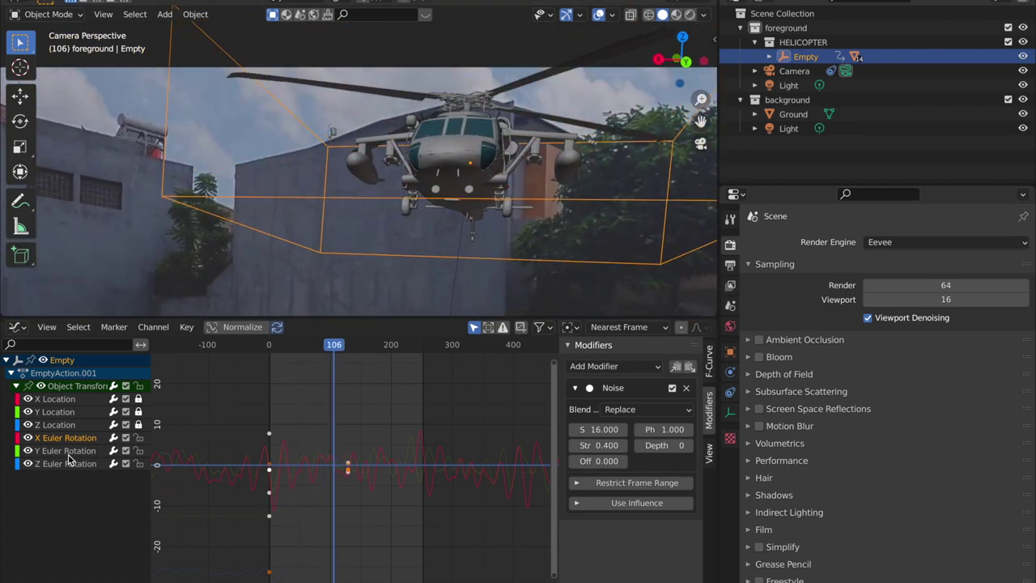
Set the Z Euler Rotation noise to a scale of 17.2 and a strength of 0.4.
key("KP_Decimal")
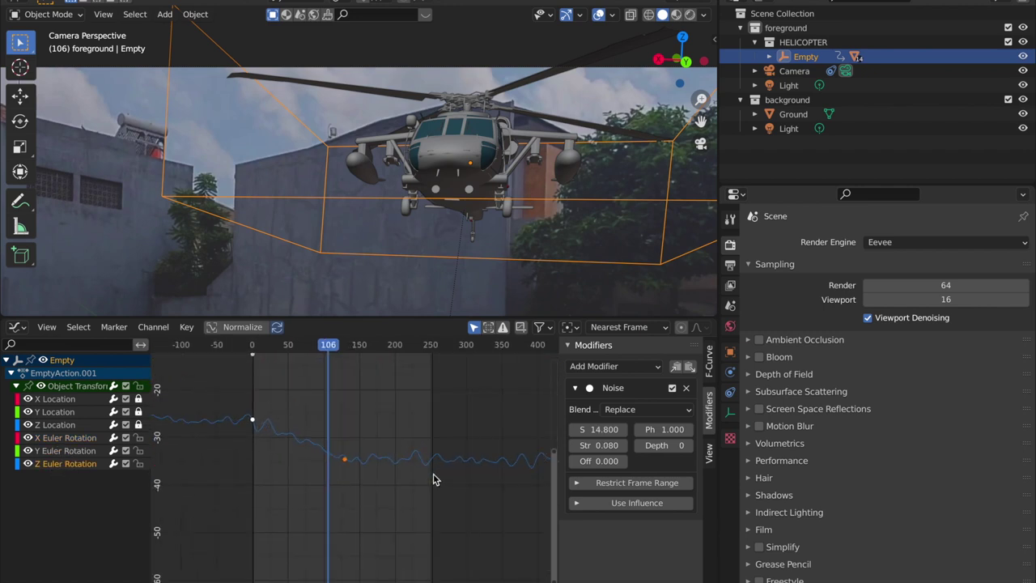
scroll(503, 438, "up", 2)
left_click_drag(605, 429, 625, 429)
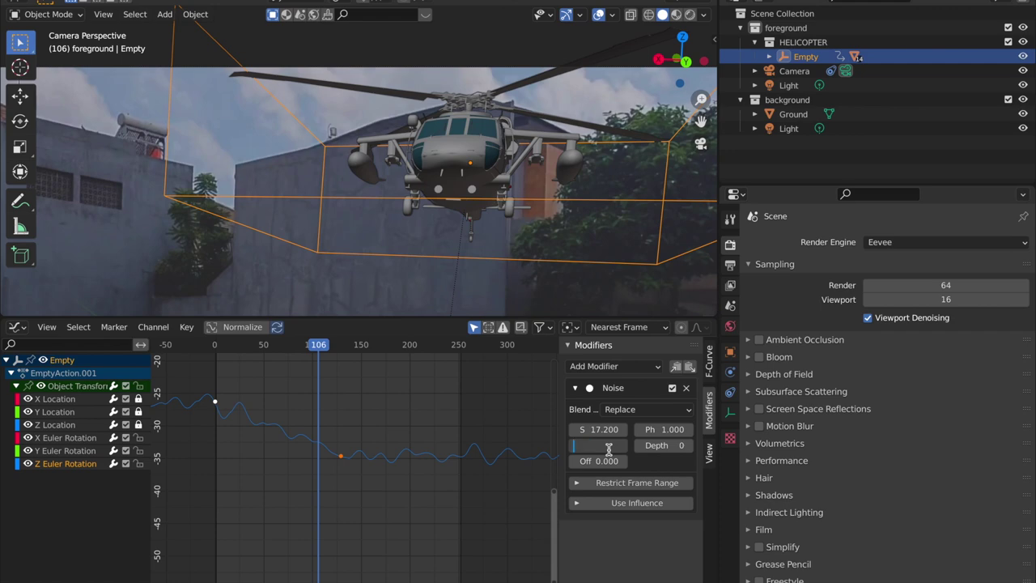
type(".4")
key("Return")
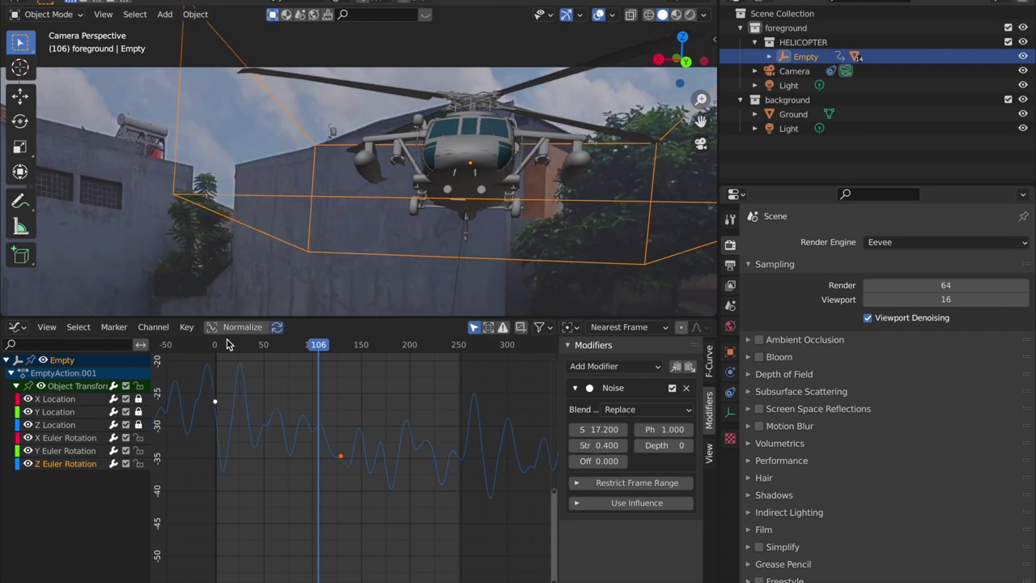
Replay the approach from before the viewpoint's mid-range and again up to frame 123 to check the combined rotation shake.
left_click_drag(317, 355, 265, 361)
key("space")
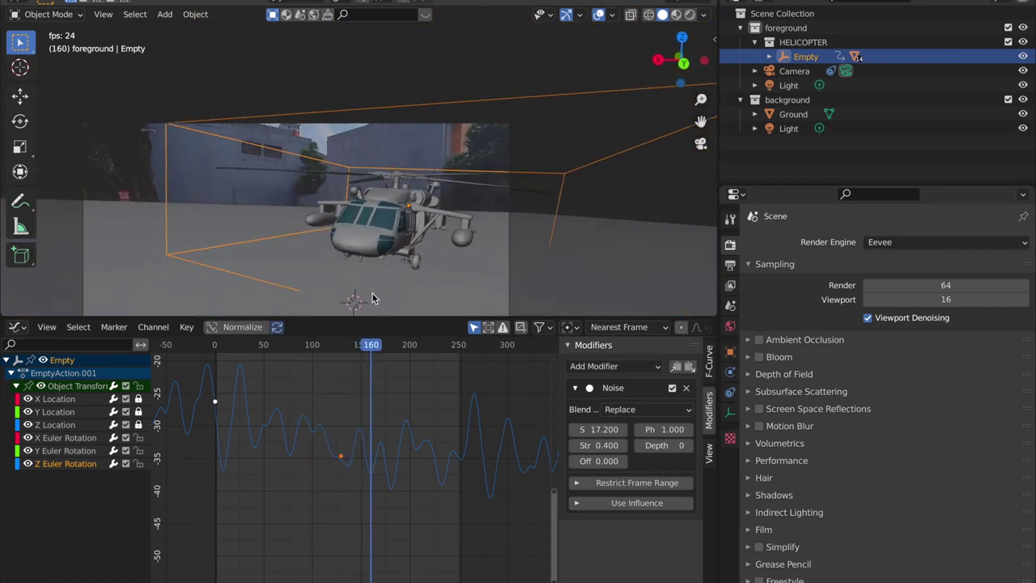
key("space")
left_click_drag(331, 345, 238, 346)
key("space")
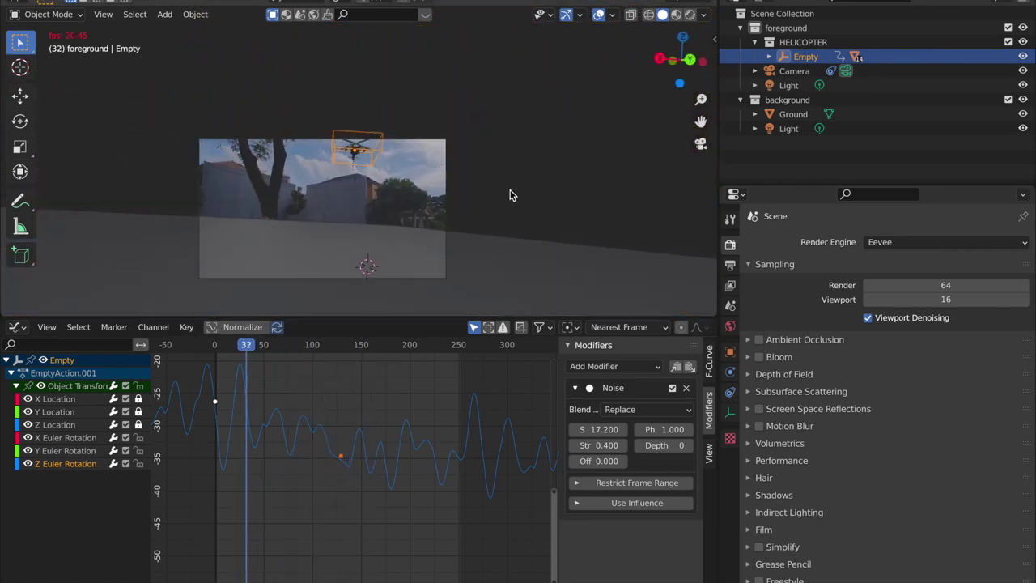
left_click(510, 194)
scroll(488, 183, "up", 2)
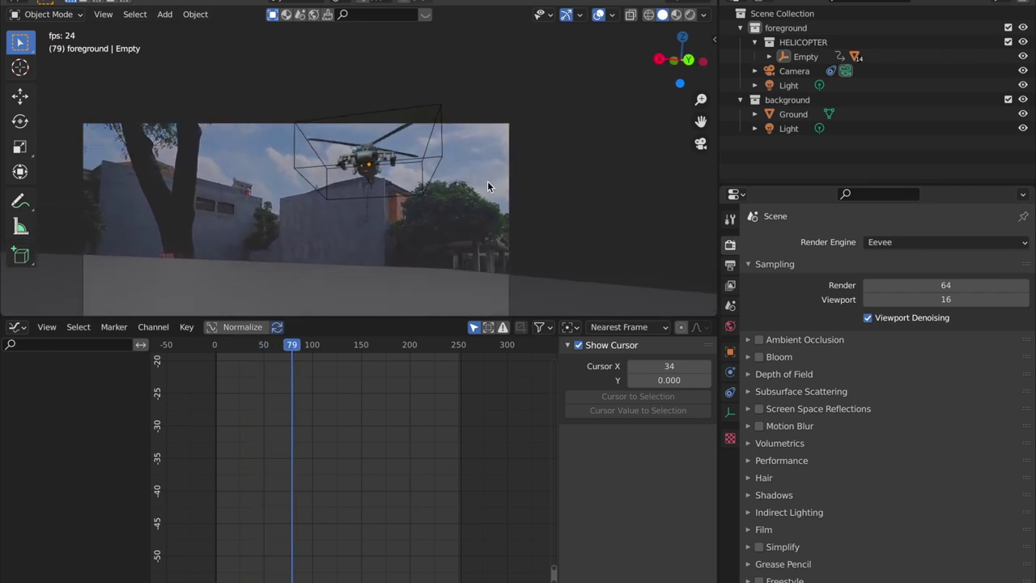
key("space")
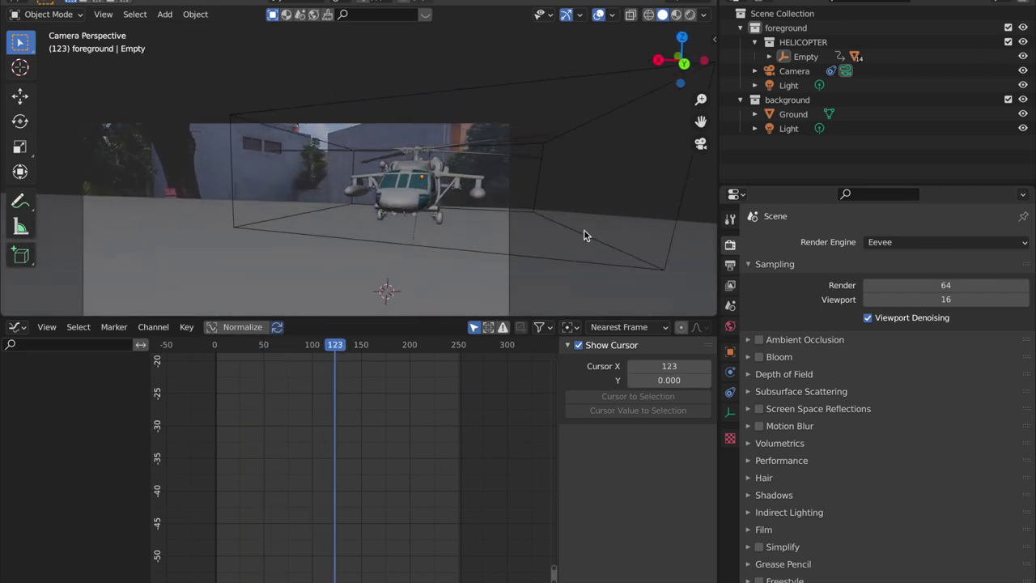
Select the helicopter's Empty and show its keyframes in the Timeline.
left_click(609, 271)
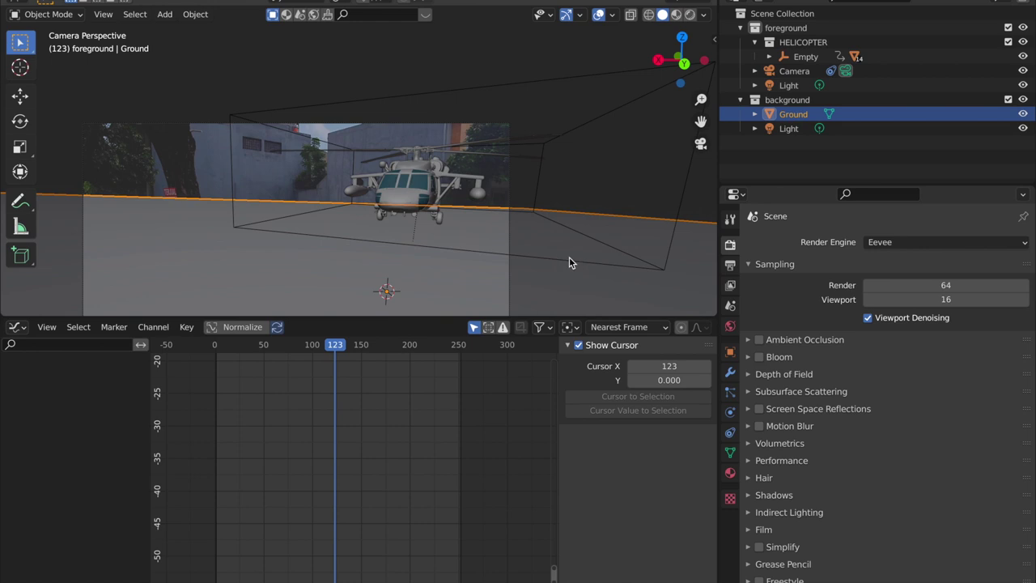
left_click(365, 99)
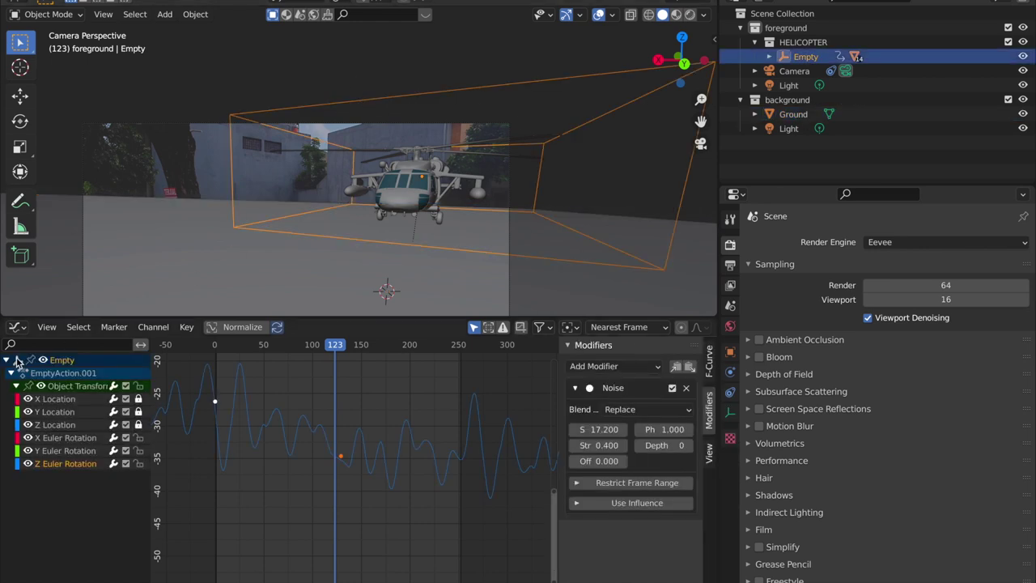
left_click(9, 327)
left_click(194, 371)
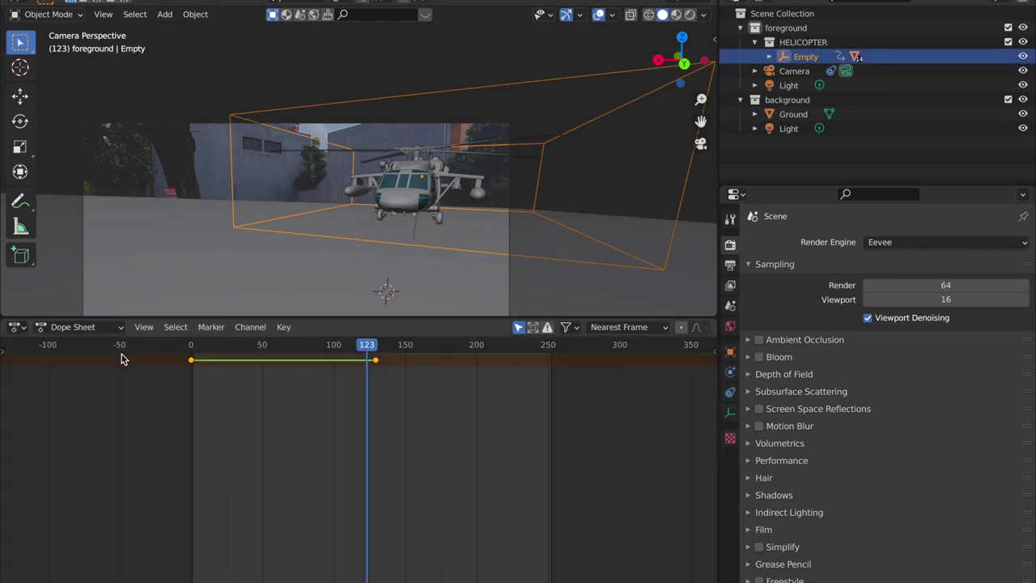
left_click(11, 329)
left_click(181, 400)
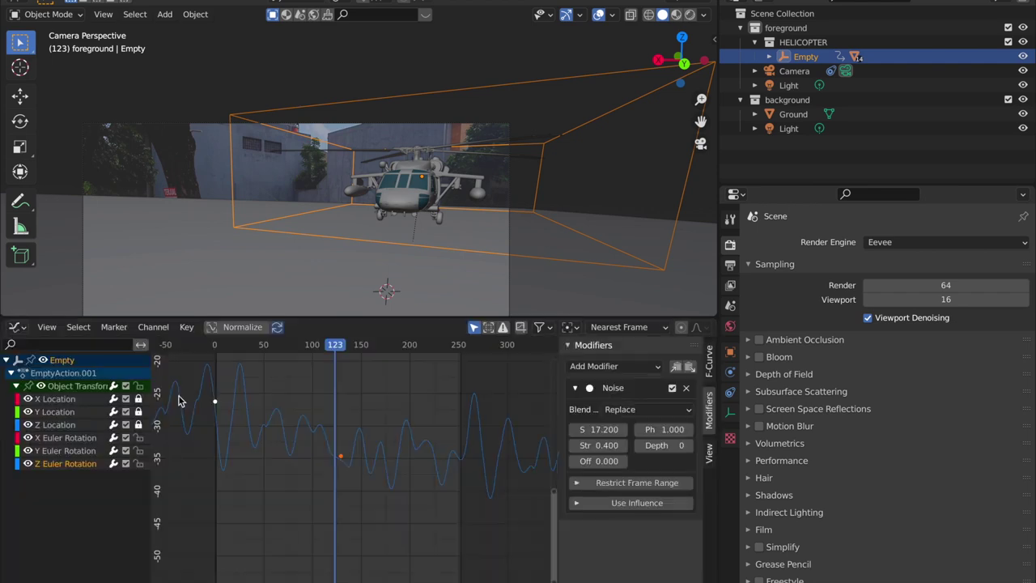
left_click(17, 327)
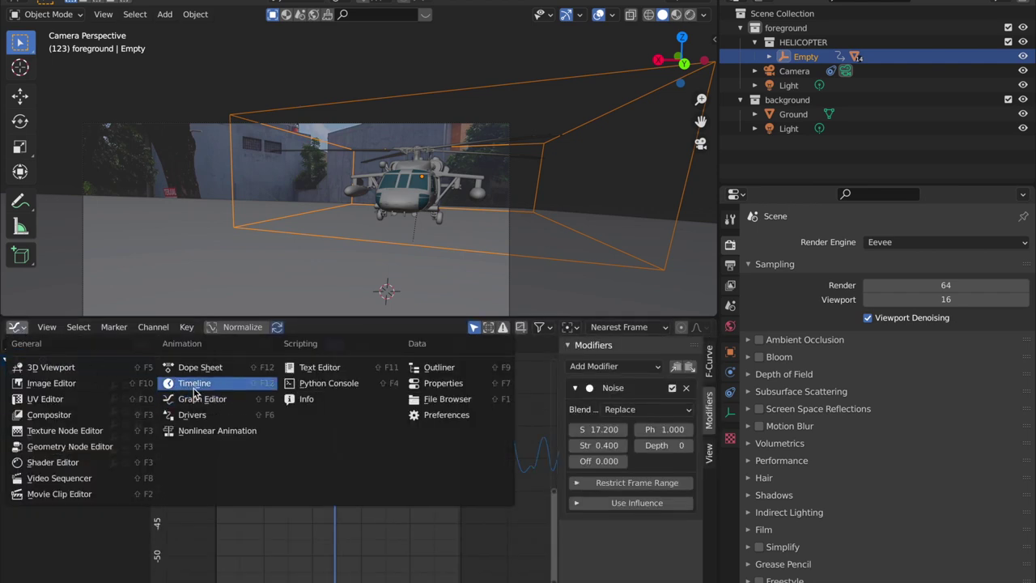
left_click(194, 387)
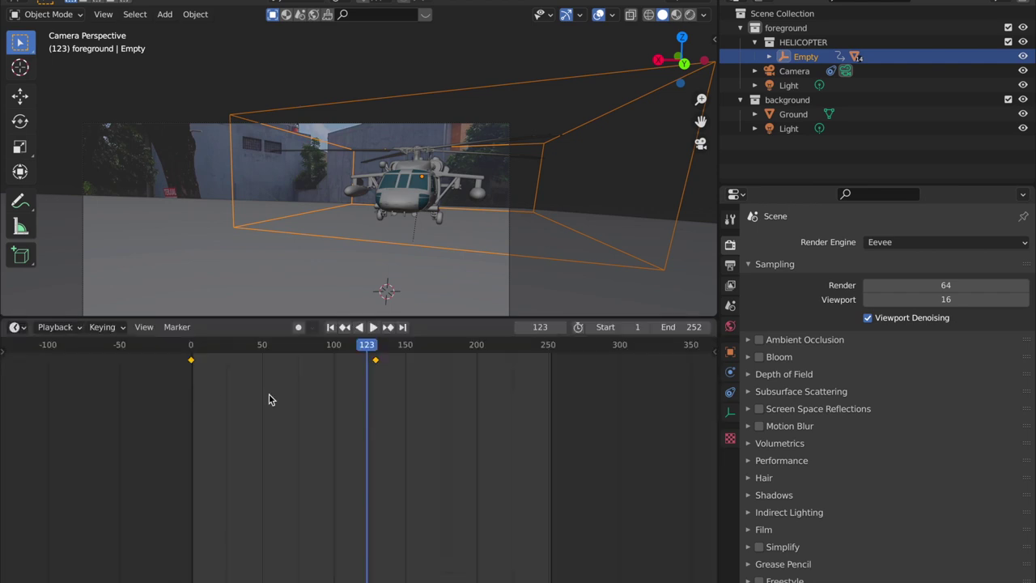
Unlock the Empty's X, Y and Z Location channels and move its end keyframe to about frame 201.
key("shift+d")
right_click(359, 409)
scroll(367, 400, "up", 5)
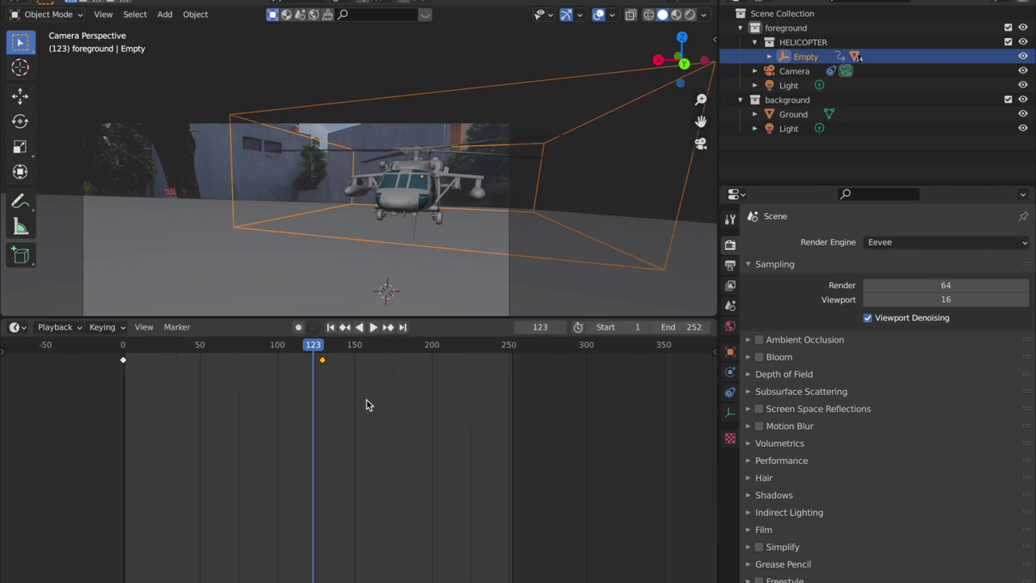
left_click(14, 328)
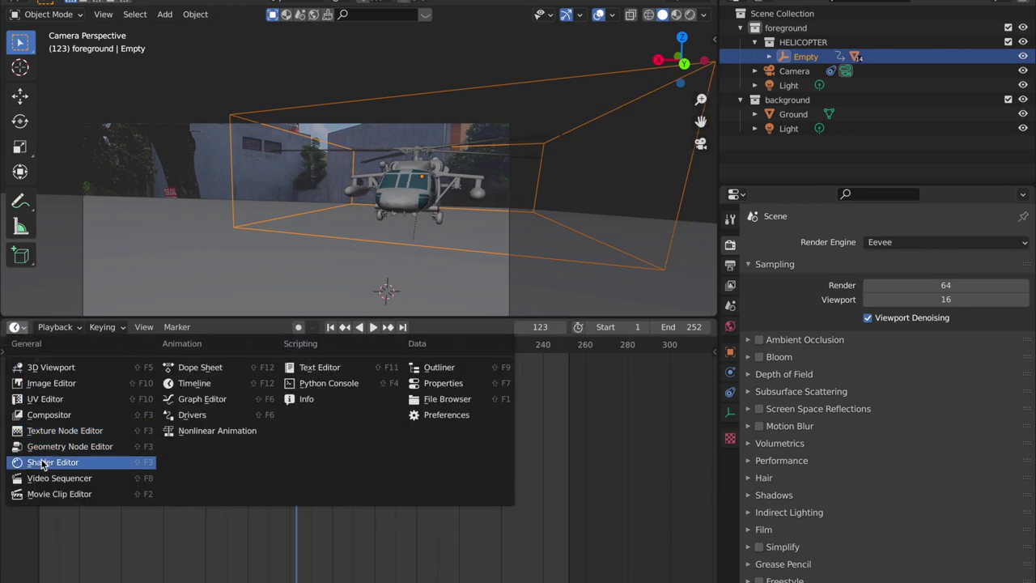
left_click(169, 403)
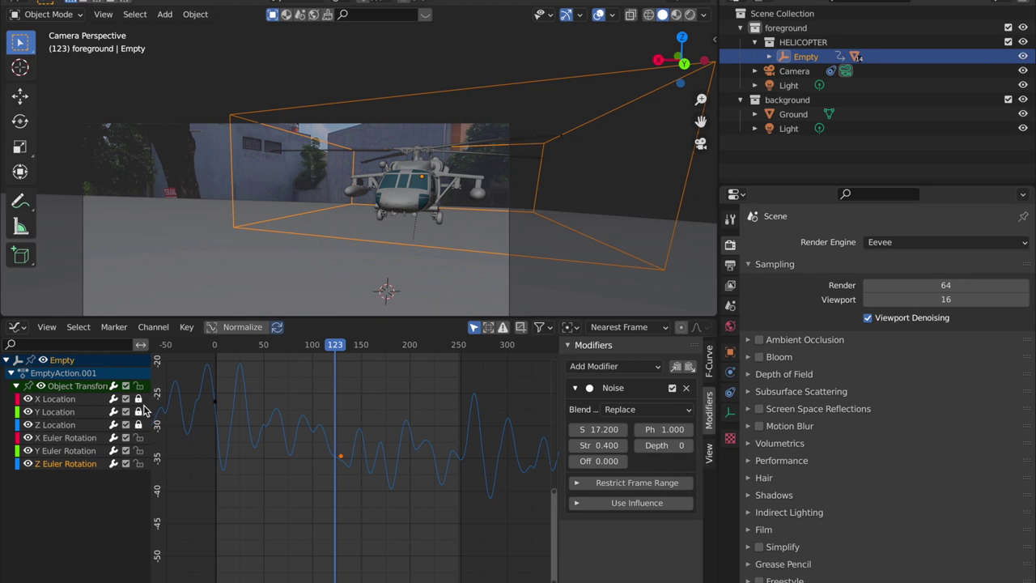
left_click(16, 327)
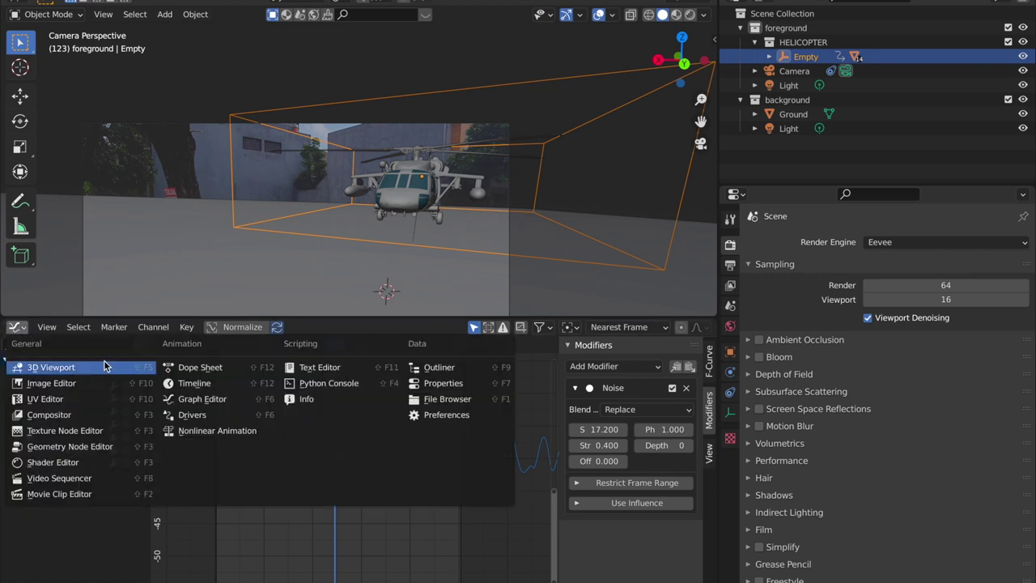
left_click(196, 388)
key("g")
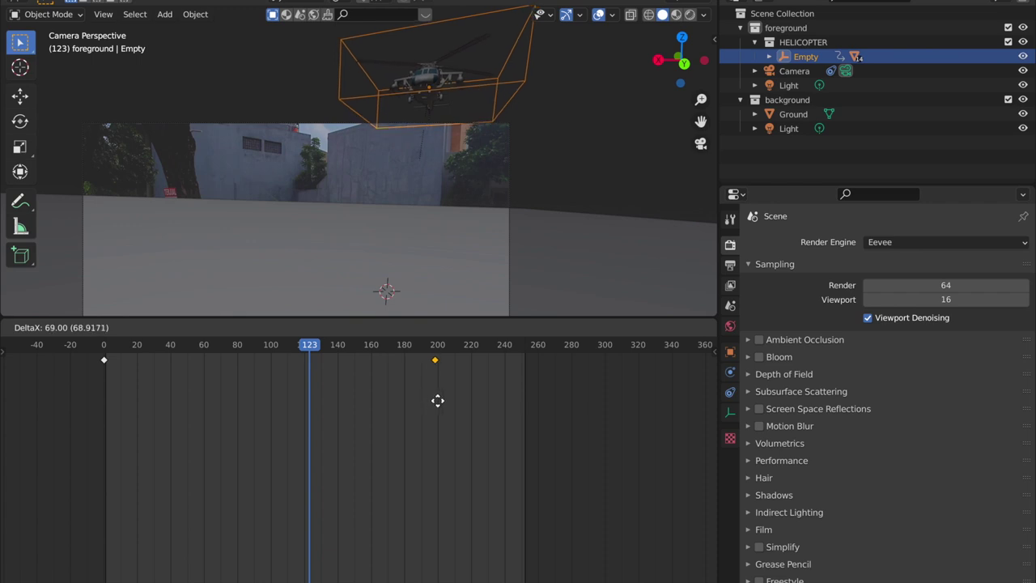
left_click(439, 401)
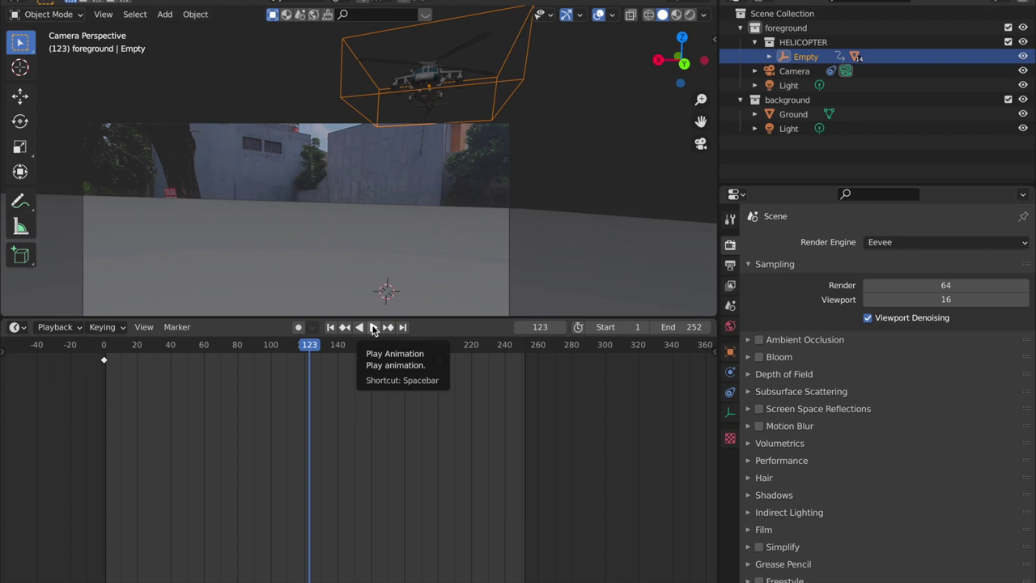
Replay the slowed approach from the start to frame 90.
left_click_drag(291, 350, 81, 423)
key("space")
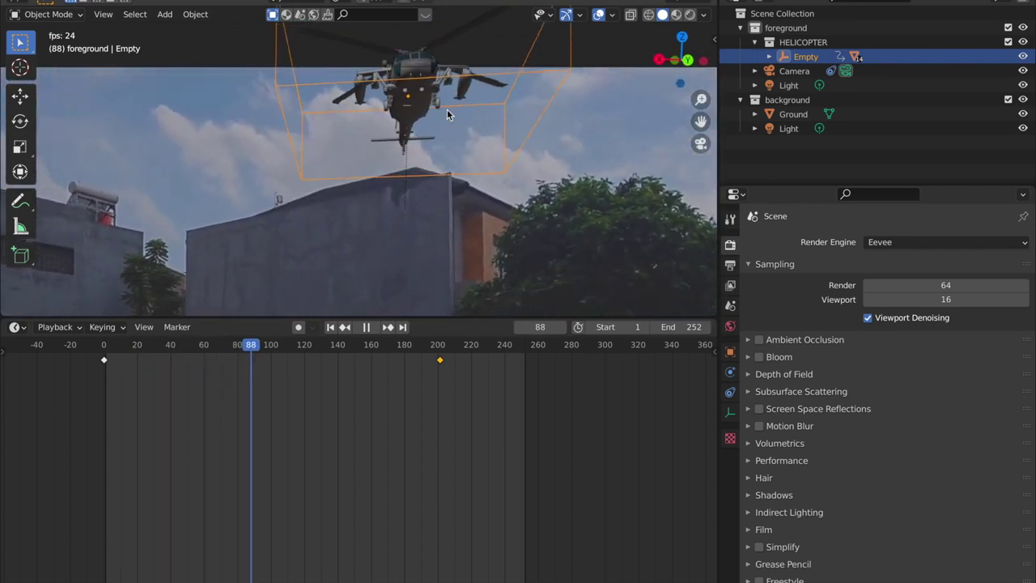
key("space")
Set the noise strength to 0.2 on both the Z and Y Euler Rotation curves.
left_click(15, 327)
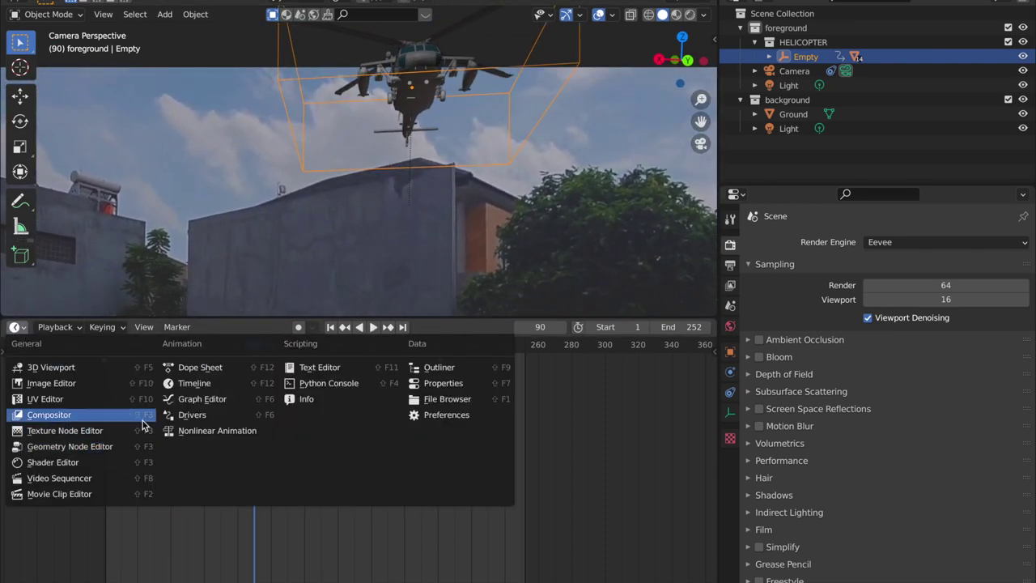
left_click(179, 400)
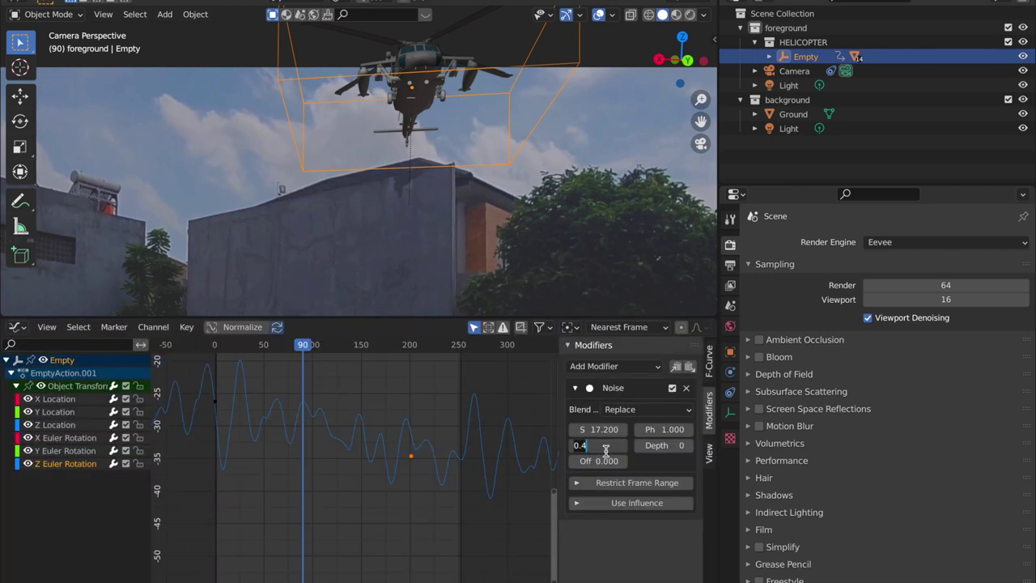
type("0.2")
key("Return")
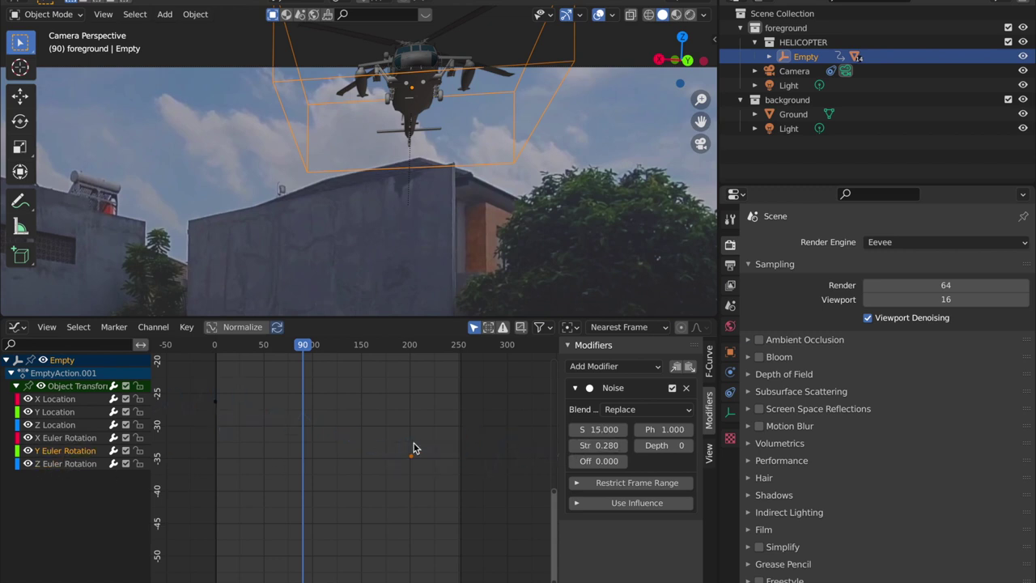
type(".2")
key("Return")
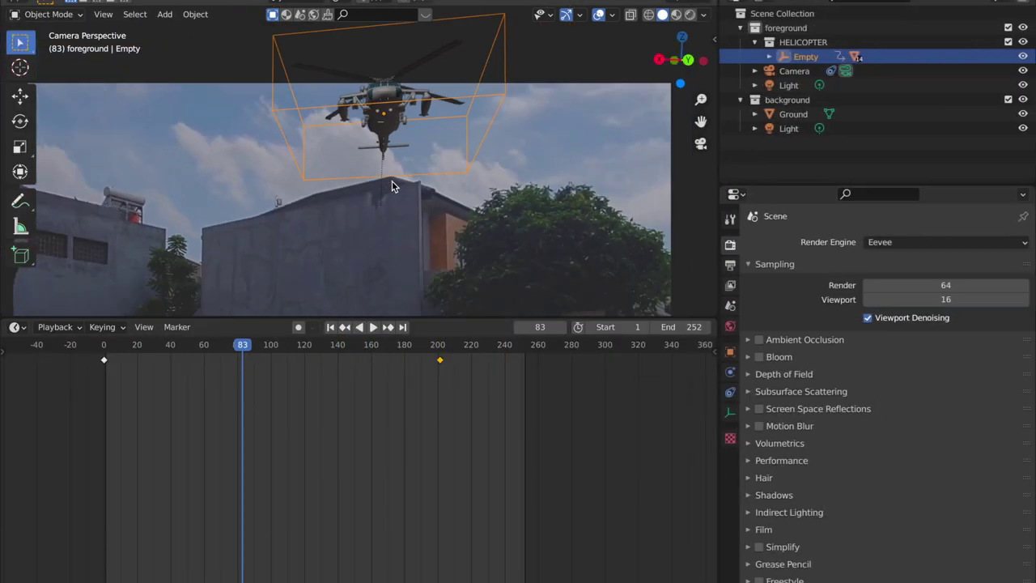
Replay the approach past frame 194 in camera view with the helicopter's Empty deselected.
scroll(389, 202, "down", 3)
key("space")
left_click(555, 162)
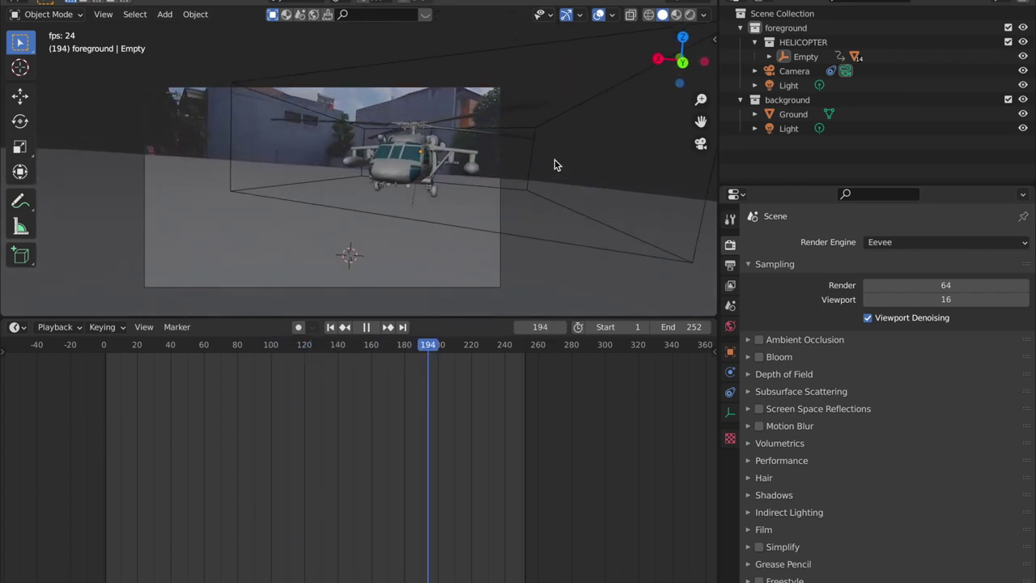
key("space")
Shorten the animation range by setting its end frame to 190.
left_click_drag(683, 327, 624, 327)
left_click_drag(450, 348, 424, 355)
key("z")
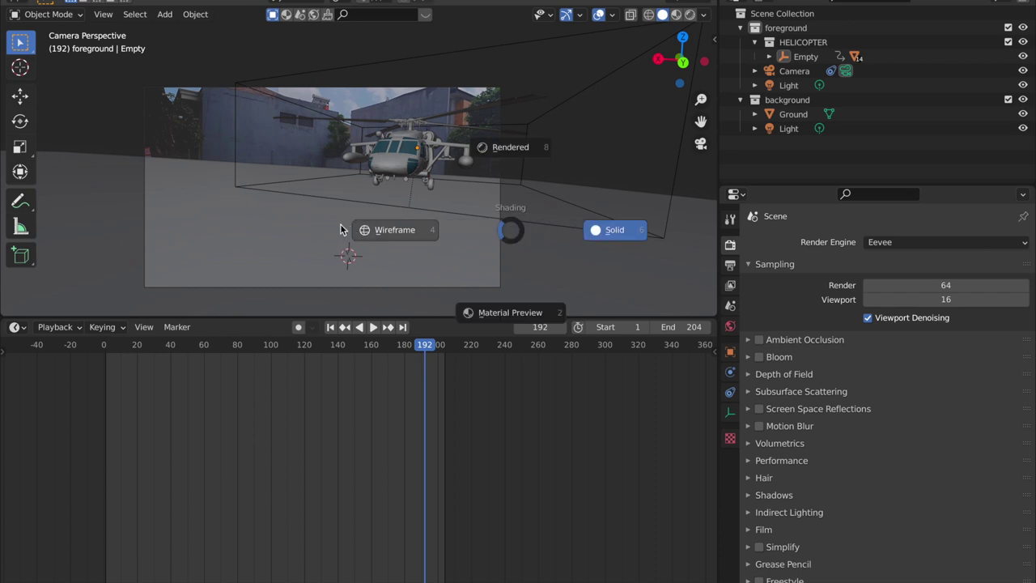
left_click(537, 231)
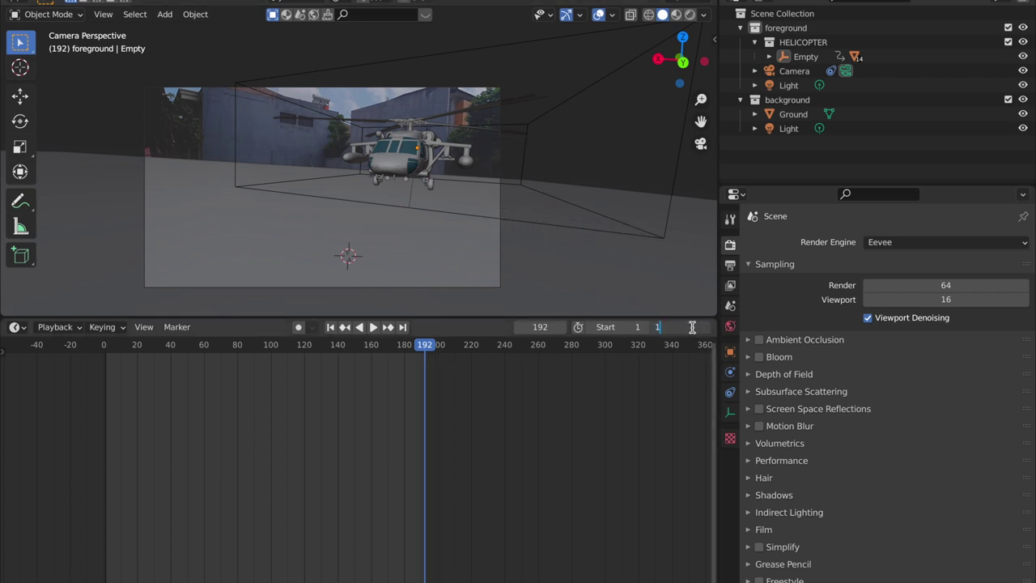
Step back through the frames from 192 to 53 to examine the helicopter's path against the footage.
key("Left")
key("Left")
key("Left")
key("Left")
key("Left")
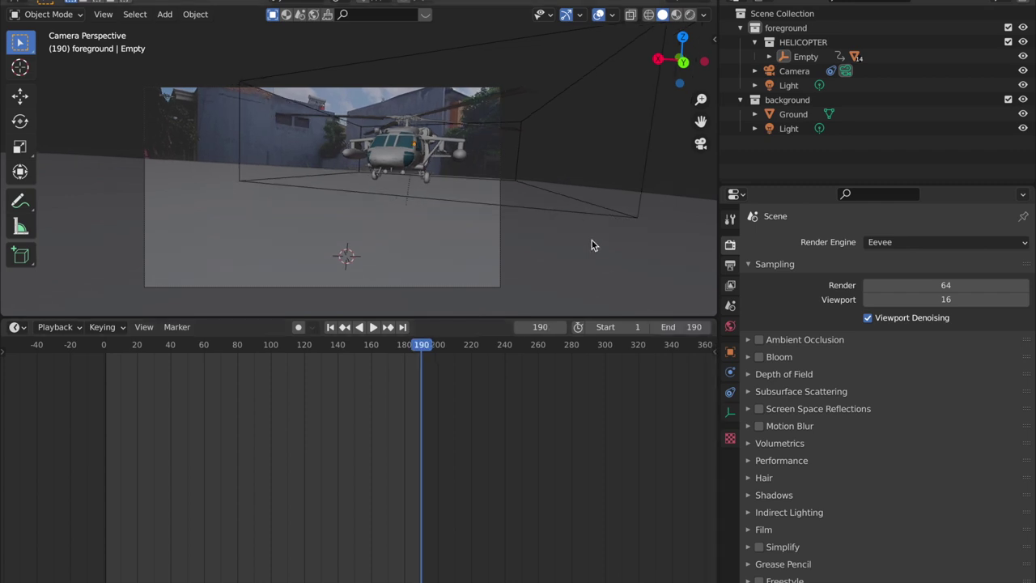
key("Left")
key("Left")
key("Left")
key("Left")
key("Left")
key("Left")
key("Left")
key("Left")
key("Left")
key("Left")
key("Left")
key("Left")
key("Left")
key("Left")
key("Left")
key("Left")
key("Left")
key("Left")
key("Left")
key("Left")
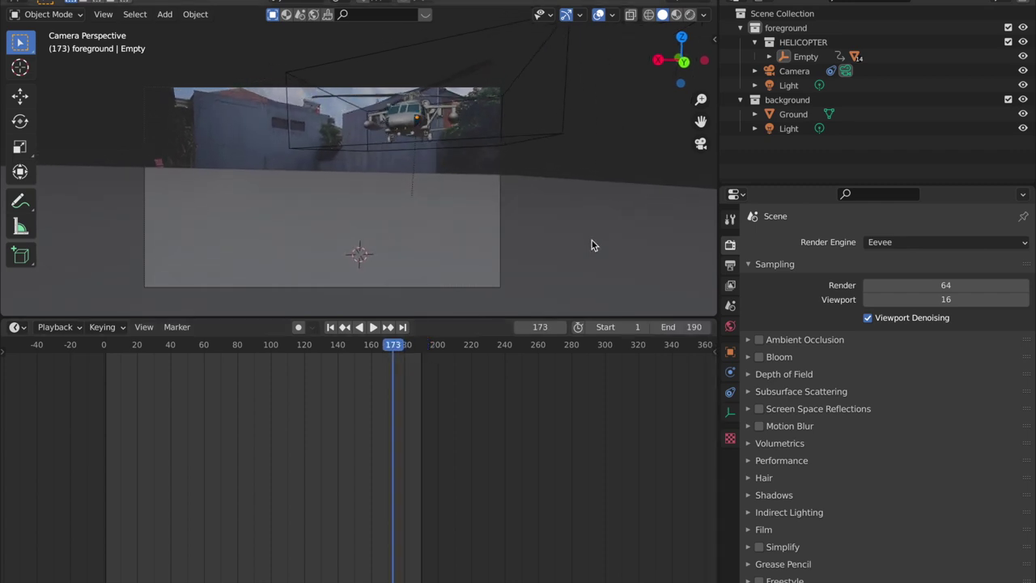
key("Left")
key("Left")
key("Left")
key("Left")
key("Left")
key("Left")
key("Left")
key("Left")
key("Left")
key("Left")
key("Left")
key("Left")
key("Left")
key("Left")
key("Left")
key("Left")
key("Left")
key("Left")
key("Left")
key("Left")
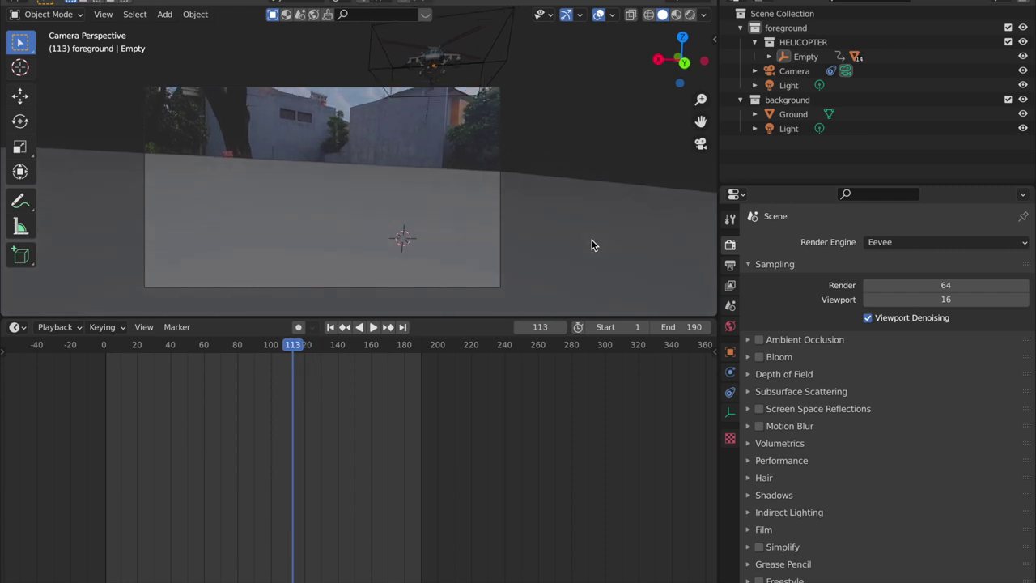
key("Left")
key("Left")
key("Left")
key("Left")
key("Left")
key("Left")
key("Left")
key("Left")
key("Left")
key("Left")
key("Left")
key("Left")
key("Left")
key("Left")
key("Left")
key("Left")
key("Left")
key("Left")
key("Left")
key("Left")
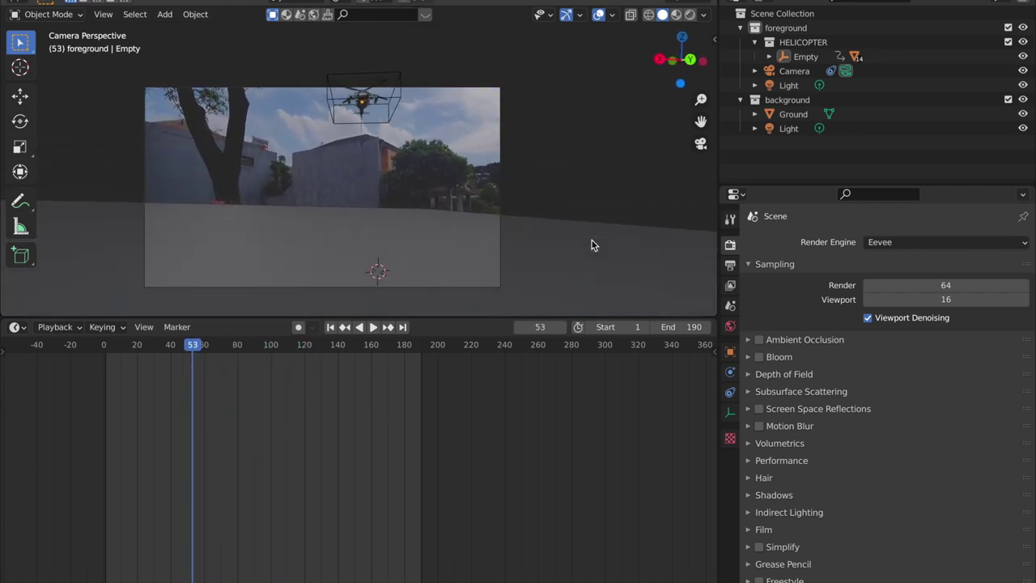
Replay the shortened animation to frame 185 and inspect the helicopter's position relative to the camera from an outside angle.
key("space")
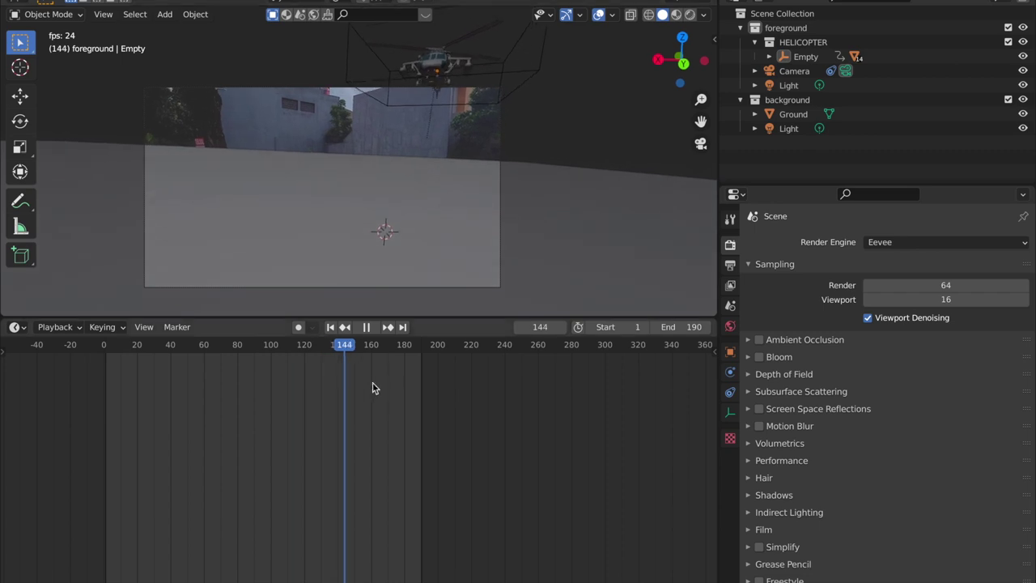
key("space")
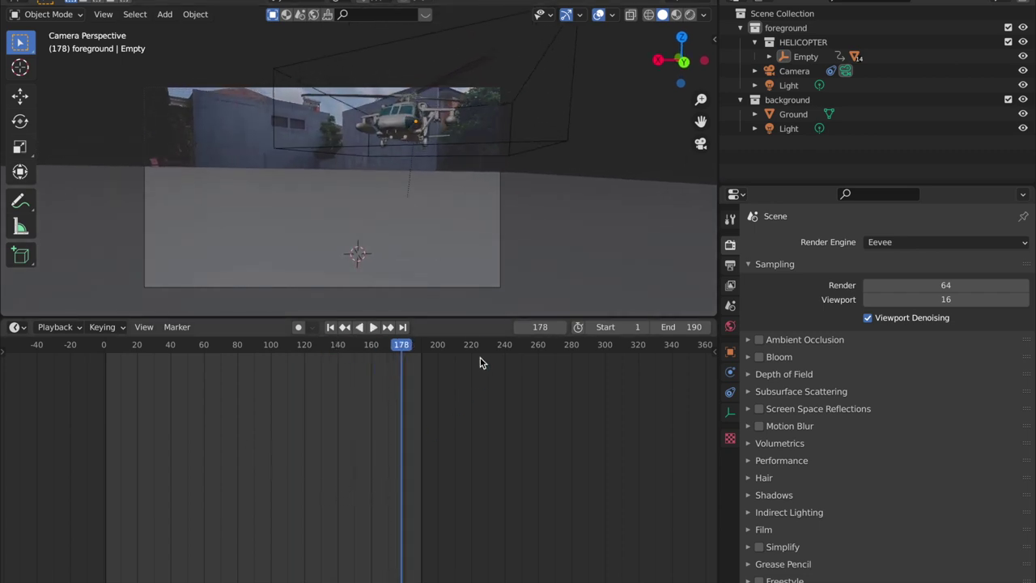
key("space")
middle_click_drag(501, 203, 689, 172)
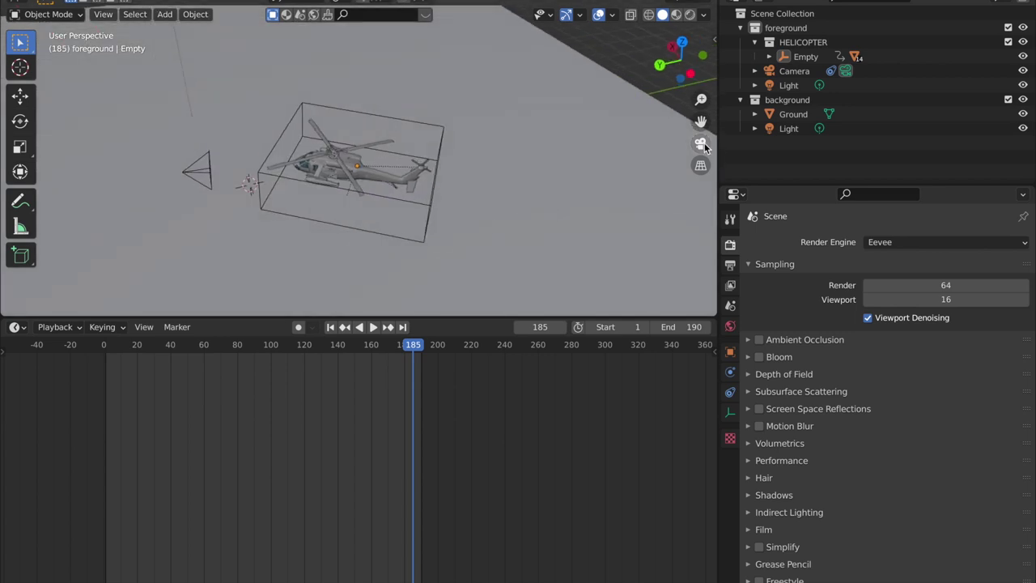
left_click(701, 143)
Select the helicopter's Empty, move its last keyframe to about frame 192 and replay the approach.
left_click_drag(413, 346, 215, 348)
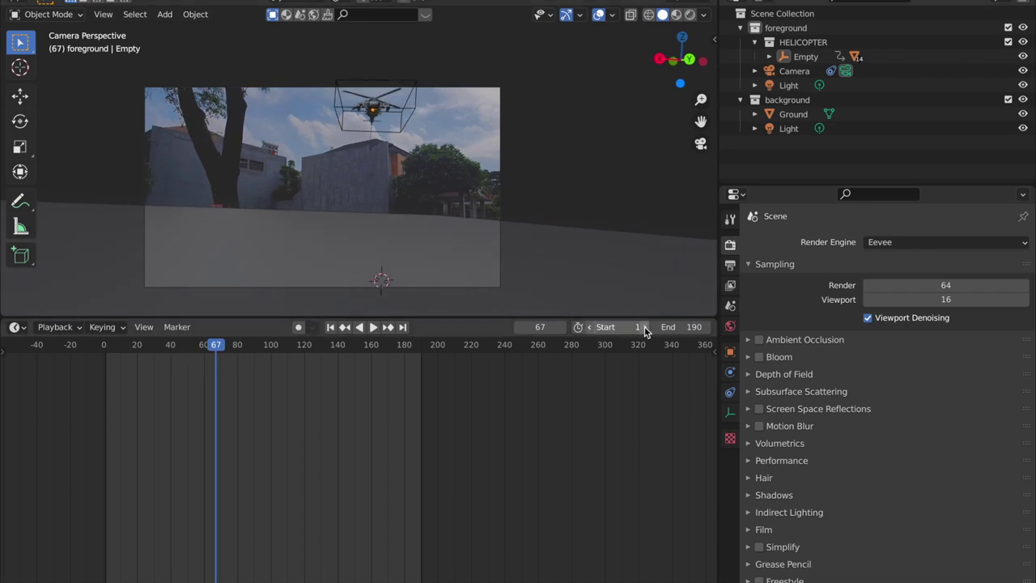
left_click(411, 98)
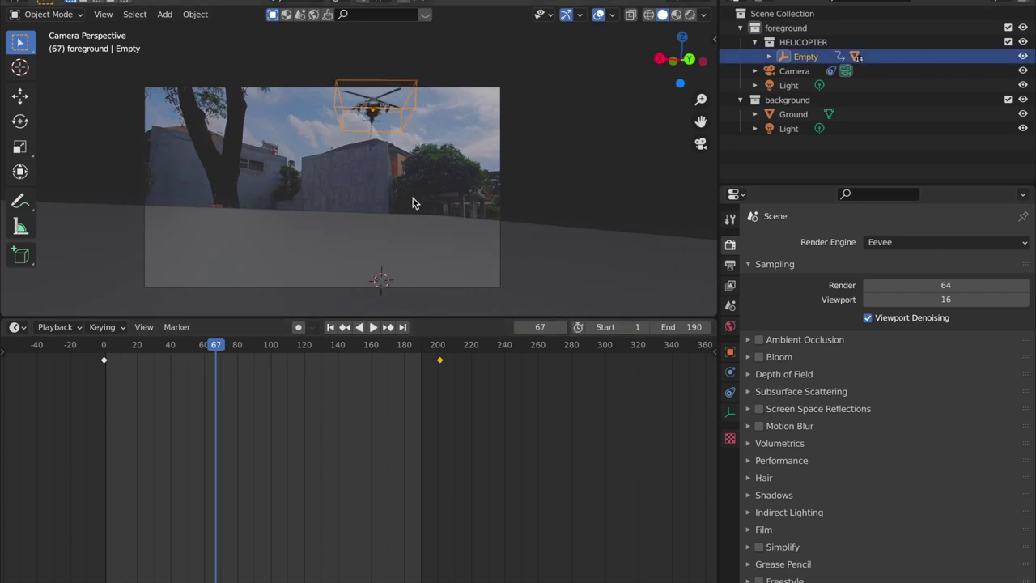
left_click_drag(217, 348, 328, 363)
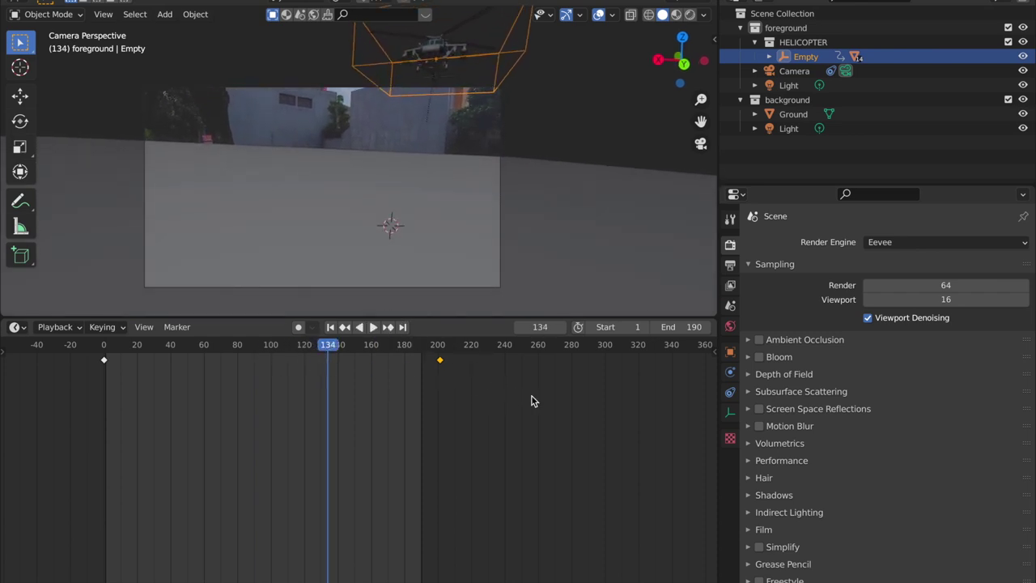
key("g")
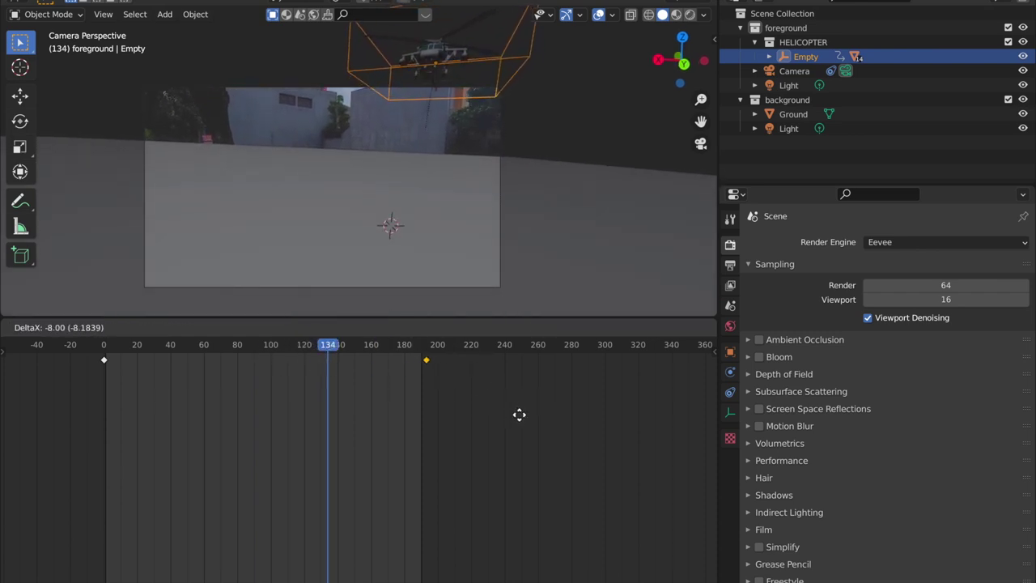
left_click(514, 416)
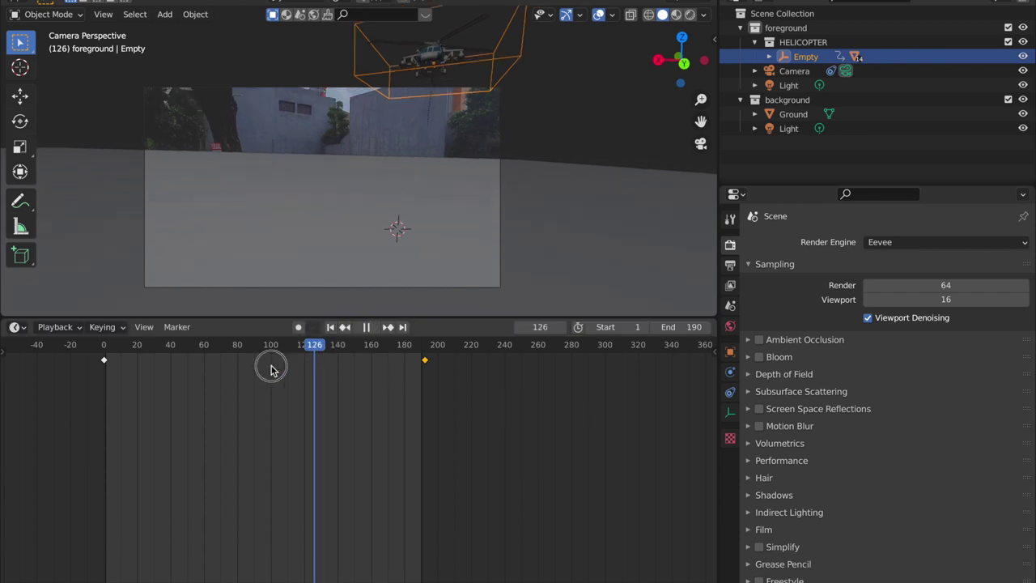
key("shift+Left")
key("space")
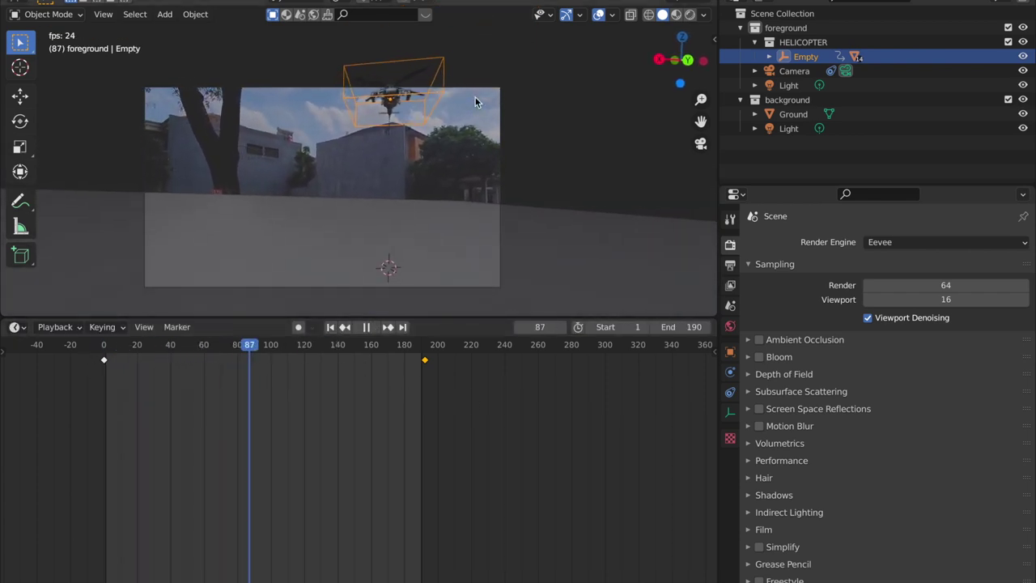
Move the Empty's last keyframe earlier to about frame 180 and replay the approach from the start.
key("space")
key("g")
left_click(446, 384)
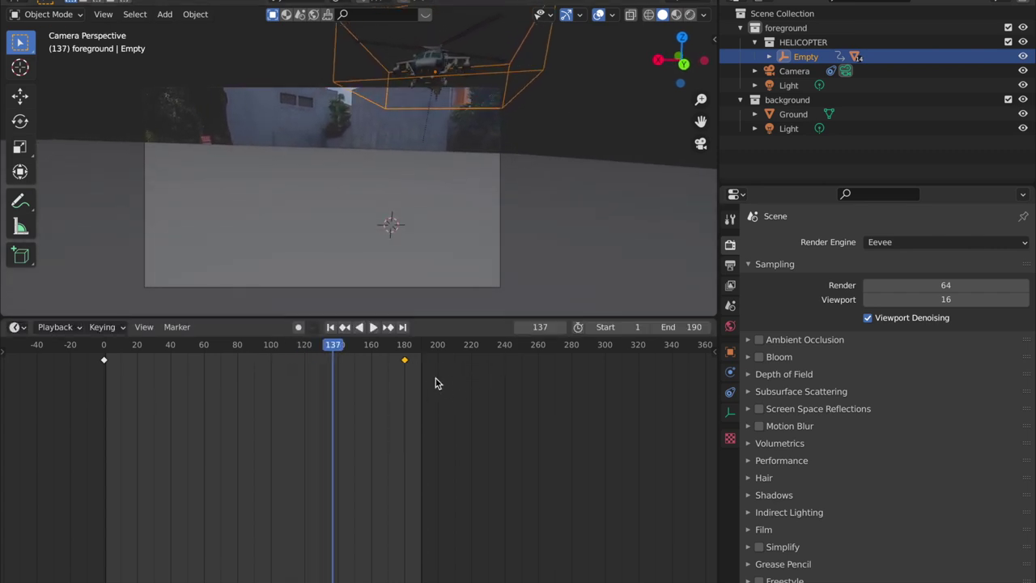
key("shift+Left")
key("space")
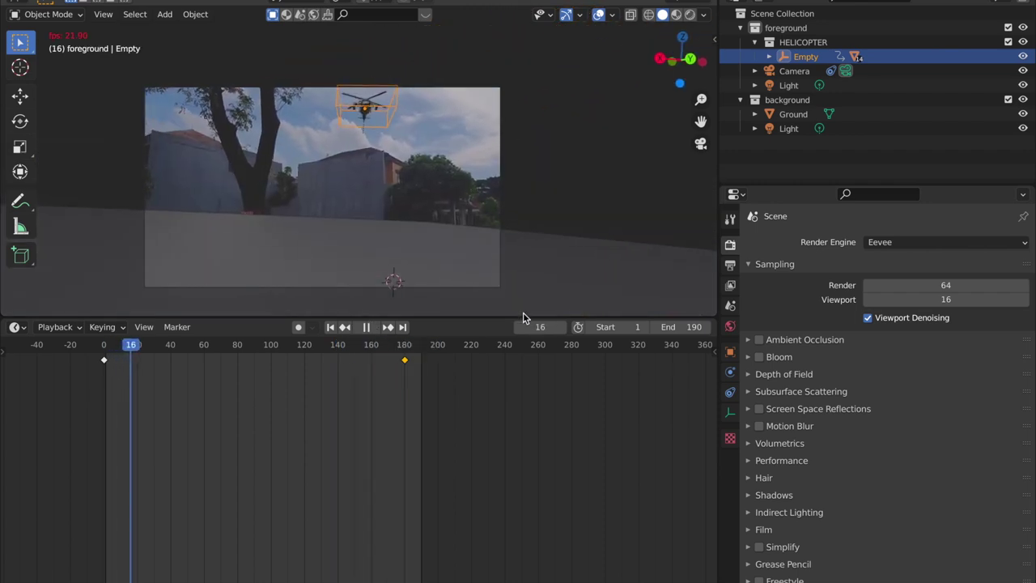
Move the Empty's last keyframe to frame 190, at the end of the animation range, and check the playback.
key("space")
key("g")
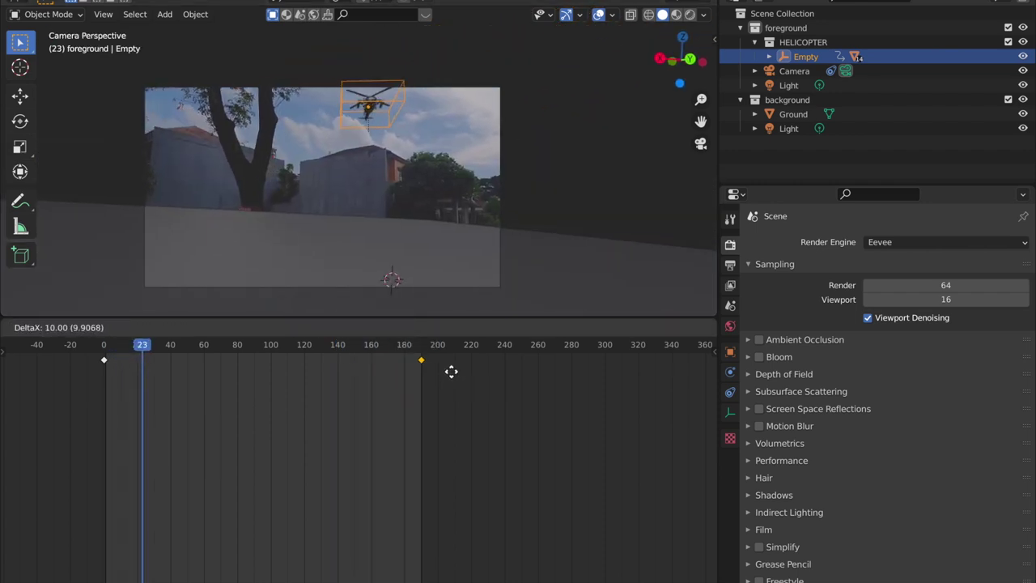
left_click(451, 371)
key("space")
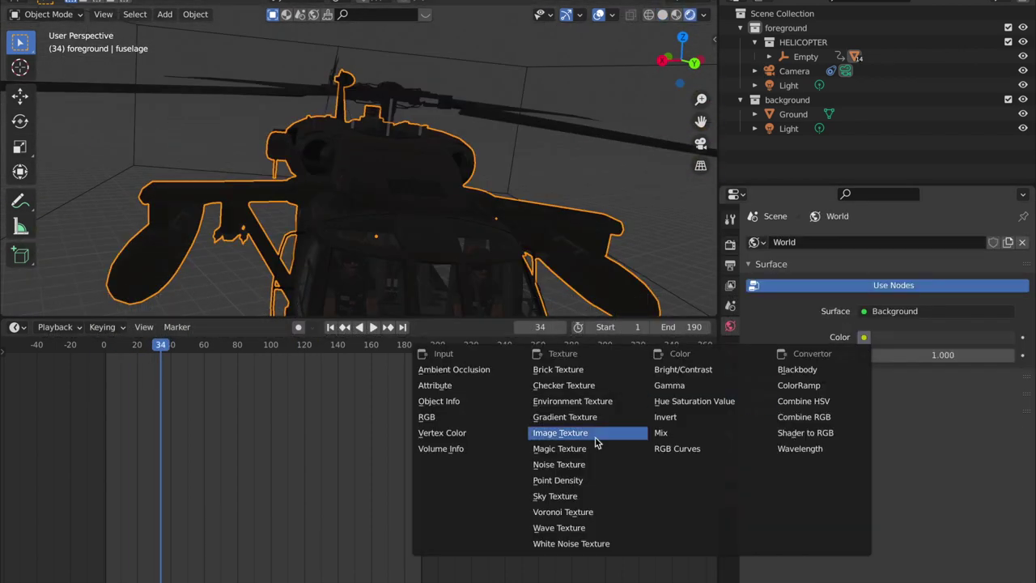
Assign an Environment Texture to the world background colour and filter the Downloads folder for "HDR" files.
left_click(516, 429)
left_click(967, 354)
type("HDR")
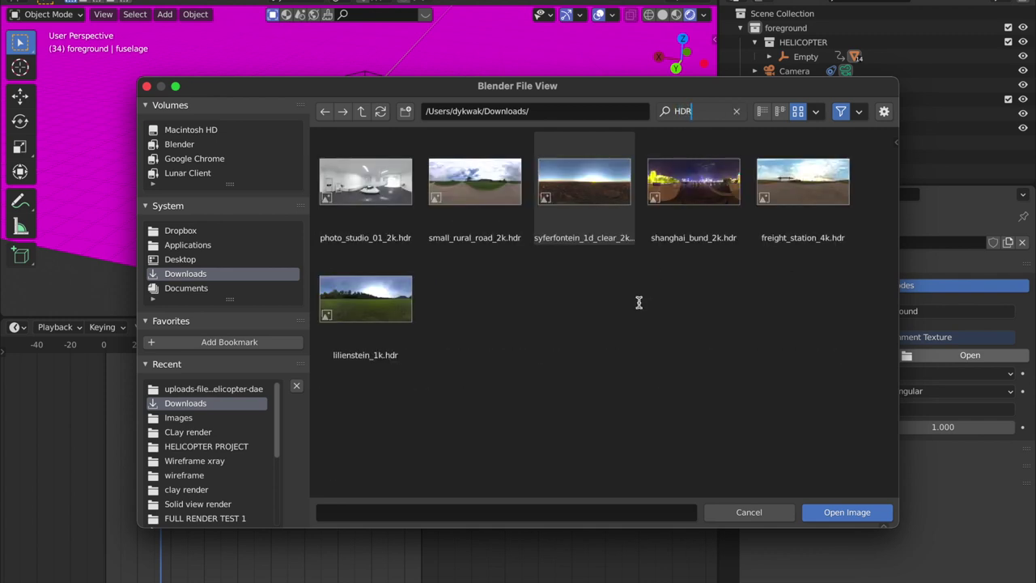
key("Return")
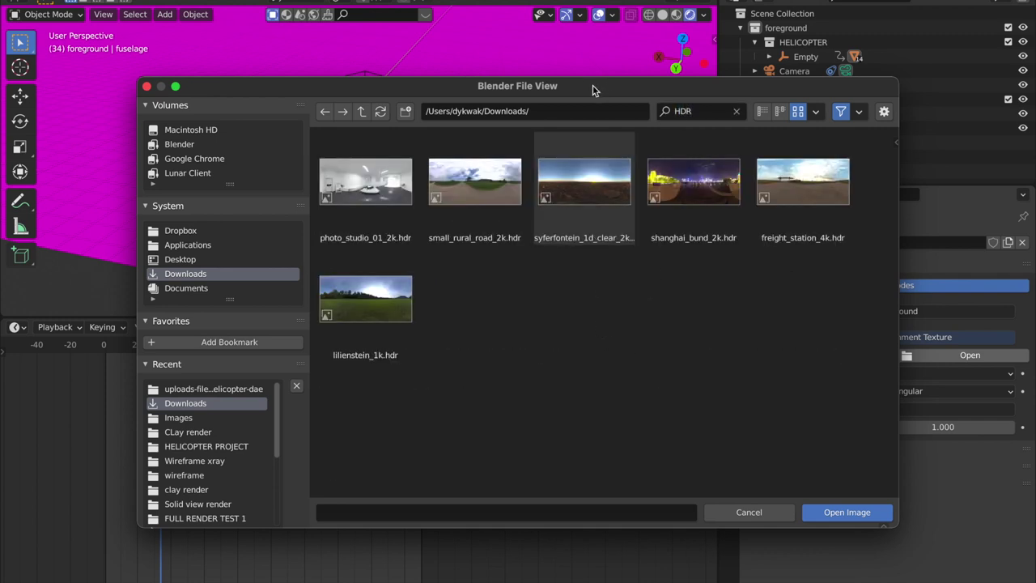
left_click_drag(642, 86, 720, 71)
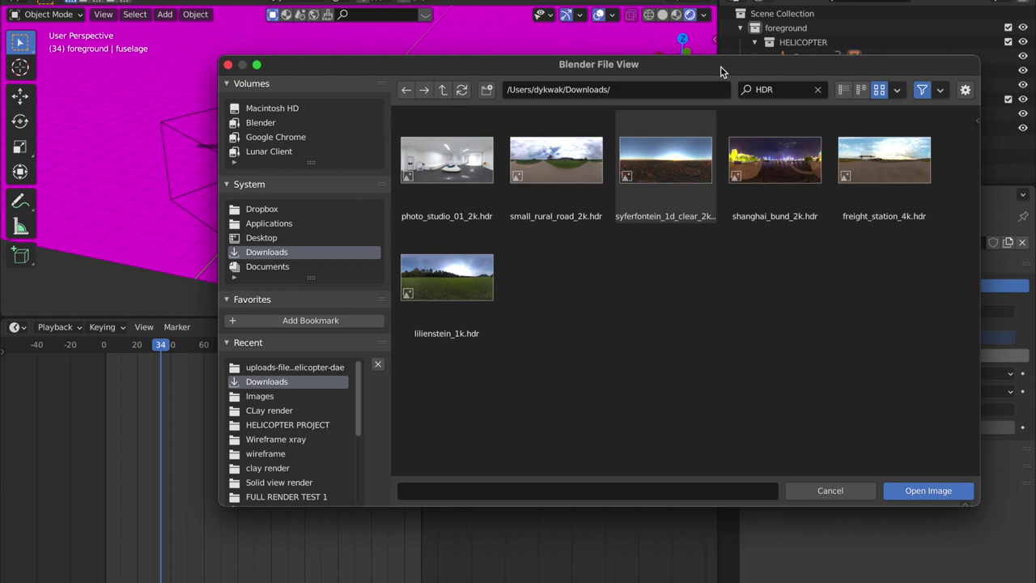
Compare the available HDR images and load small_rural_road_2k.hdr as the world's environment texture.
left_click(666, 162)
left_click(556, 162)
left_click(447, 162)
left_click(556, 162)
left_click(774, 161)
left_click(659, 186)
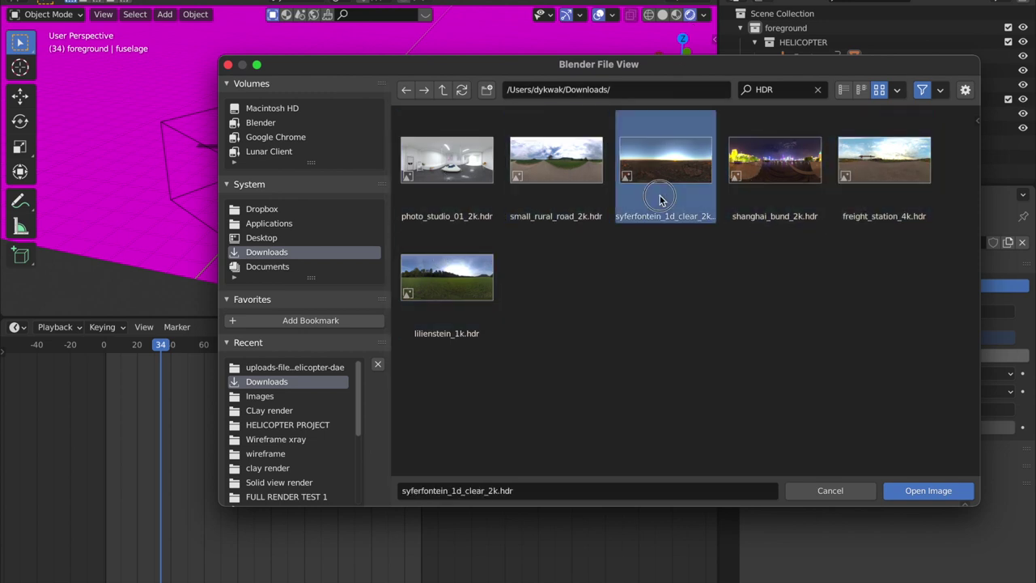
left_click(486, 284)
left_click(557, 166)
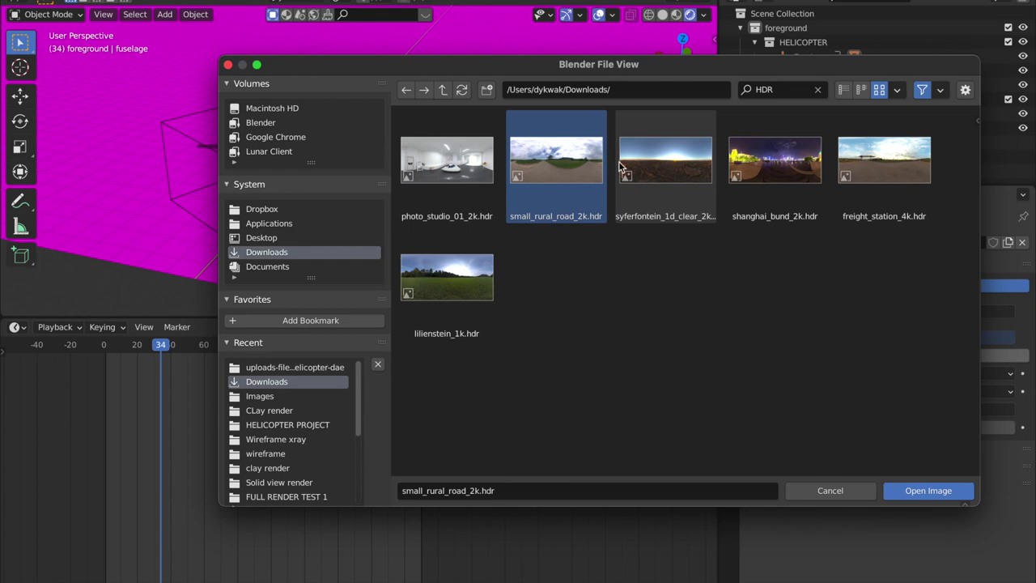
left_click(945, 493)
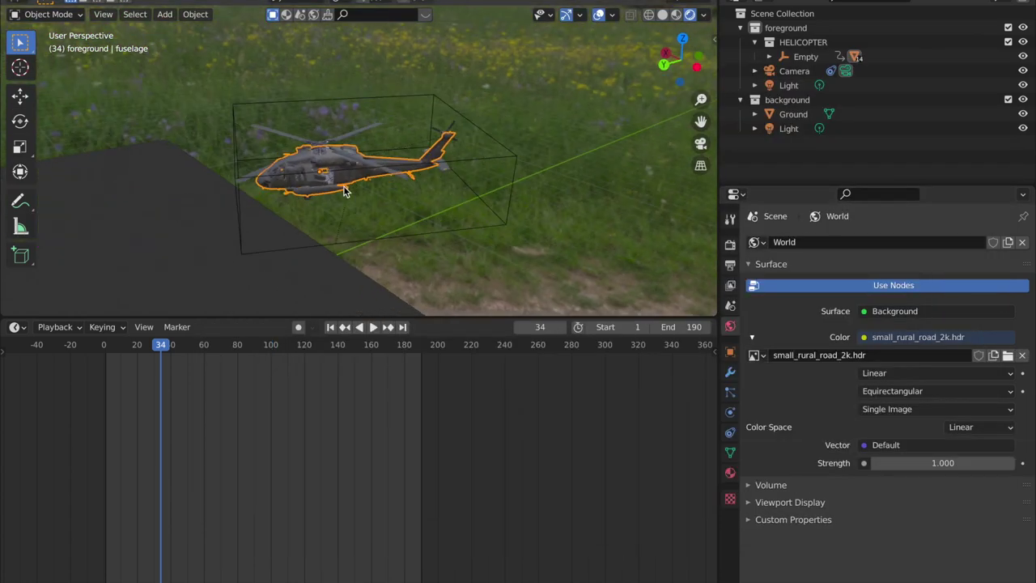
Enable Ambient Occlusion, Bloom and Motion Blur in the Eevee render settings.
scroll(344, 190, "up", 10)
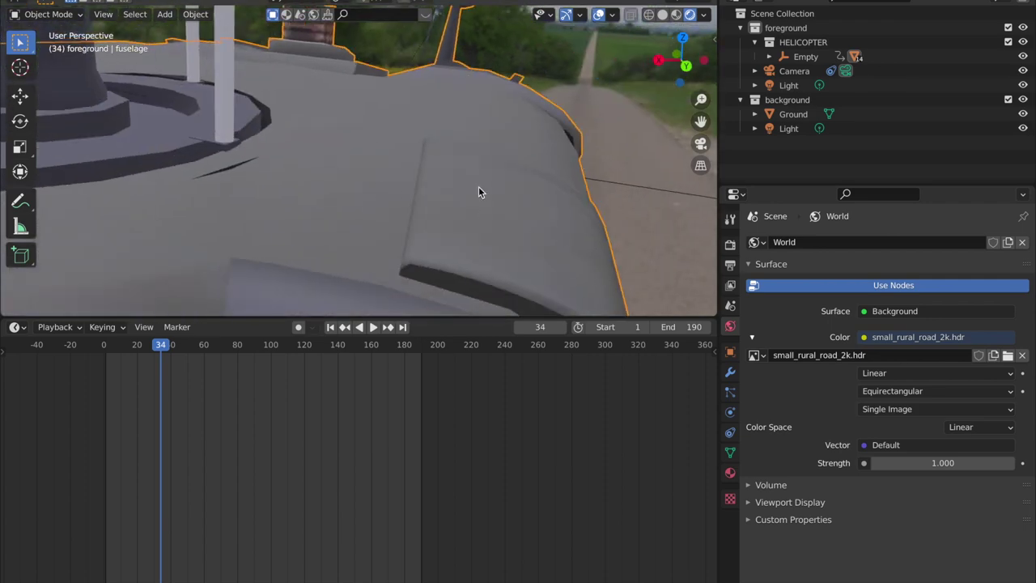
scroll(479, 192, "down", 10)
left_click(731, 245)
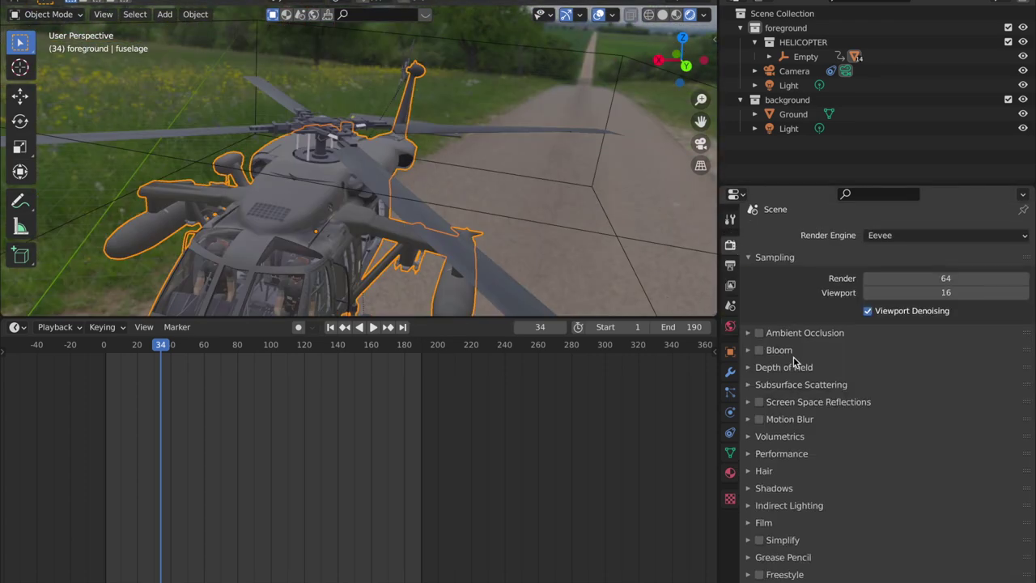
left_click(758, 332)
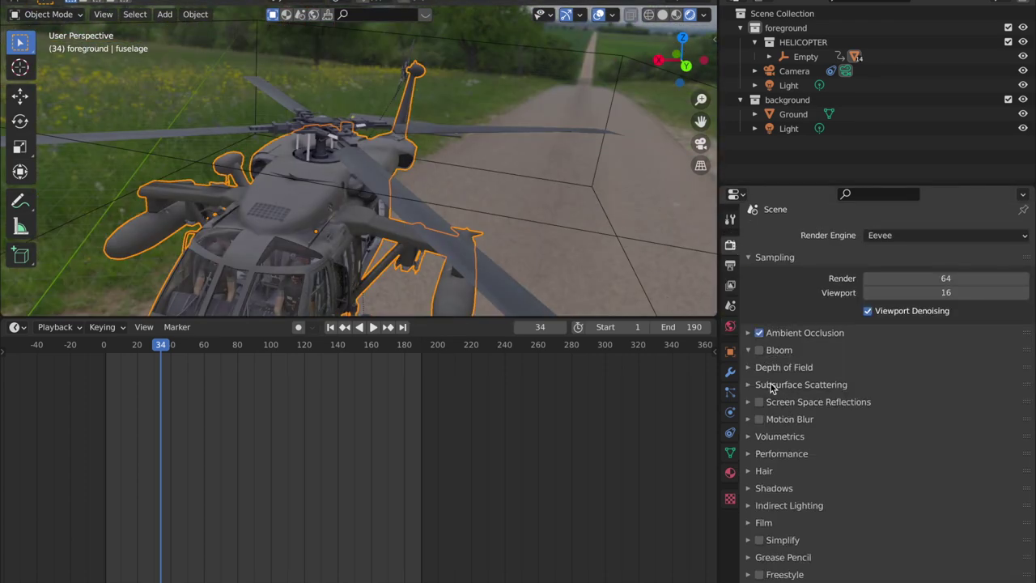
left_click(749, 350)
left_click(760, 350)
scroll(771, 392, "down", 3)
scroll(766, 413, "down", 1)
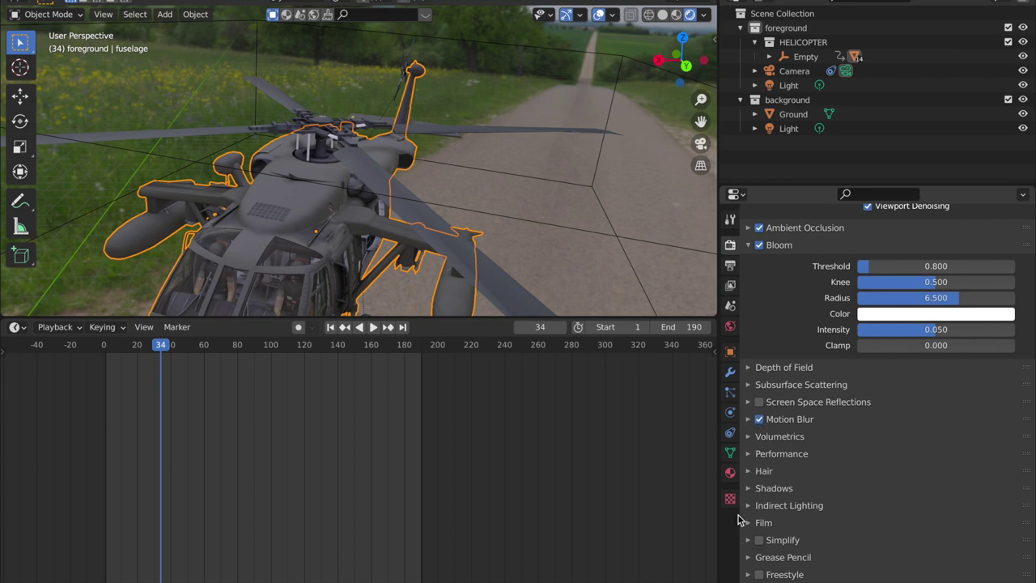
Make the render background transparent through the Film settings.
scroll(810, 453, "up", 3)
scroll(793, 454, "down", 3)
left_click(753, 523)
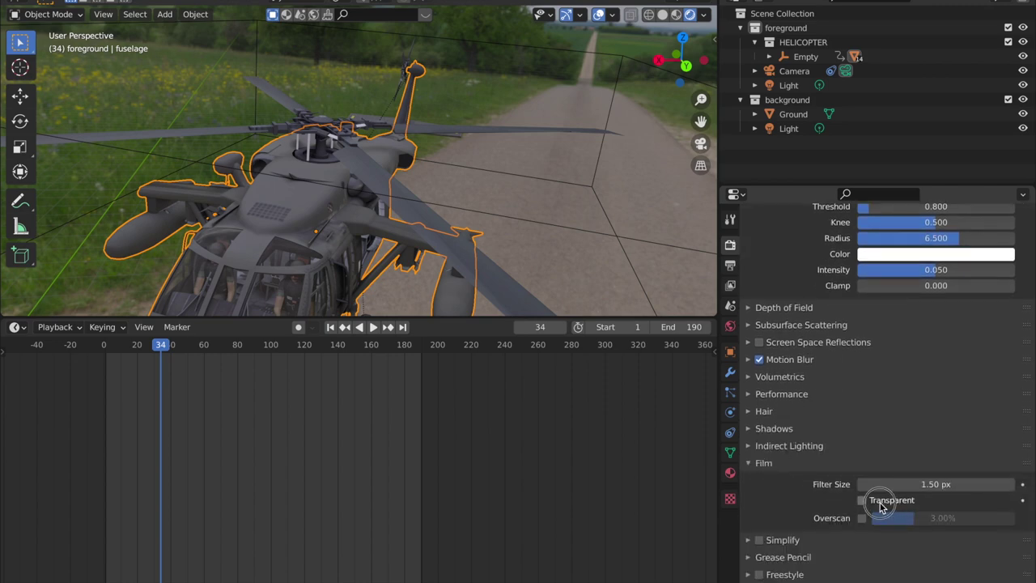
left_click(879, 504)
Inspect the rendered helicopter and its cockpit up close, and replay the approach through the camera over the footage.
middle_click_drag(624, 274, 544, 234)
scroll(484, 203, "down", 5)
middle_click_drag(466, 189, 571, 191)
left_click(571, 191)
scroll(340, 188, "up", 8)
scroll(373, 190, "left", 5)
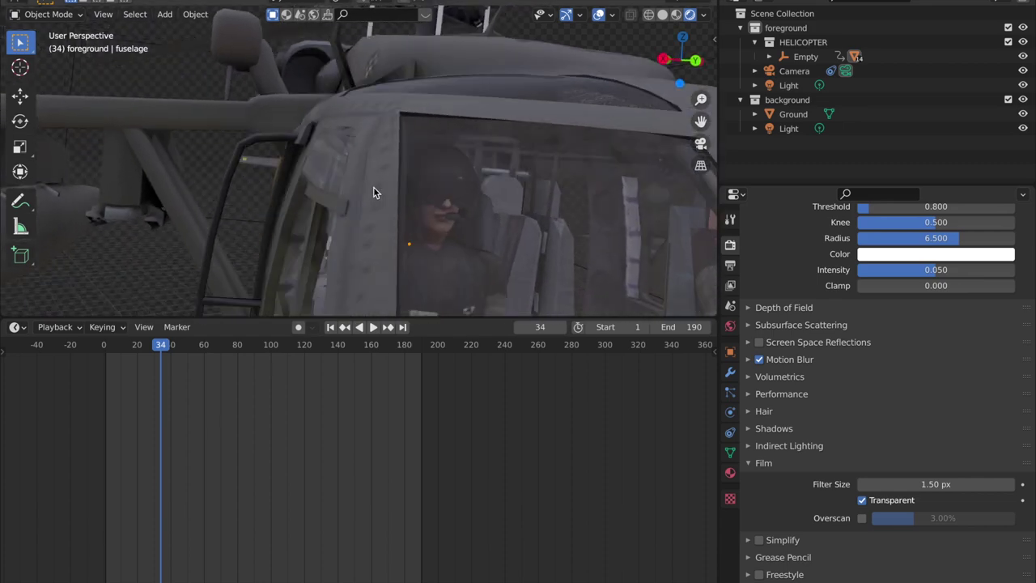
left_click(700, 144)
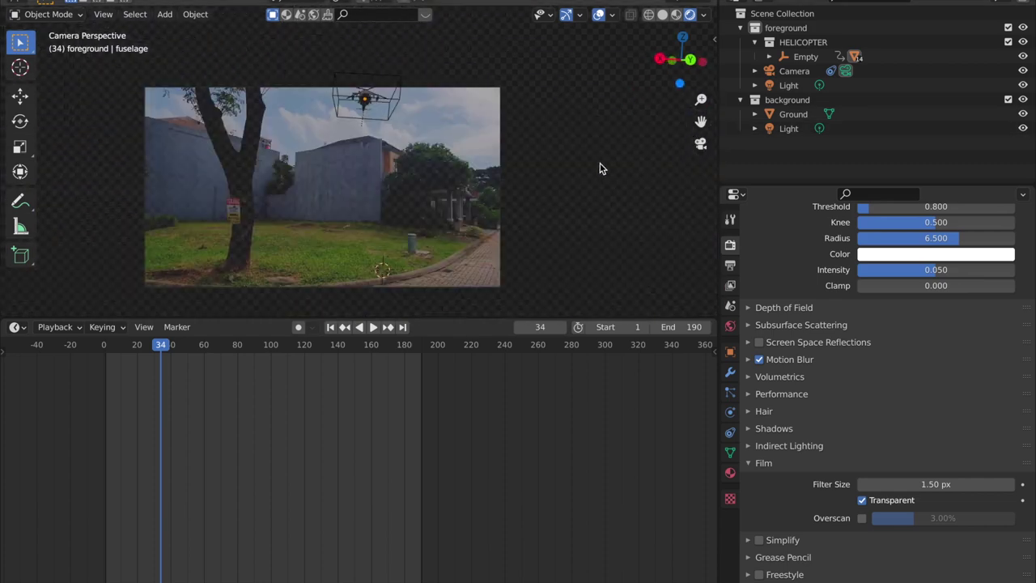
key("space")
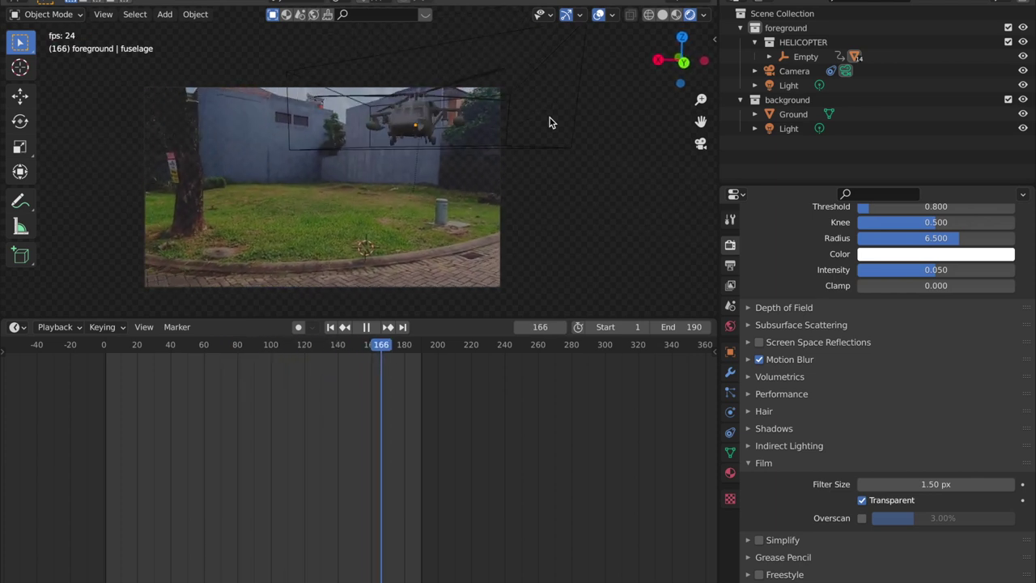
key("space")
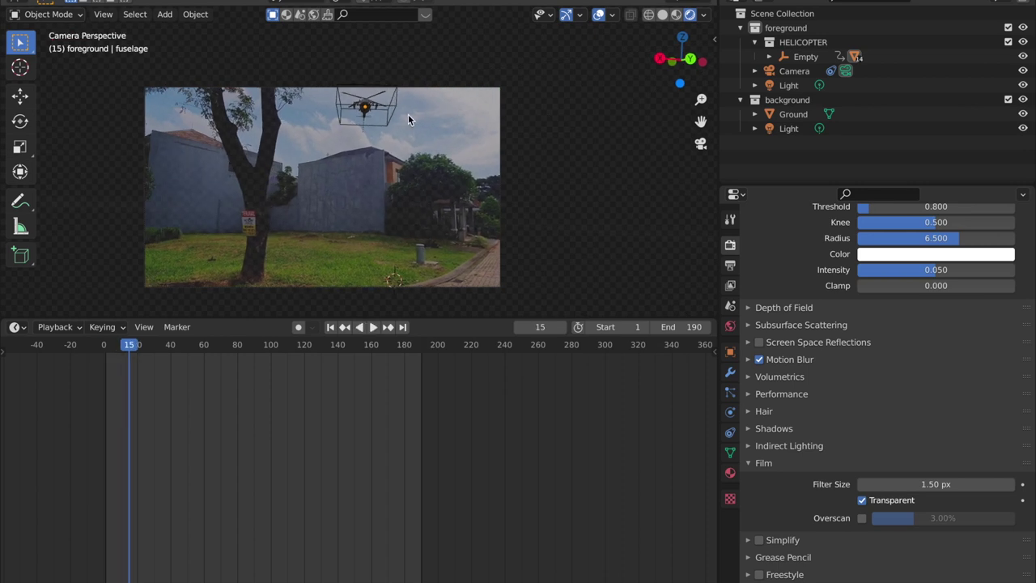
Select the helicopter's Empty and move its last keyframe 31 frames later, to frame 221.
left_click(364, 103)
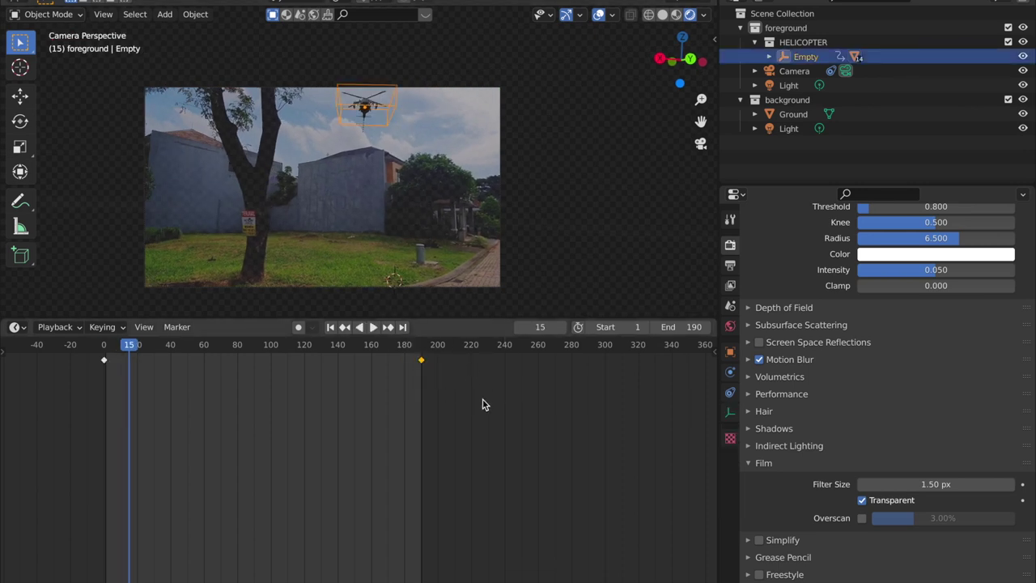
key("g")
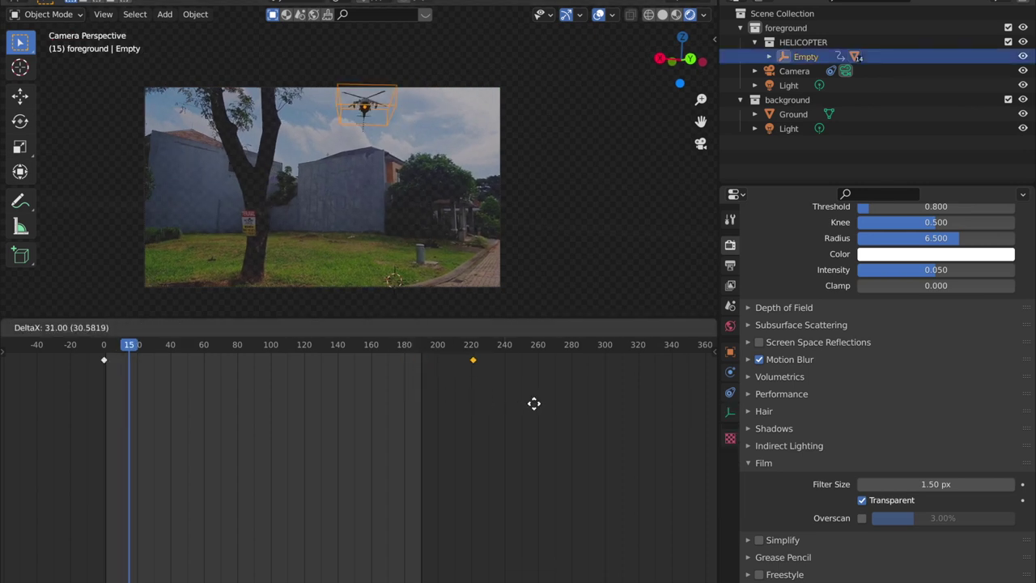
left_click(534, 403)
Set the scene's output frame rate to 30 fps.
scroll(826, 336, "up", 5)
scroll(882, 365, "down", 5)
scroll(783, 324, "up", 5)
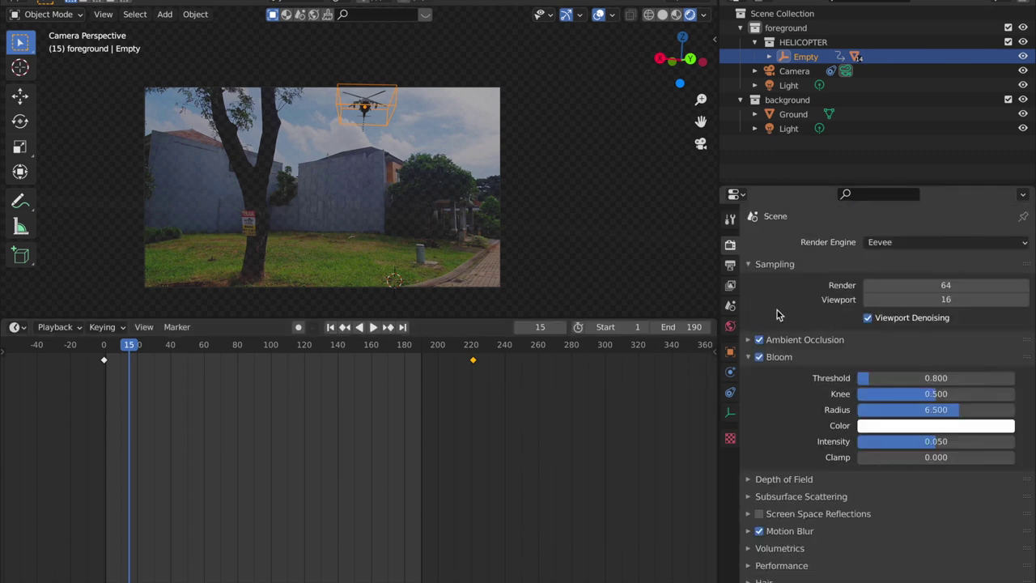
left_click(730, 267)
left_click(897, 418)
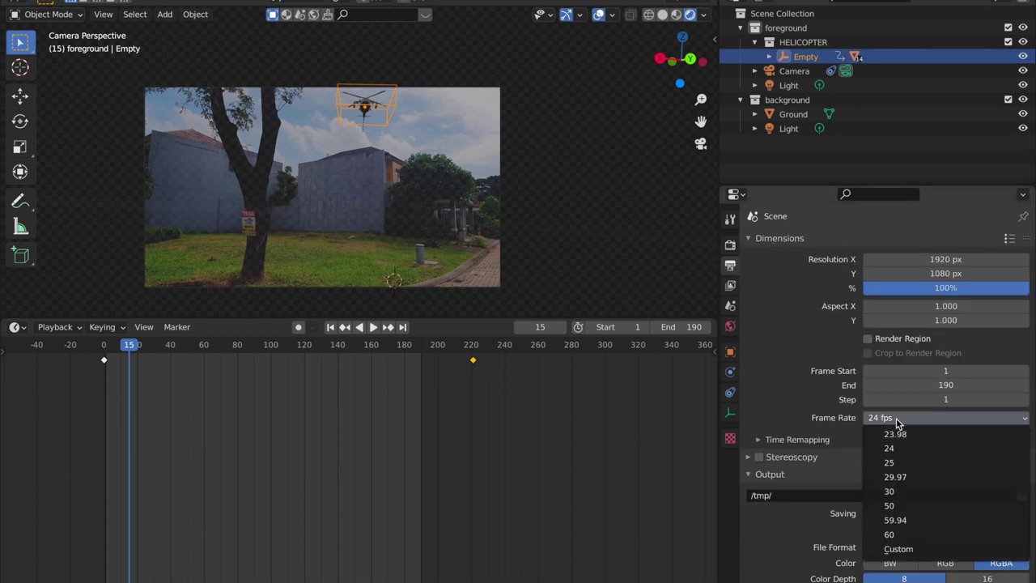
left_click(903, 494)
Play the animation at the new frame rate and extend its range to end frame 220.
key("space")
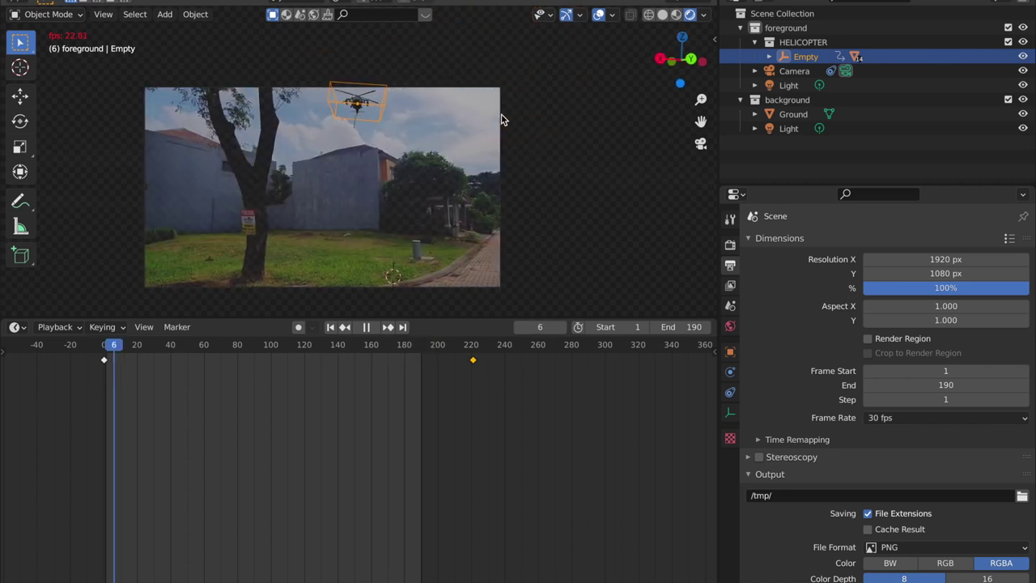
left_click_drag(680, 327, 694, 327)
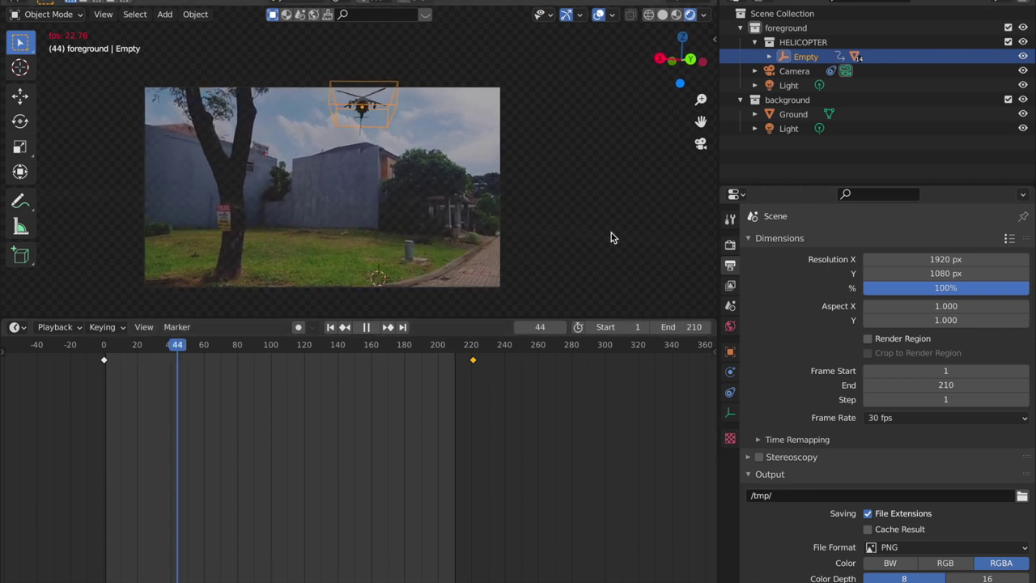
mouse_move(680, 327)
left_mouse_down()
mouse_move(713, 327)
mouse_move(689, 327)
left_mouse_up()
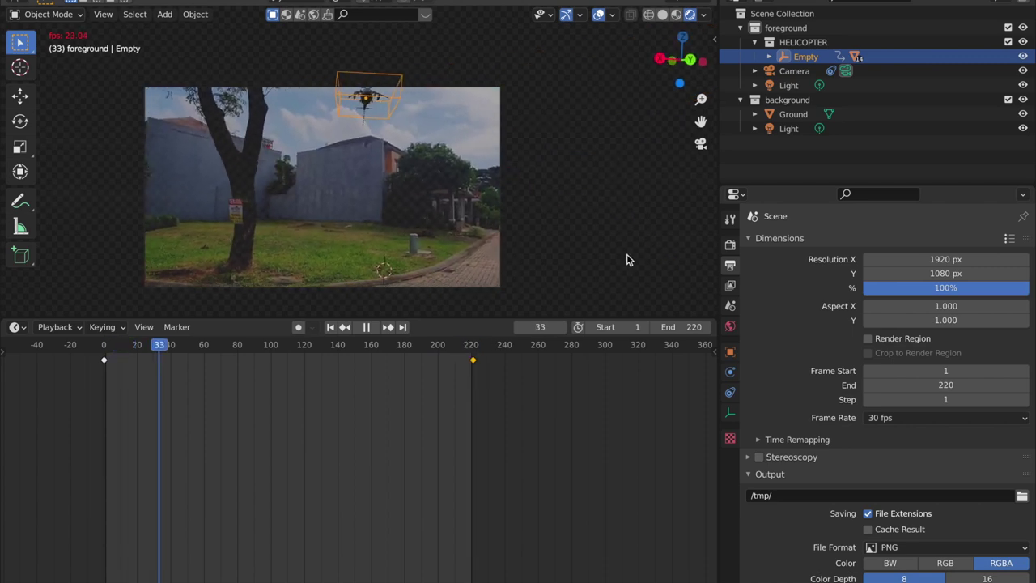
Watch the extended animation in camera view up to frame 214, examining the helicopter closely against the footage.
left_click(628, 250)
scroll(580, 234, "up", 3)
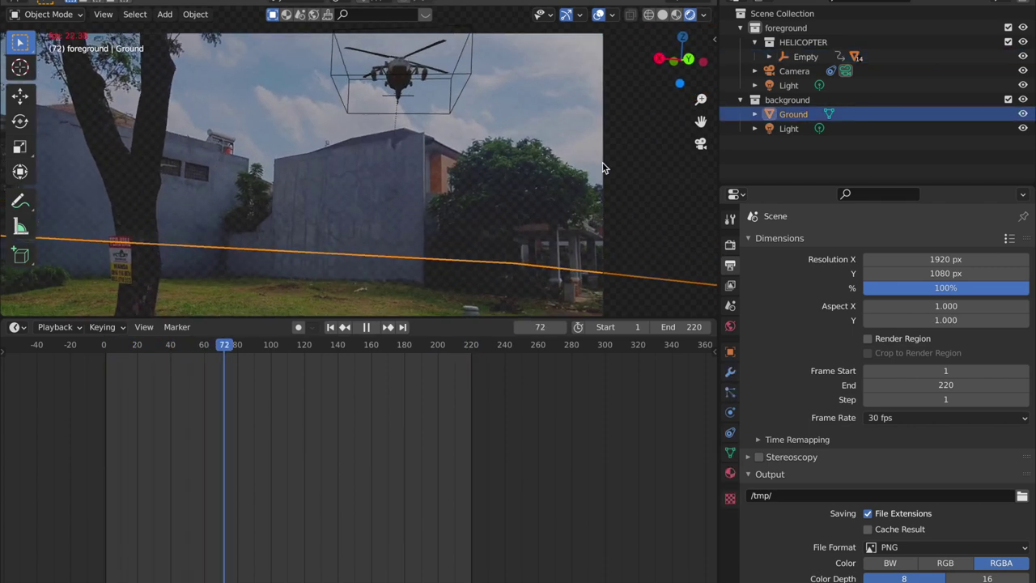
left_click(613, 167)
scroll(611, 173, "down", 3)
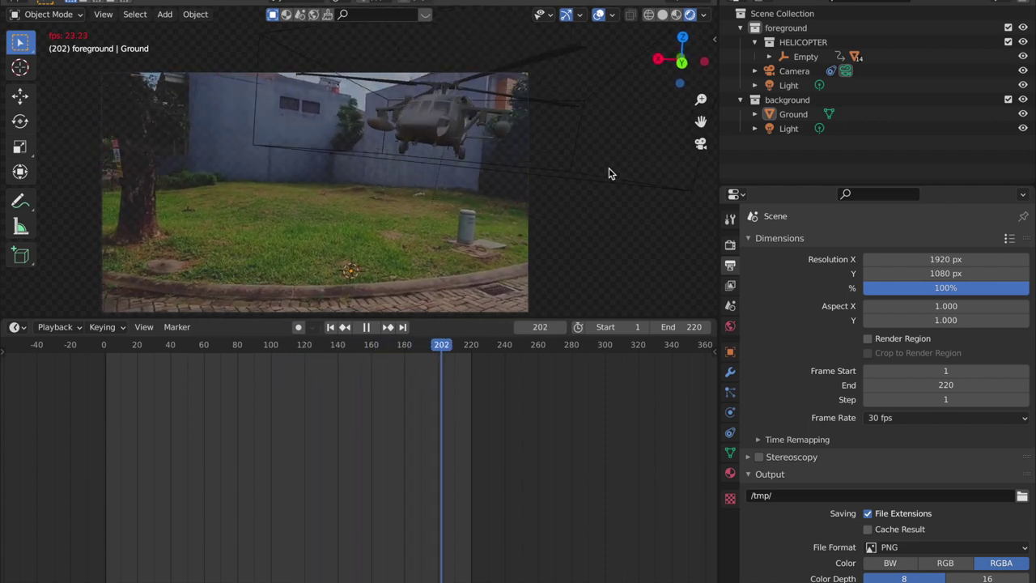
key("space")
scroll(457, 234, "down", 1)
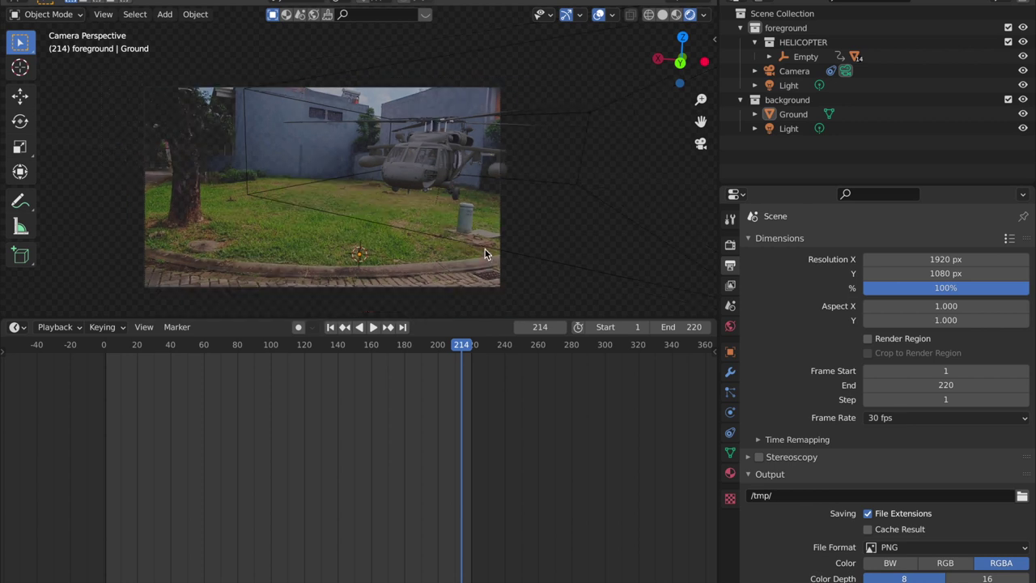
Delete the helicopter Empty's keyframes and return to frame 0.
left_click(476, 244)
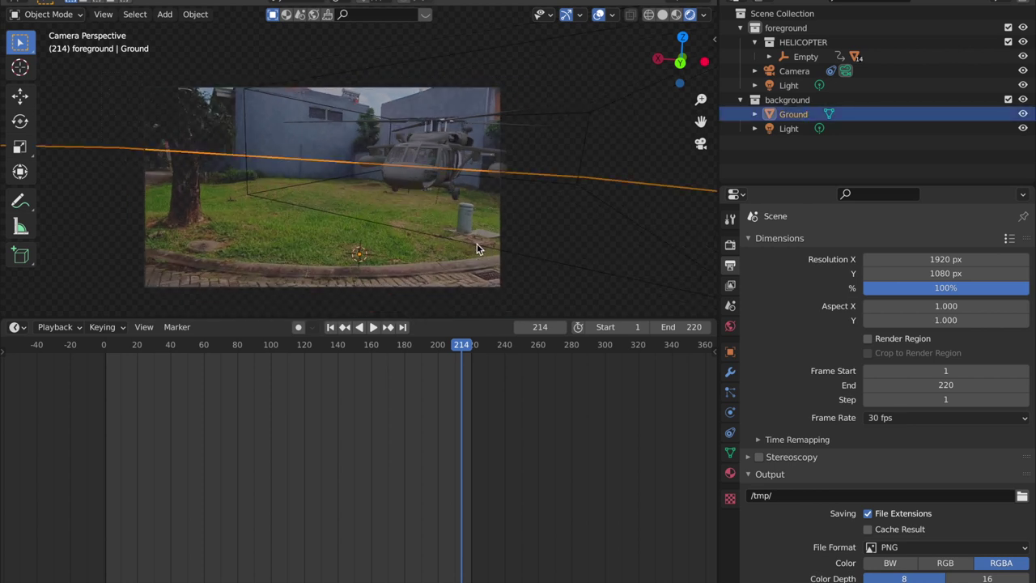
left_click(477, 244)
key("Delete")
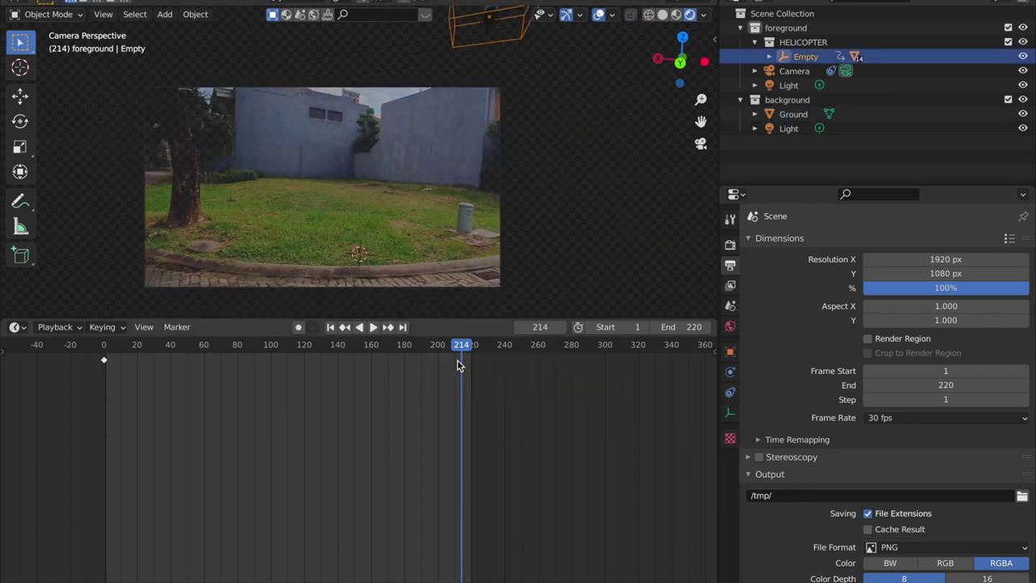
left_click_drag(450, 347, 713, 423)
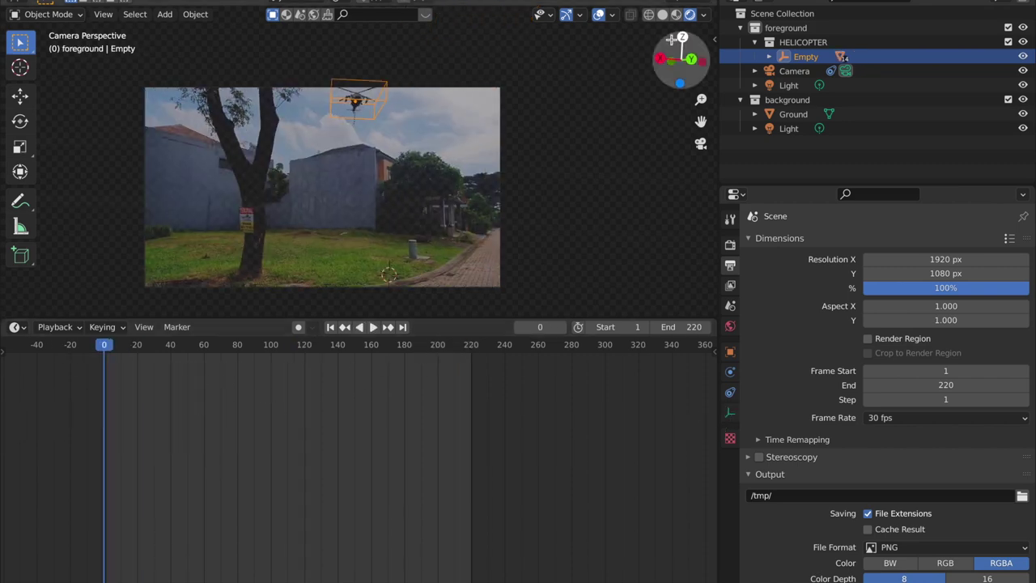
Examine the helicopter's start placement from above and at an angle in Solid shading, ending in camera view.
left_click(671, 39)
scroll(499, 229, "down", 10)
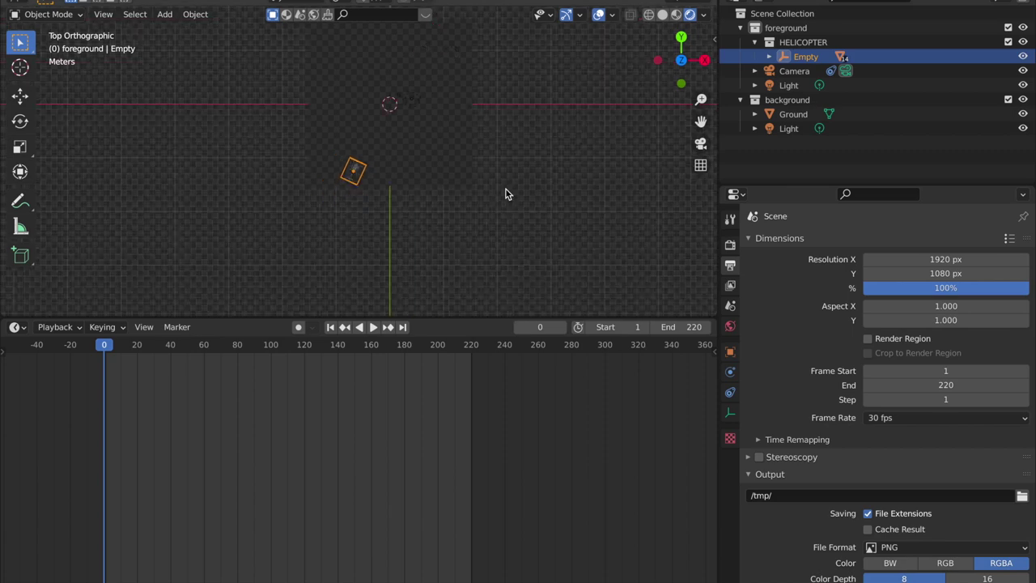
middle_click_drag(486, 182, 466, 199, "shift")
scroll(473, 146, "up", 6)
middle_click_drag(490, 104, 454, 233, "shift")
middle_click_drag(610, 132, 375, 234)
key("z")
left_click(620, 194)
middle_click_drag(490, 166, 521, 250)
left_click(700, 144)
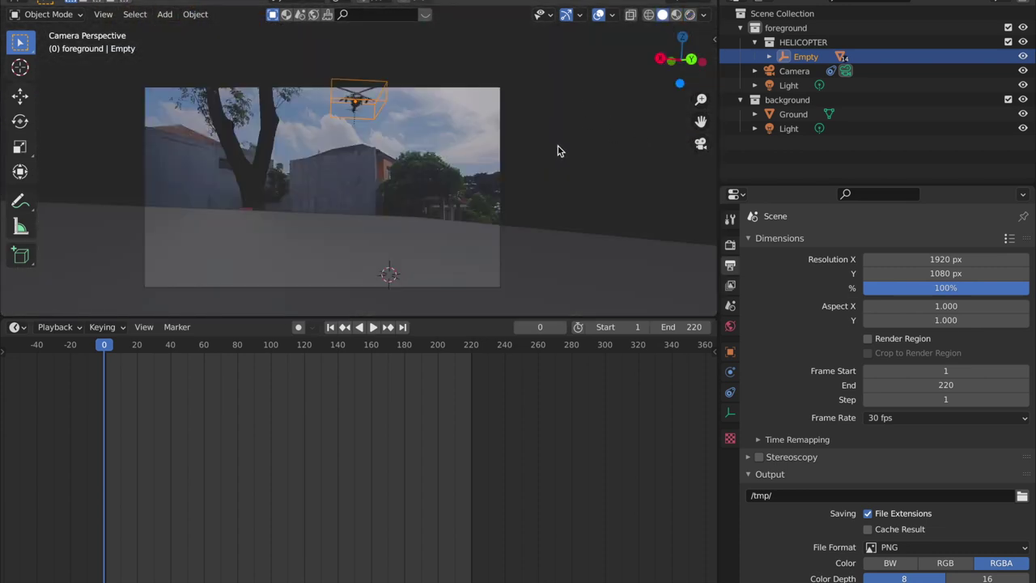
Reposition the helicopter's Empty above the blue wall in camera view at frame 0 and scale it up.
key("g")
left_click(525, 170)
key("g")
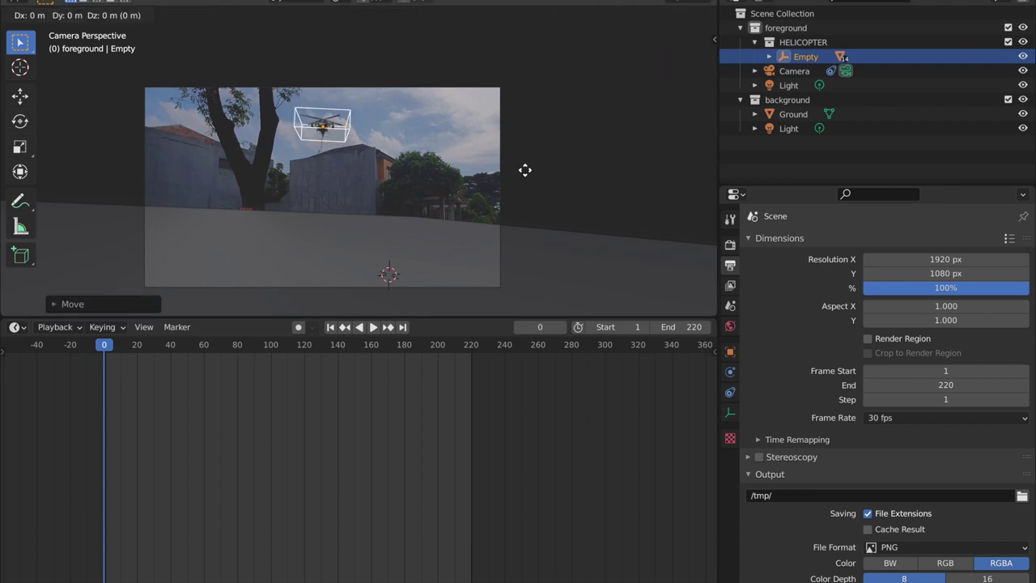
left_click(554, 72)
key("g")
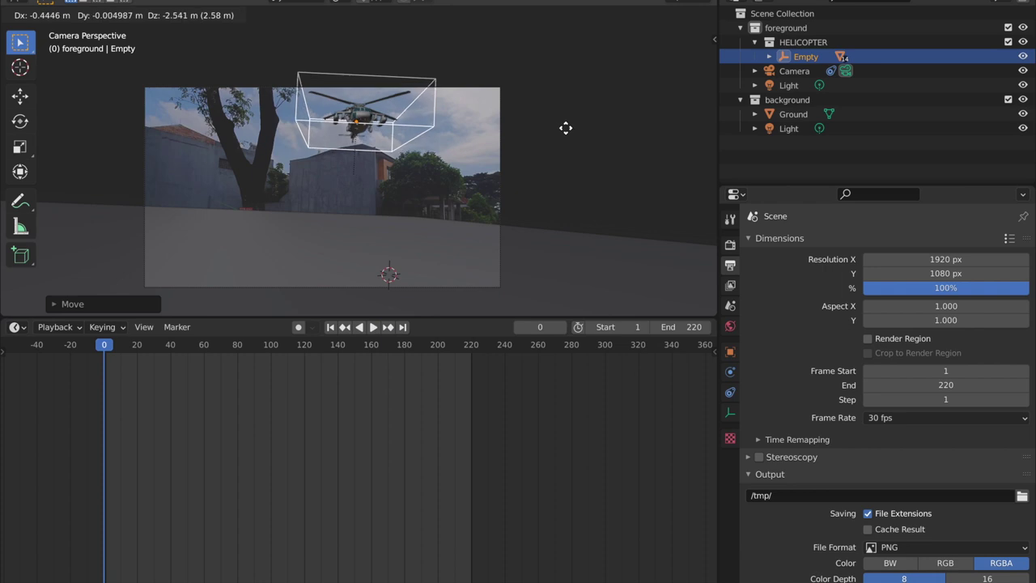
key("s")
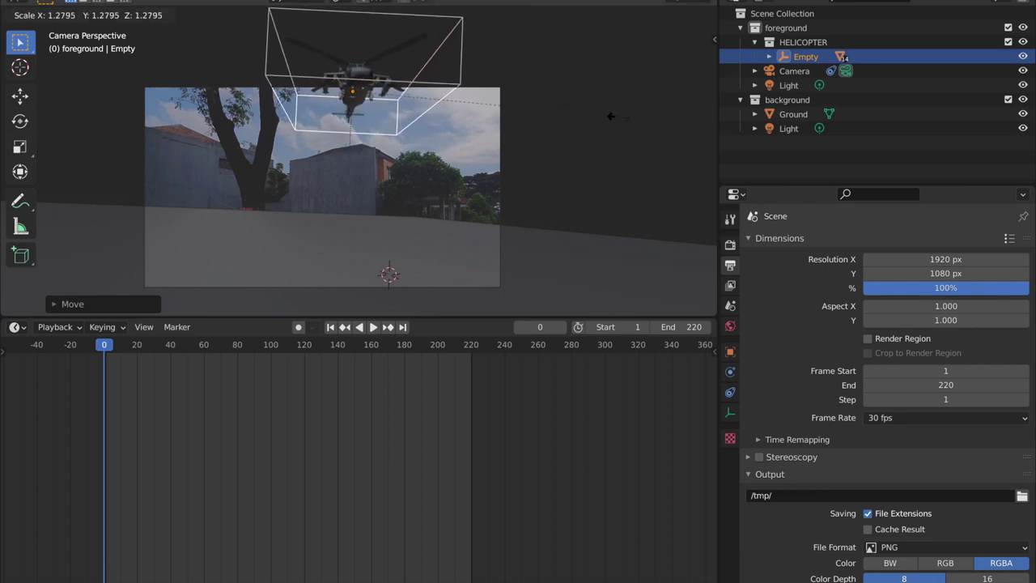
left_click(583, 111)
Delete the lights in the foreground and background collections, keeping only the helicopter, camera and ground.
middle_click_drag(608, 137, 518, 206)
scroll(517, 206, "down", 6)
middle_click_drag(544, 147, 492, 196, "shift")
scroll(492, 197, "up", 6)
scroll(261, 215, "down", 2)
left_click(150, 192)
key("Delete")
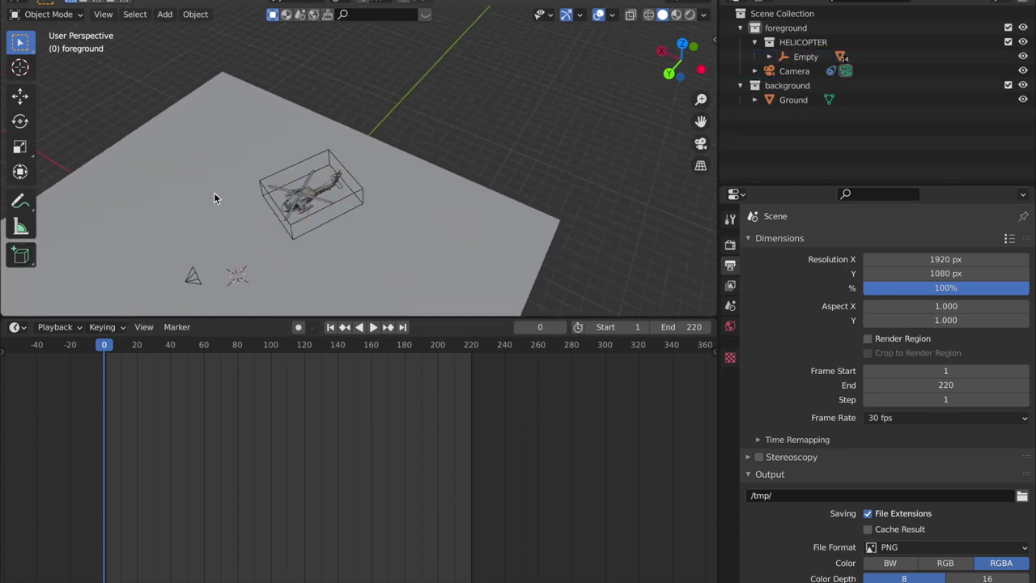
Select the helicopter's Empty and examine the model's shape from the front and close up.
left_click(359, 195)
scroll(361, 194, "up", 4)
middle_click_drag(361, 194, 537, 101)
middle_click_drag(518, 212, 506, 146, "shift")
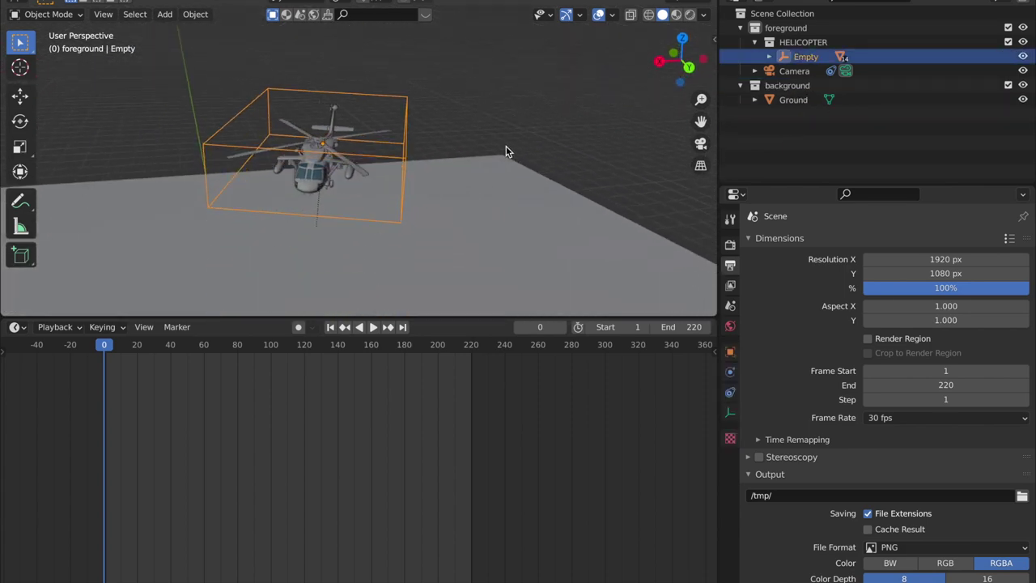
scroll(506, 152, "up", 6)
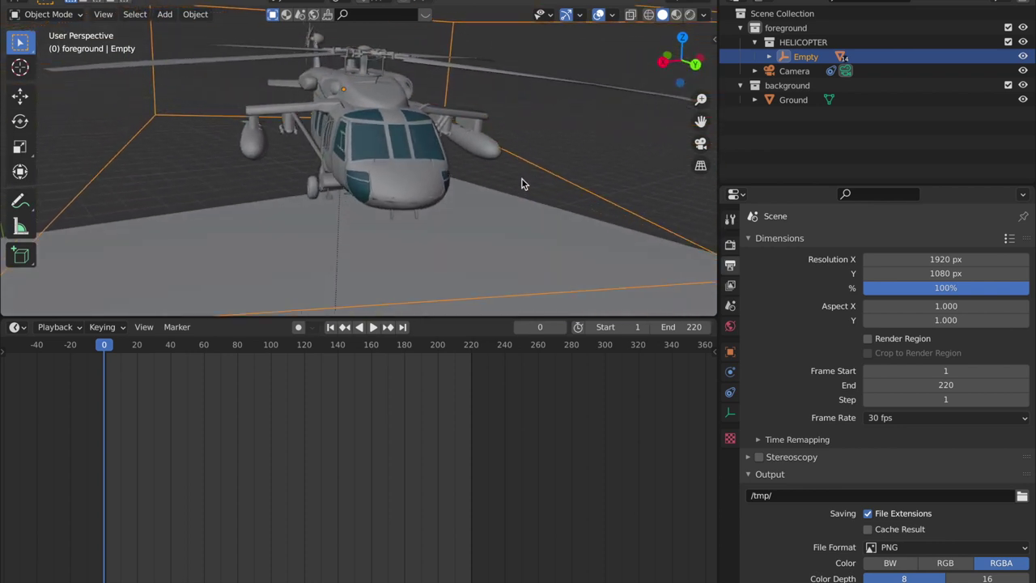
scroll(522, 184, "down", 5)
middle_click_drag(527, 185, 496, 217)
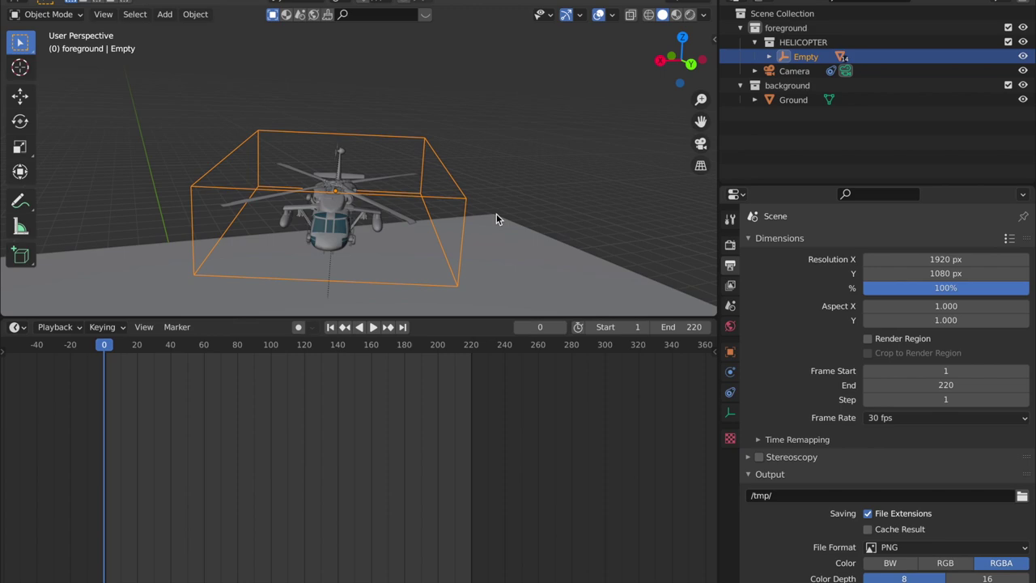
key("s")
key("z")
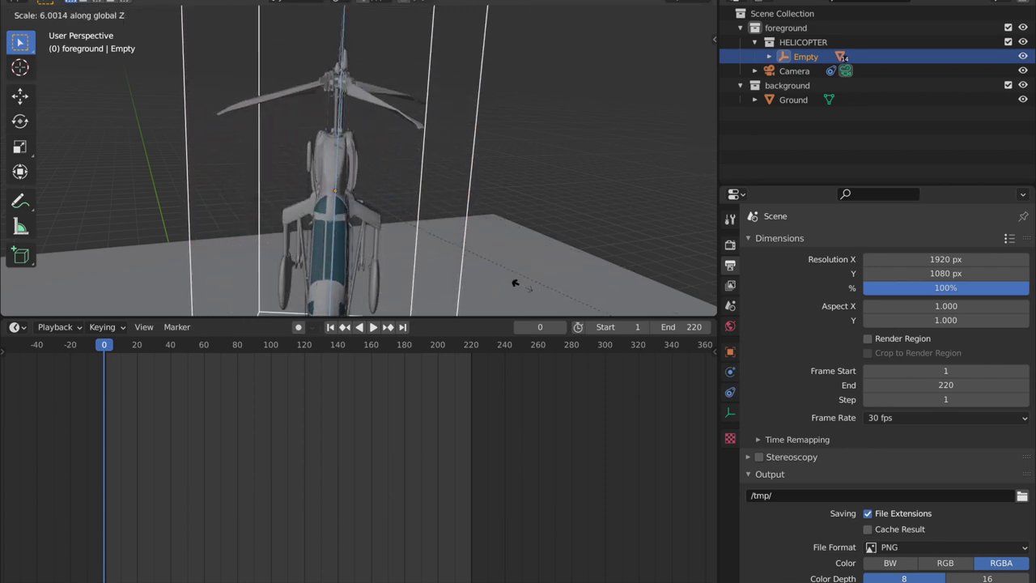
right_click(518, 281)
Select the helicopter's Empty and insert a keyframe for its start pose at frame 0.
left_click(568, 191)
scroll(494, 222, "up", 7)
middle_click_drag(509, 127, 397, 78)
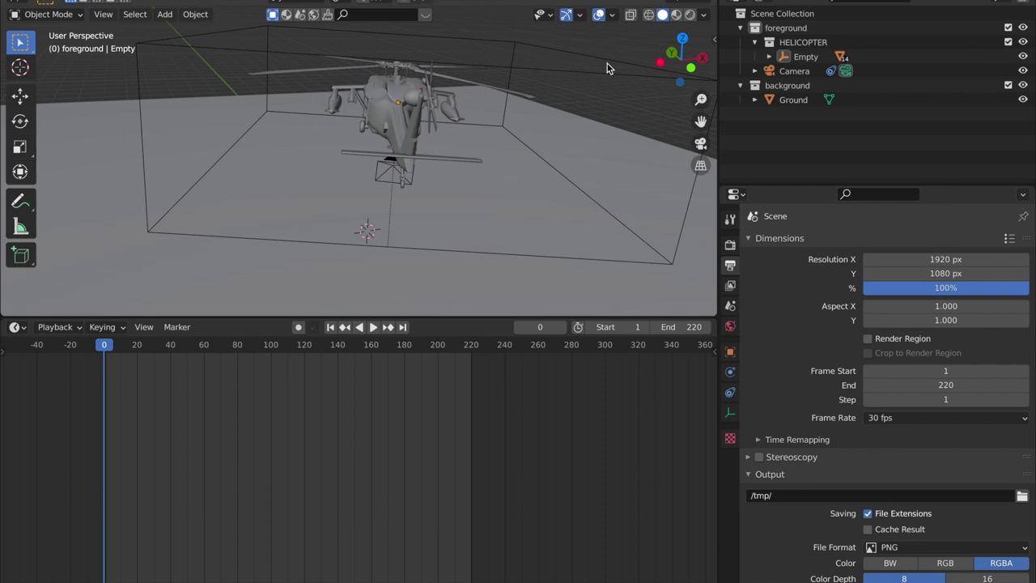
left_click(624, 74)
middle_click_drag(624, 75, 499, 81)
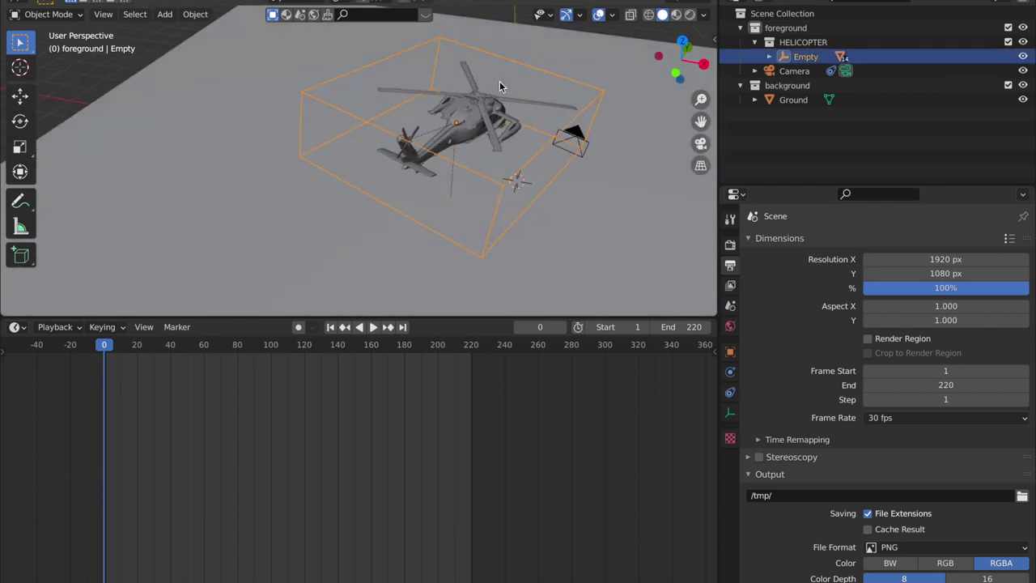
key("i")
left_click(608, 112)
Lower the helicopter's Empty along Z in camera view for a keyframed end pose at frame 220, and play the animation.
left_click(701, 143)
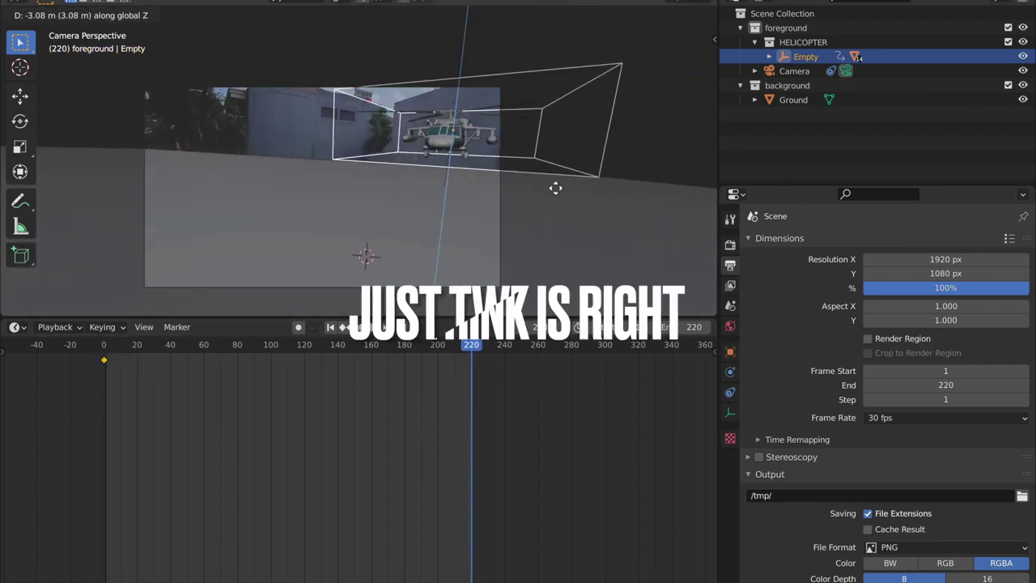
left_click(453, 144)
key("space")
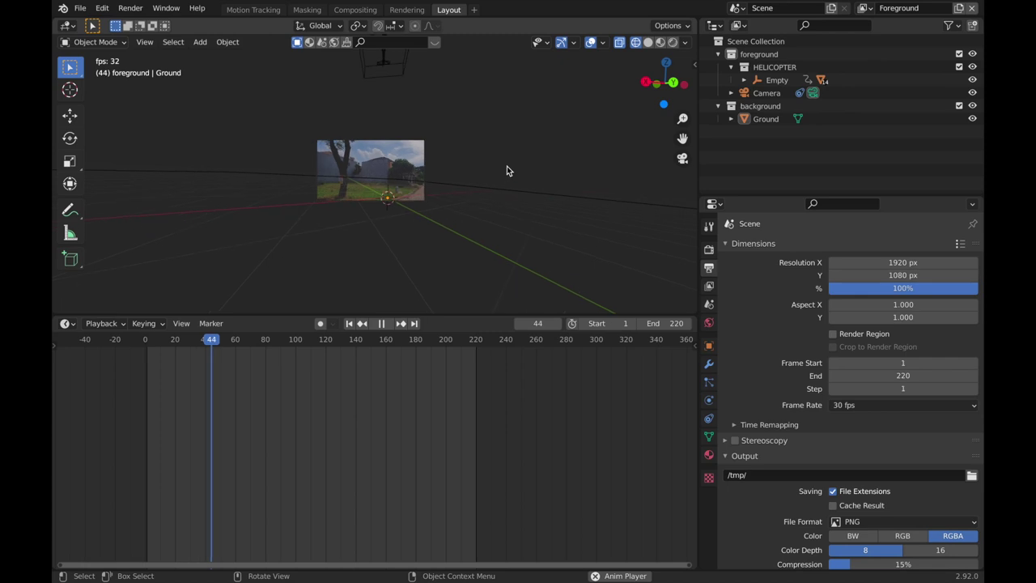
left_click(413, 58)
key("space")
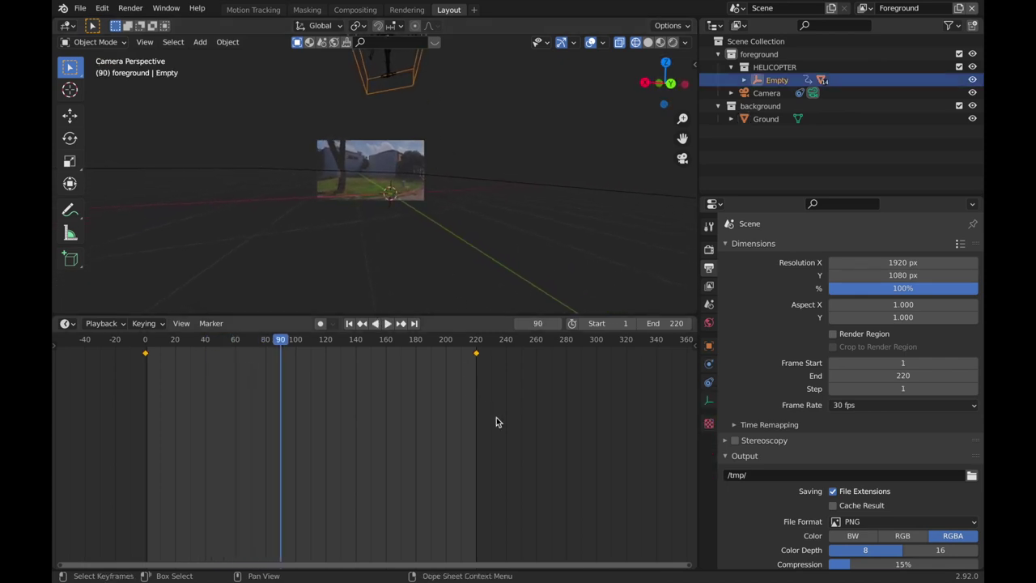
Move the Empty's last keyframe to about frame 181 and play a stretch of the animation.
key("g")
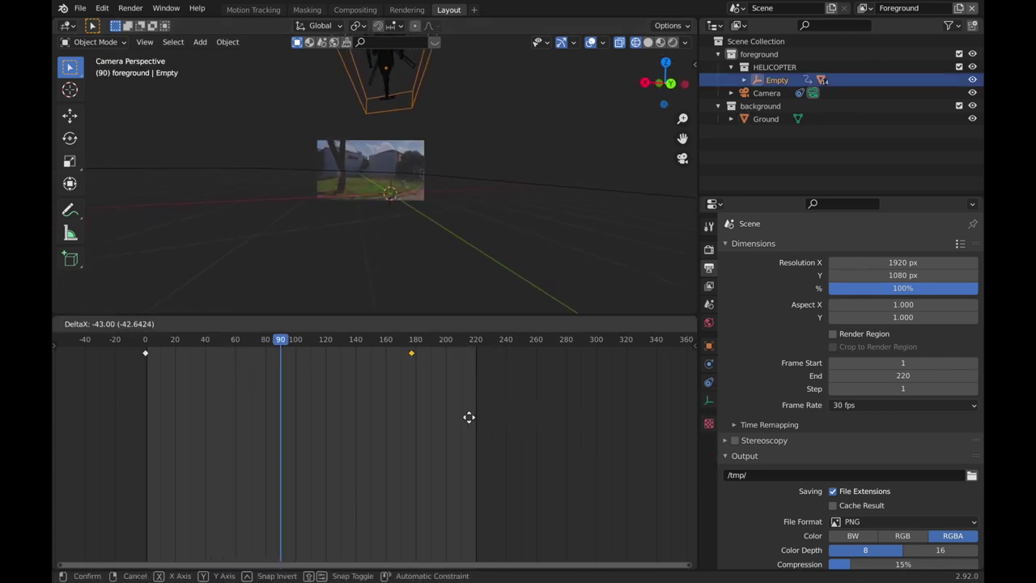
left_click(474, 417)
key("space")
key("space")
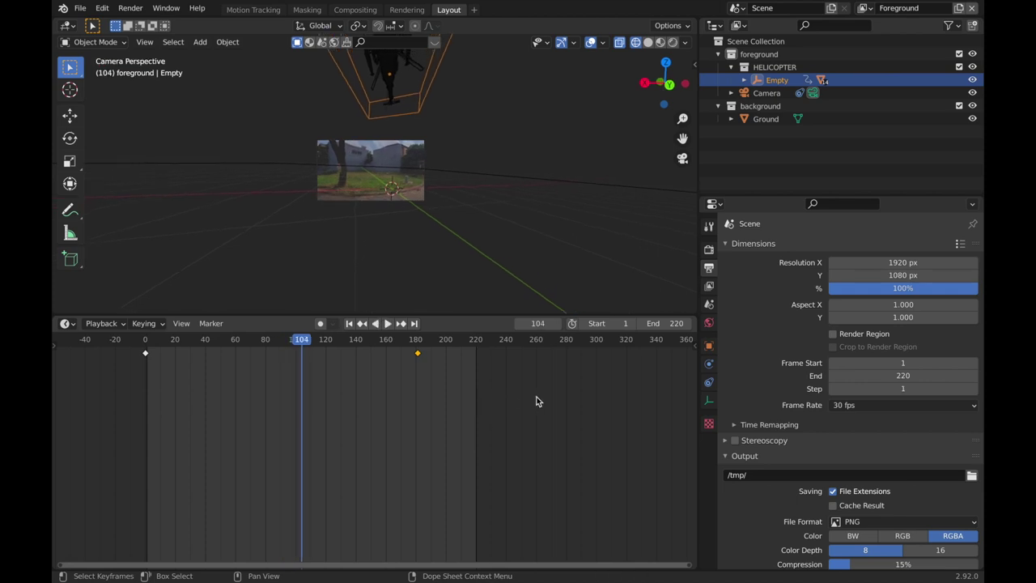
Move the Empty's last keyframe earlier, to about frame 128, and play the faster approach in camera view.
key("g")
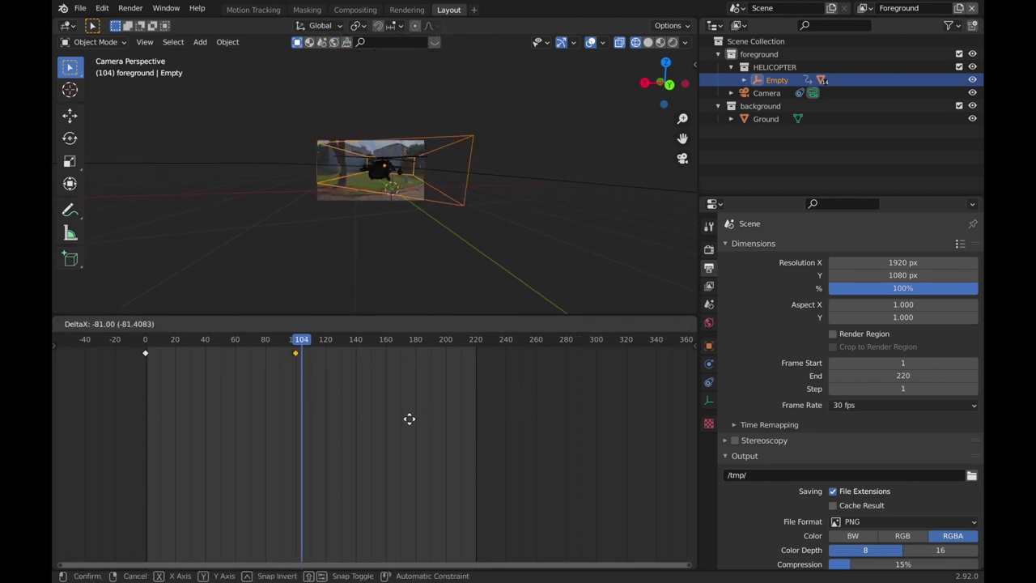
left_click(451, 423)
key("shift+Left")
key("space")
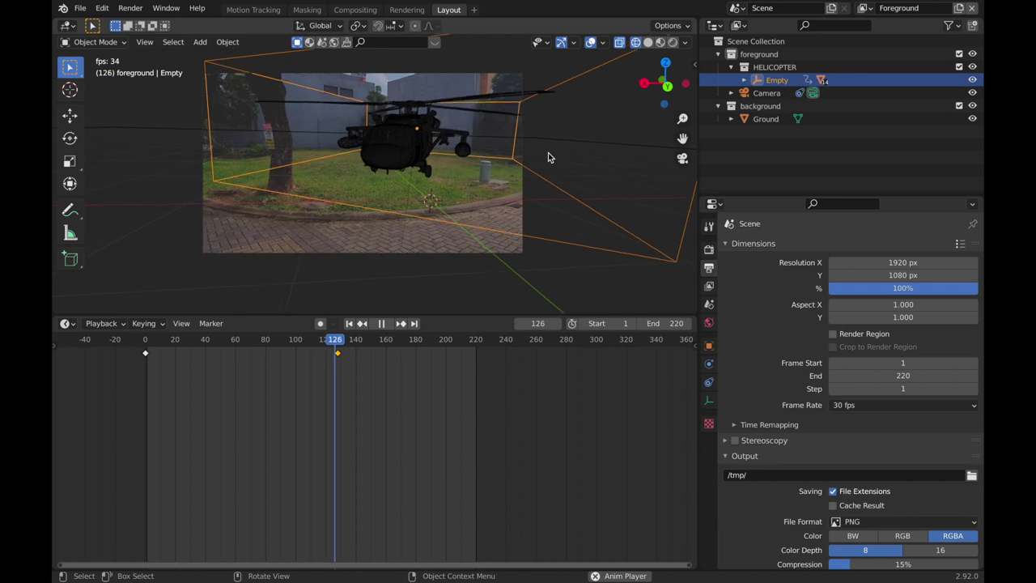
key("space")
Select both of the Empty's keyframes and change their interpolation mode, checking the helicopter's motion around frame 70.
key("a")
key("t")
left_click(351, 400)
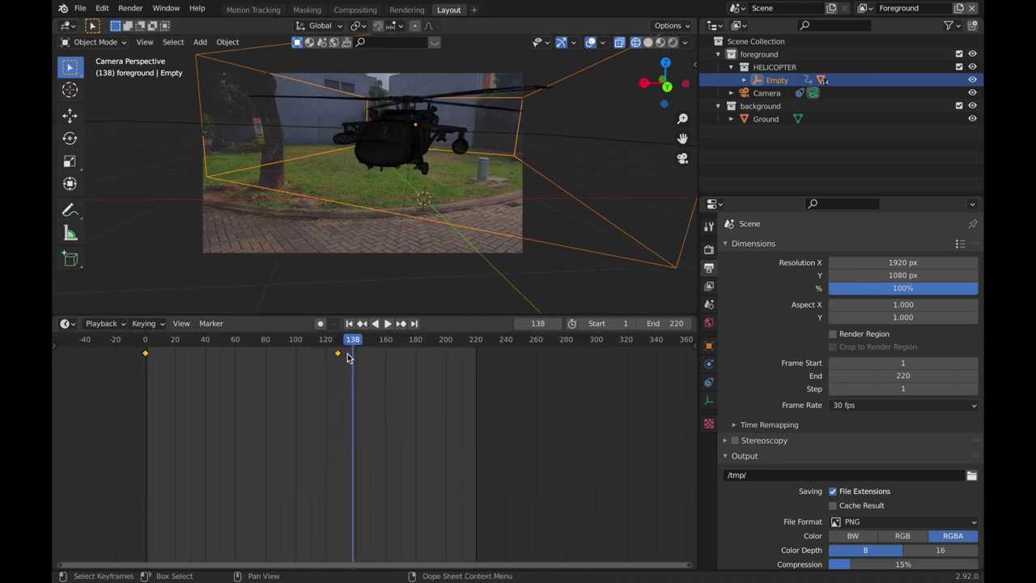
left_click_drag(353, 341, 250, 364)
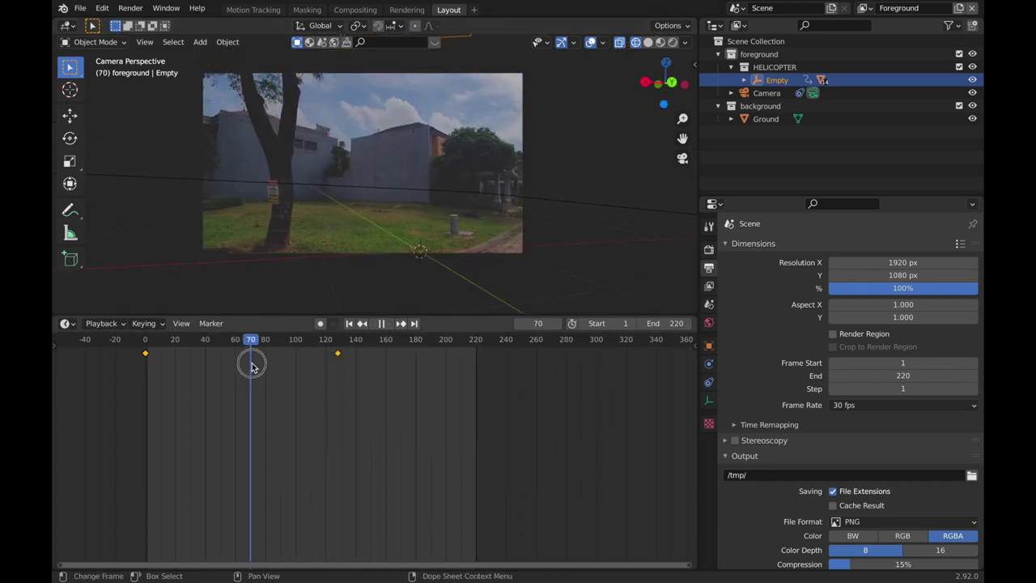
scroll(434, 215, "down", 4)
key("t")
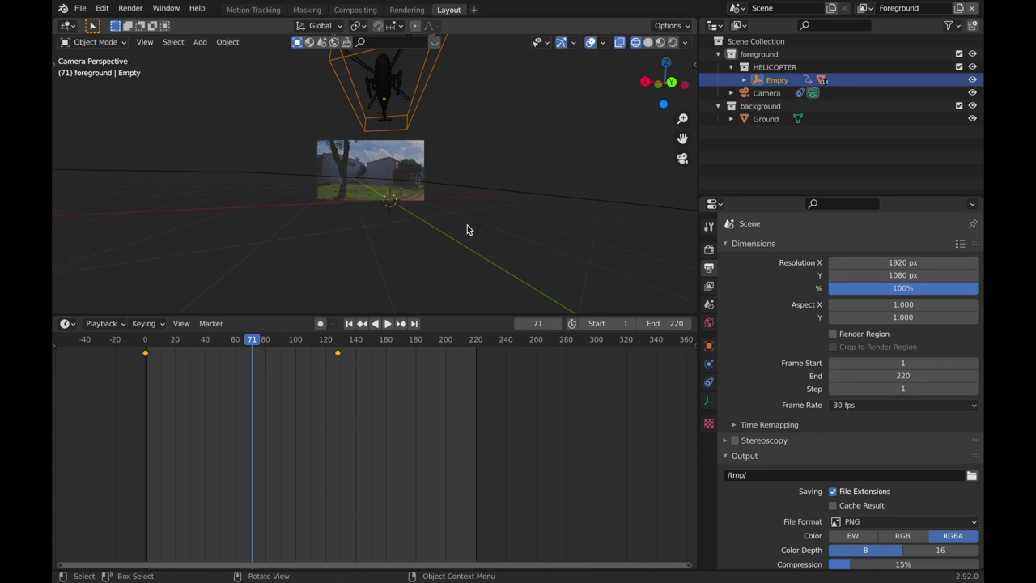
key("t")
left_click(399, 393)
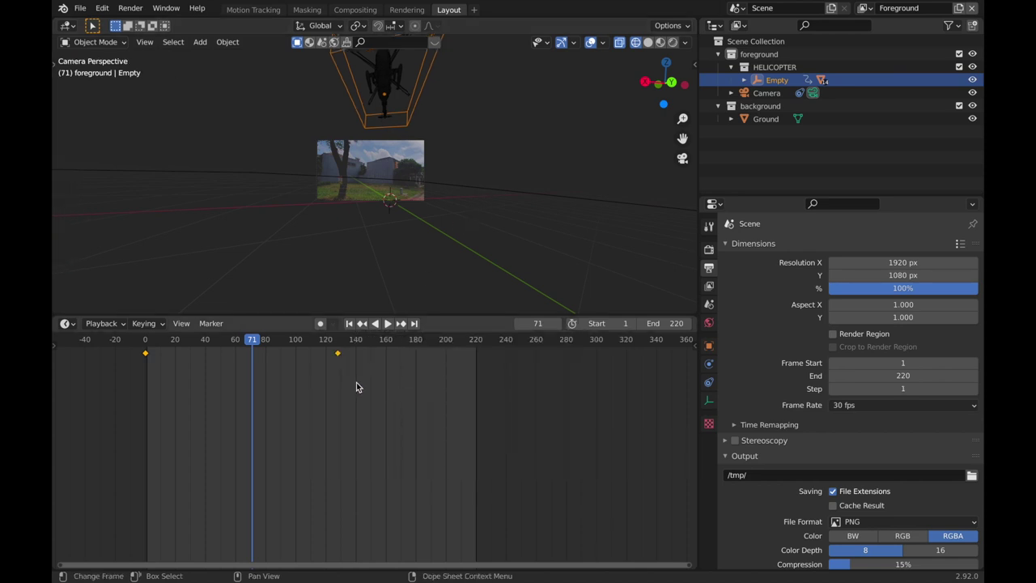
Play the animation from frame 0 to review the helicopter's approach with the changed interpolation.
left_click_drag(251, 350, 145, 350)
scroll(490, 240, "up", 4)
key("space")
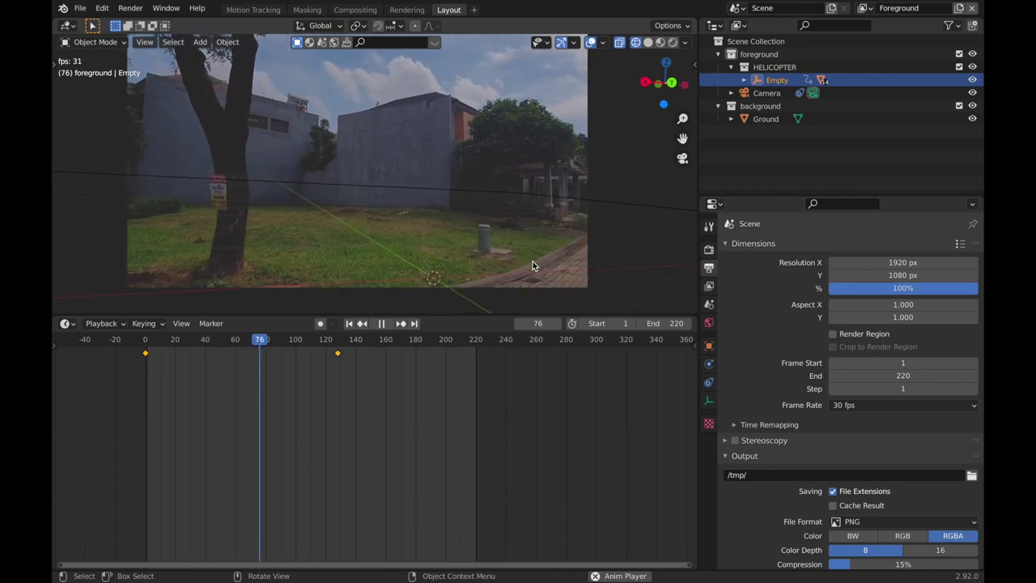
scroll(532, 261, "down", 4)
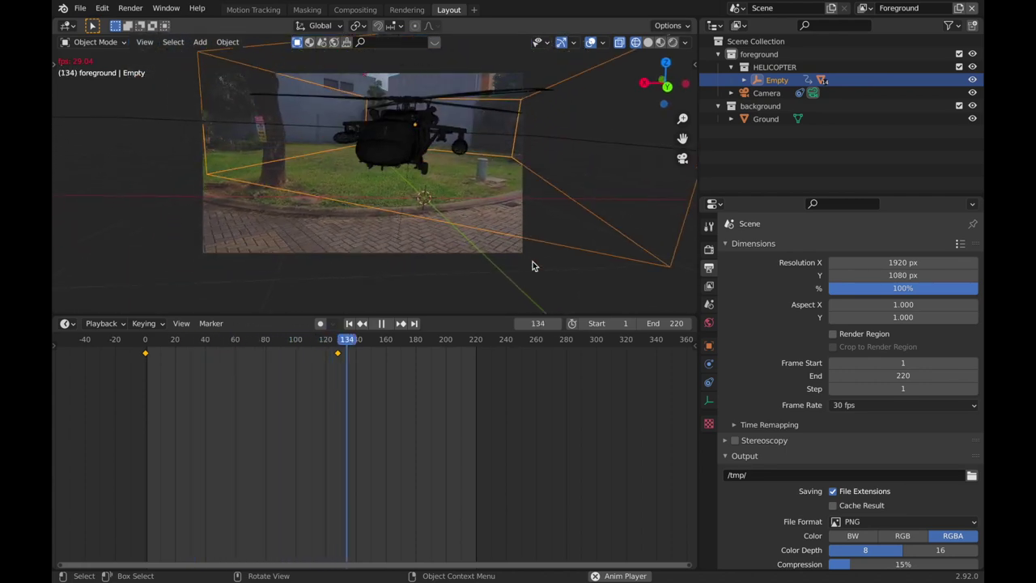
key("space")
Move only the Empty's last keyframe to frame 200.
left_click(338, 355)
key("g")
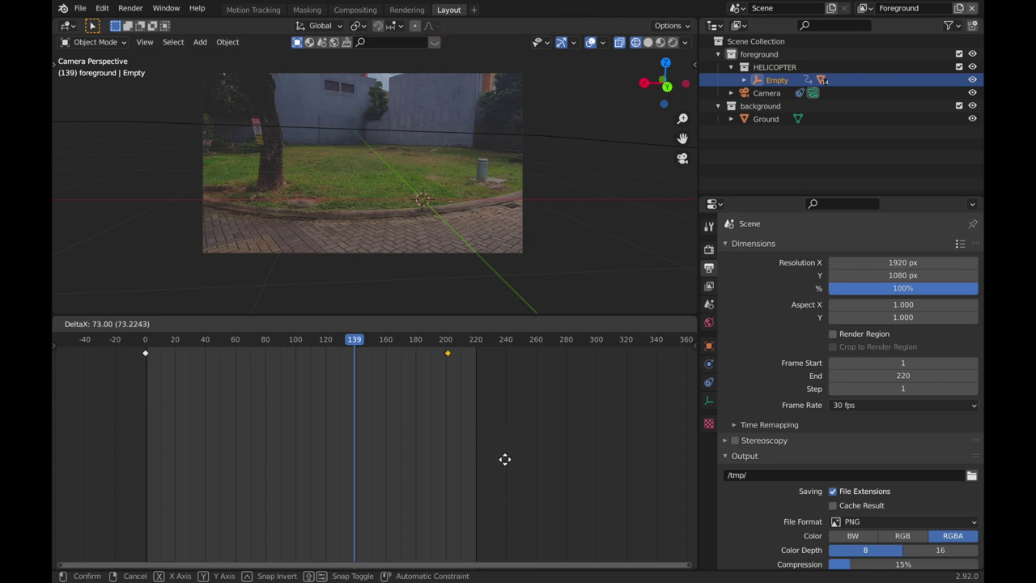
left_click(503, 465)
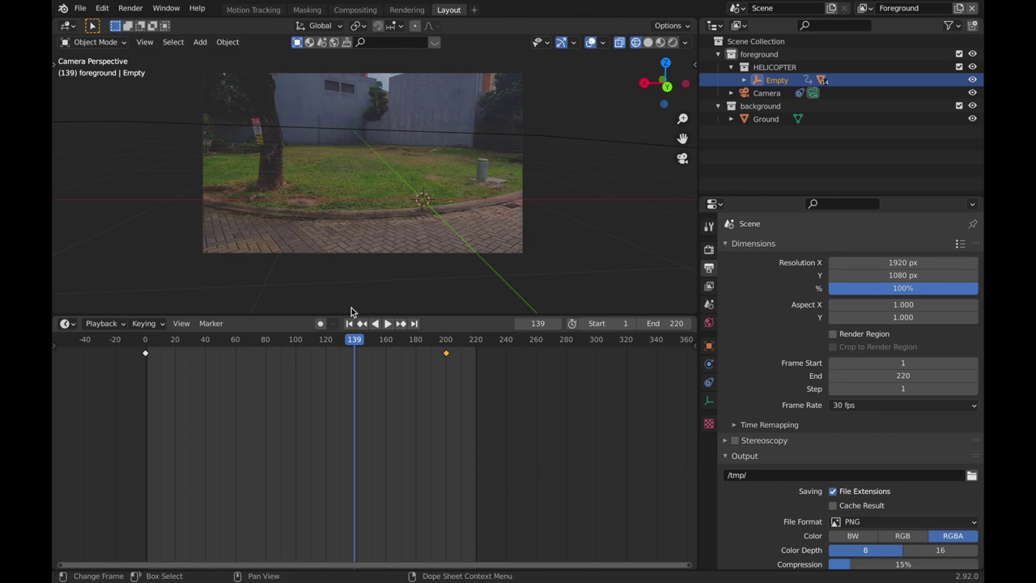
Play the slower approach from frame 0 in camera view and return to frame 0.
left_click_drag(356, 344, 93, 377)
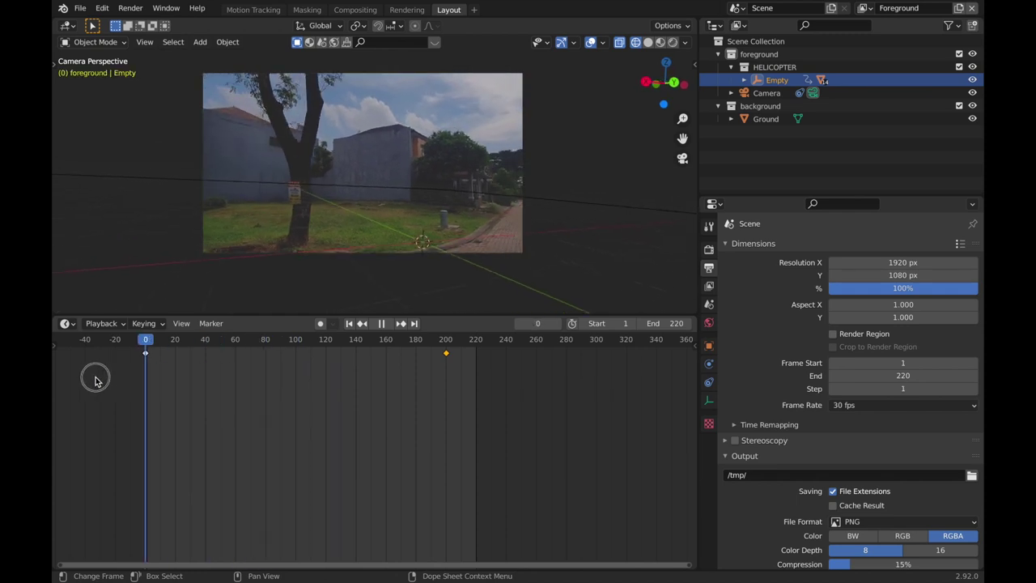
key("space")
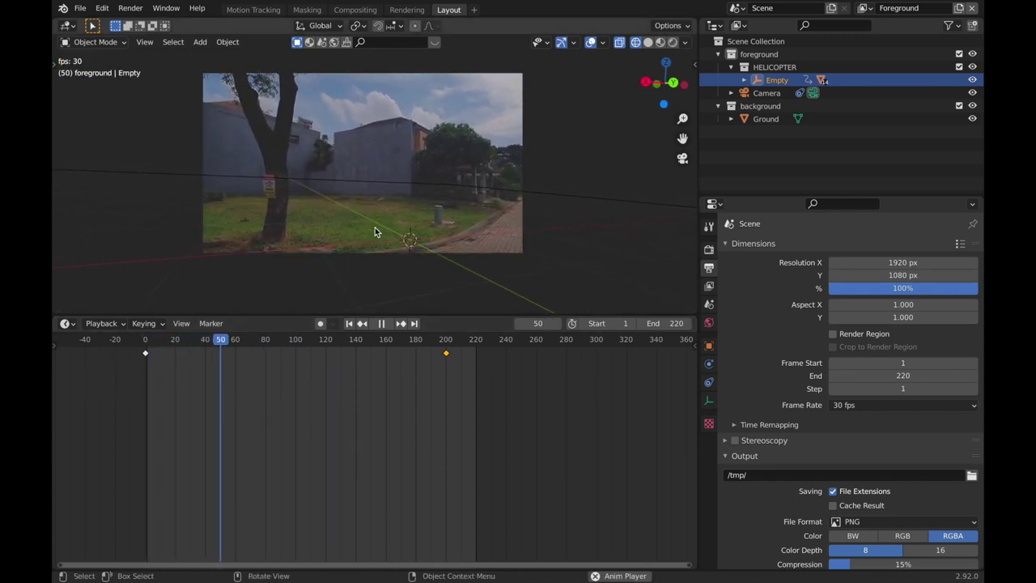
key("space")
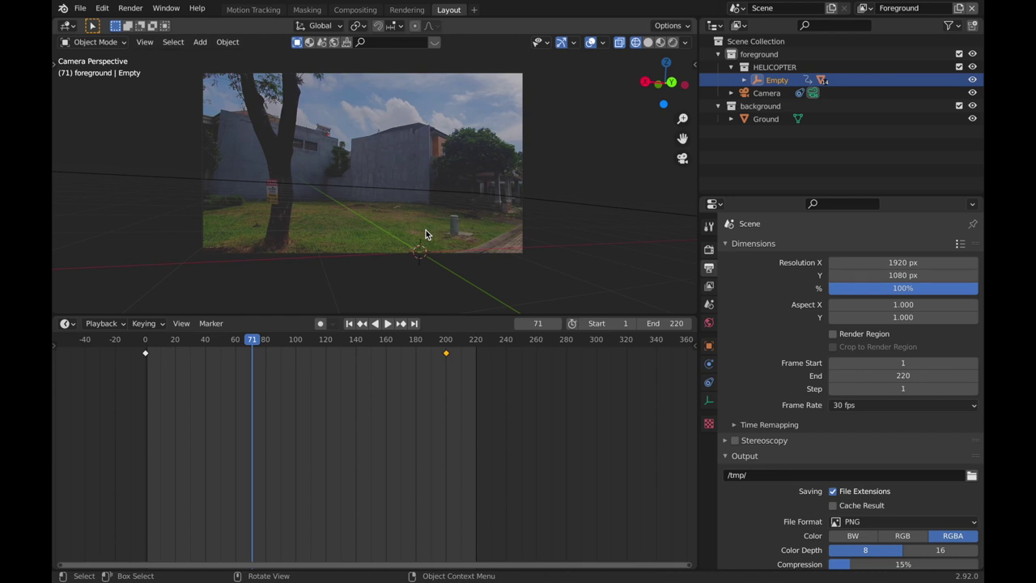
key("space")
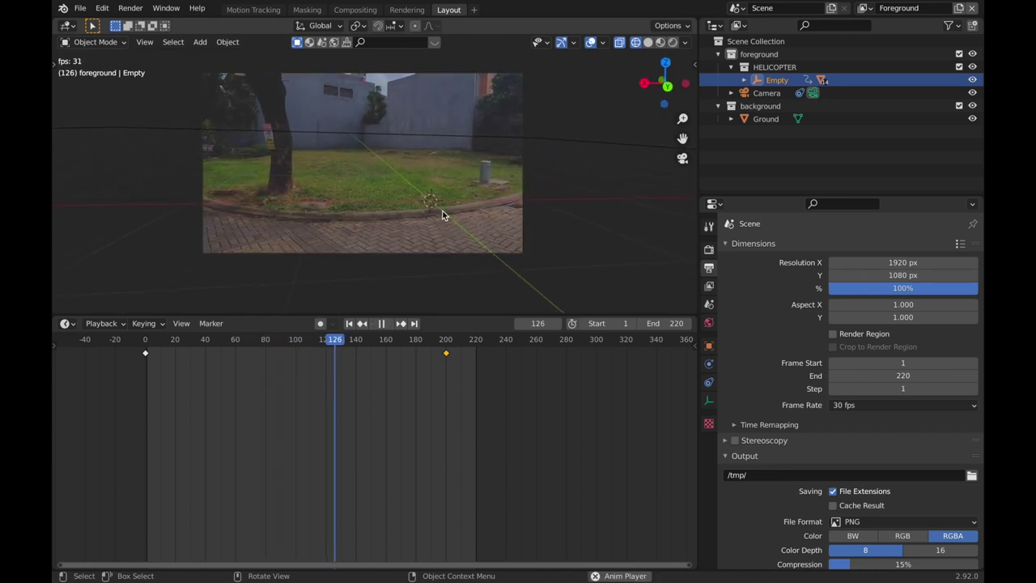
left_click_drag(357, 348, 97, 405)
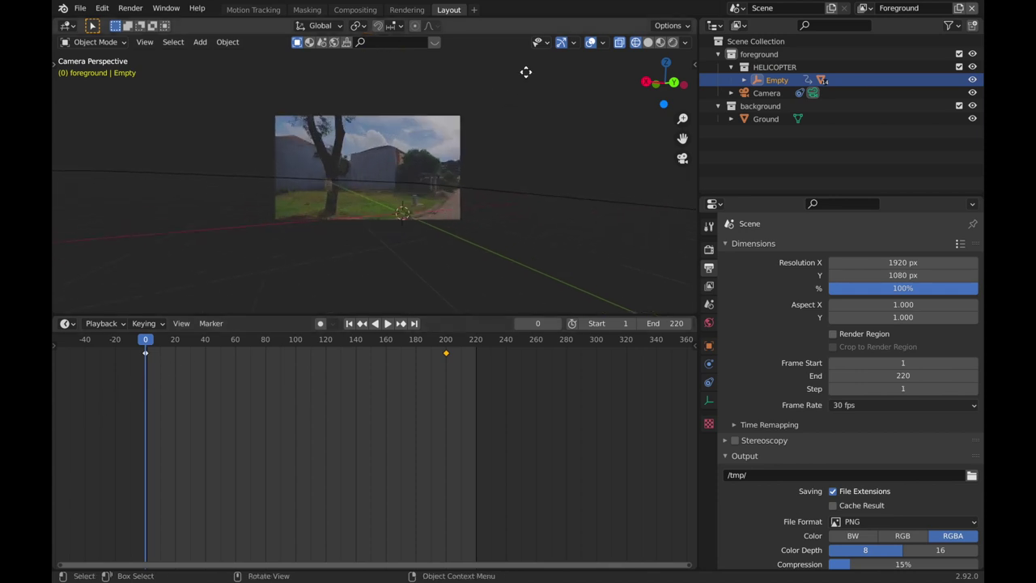
Lower the Empty about 10 m along Z at frame 0, keyframe it, and play the animation to check the approach.
key("g")
key("z")
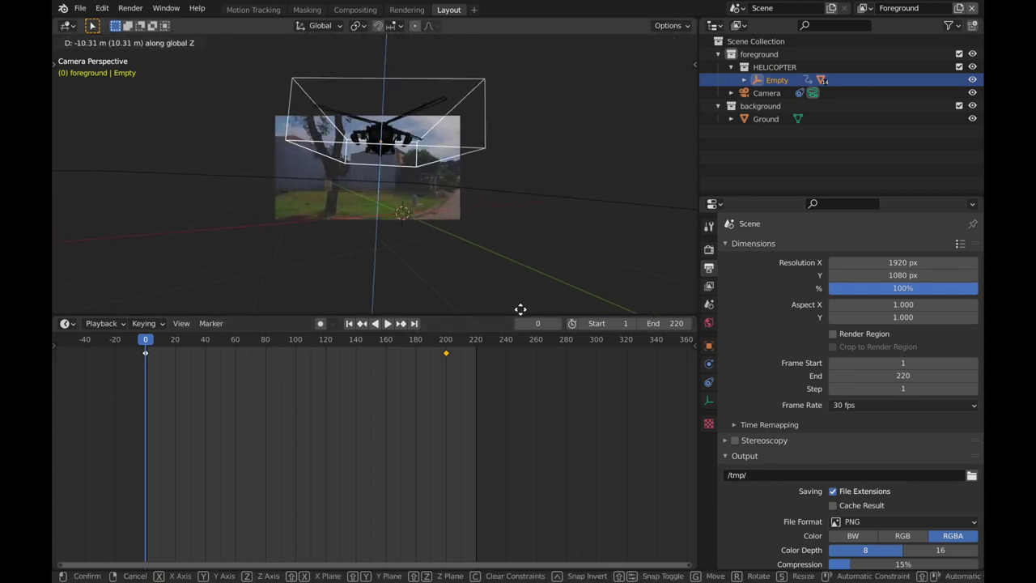
left_click(521, 302)
key("i")
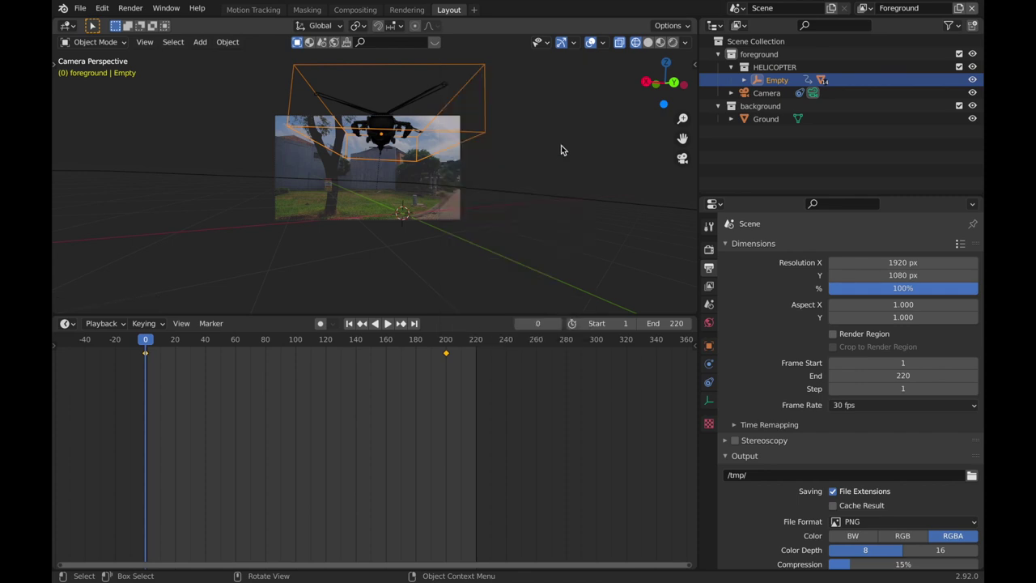
left_click(561, 144)
key("space")
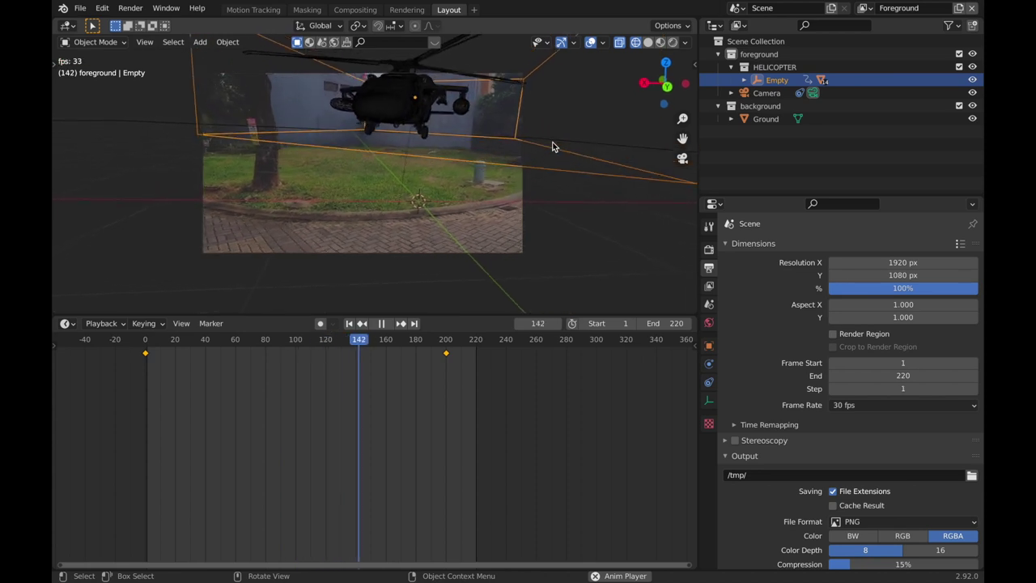
key("space")
Move only the Empty's last keyframe to frame 140 and play the approach from frame 0.
key("b")
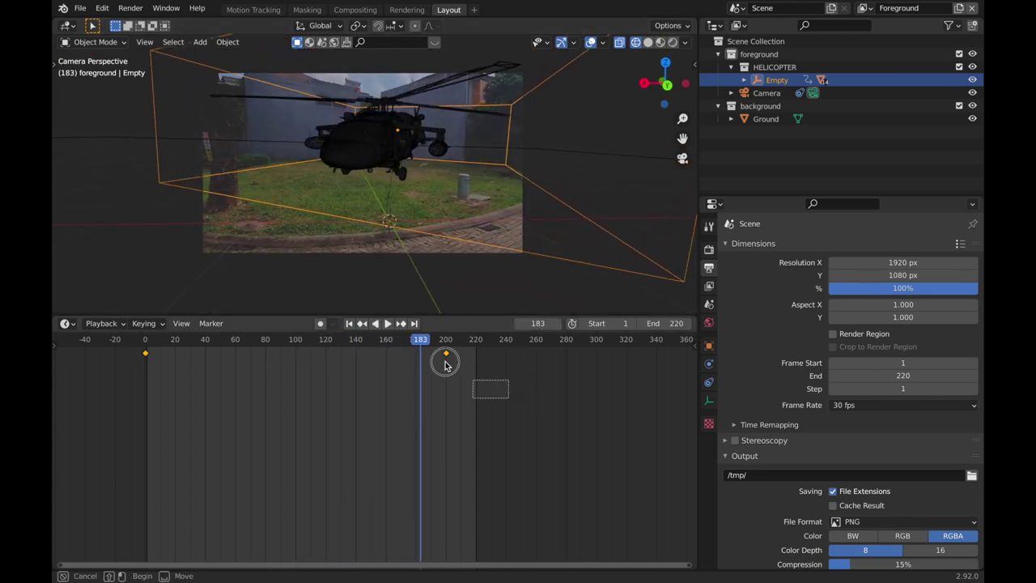
key("g")
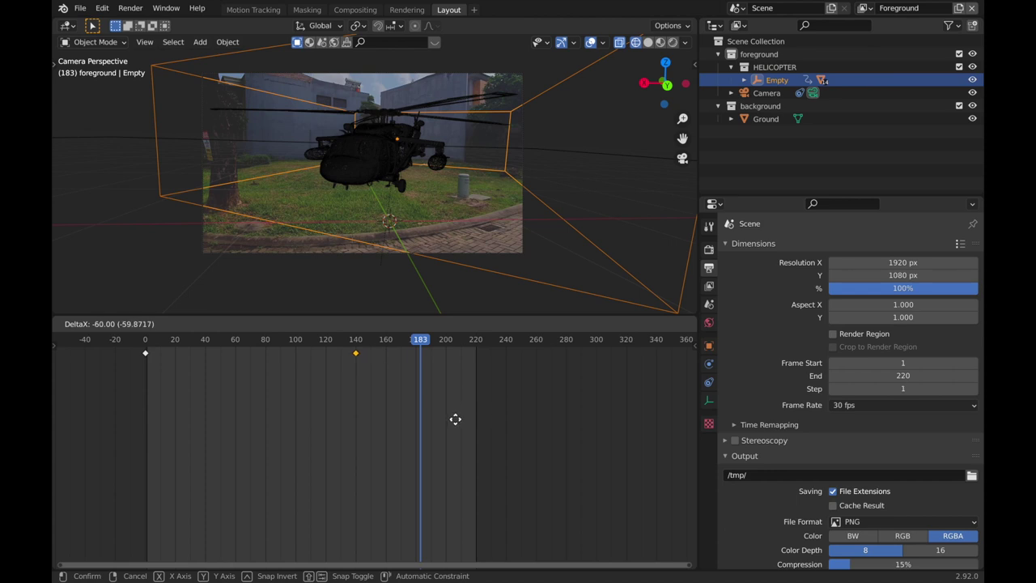
left_click(455, 419)
left_click_drag(413, 344, 146, 353)
key("space")
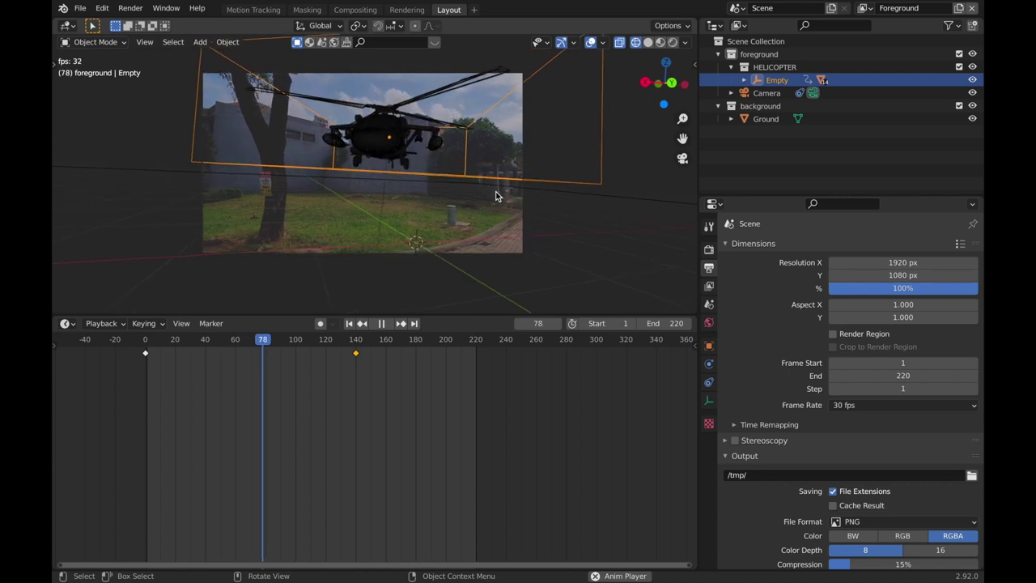
key("space")
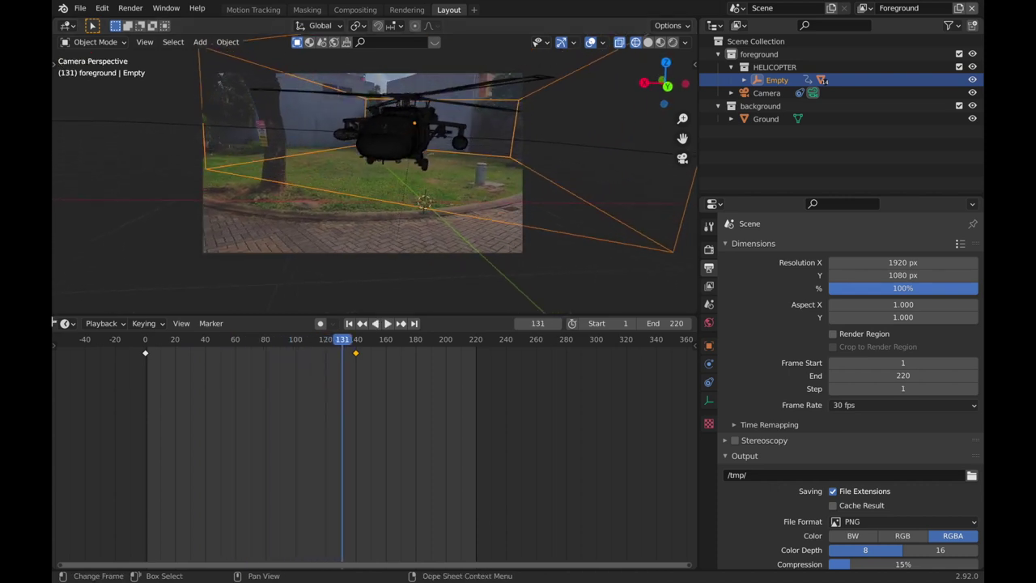
Return the playhead to frame 0 and deselect the Empty's keyframes.
left_click(64, 324)
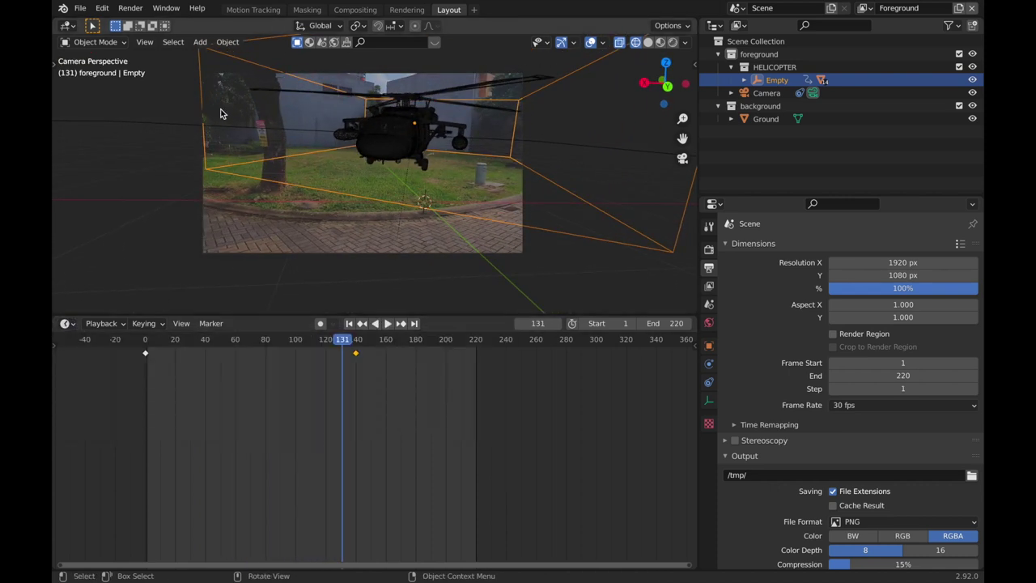
left_click_drag(348, 342, 146, 344)
left_click(301, 369)
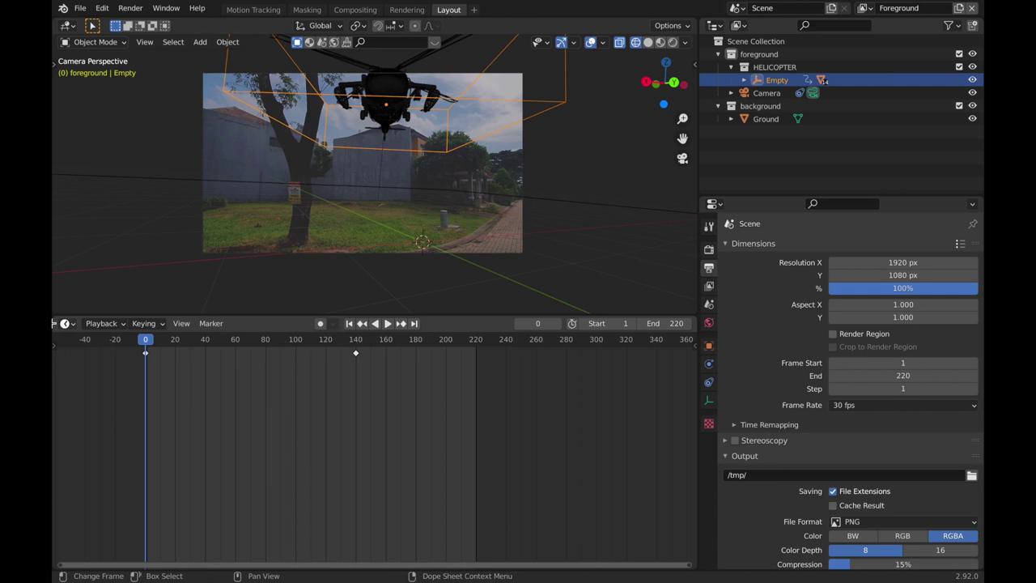
left_click(67, 323)
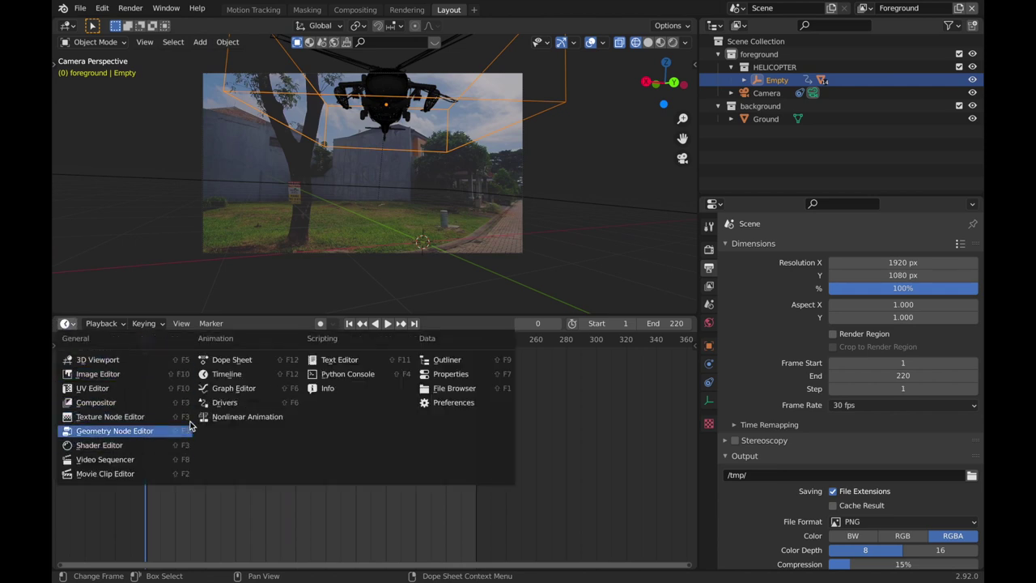
Examine the helicopter's start position from the side and in close-up front view, finishing in camera view.
middle_click_drag(647, 267, 490, 213)
scroll(491, 213, "down", 8)
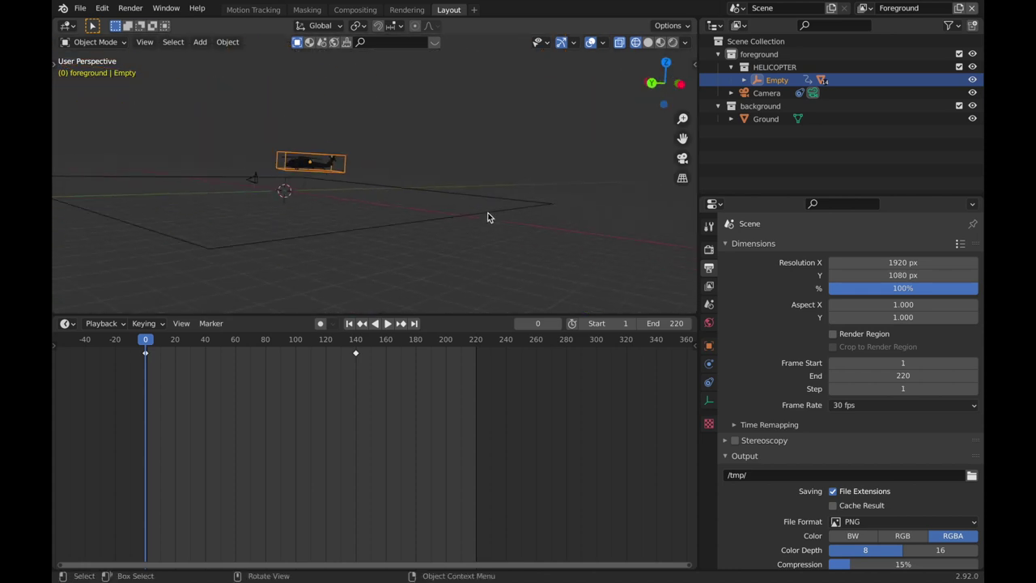
key("grave")
left_click(451, 164)
key("grave")
left_click(590, 256)
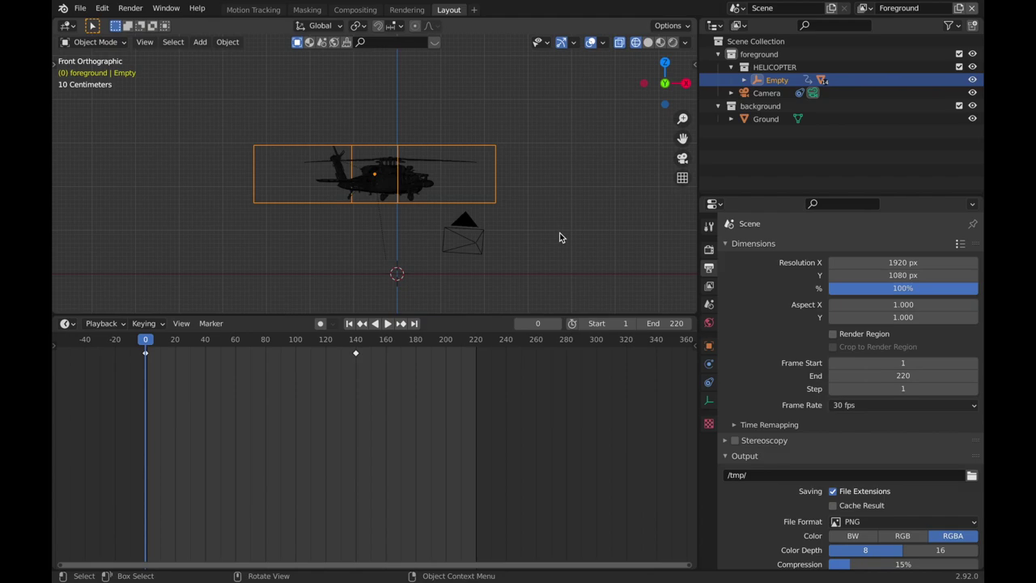
scroll(580, 250, "up", 10)
scroll(424, 190, "up", 8)
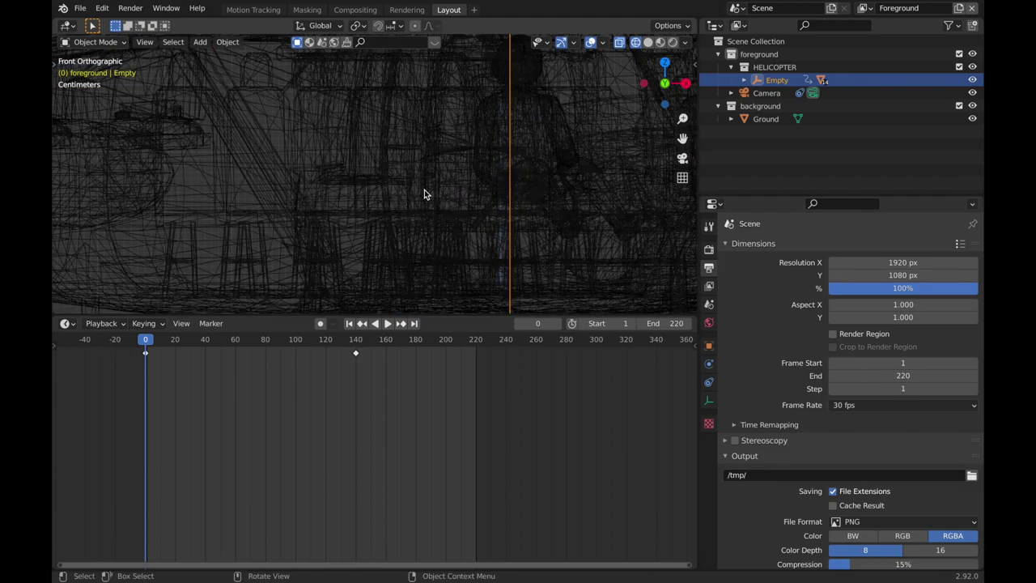
scroll(419, 213, "down", 15)
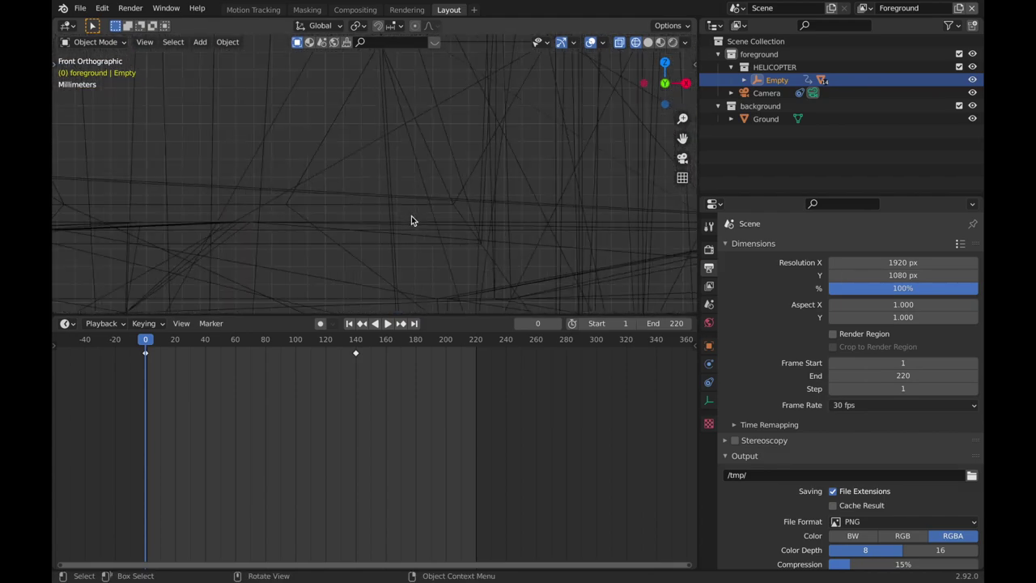
scroll(572, 189, "down", 5)
middle_click_drag(571, 189, 591, 226)
left_click(682, 158)
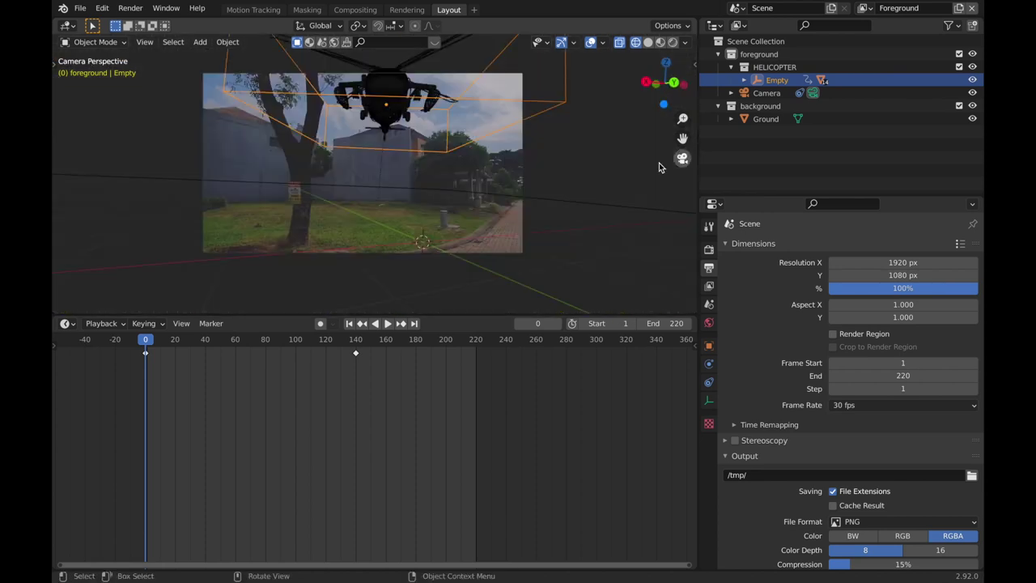
Play the helicopter's approach in camera view from frame 0 to about frame 74.
key("space")
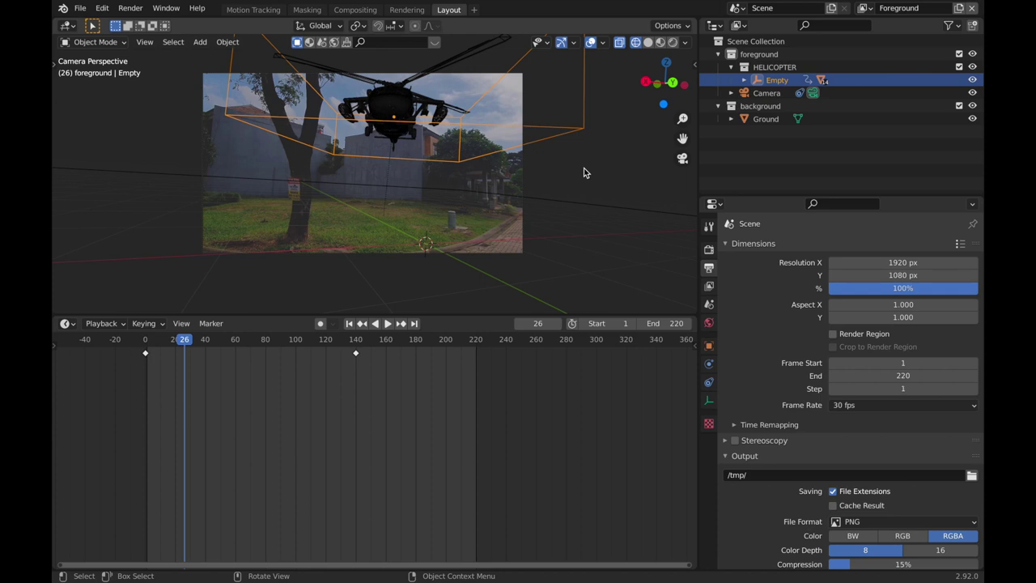
key("space")
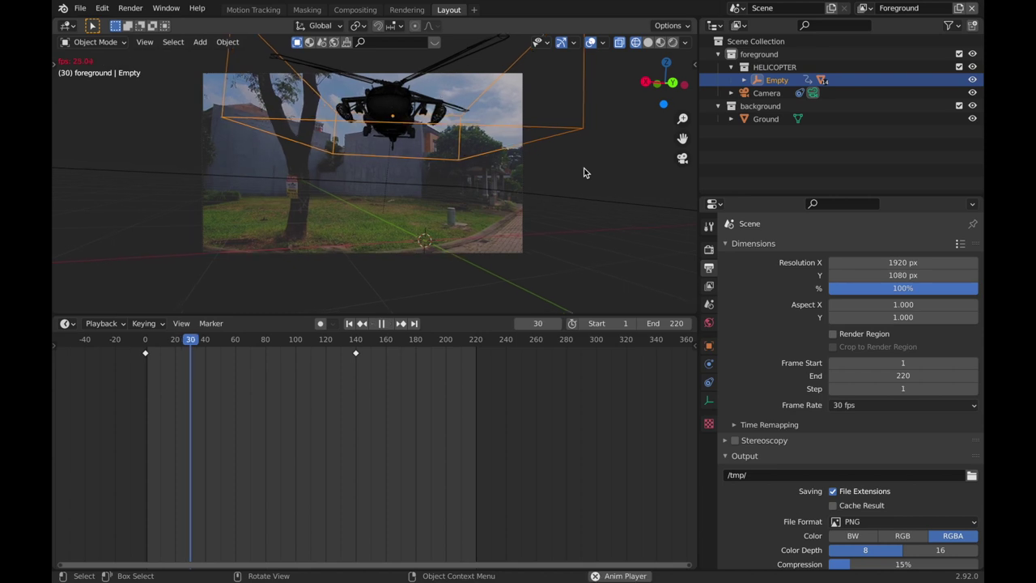
key("space")
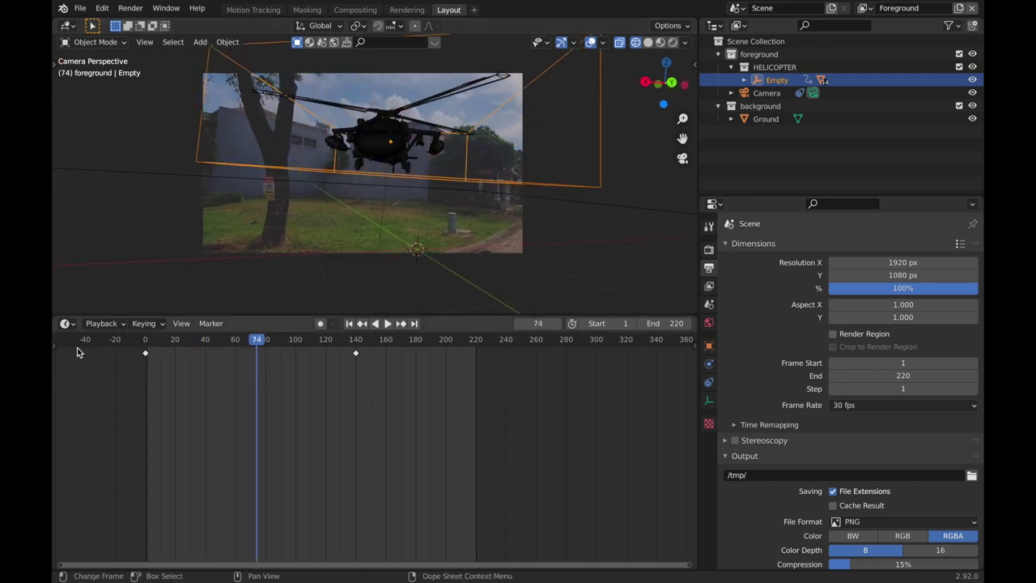
Replace the timeline with the Graph Editor and lock the Empty's X, Y and Z Location channels.
left_click(65, 323)
left_click(215, 389)
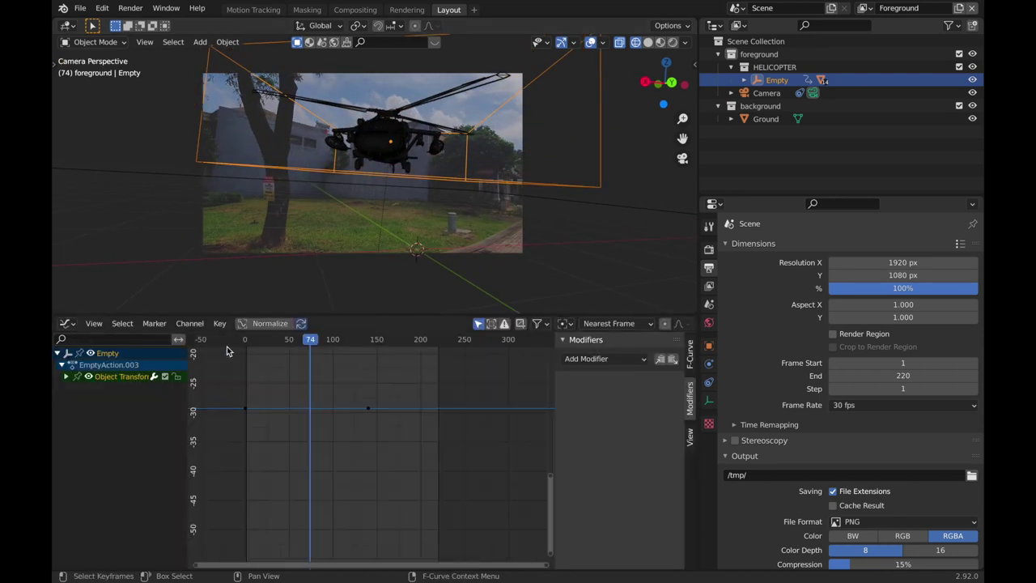
left_click(67, 377)
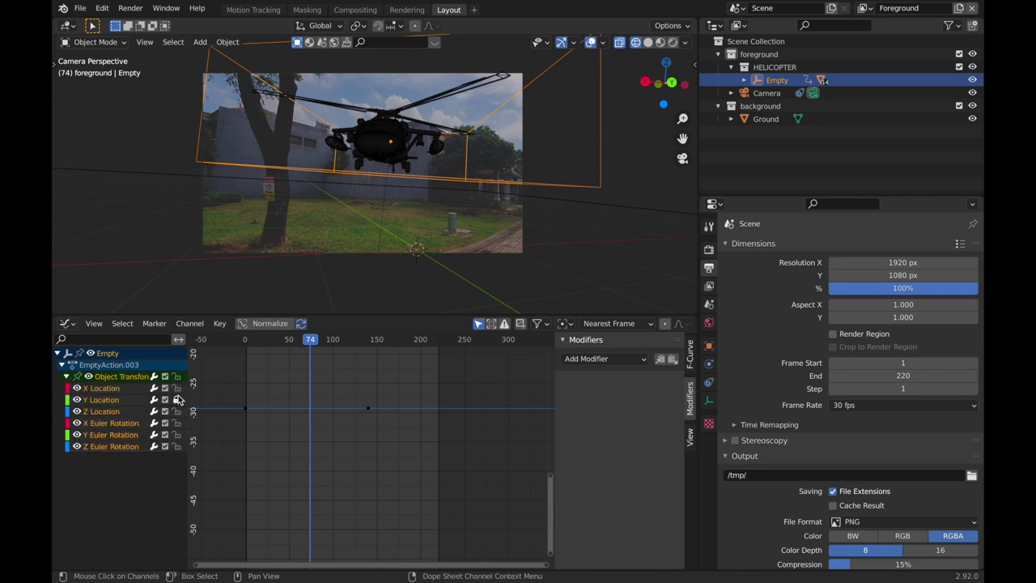
left_click(176, 390)
left_click(177, 411)
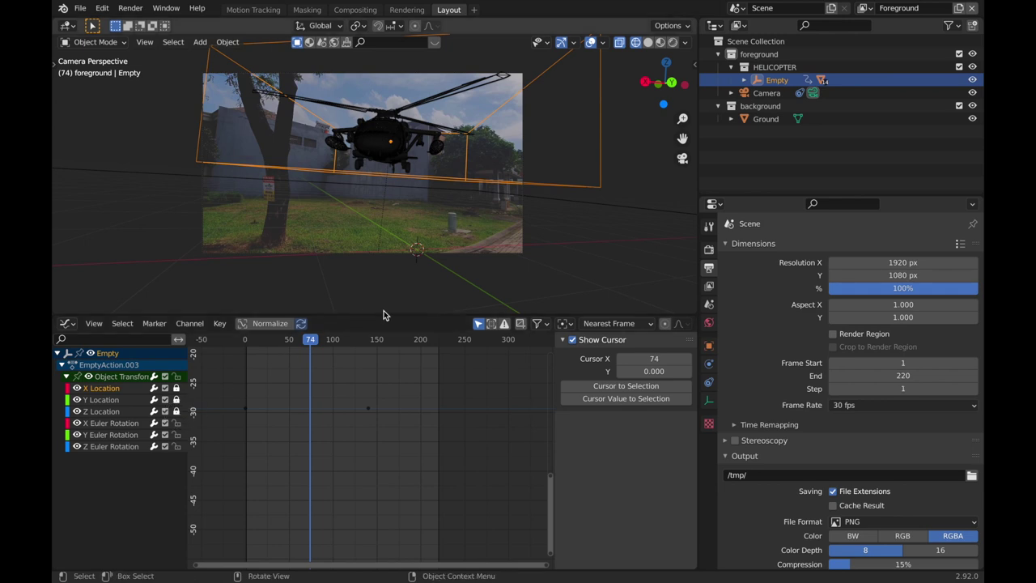
Add a Noise modifier to the Empty's X Euler Rotation curve with scale 7.8 and strength 0.16.
left_click(132, 424)
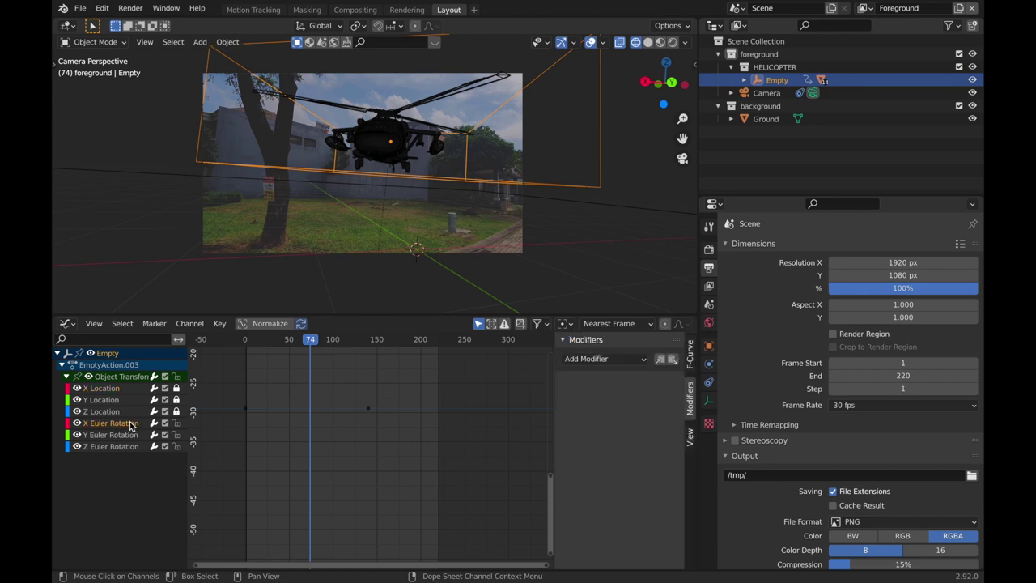
scroll(492, 205, "up", 3)
left_click(630, 358)
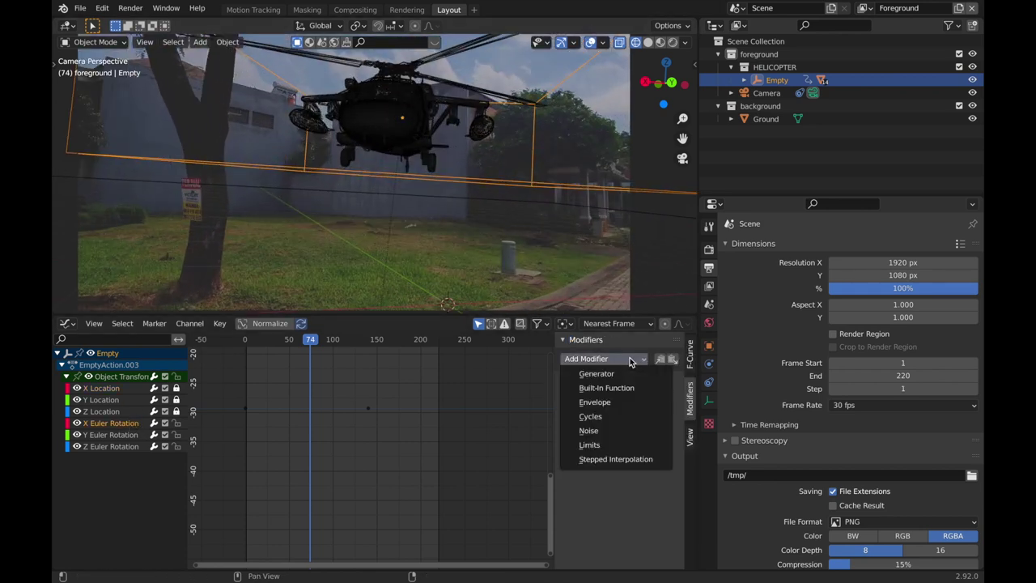
left_click(599, 430)
key("Home")
left_click_drag(597, 416, 558, 430)
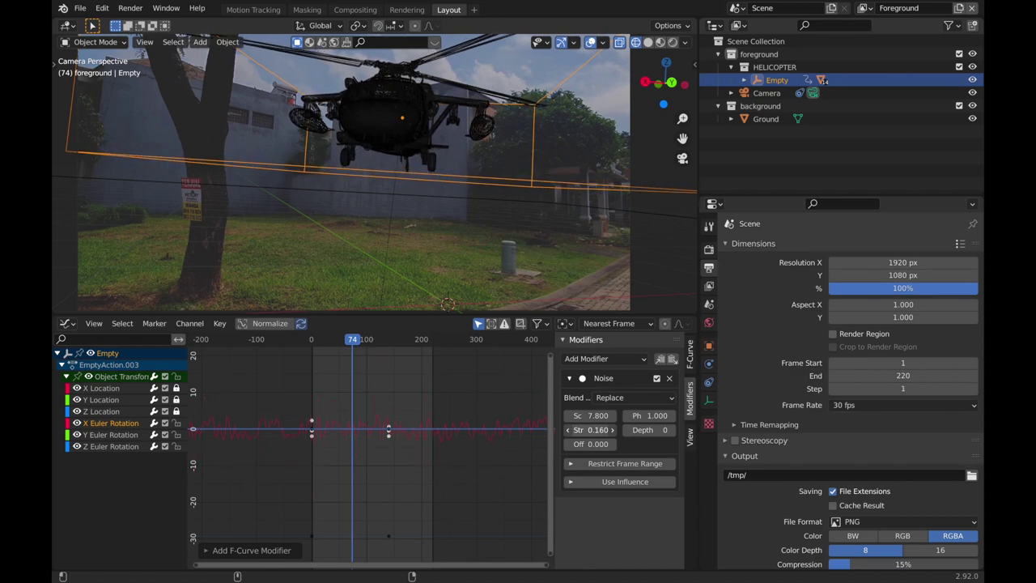
Play the animation from its start in camera view to check the noise on the X rotation.
key("shift+Left")
key("space")
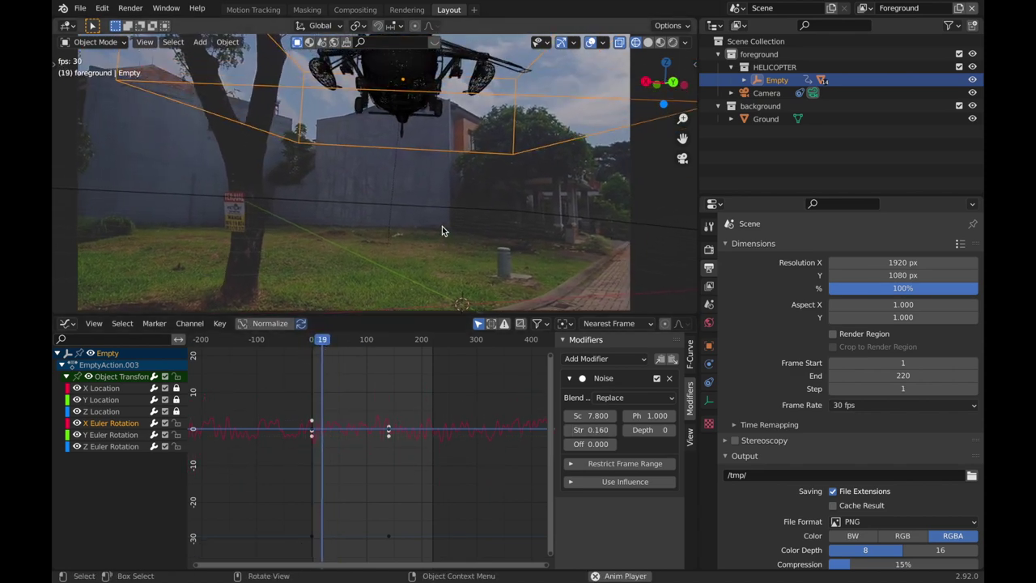
scroll(442, 226, "down", 3)
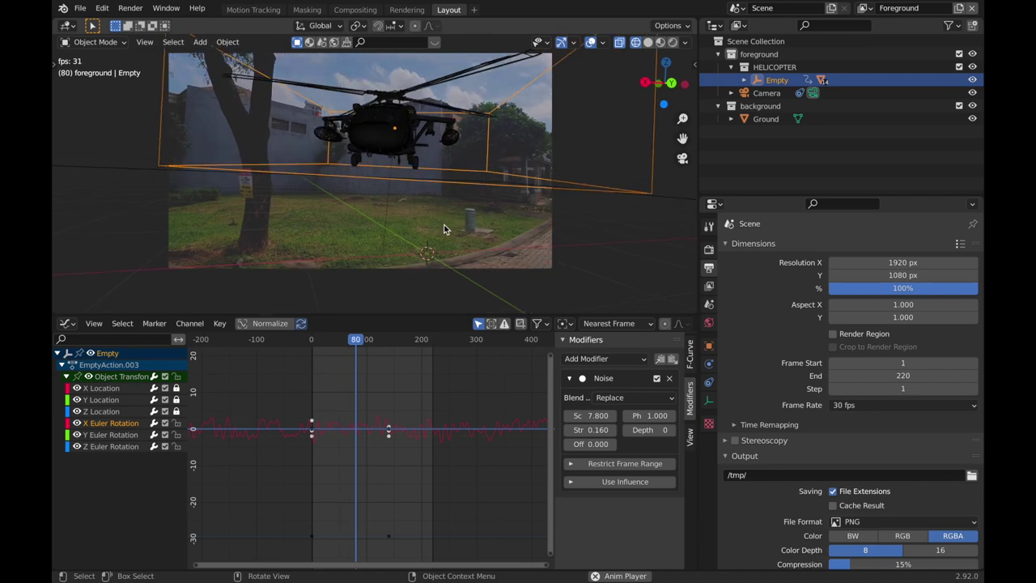
key("space")
Set the X Euler Rotation noise scale to 15.2 and replay the animation from frame 0.
left_click_drag(580, 410, 660, 410)
left_click_drag(368, 354, 313, 354)
key("space")
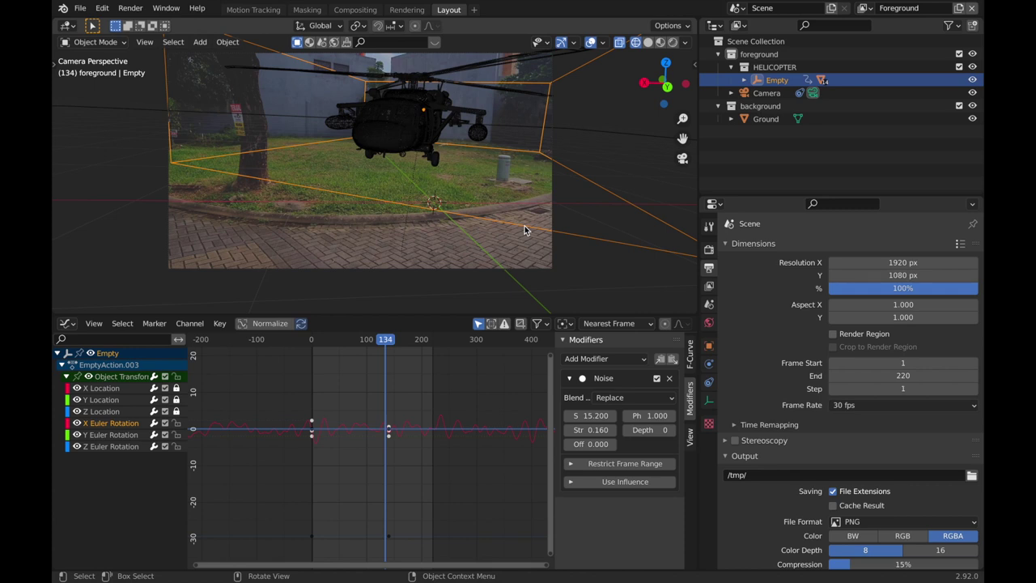
Add a Noise modifier to the Empty's Y Euler Rotation curve with scale 8.8 and strength 0.2.
left_click(114, 435)
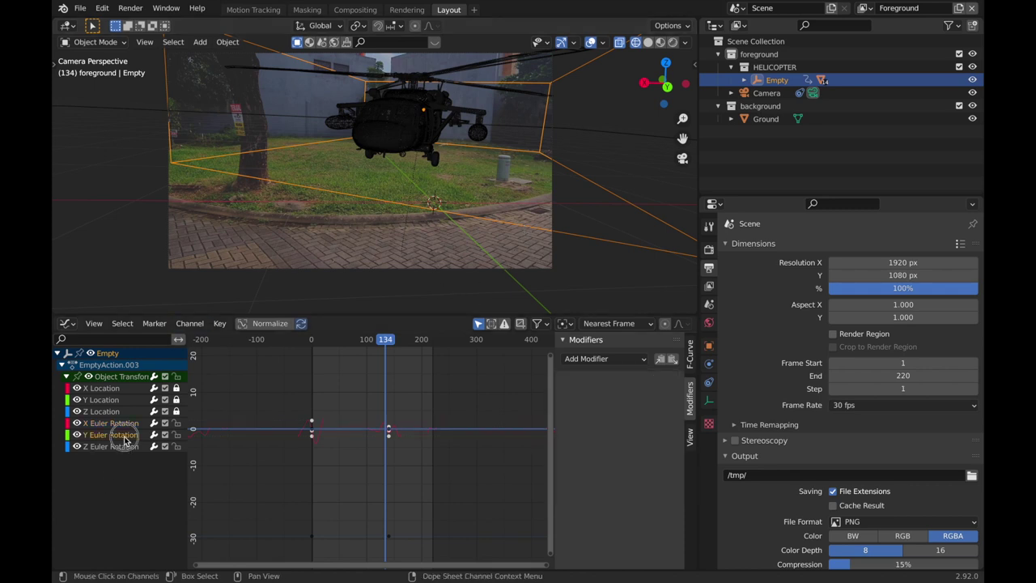
left_click(607, 359)
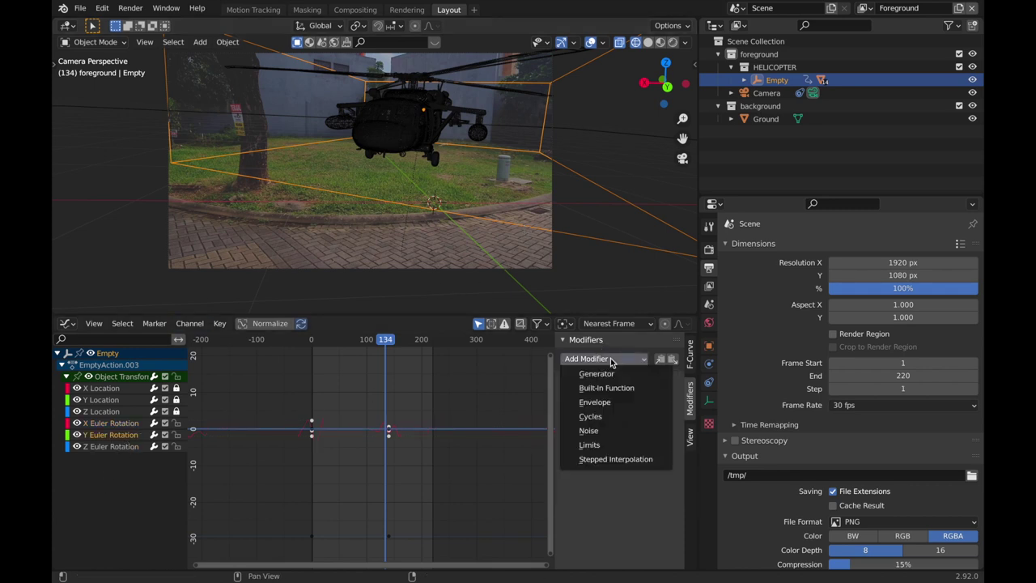
left_click(633, 431)
left_click_drag(600, 416, 664, 416)
mouse_move(596, 428)
left_mouse_down()
mouse_move(581, 428)
mouse_move(615, 430)
mouse_move(587, 430)
mouse_move(596, 430)
left_mouse_up()
Play the animation from frame 0 to check the combined X and Y rotation noise.
left_click_drag(387, 342, 311, 365)
key("space")
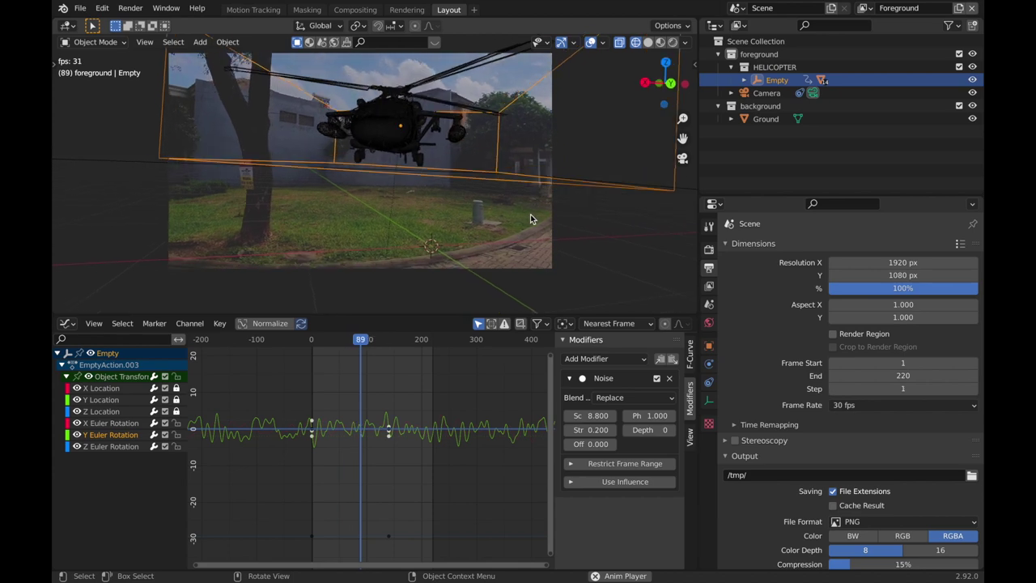
key("space")
Set the Y Euler Rotation noise scale to 18.8 and replay the animation from frame 0.
left_click_drag(599, 416, 643, 416)
left_click_drag(374, 342, 310, 342)
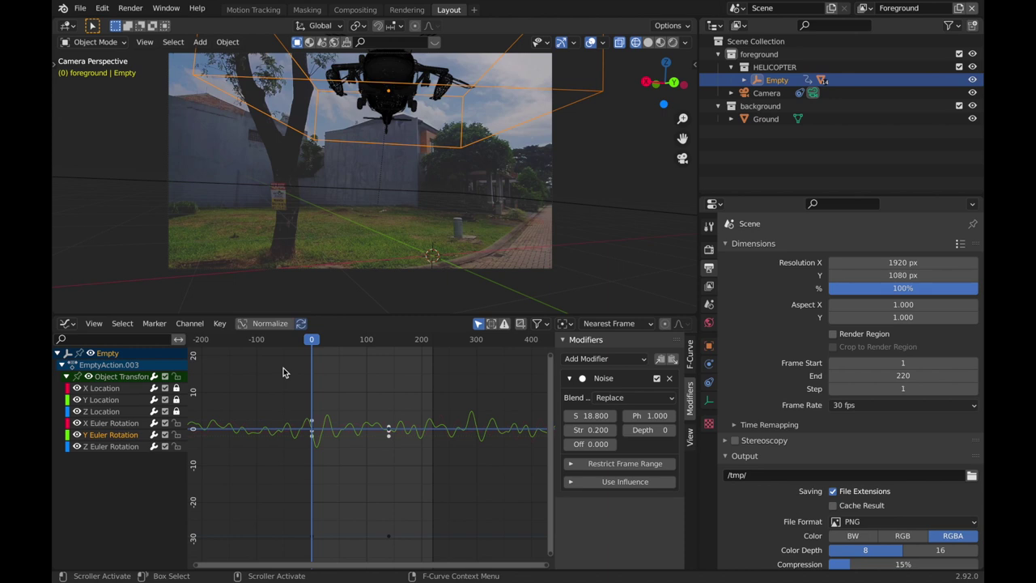
key("space")
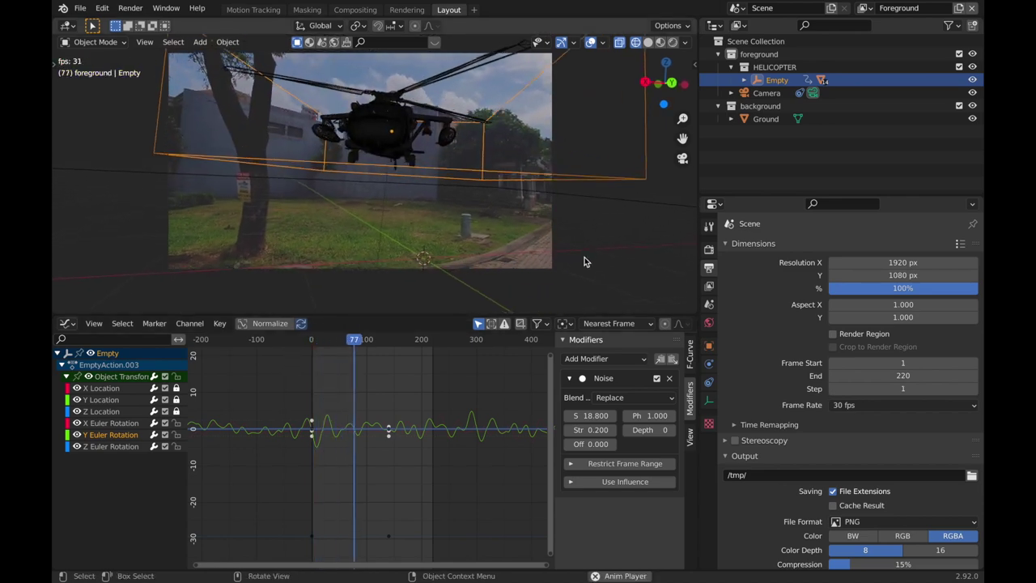
key("space")
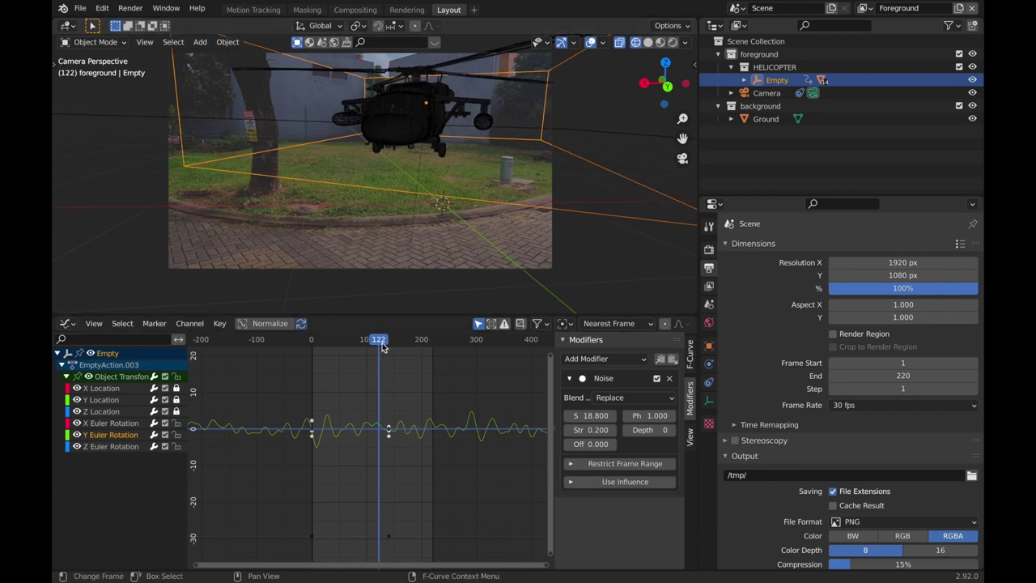
Replay the helicopter animation several times from the early frames to judge the X and Y rotation wobble.
left_click_drag(375, 340, 273, 349)
key("space")
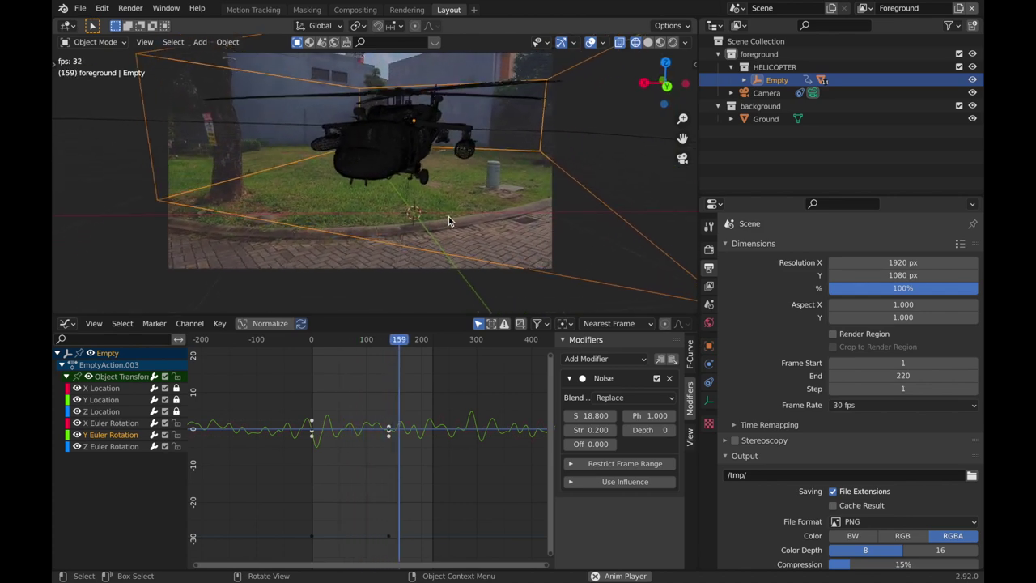
key("space")
left_click_drag(407, 351, 332, 356)
key("space")
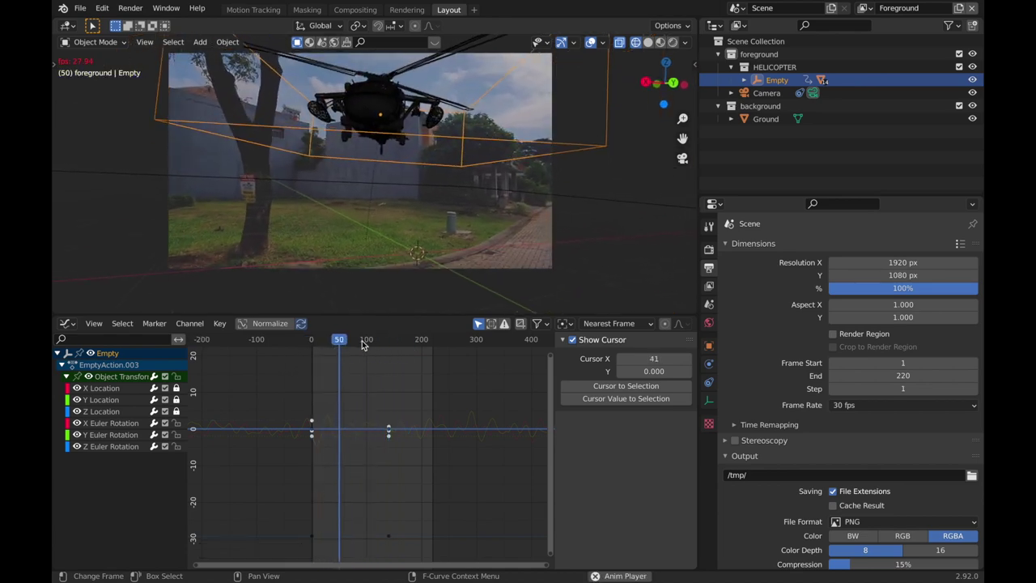
key("space")
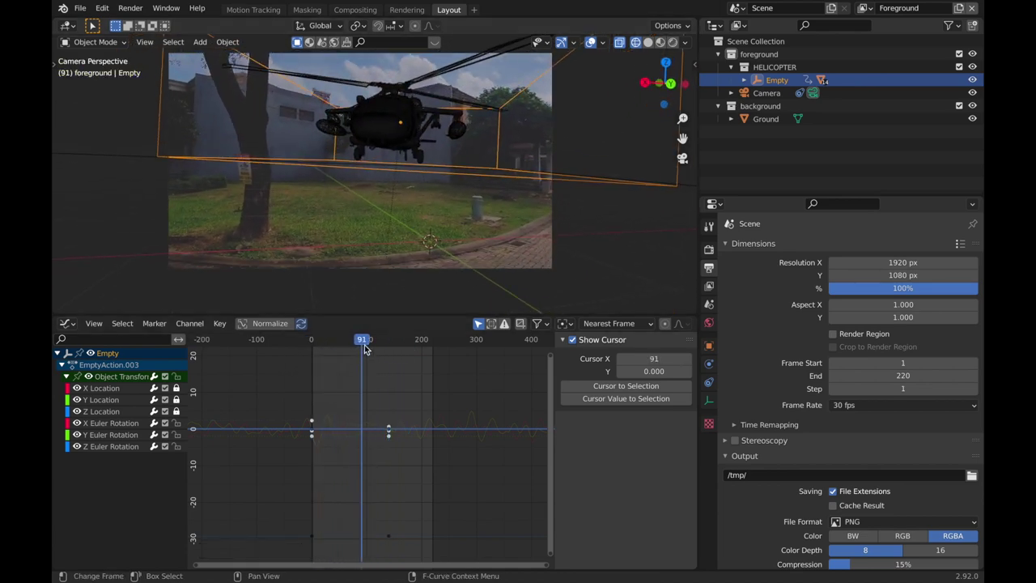
left_click_drag(368, 358, 304, 356)
key("space")
key("space")
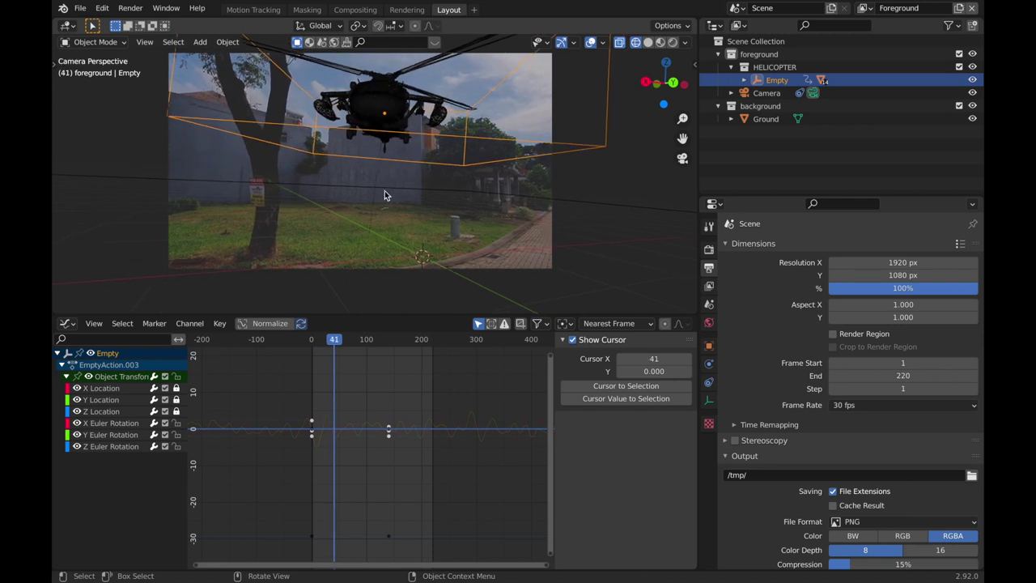
Set the Y Euler Rotation noise offset to 342.2 and replay the animation from frame 0.
left_click(126, 423)
left_click(127, 435)
scroll(367, 463, "up", 5)
middle_click_drag(367, 463, 396, 454)
scroll(458, 432, "up", 5)
left_click_drag(591, 443, 749, 443)
left_click_drag(385, 341, 323, 355)
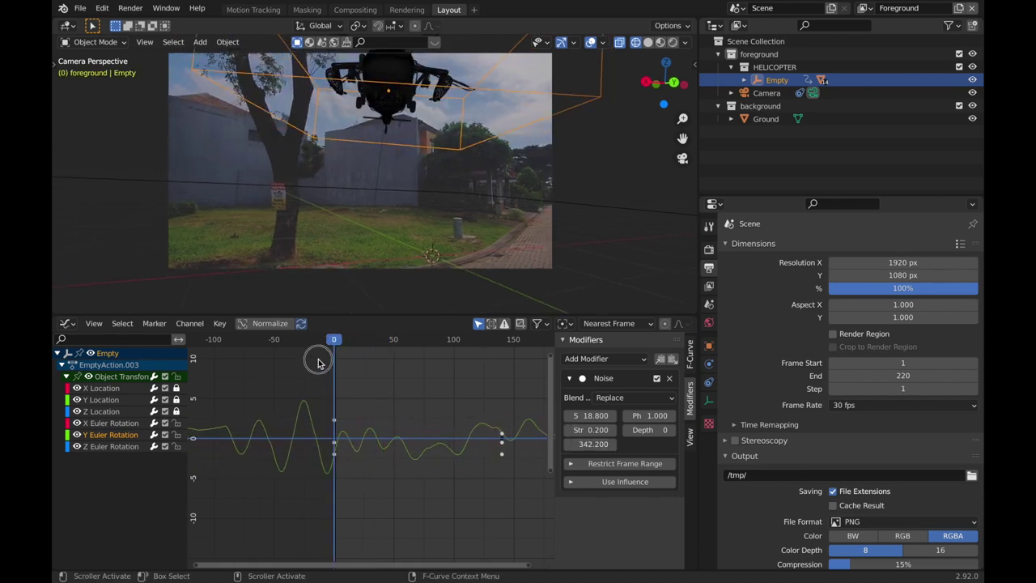
key("space")
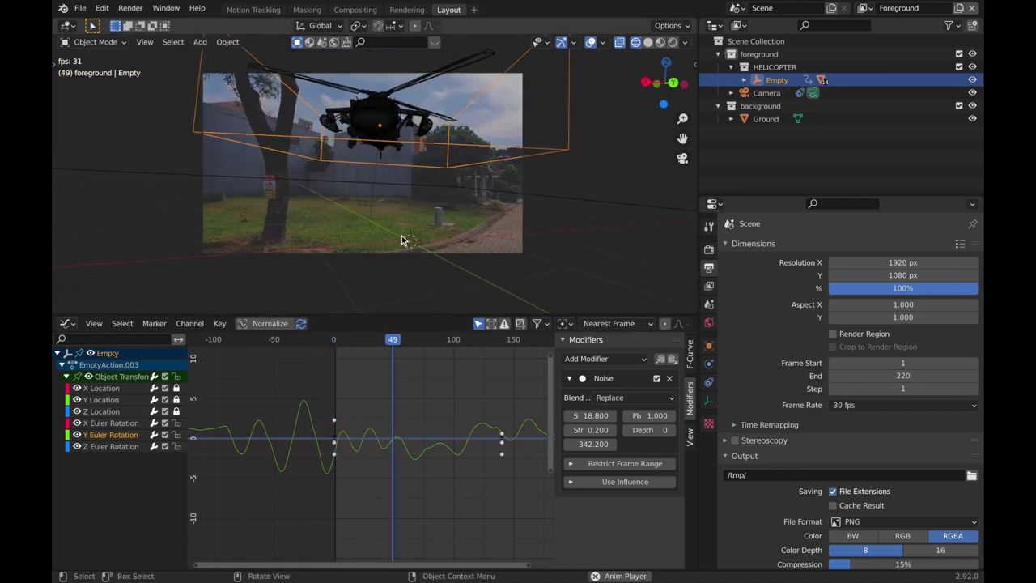
scroll(375, 402, "up", 1)
middle_click_drag(375, 402, 241, 424)
scroll(361, 425, "down", 2)
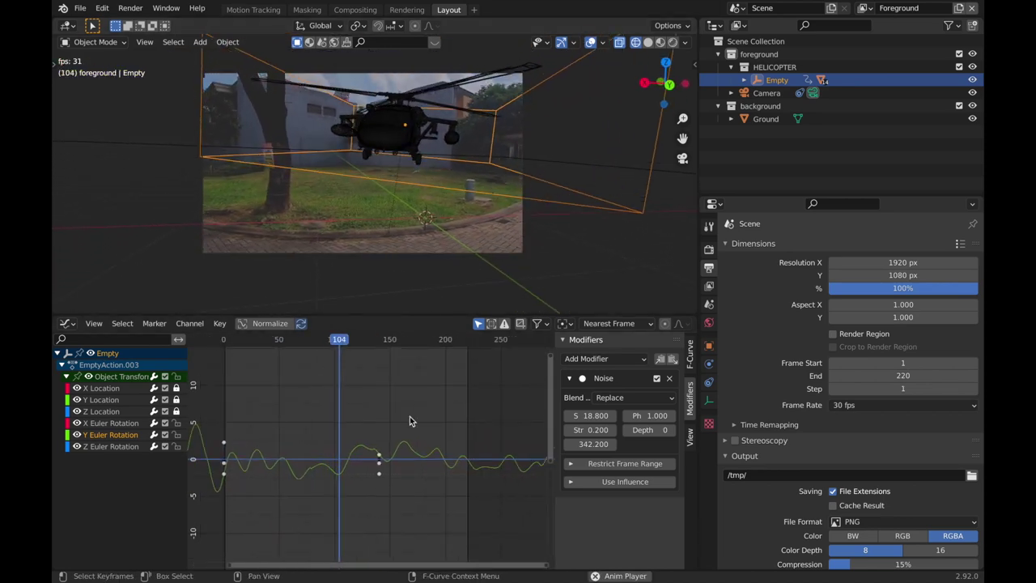
key("space")
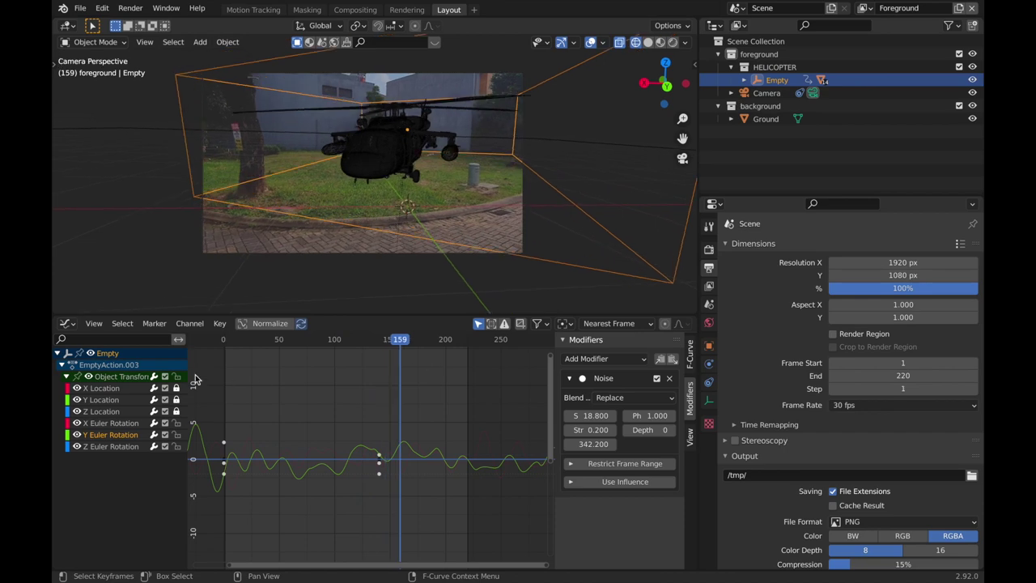
Set the X Euler Rotation noise offset to 147.2 and replay the animation from the start.
left_click(113, 422)
key("Home")
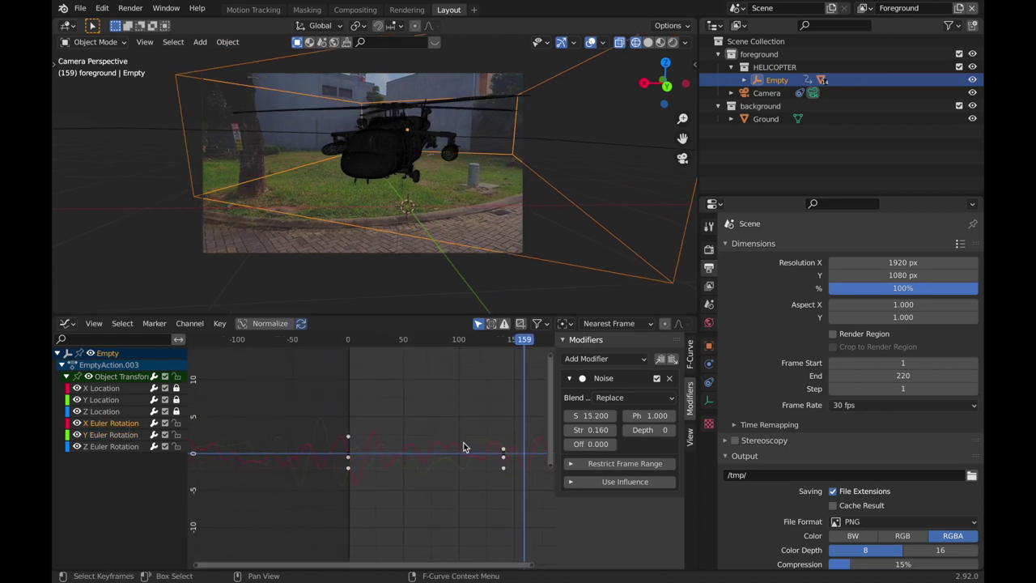
scroll(373, 435, "up", 2)
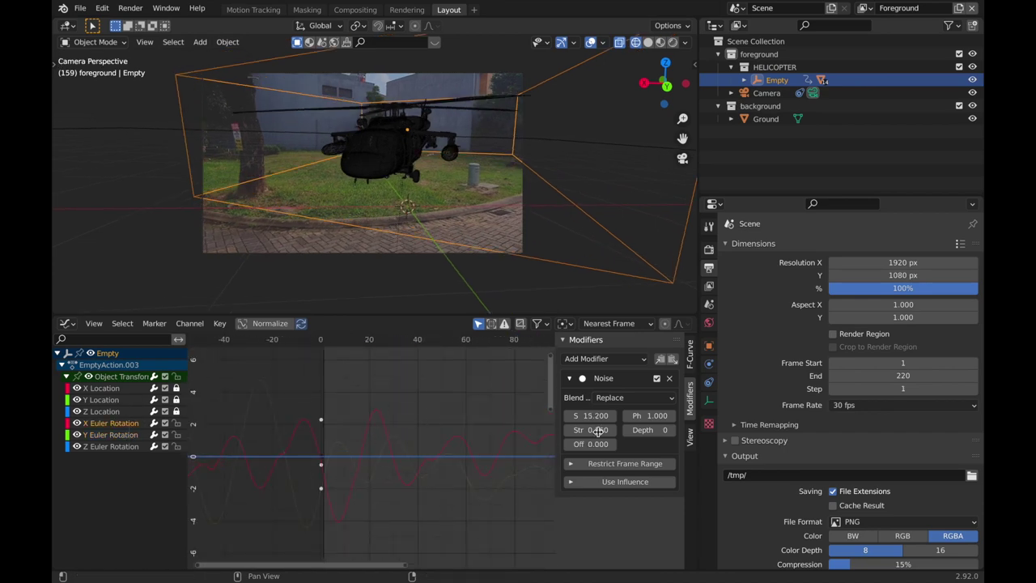
mouse_move(596, 430)
left_mouse_down()
mouse_move(607, 444)
mouse_move(702, 443)
mouse_move(591, 443)
mouse_move(603, 443)
left_mouse_up()
key("ctrl+z")
scroll(456, 418, "down", 6)
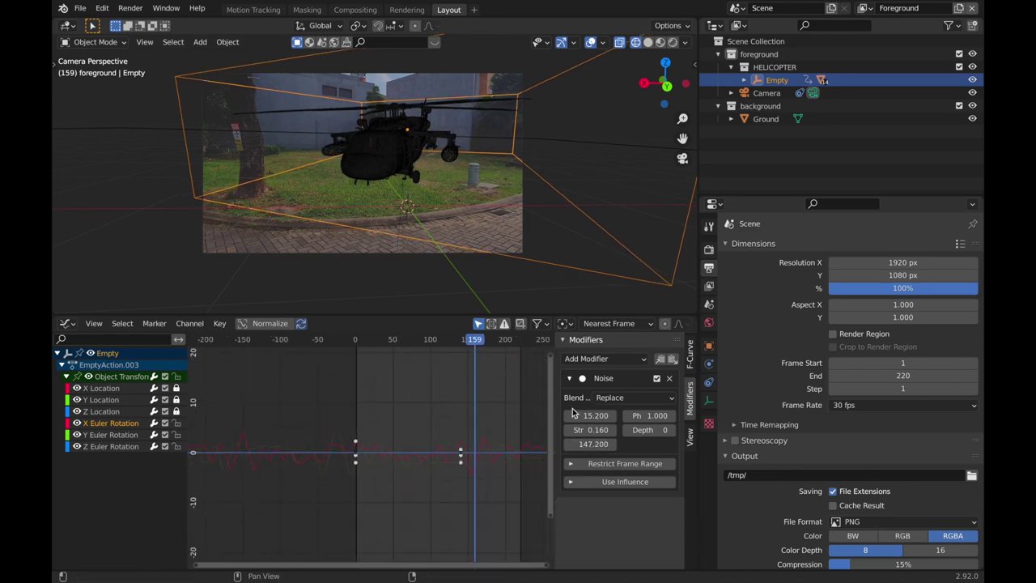
left_click_drag(456, 342, 322, 361)
key("space")
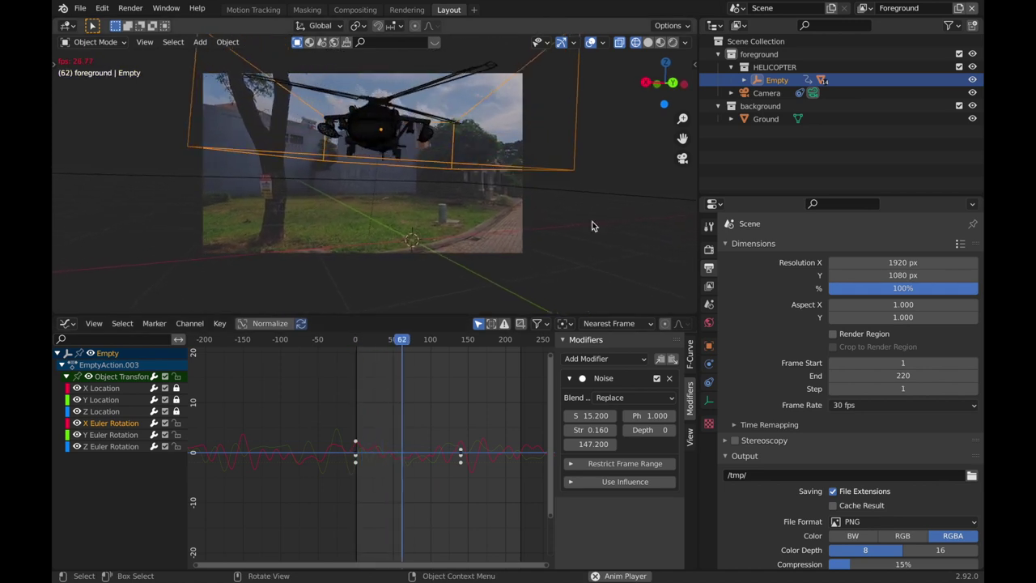
key("space")
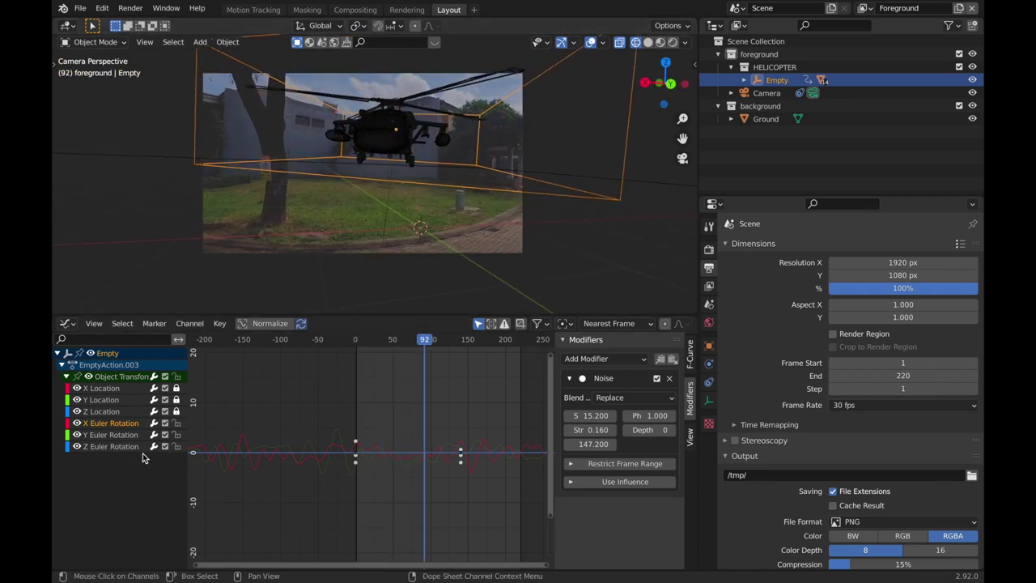
Add a Noise modifier to the Empty's Z Euler Rotation curve with scale 14 and strength 0.12.
left_click(113, 447)
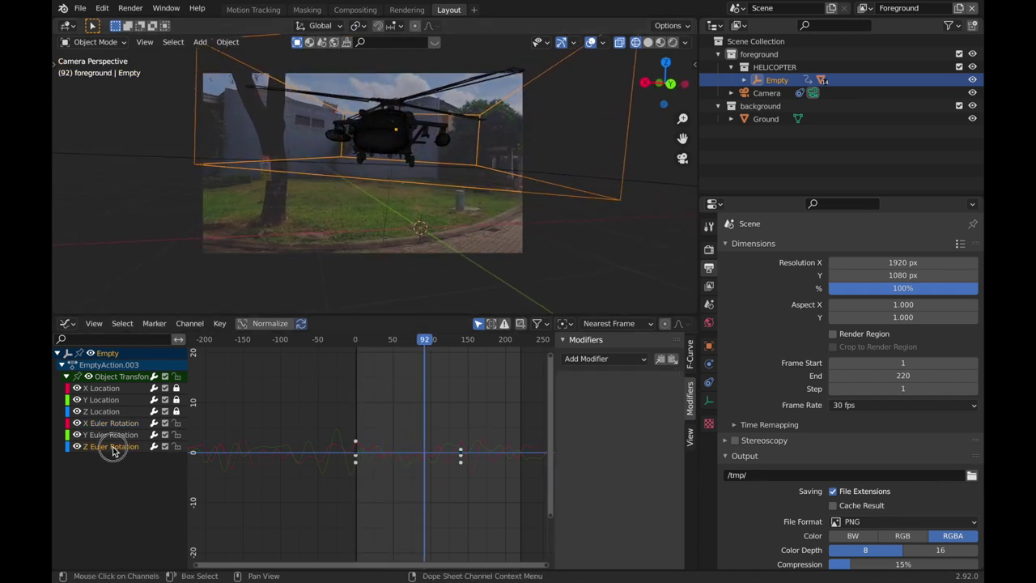
left_click(610, 361)
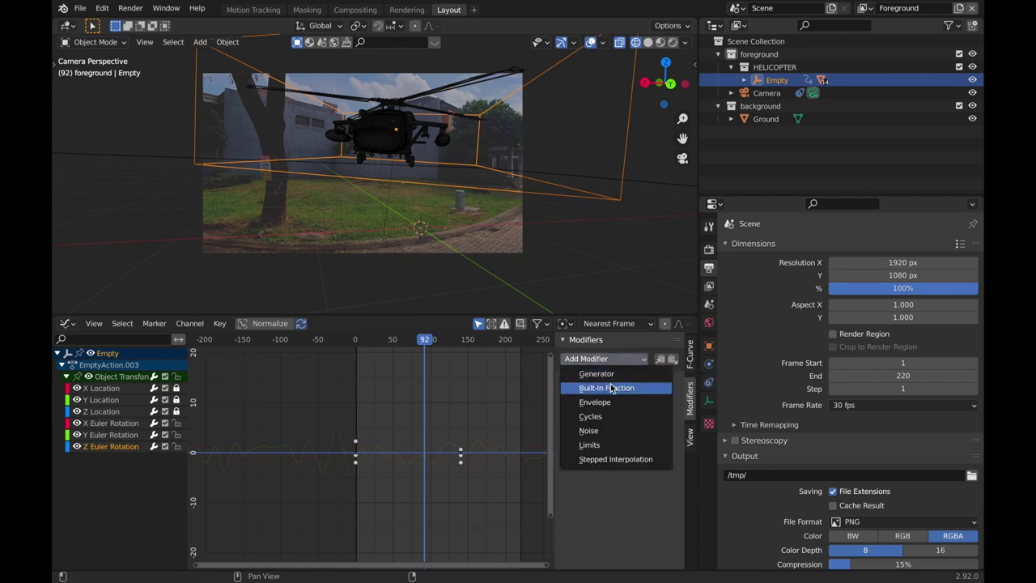
left_click(620, 430)
scroll(468, 495, "down", 2)
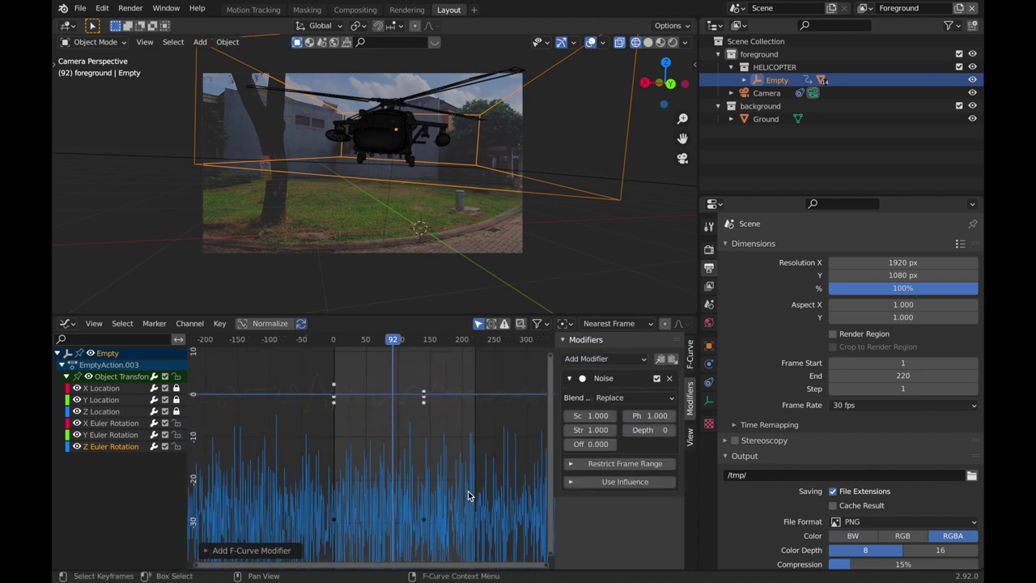
middle_click_drag(468, 496, 450, 426)
left_click_drag(594, 417, 649, 417)
mouse_move(589, 430)
left_mouse_down()
mouse_move(559, 430)
mouse_move(574, 430)
left_mouse_up()
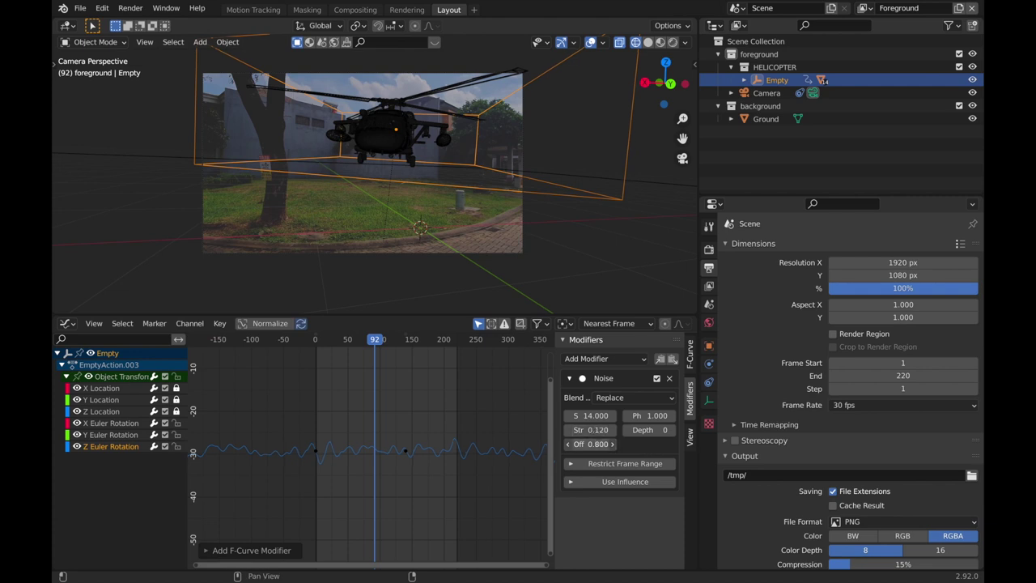
Set the Z Euler Rotation noise offset to -36.8 and play the animation from frame 0.
left_click_drag(589, 444, 570, 419)
key("shift+Left")
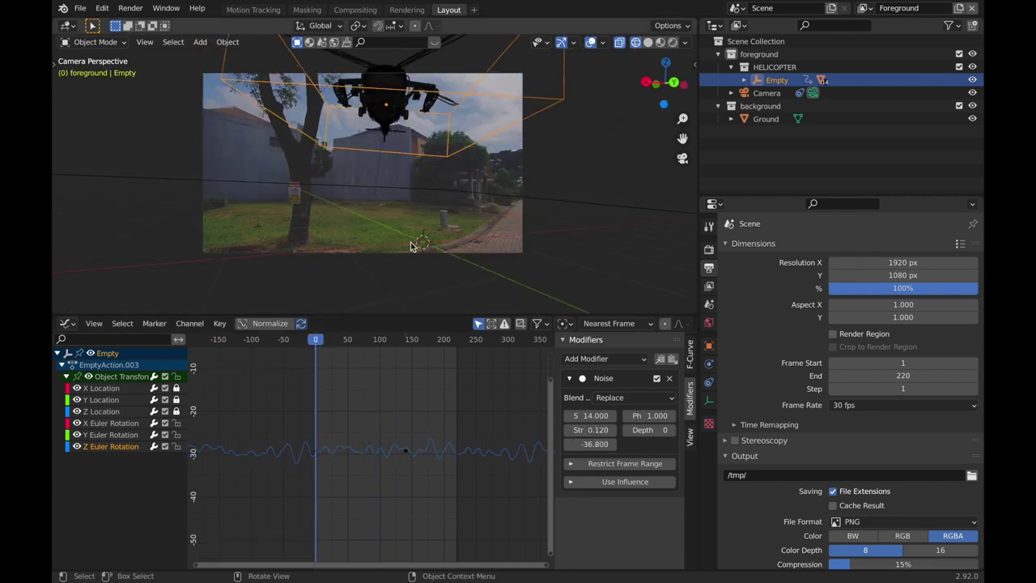
key("space")
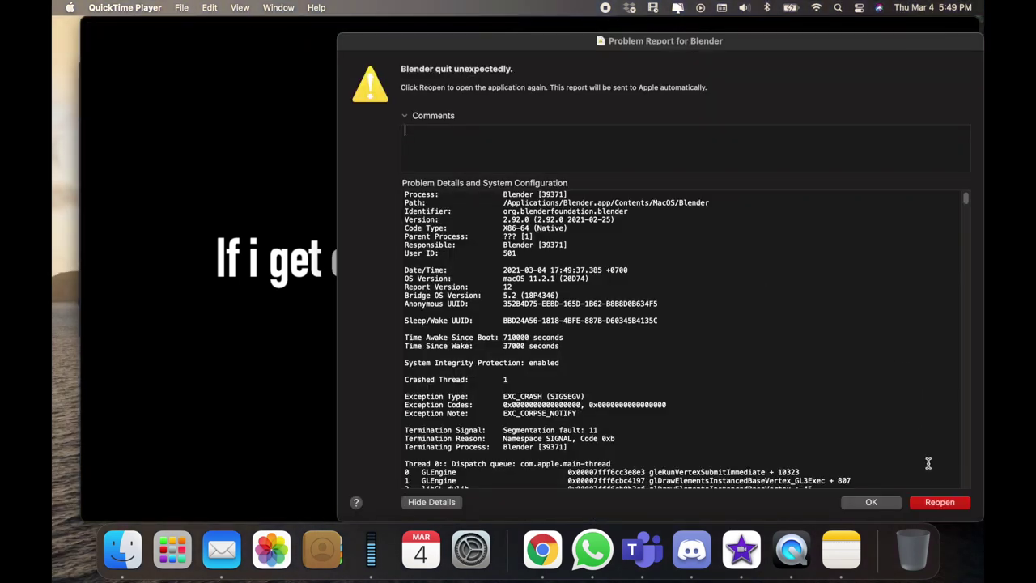
Reopen Blender from the problem report and close the VFX BREAKDOWN video and the my renders window.
left_click(959, 502)
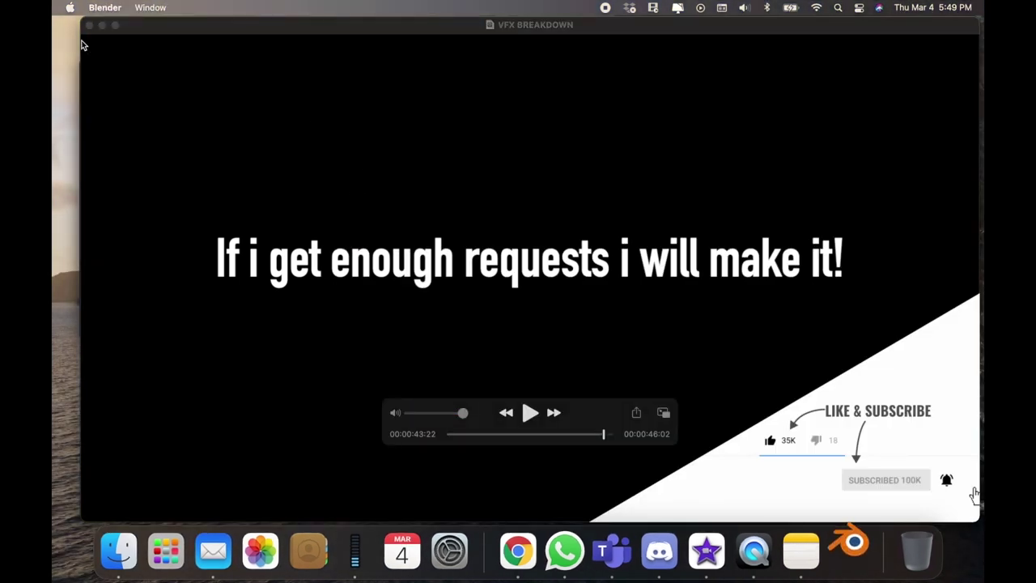
left_click(89, 27)
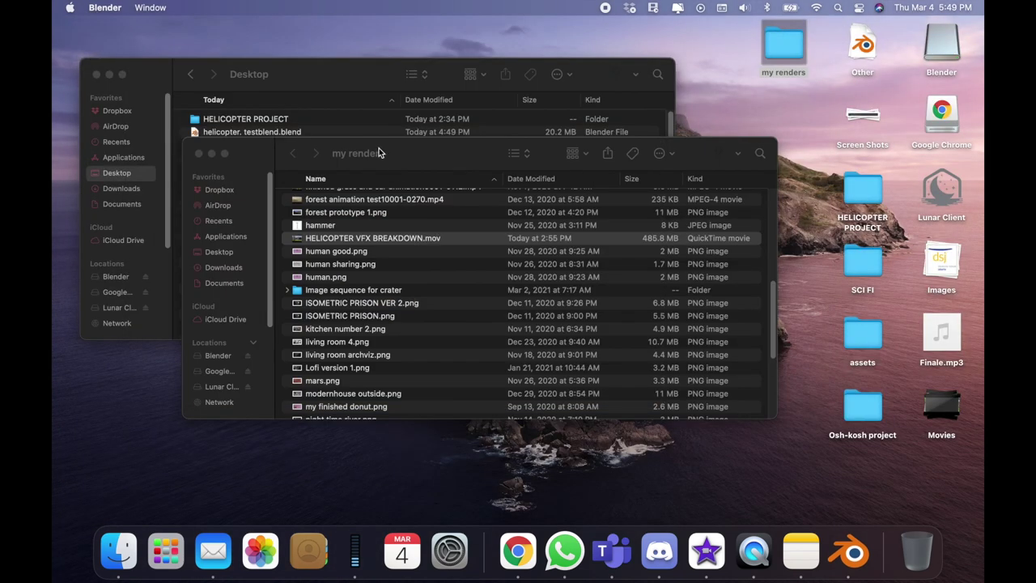
left_click(200, 154)
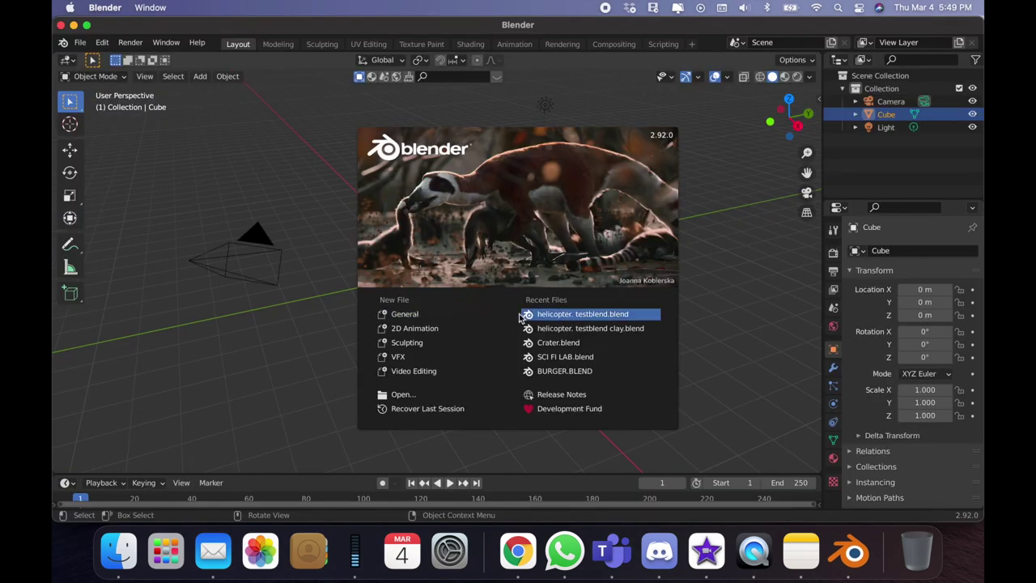
Recover the newest auto-save, 39371_autosave.blend, and play the restored animation from frame 0.
left_click(445, 313)
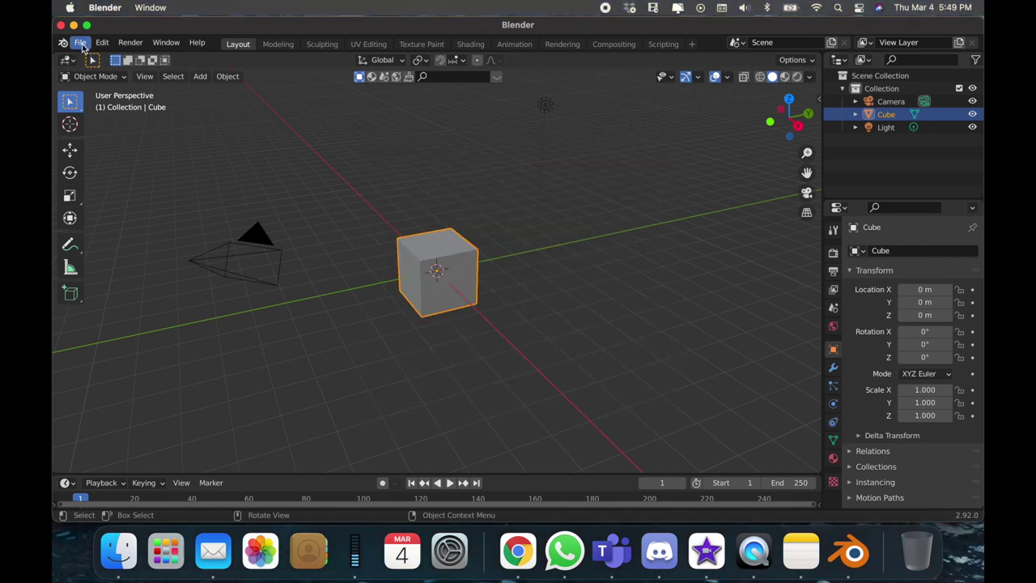
left_click(84, 45)
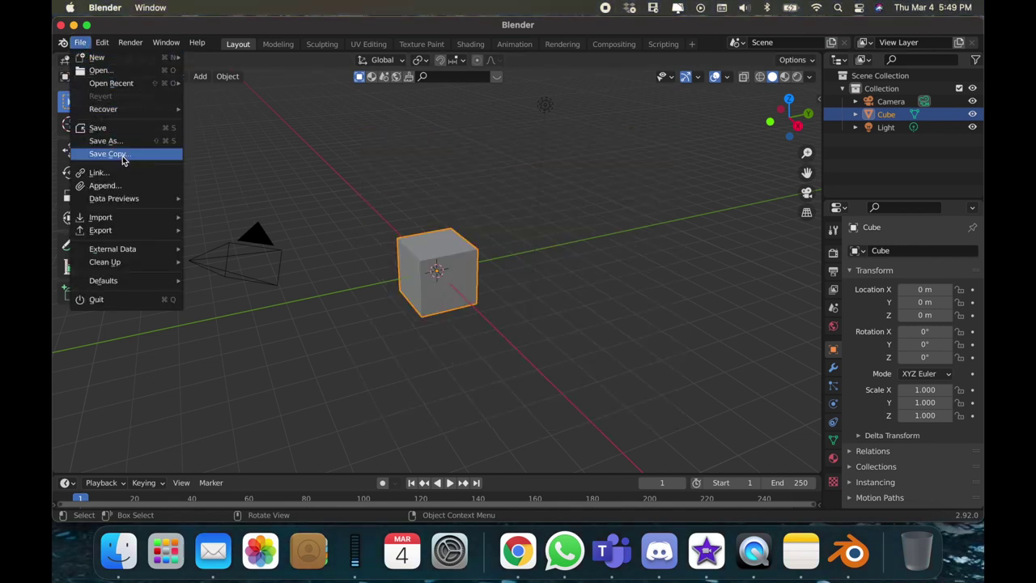
mouse_move(113, 62)
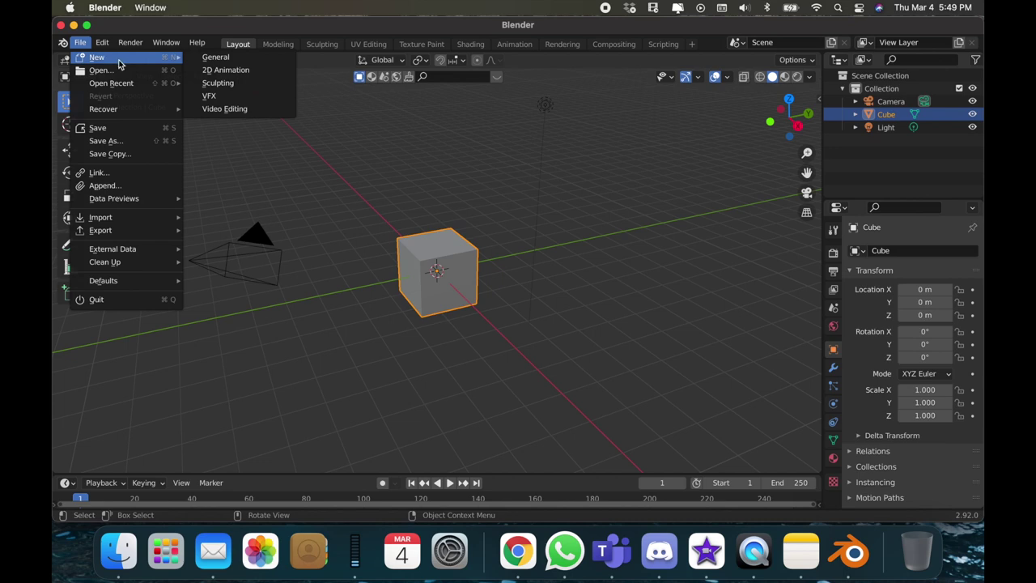
mouse_move(138, 108)
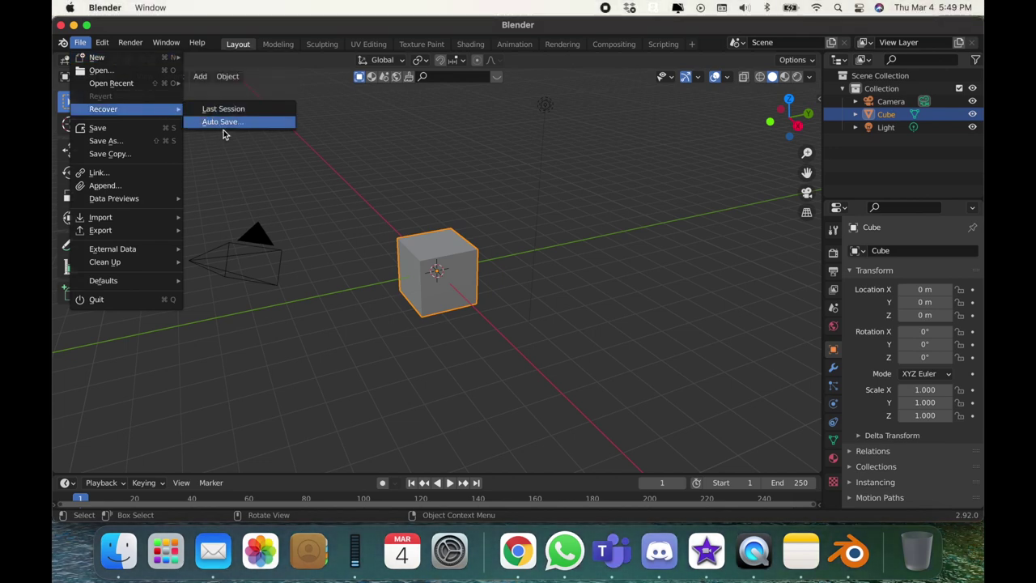
left_click(232, 123)
left_click(735, 188)
left_click(738, 199)
left_click(738, 212)
left_click(735, 187)
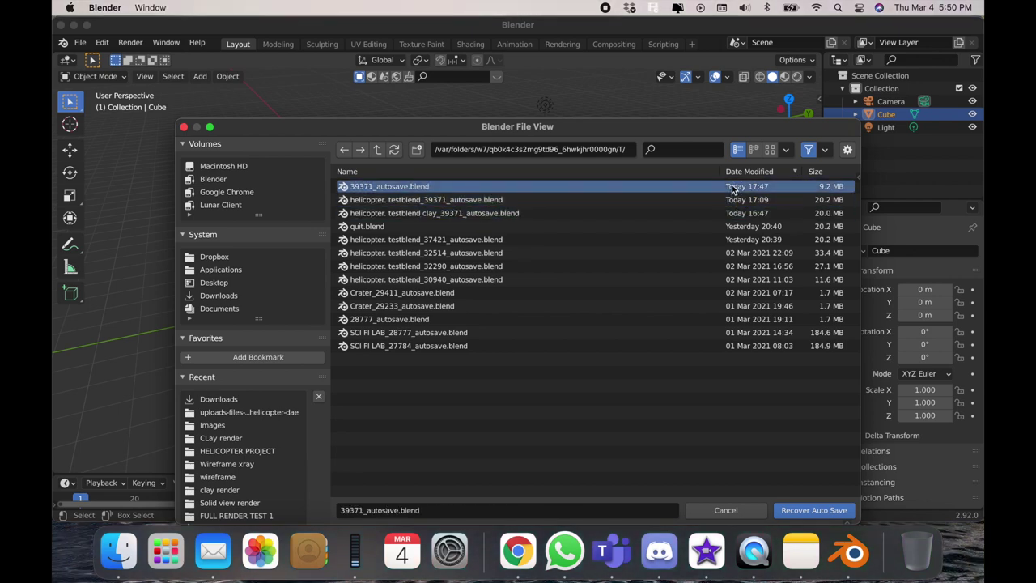
left_click(818, 508)
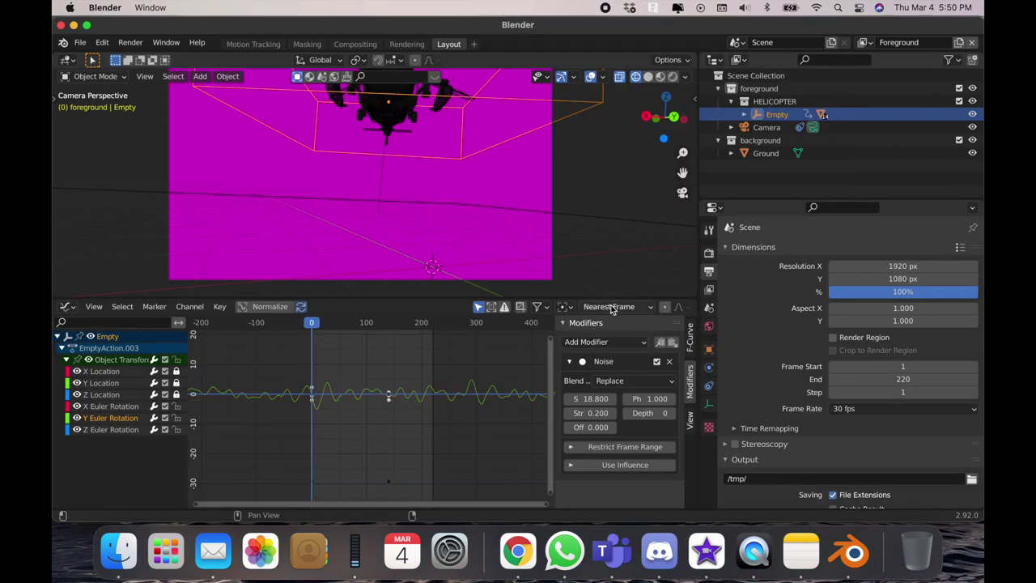
key("space")
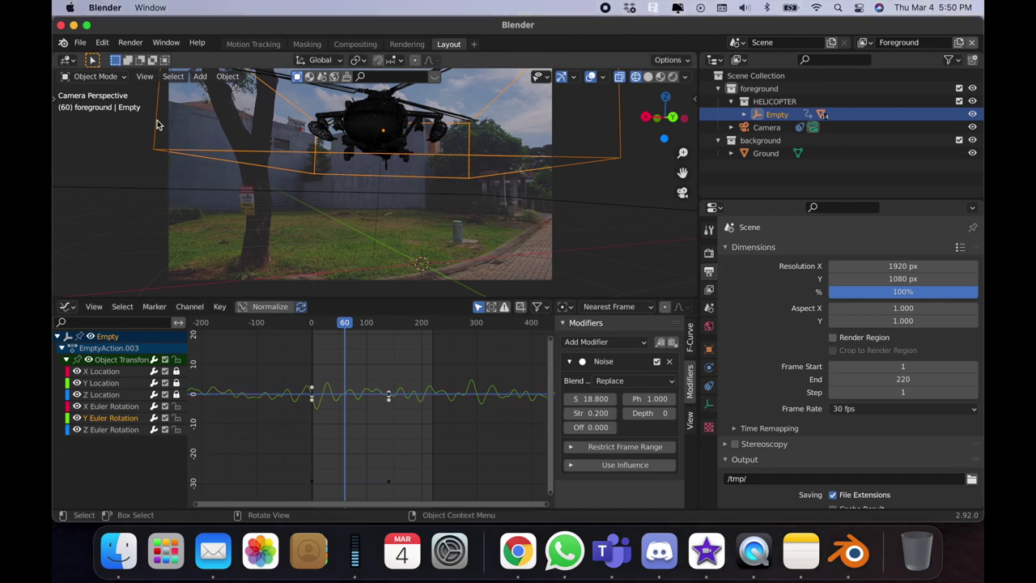
Make the Blender window full screen and give the Y Euler Rotation noise a negative offset.
left_click(86, 26)
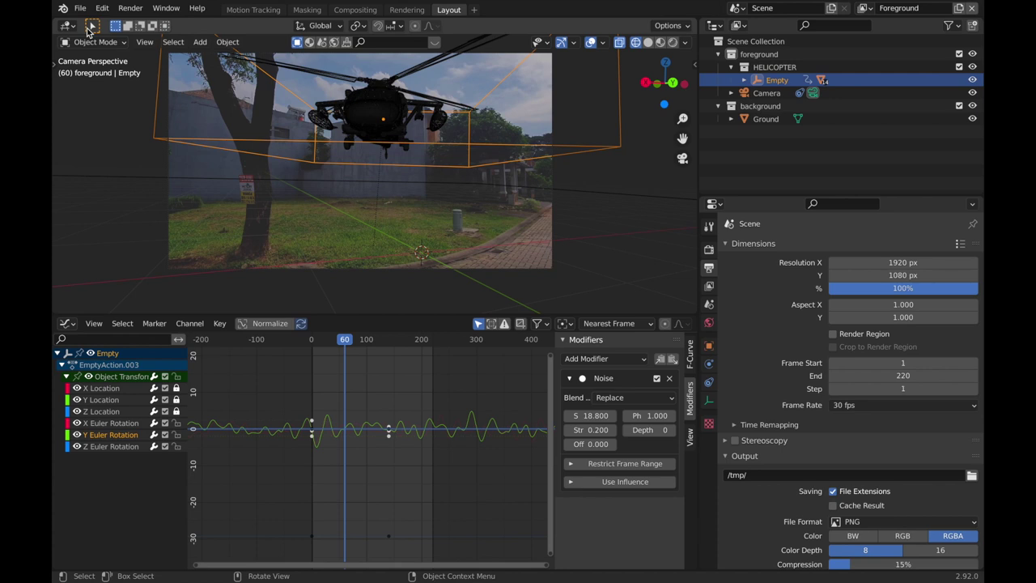
scroll(86, 203, "up", 2)
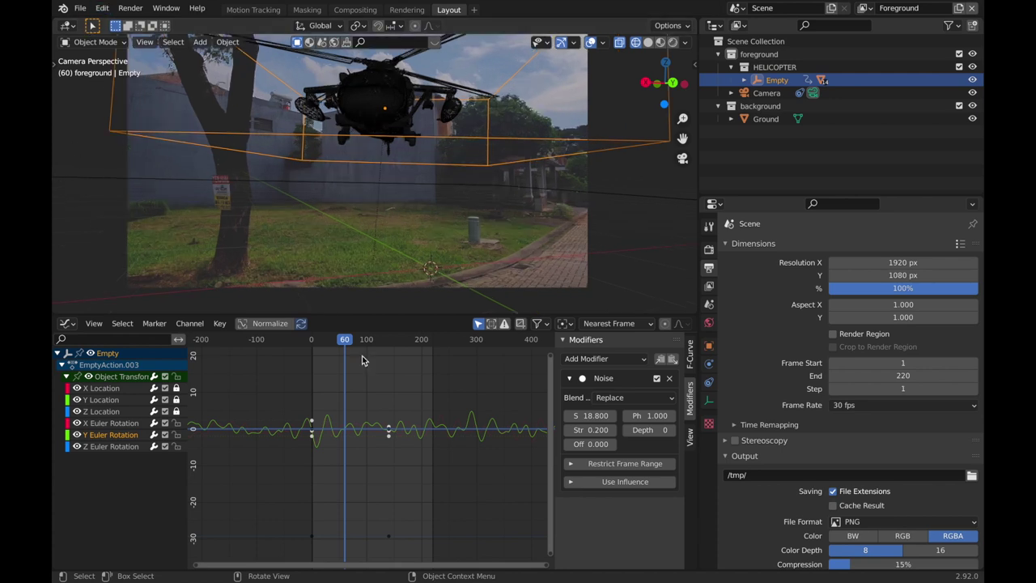
scroll(477, 478, "up", 4)
scroll(477, 478, "up", 3)
middle_click_drag(461, 406, 527, 443)
left_click_drag(590, 444, 421, 443)
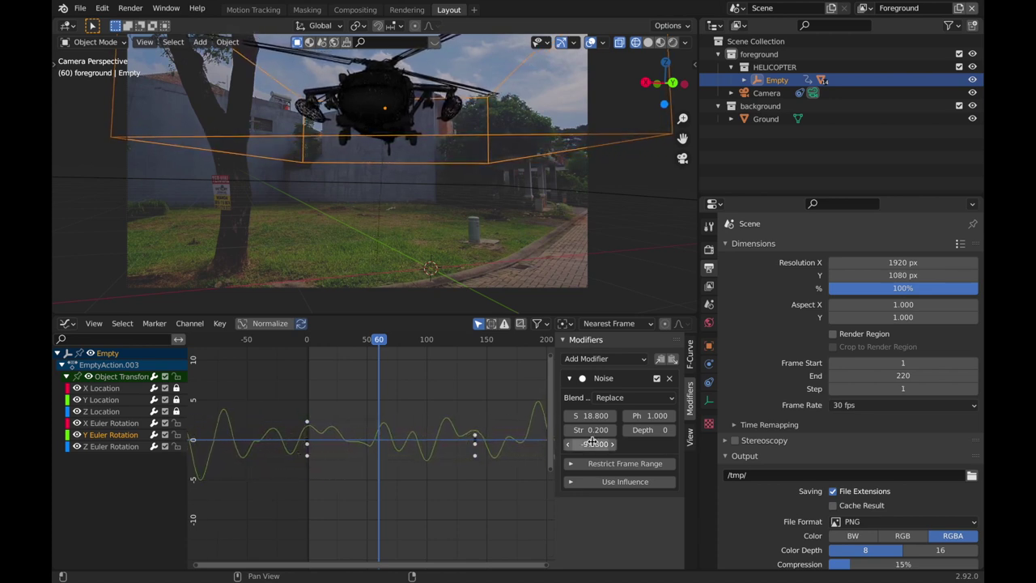
Set the X Euler Rotation noise offset to -74.2.
left_click(113, 422)
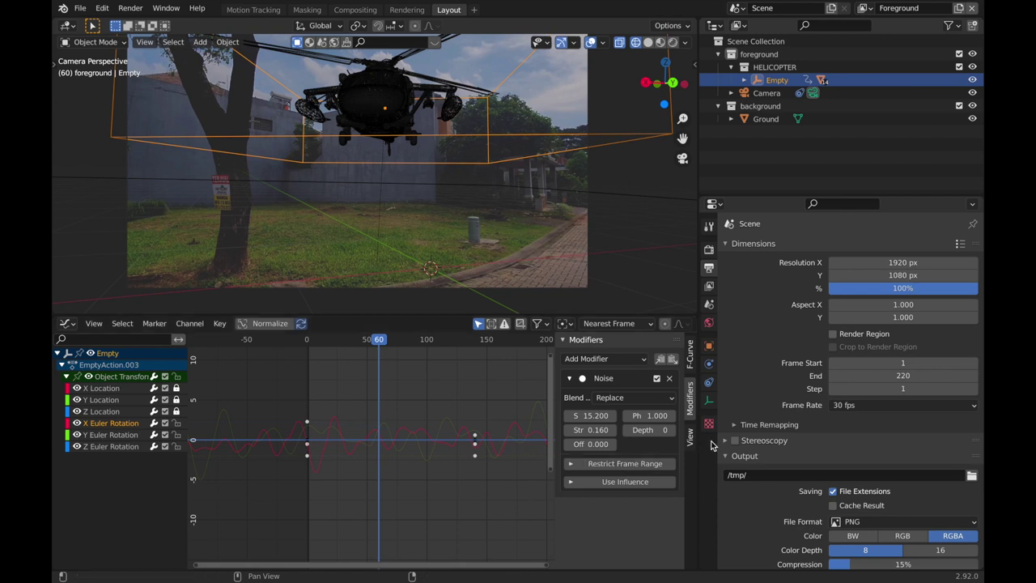
left_click_drag(599, 444, 429, 444)
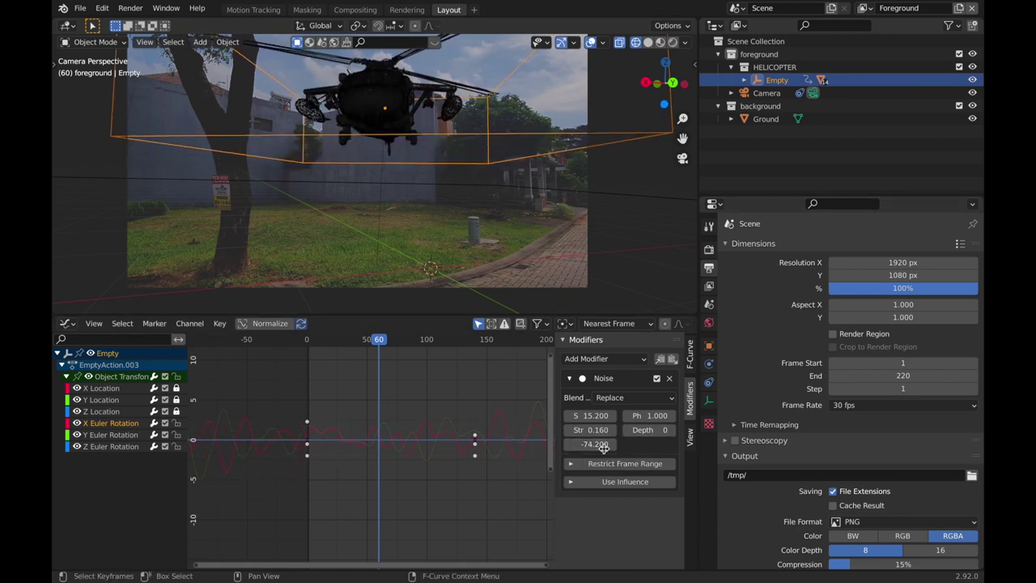
Add a Noise modifier to the Z Euler Rotation curve with strength 0.2 and scale 12.8.
left_click(133, 447)
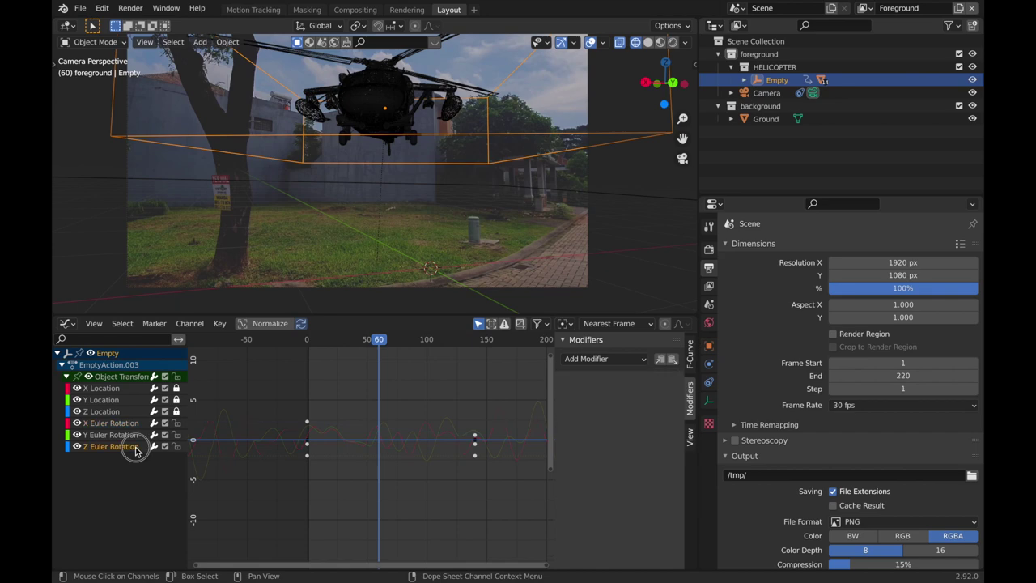
left_click(617, 358)
left_click(587, 429)
key("Home")
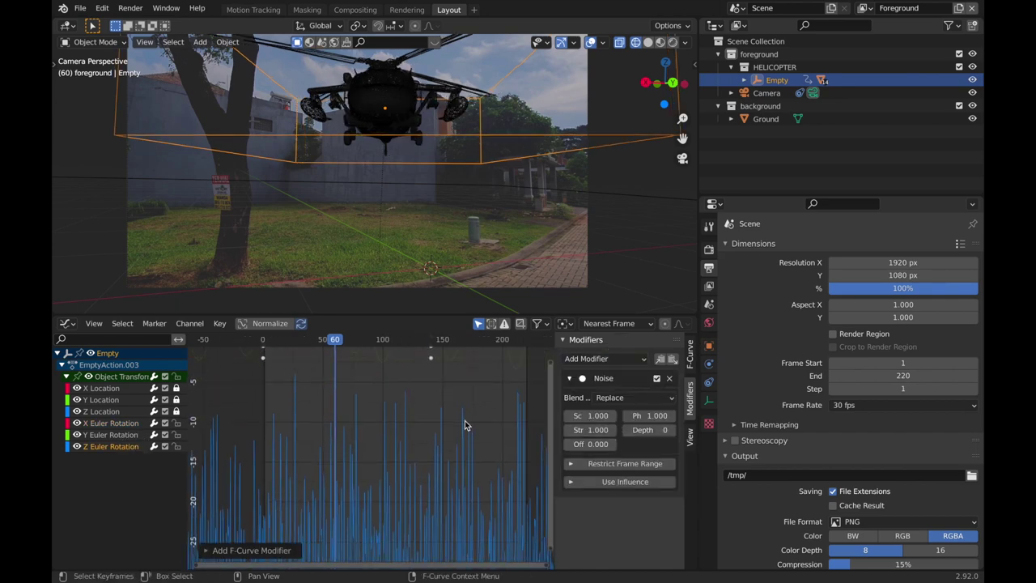
scroll(465, 425, "down", 5)
left_click_drag(604, 421, 573, 430)
middle_click_drag(311, 483, 385, 448)
scroll(405, 449, "up", 15)
left_click_drag(597, 416, 658, 416)
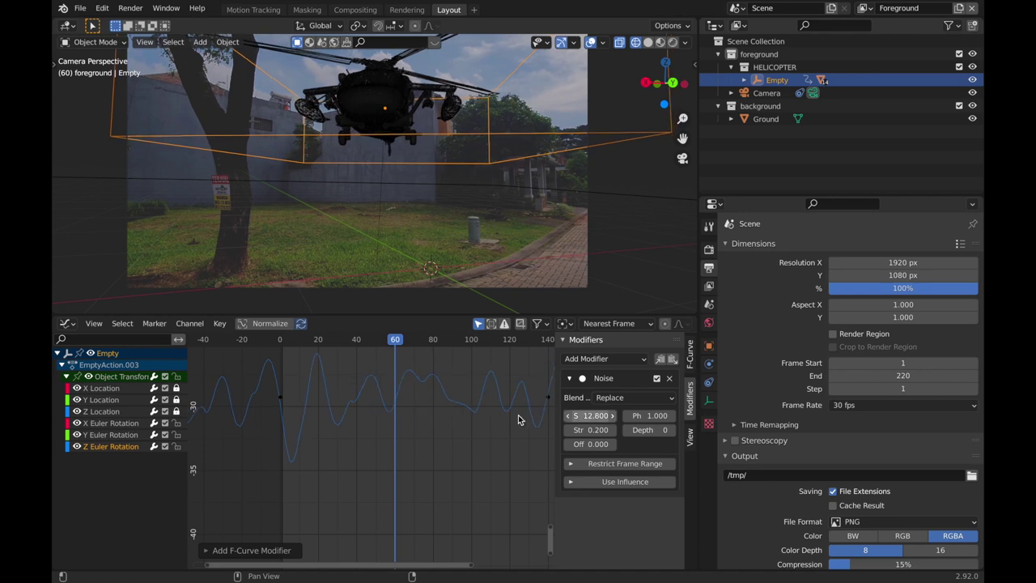
Set the Z Euler Rotation noise offset to -65.4 and its strength to 0.2.
middle_click_drag(370, 406, 354, 461)
left_click_drag(589, 443, 510, 444)
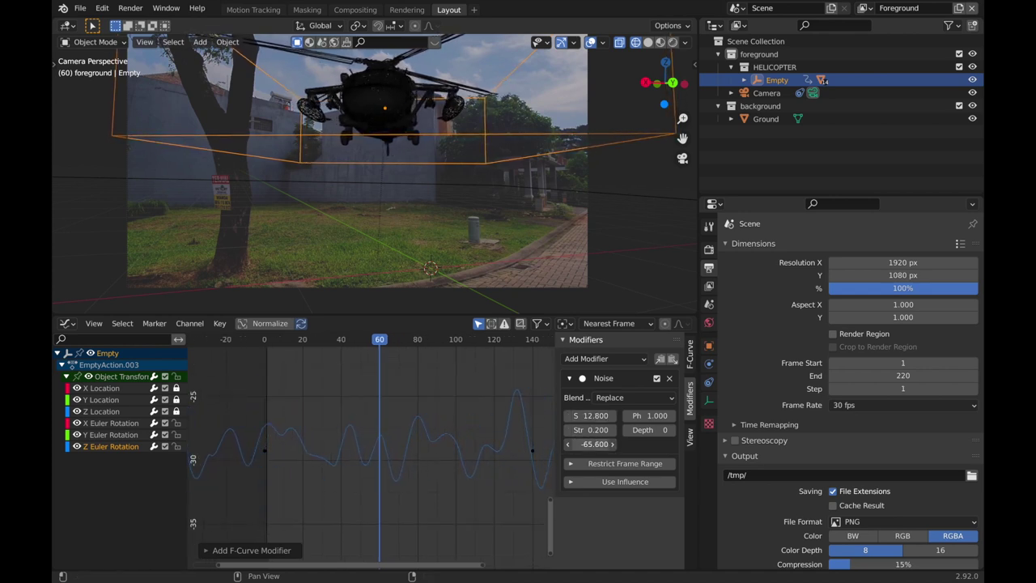
left_click_drag(611, 429, 582, 430)
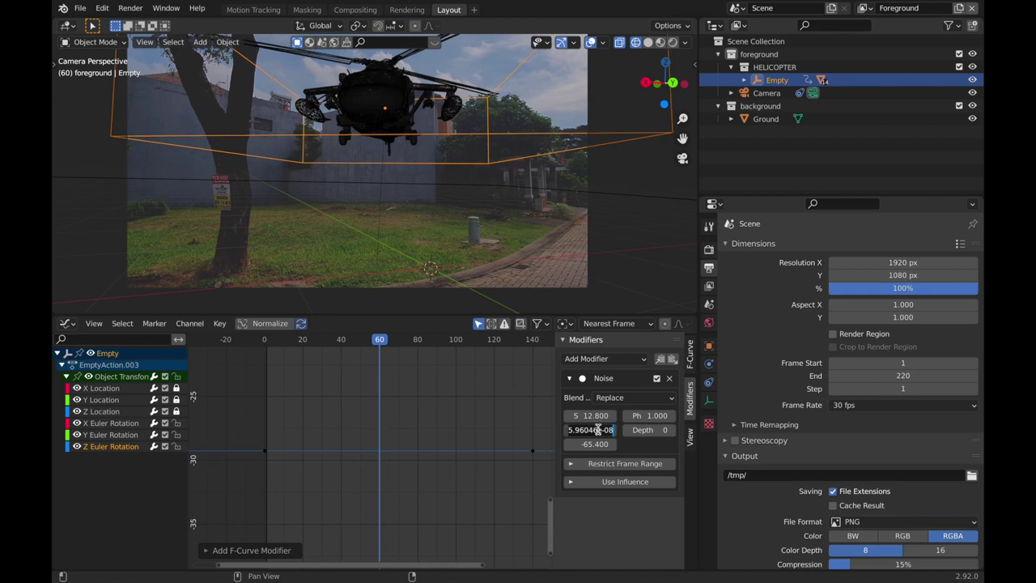
left_click(599, 430)
type("0.1")
key("Return")
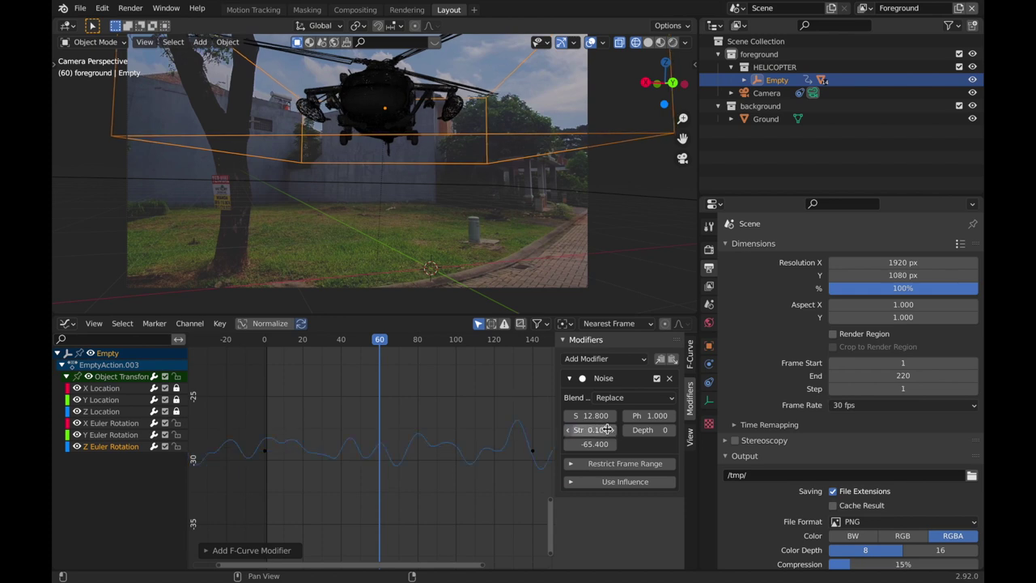
left_click(612, 430)
Play the helicopter animation from frame 0 to check the combined rotation noise.
scroll(424, 416, "down", 18)
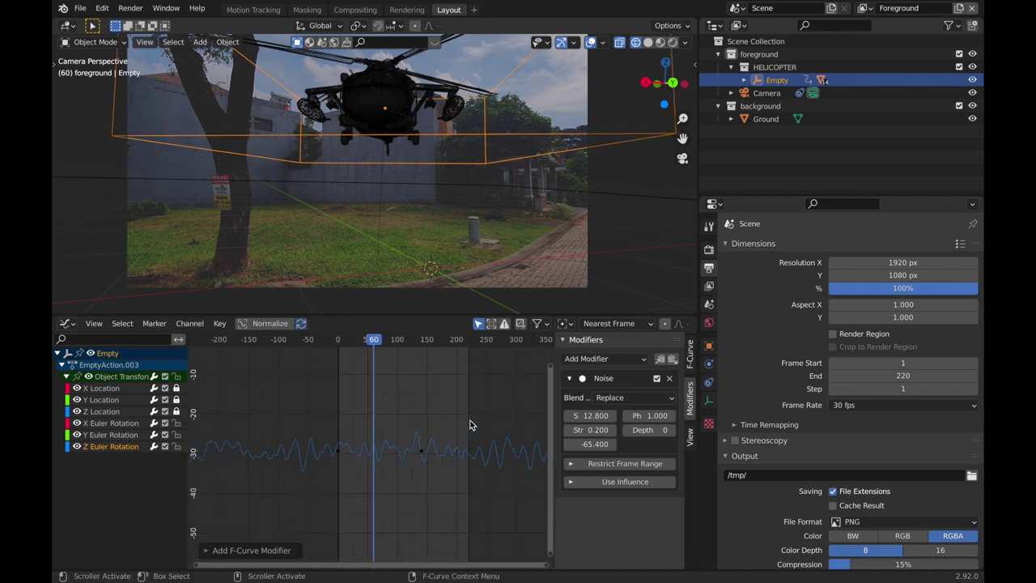
middle_click_drag(472, 423, 420, 424)
left_click_drag(315, 340, 250, 339)
key("space")
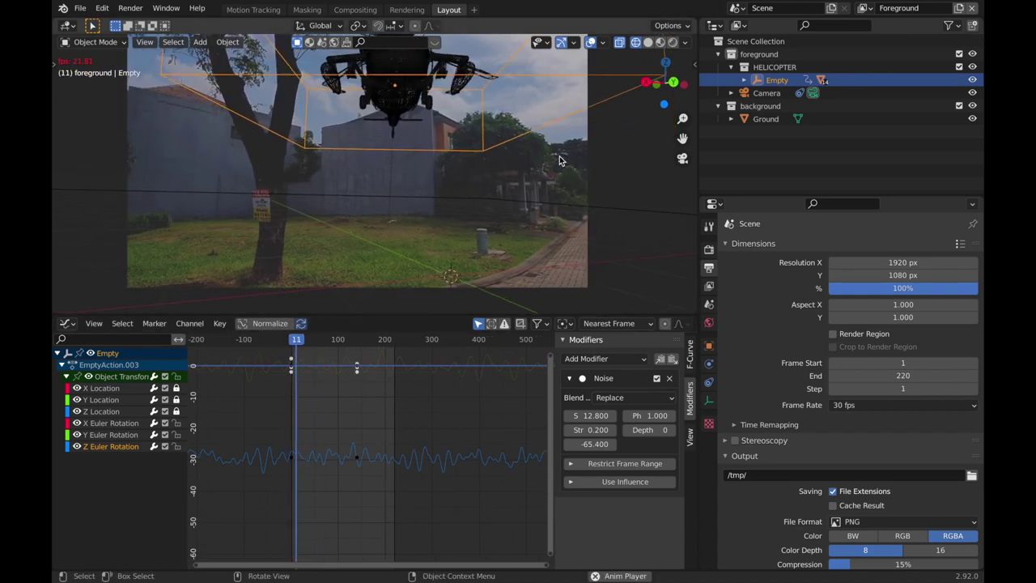
left_click(601, 194)
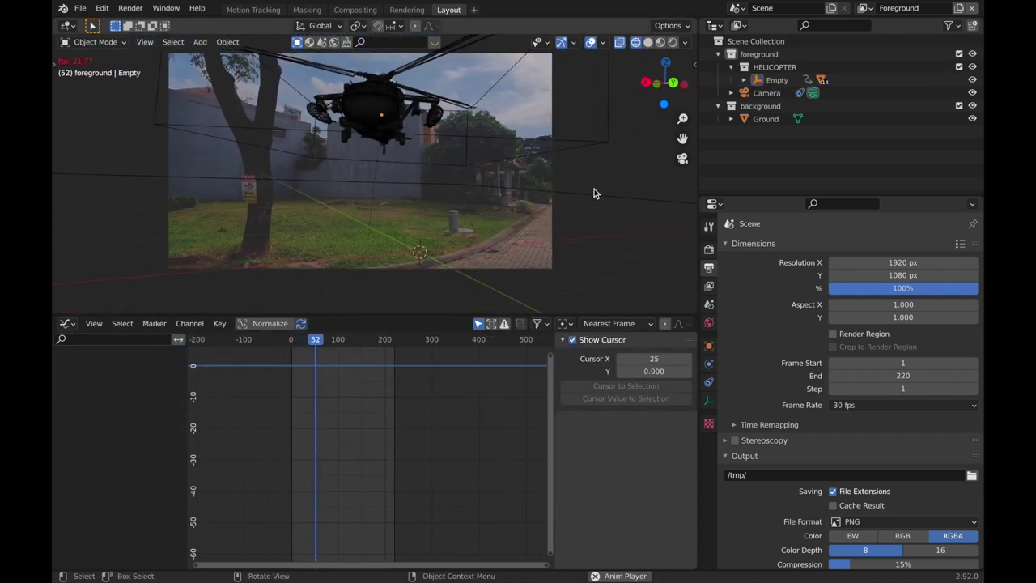
key("space")
Switch the viewport to solid shading and select the helicopter's main rotor.
left_click(481, 190)
middle_click_drag(482, 188, 369, 248)
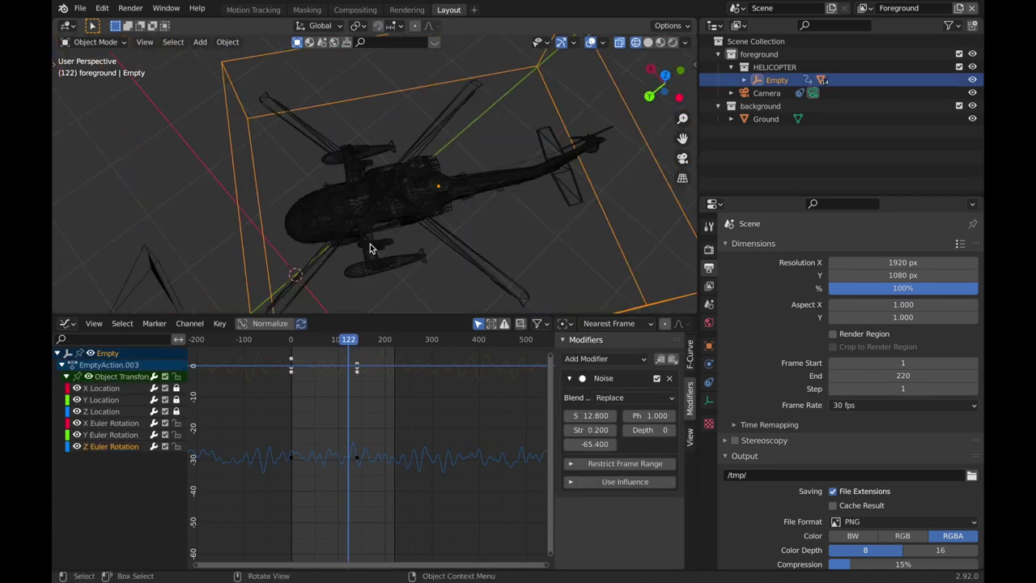
left_click(401, 191)
left_click(374, 189)
key("shift+z")
scroll(474, 212, "up", 4)
middle_click_drag(474, 211, 461, 175)
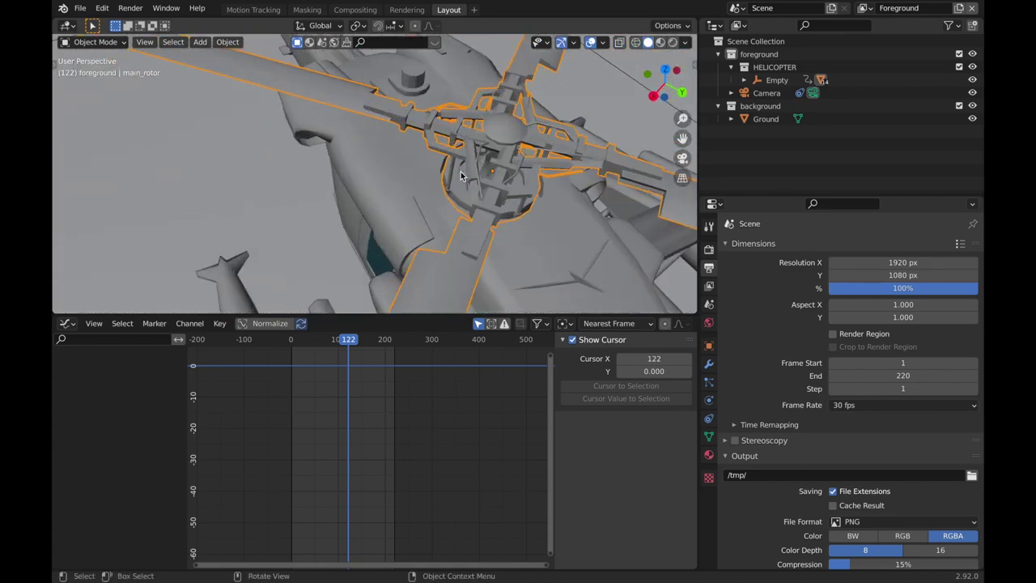
middle_click_drag(539, 146, 478, 214)
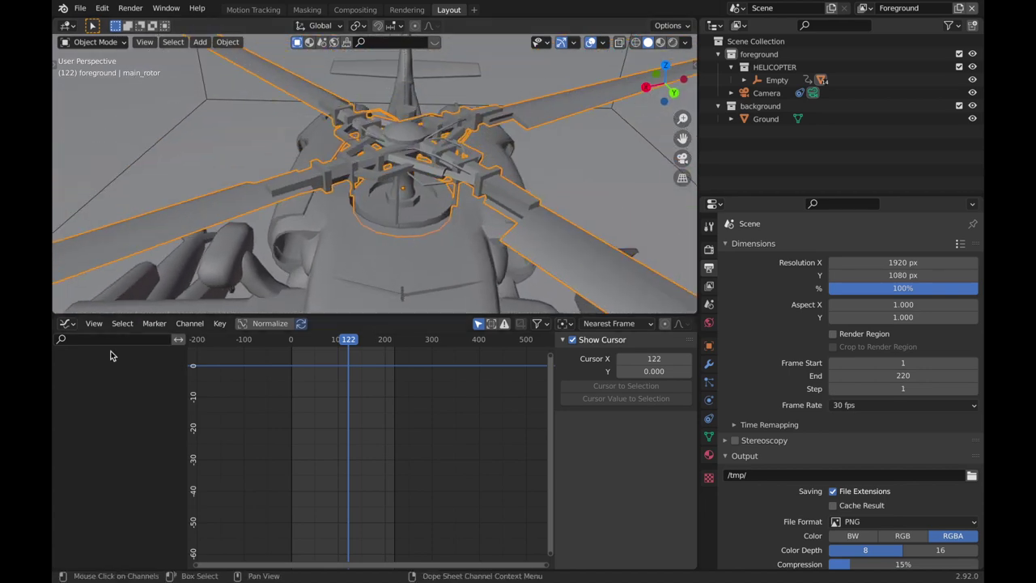
Replace the Graph Editor with the Timeline and go to frame 0.
left_click(68, 323)
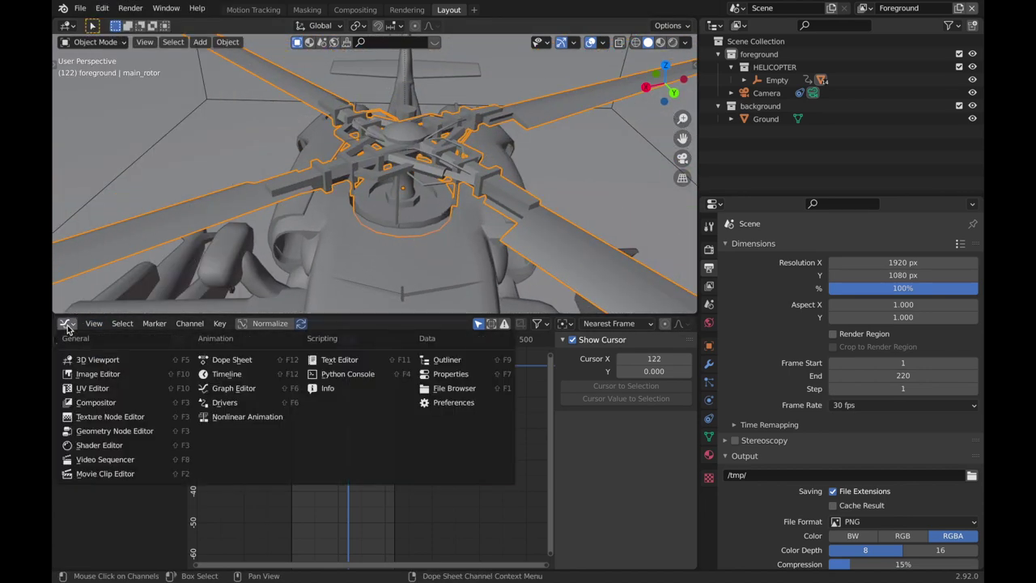
left_click(214, 376)
left_click_drag(337, 336, 229, 350)
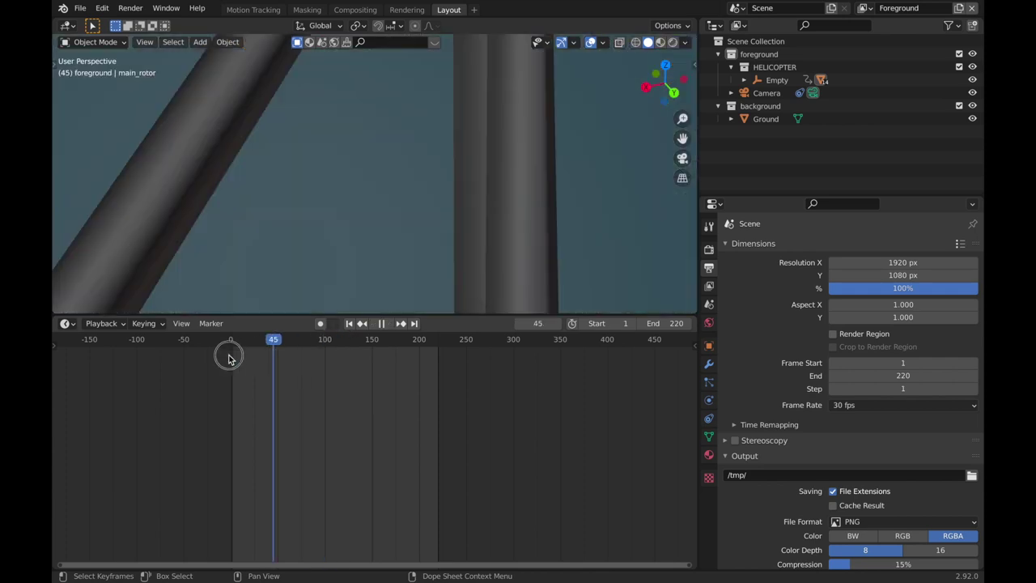
scroll(617, 195, "down", 6)
middle_click_drag(617, 226, 566, 219)
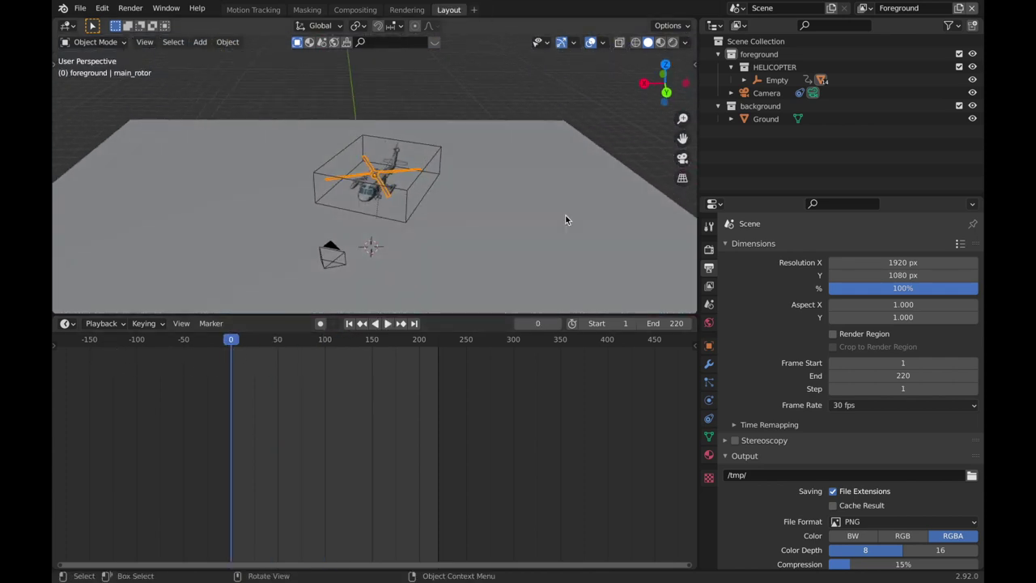
Show the object's transform values and enlarge the 3D viewport.
key("n")
left_click_drag(532, 316, 566, 394)
left_click_drag(701, 347, 743, 347)
Set the main rotor's Z rotation to 0° and keyframe its rotation at frame 0.
scroll(472, 318, "up", 5)
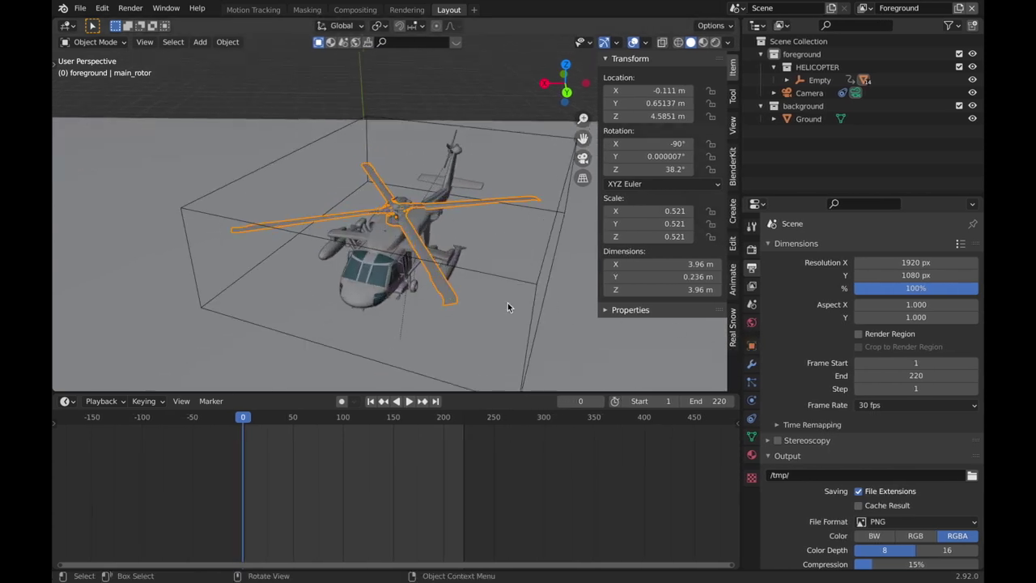
middle_click_drag(473, 318, 368, 293)
scroll(389, 309, "up", 4)
middle_click_drag(455, 305, 518, 283)
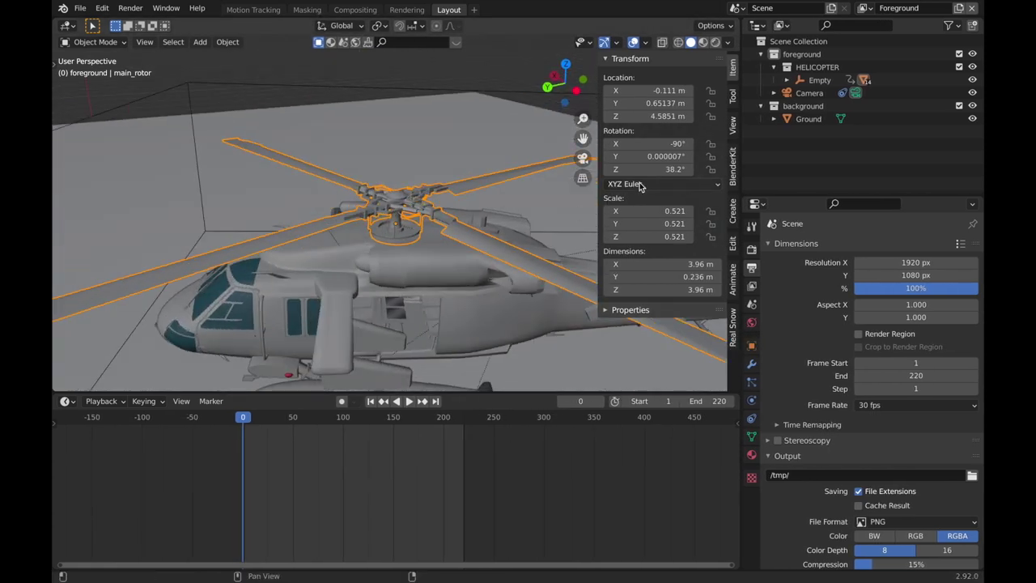
type("0")
key("Return")
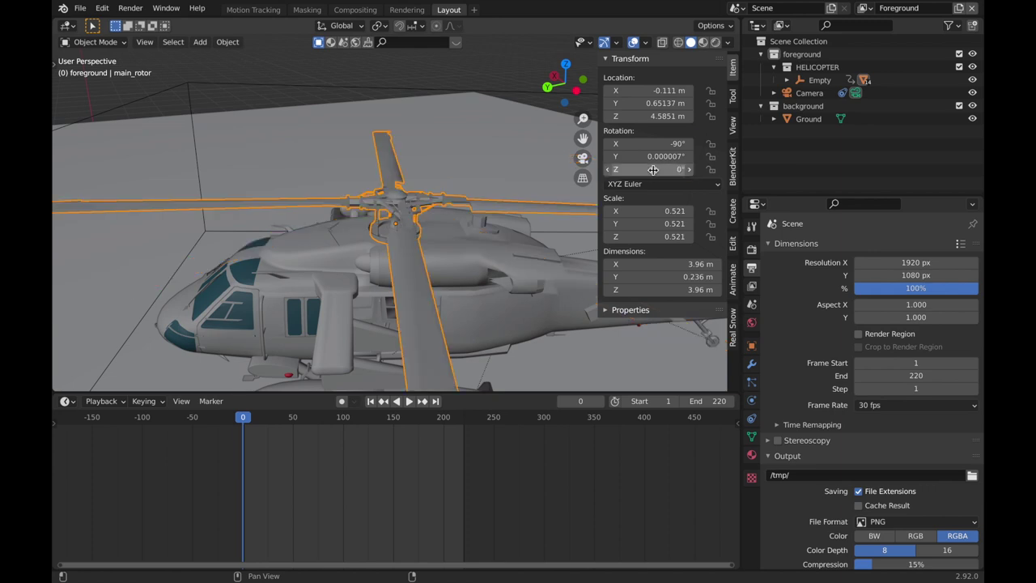
key("i")
scroll(588, 168, "down", 5)
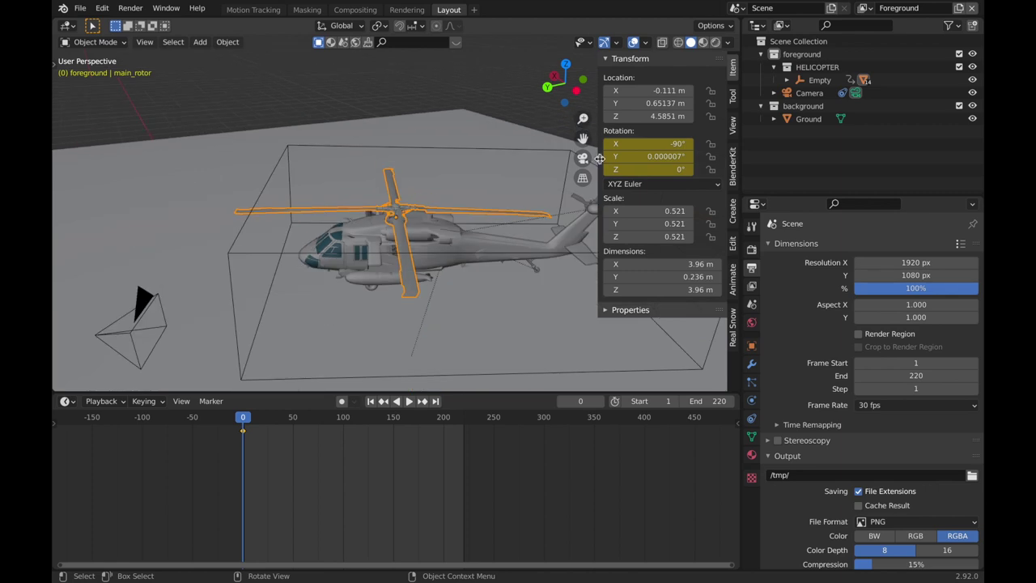
Look through the camera, set the animation's end frame to 142 and play its closing section.
left_click(583, 157)
left_click_drag(256, 423, 401, 442)
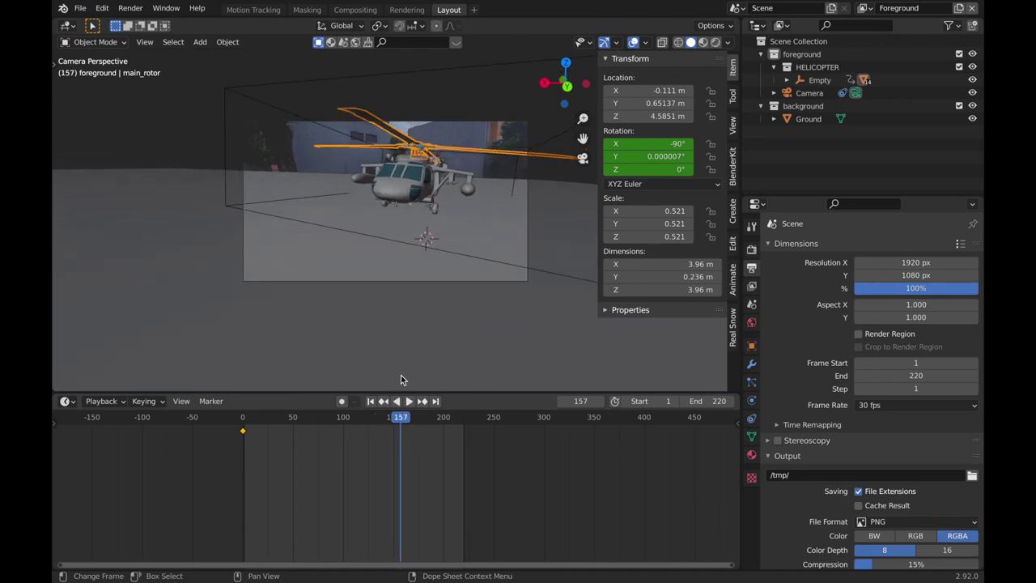
left_click_drag(708, 400, 649, 400)
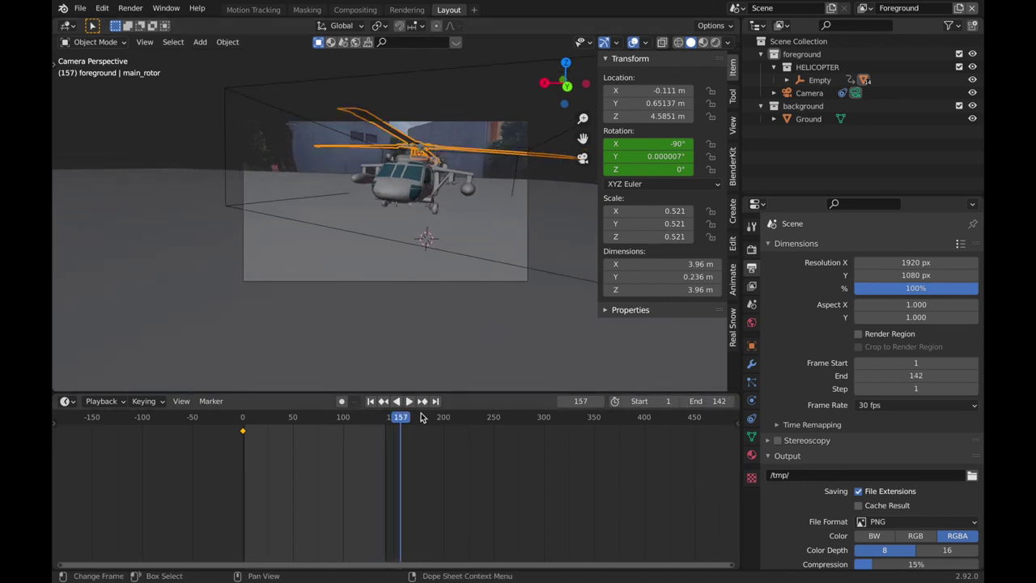
left_click(340, 428)
key("space")
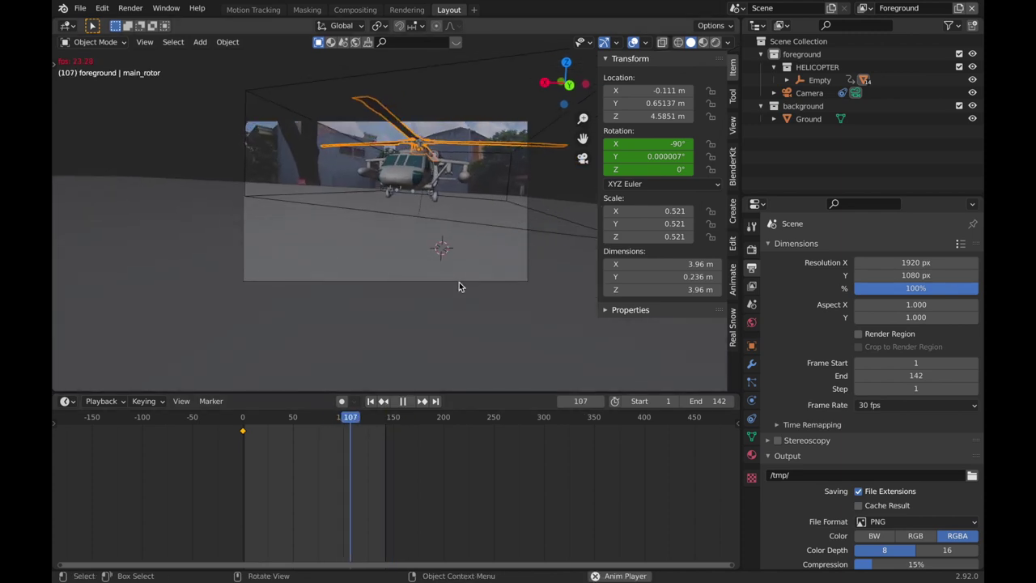
key("space")
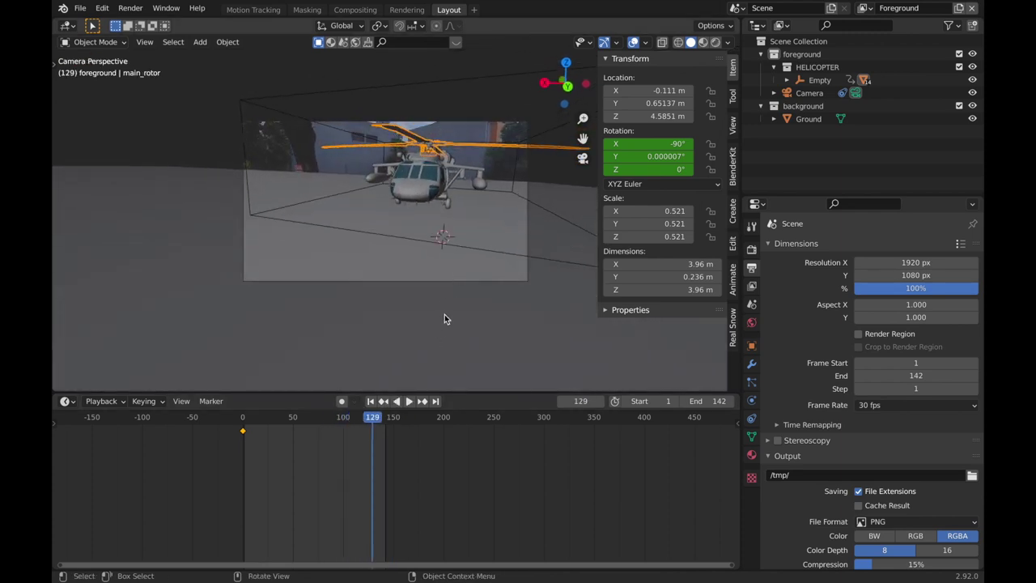
Step forward to frame 159, set the animation's end frame to 126 and replay its closing section.
key("Right")
key("Right")
key("Right")
key("Right")
key("Right")
key("Right")
key("Right")
key("Right")
key("Right")
key("Right")
key("Right")
key("Right")
key("Right")
key("Right")
key("Right")
key("Right")
key("Right")
key("Right")
key("Right")
key("Right")
key("Right")
key("Right")
key("Right")
key("Right")
key("Right")
key("Right")
key("Right")
key("Right")
key("Right")
key("Right")
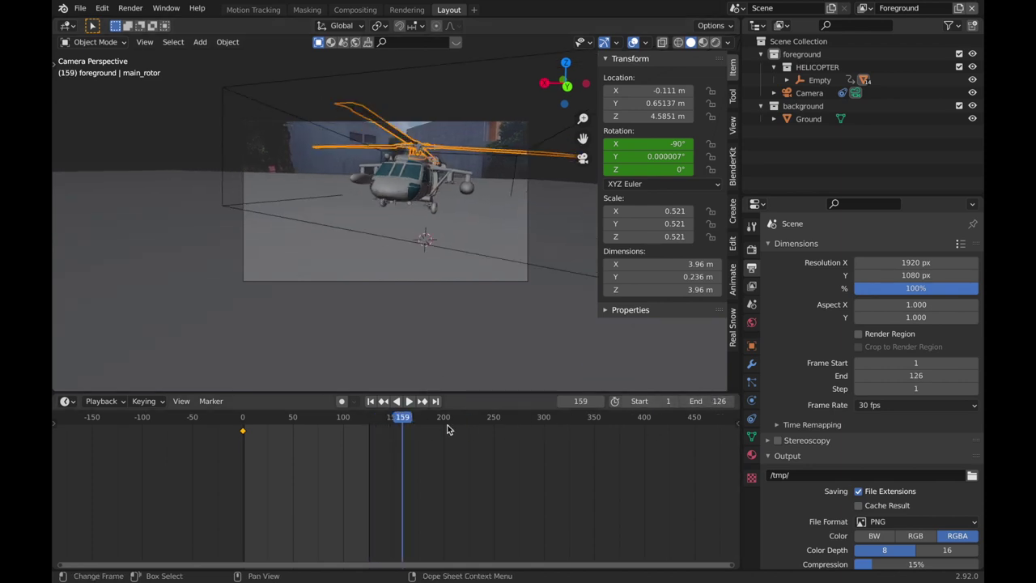
left_click(326, 434)
key("space")
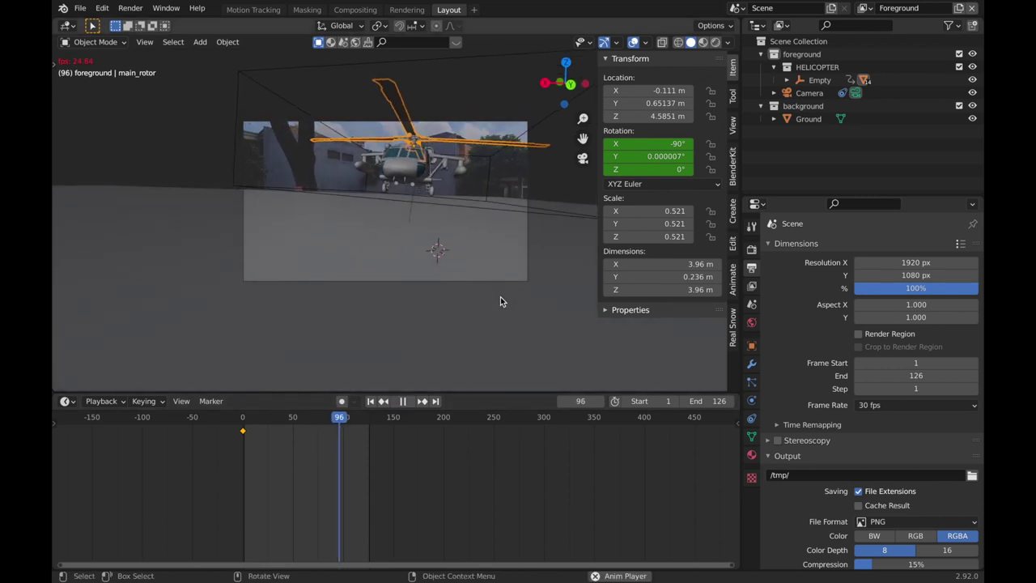
key("space")
Switch the viewport to rendered shading and inspect the helicopter at frame 118.
key("z")
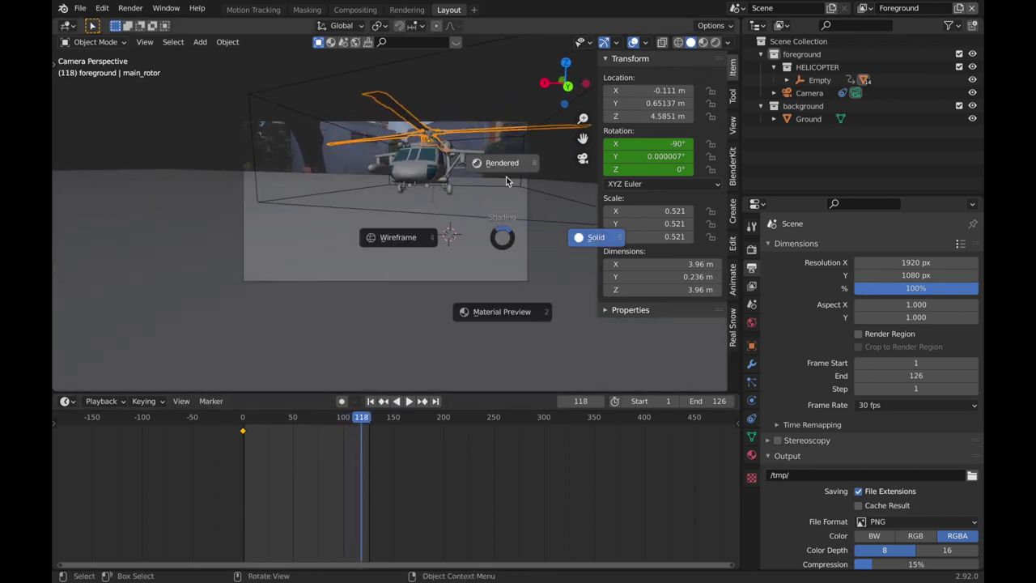
left_click(507, 212)
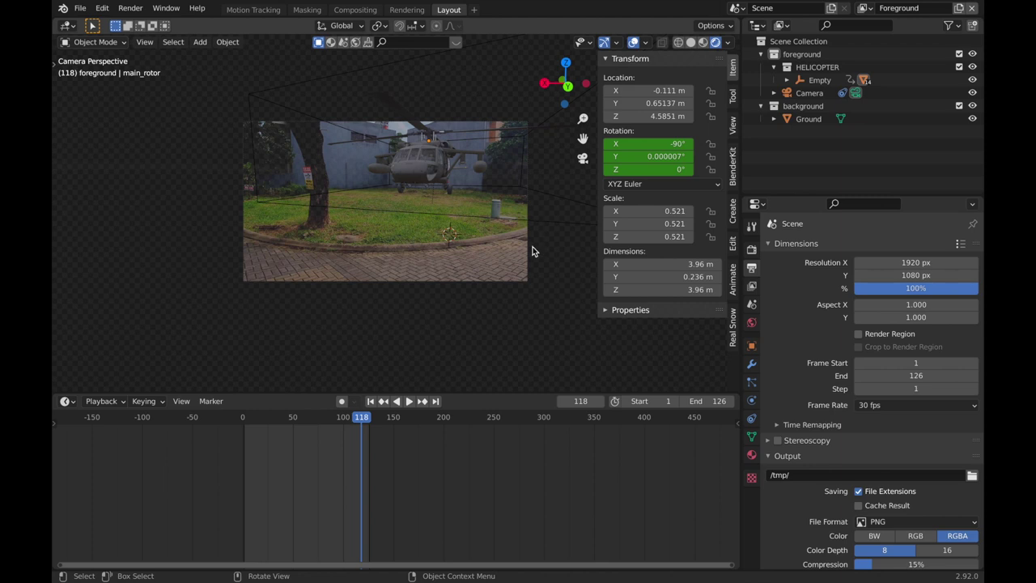
scroll(532, 245, "up", 4)
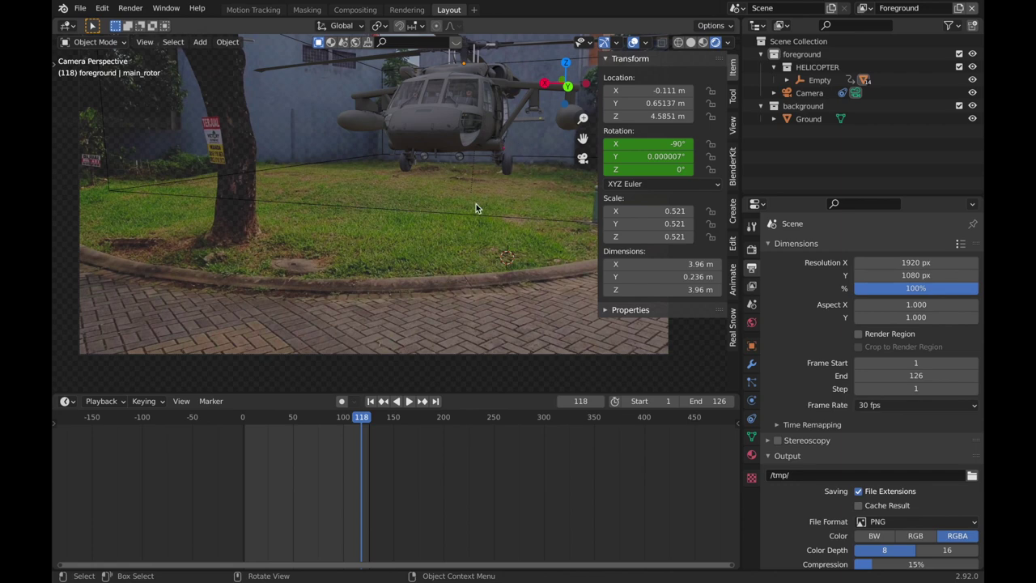
scroll(485, 193, "down", 4)
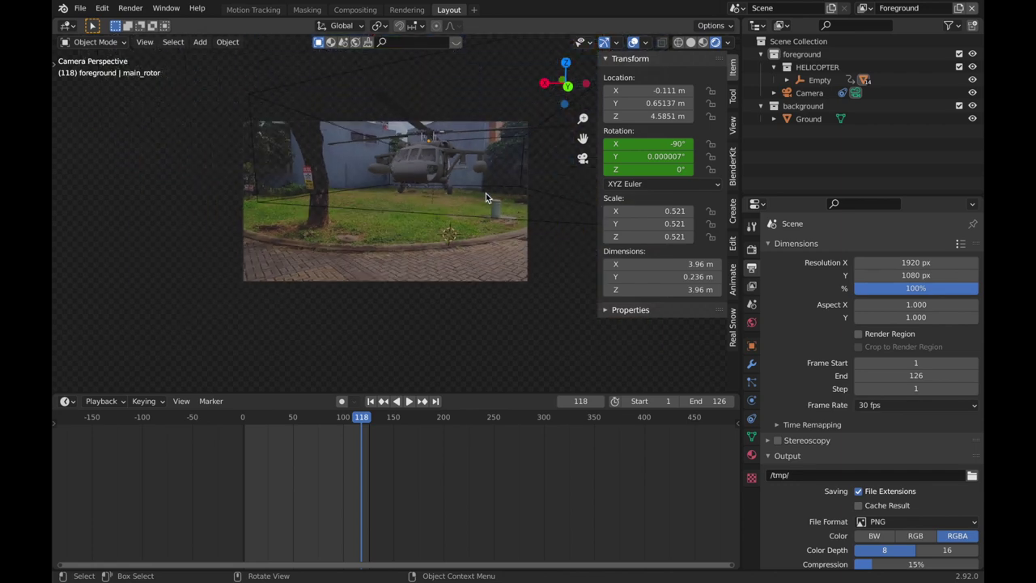
scroll(485, 196, "up", 4)
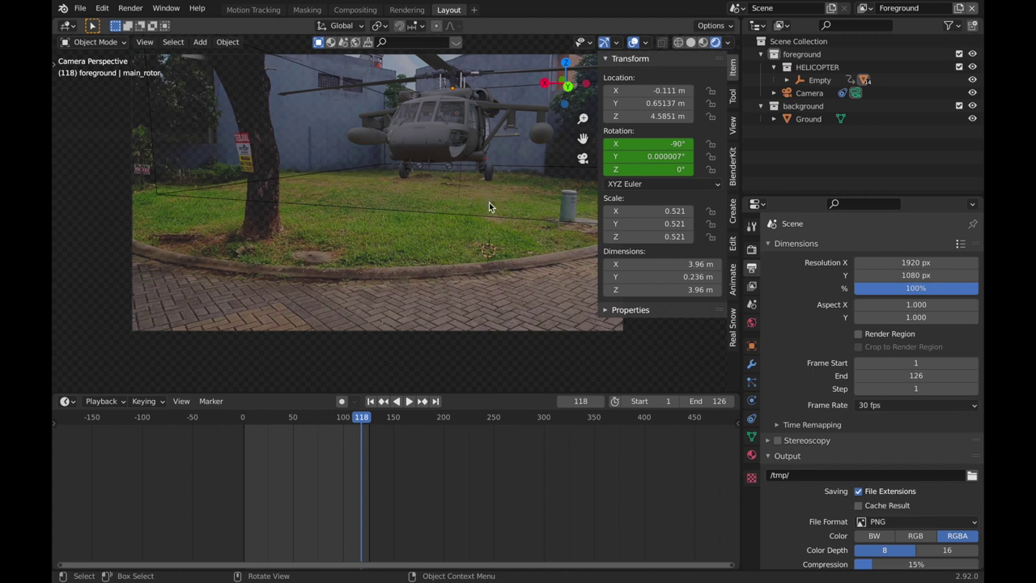
Select the helicopter's empty and play the rendered animation from frame 0.
left_click(532, 218)
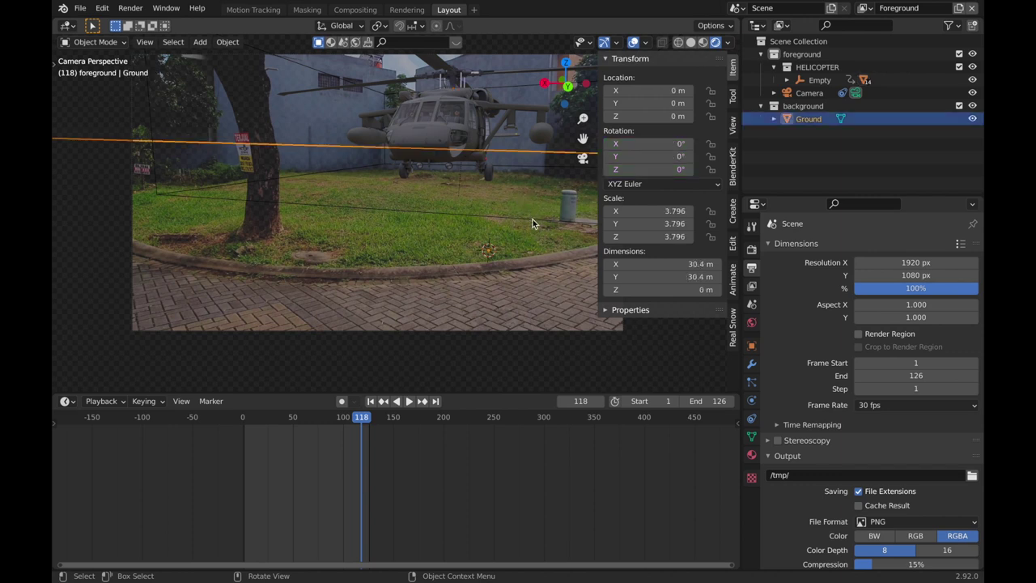
left_click(504, 150)
left_click_drag(364, 428, 217, 433)
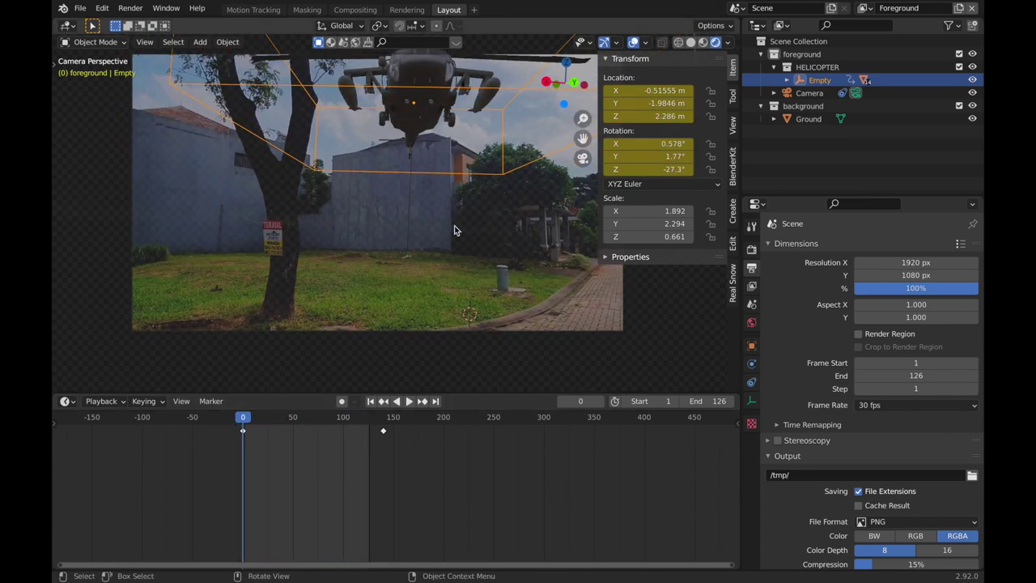
scroll(472, 215, "down", 1)
key("space")
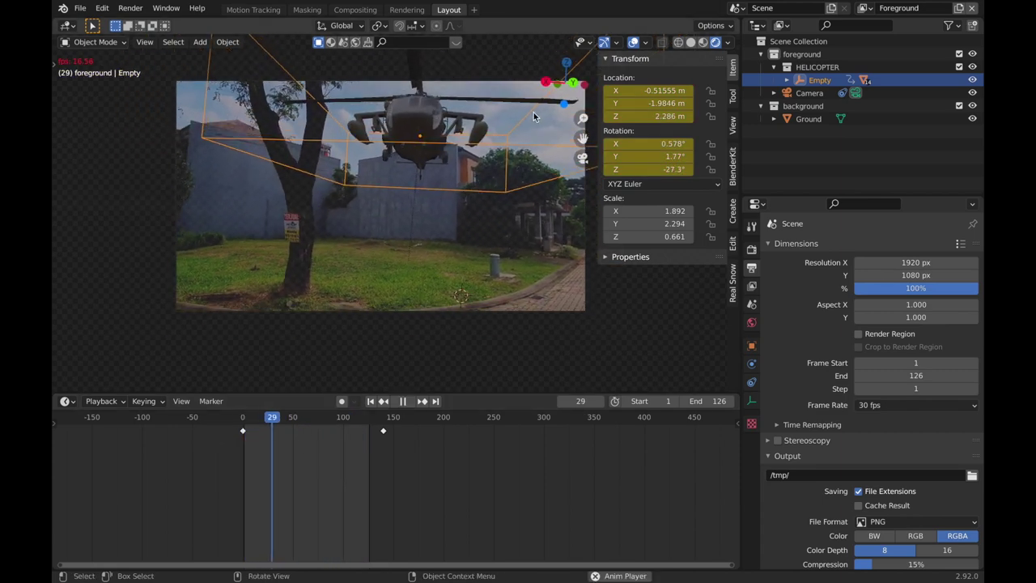
key("space")
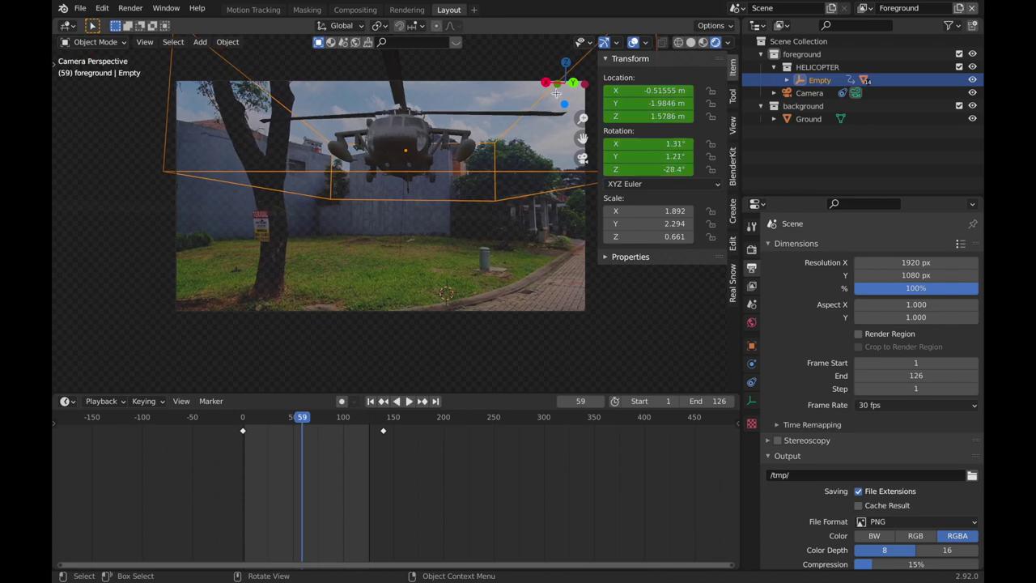
Return to frame 0 and apply the rotation and scale of the helicopter's empty.
left_click(573, 82)
middle_click_drag(518, 302, 503, 233, "shift")
scroll(504, 234, "up", 3)
scroll(409, 388, "up", 2)
left_click_drag(304, 419, 229, 451)
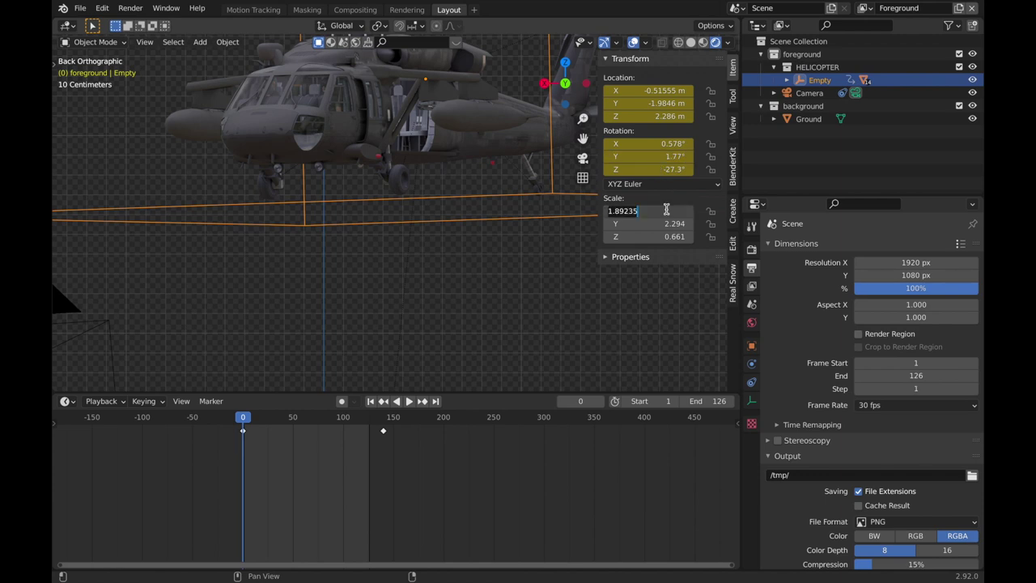
key("Escape")
key("ctrl+a")
left_click(447, 272)
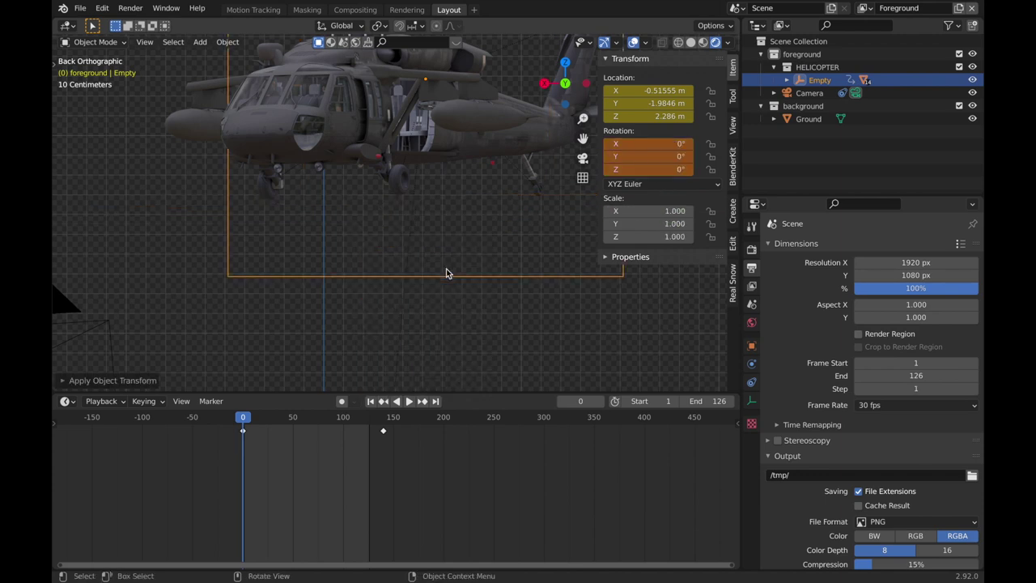
Set the empty's scale to 0.7 on X, Y and Z to shrink the helicopter.
scroll(453, 222, "down", 6)
middle_click_drag(453, 222, 404, 285)
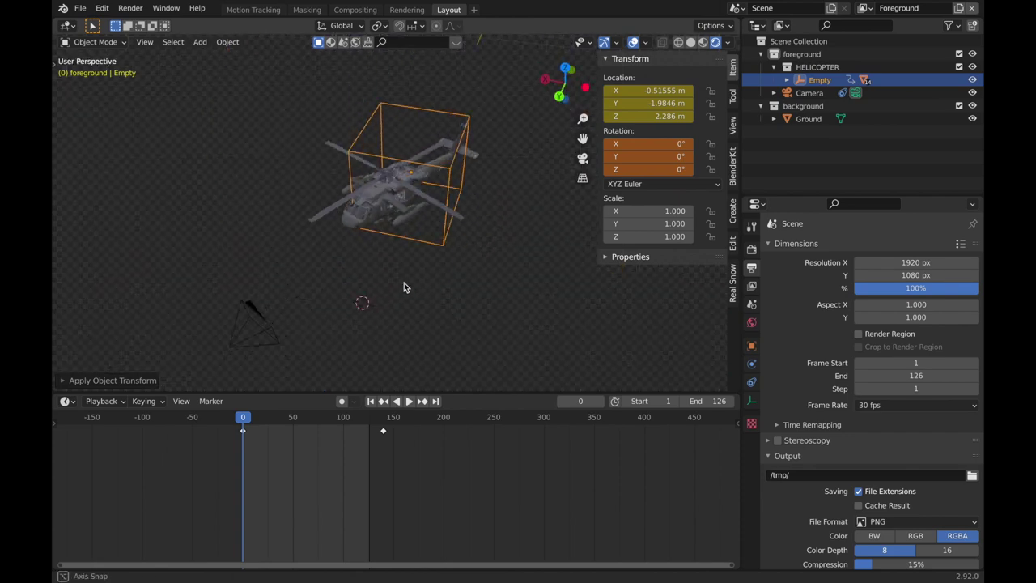
left_click(554, 95)
scroll(653, 202, "up", 3)
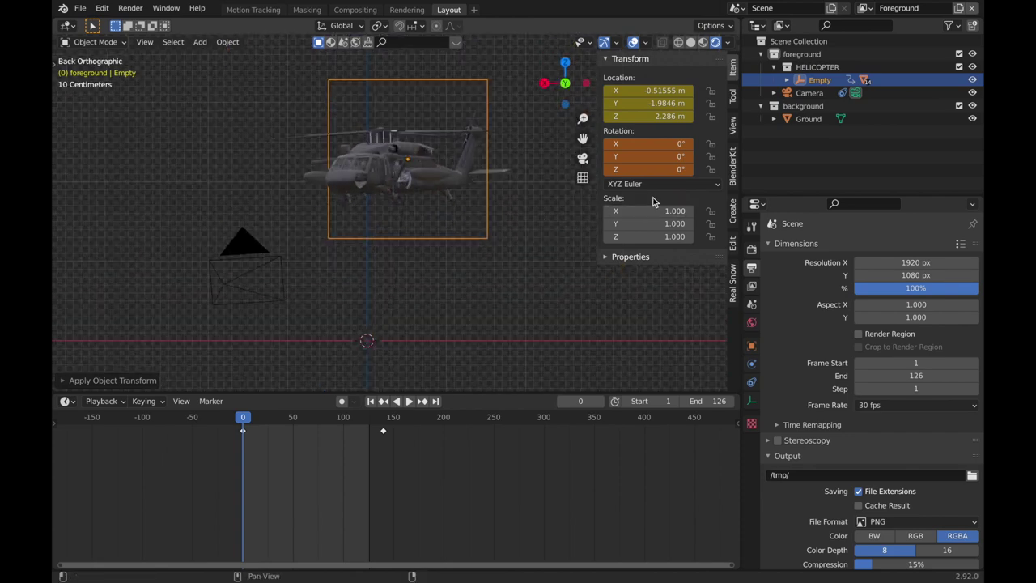
key("alt+a")
left_click(654, 211)
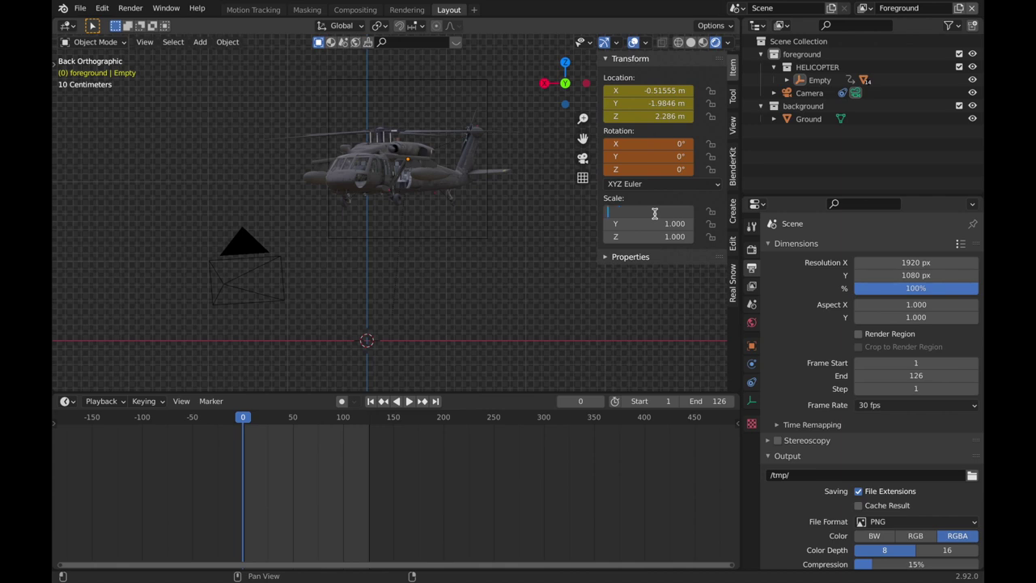
type("0.7")
key("Return")
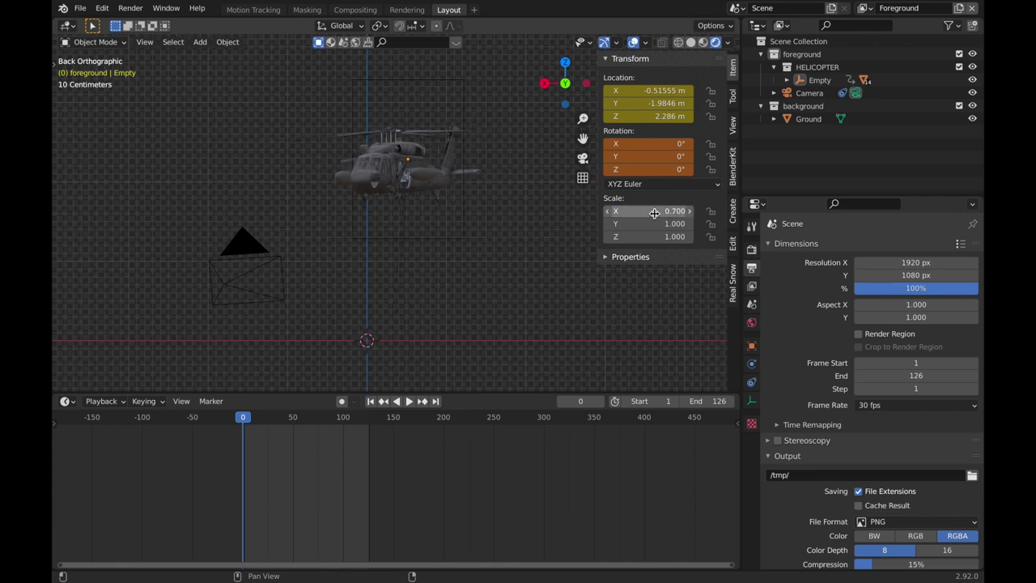
left_click(655, 222)
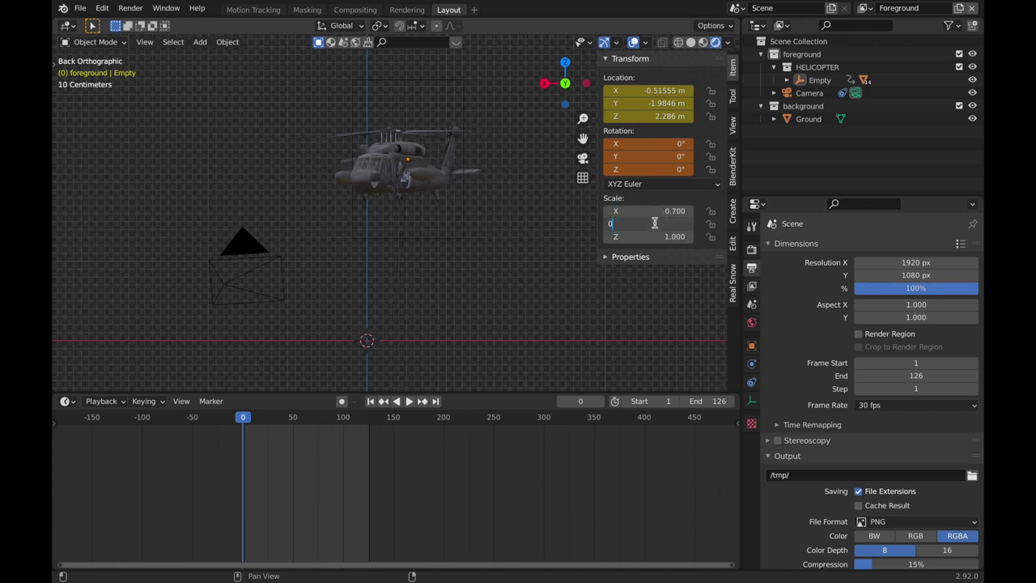
left_click(662, 237)
type("0")
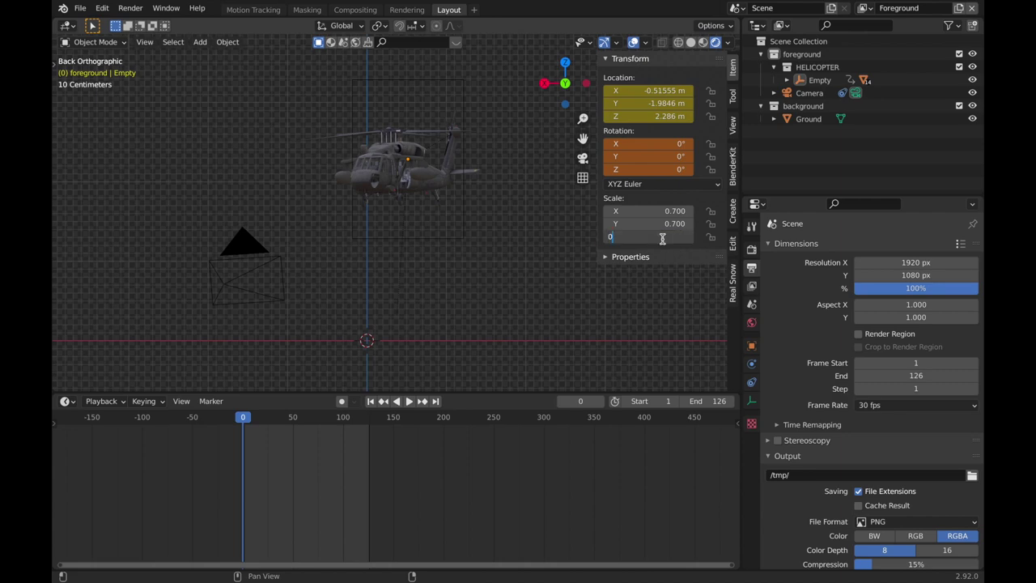
type(".7")
key("Return")
Look through the camera, play the animation to check the resized helicopter and reselect its empty.
left_click(582, 157)
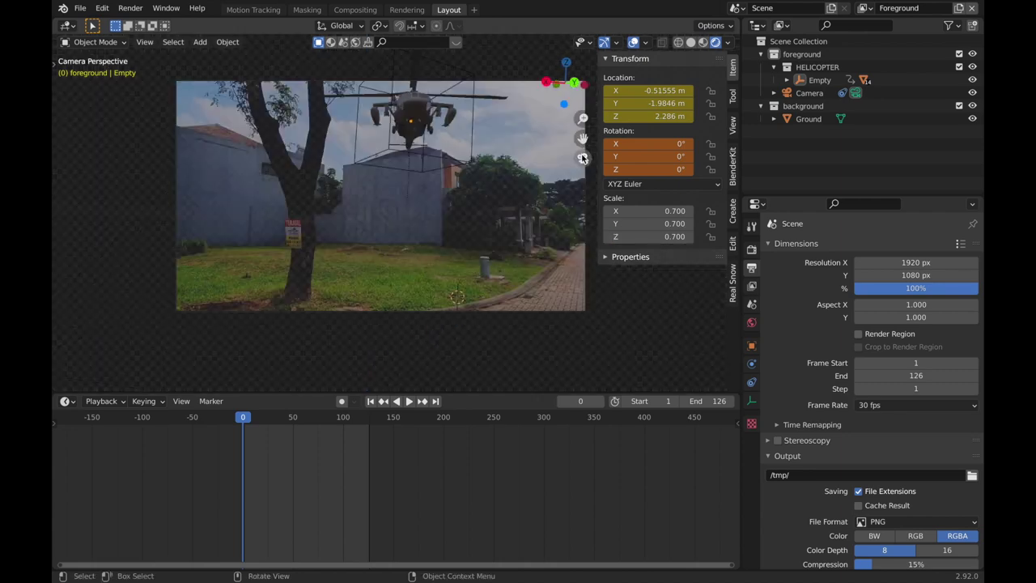
key("space")
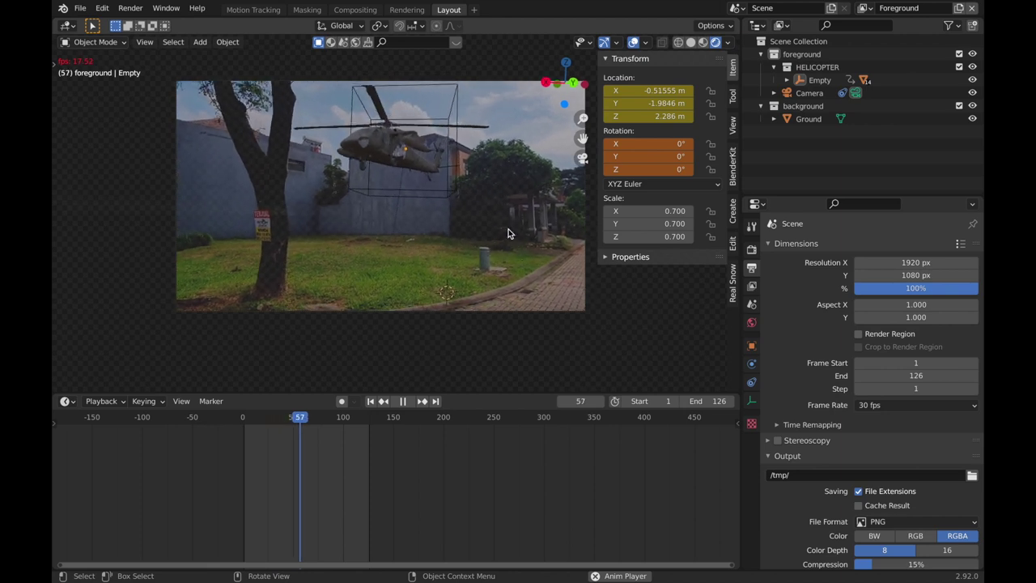
left_click(462, 183)
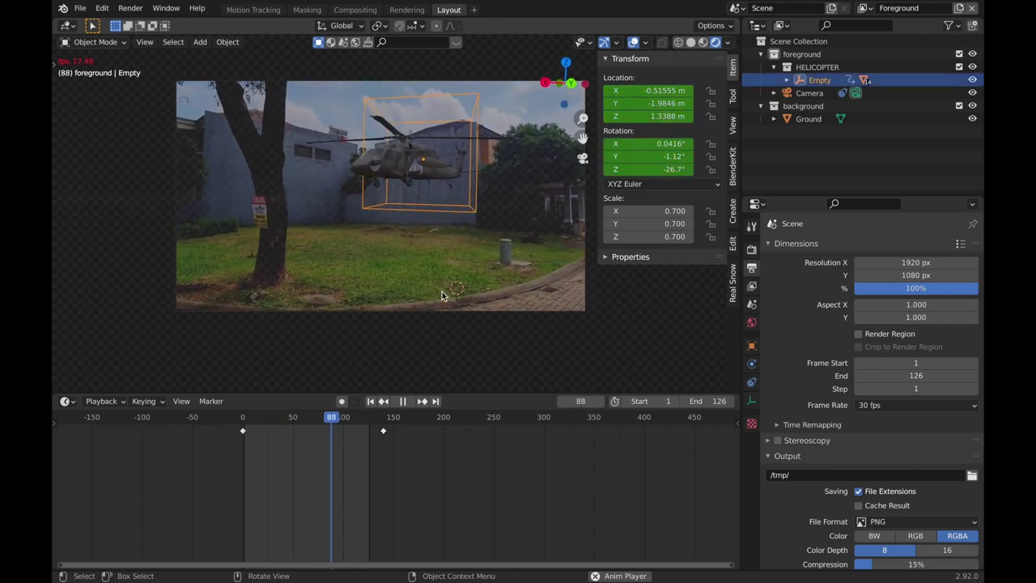
key("space")
Keyframe the empty's Z rotation at 2.48° on frame 0 and play the animation.
left_click_drag(348, 421, 227, 453)
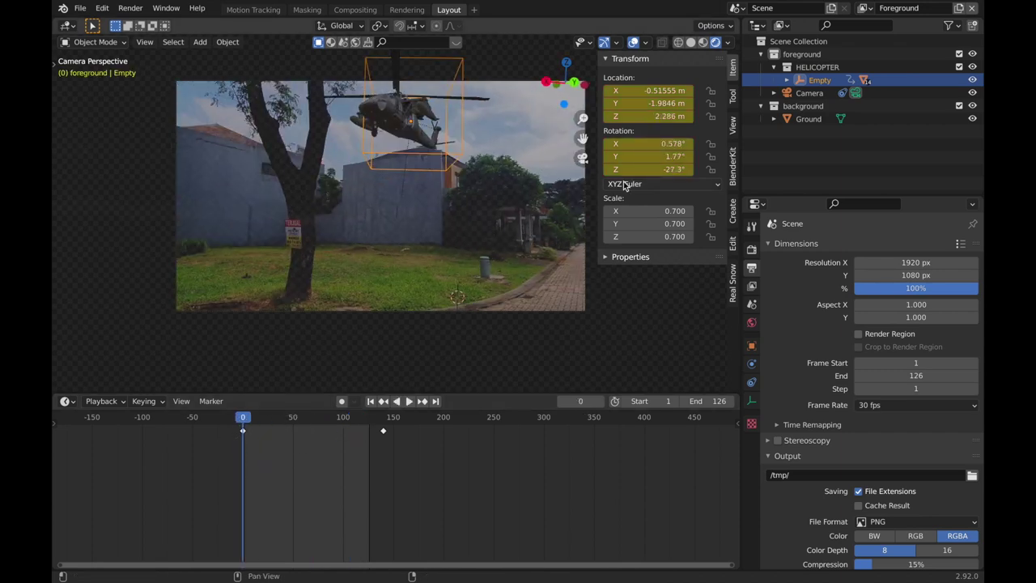
mouse_move(652, 169)
left_mouse_down()
mouse_move(688, 169)
mouse_move(671, 169)
left_mouse_up()
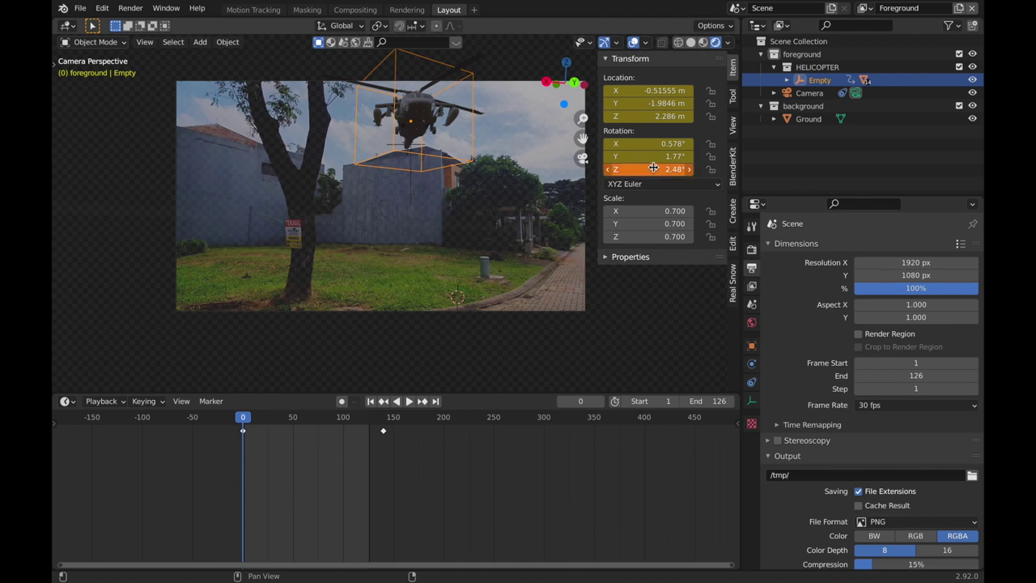
key("space")
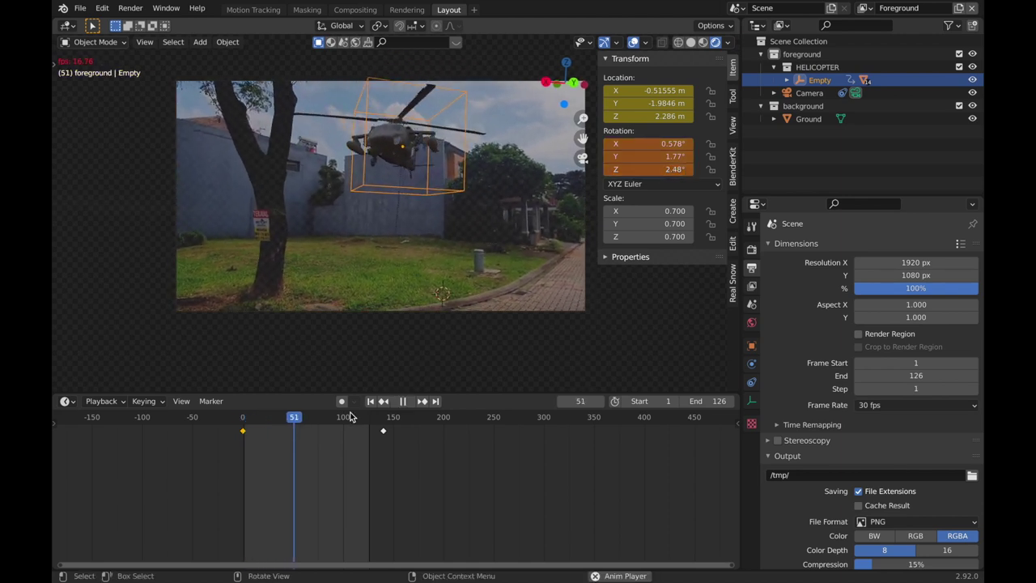
Try keyframing the empty's Z rotation at 7.31° on frame 142.
left_click_drag(350, 416, 385, 442)
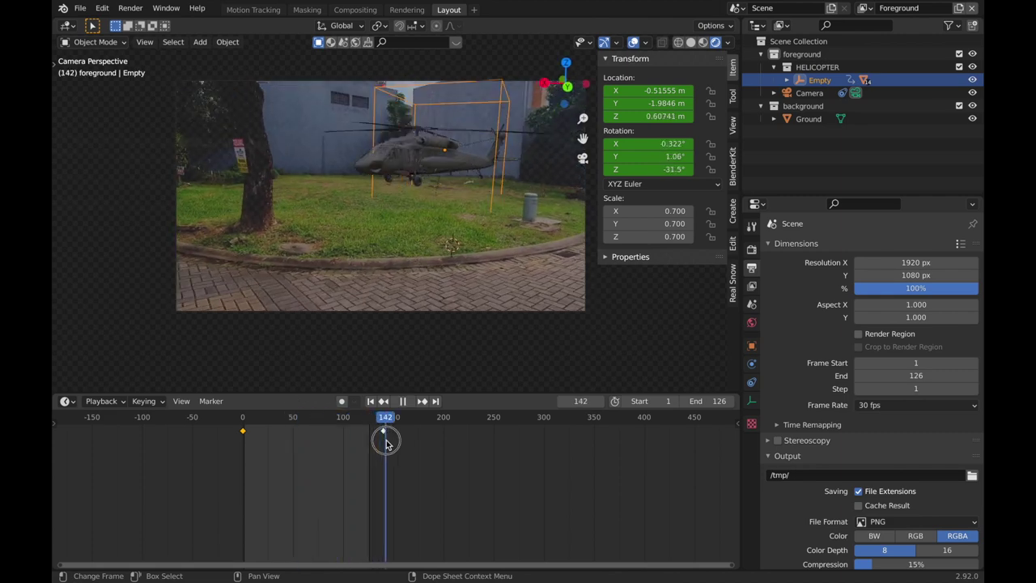
key("space")
mouse_move(647, 169)
left_mouse_down()
mouse_move(675, 169)
mouse_move(646, 165)
left_mouse_up()
scroll(354, 444, "up", 6)
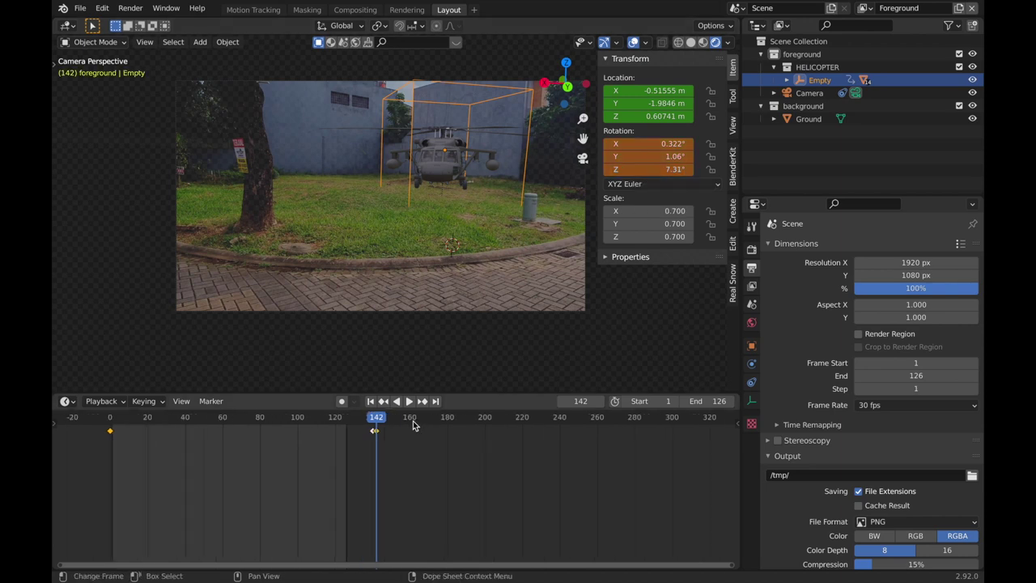
Delete the empty's keyframe at frame 142 and step back to frame 140.
key("x")
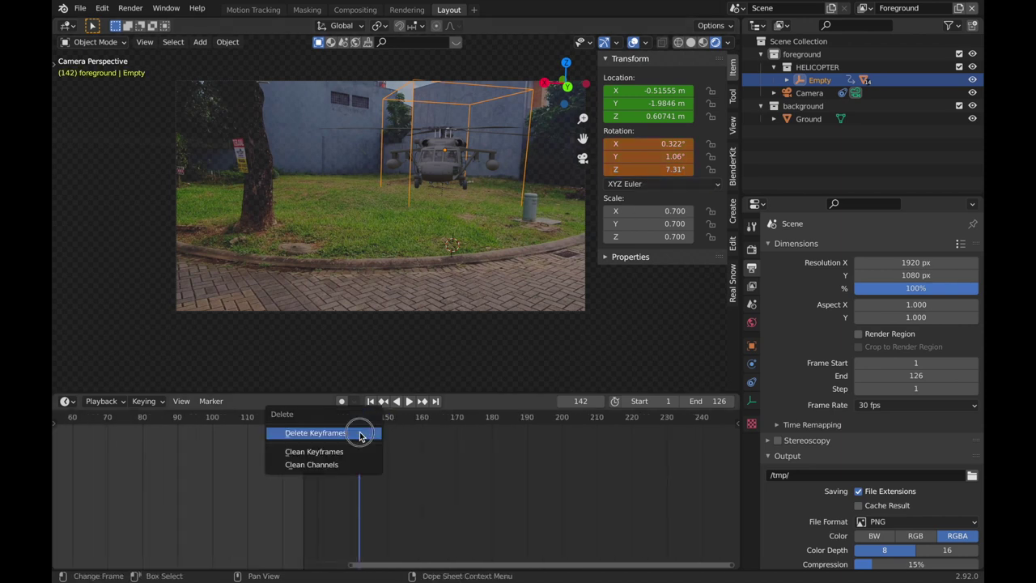
left_click(362, 432)
key("Left")
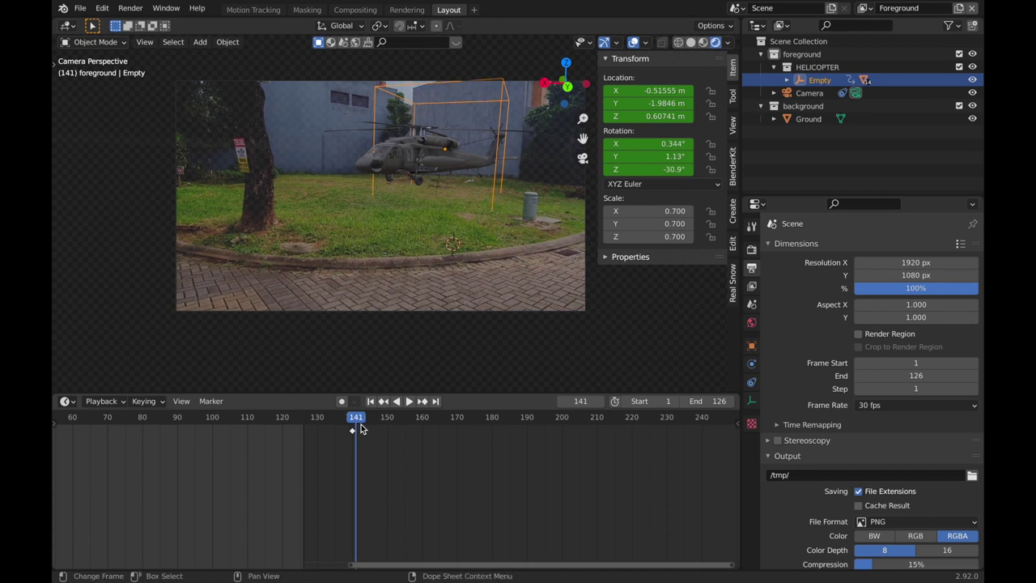
key("Left")
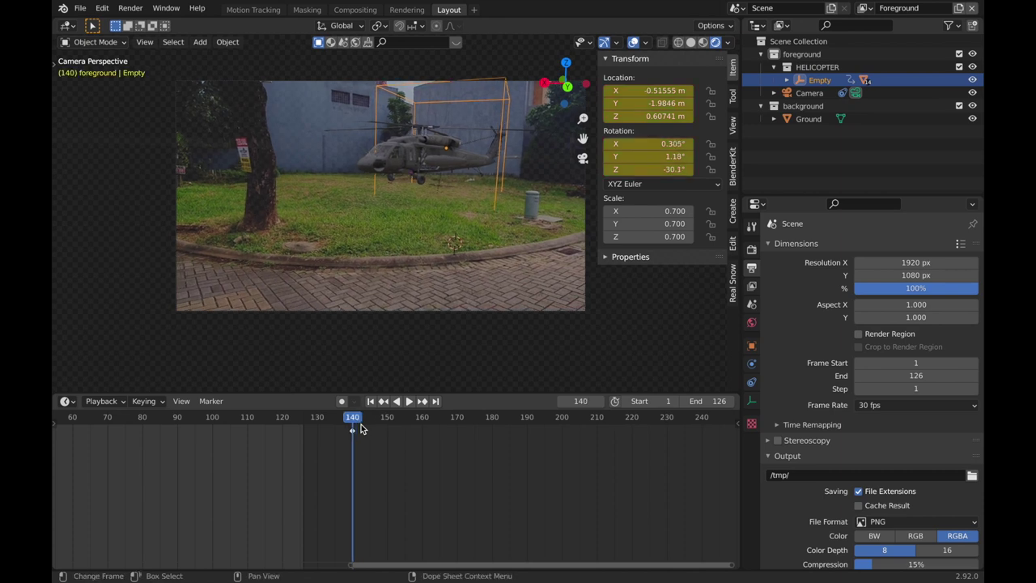
Play the animation through the camera to review the helicopter's turn and descent.
scroll(373, 428, "down", 4)
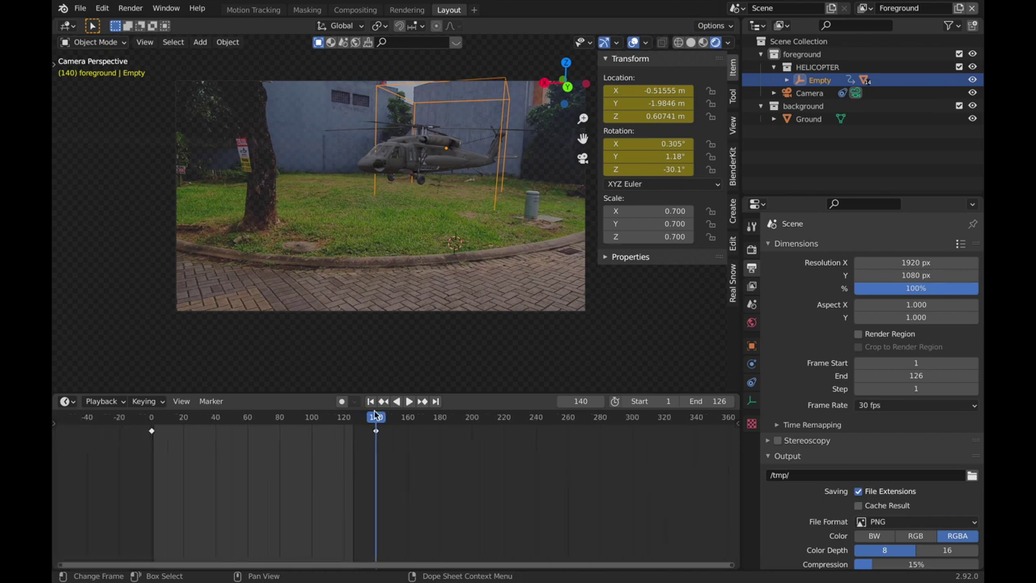
key("space")
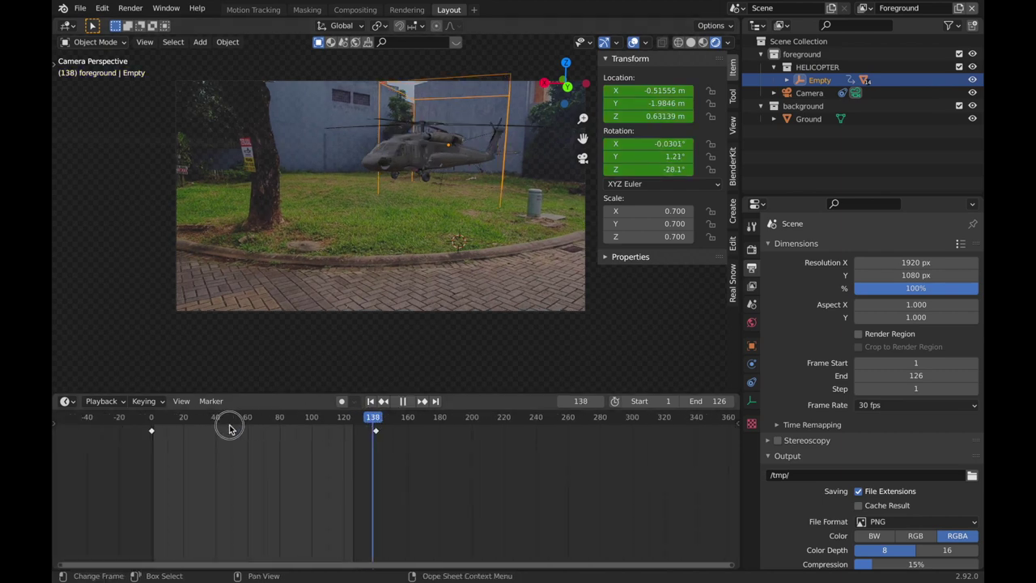
left_click(483, 320)
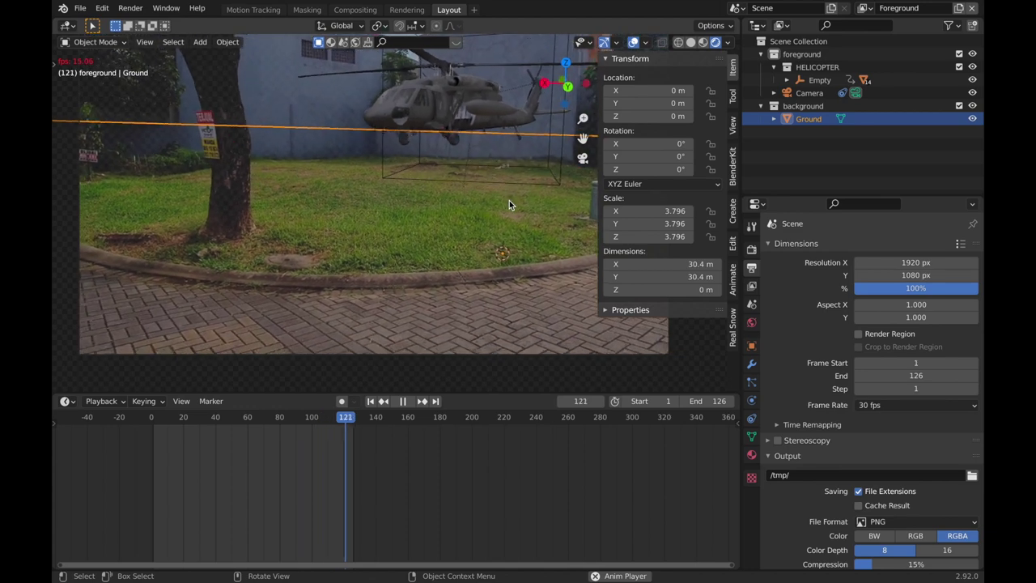
key("space")
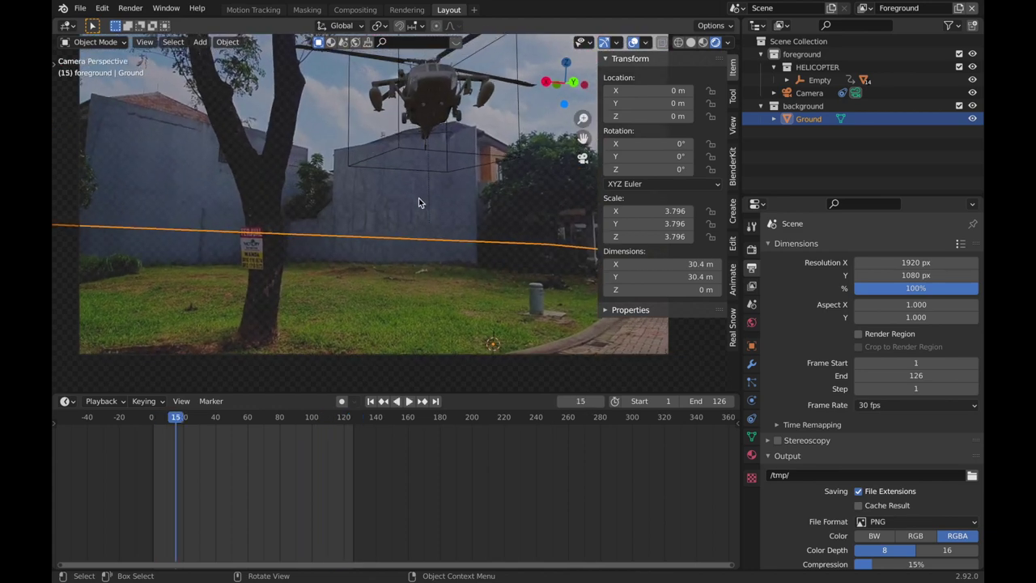
Select the helicopter's main rotor outside the camera view and switch the viewport to solid shading.
key("n")
scroll(486, 249, "down", 5)
middle_click_drag(516, 240, 316, 340)
scroll(368, 196, "down", 5)
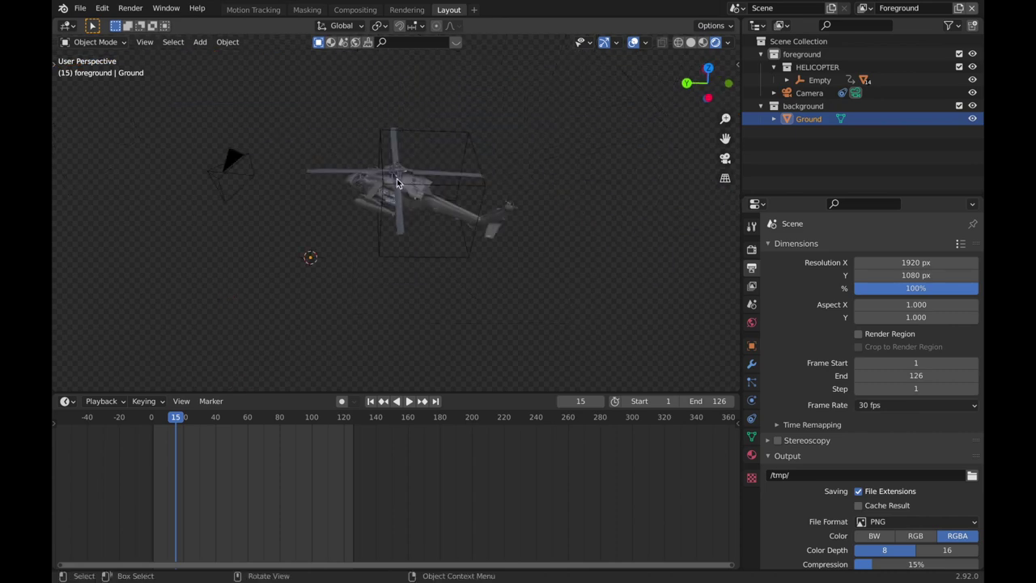
left_click(398, 183)
scroll(480, 199, "up", 6)
mouse_move(482, 219)
middle_mouse_down()
mouse_move(484, 263)
mouse_move(444, 308)
mouse_move(441, 295)
mouse_move(570, 236)
mouse_move(562, 205)
mouse_move(535, 202)
middle_mouse_up()
scroll(444, 308, "up", 5)
key("x")
scroll(518, 285, "down", 8)
key("z")
left_click(494, 289)
key("grave")
left_click(616, 254)
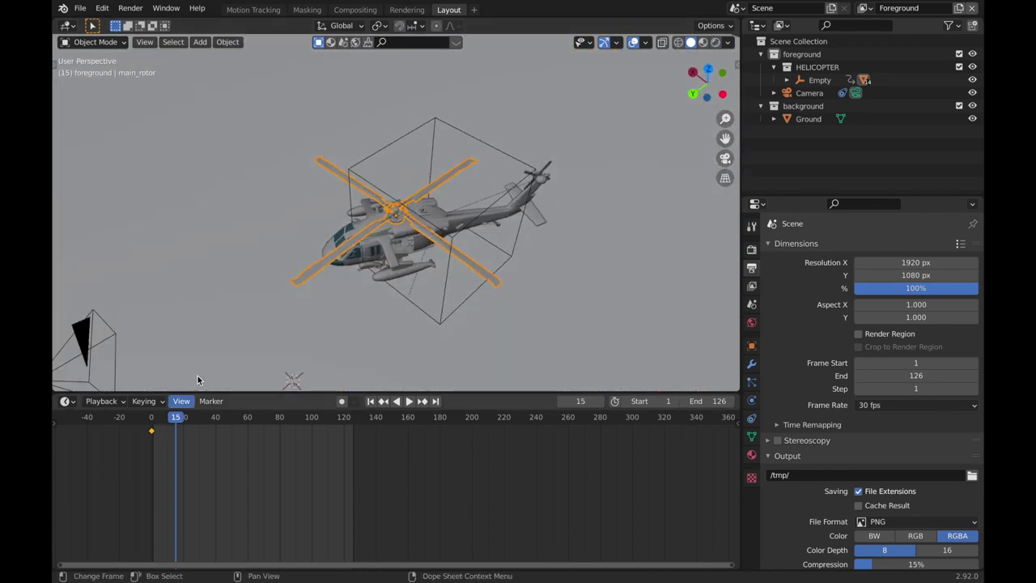
Go to frame 126 and view the main rotor through the camera in rendered shading.
key("n")
left_click_drag(195, 429, 357, 446)
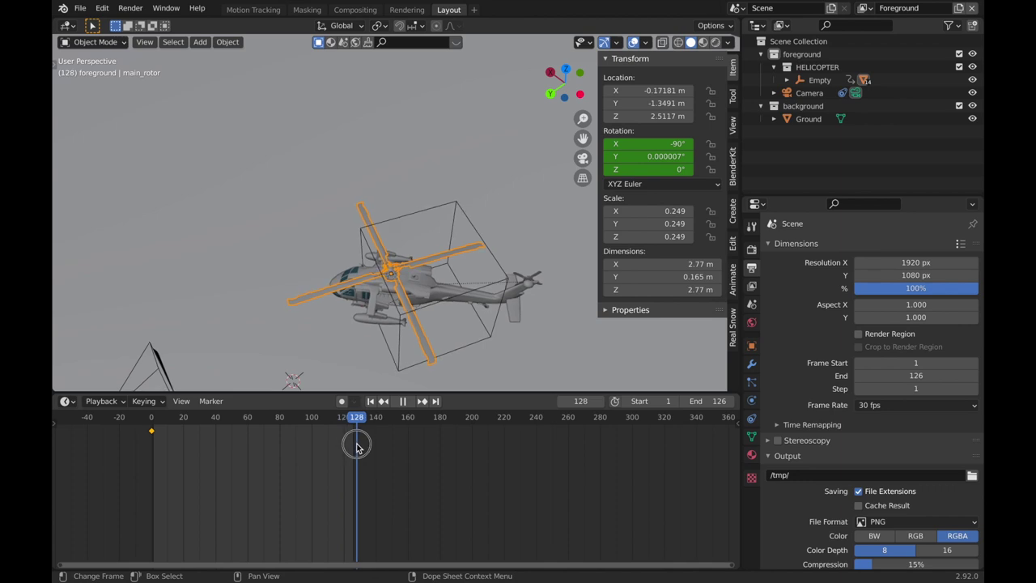
key("Left")
key("Left")
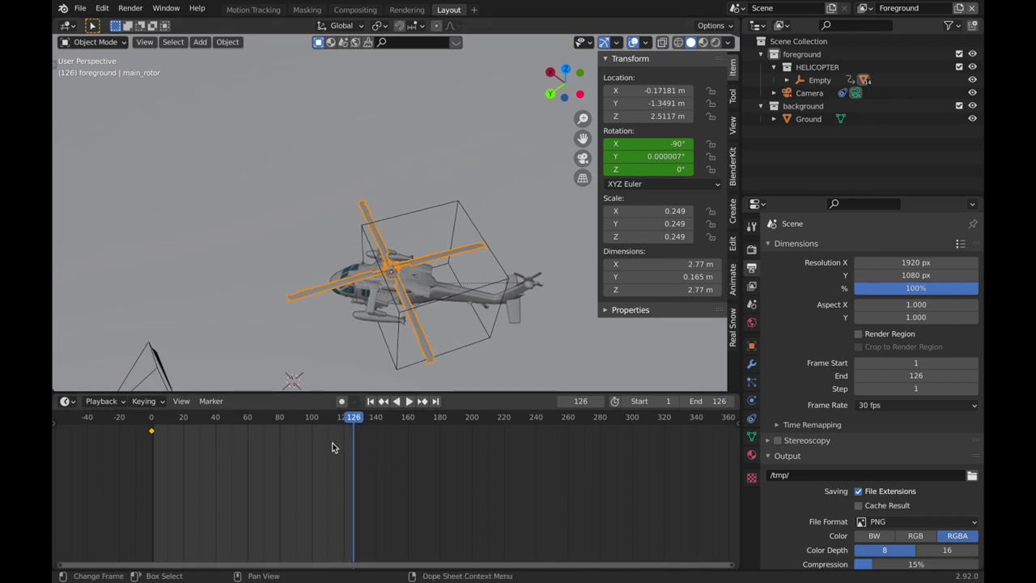
left_click(583, 158)
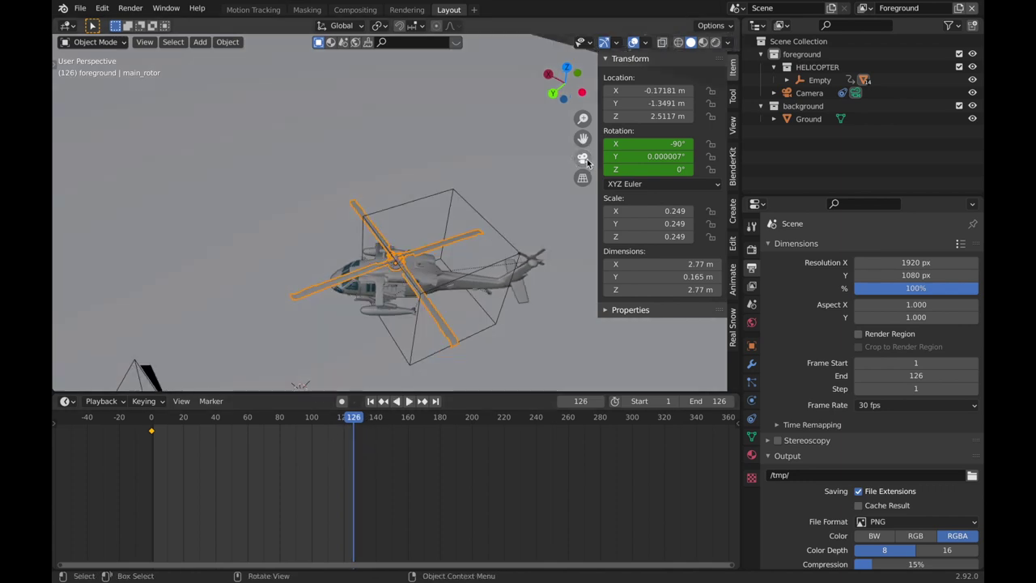
key("z")
left_click(511, 143)
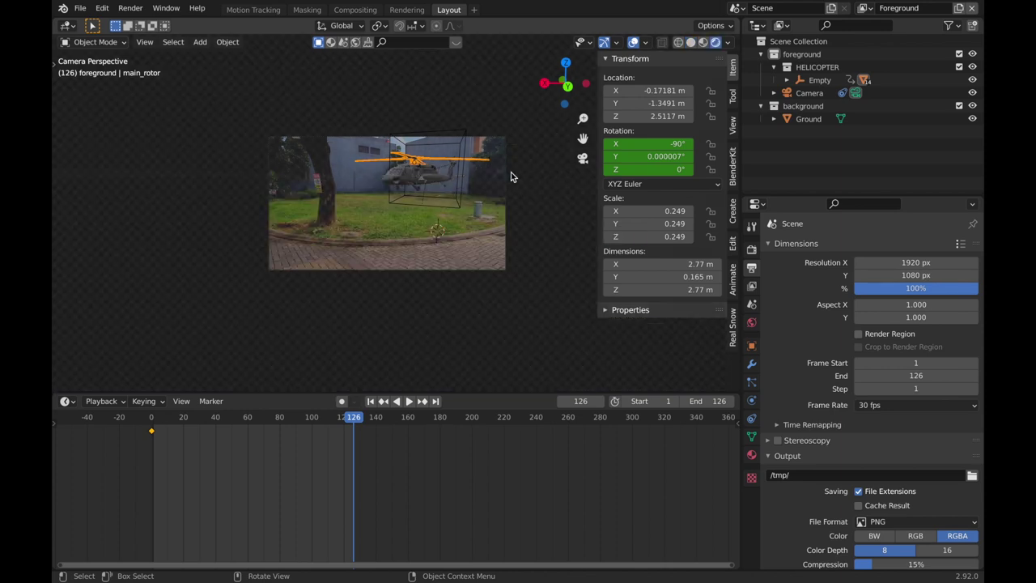
scroll(511, 173, "up", 5)
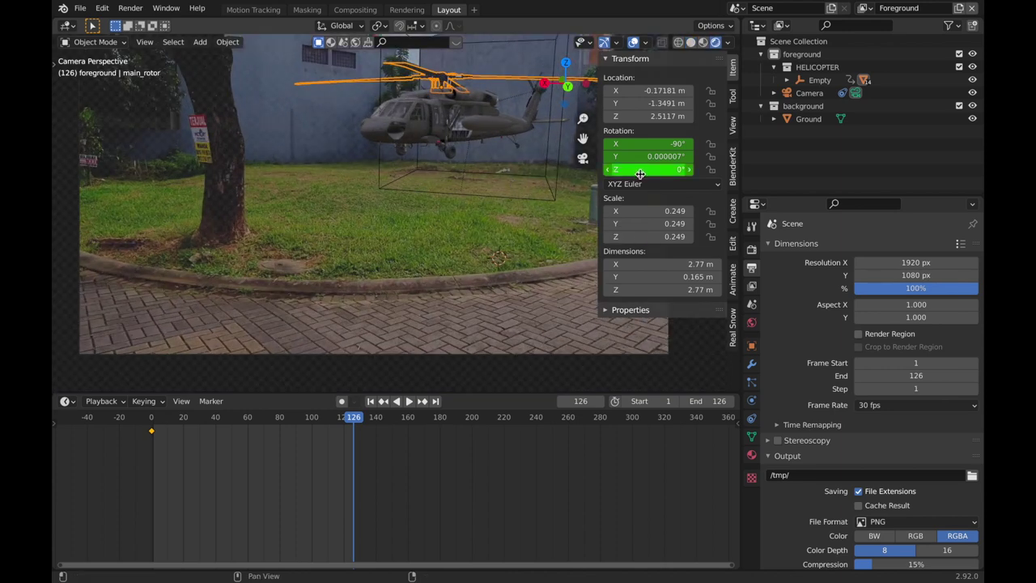
Set the main rotor's Z rotation to 7000° at frame 126 and keyframe its rotation.
left_click_drag(648, 169, 720, 169)
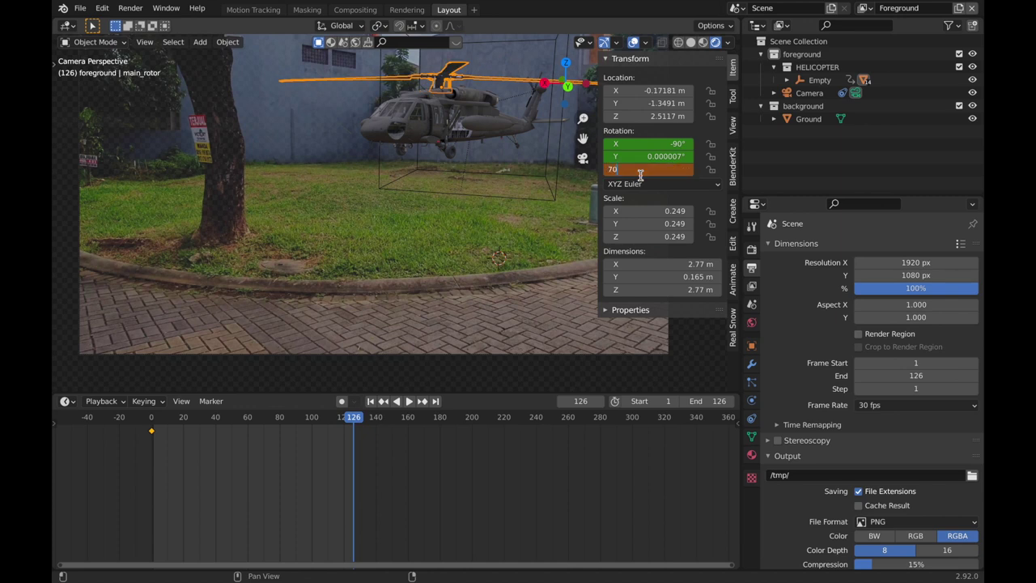
key("Return")
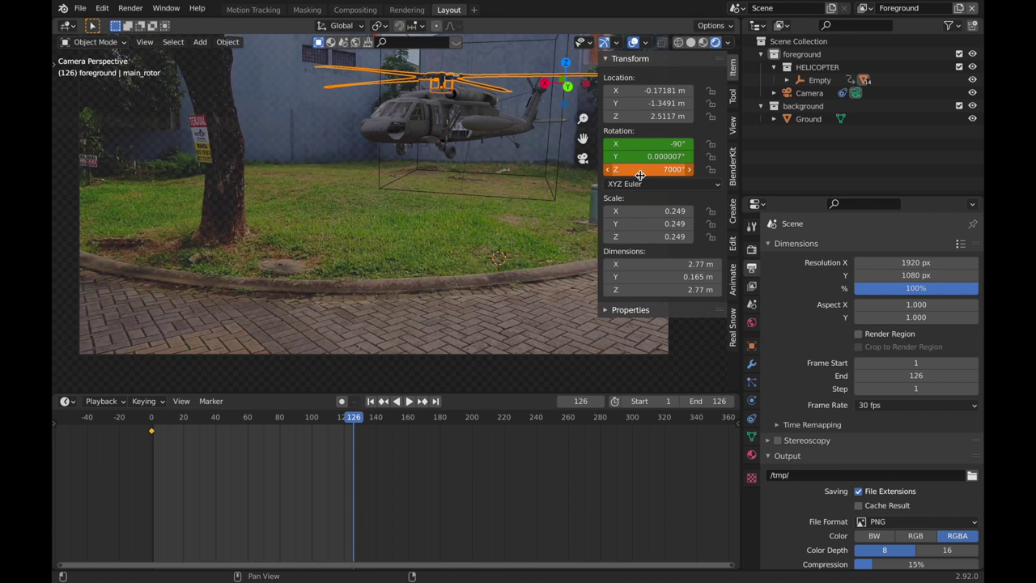
key("i")
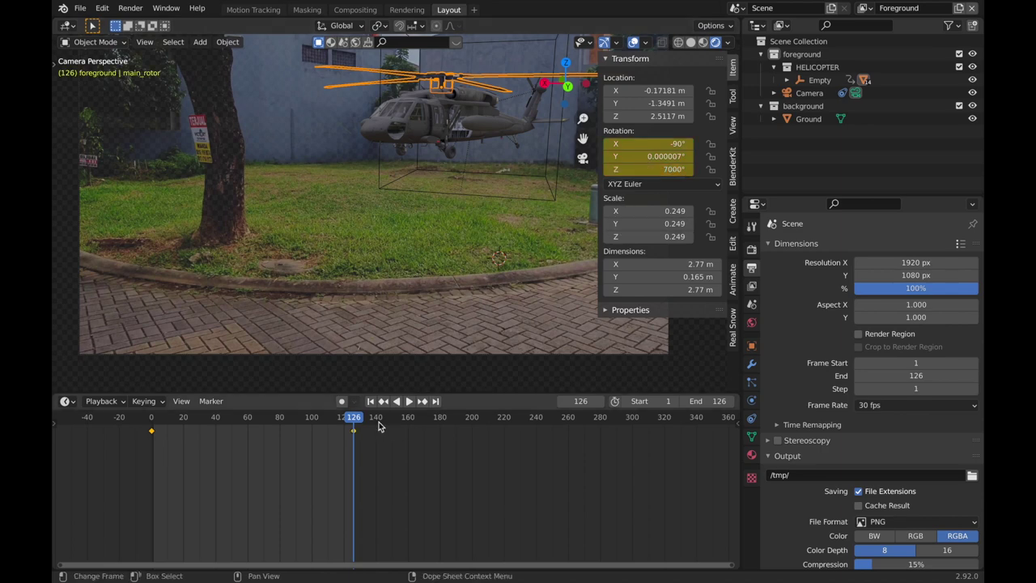
Set the interpolation of the main rotor's rotation keyframes to Linear.
key("space")
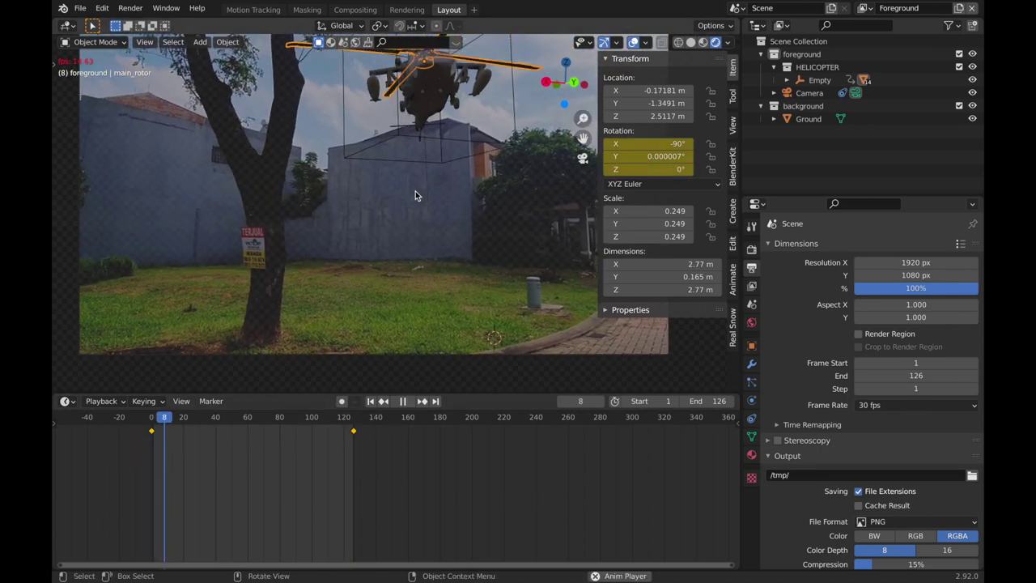
key("space")
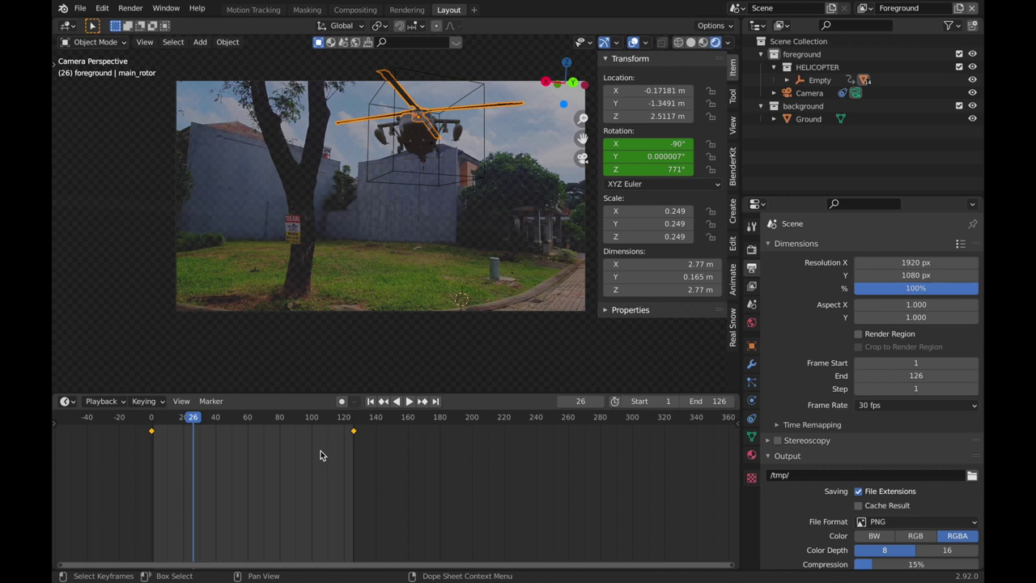
key("t")
left_click(135, 487)
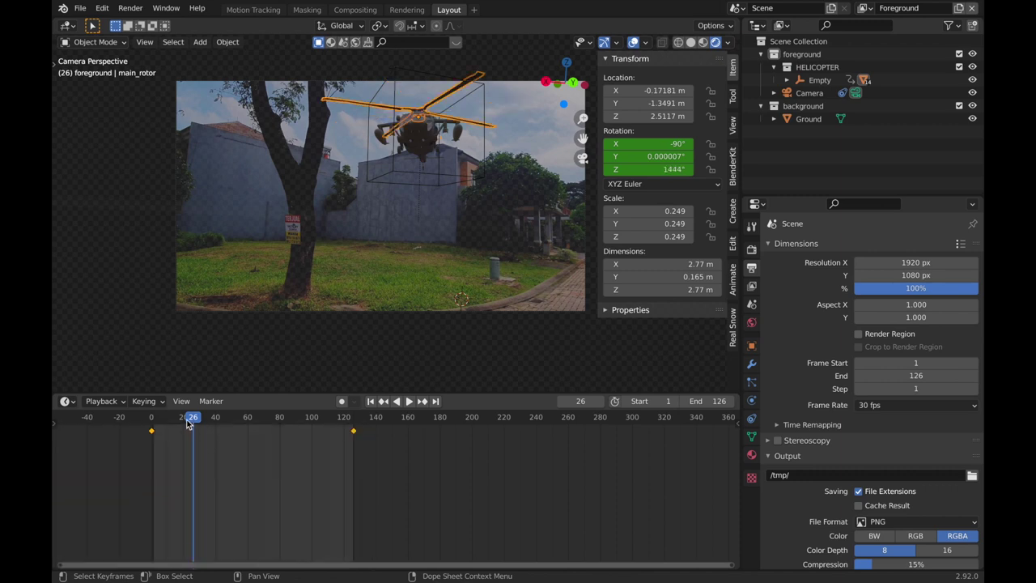
Play the animation from frame 0 to check the main rotor's spin.
left_click_drag(188, 424, 150, 423)
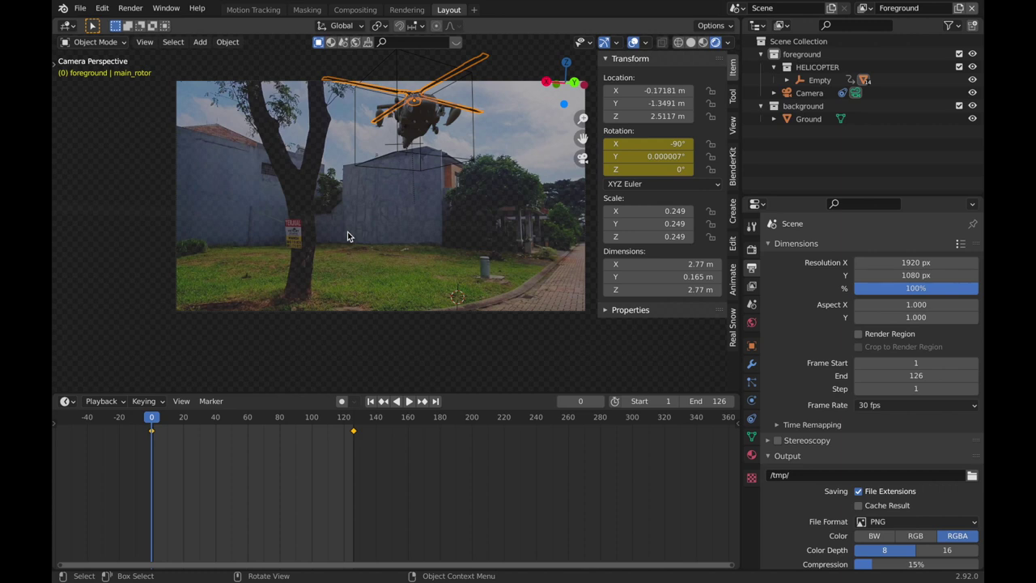
key("space")
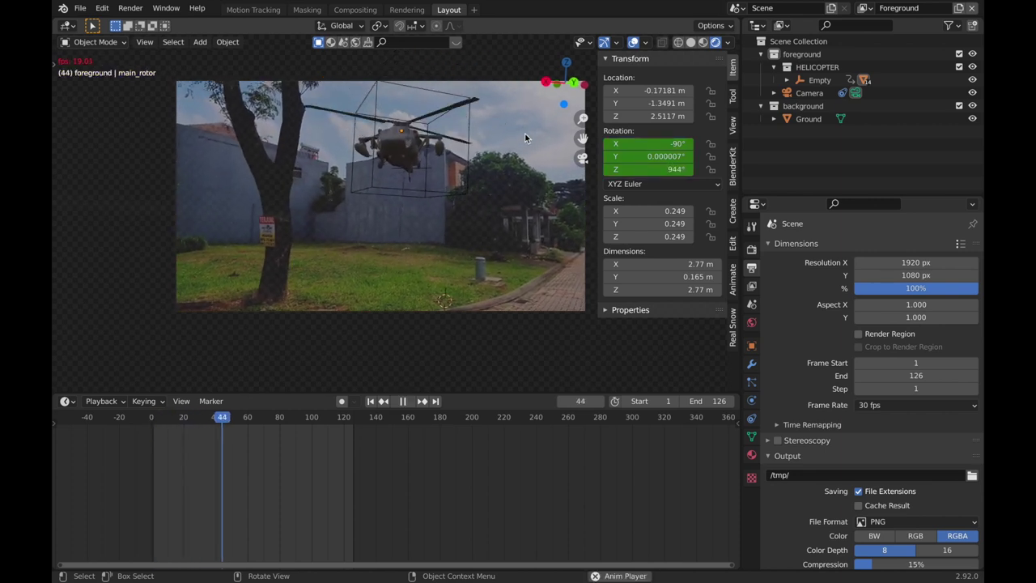
left_click_drag(234, 422, 146, 435)
key("space")
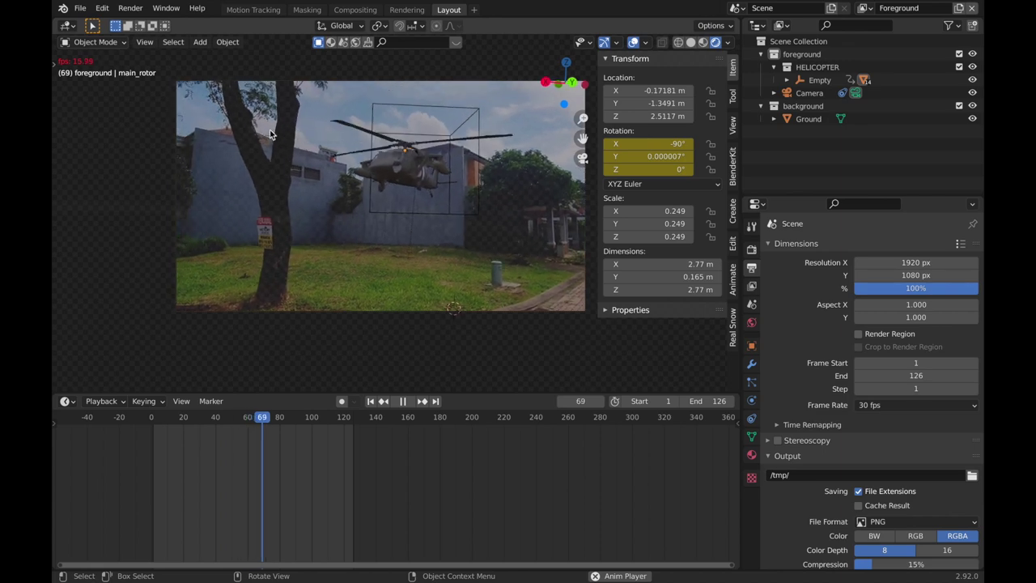
key("space")
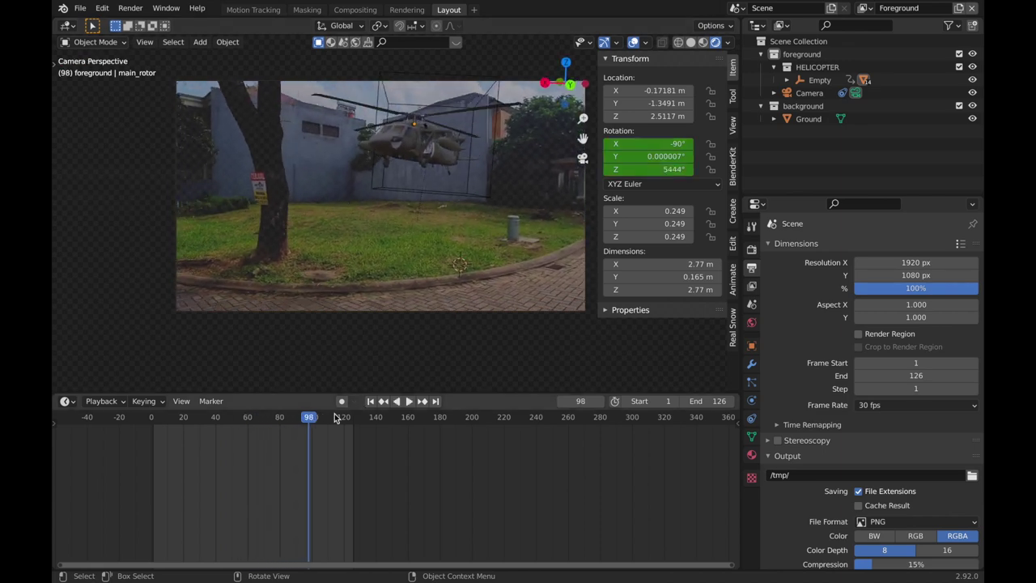
Step back to frame 44 and examine the rotor blade's tip where it meets the tree trunk.
left_click_drag(295, 419, 233, 418)
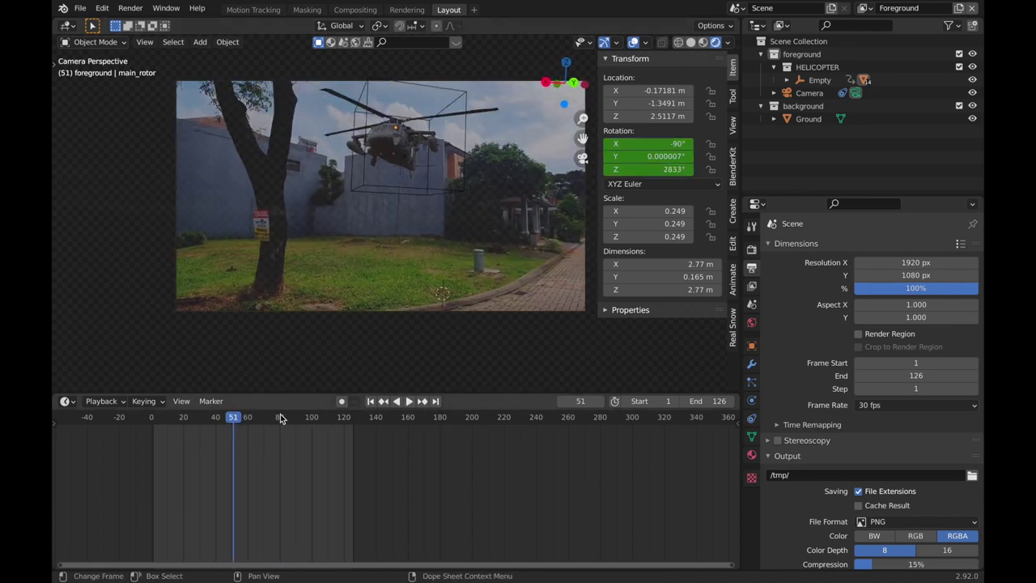
key("Left")
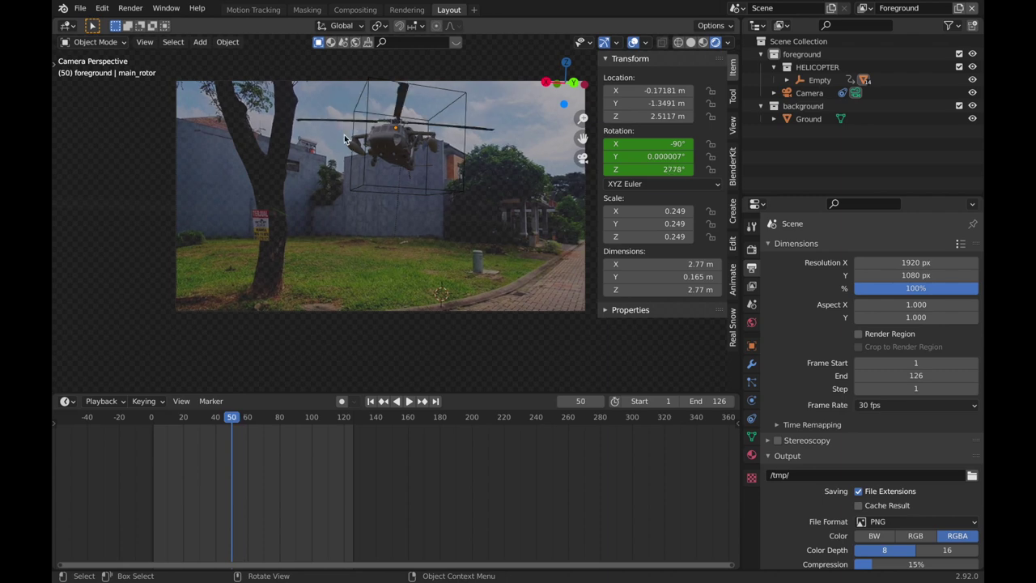
middle_click_drag(357, 123, 442, 219, "shift")
scroll(438, 227, "up", 5)
key("Left")
key("Left")
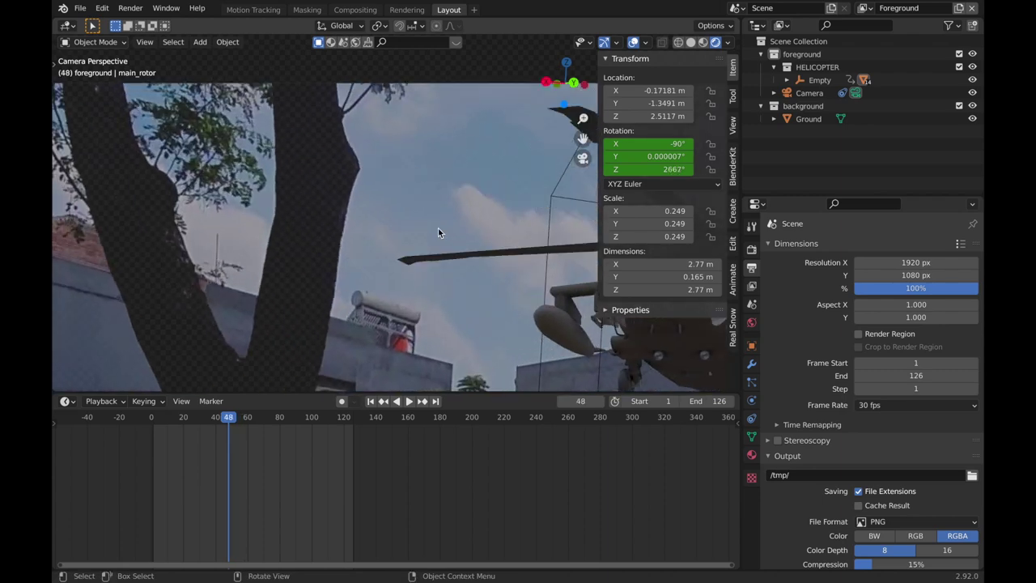
key("Left")
key("Left")
key("Left")
key("Left")
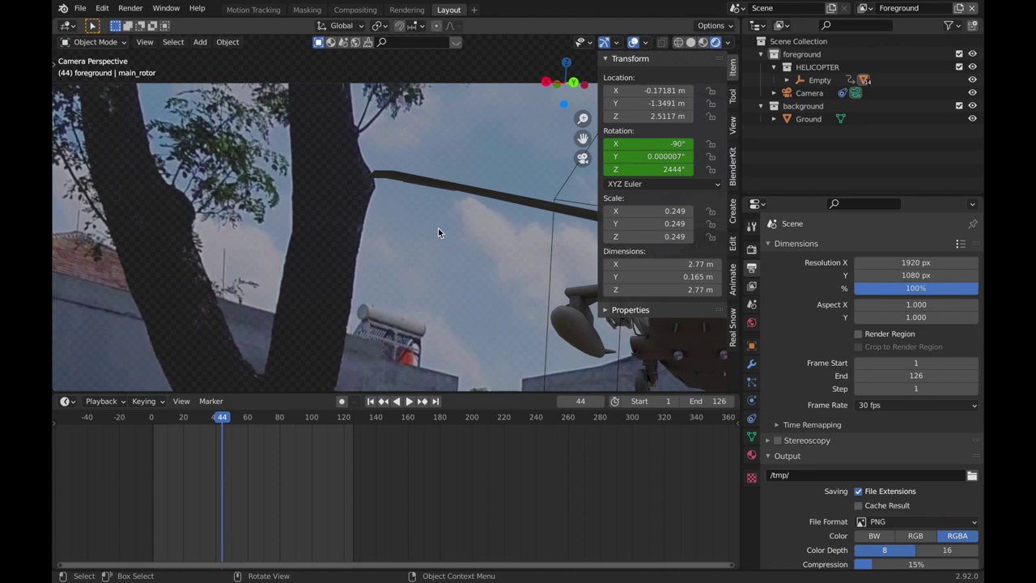
scroll(469, 141, "up", 4)
middle_click_drag(469, 141, 480, 243, "shift")
scroll(383, 263, "up", 5)
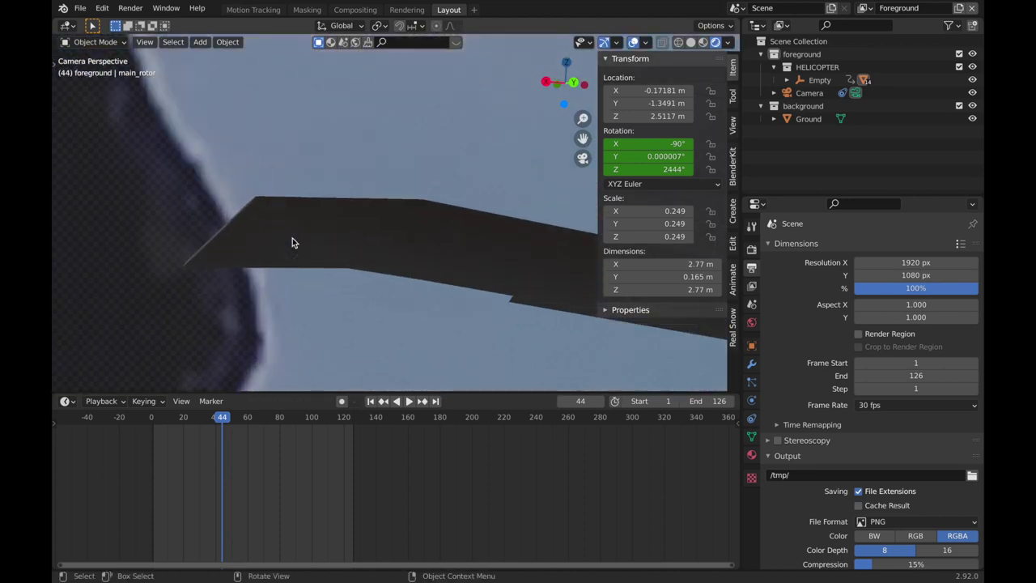
scroll(323, 251, "down", 4)
scroll(369, 272, "down", 8)
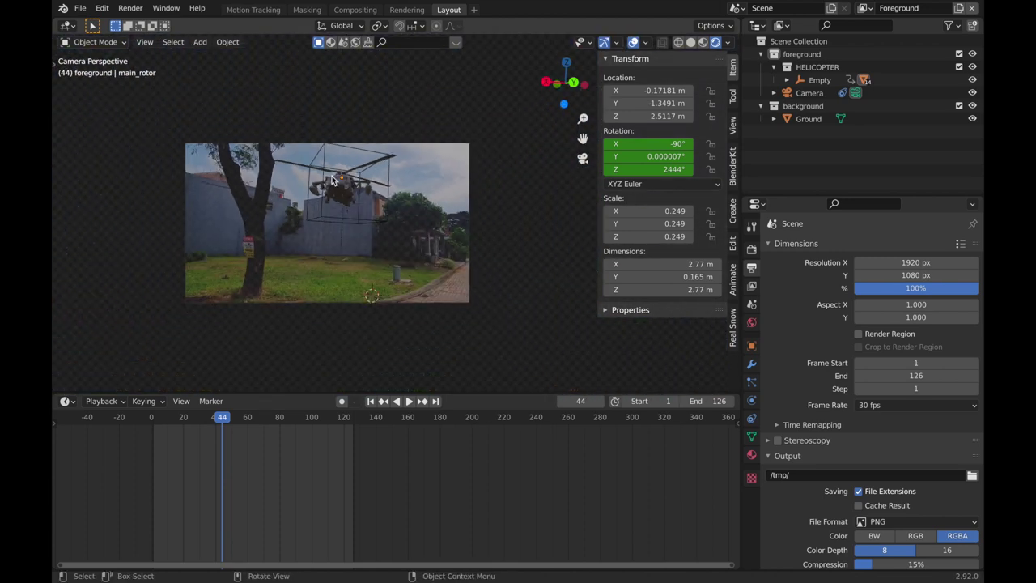
Play the animation on from frame 44 to check the helicopter's motion through frame 125.
key("space")
scroll(517, 265, "up", 3)
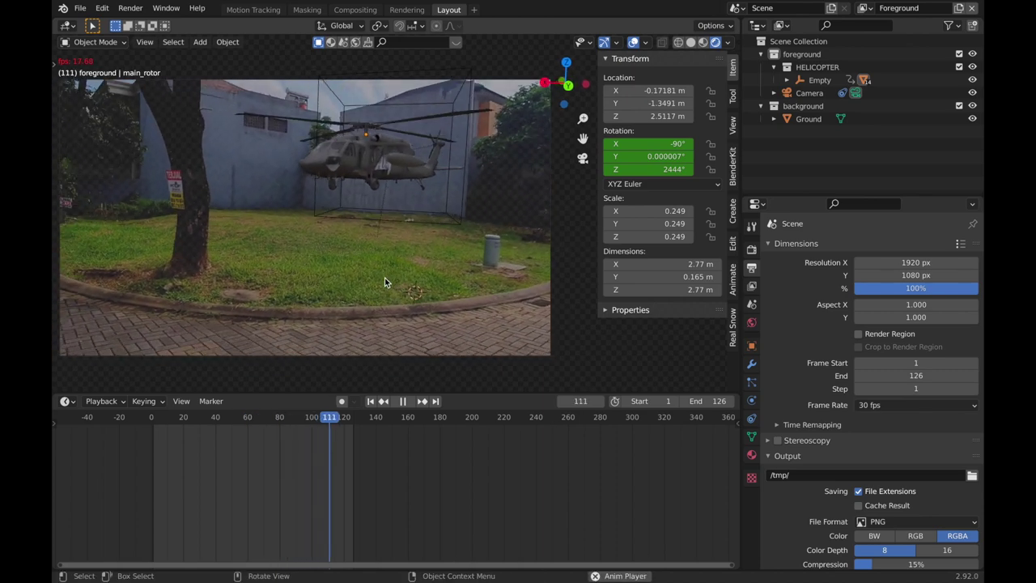
key("space")
Add a Sun light at the world origin in the foreground collection.
middle_click_drag(405, 192, 491, 278)
scroll(340, 247, "down", 3)
scroll(421, 234, "up", 5)
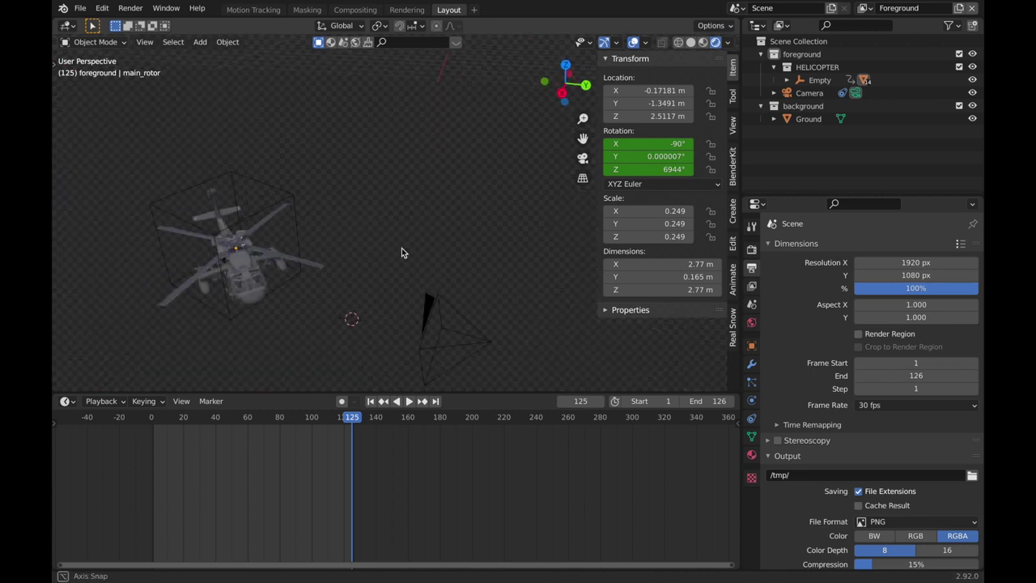
key("shift+a")
mouse_move(335, 365)
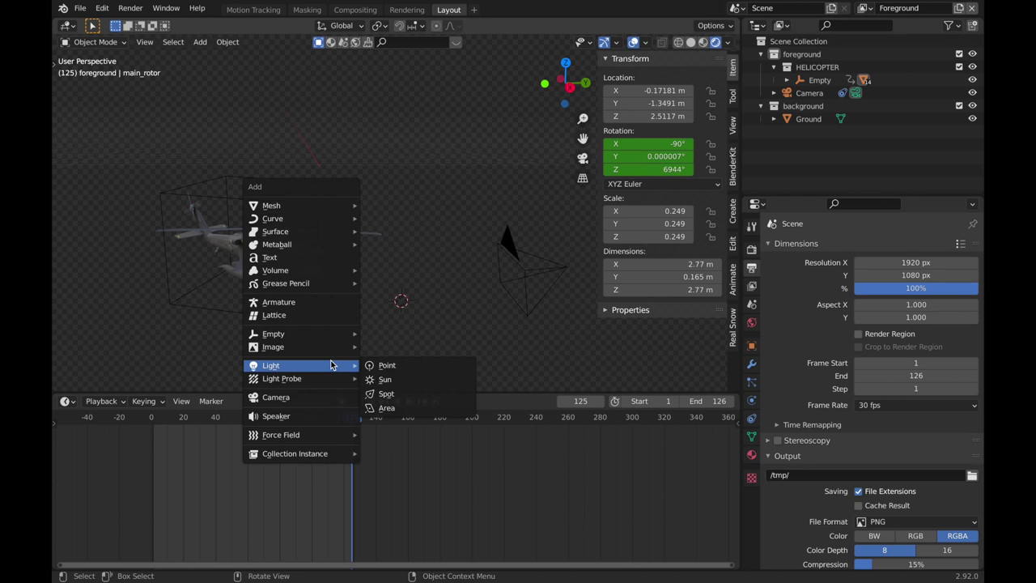
left_click(400, 379)
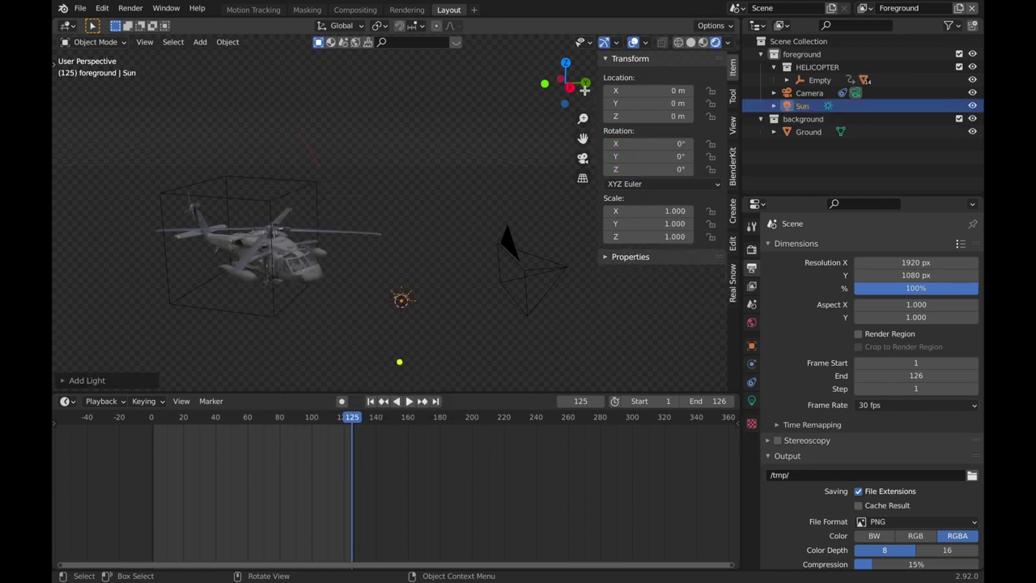
From the right view, move the sun light to about Y 4.7 m, Z 5.6 m and tilt it to -50° on X.
left_click(571, 86)
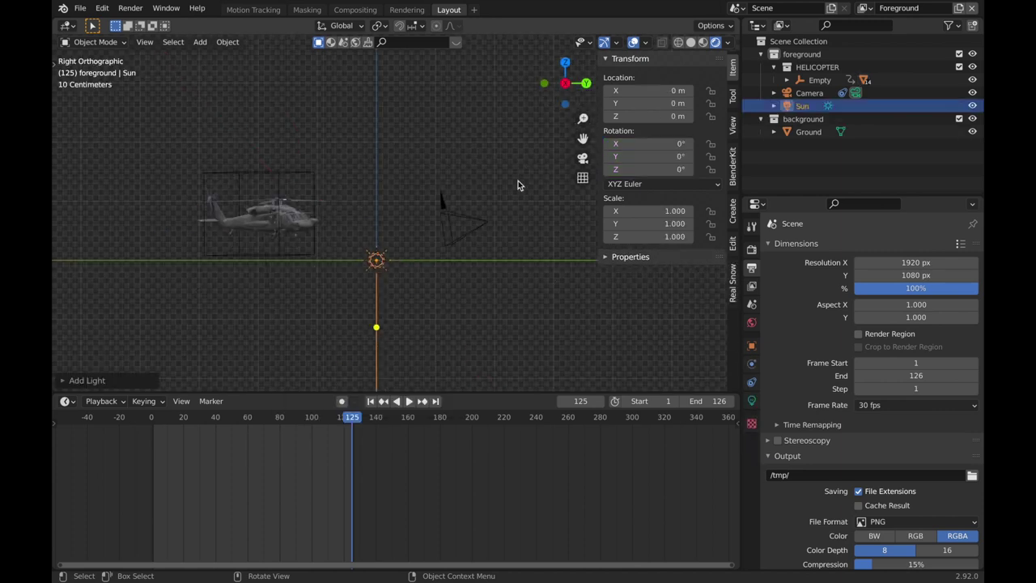
left_click(580, 82)
middle_click_drag(417, 260, 522, 156)
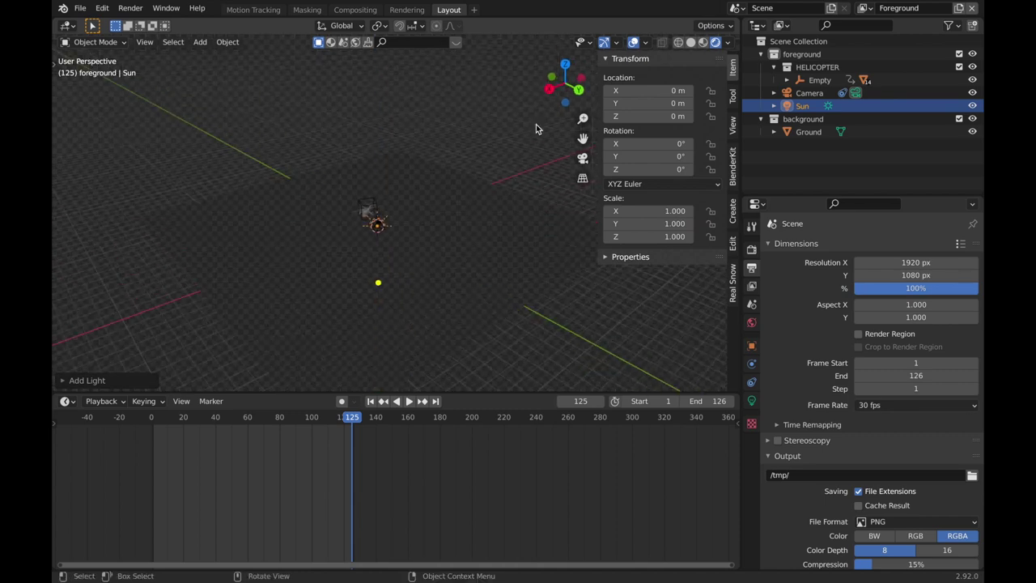
left_click(550, 92)
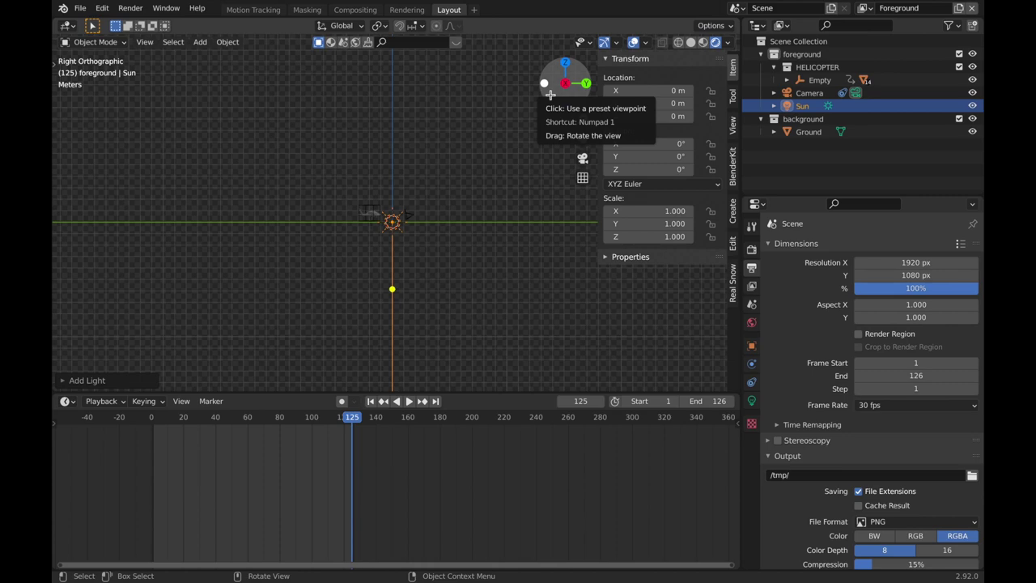
scroll(485, 305, "up", 5)
middle_click_drag(492, 284, 405, 331, "shift")
key("g")
left_click(537, 148)
key("r")
left_click(530, 106)
key("g")
left_click(536, 132)
From the top view, move the sun light to about X -4.2 m, Y -7.7 m and turn it to about 147° on Z.
middle_click_drag(499, 253, 562, 143)
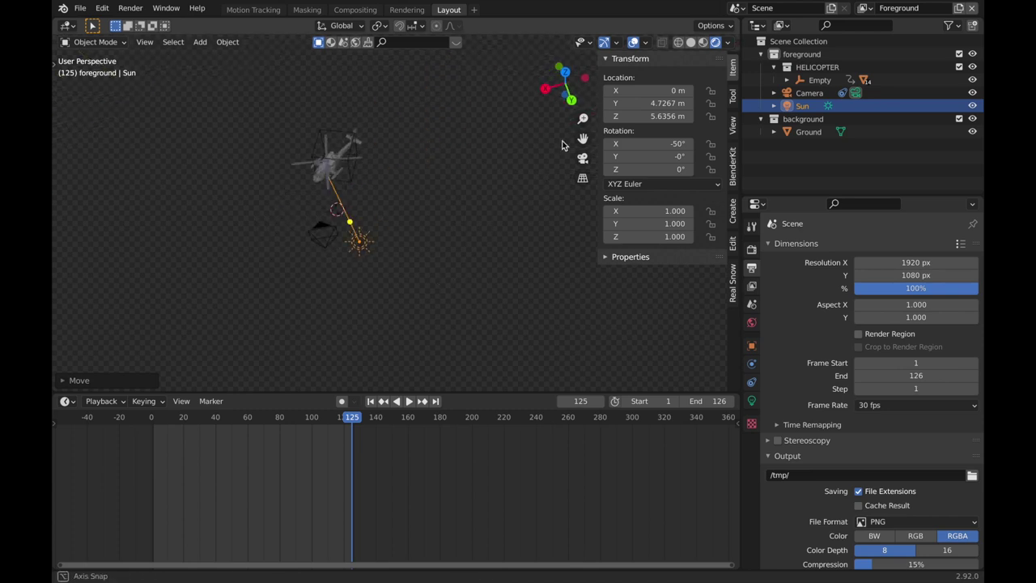
left_click(565, 73)
scroll(512, 213, "down", 2)
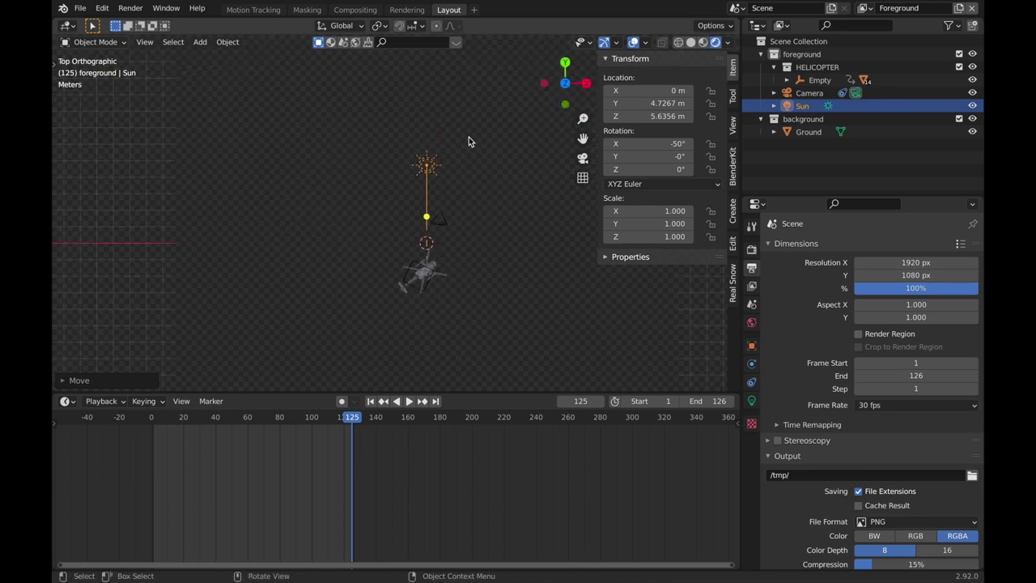
key("g")
left_click(397, 307)
key("g")
left_click(427, 288)
scroll(493, 307, "down", 1)
key("r")
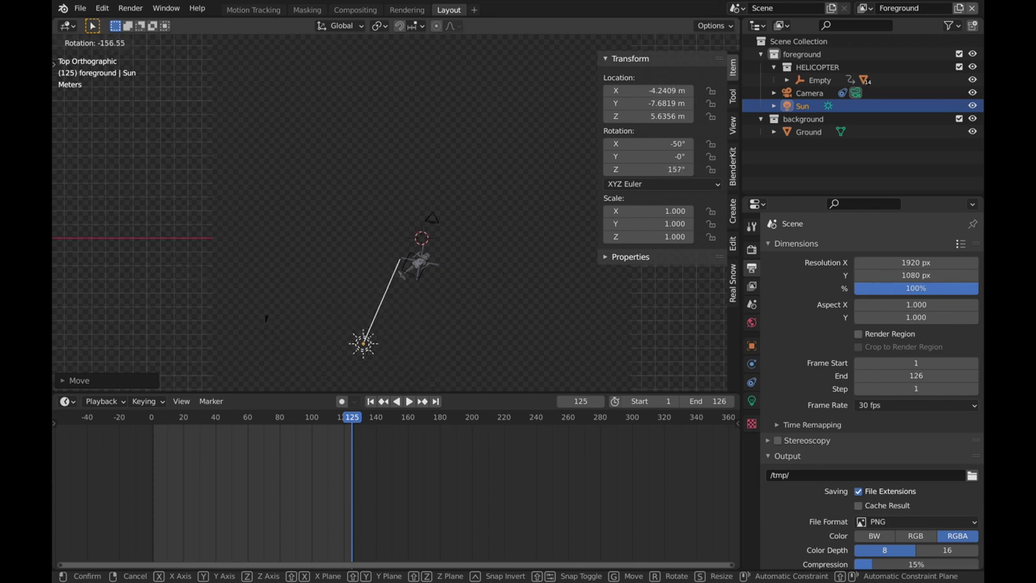
left_click(225, 293)
From the front view, move the sun light to about X -7.9 m, Z 5.8 m and rotate it to about -62.9°, 18.8°, 144°.
middle_click_drag(450, 292, 509, 186)
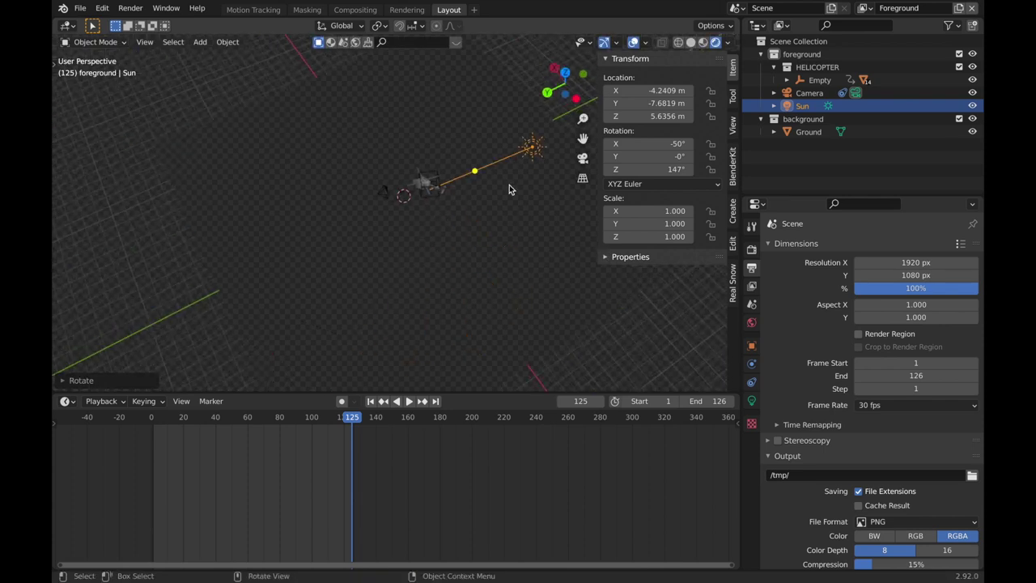
left_click(569, 94)
left_click(578, 61)
key("g")
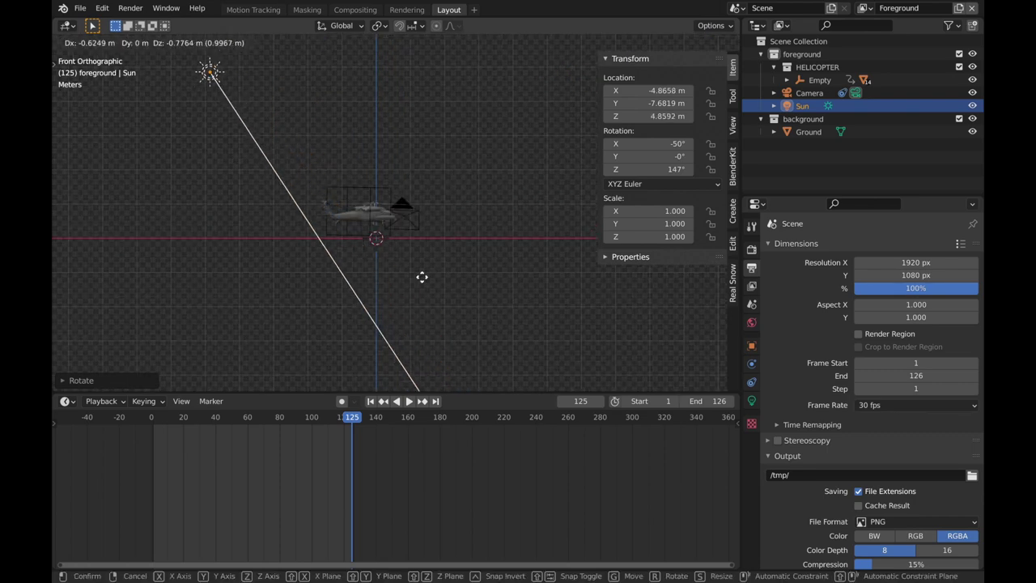
left_click(334, 240)
scroll(334, 240, "down", 2)
key("r")
left_click(557, 176)
left_click(583, 157)
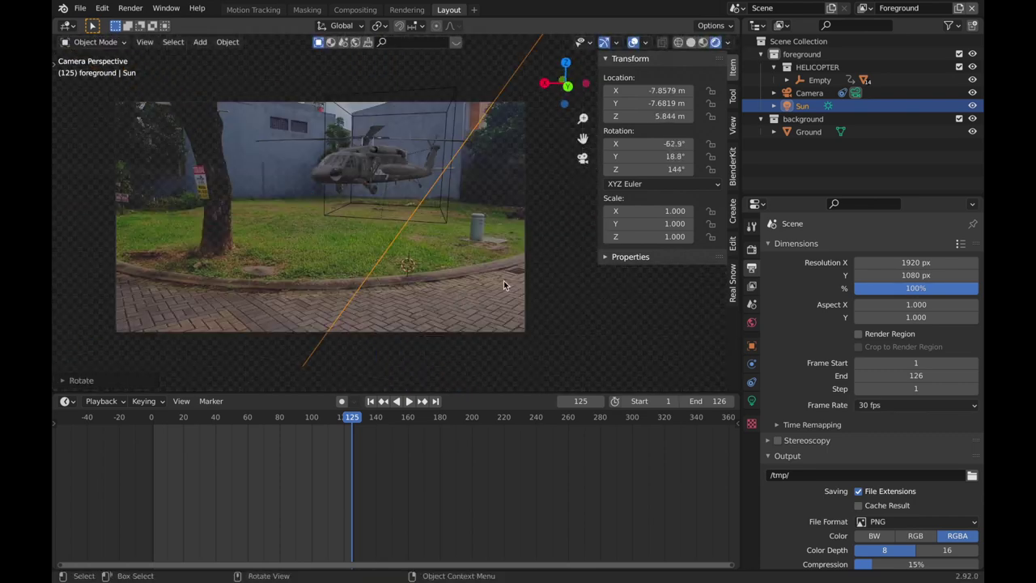
key("r")
key("z")
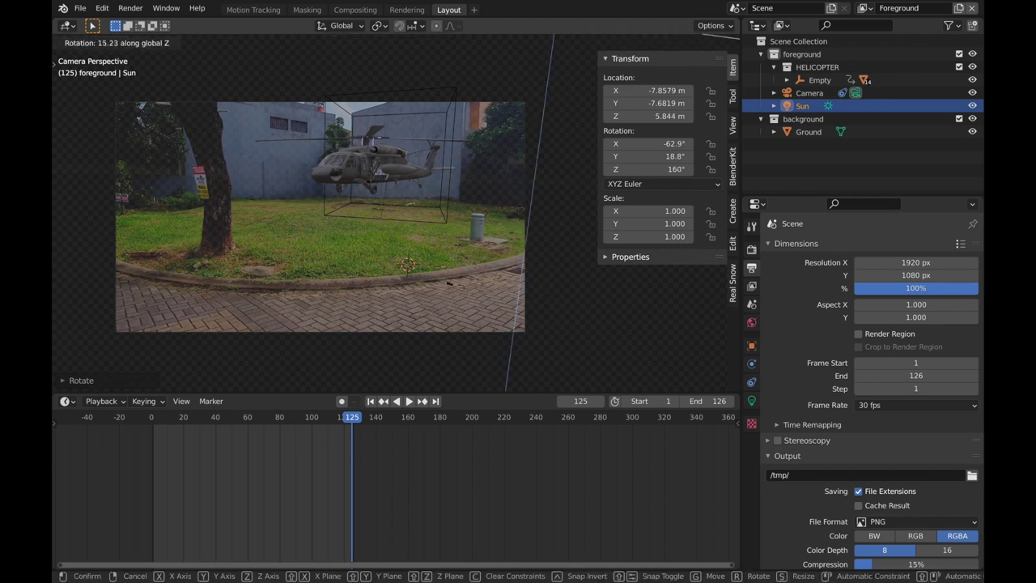
right_click(590, 281)
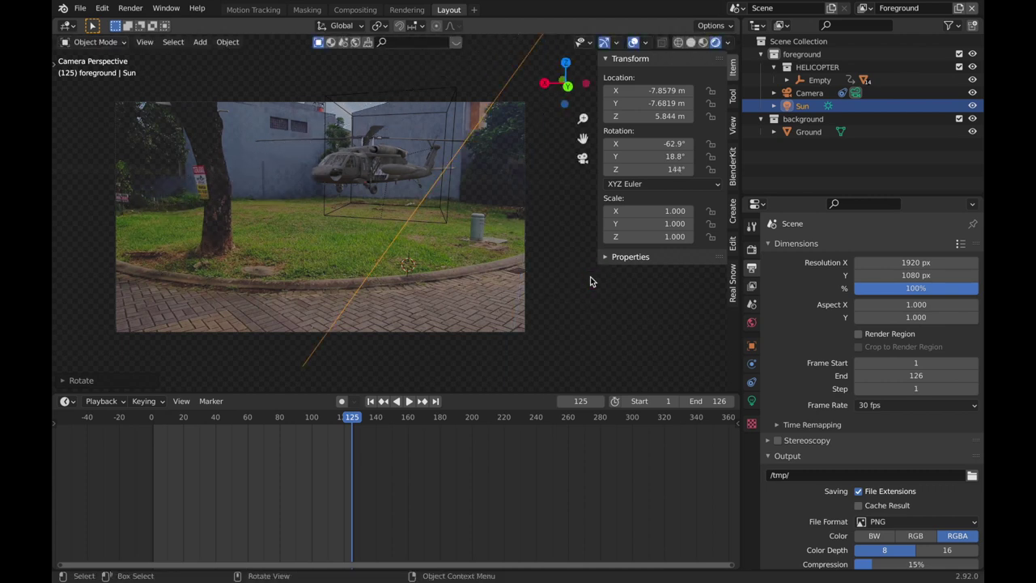
Open the render settings and examine the lit helicopter up close through the camera.
left_click(753, 250)
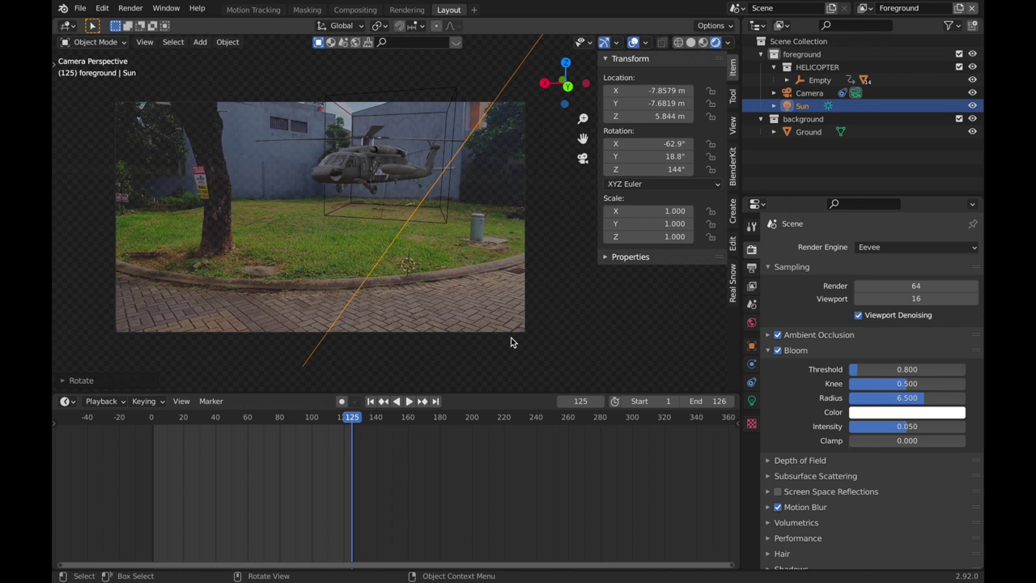
scroll(479, 273, "up", 7)
middle_click_drag(435, 129, 456, 290, "shift")
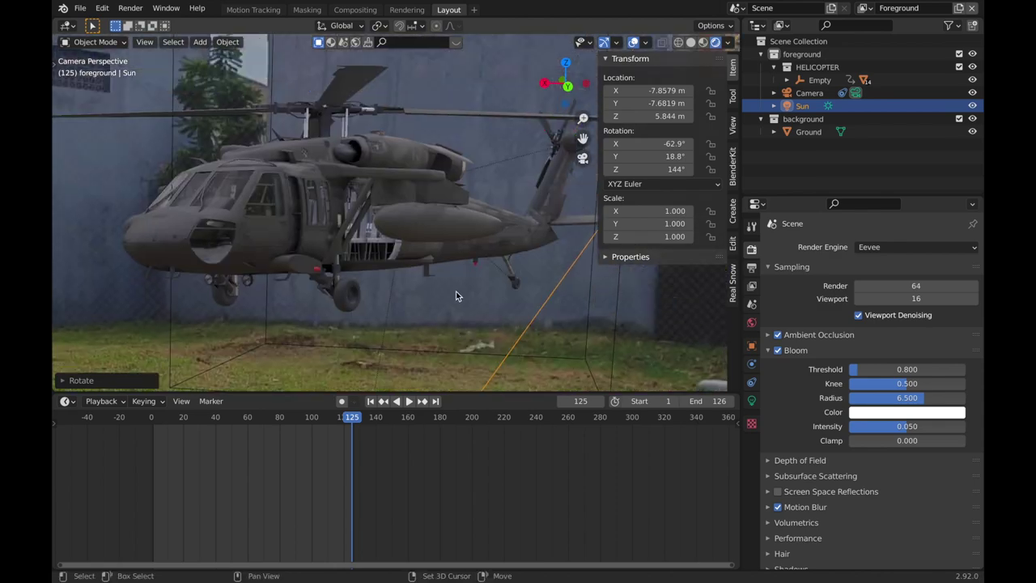
scroll(373, 293, "up", 3)
scroll(387, 284, "down", 8)
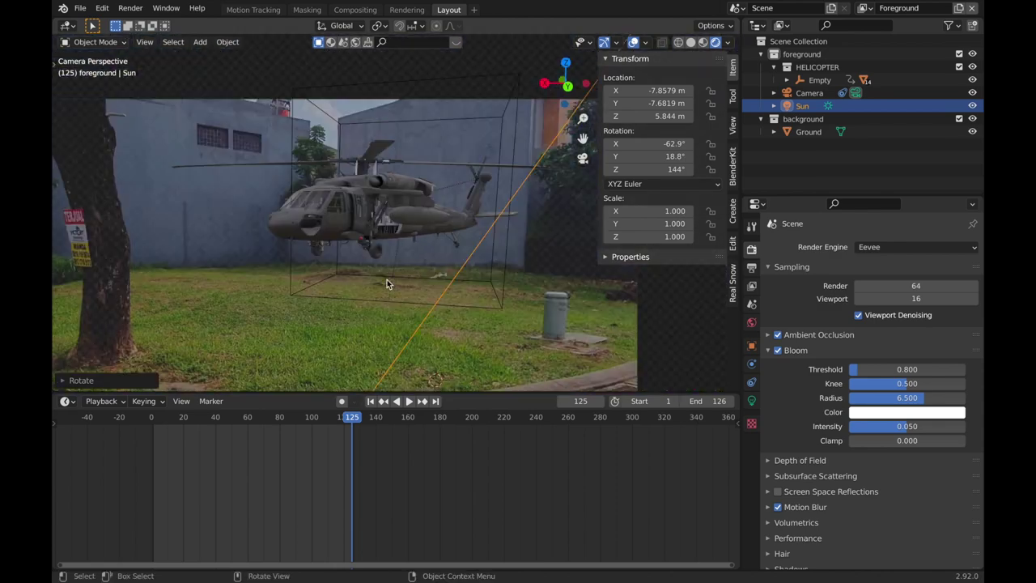
middle_click_drag(505, 296, 485, 286)
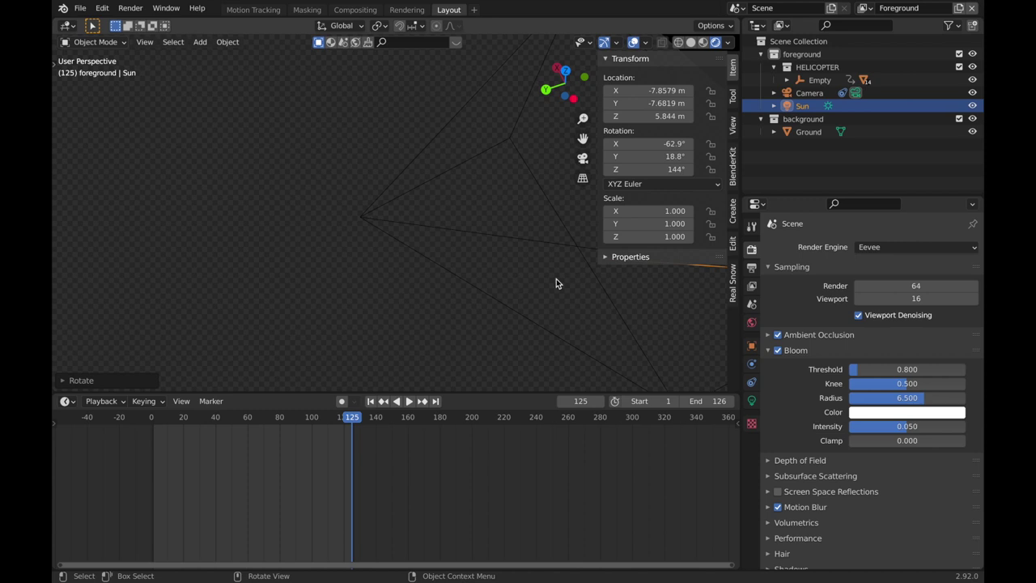
middle_click_drag(556, 283, 481, 234)
key("KP_0")
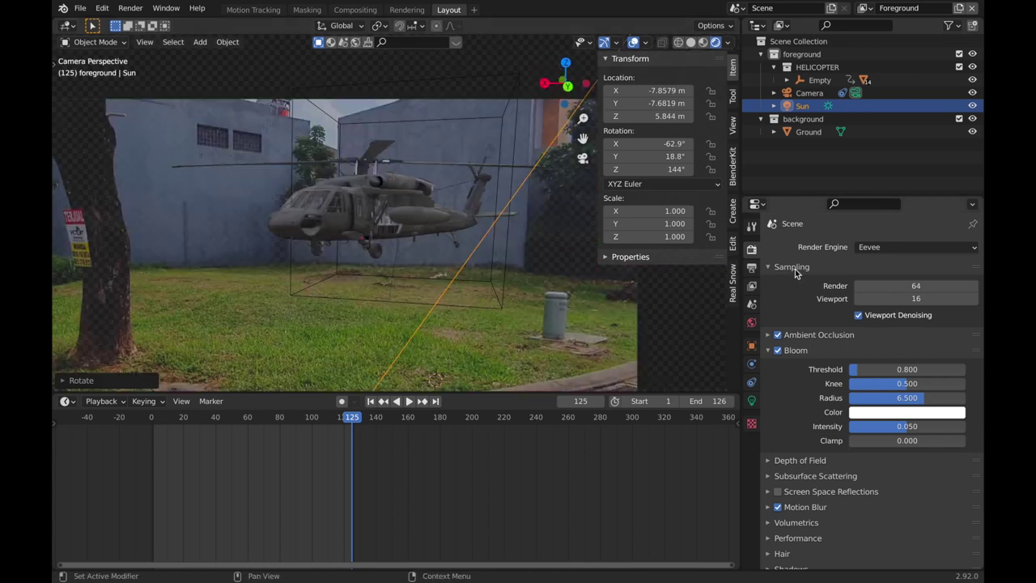
Try the Cycles render engine on the helicopter view, and switch the engine back to Eevee.
left_click(857, 250)
left_click(870, 289)
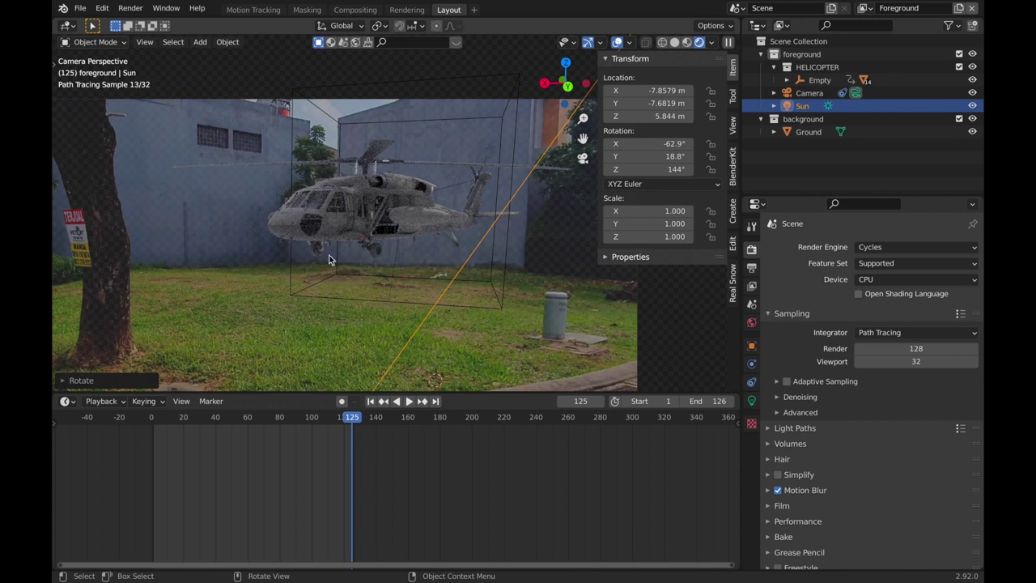
left_click(910, 245)
left_click(906, 262)
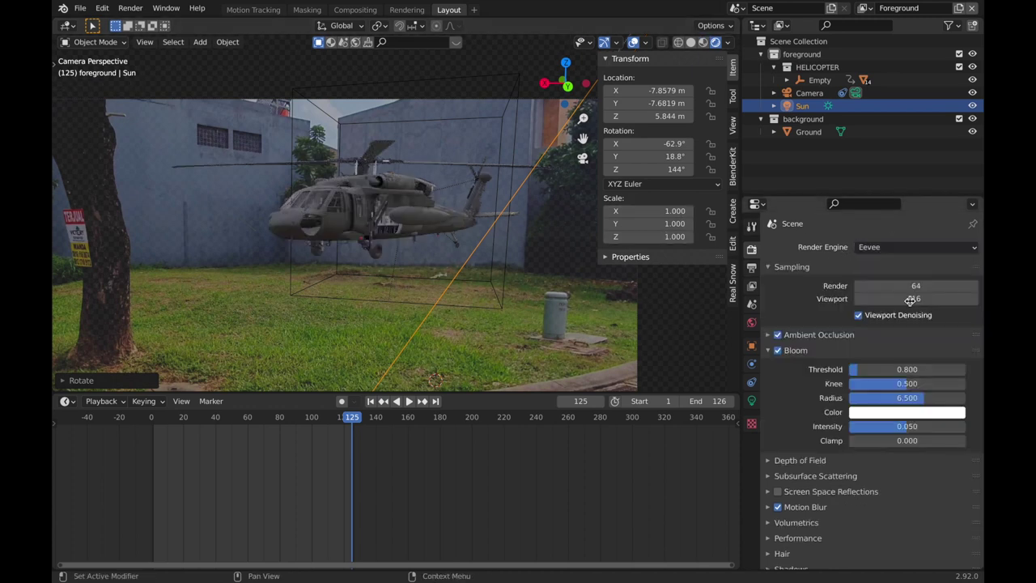
Leave the camera view and select the ground plane beneath the helicopter.
scroll(391, 305, "down", 4)
middle_click_drag(391, 304, 424, 317, "shift")
scroll(477, 284, "up", 6)
scroll(424, 317, "down", 5)
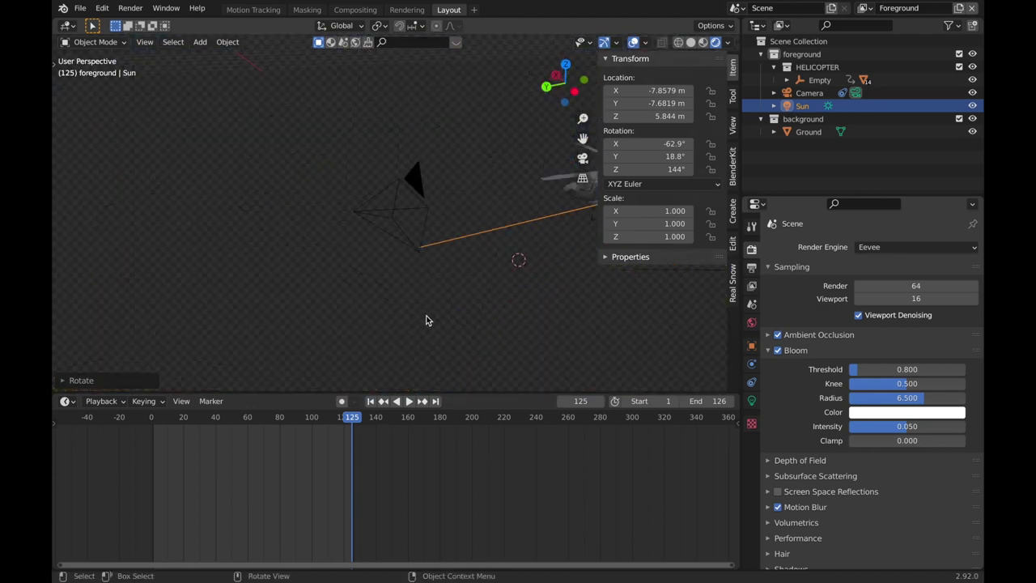
scroll(426, 319, "down", 5)
middle_click_drag(510, 307, 416, 310, "shift")
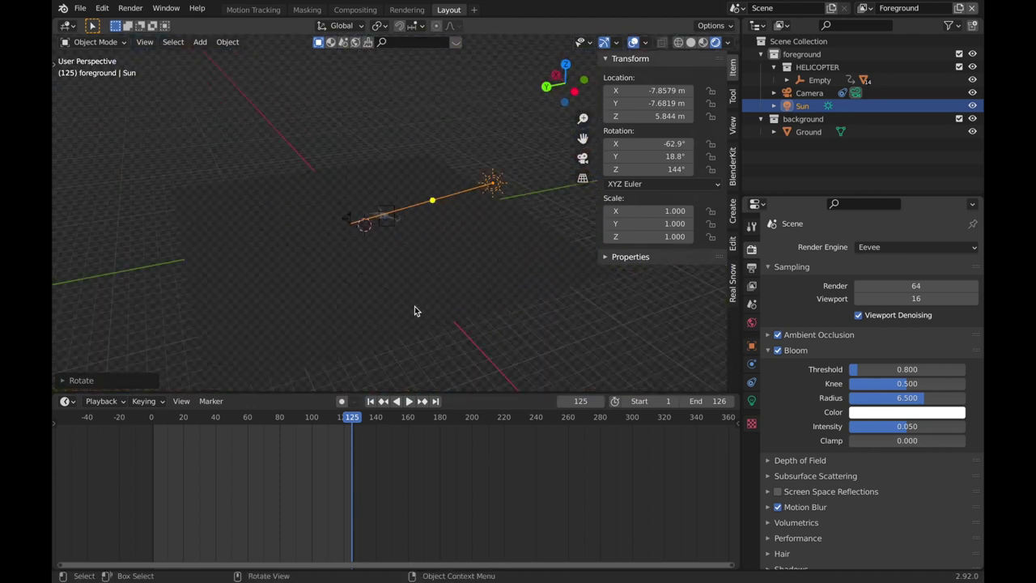
left_click(416, 310)
scroll(421, 301, "down", 5)
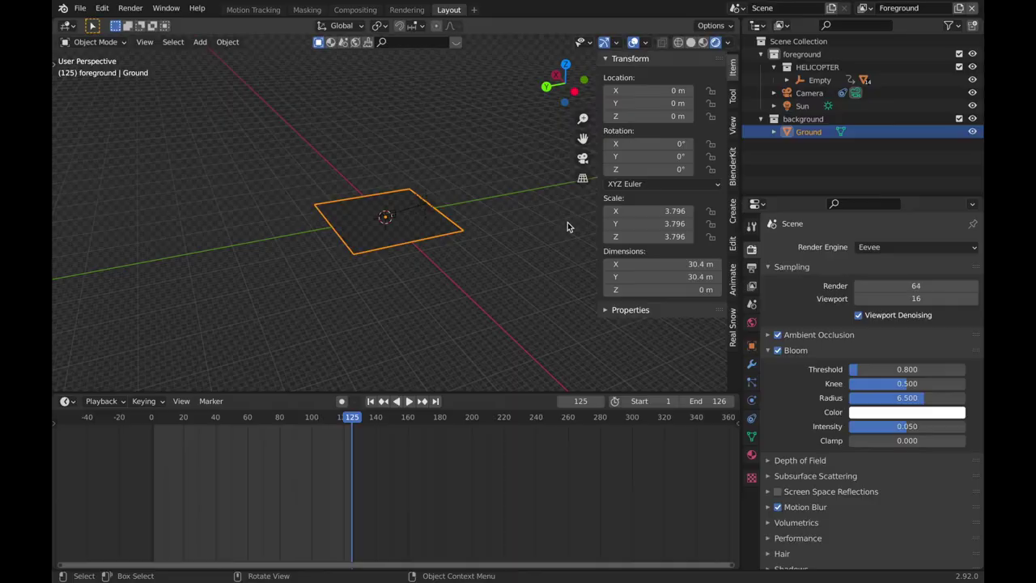
Switch to Google Chrome and search YouTube for "SHADOW CATCHER EEVEE".
key("ctrl+Up")
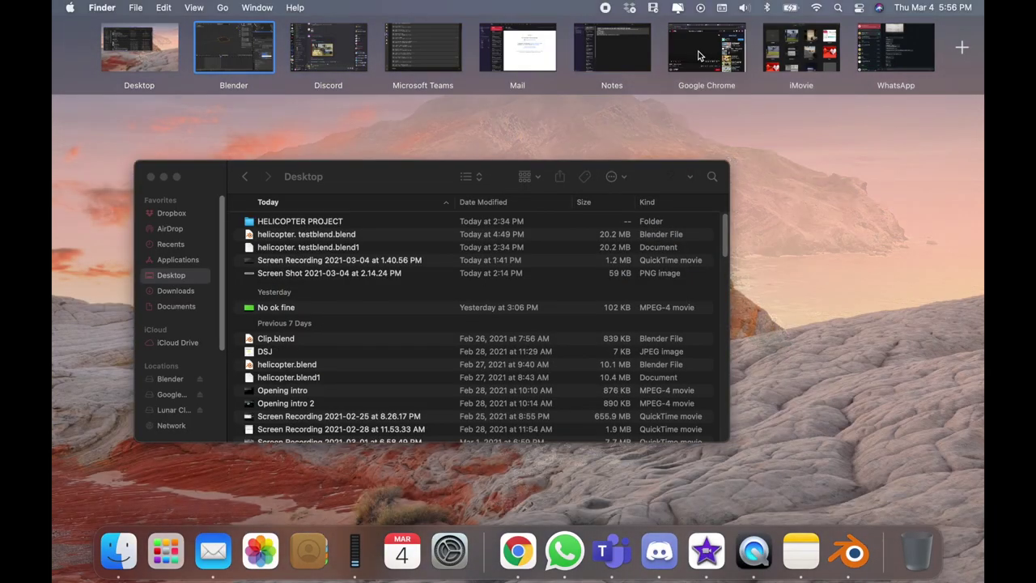
left_click(701, 48)
left_click(372, 89)
key("super+a")
key("BackSpace")
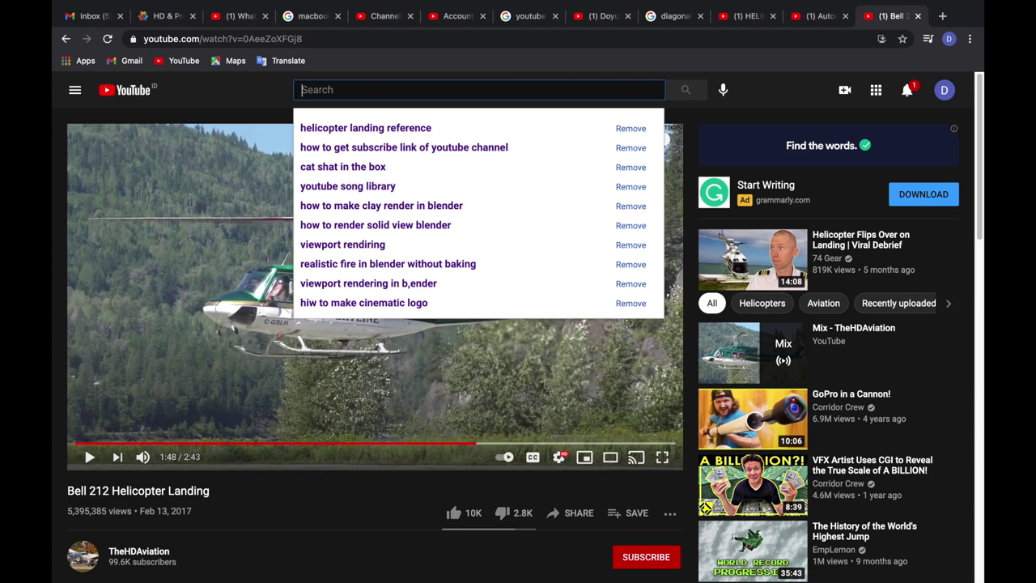
type("SH")
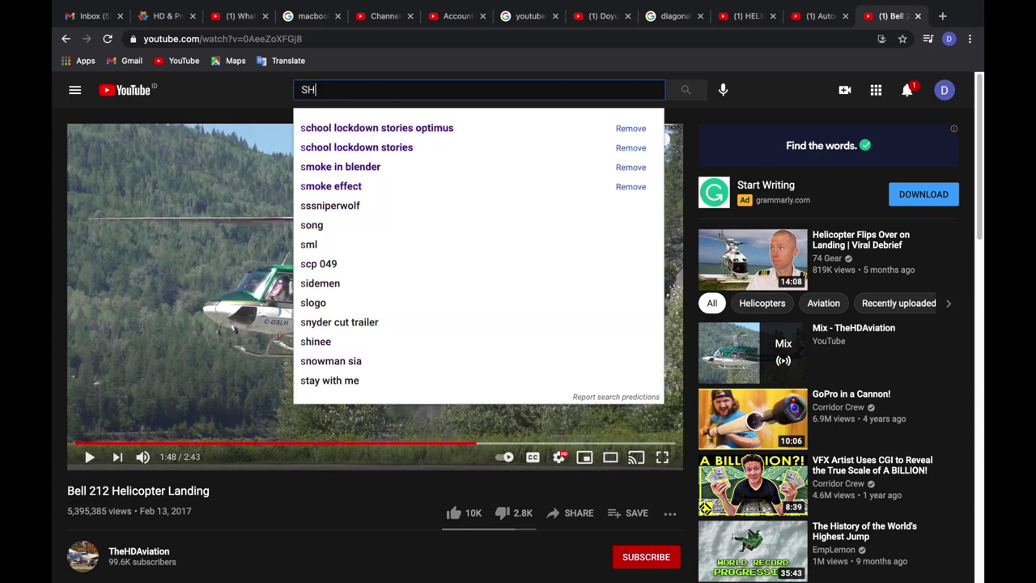
type("ADOW C")
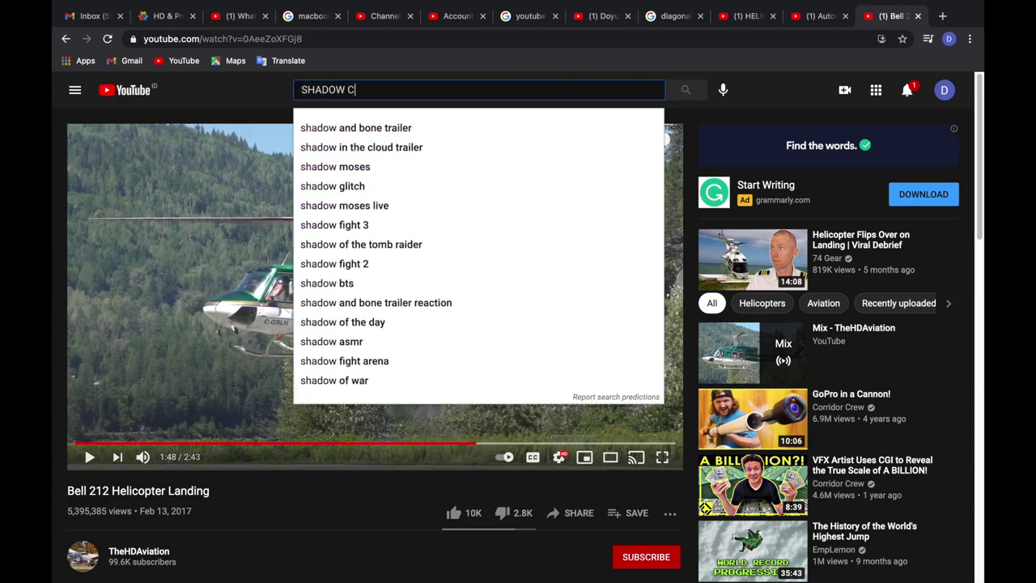
type("ATCHER EEV")
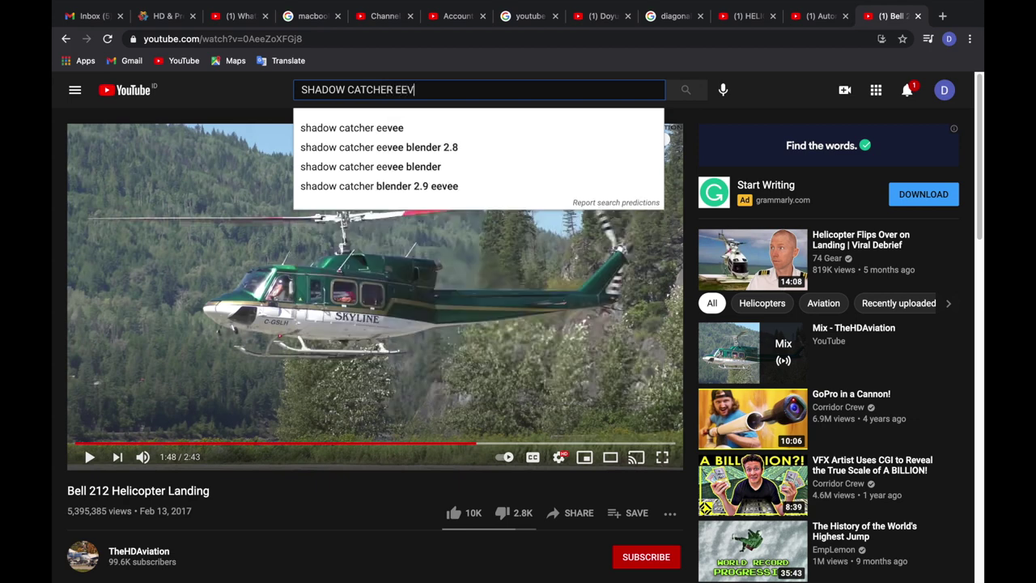
type("EE")
key("Return")
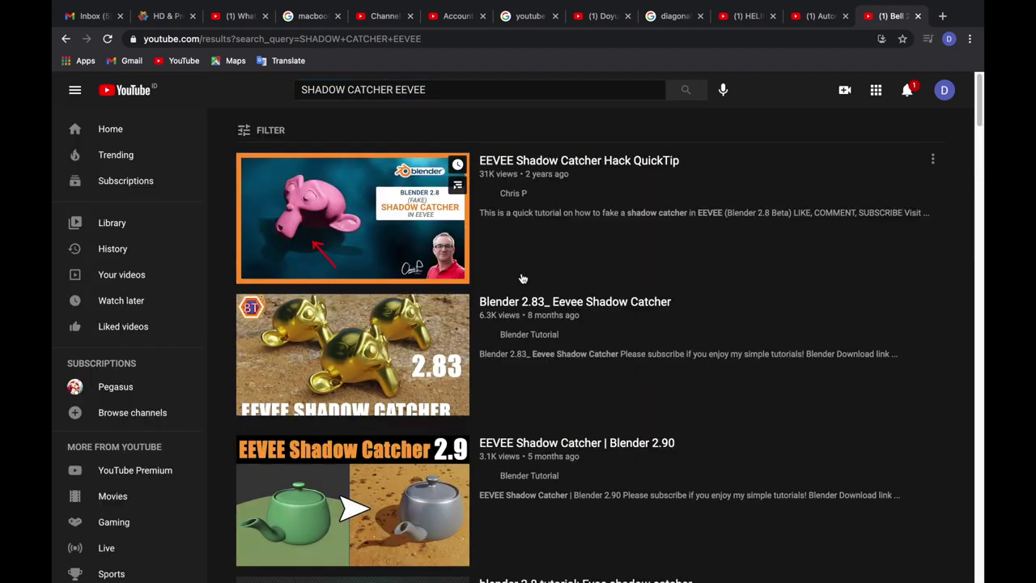
Open the "EEVEE Shadow Catcher | Blender 2.90" video, skip the ad and lower the volume.
scroll(500, 345, "down", 2)
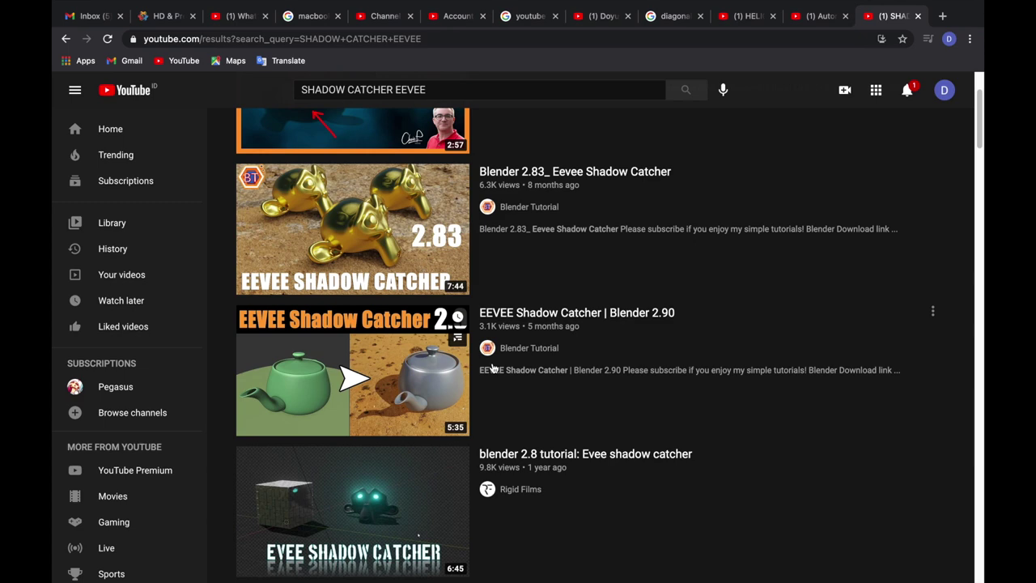
left_click(429, 355)
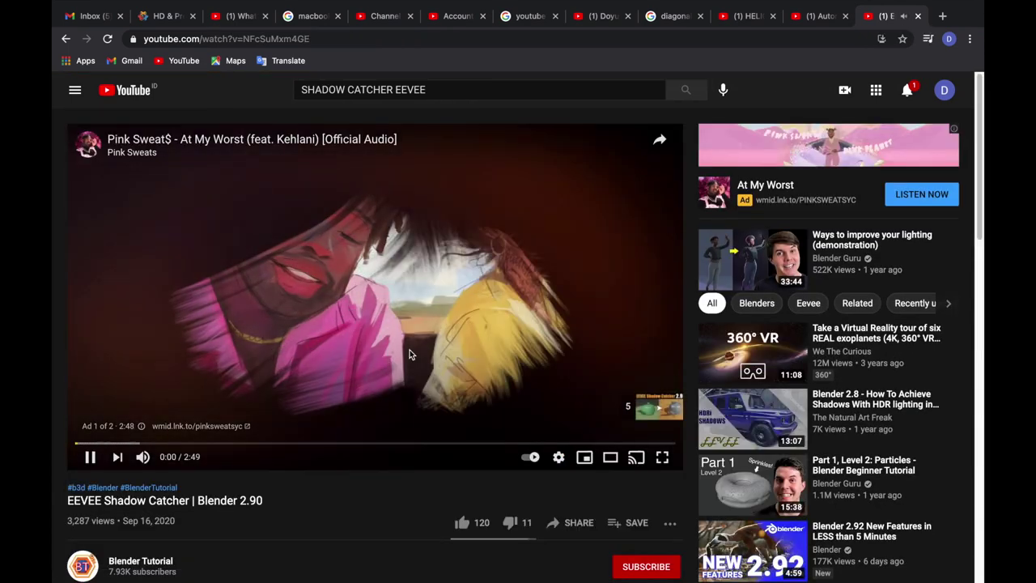
left_click(473, 350)
left_click(473, 347)
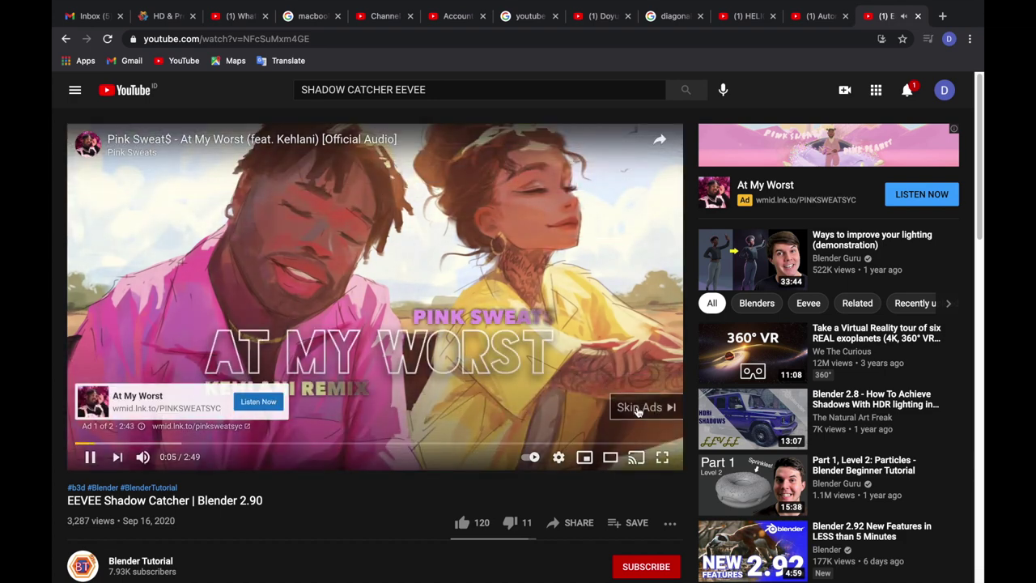
left_click(644, 412)
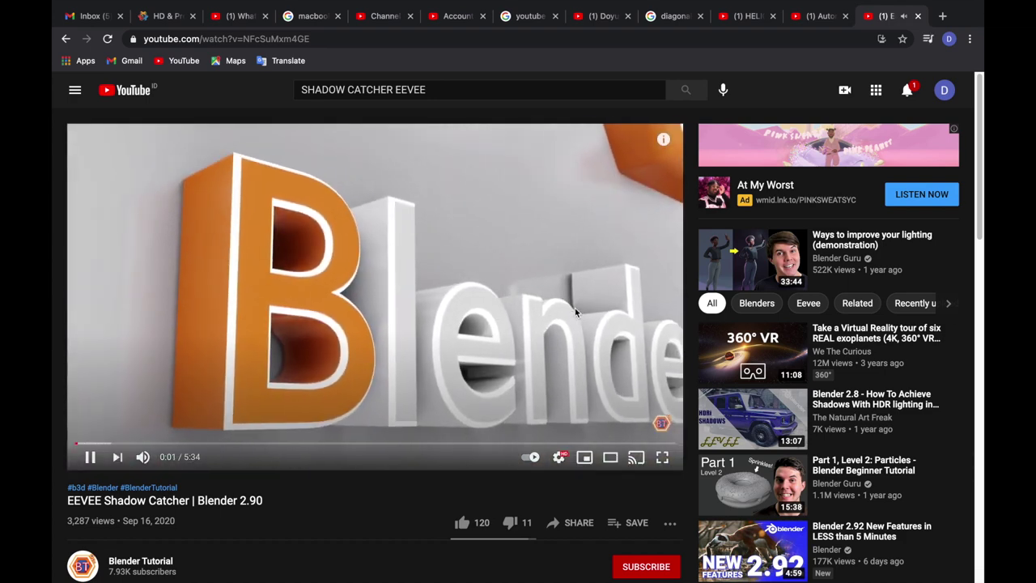
key("XF86AudioLowerVolume")
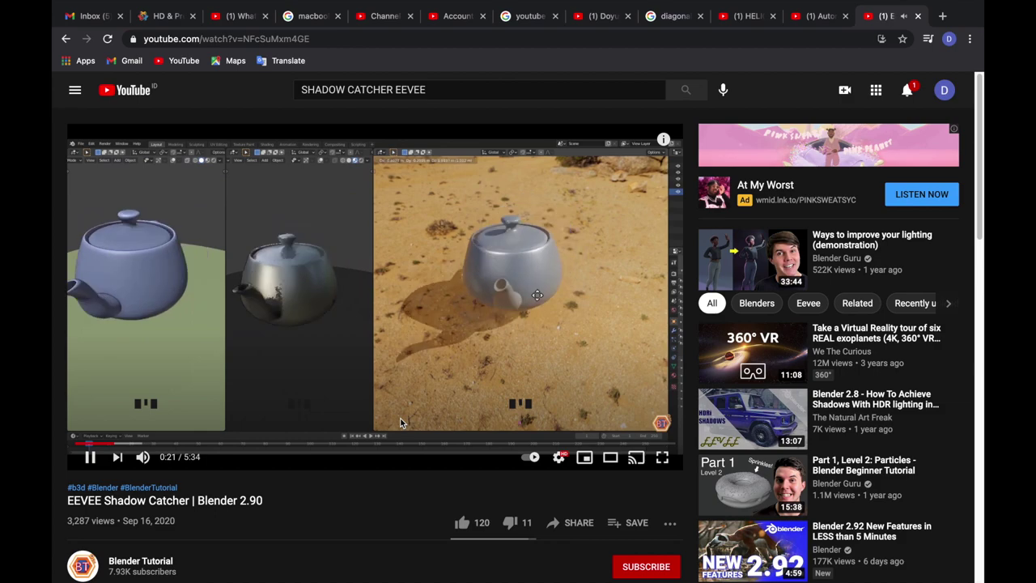
Jump to 3:00 in the video through the timestamp in the comments and turn the sound down further.
scroll(400, 422, "down", 4)
scroll(400, 422, "down", 1)
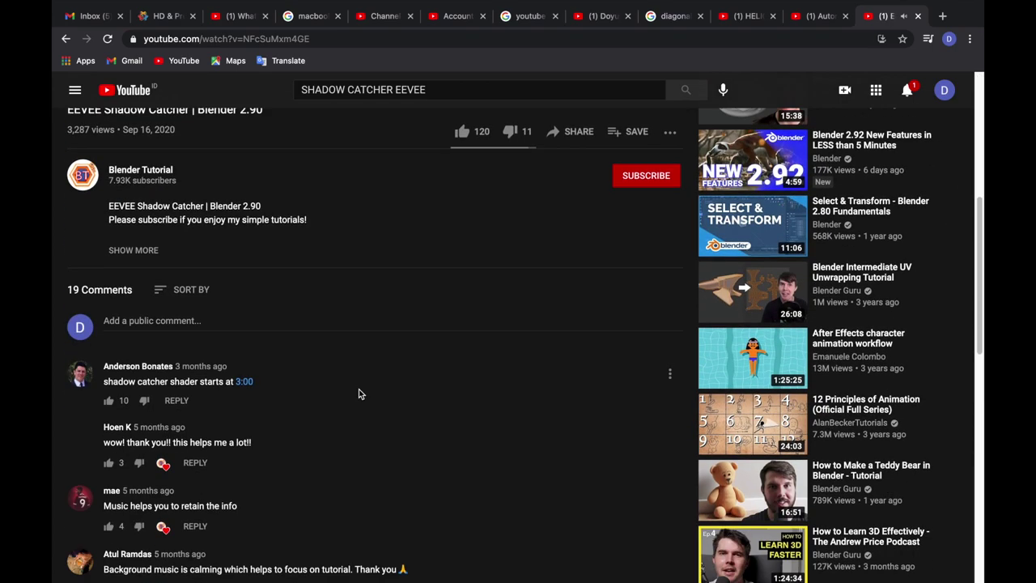
left_click(243, 381)
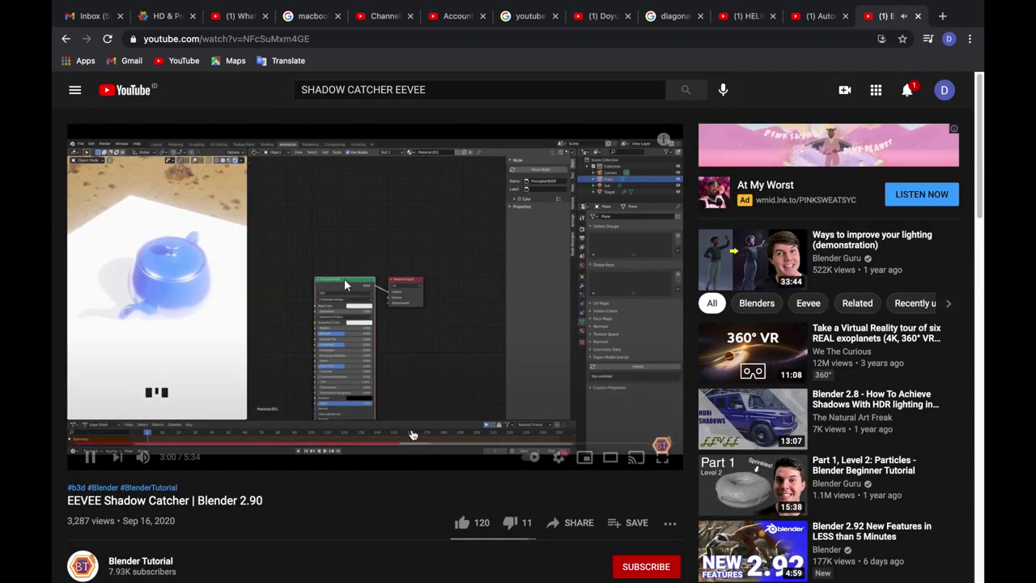
key("XF86AudioLowerVolume")
key("XF86AudioLowerVolume")
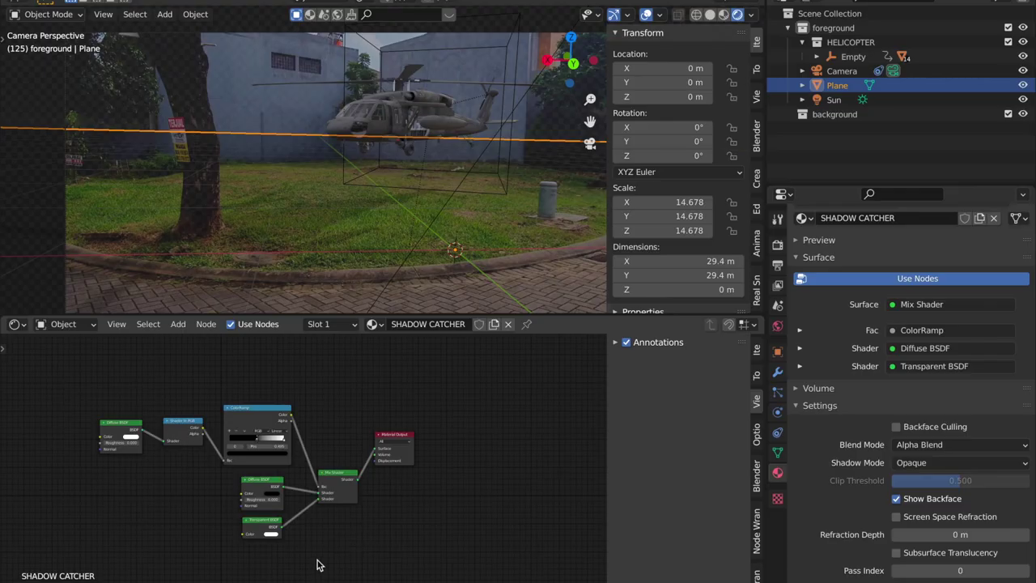
Move the Mix Shader node of the SHADOW CATCHER material level with the Material Output node.
key("g")
left_click(315, 461)
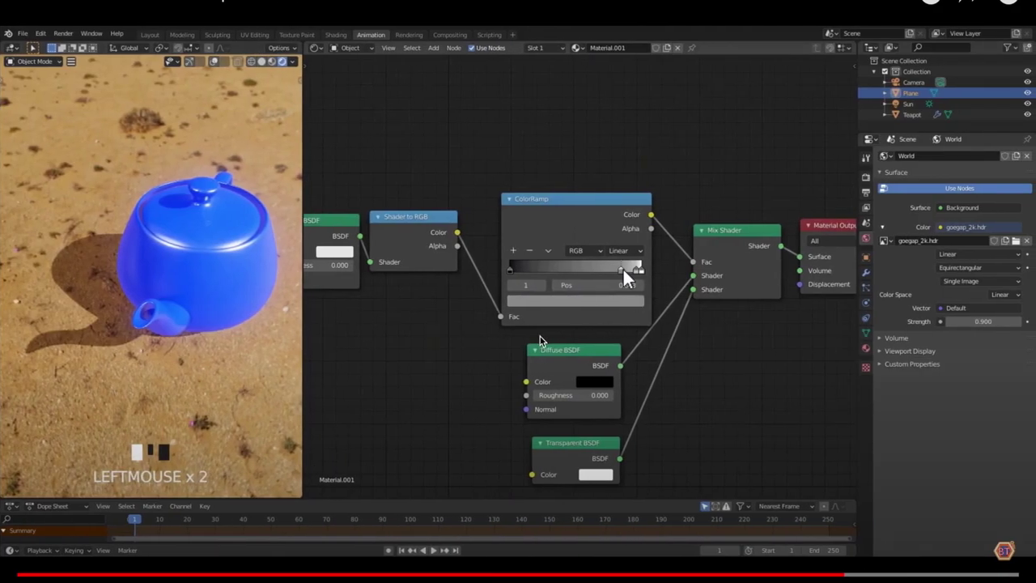
key("Escape")
Examine the SHADOW CATCHER node chain from the Diffuse BSDF through the ColorRamp and Mix Shader to the Material Output.
scroll(393, 313, "down", 1)
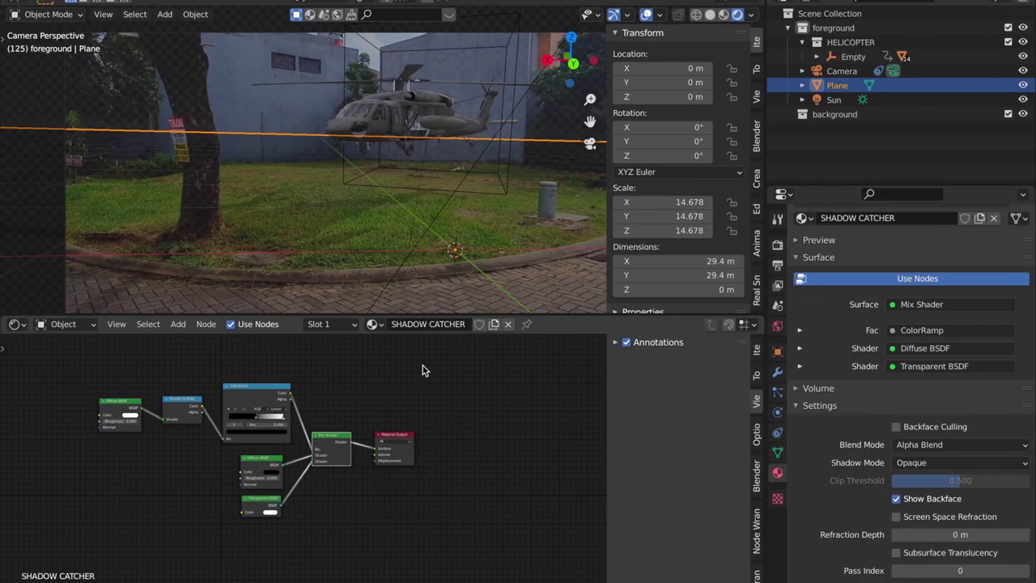
scroll(399, 483, "up", 5)
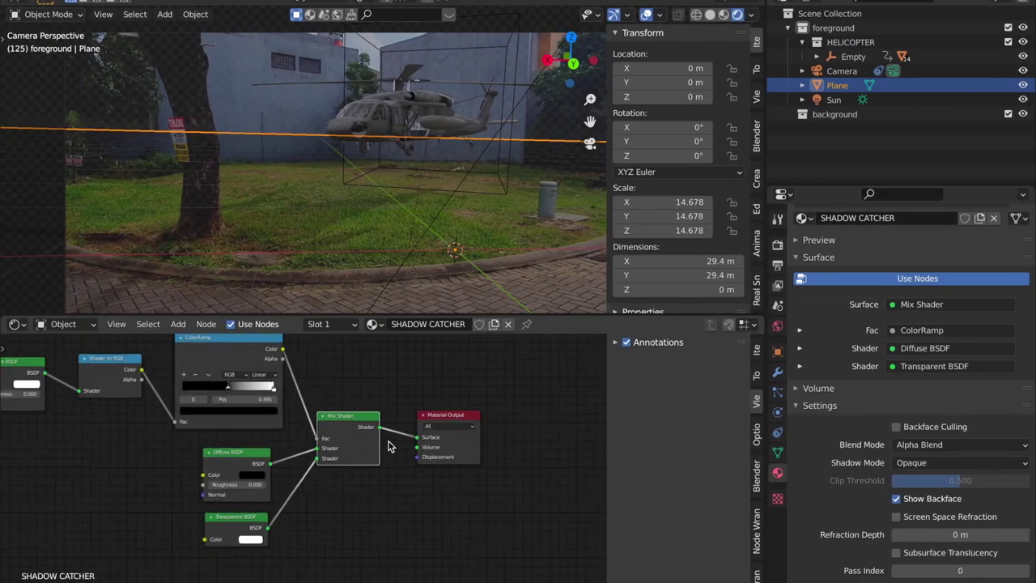
scroll(365, 427, "up", 5)
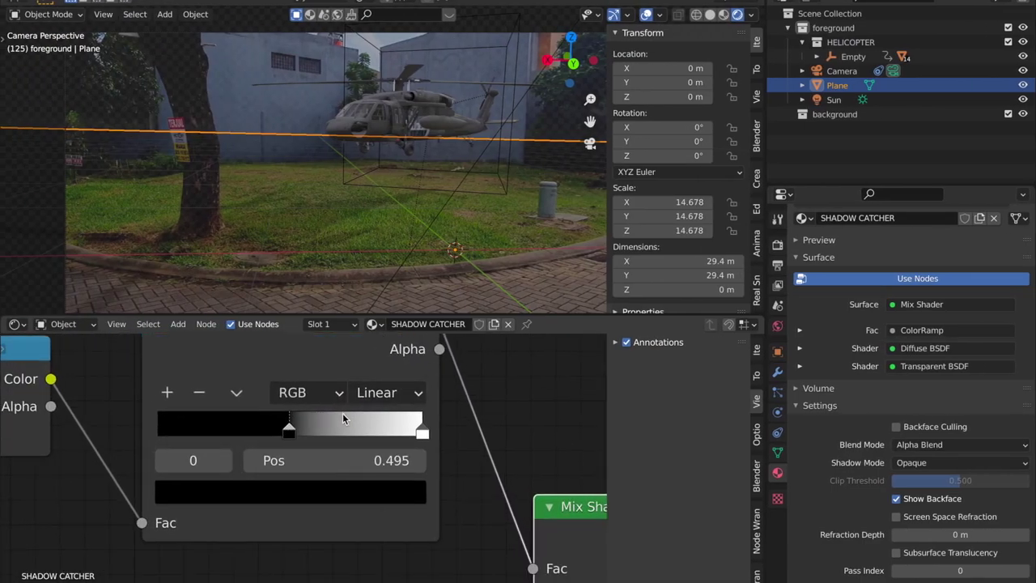
scroll(332, 441, "down", 8)
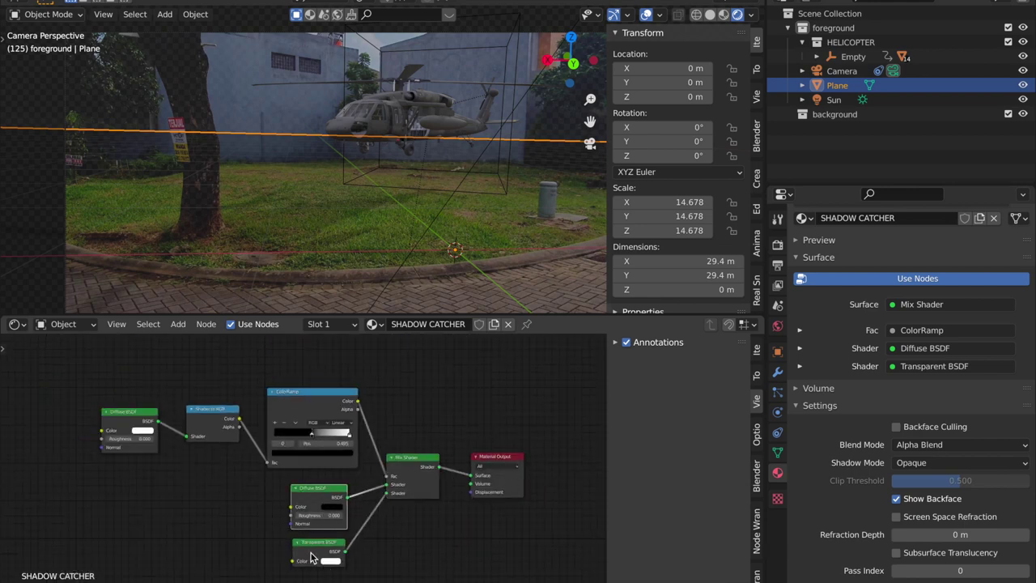
scroll(401, 531, "up", 3)
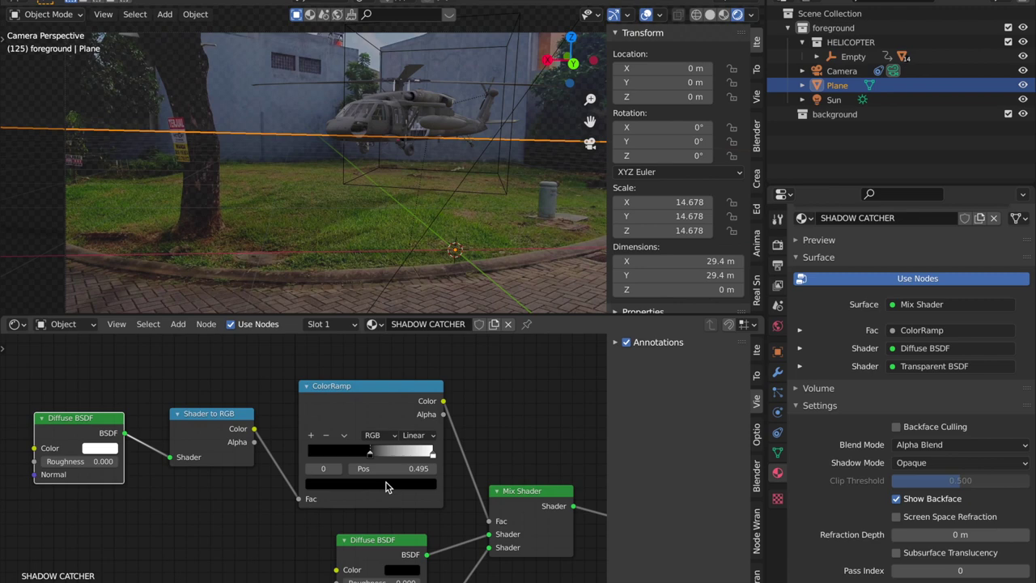
middle_click_drag(341, 435, 198, 433)
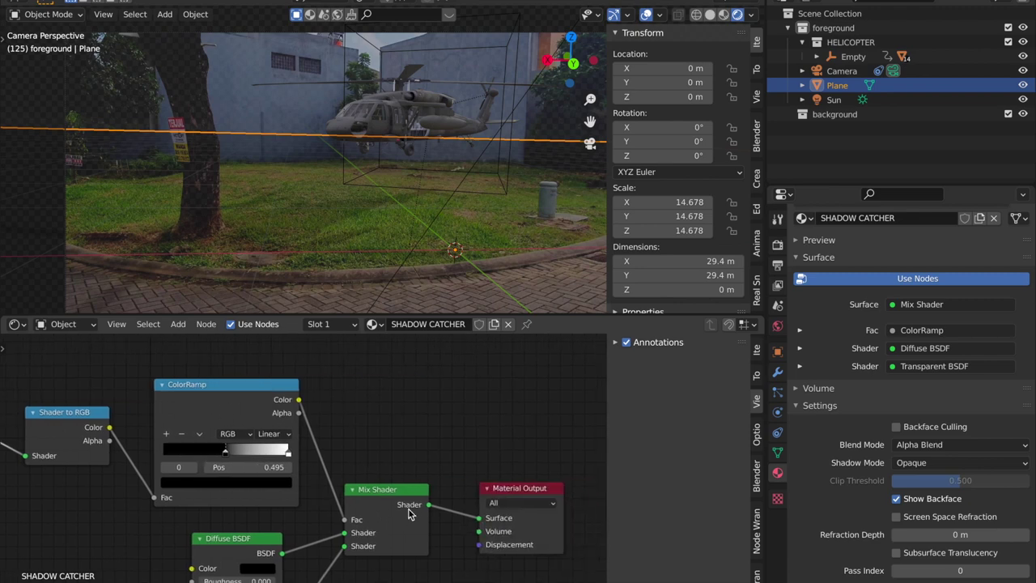
scroll(409, 514, "right", 5, "ctrl")
scroll(176, 446, "up", 5)
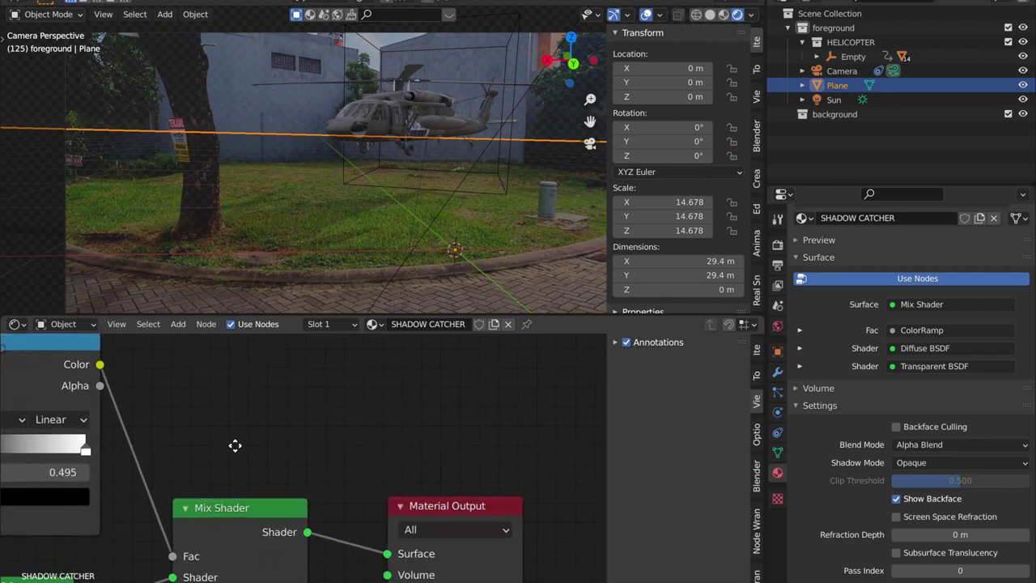
Try several positions for the ColorRamp's black stop while watching the shadow, and settle it at 0.505.
left_click_drag(275, 460, 366, 463)
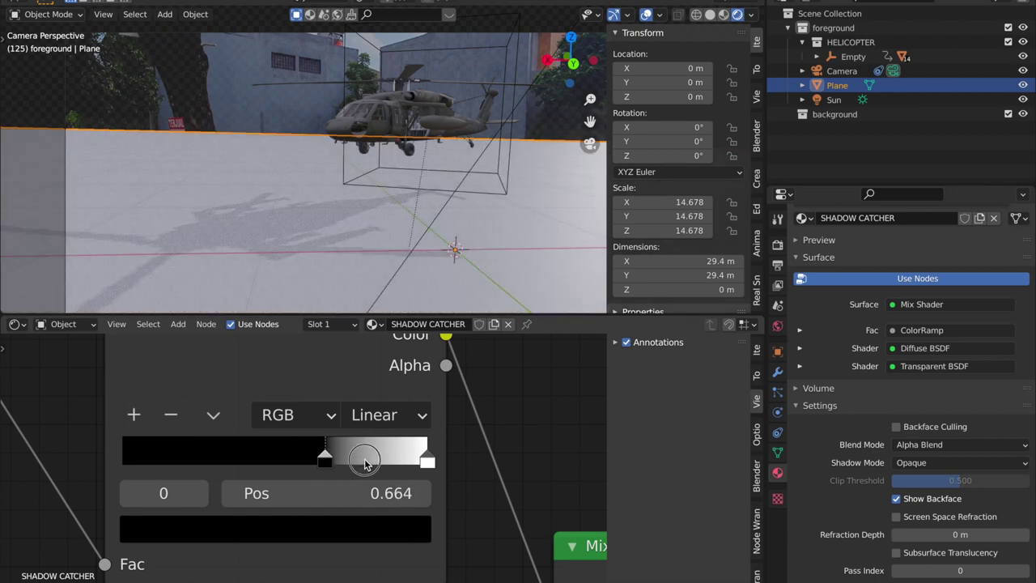
left_click_drag(281, 463, 532, 457)
left_click_drag(366, 458, 420, 464)
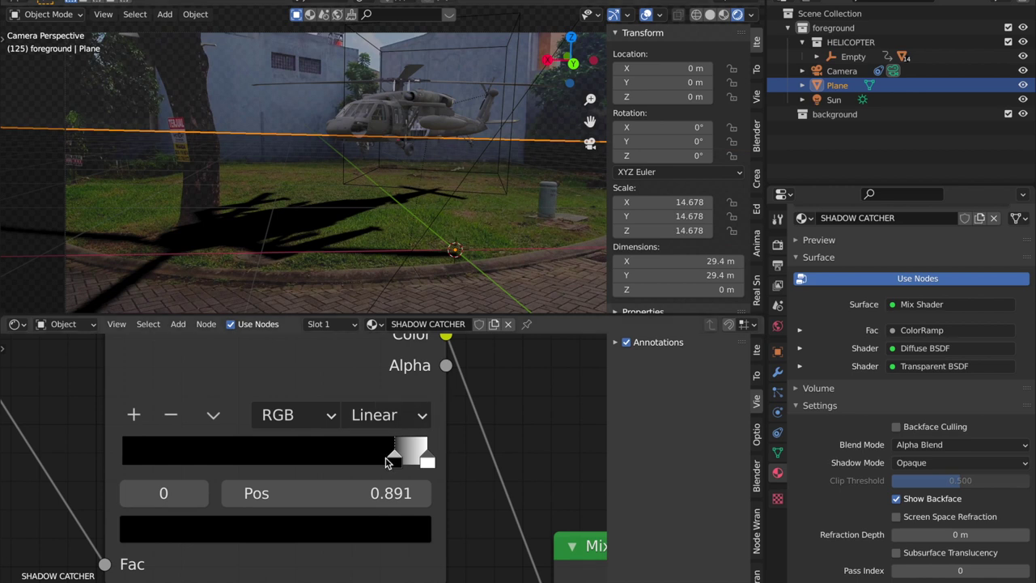
left_click_drag(358, 458, 230, 445)
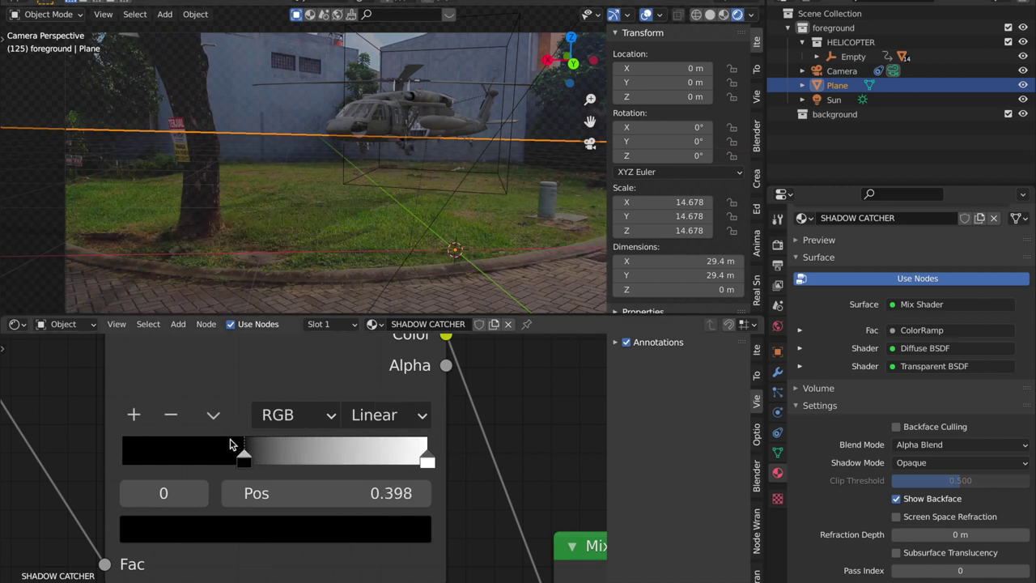
left_click_drag(379, 457, 429, 457)
left_click_drag(251, 447, 298, 451)
Hide the viewport sidebar, deselect the plane and check the scene from the side and through the camera.
scroll(484, 175, "down", 2)
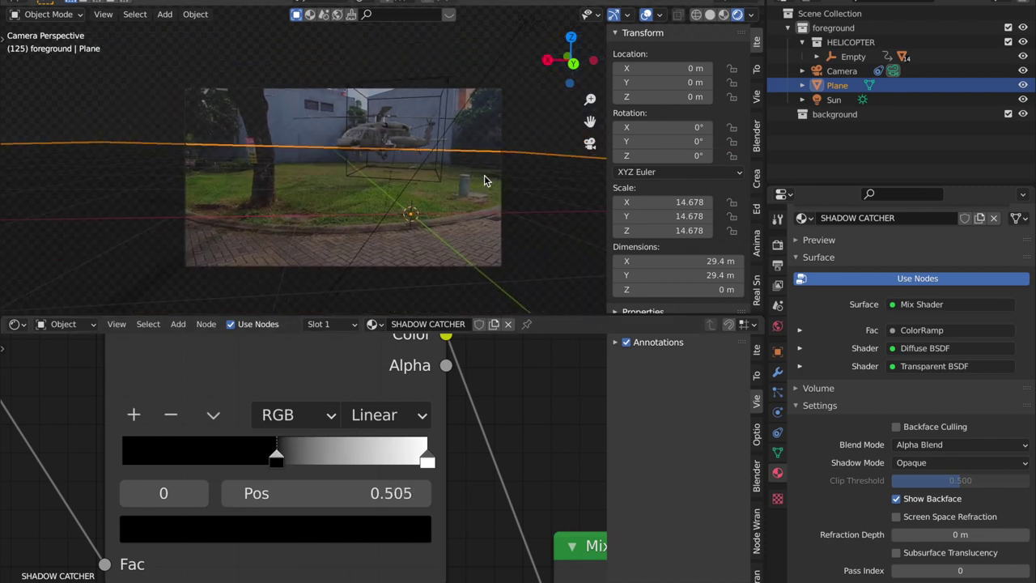
key("n")
left_click(613, 76)
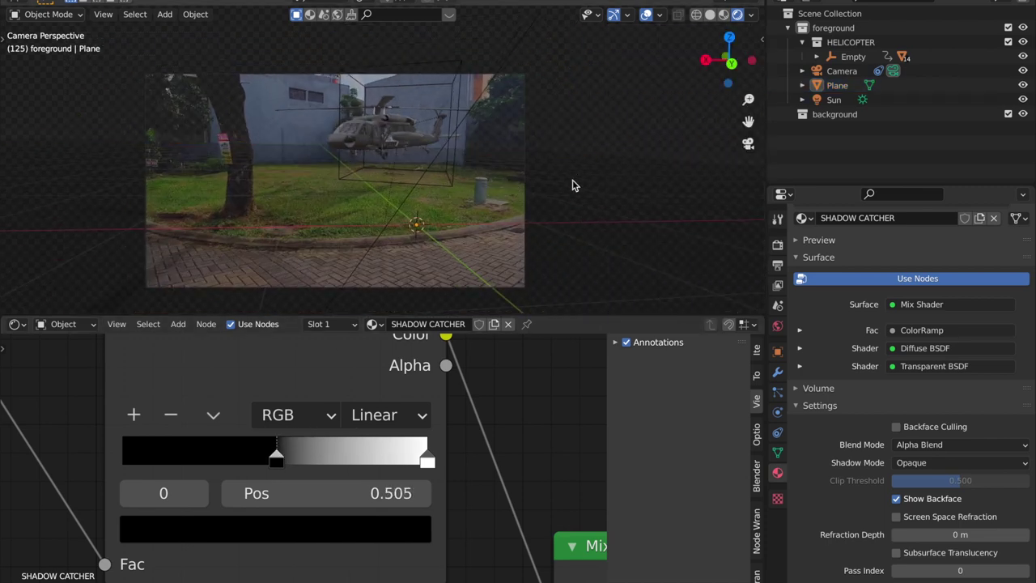
scroll(575, 175, "up", 3)
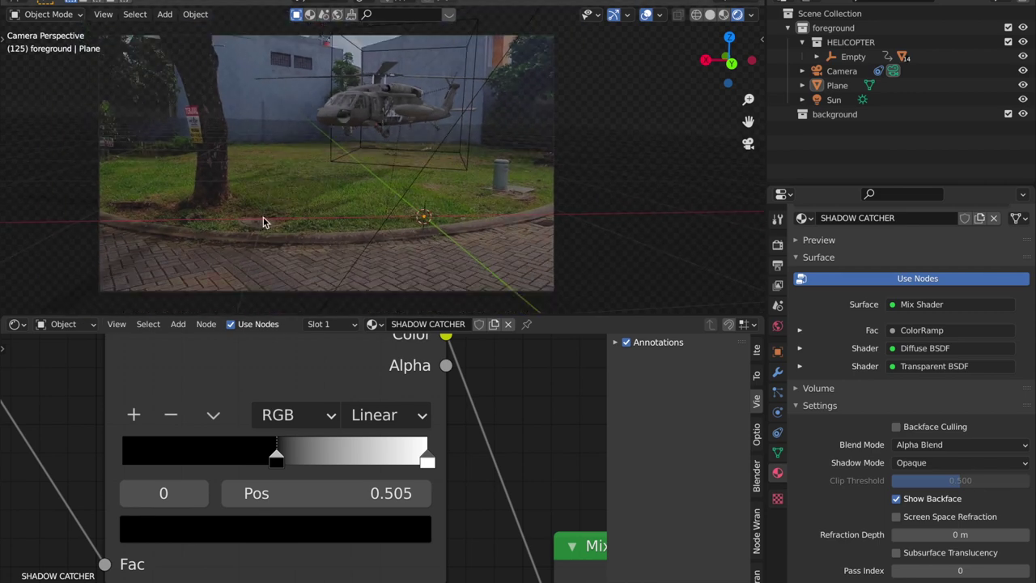
middle_click_drag(405, 186, 680, 168)
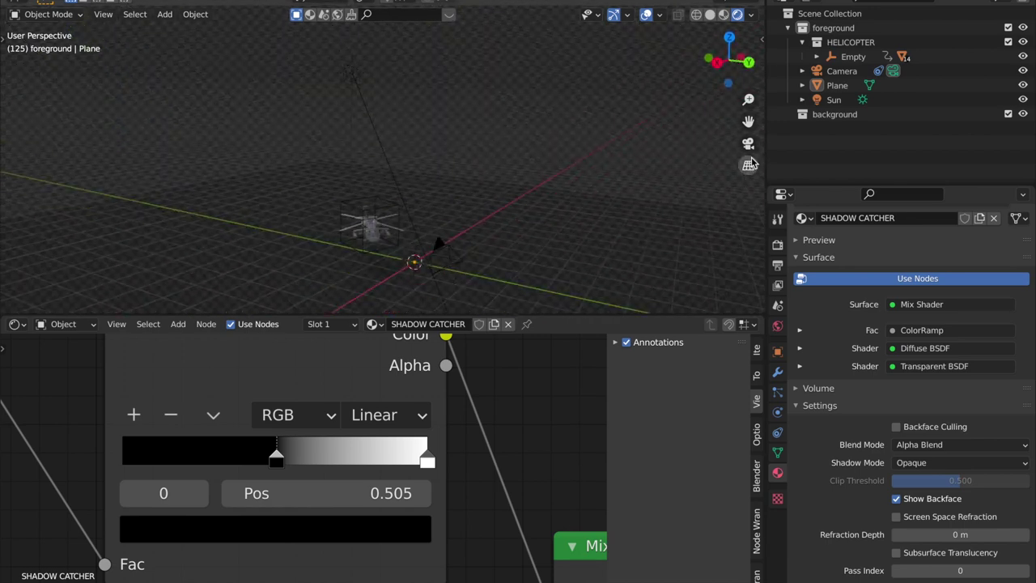
left_click(748, 143)
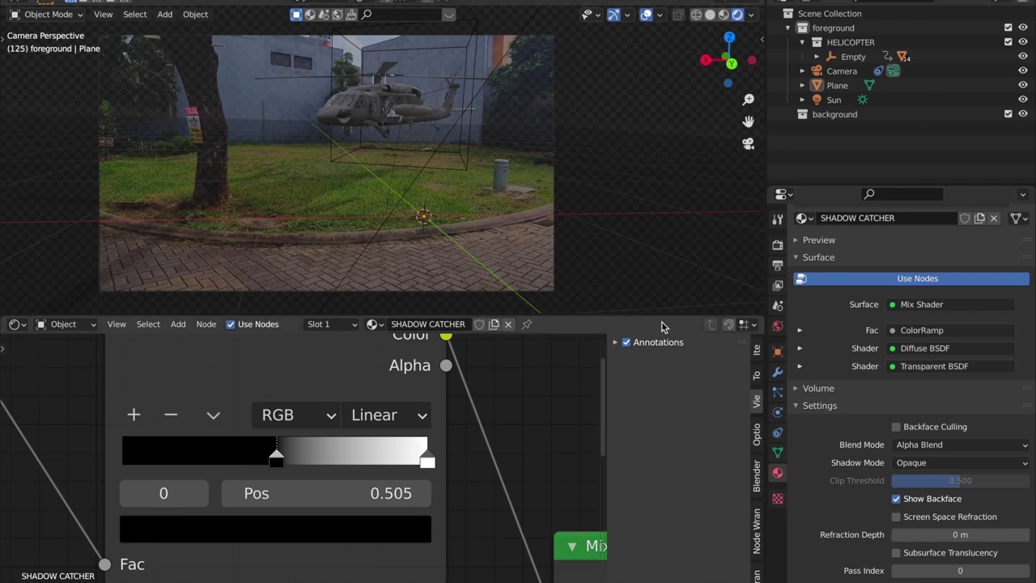
Try a World background strength of 0.5 with the small_rural_road_2k.hdr lighting, after testing 0.
left_click(778, 326)
scroll(521, 153, "up", 6)
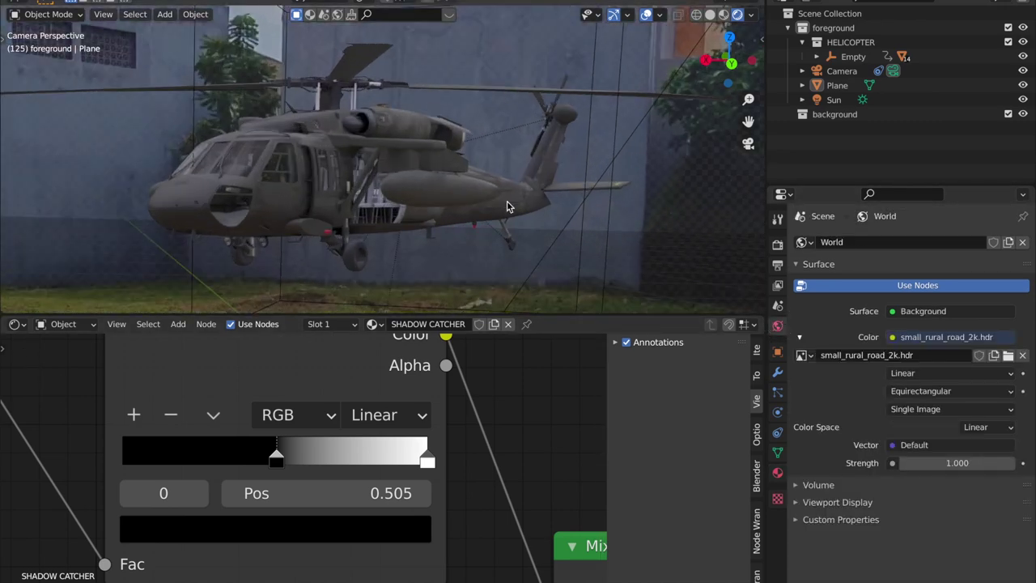
scroll(508, 206, "up", 2)
left_click_drag(981, 466, 900, 466)
left_click(981, 467)
type("0")
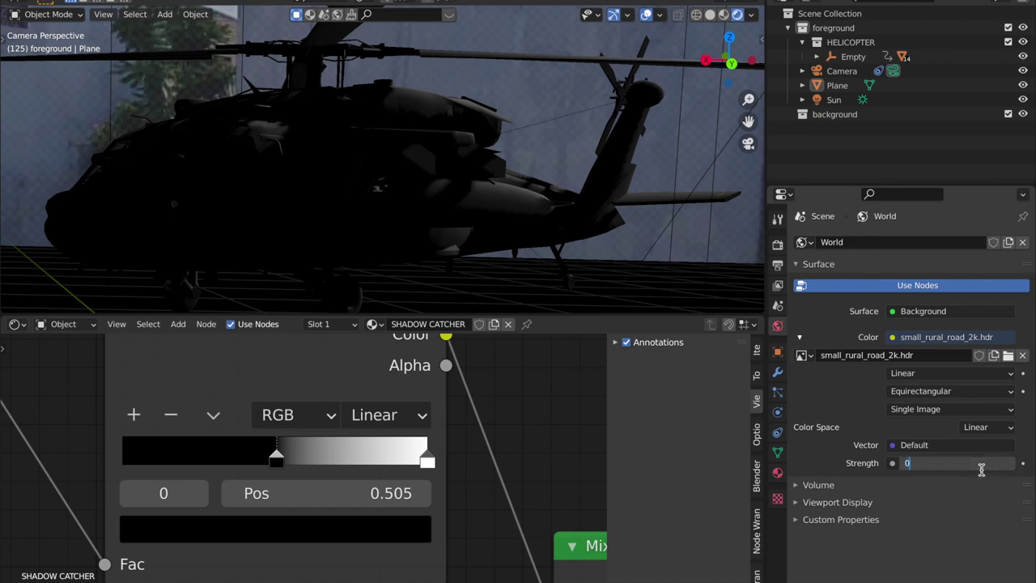
type(".5")
key("Return")
Check the dimmed scene from above and through the camera, test World strength 0, and restore it to 1.
scroll(610, 285, "down", 6)
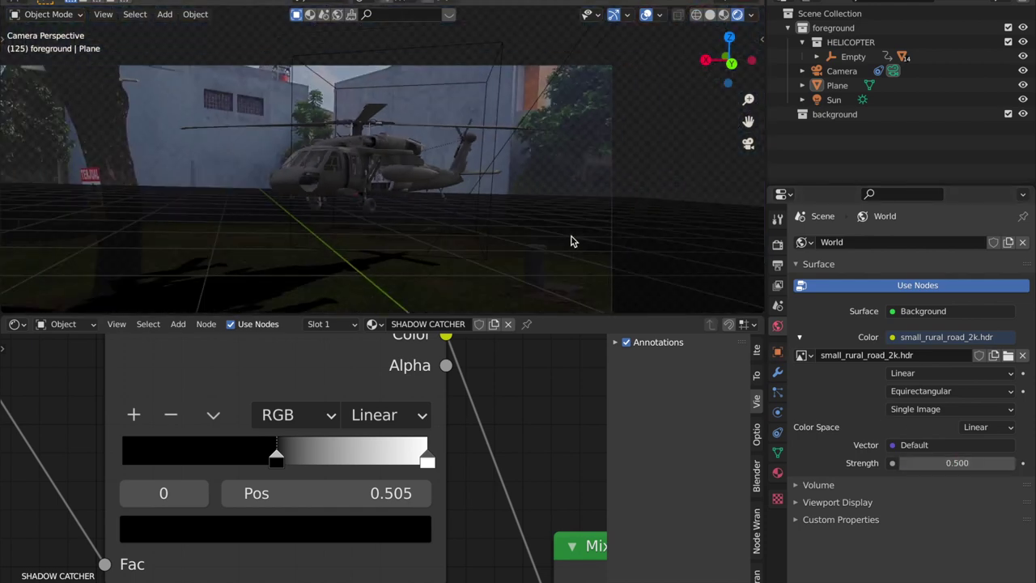
scroll(572, 236, "down", 3)
scroll(583, 237, "down", 2)
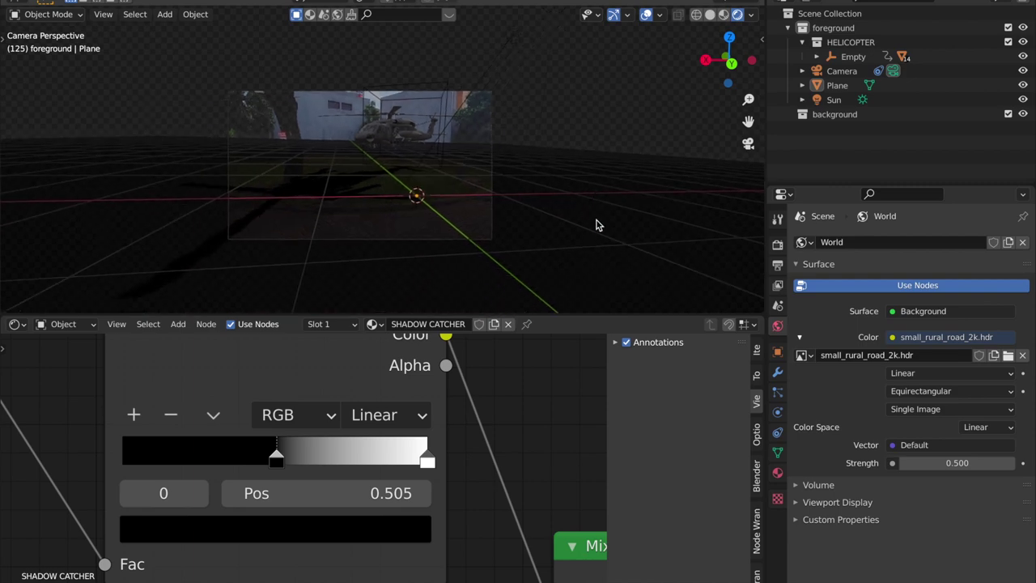
middle_click_drag(648, 113, 588, 172)
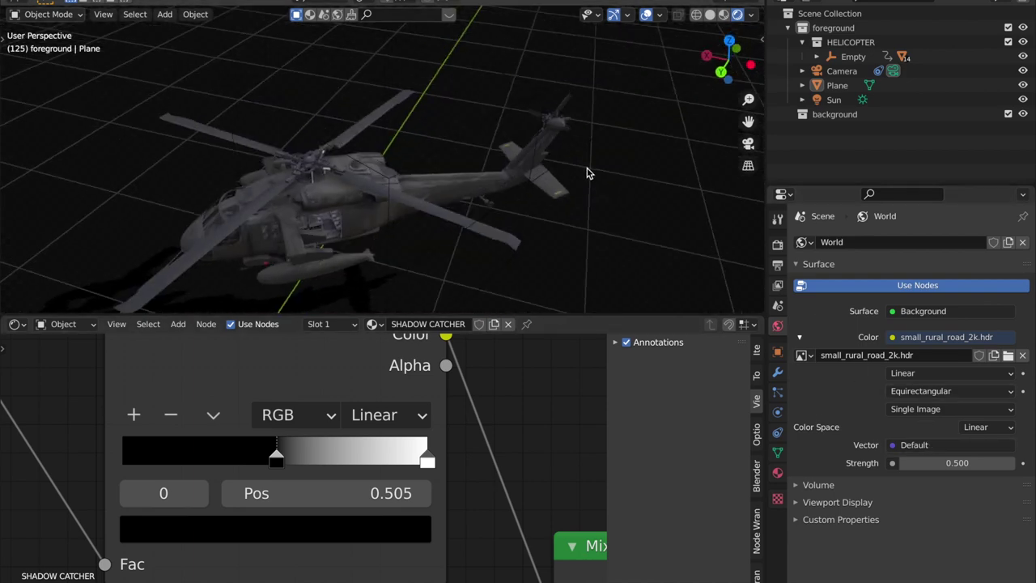
scroll(589, 172, "down", 4)
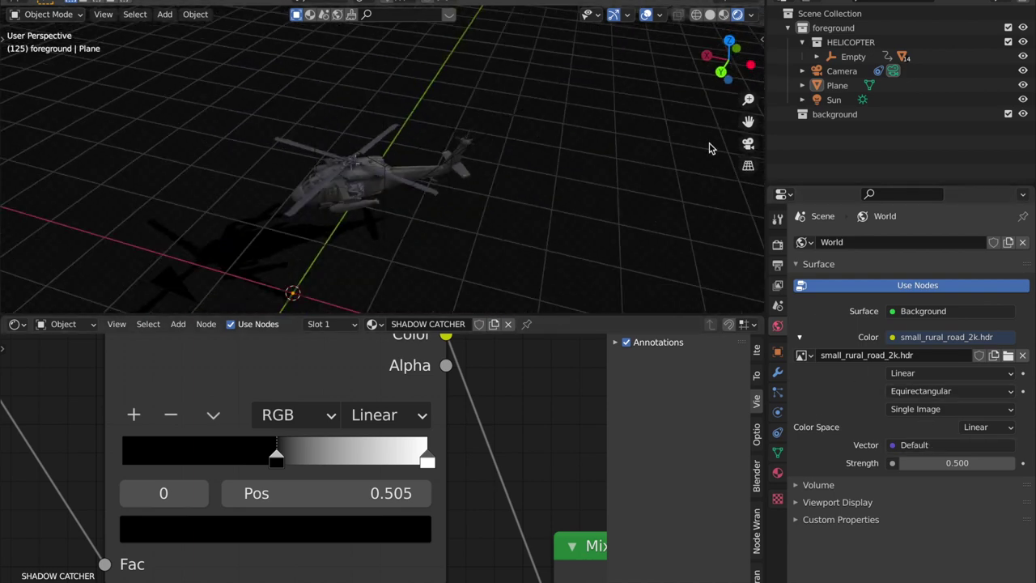
left_click(748, 144)
left_click_drag(968, 462, 906, 463)
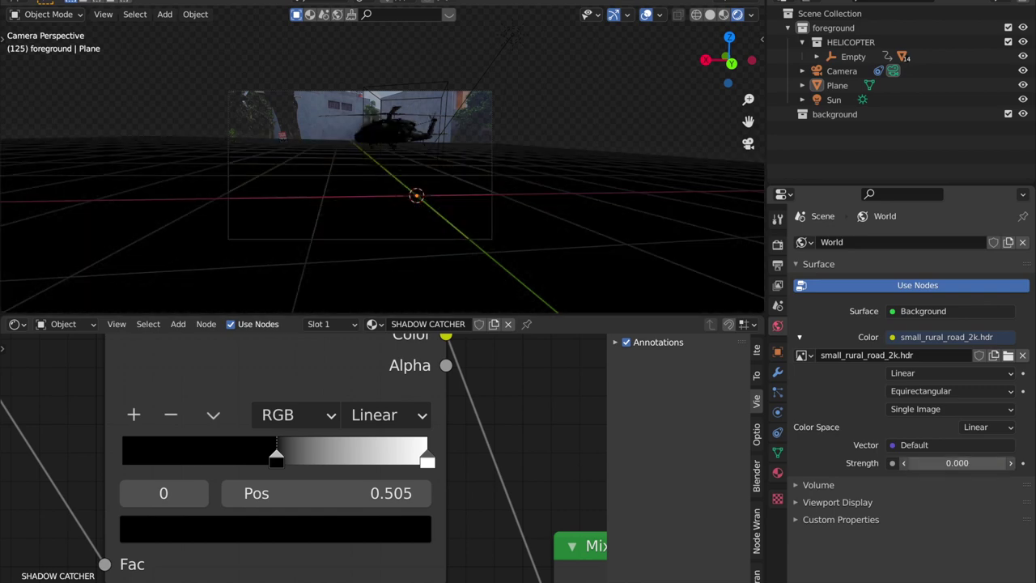
left_click(932, 462)
type("1")
key("Return")
Try a World strength of 0.9, return it to 1, and compare the lighting from an orbited view and the camera.
left_click(932, 462)
key("BackSpace")
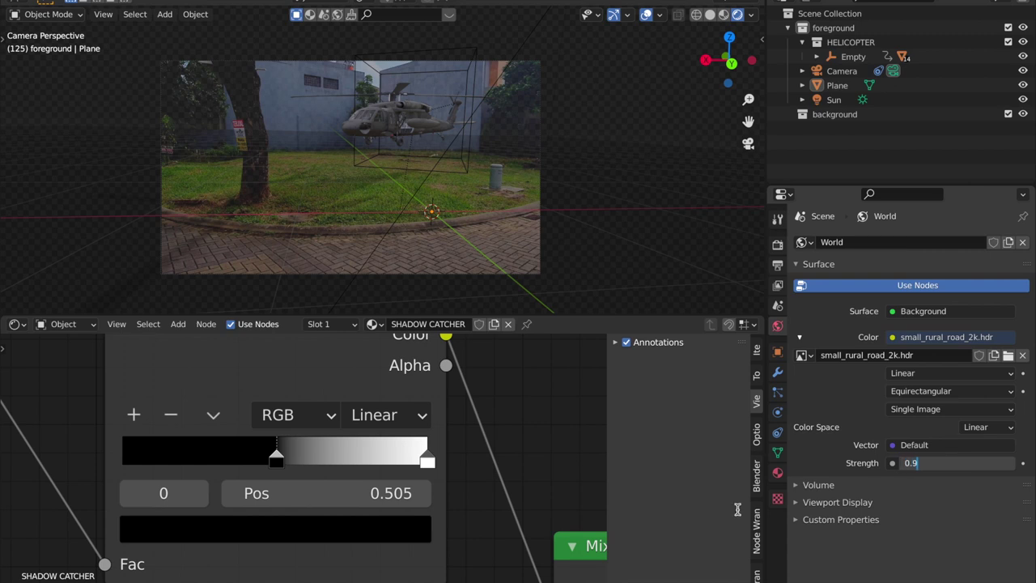
type("0.9")
key("Return")
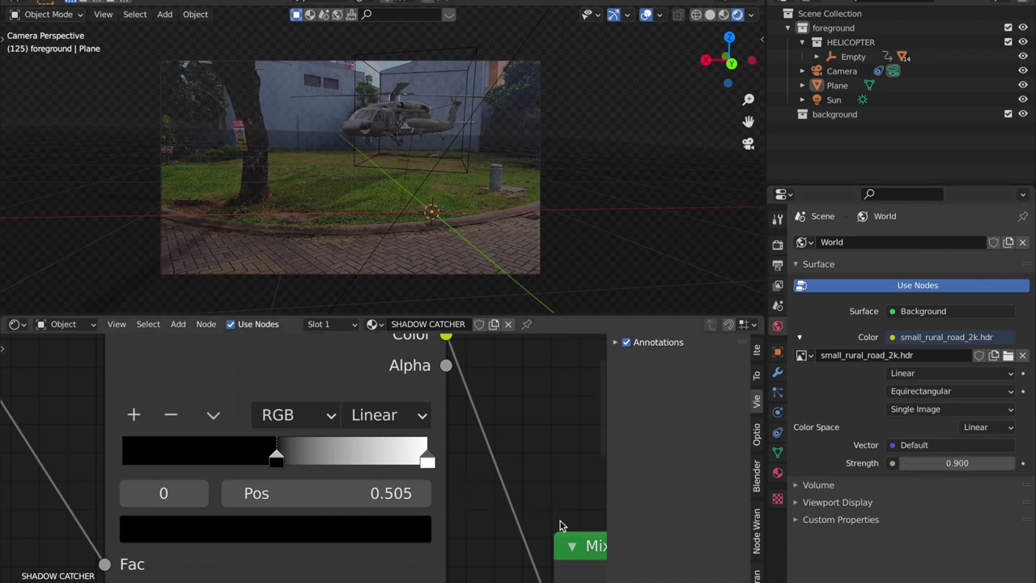
scroll(542, 486, "down", 3)
middle_click_drag(511, 207, 587, 202)
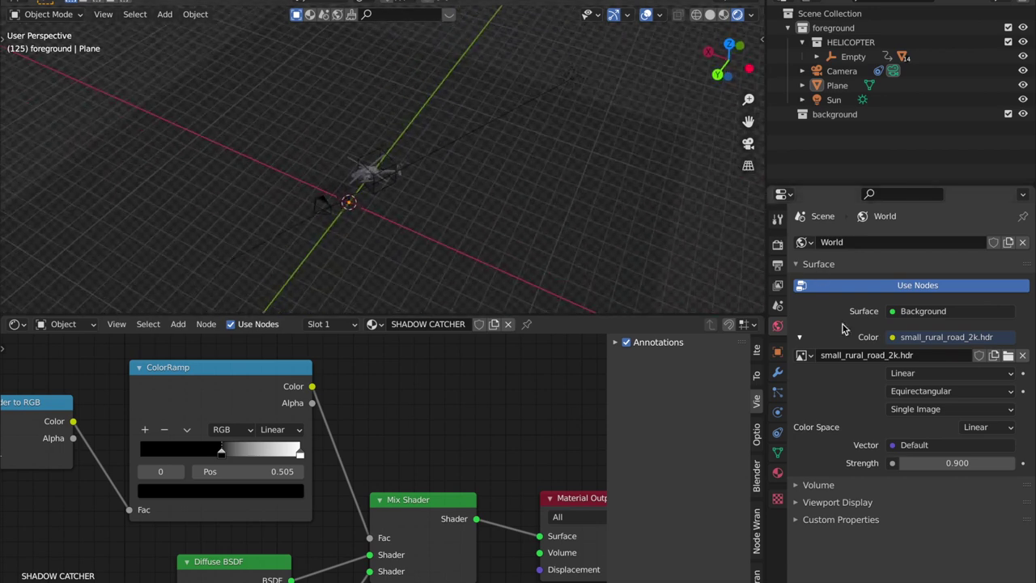
left_click(937, 464)
scroll(387, 200, "up", 6)
middle_click_drag(387, 199, 454, 171)
left_click(746, 144)
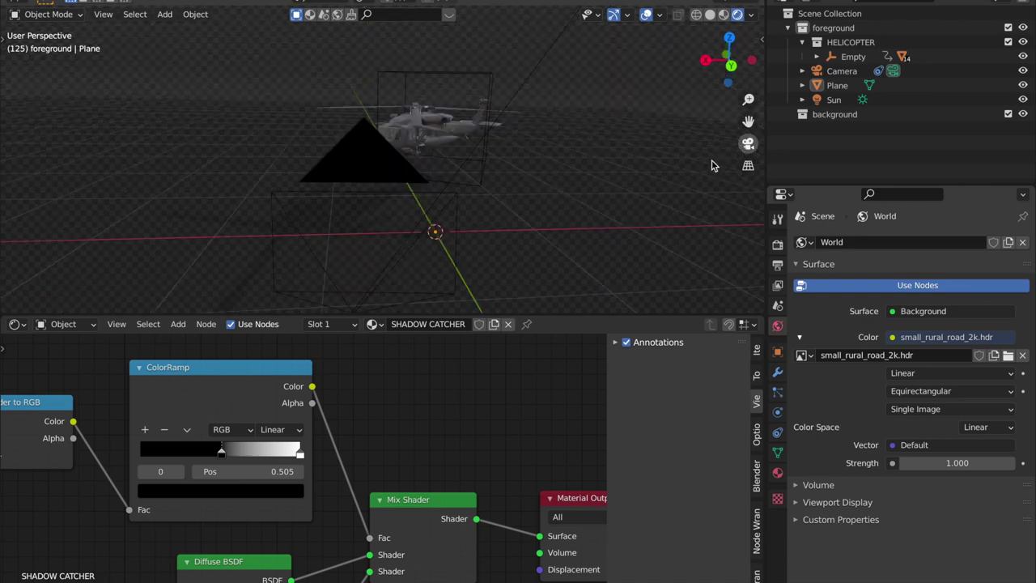
Try World strengths of 0.5 and 0.4 in the camera view, and go back to 1.
left_click(967, 464)
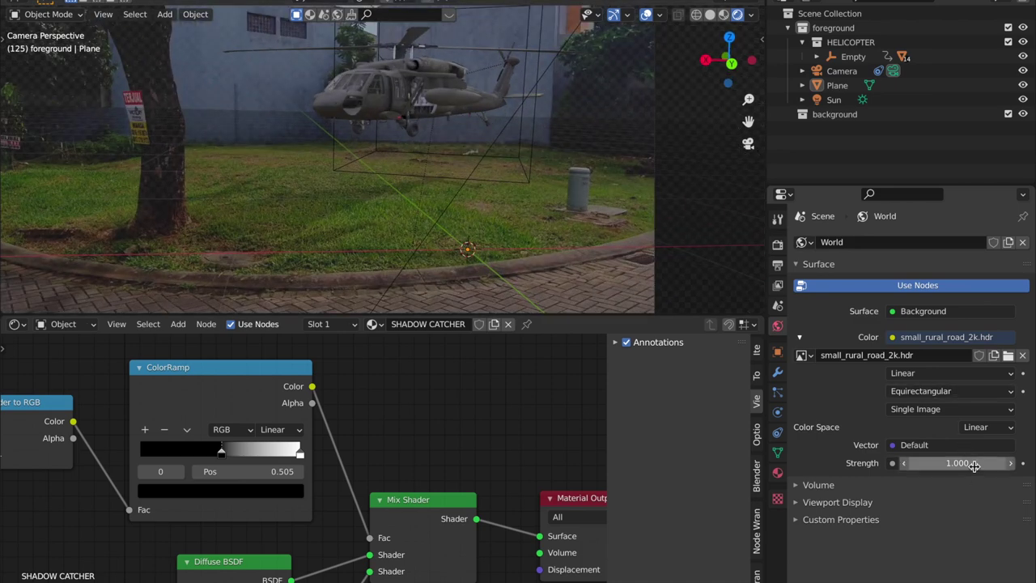
type("0.5")
key("Return")
left_click(974, 463)
type("0.4")
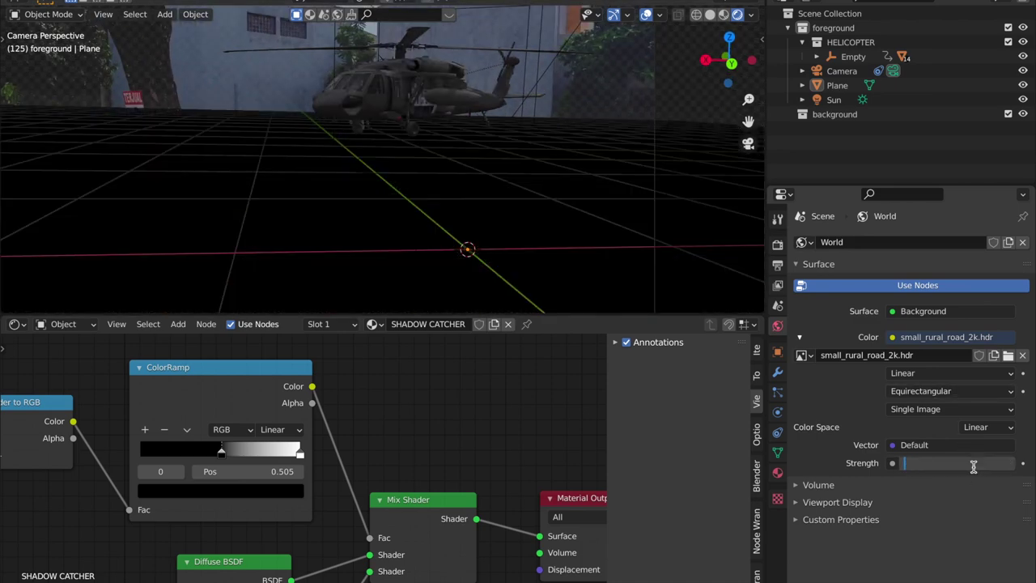
key("Return")
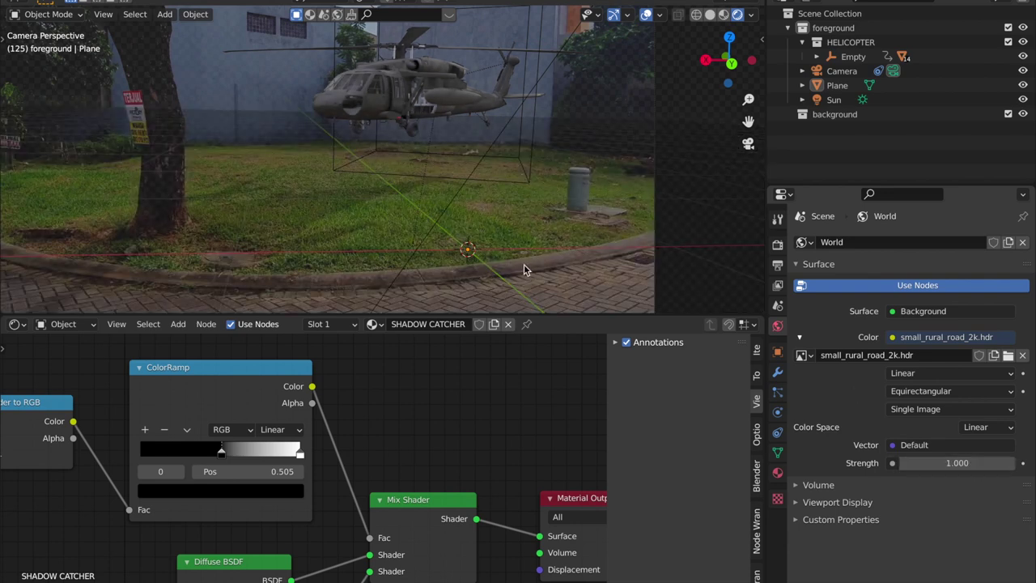
Raise the World strength gradually to 3 to compare the helicopter's brightness, and drop it to 0.5.
left_click(1010, 462)
left_click(1010, 462)
left_click(1010, 462)
left_click(1010, 462)
left_click(1010, 463)
left_click(1010, 462)
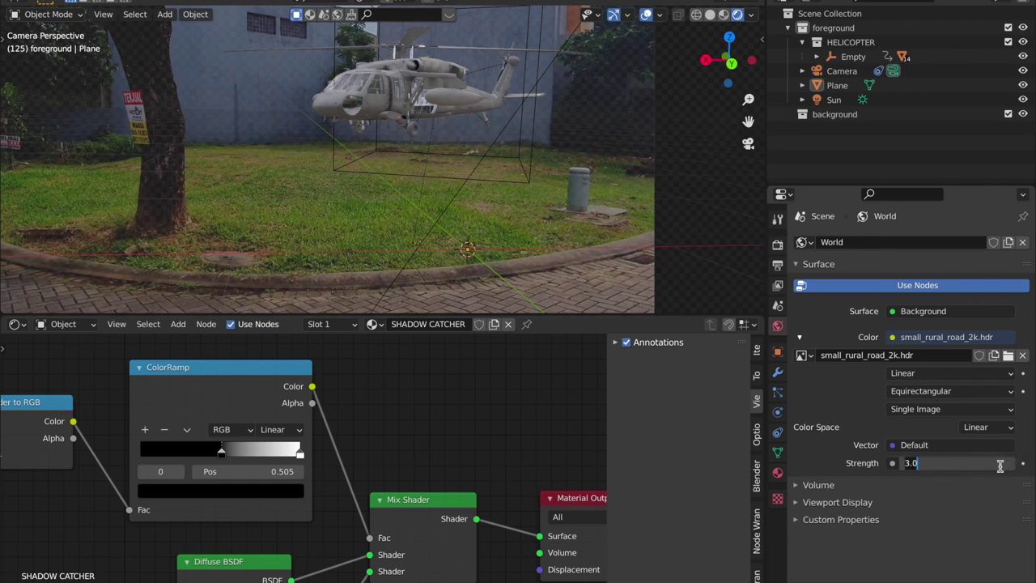
type(".5")
key("Return")
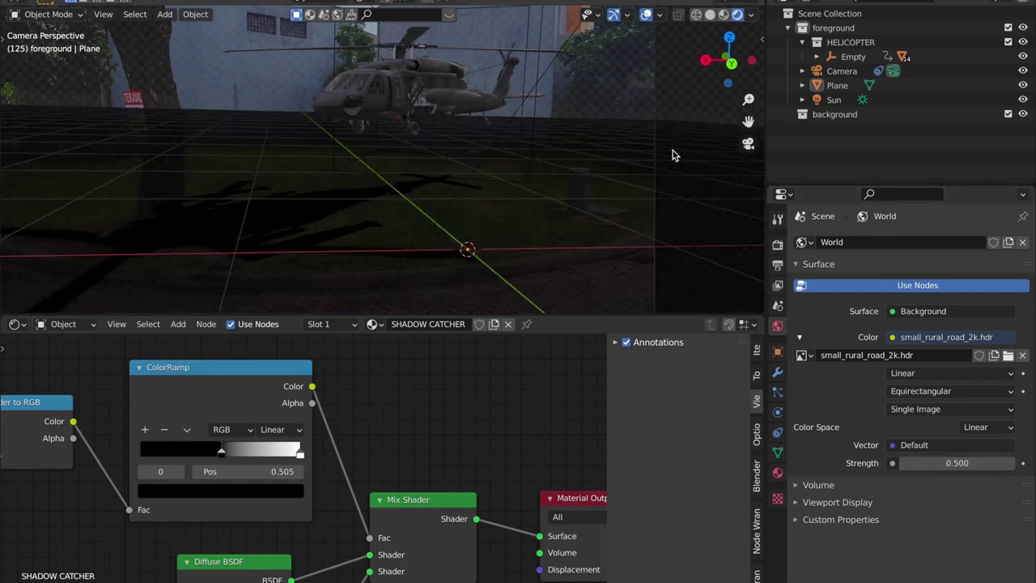
Select the Sun light, test a World strength of about 8.3, and lower it to below 1.
scroll(685, 170, "down", 3)
left_click(834, 100)
left_click_drag(958, 459, 1026, 460)
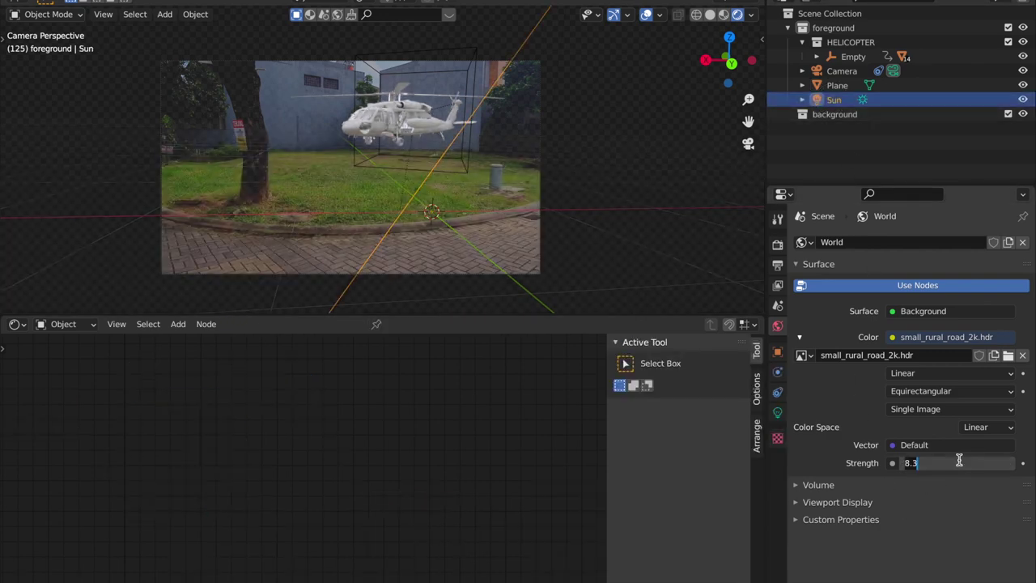
type("1")
key("Return")
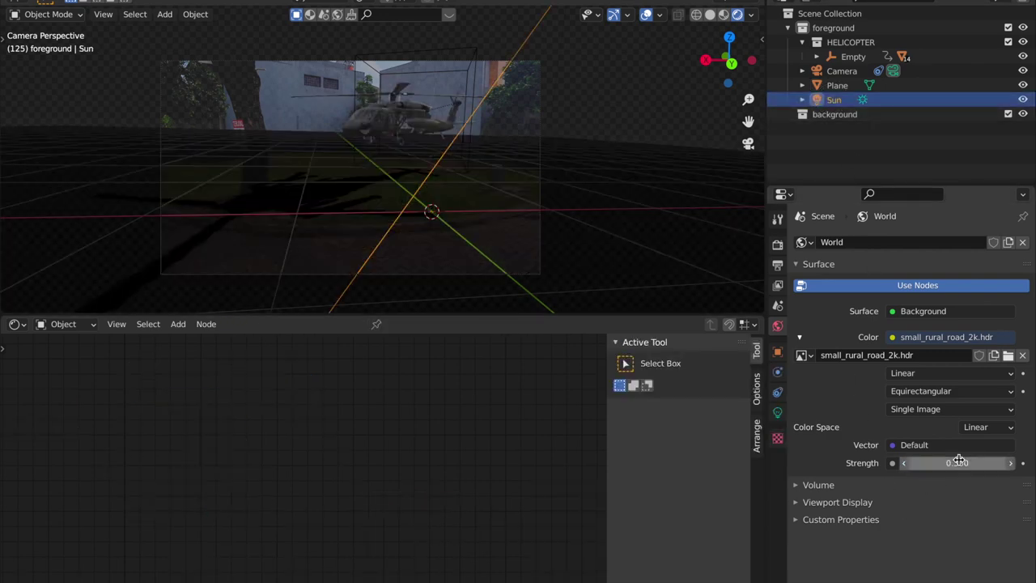
Raise the Sun light's strength to 5.98 so the helicopter's ground shadow stands out on the grass.
left_click(777, 413)
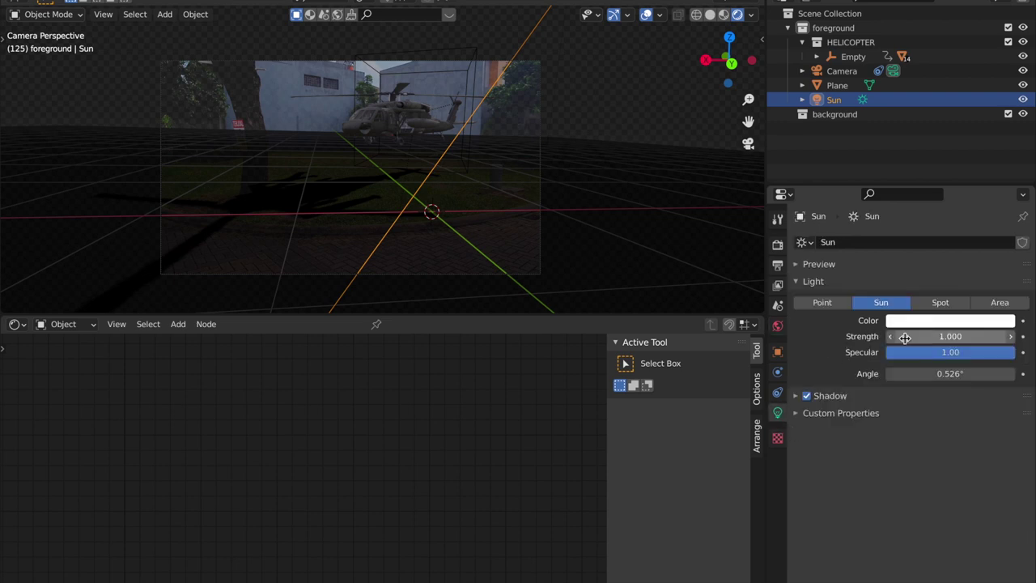
left_click_drag(950, 336, 996, 336)
scroll(389, 178, "up", 8)
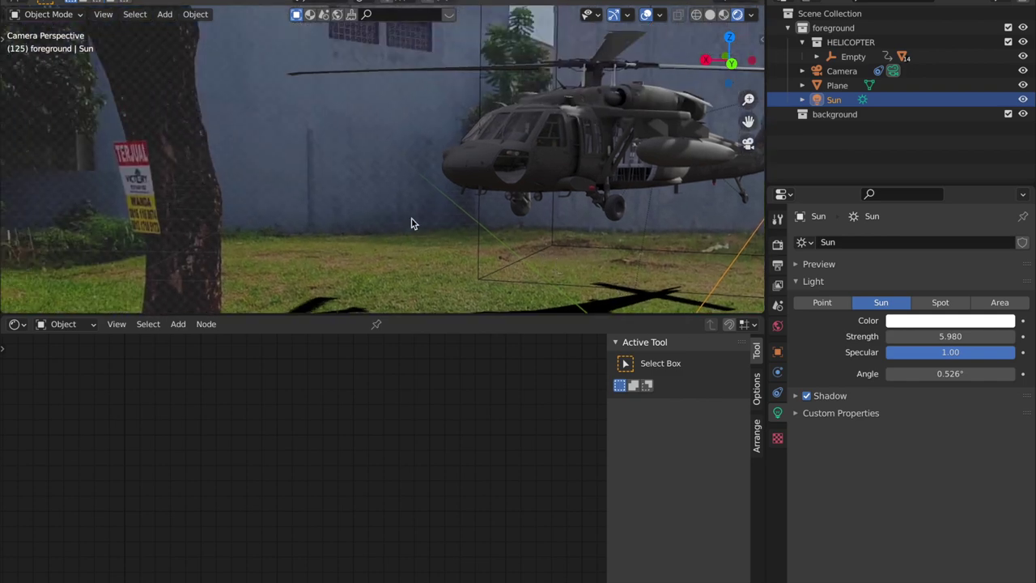
scroll(551, 267, "down", 8)
middle_click_drag(477, 241, 353, 170, "shift")
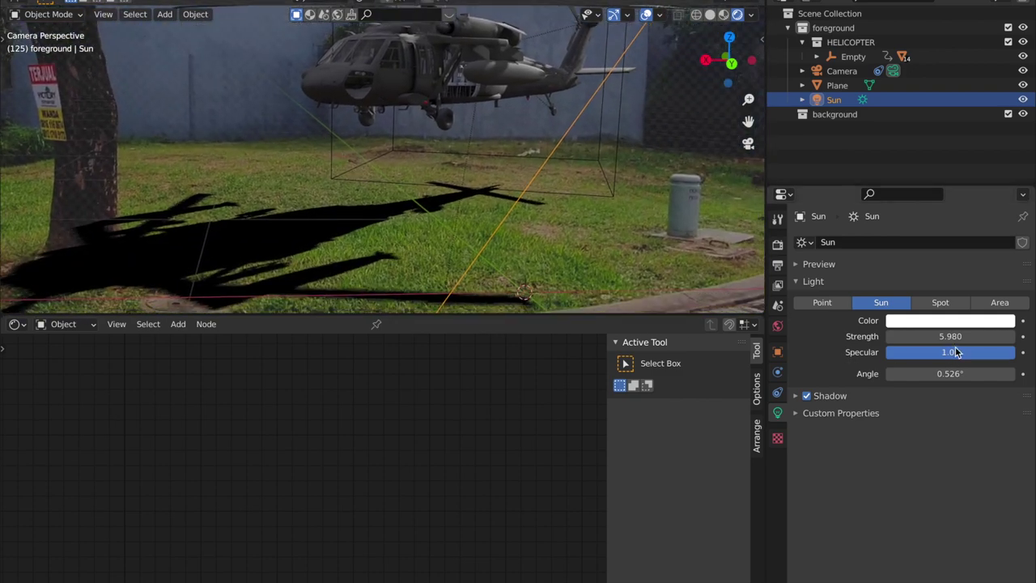
Try softening the helicopter's shadow with Sun angles of 82.7° and 50°.
left_click_drag(949, 373, 969, 374)
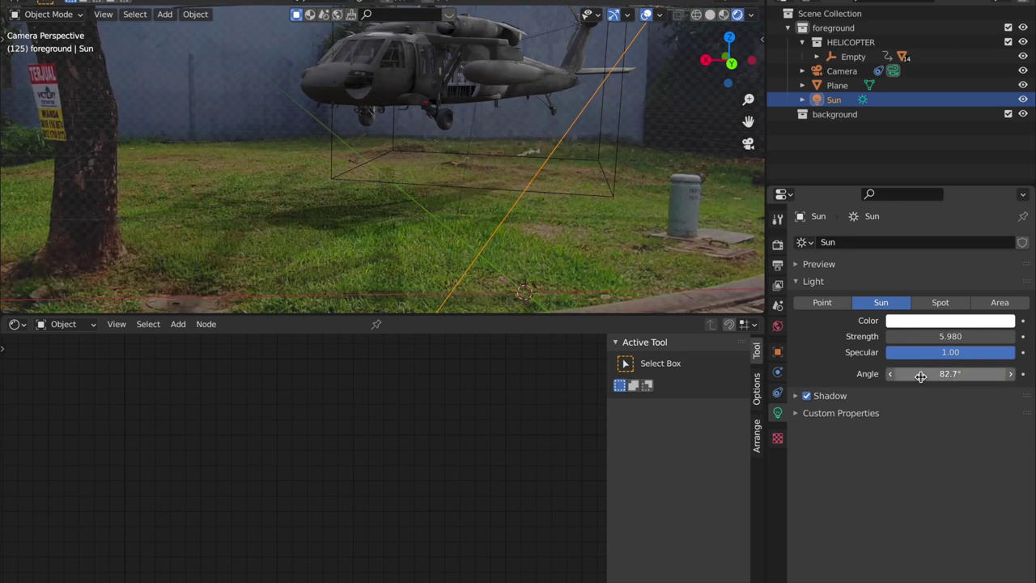
scroll(669, 212, "down", 2)
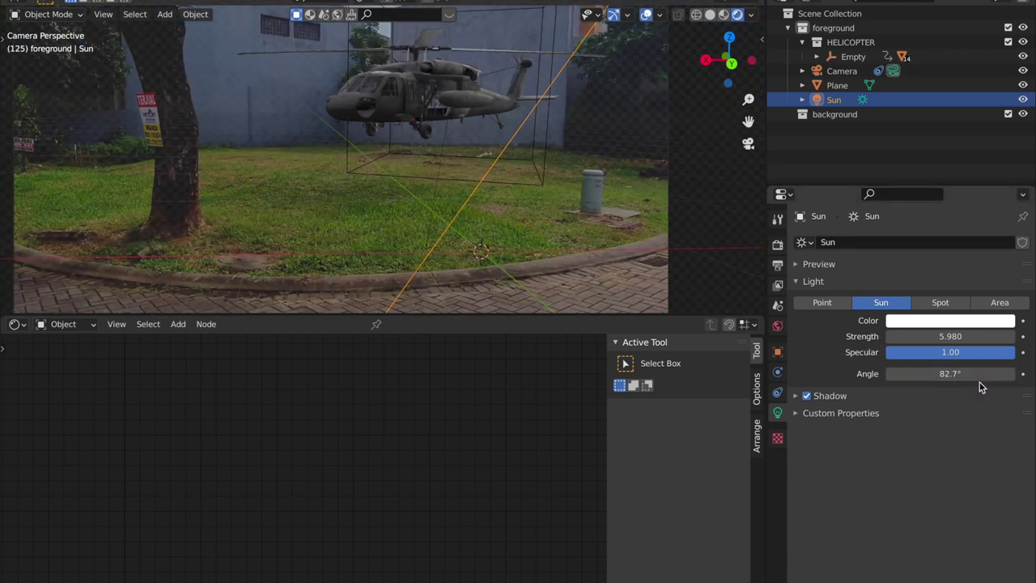
type("0")
key("Return")
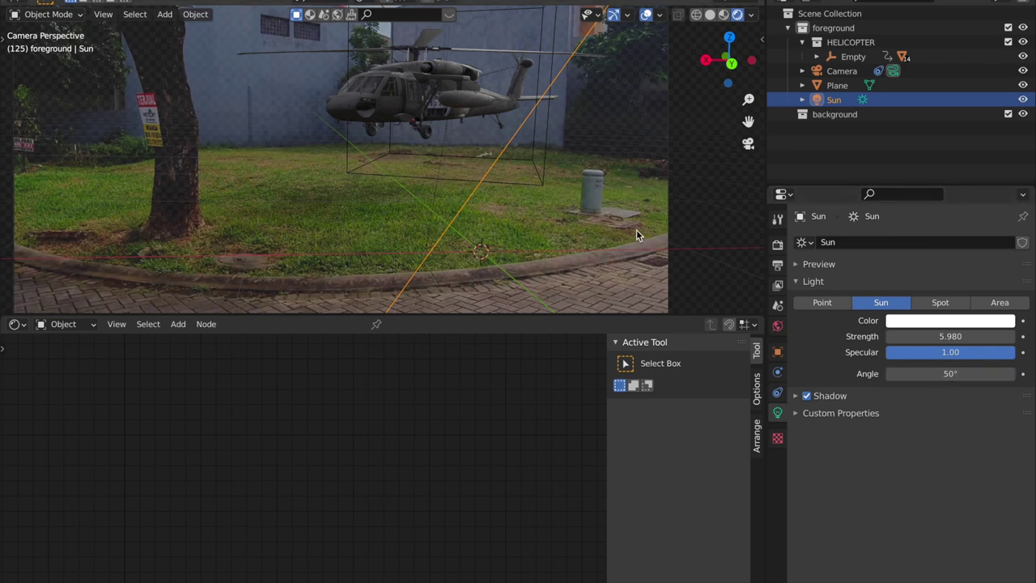
Test a Sun angle of 1° for a sharp shadow, and set the angle to 30°.
left_click(975, 376)
key("BackSpace")
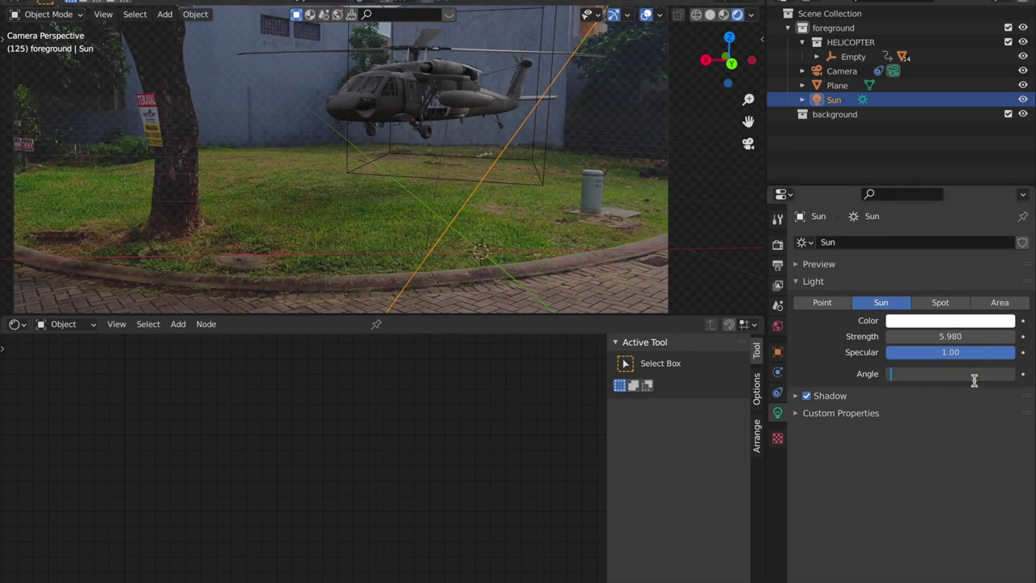
key("Return")
key("Return")
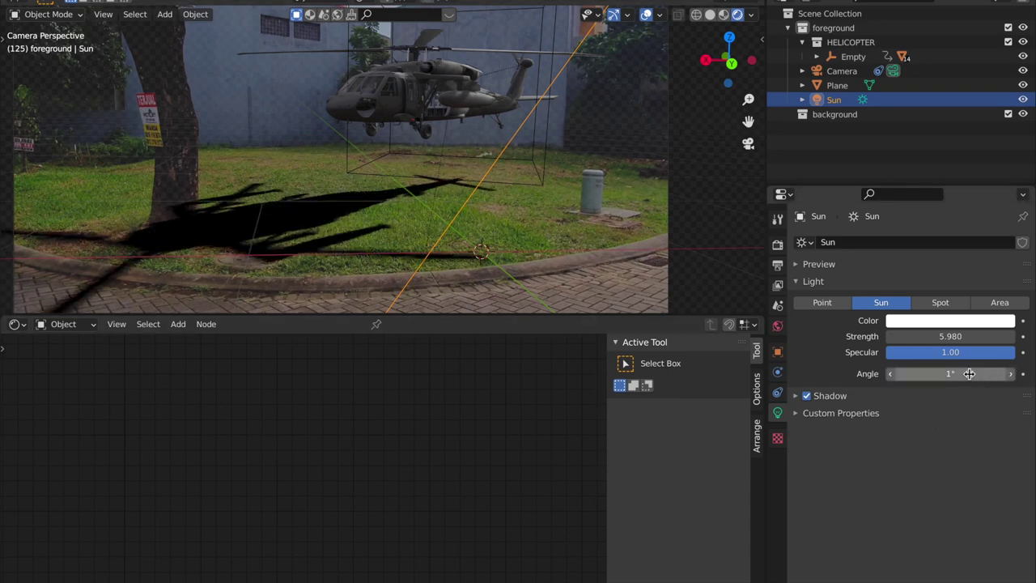
type("30")
key("Return")
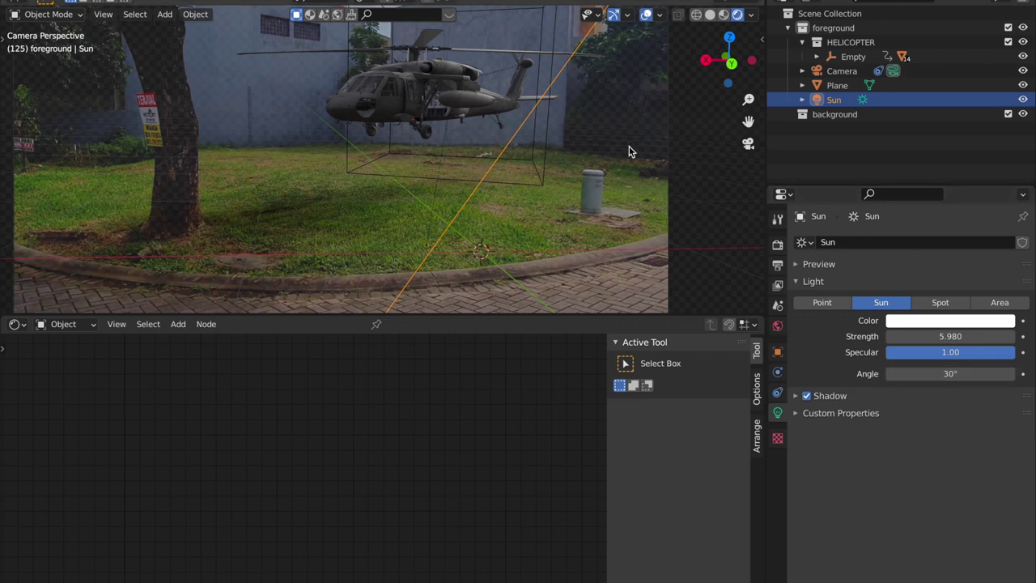
Deselect the Sun and check the softened ground shadow against the full camera frame.
scroll(651, 160, "down", 2)
left_click(686, 192)
scroll(656, 146, "down", 1)
left_click(633, 150)
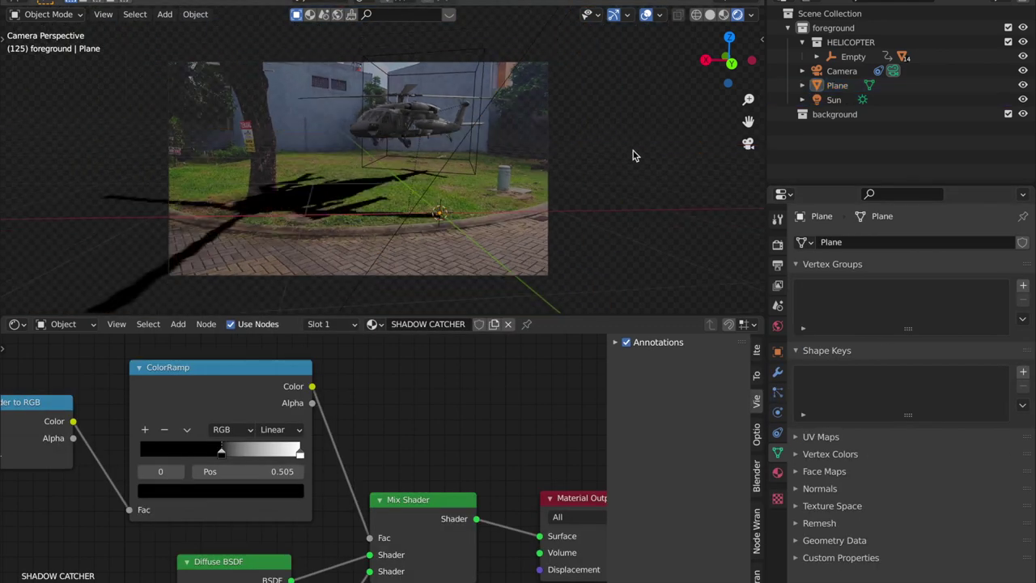
middle_click_drag(633, 151, 631, 140, "shift")
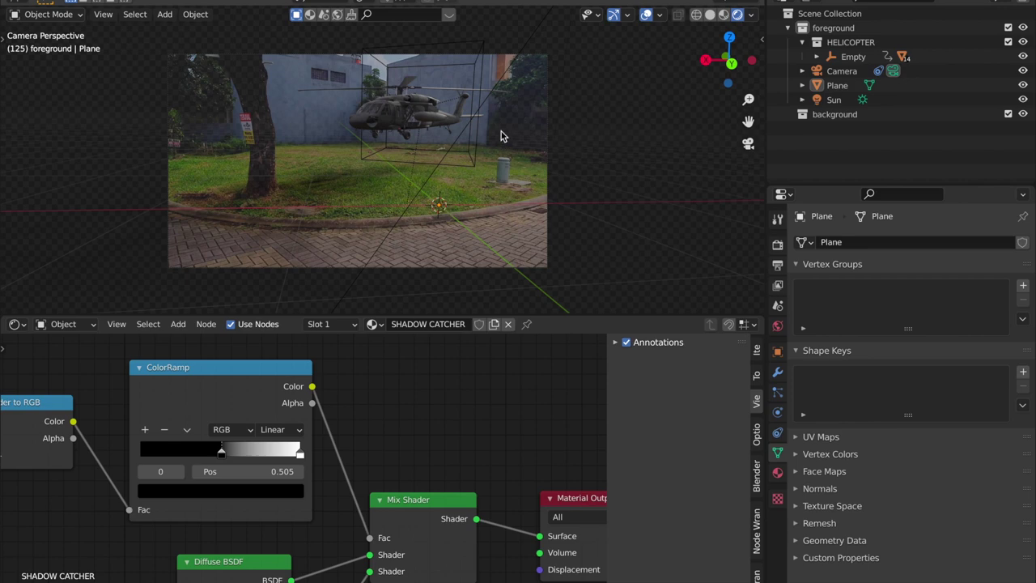
Select the main rotor, play the animation and examine how the helicopter and its ground shadow move through the footage.
left_click(397, 88)
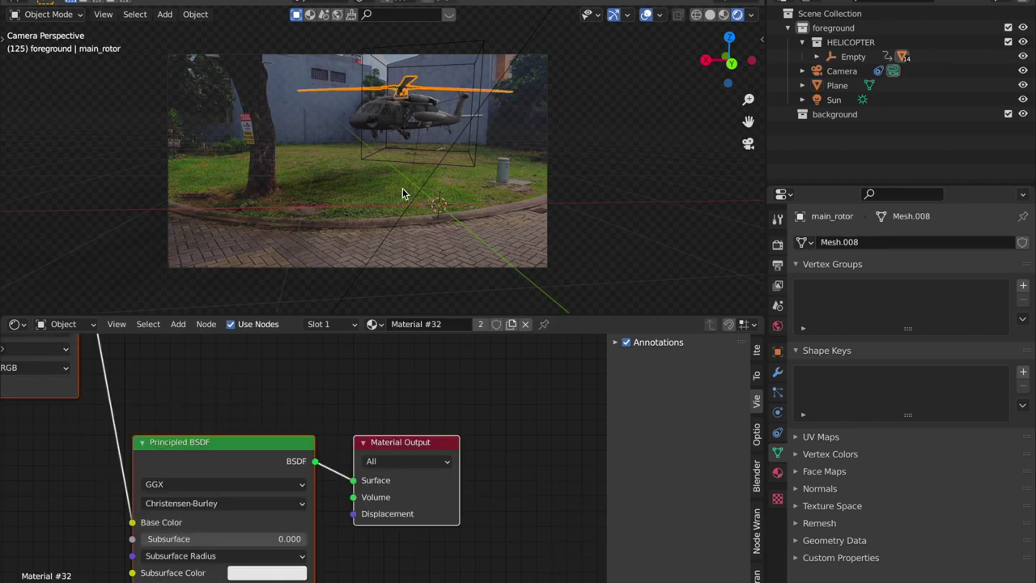
key("space")
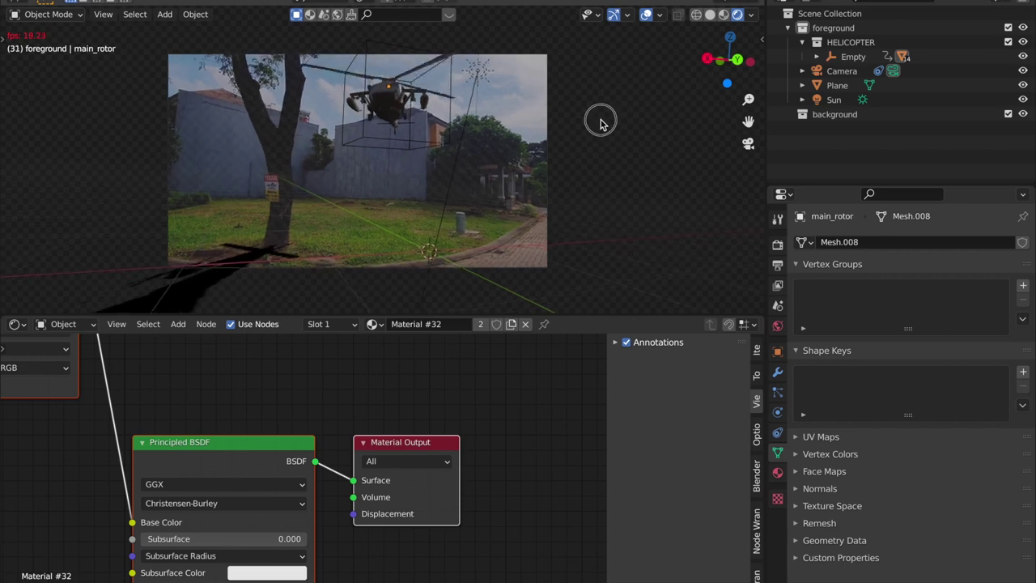
scroll(613, 93, "up", 2)
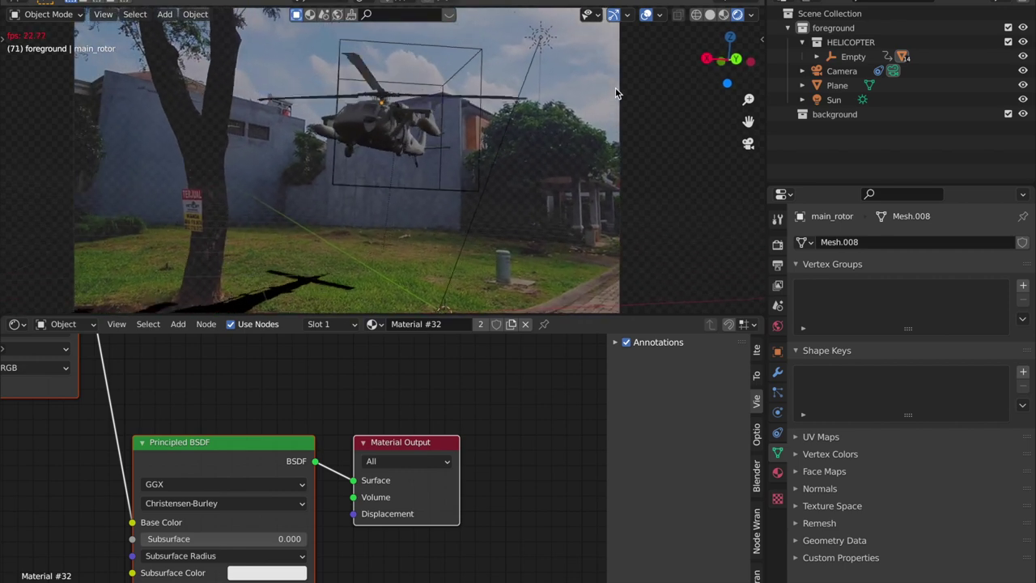
scroll(616, 87, "up", 4)
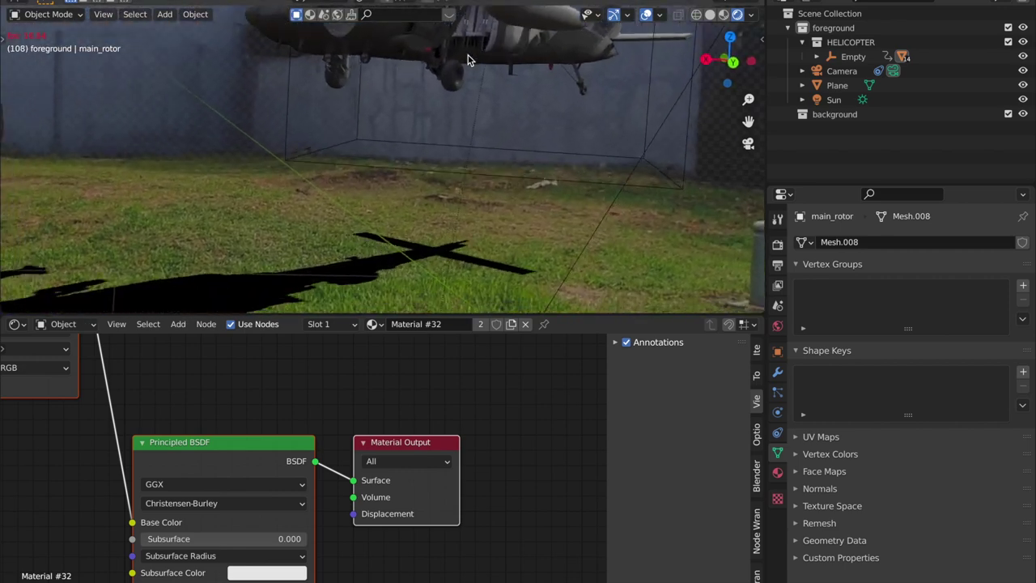
scroll(488, 198, "down", 5)
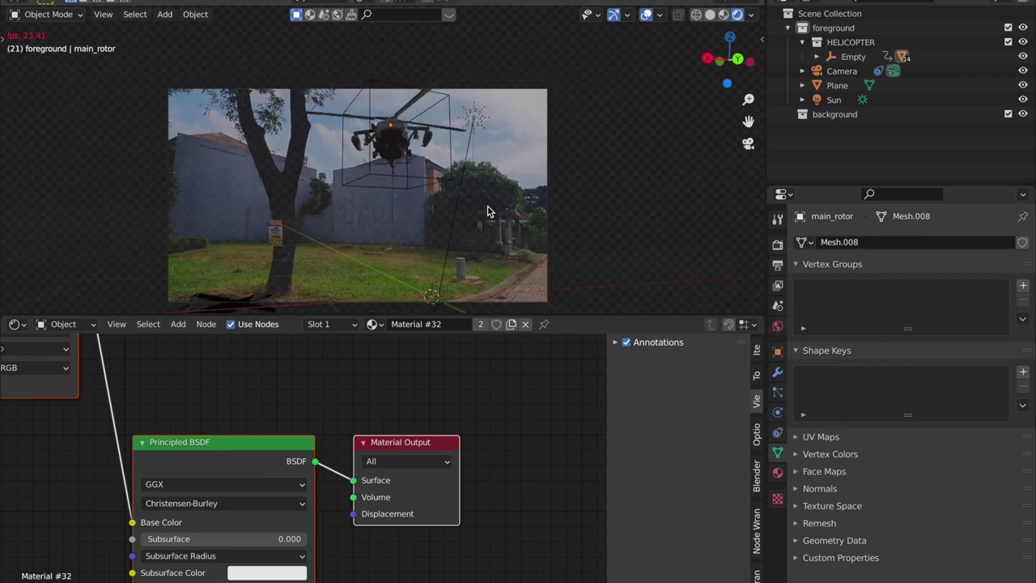
scroll(534, 191, "up", 2)
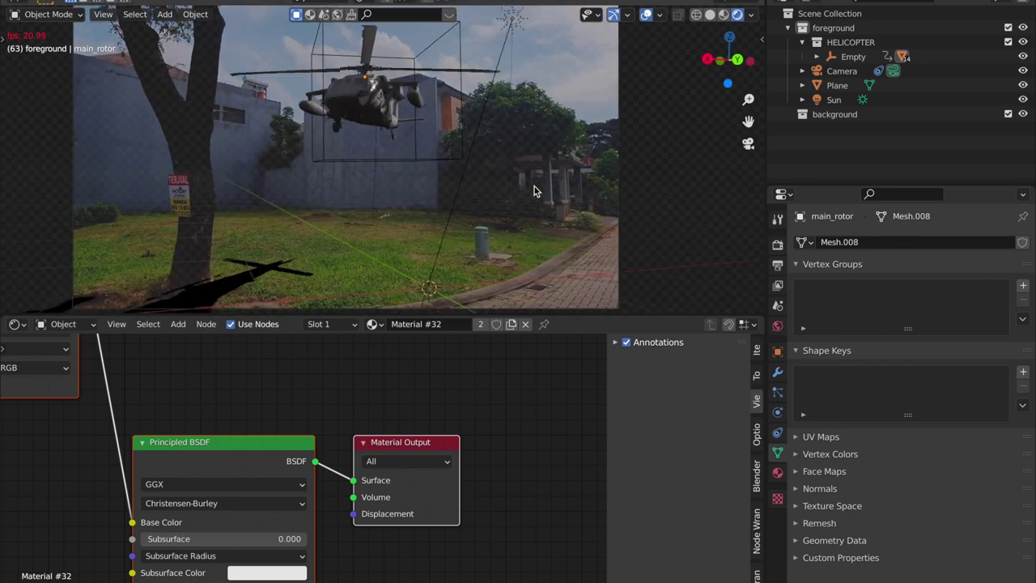
Stop playback, select the helicopter's parent Empty and show its animation curves in the Graph Editor.
key("space")
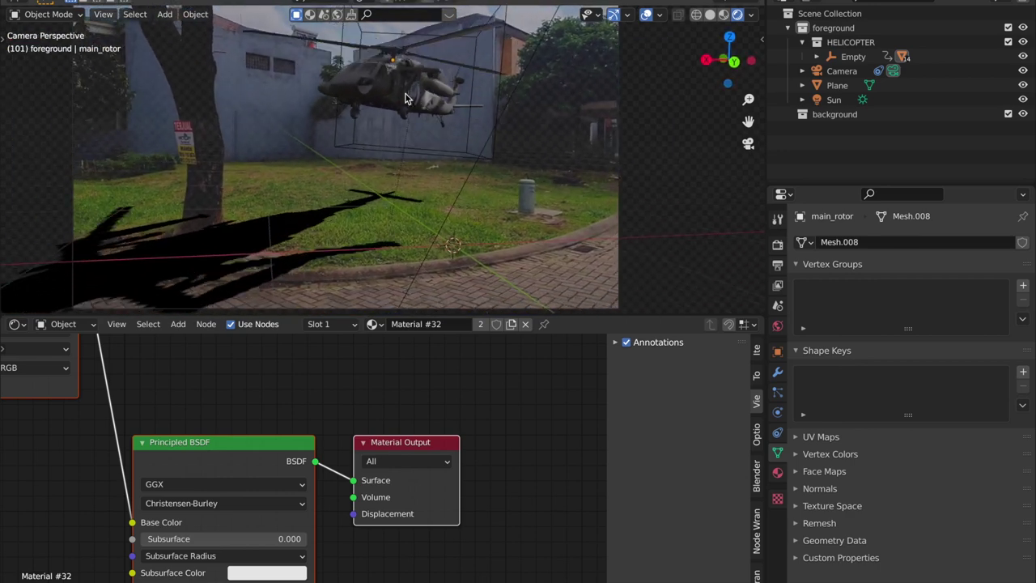
left_click(472, 153)
left_click(474, 157)
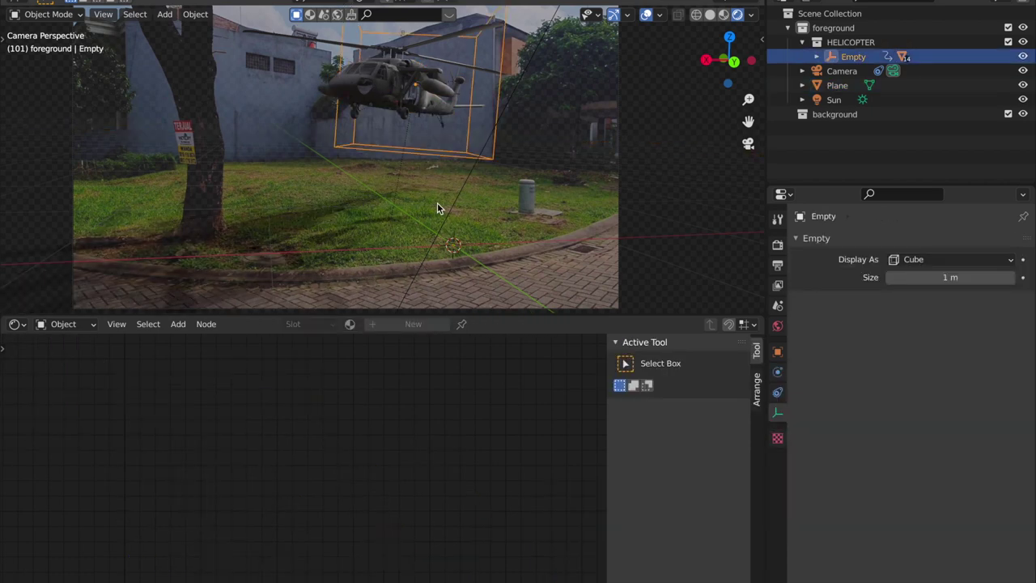
left_click(15, 330)
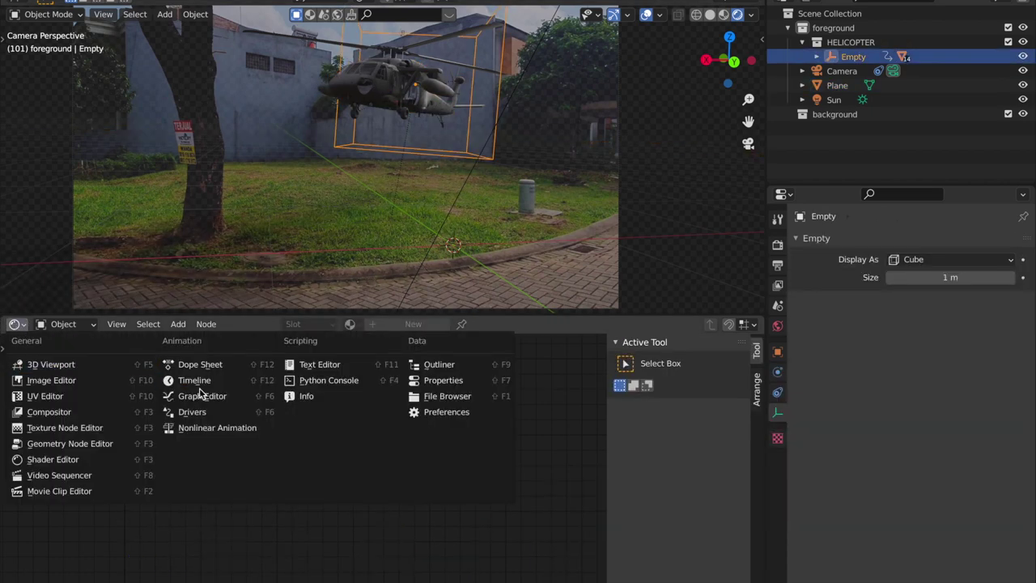
left_click(201, 393)
key("Home")
scroll(301, 462, "up", 5)
middle_click_drag(340, 446, 582, 524)
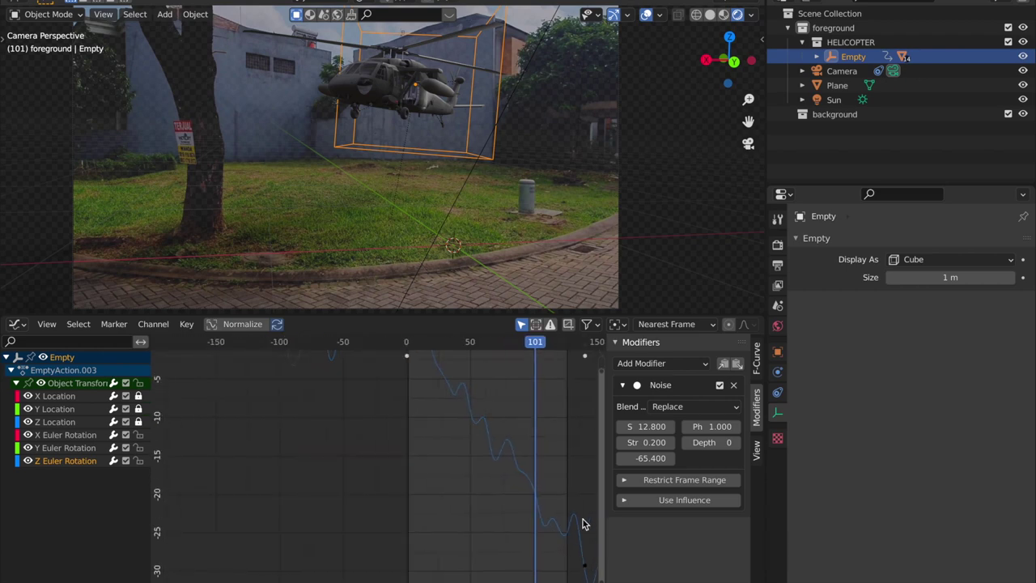
Set the Noise modifier scale to 40 on the Empty's Y rotation curve and 35.8 on its X rotation curve.
key("KP_0")
left_click_drag(660, 446, 717, 446)
left_click(652, 444)
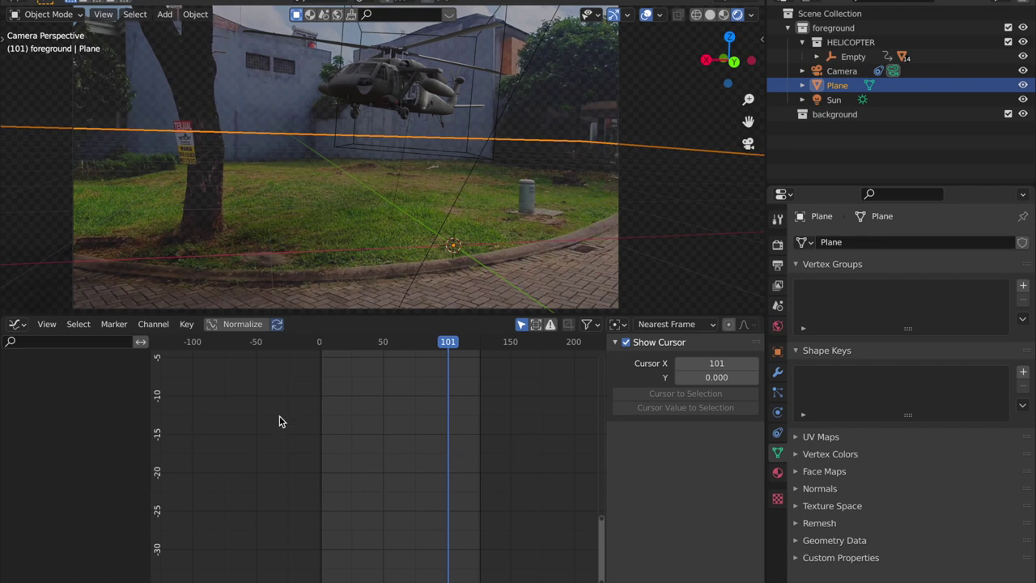
key("Home")
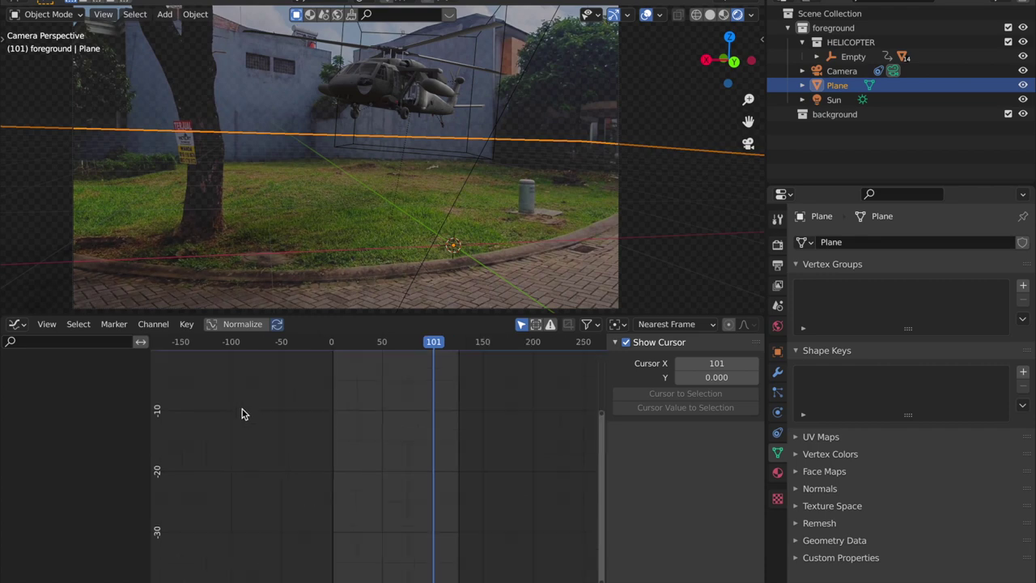
left_click(476, 104)
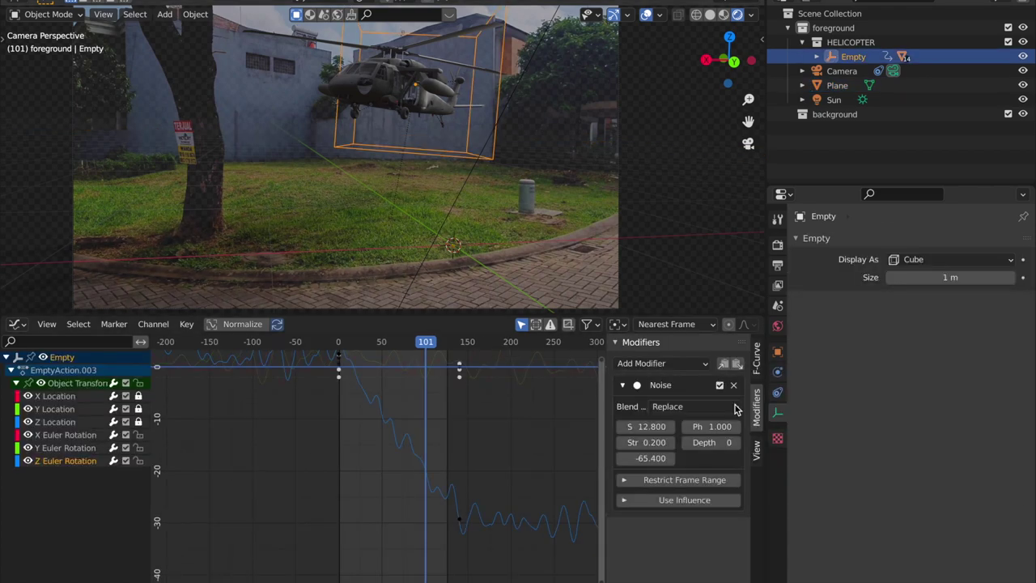
left_click_drag(649, 431, 717, 426)
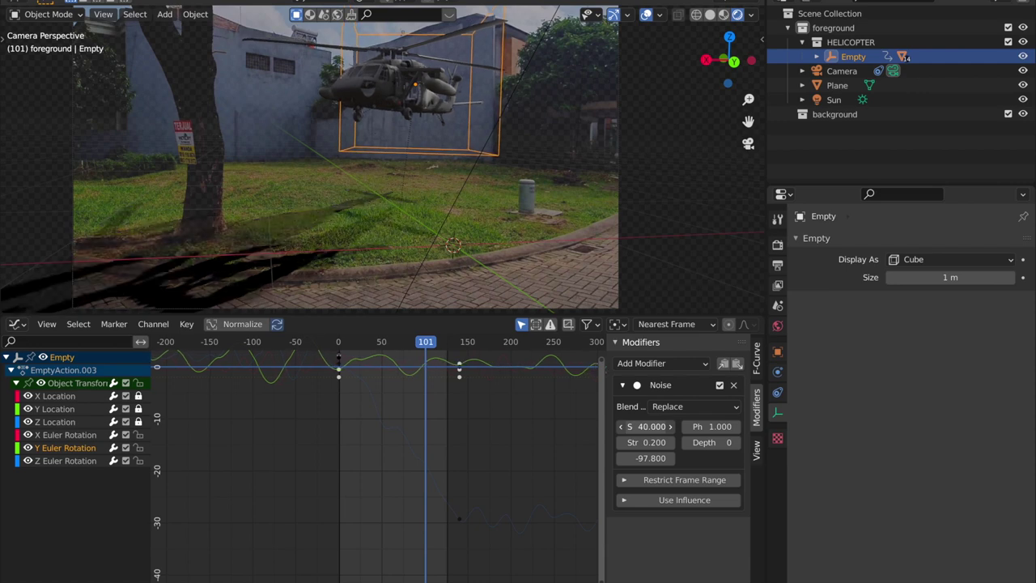
left_click_drag(643, 428, 712, 426)
Play the animation from the first frames to check the helicopter's hovering motion, stopping at frame 118.
left_click_drag(421, 340, 338, 341)
key("space")
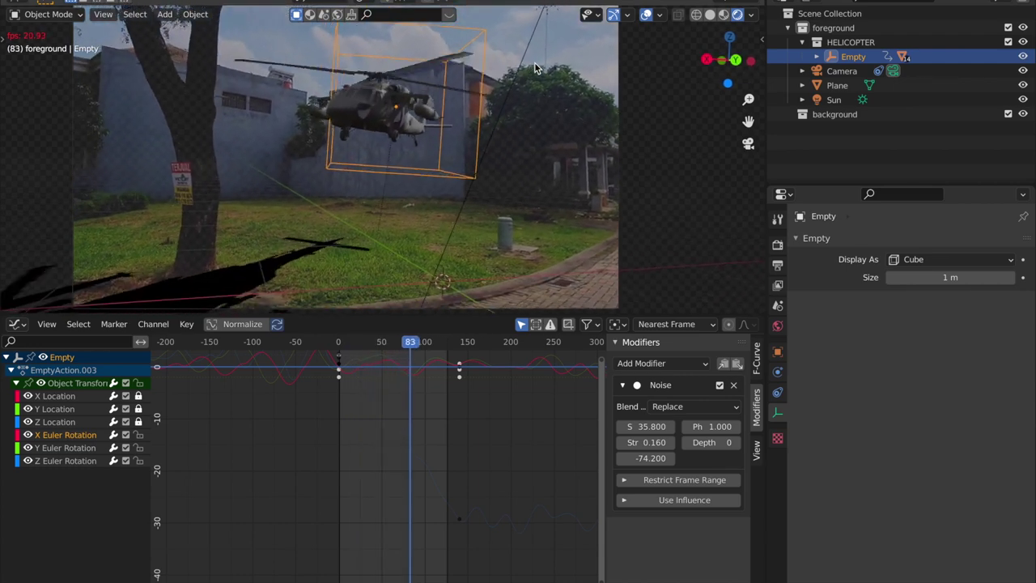
key("space")
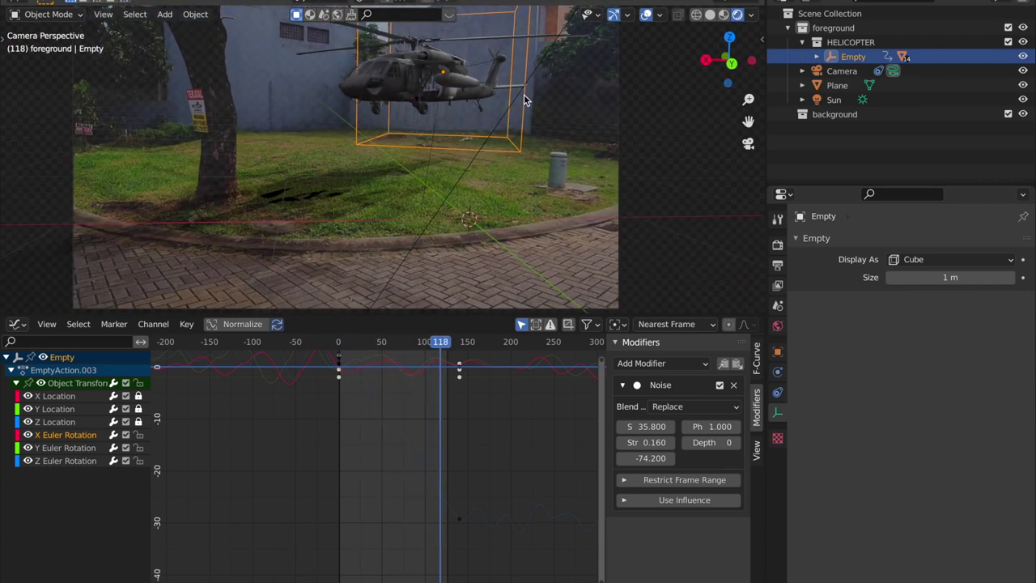
Examine the helicopter's wheels, cabin and cockpit up close through the camera, and return to the full frame with nothing selected.
scroll(528, 94, "up", 4)
middle_click_drag(533, 90, 481, 171, "shift")
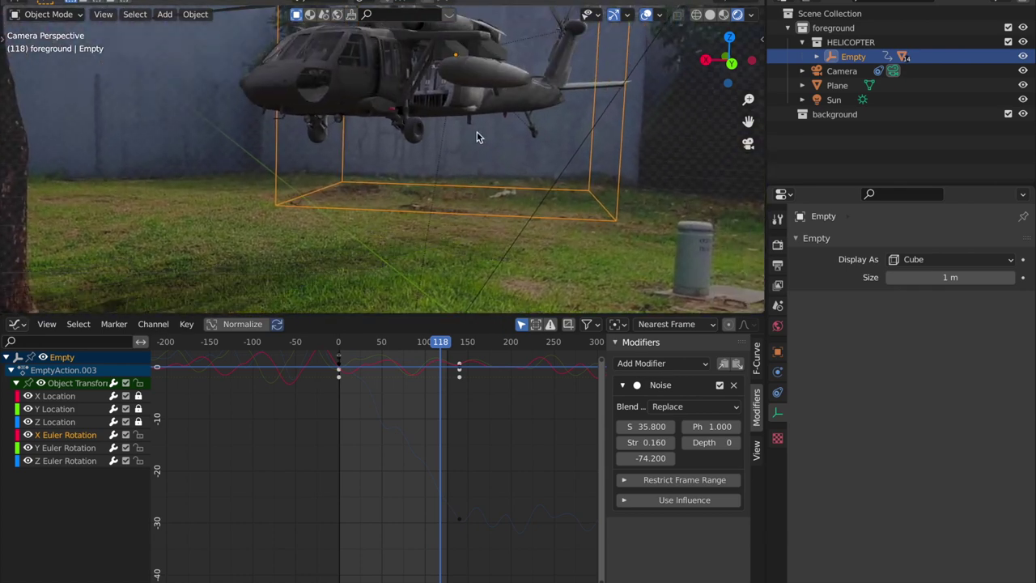
scroll(477, 138, "up", 5)
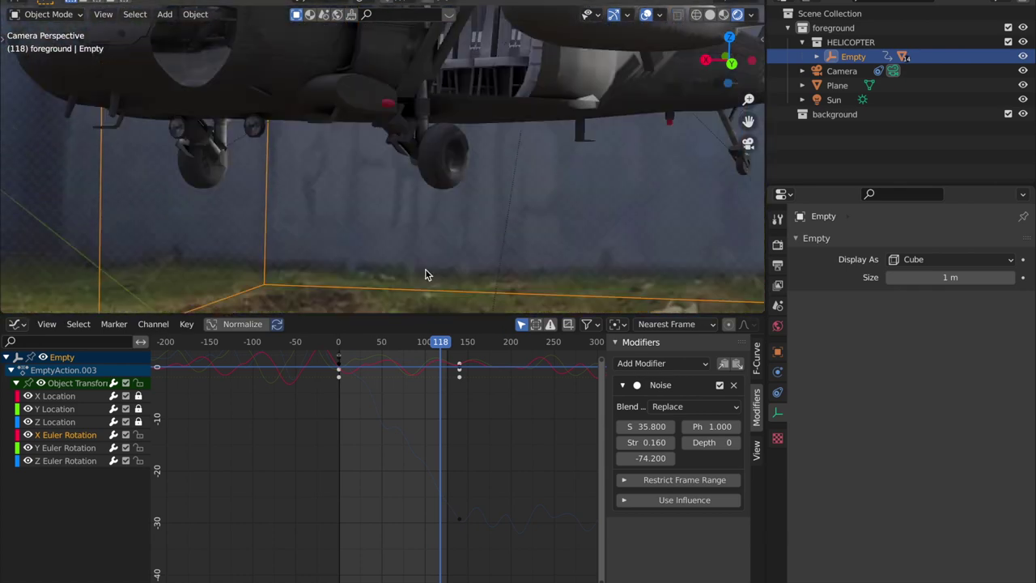
scroll(455, 213, "down", 8)
scroll(296, 116, "up", 10)
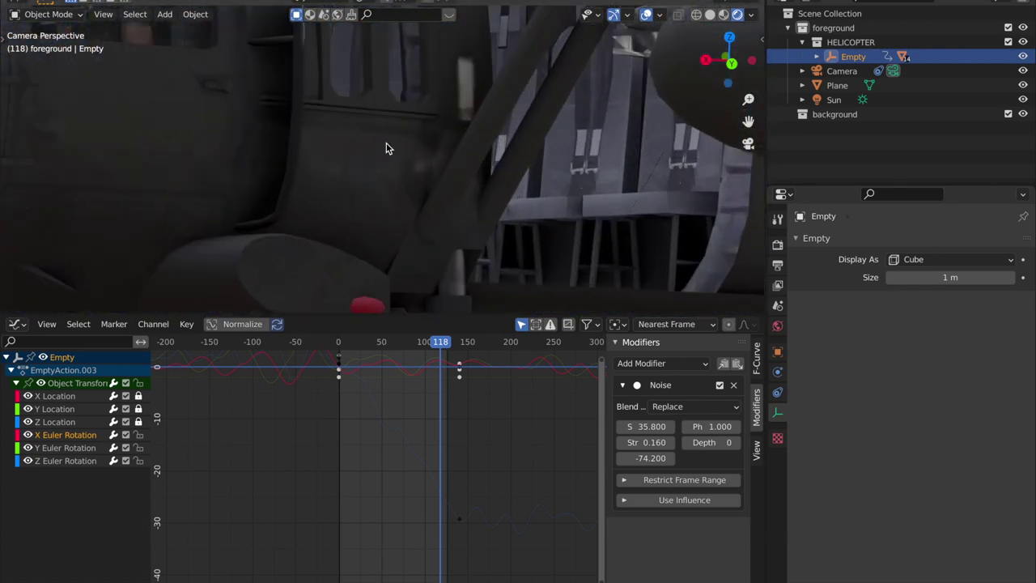
middle_click_drag(387, 148, 583, 200, "shift")
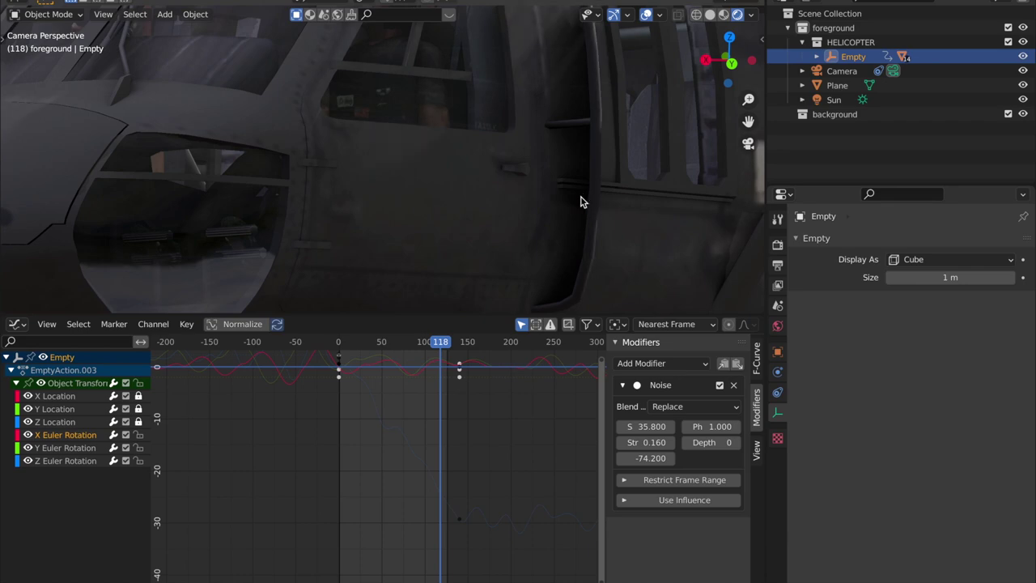
scroll(583, 203, "down", 4)
scroll(585, 172, "up", 1)
left_click(450, 165)
scroll(596, 84, "down", 1)
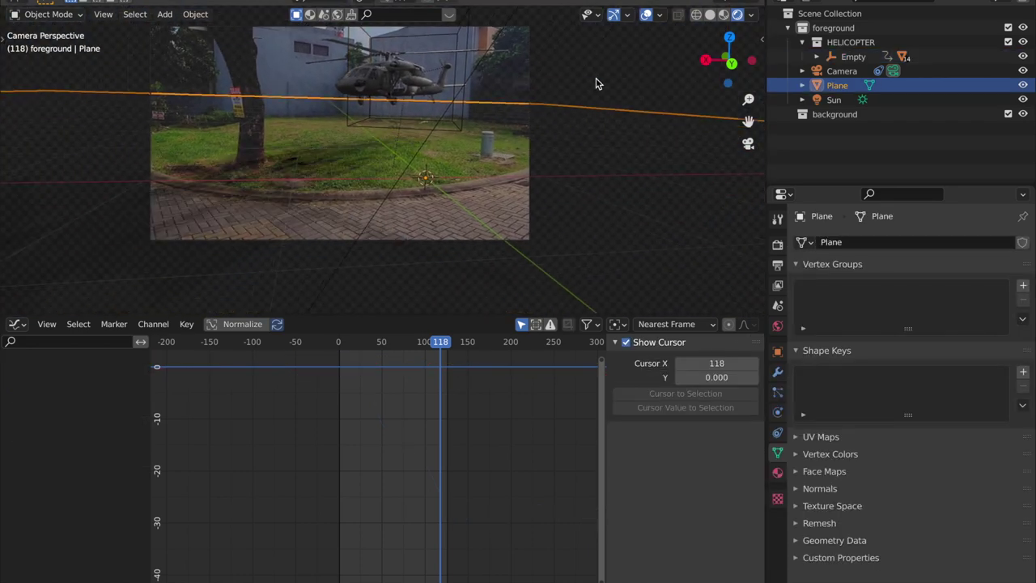
left_click(560, 125)
scroll(560, 125, "up", 3)
middle_click_drag(556, 128, 615, 133, "shift")
scroll(566, 160, "down", 1)
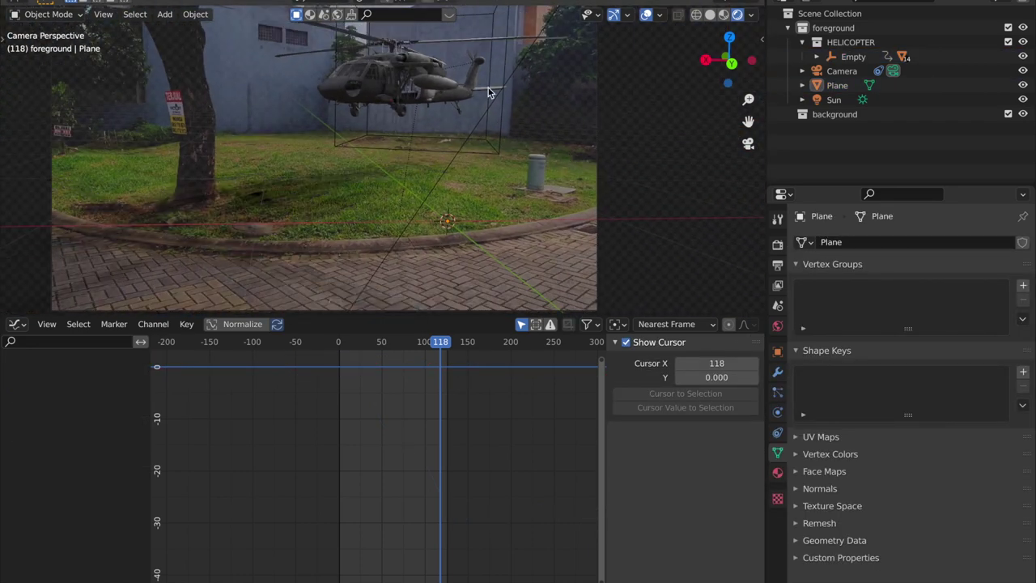
Leave the camera view and examine the helicopter and its shadow on the ground plane from several angles.
scroll(374, 147, "down", 2)
scroll(497, 165, "down", 4)
scroll(368, 195, "up", 5)
scroll(403, 178, "up", 2)
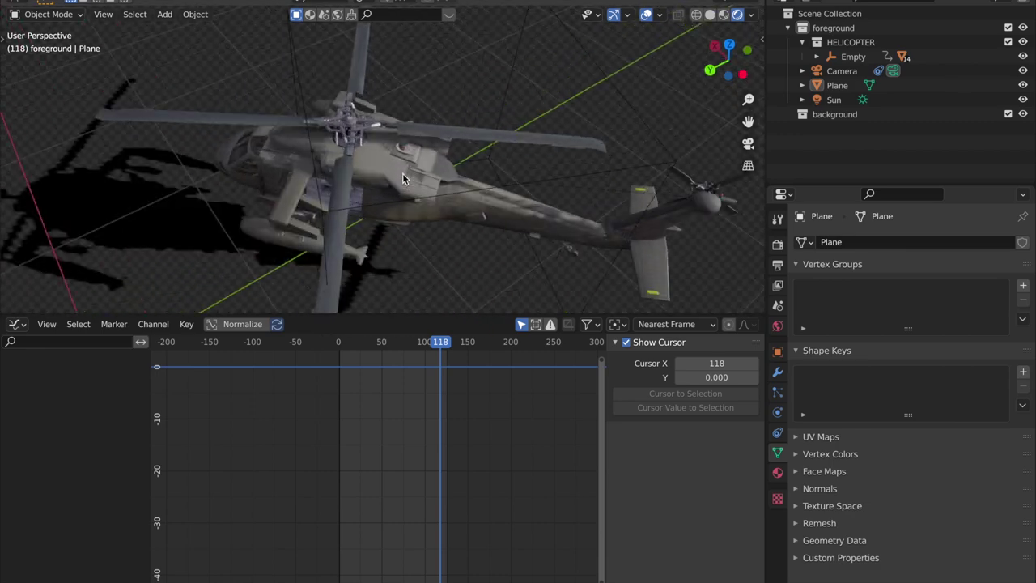
scroll(409, 174, "up", 3)
scroll(397, 166, "down", 7)
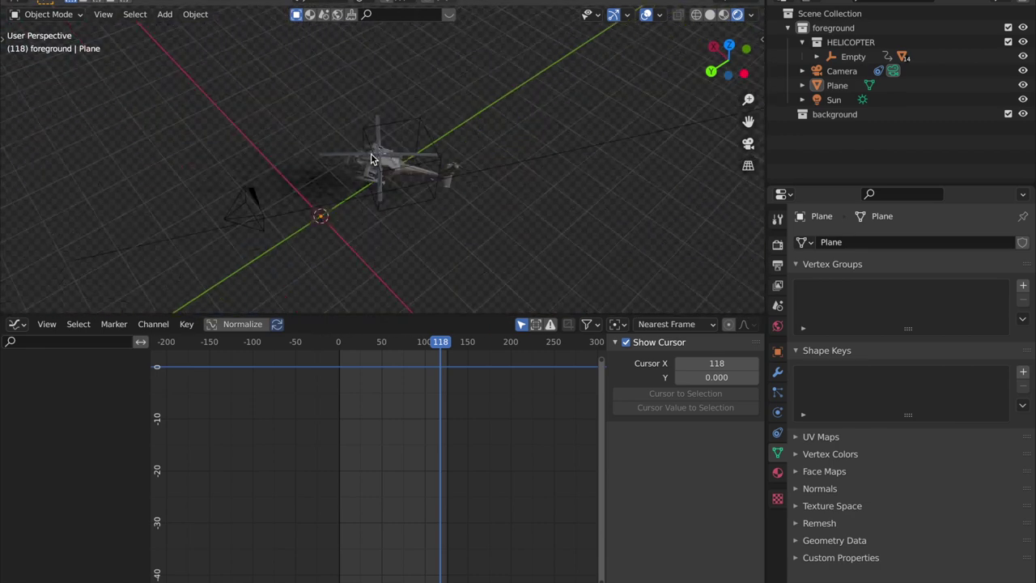
middle_click_drag(369, 160, 477, 121)
scroll(469, 127, "down", 2)
scroll(441, 158, "up", 5)
middle_click_drag(412, 200, 474, 180)
Switch to the Chrome browser, search the web for ProductionCrate and open its website.
key("ctrl+Left")
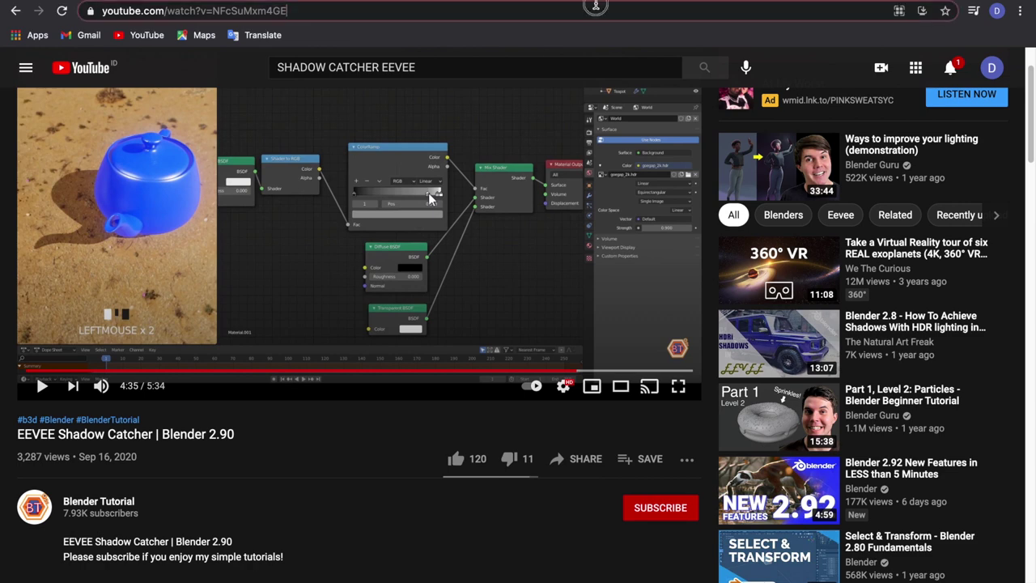
left_click(595, 7)
key("BackSpace")
type("PRODUCtioon crate")
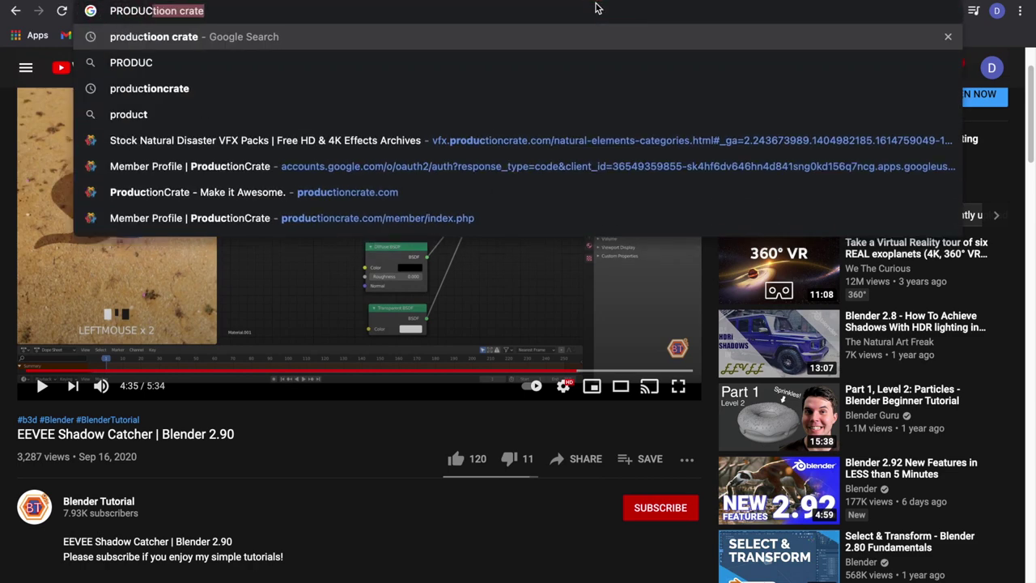
key("Return")
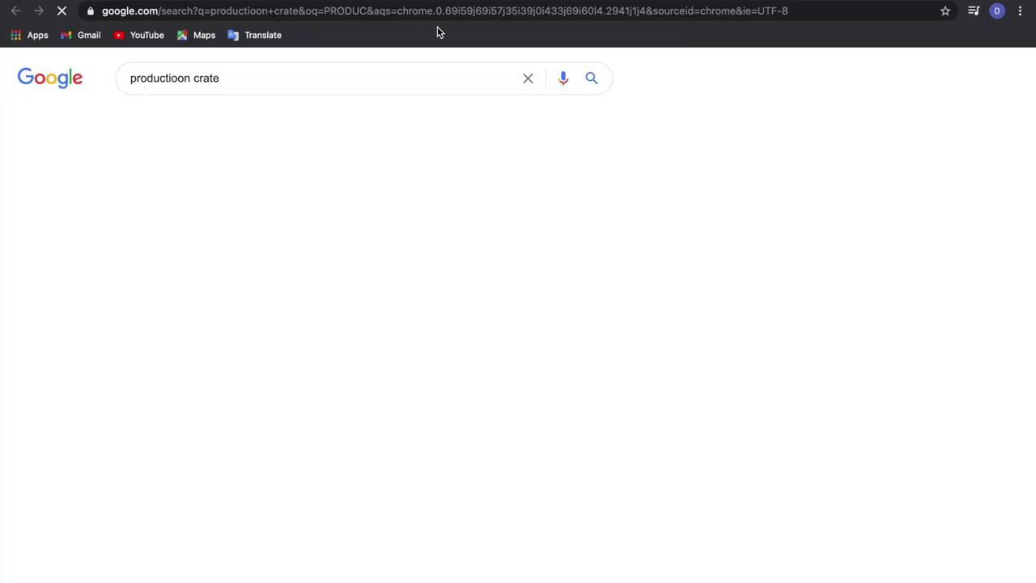
left_click(300, 253)
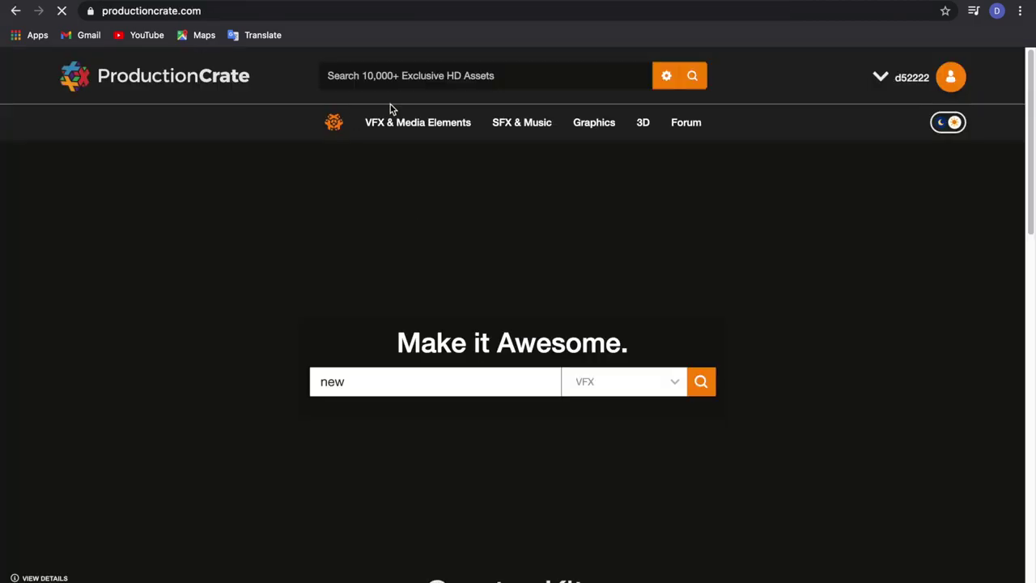
Open ProductionCrate's Dust & Smoke FX category under VFX and browse the available effects.
scroll(703, 290, "down", 1)
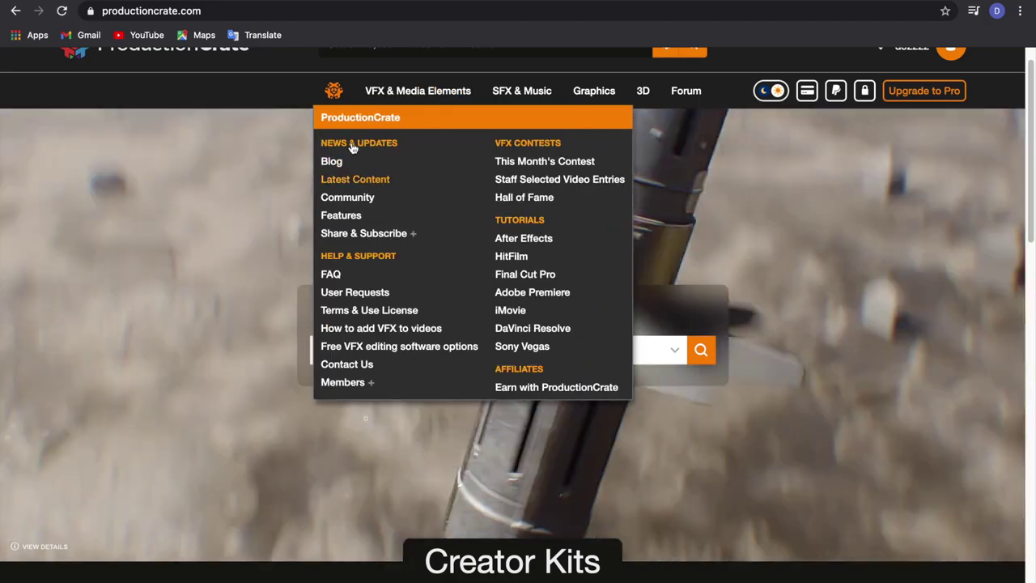
mouse_move(399, 103)
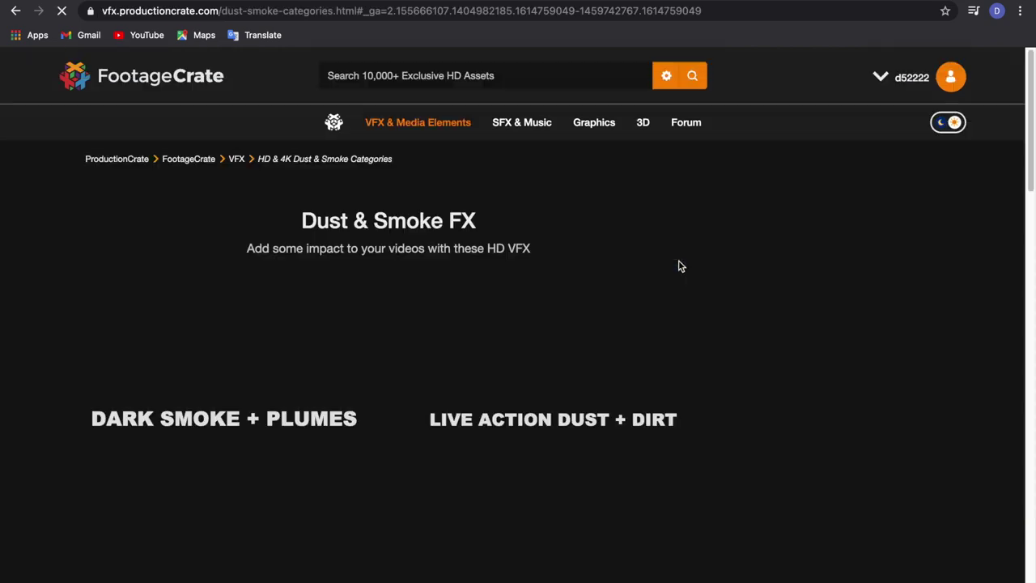
scroll(492, 302, "down", 3)
scroll(492, 302, "down", 13)
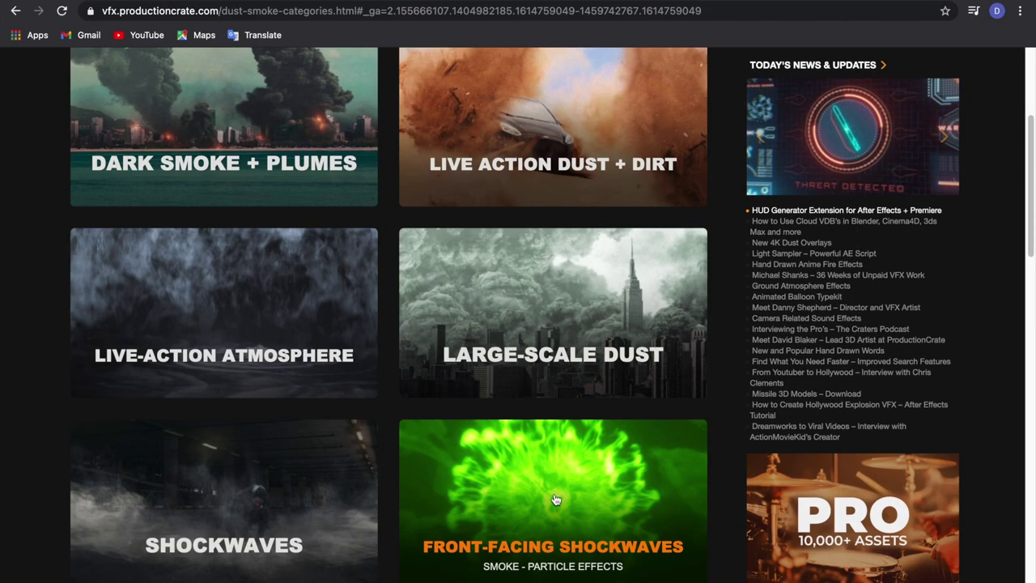
scroll(518, 370, "up", 5)
scroll(518, 369, "down", 8)
mouse_move(348, 233)
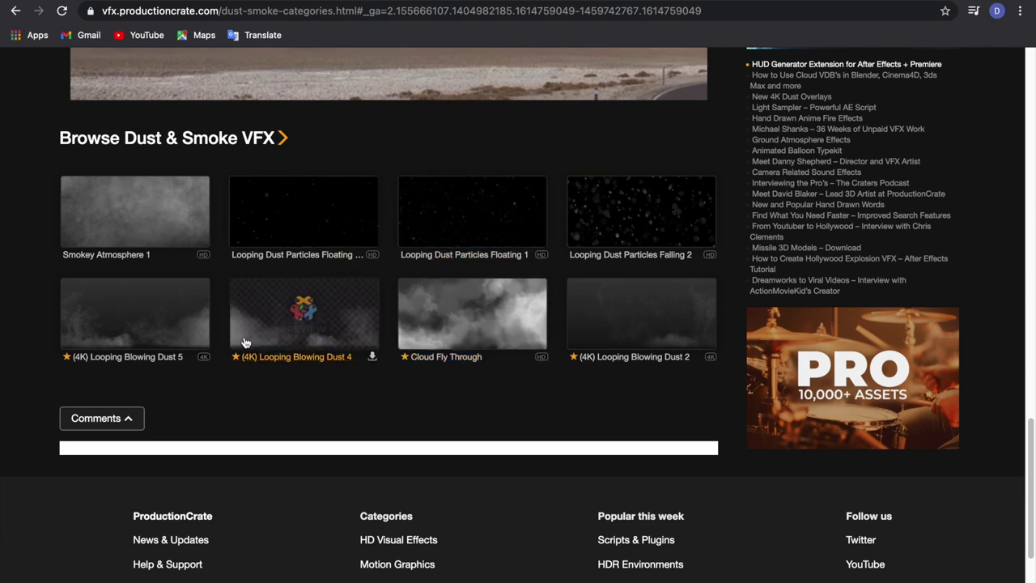
scroll(459, 388, "up", 8)
scroll(434, 332, "up", 8)
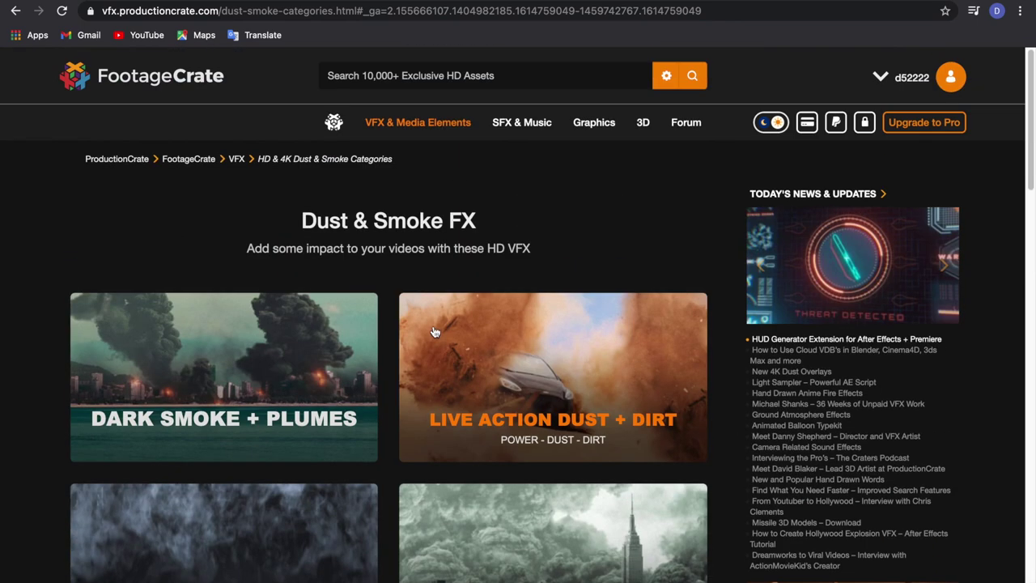
Open the ActionVFX website in a new tab and go to its Free VFX collections.
key("ctrl+t")
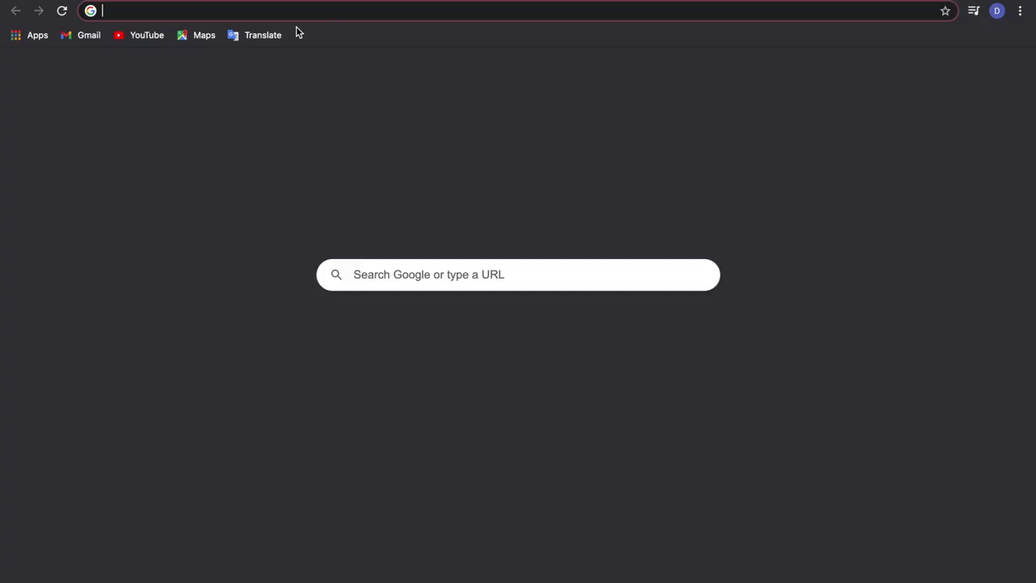
type("ACTION")
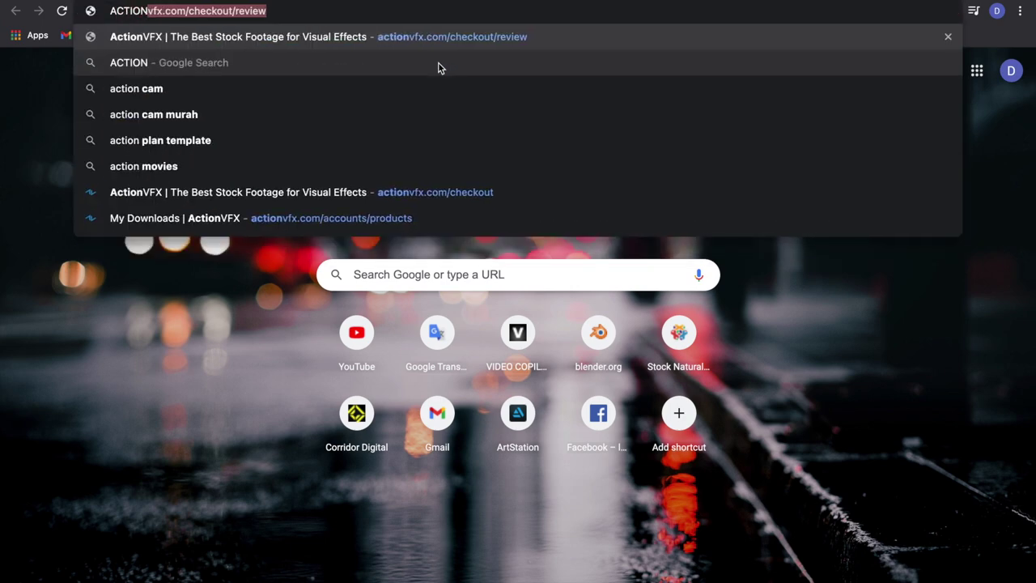
key("Return")
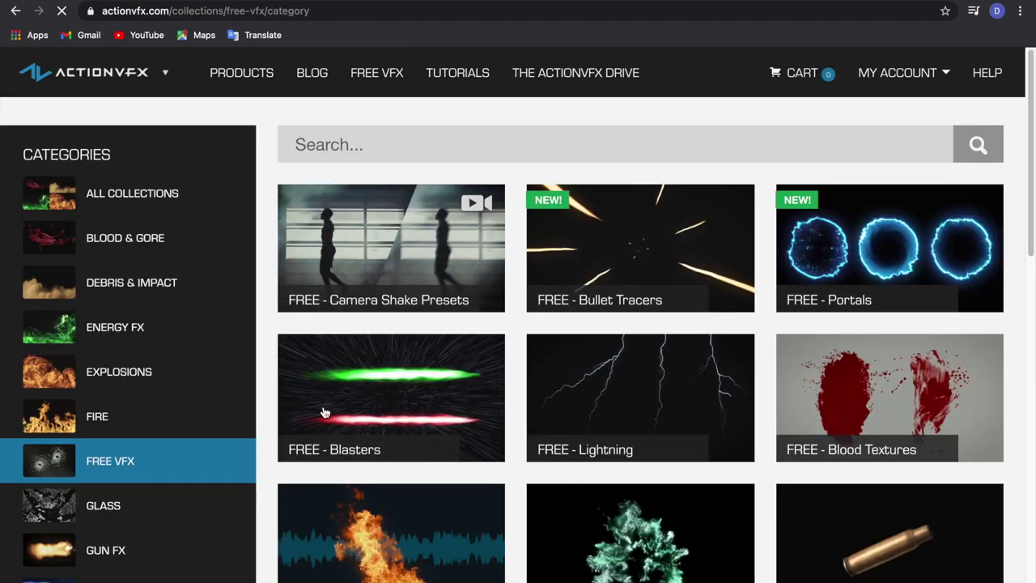
Browse the free VFX collections for dust and smoke elements such as Dust Waves and Smoke Plumes.
scroll(216, 365, "down", 1)
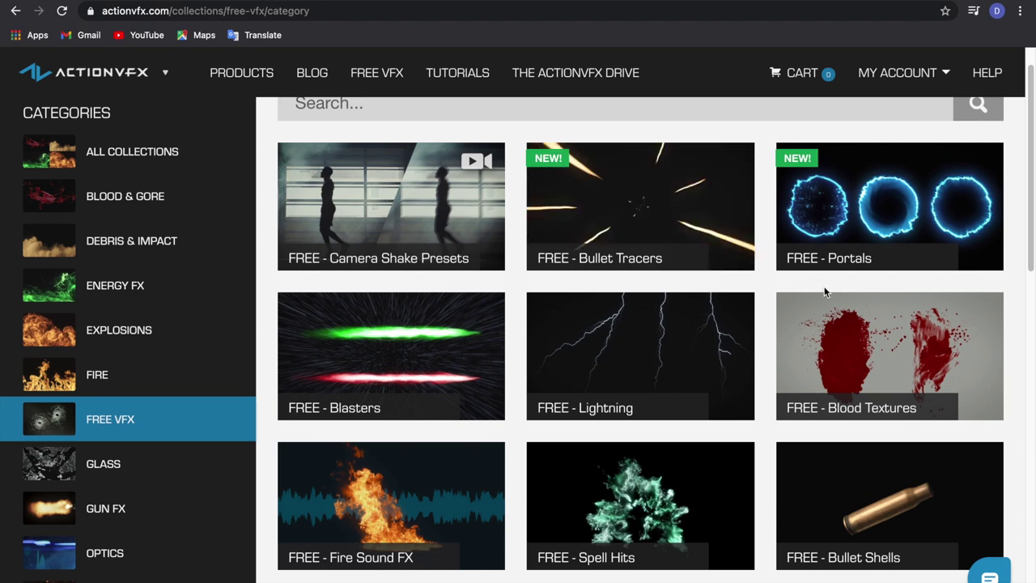
scroll(834, 364, "down", 3)
scroll(719, 330, "up", 2)
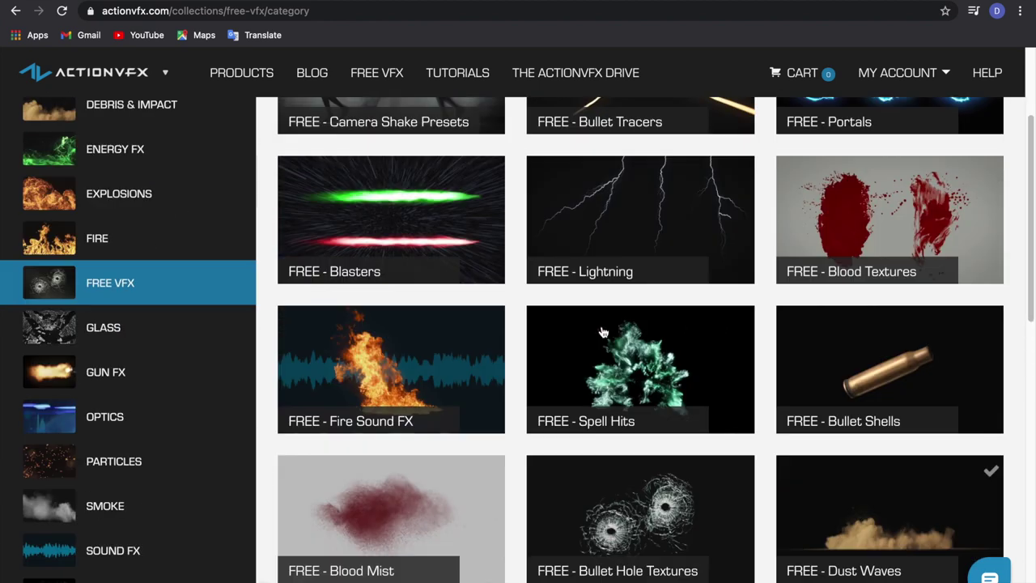
scroll(603, 332, "down", 2)
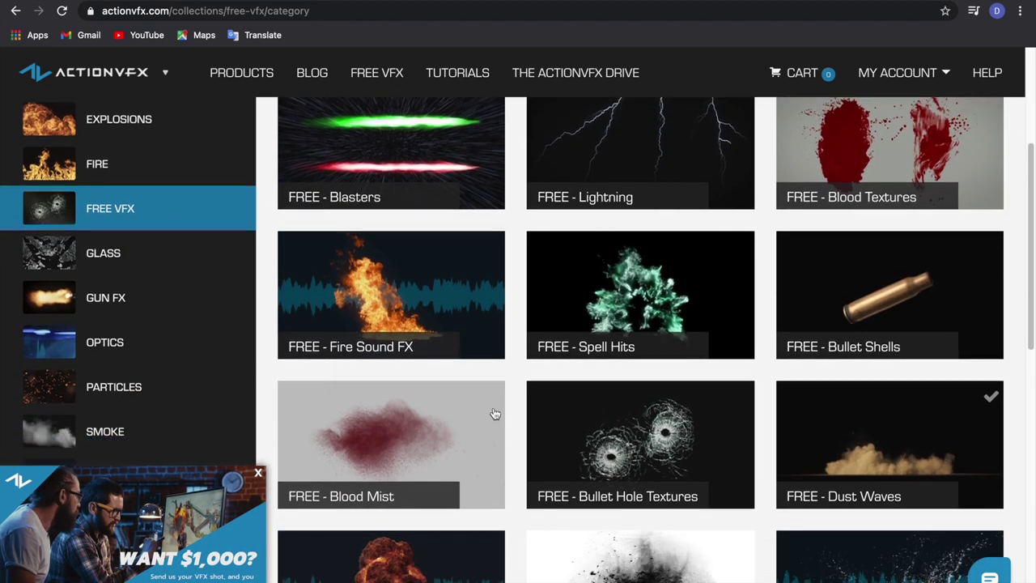
scroll(551, 420, "down", 5)
scroll(599, 296, "up", 2)
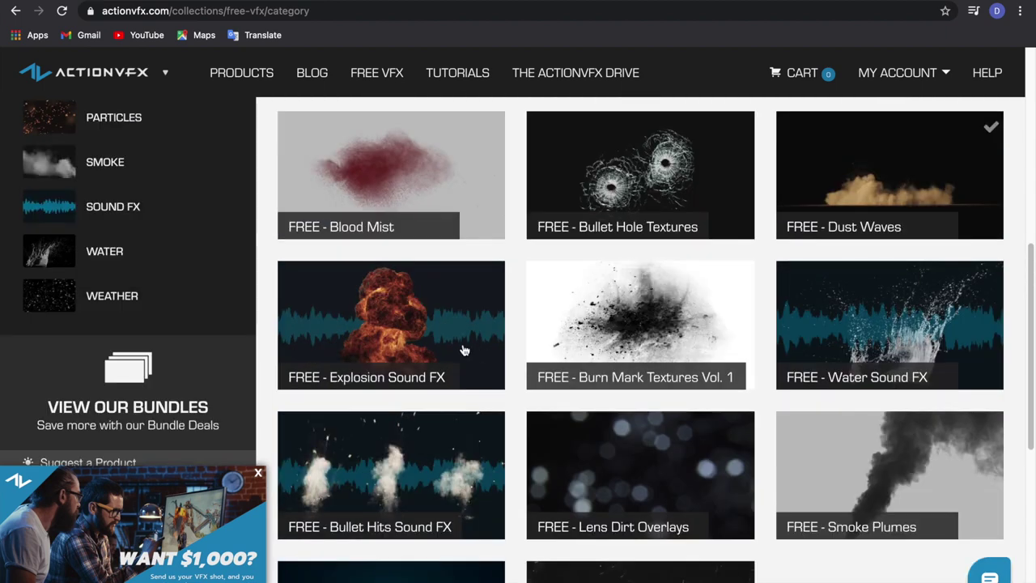
scroll(763, 311, "down", 3)
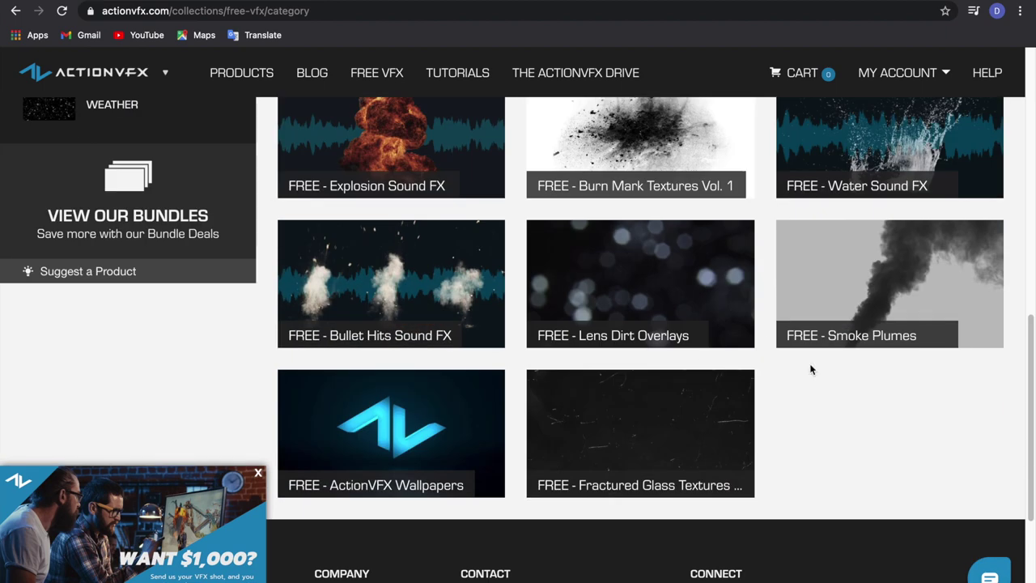
Return to Blender from the ActionVFX page and view the scene through the camera.
scroll(728, 460, "down", 3)
scroll(732, 441, "up", 8)
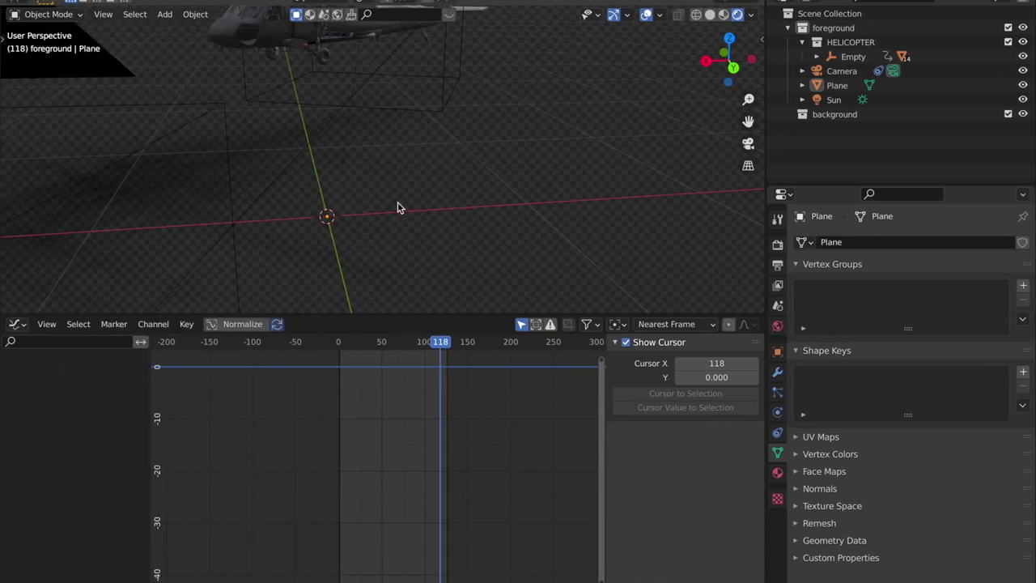
middle_click_drag(397, 208, 568, 133)
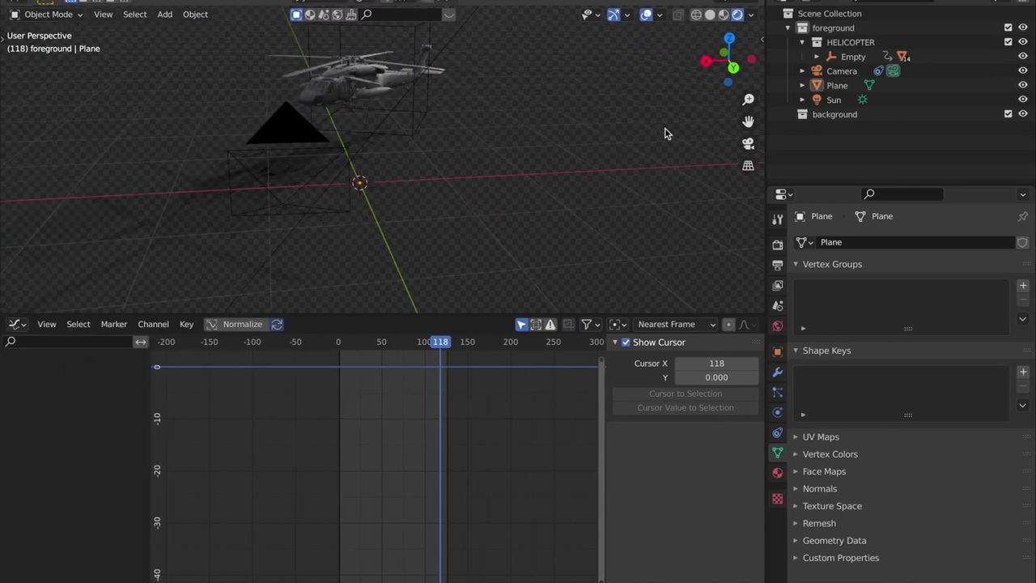
left_click(749, 147)
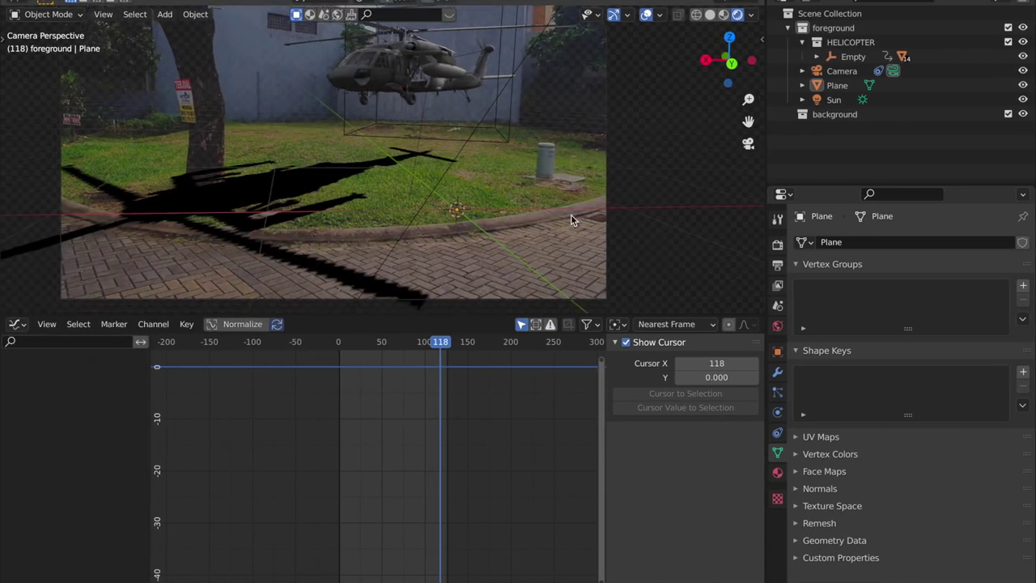
Start an Images as Planes import and filter the Downloads folder for DUST.
key("shift+a")
mouse_move(386, 311)
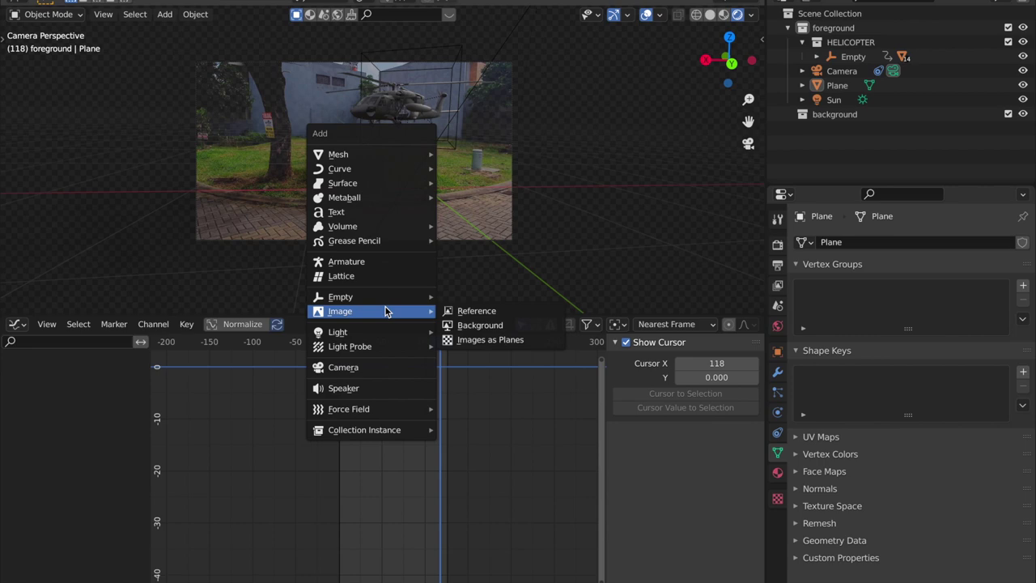
left_click(481, 340)
left_click(204, 275)
scroll(501, 235, "down", 5)
scroll(501, 229, "down", 2)
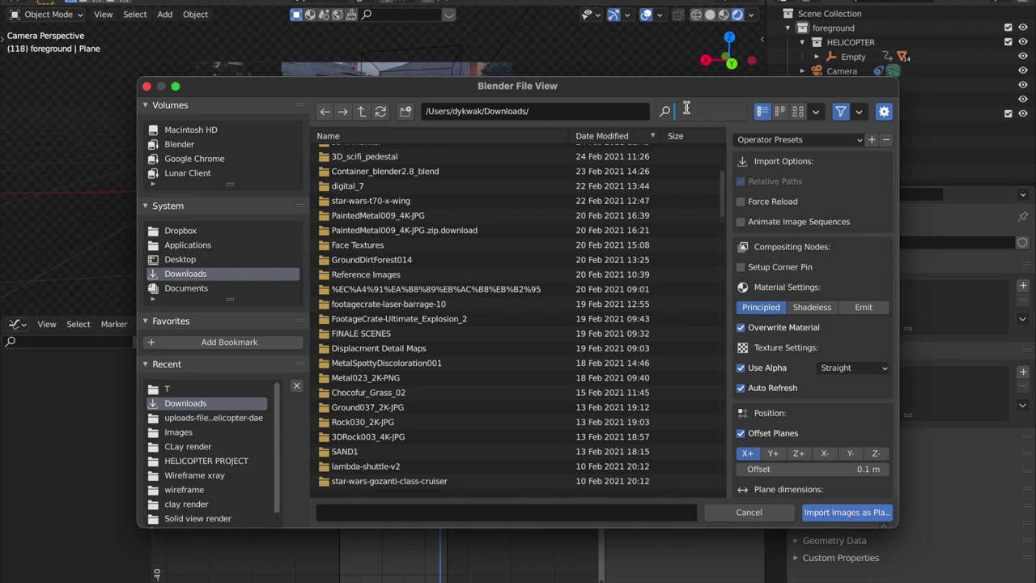
type("Actio")
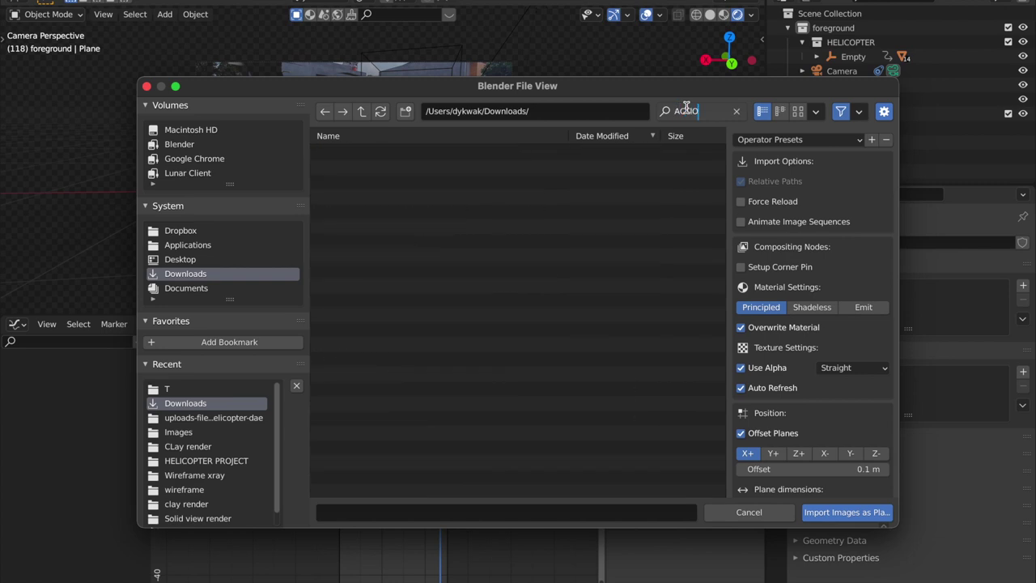
key("BackSpace")
key("BackSpace")
key("BackSpace")
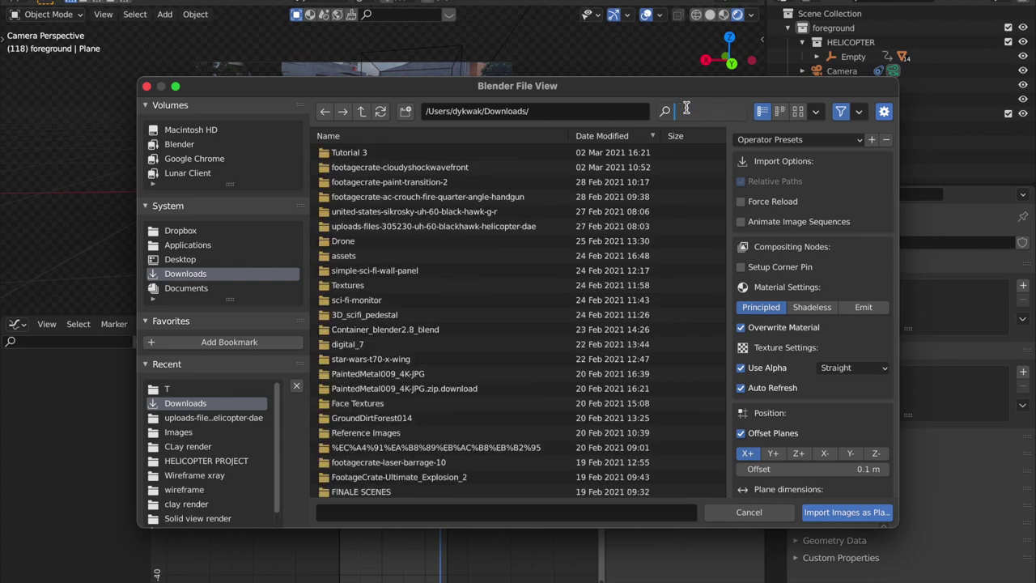
type("Du")
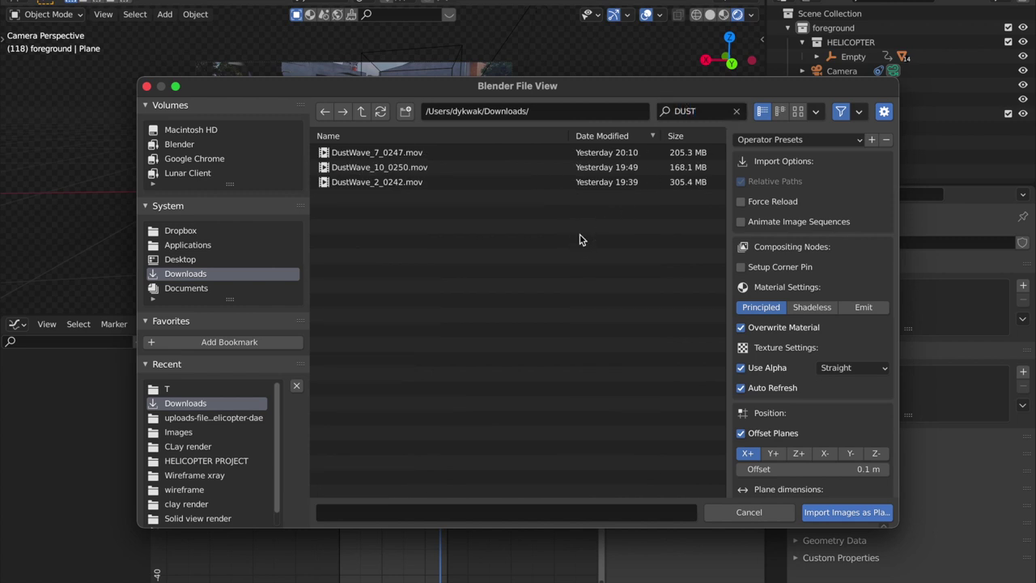
Import DustWave_2_0242.mov as a plane with the Emit material setting.
left_click(620, 152)
left_click(624, 167)
left_click(624, 152)
left_click(624, 182)
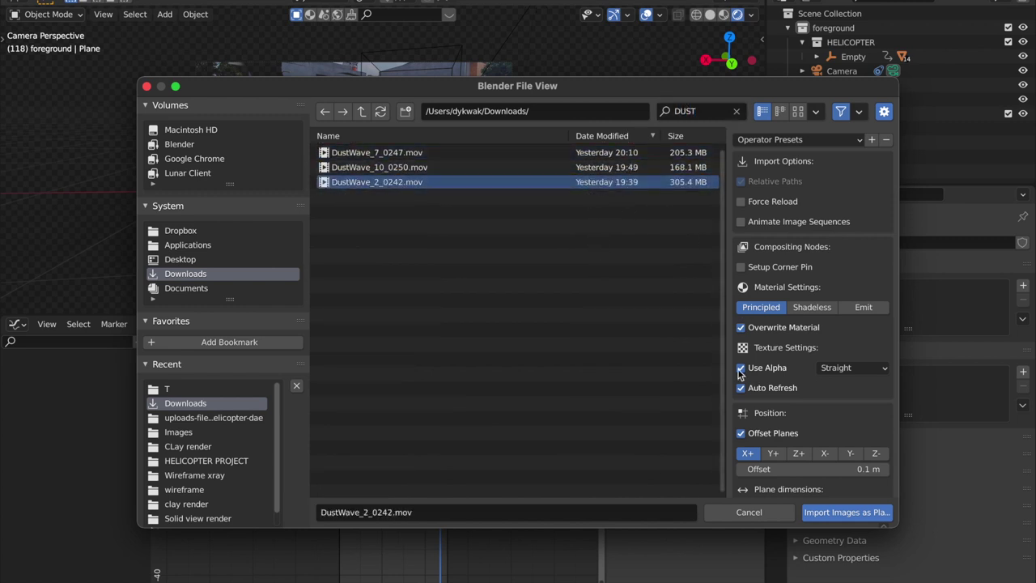
left_click(862, 308)
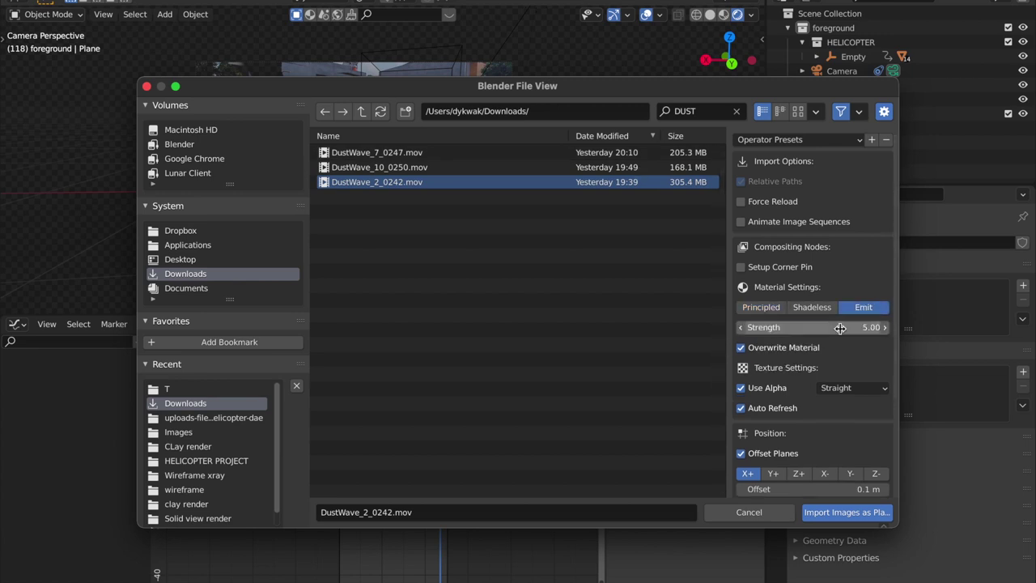
left_click(847, 512)
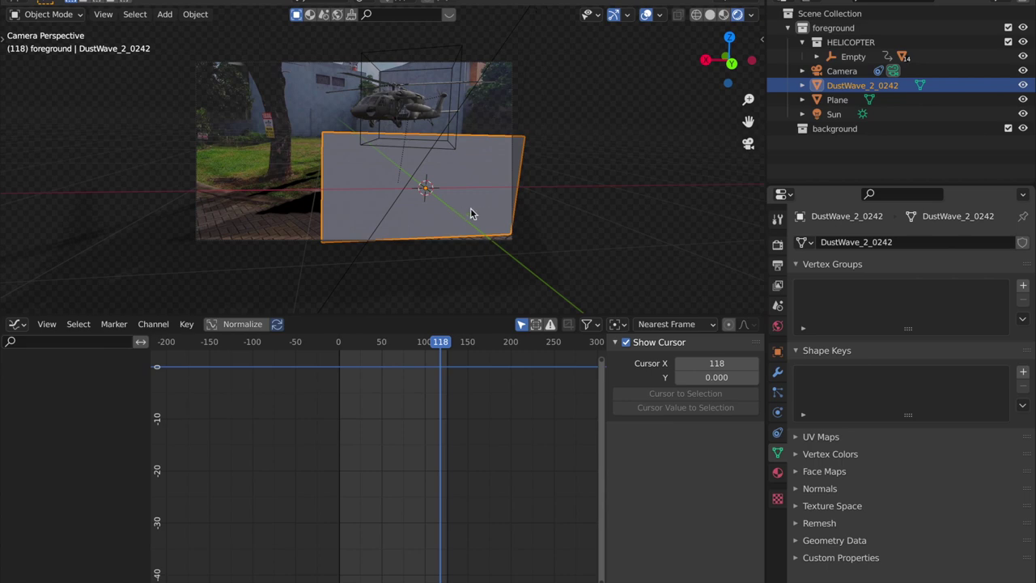
Hide the ground plane and select the imported DustWave_2_0242 plane beside the helicopter.
key("a")
left_click(568, 188)
middle_click_drag(568, 187, 501, 191)
left_click(501, 191)
key("KP_Decimal")
middle_click_drag(574, 224, 485, 244)
scroll(521, 170, "up", 5)
scroll(545, 243, "down", 5)
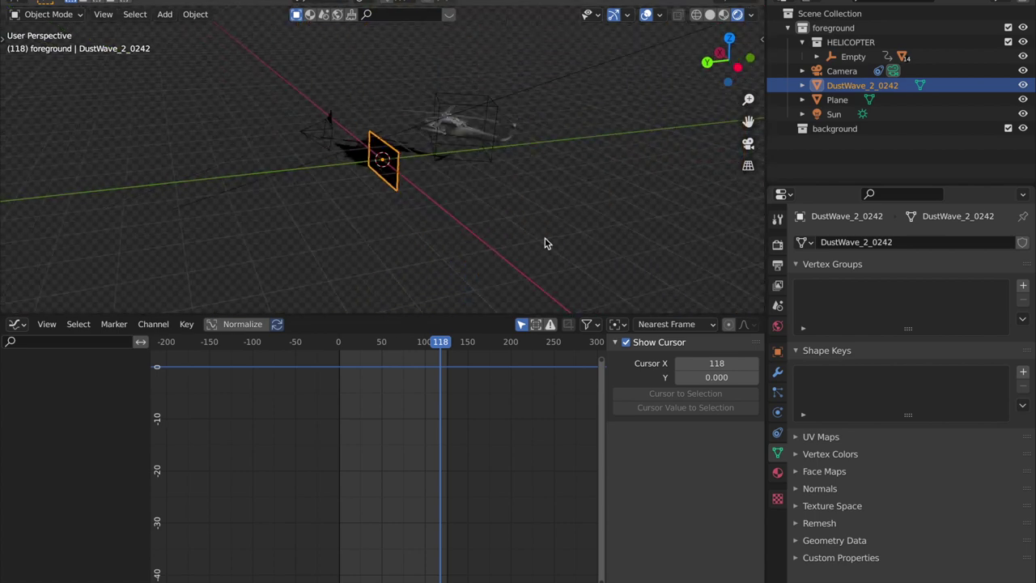
left_click(545, 244)
scroll(540, 237, "up", 4)
key("h")
left_click(448, 186)
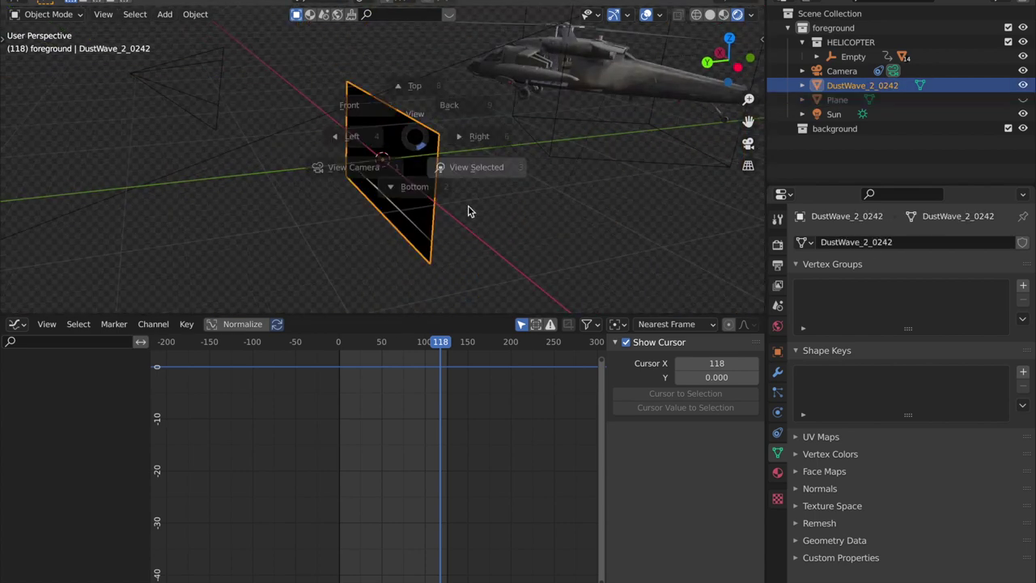
Examine the dust footage on the imported plane up close and from several angles.
scroll(479, 202, "up", 3)
middle_click_drag(479, 202, 629, 257)
scroll(592, 238, "up", 2)
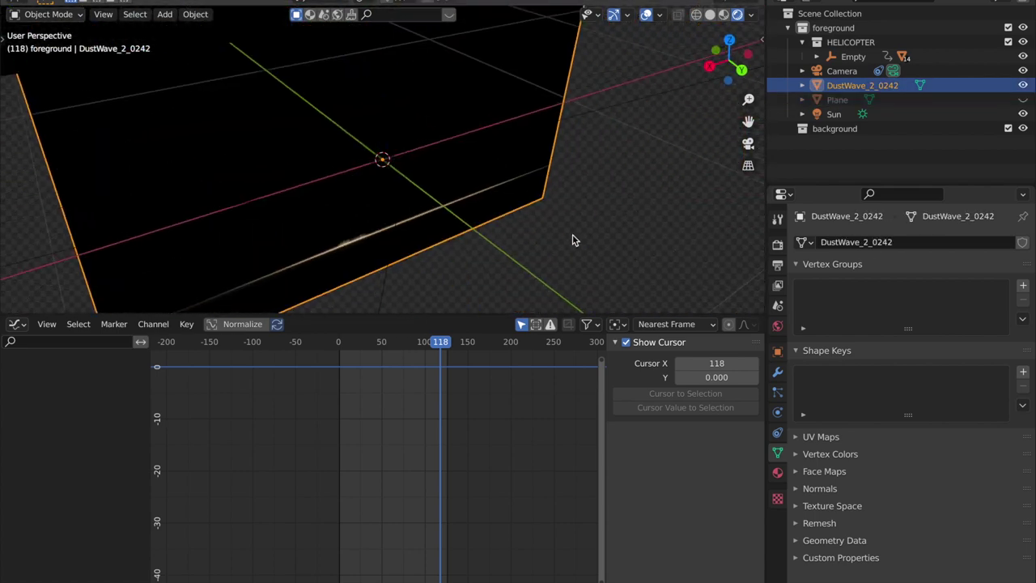
scroll(628, 257, "down", 3)
key("s")
right_click(550, 194)
middle_click_drag(550, 195, 550, 224)
scroll(465, 183, "up", 3)
scroll(462, 189, "down", 5)
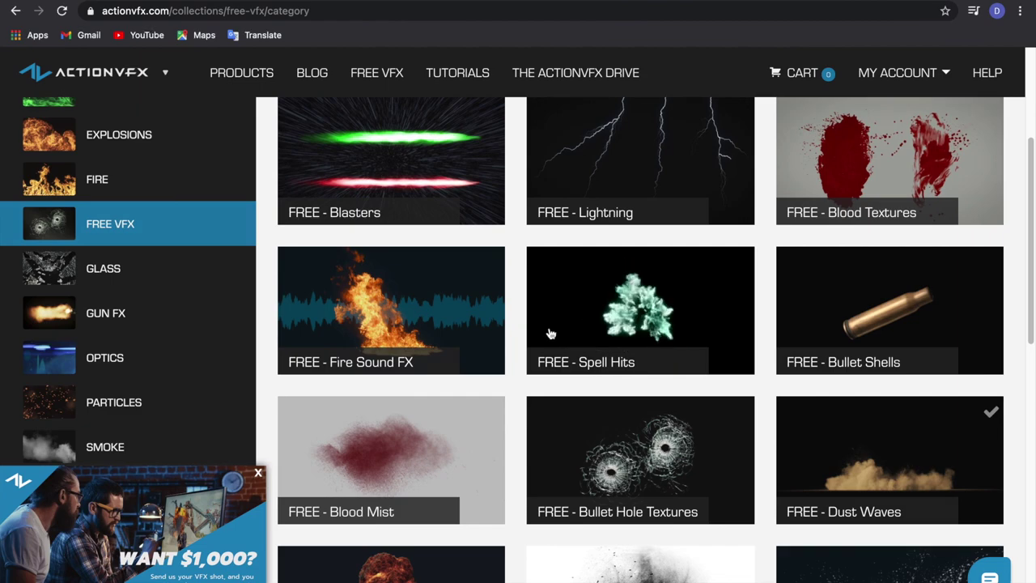
Look over the ActionVFX free collections again, then return to Blender and examine the black background of the dust plane.
scroll(631, 332, "up", 3)
scroll(844, 458, "down", 6)
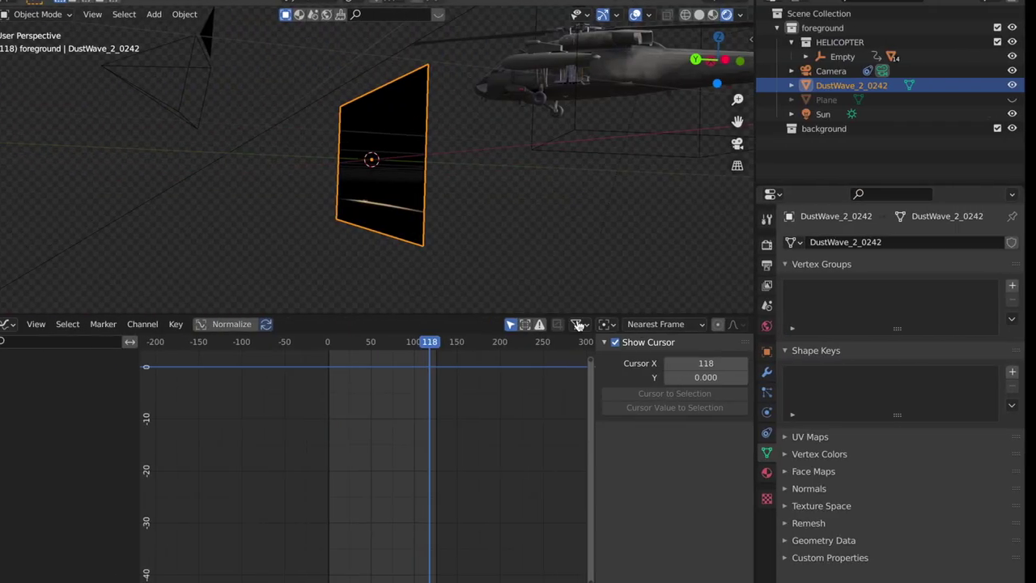
middle_click_drag(372, 162, 393, 203)
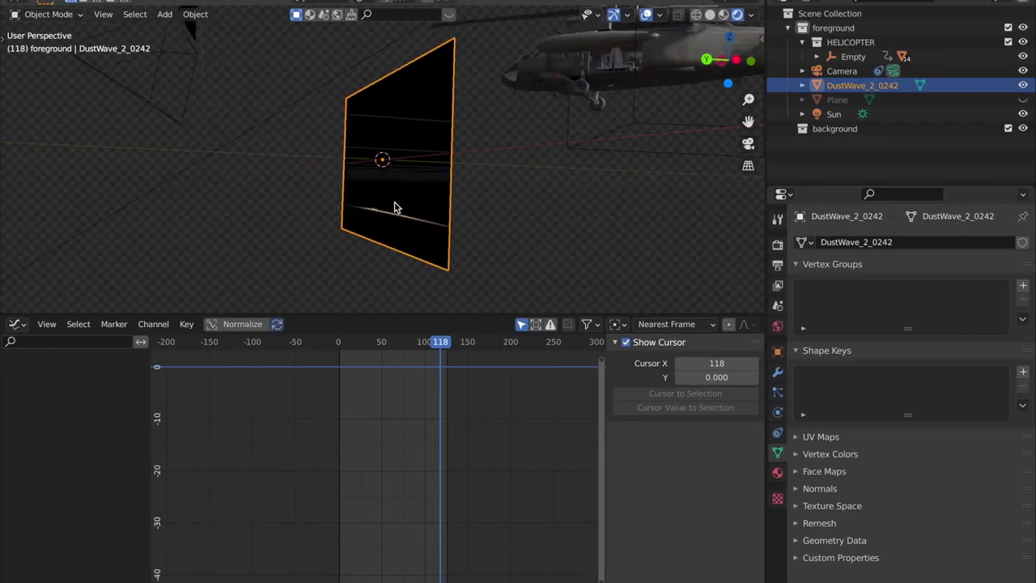
scroll(477, 170, "up", 3)
middle_click_drag(477, 171, 405, 267)
scroll(518, 225, "down", 3)
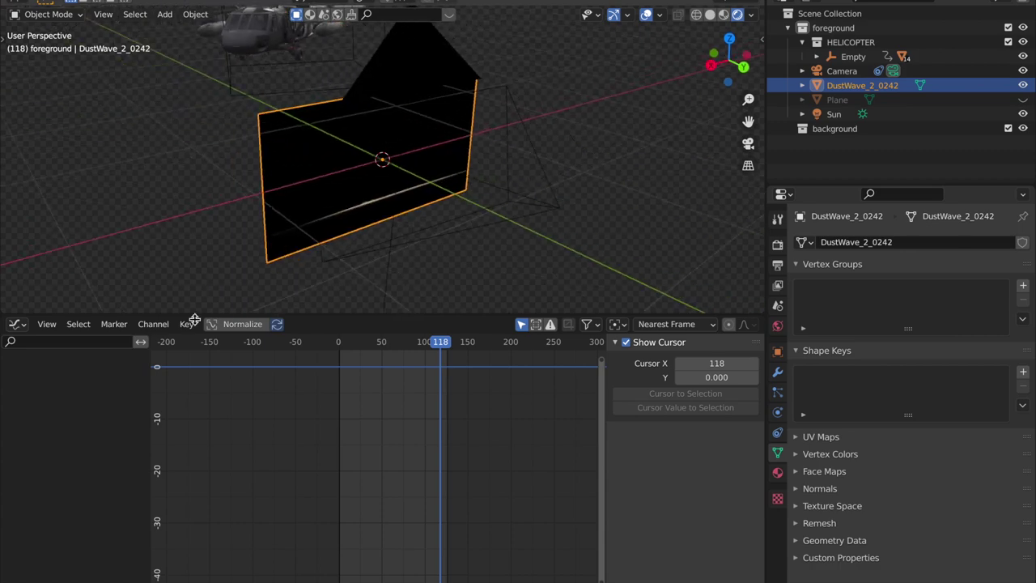
Open the dust plane's material in the Shader Editor and delete every node except the movie texture and Material Output.
left_click(18, 324)
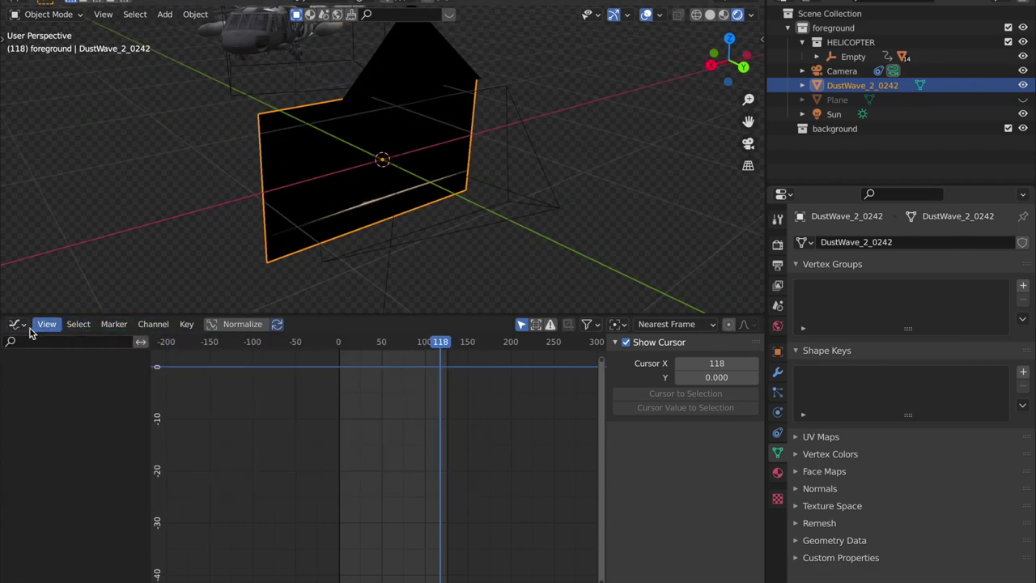
left_click(17, 324)
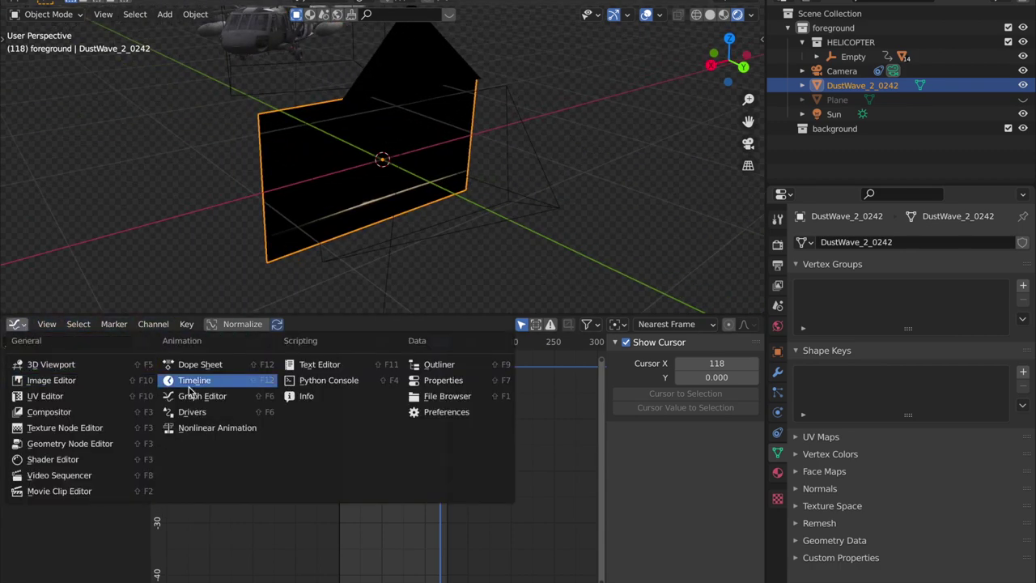
left_click(53, 459)
scroll(360, 448, "up", 2)
scroll(361, 448, "down", 7)
left_click(168, 443)
scroll(338, 432, "down", 7)
key("g")
left_click(397, 438)
key("x")
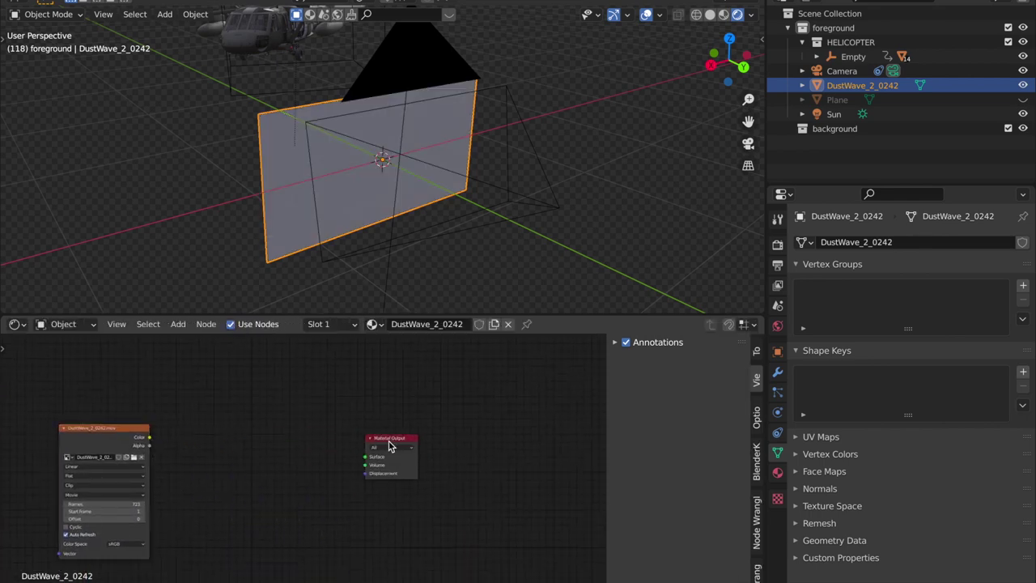
Rearrange the Material Output and movie texture nodes to leave room between them.
left_click_drag(394, 439, 422, 452)
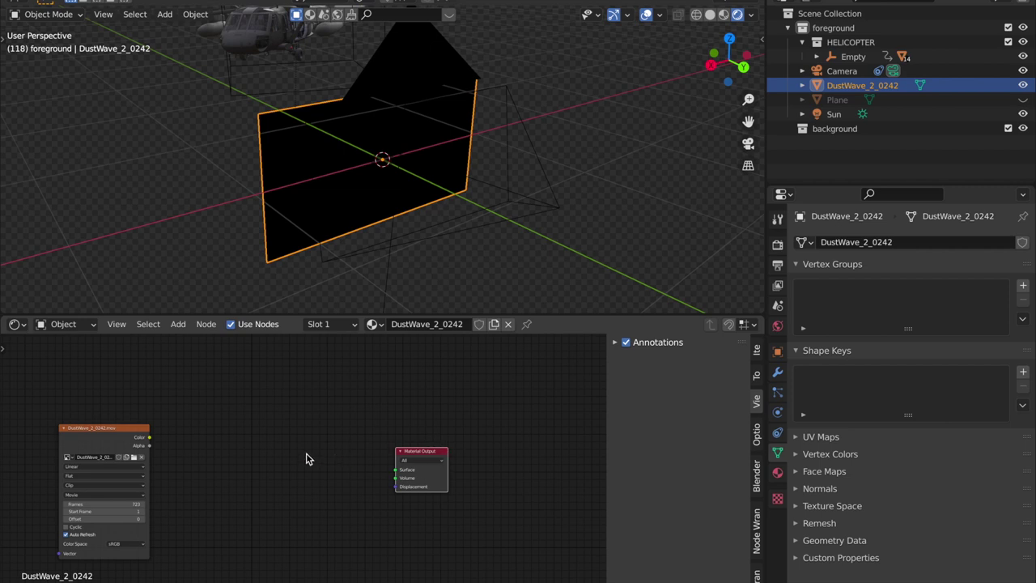
scroll(329, 454, "up", 7)
middle_click_drag(300, 465, 377, 451)
scroll(378, 451, "down", 4)
left_click_drag(159, 411, 167, 379)
Add a Mix Shader node in front of the Material Output node.
key("shift+a")
left_click(328, 365)
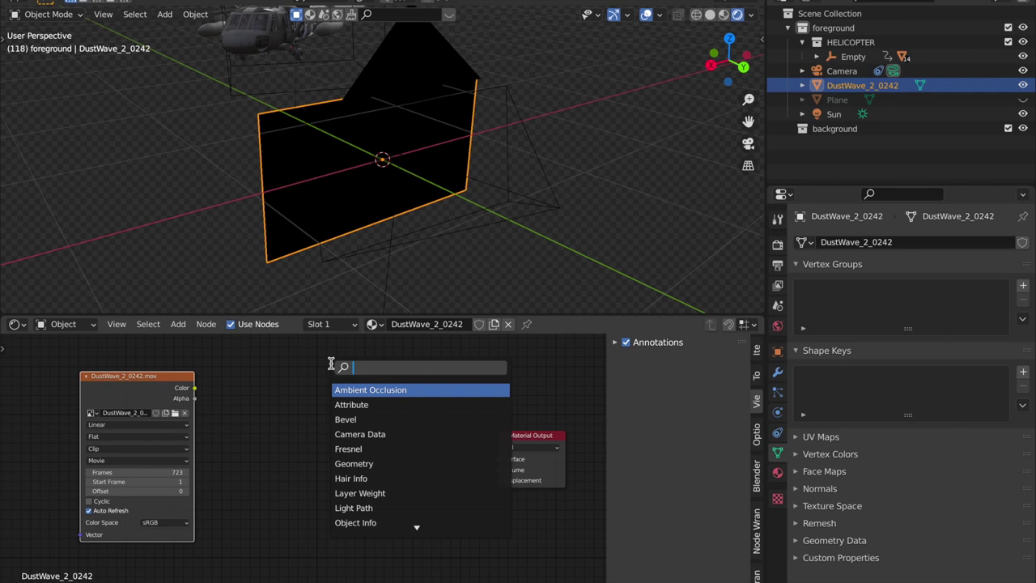
type("MIX")
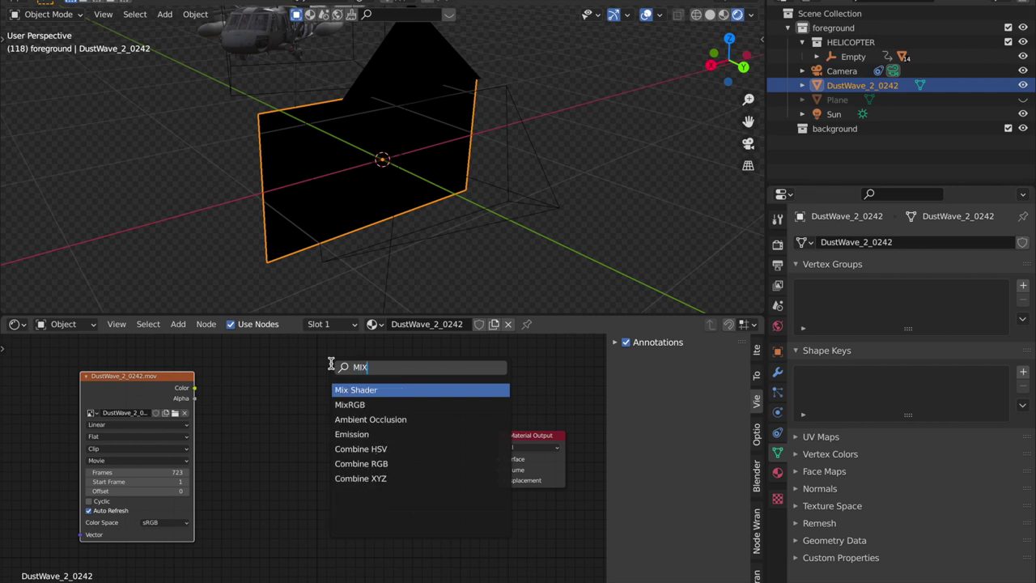
left_click(372, 389)
left_click(396, 427)
key("shift+a")
left_click(382, 407)
key("Escape")
key("shift+a")
left_click(382, 407)
key("Escape")
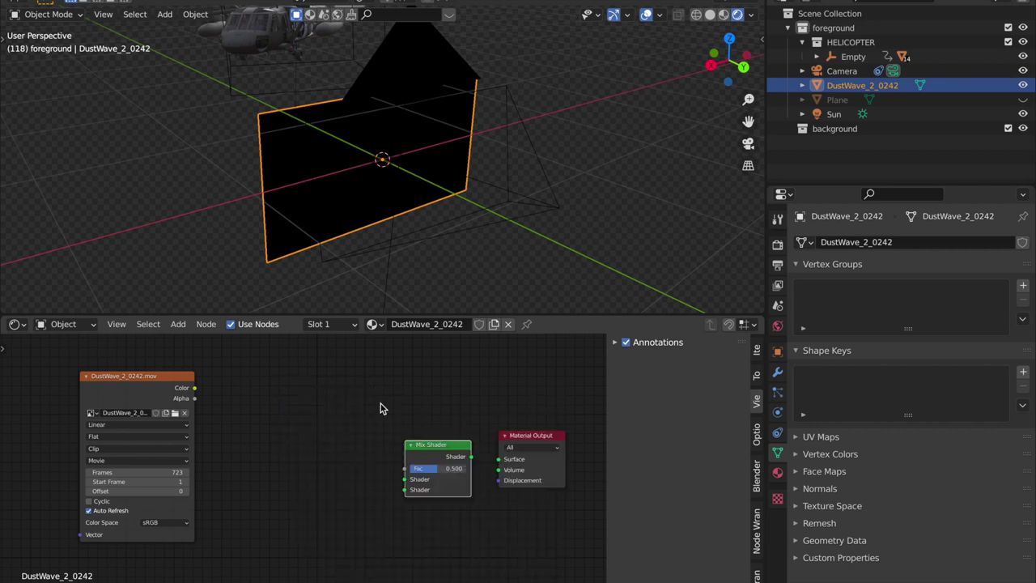
Add a Transparent BSDF node and place it below the Mix Shader, beside the movie texture.
key("shift+a")
left_click(277, 379)
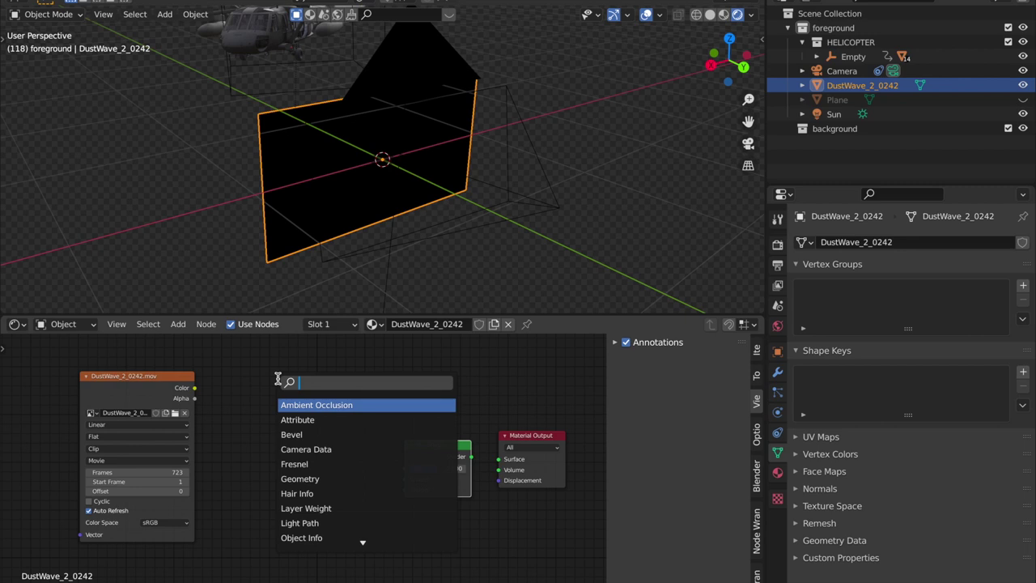
type("trans")
key("Down")
key("Return")
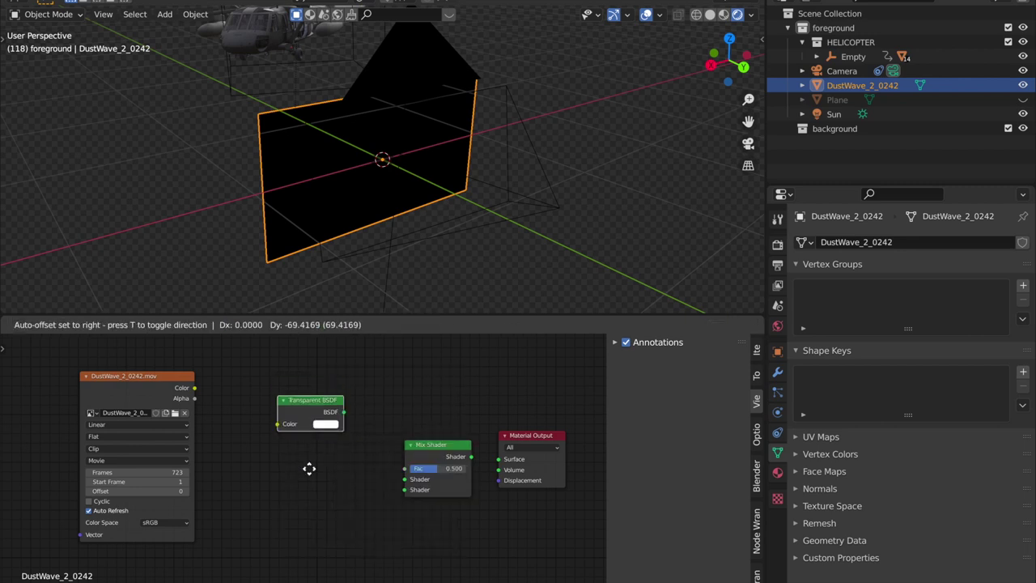
left_click(300, 561)
Add an Emission node above the Transparent BSDF, between the movie texture and the Mix Shader.
key("shift+a")
left_click(340, 379)
type("emiss")
key("Down")
key("Return")
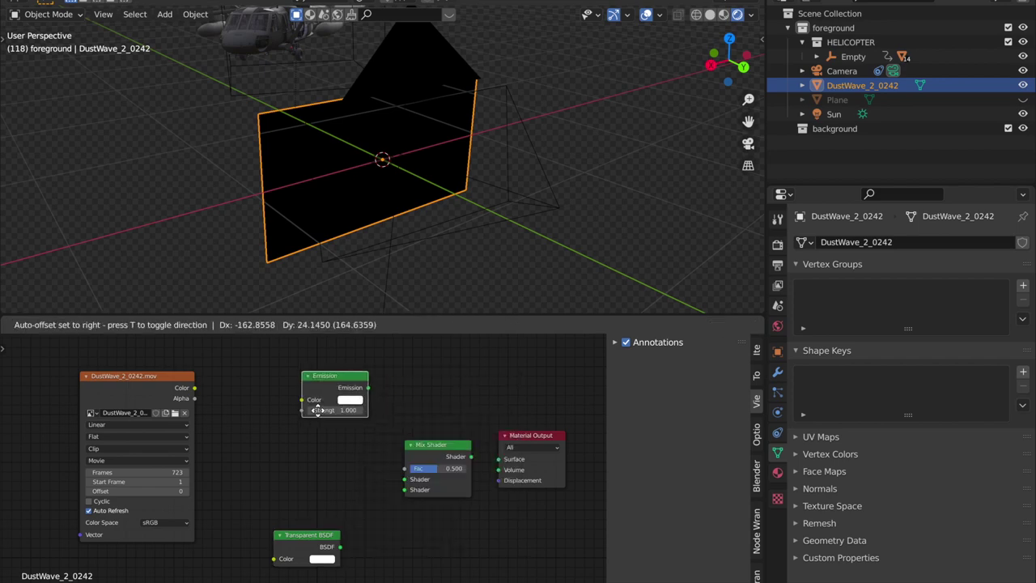
left_click(297, 417)
Connect the texture's Color to Emission and the mix factor, Emission and Transparent BSDF to the Mix Shader, and its output to Surface.
scroll(97, 427, "up", 3)
scroll(225, 438, "up", 2)
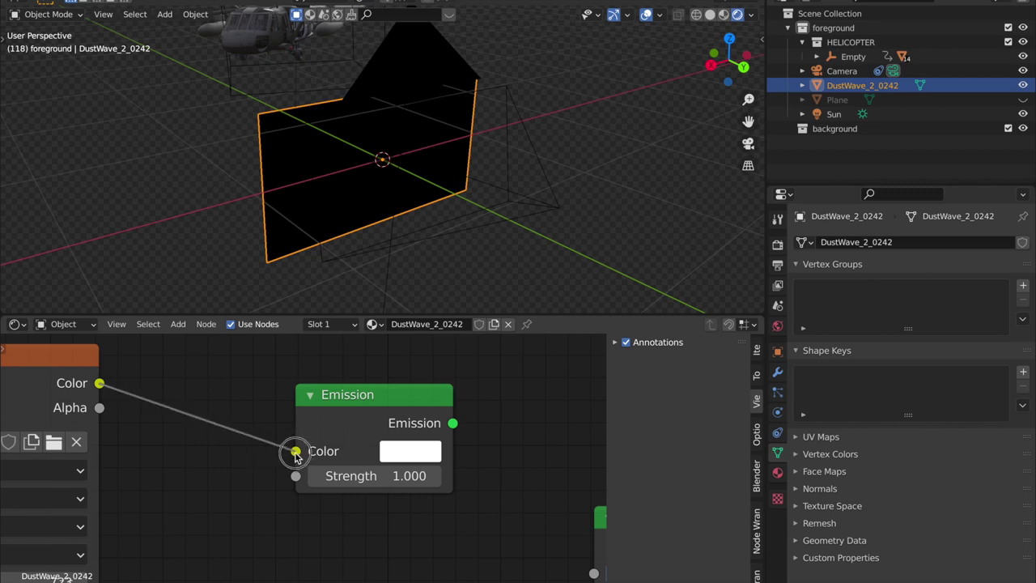
scroll(436, 461, "down", 2)
middle_click_drag(294, 451, 297, 404)
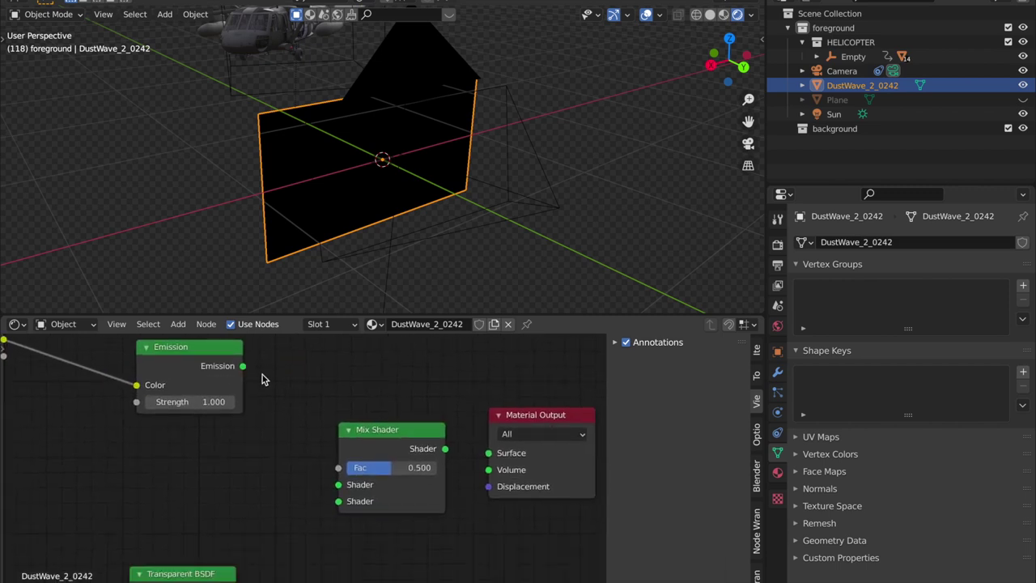
middle_click_drag(343, 474, 391, 361)
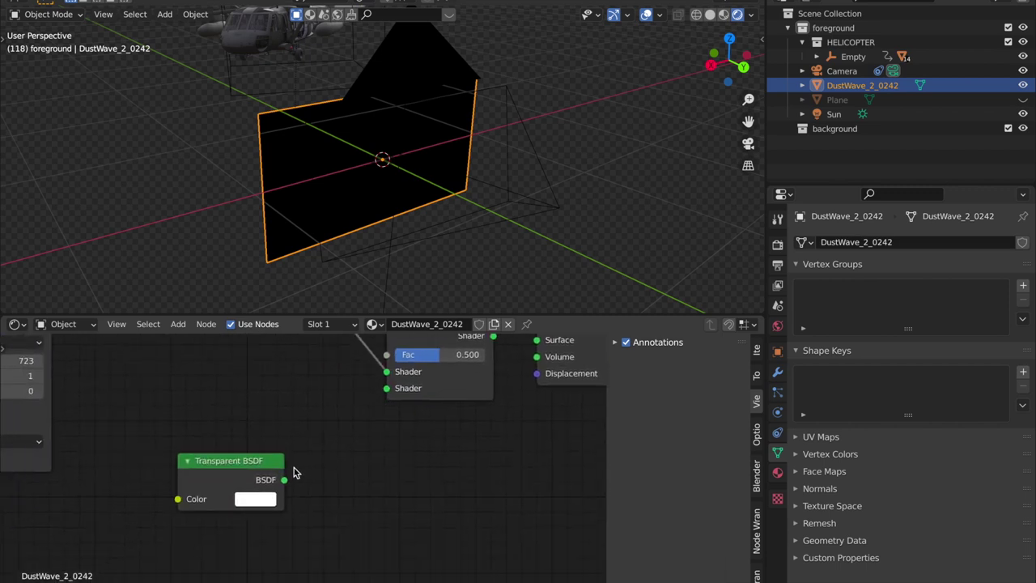
scroll(402, 445, "down", 1)
middle_click_drag(403, 456, 400, 541)
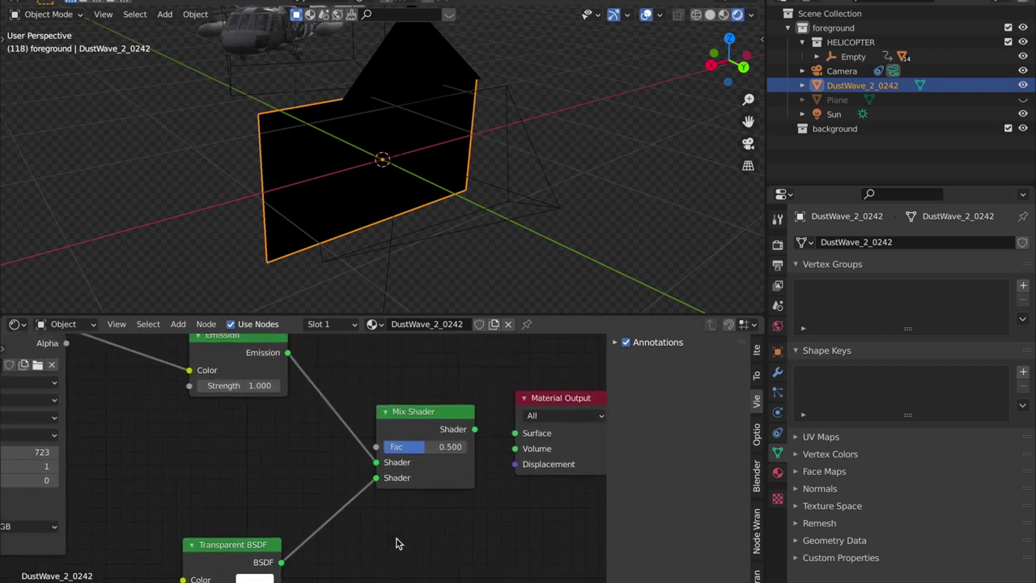
scroll(400, 542, "down", 2)
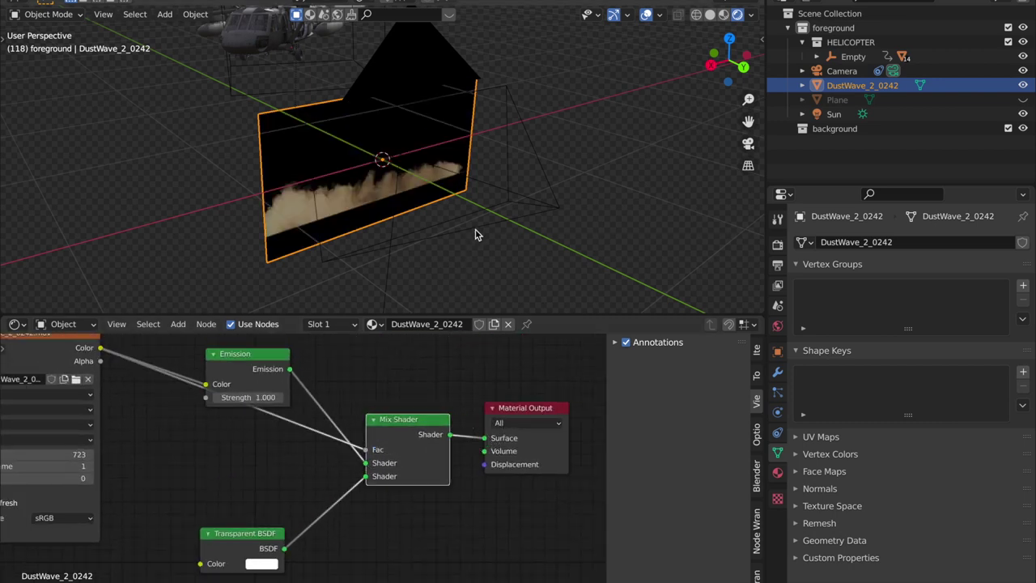
Try the Alpha Hashed blend mode on the dust-wave material.
scroll(478, 246, "up", 4)
middle_click_drag(480, 271, 458, 236)
scroll(458, 236, "down", 3)
mouse_move(510, 167)
middle_mouse_down()
mouse_move(446, 176)
mouse_move(444, 243)
mouse_move(529, 166)
mouse_move(510, 170)
middle_mouse_up()
scroll(518, 356, "down", 2)
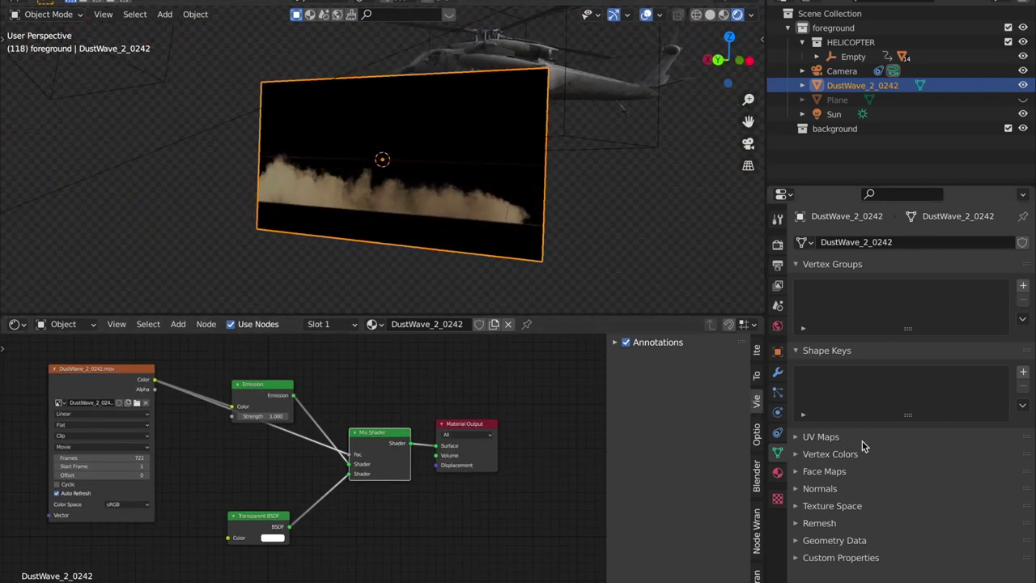
left_click(777, 473)
scroll(906, 454, "down", 3)
left_click(957, 443)
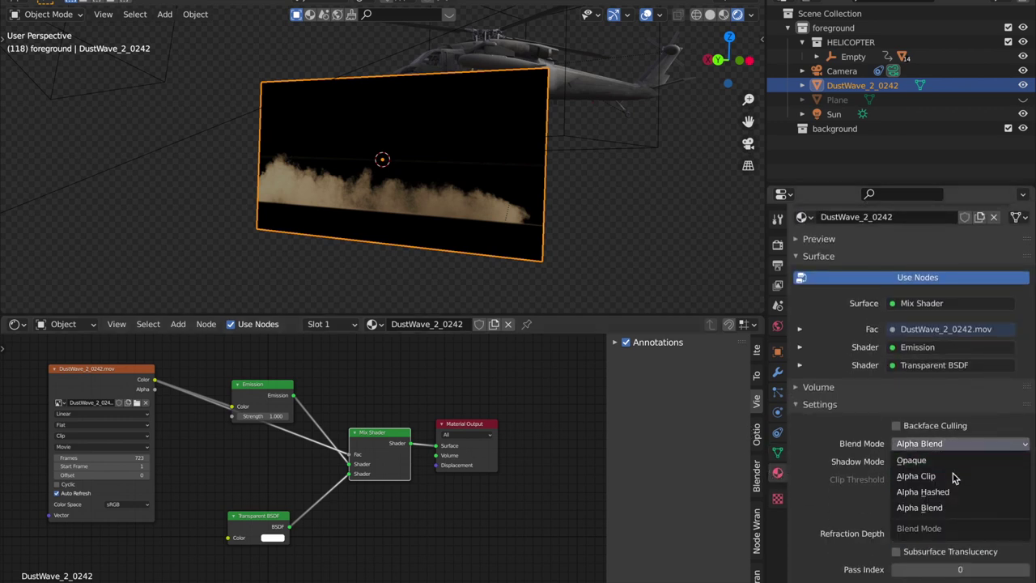
left_click(923, 491)
Set the dust-wave material's Blend Mode to Alpha Blend and its Shadow Mode to None.
middle_click_drag(478, 224, 761, 276)
left_click(974, 444)
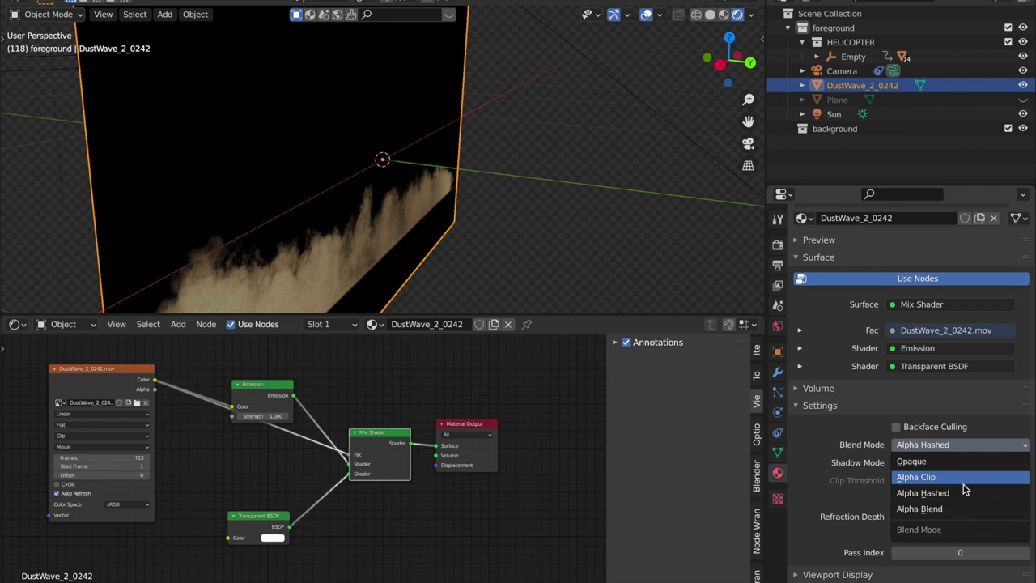
left_click(955, 510)
left_click(957, 463)
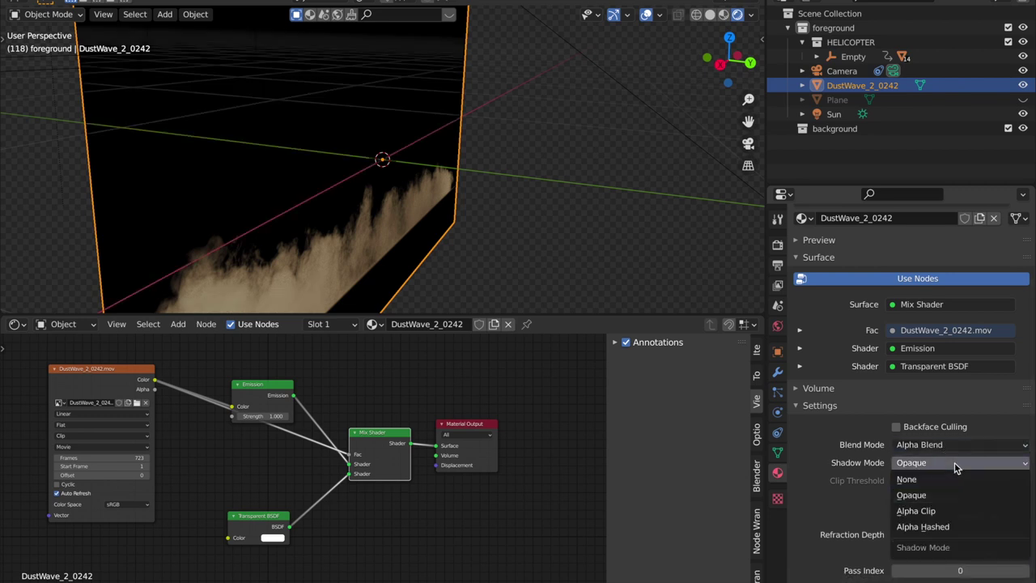
left_click(956, 479)
middle_click_drag(559, 209, 397, 191)
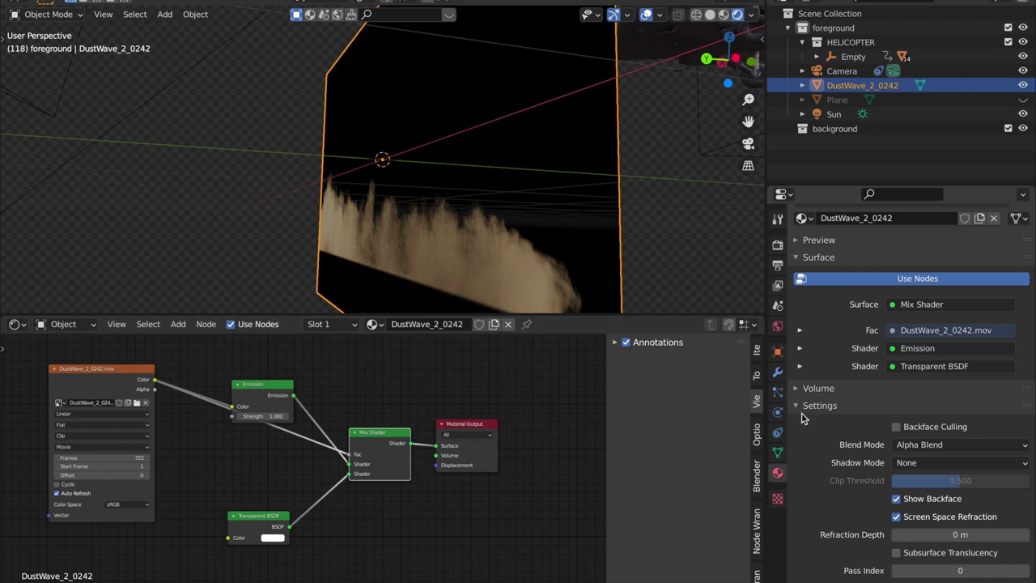
Turn off Show Backface and Screen Space Refraction for the dust-wave material.
left_click(896, 498)
middle_click_drag(454, 212, 596, 237)
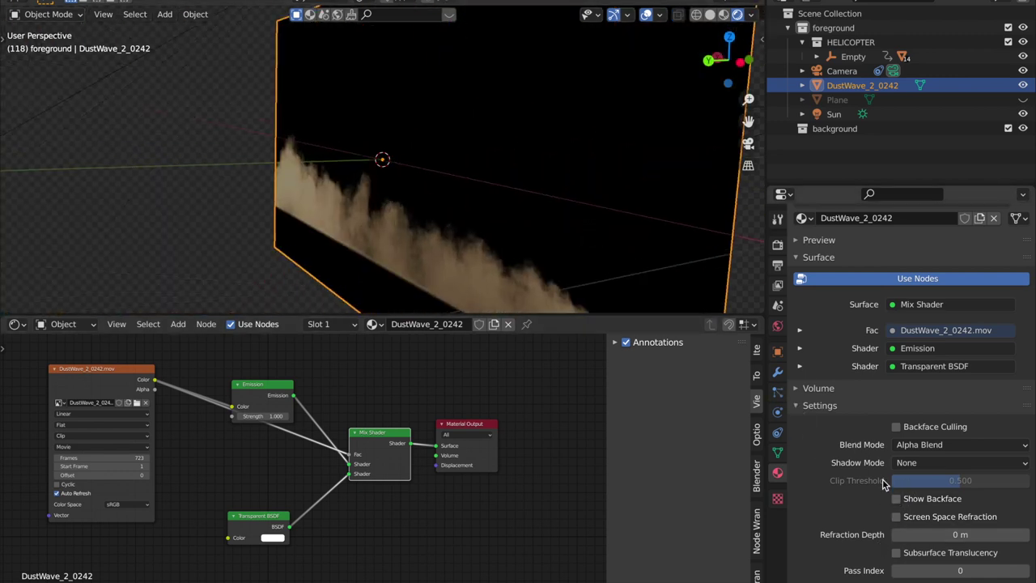
left_click(900, 503)
left_click(900, 502)
middle_click_drag(453, 243, 448, 308)
Set the Emission strength to 1.8 and rewire the Mix Shader with Transparent BSDF first, Emission second and Fac disconnected.
scroll(318, 470, "up", 3)
middle_click_drag(318, 470, 332, 522)
left_click_drag(275, 437, 333, 485)
left_click_drag(392, 525, 392, 528)
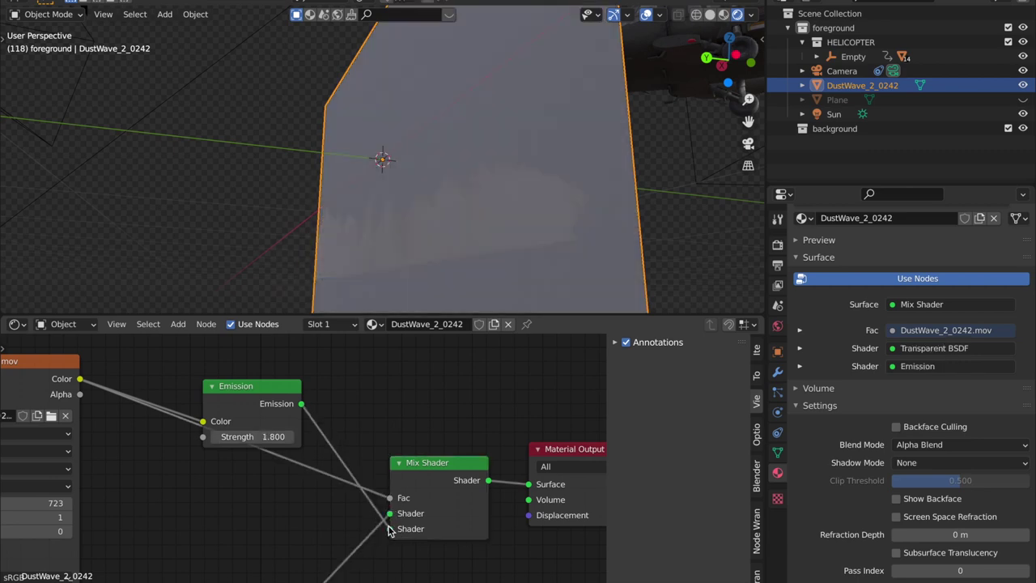
middle_click_drag(469, 228, 560, 252)
scroll(559, 252, "down", 4)
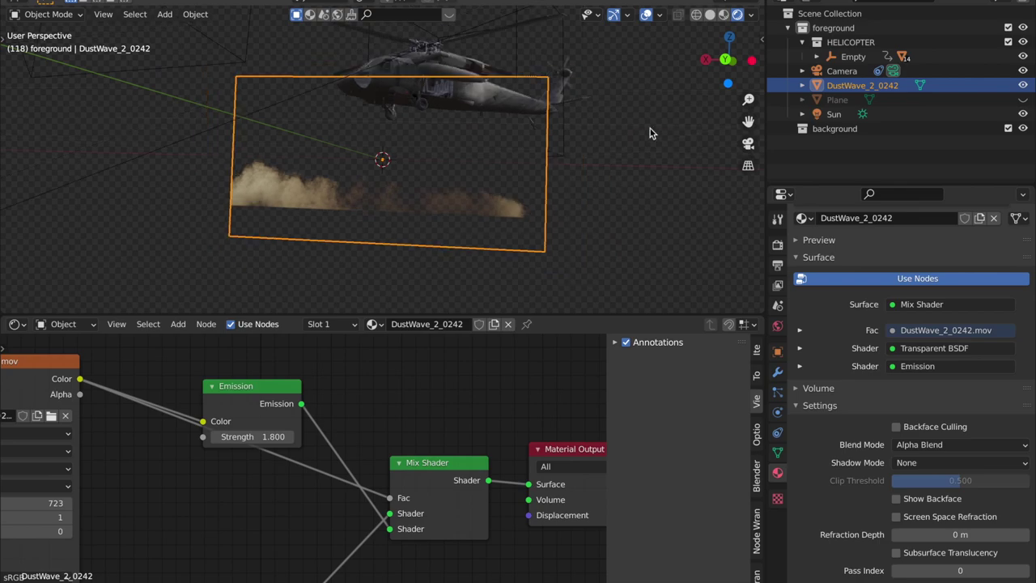
left_click_drag(391, 498, 364, 493)
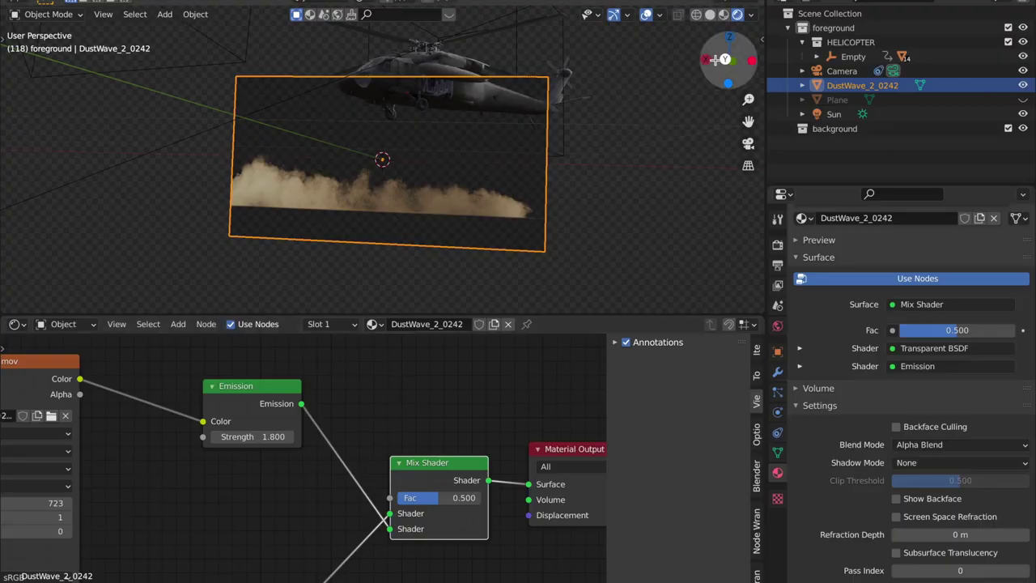
Enlarge the dust-wave plane from the back view and raise it slightly.
left_click(733, 56)
key("s")
left_click(555, 240)
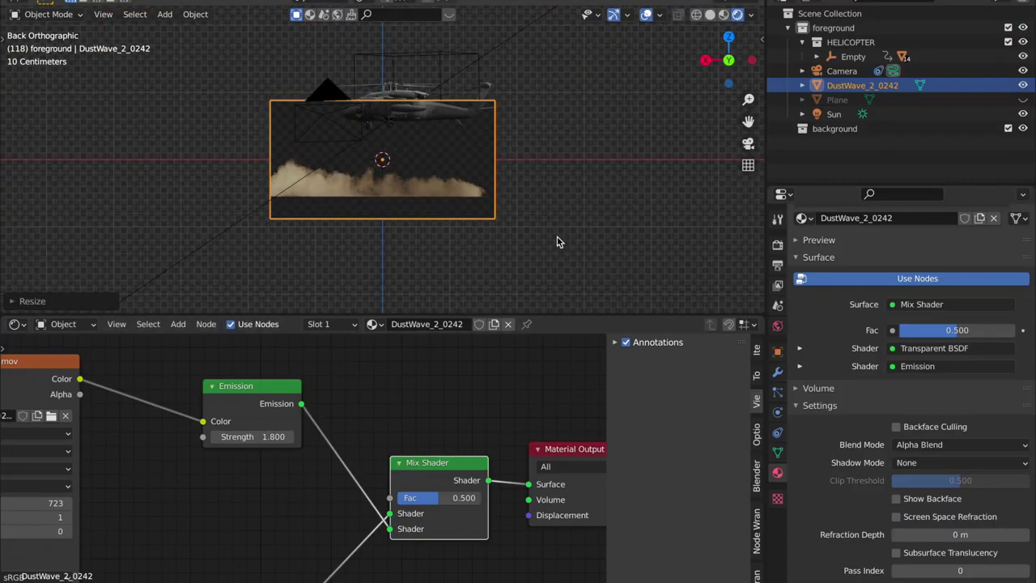
key("g")
key("s")
left_click(633, 224)
Enlarge the dust-wave plane further in the camera view and reposition it so the dust spans the footage.
left_click(748, 143)
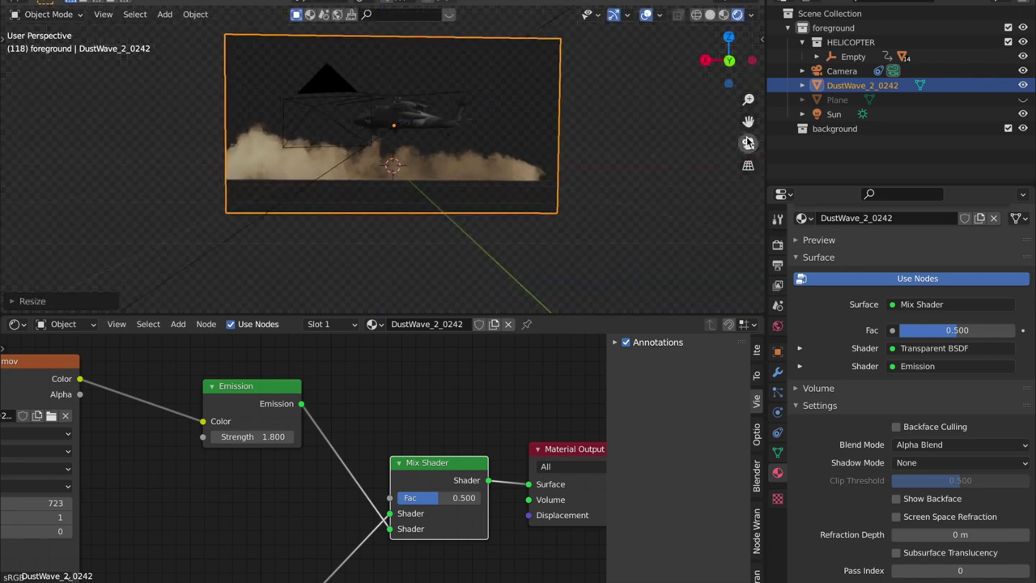
scroll(561, 223, "up", 6)
key("s")
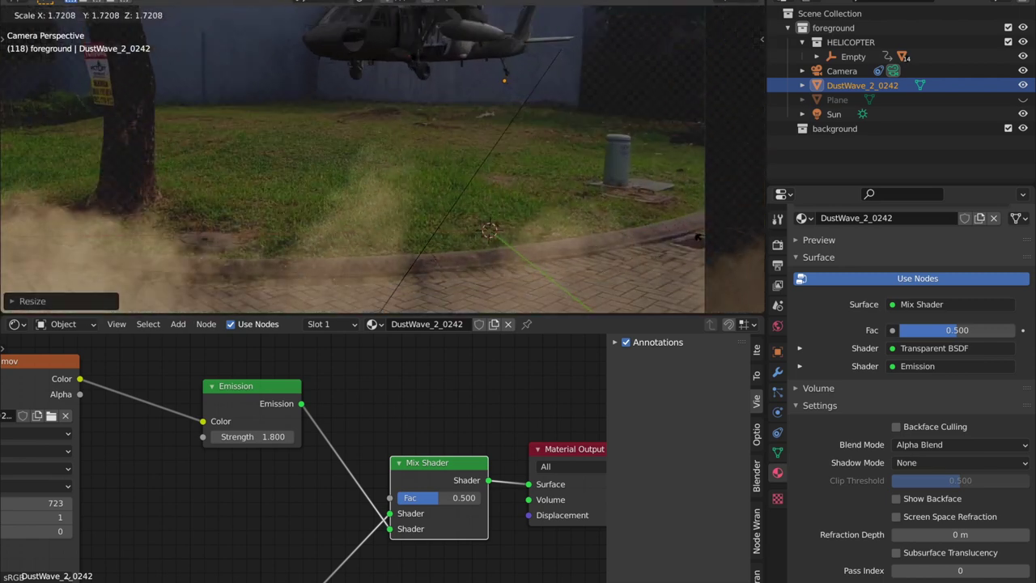
left_click(612, 301)
scroll(539, 231, "down", 7)
key("g")
left_click(600, 176)
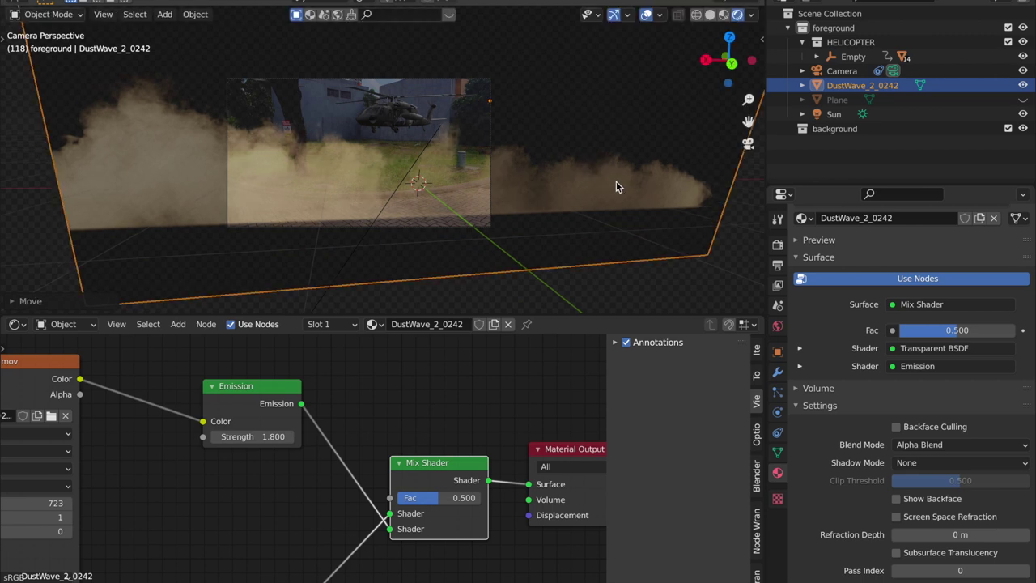
Tilt the dust-wave plane with a free trackball rotation until its base looks level, and scale it down.
key("r")
key("Escape")
key("r")
key("r")
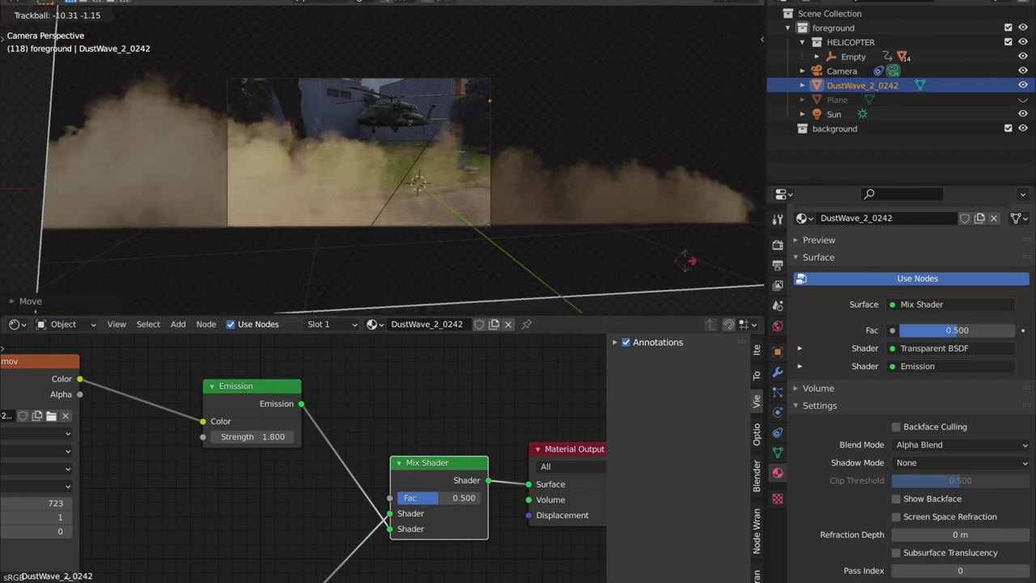
left_click(701, 250)
key("s")
left_click(685, 149)
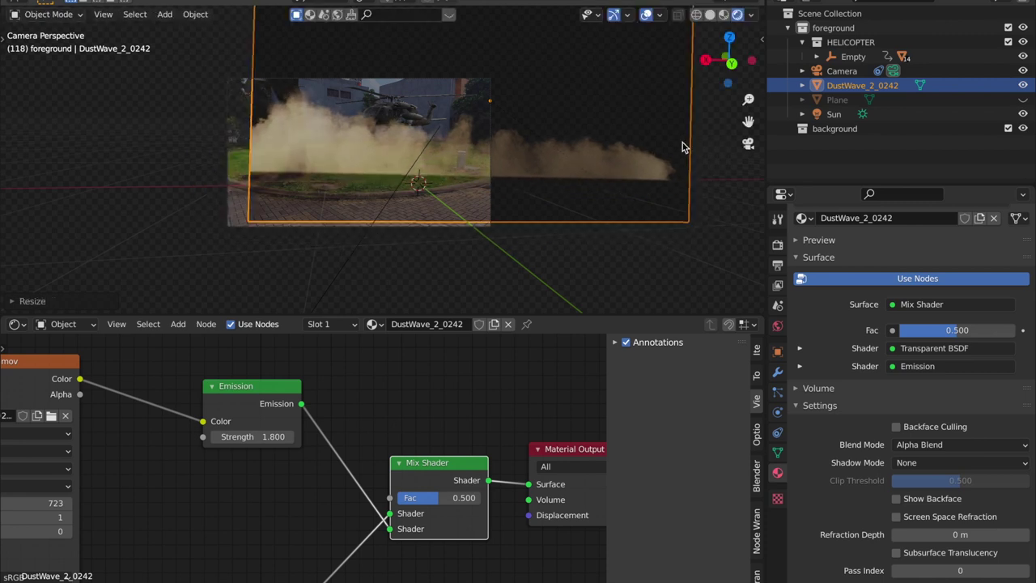
Move the dust-wave plane down over the curb and pavement and adjust its rotation around its local Z axis.
key("g")
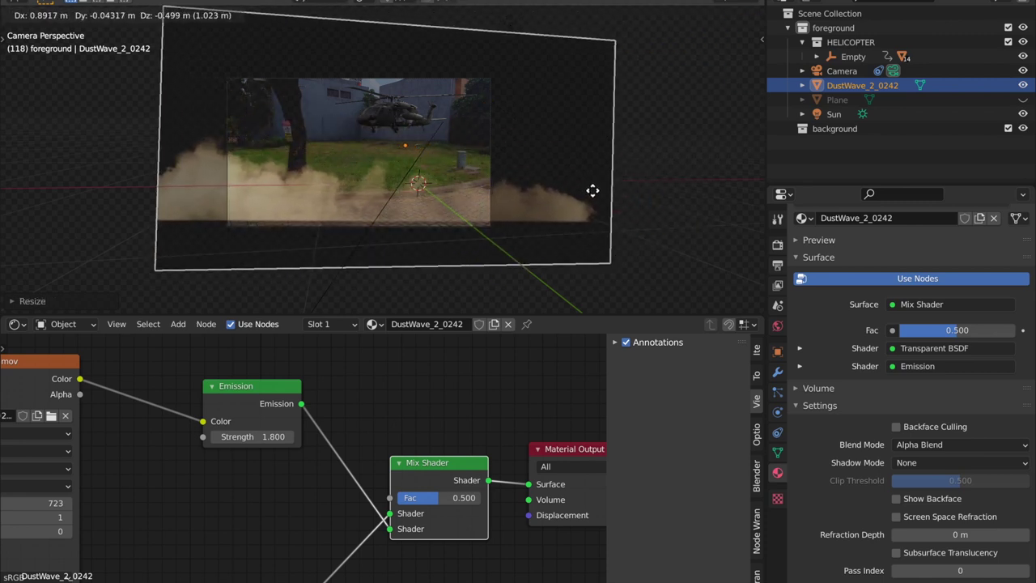
left_click(592, 194)
scroll(571, 226, "up", 4)
key("g")
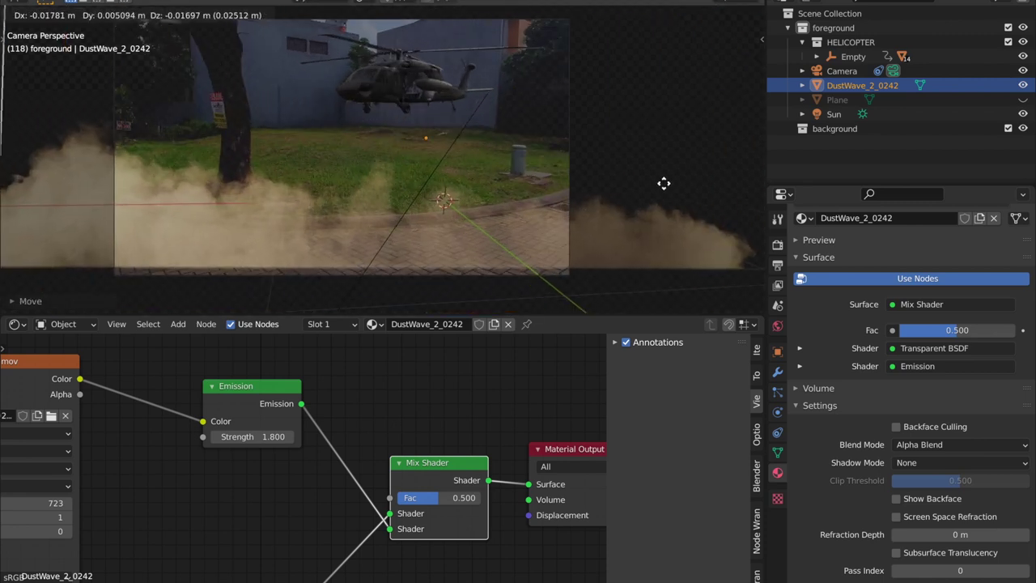
key("r")
key("z")
key("z")
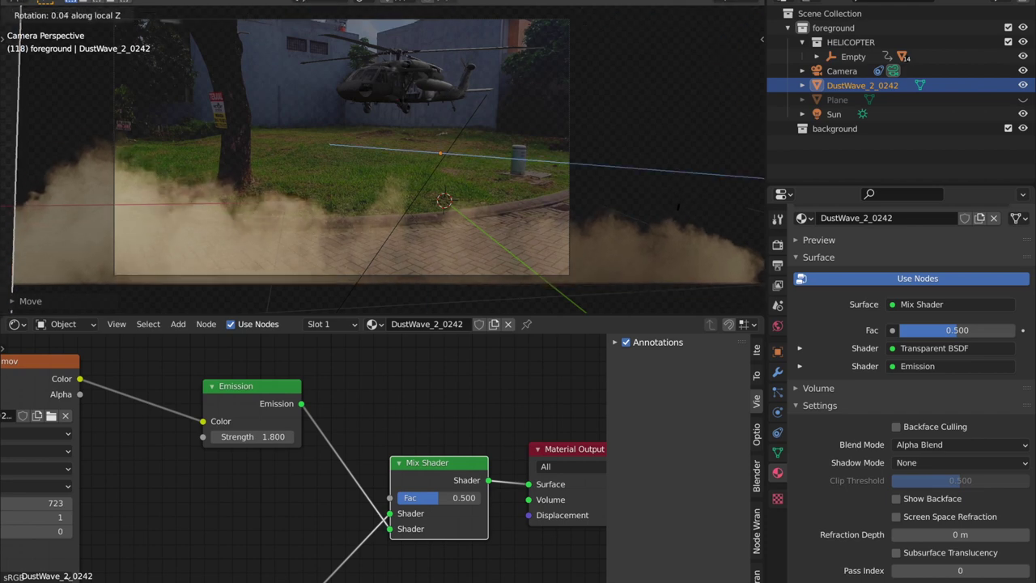
left_click(680, 203)
Enlarge the dust-wave plane and move it up and sideways so the dust covers the lawn below the helicopter.
key("s")
left_click(70, 196)
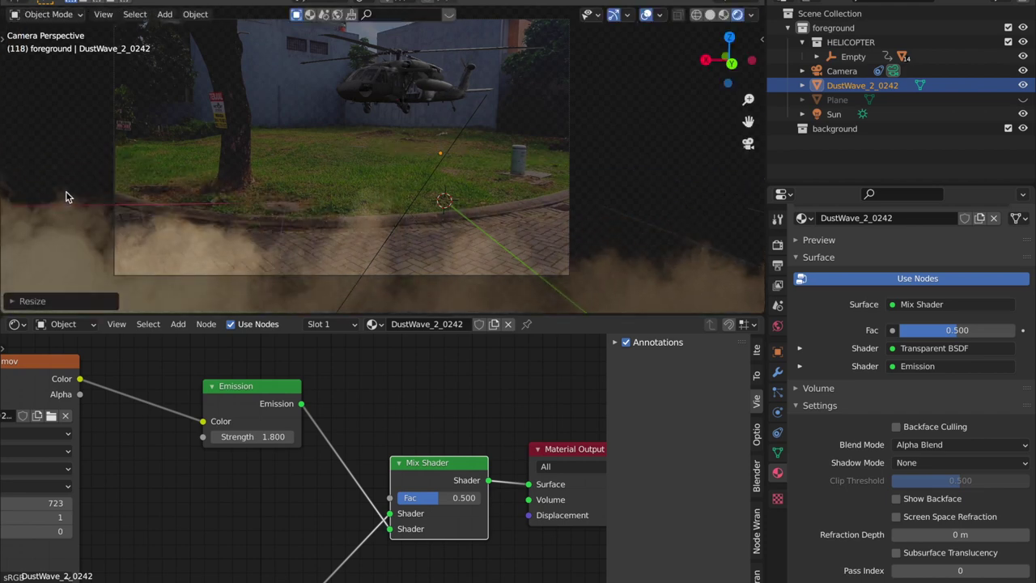
scroll(163, 214, "down", 4)
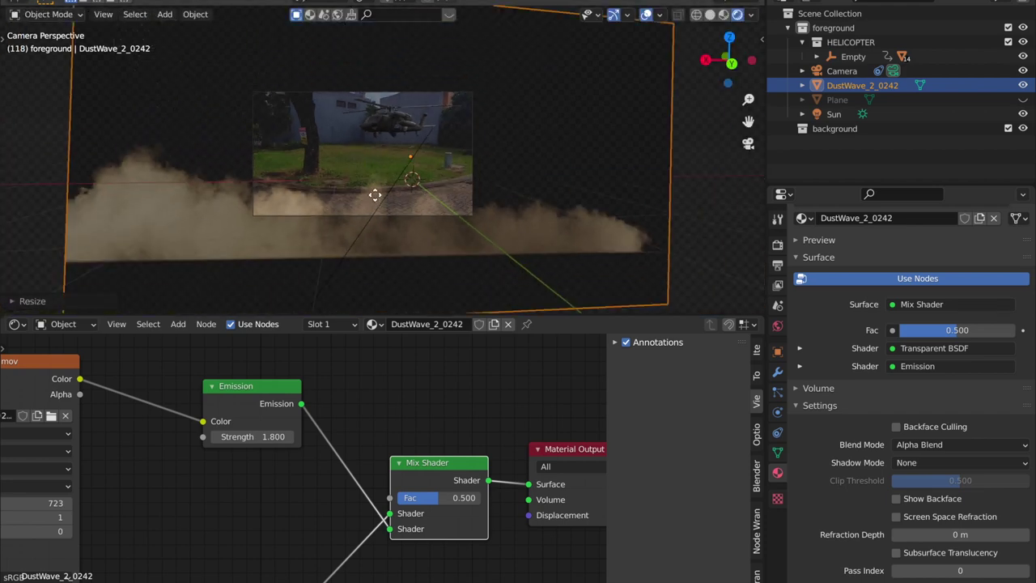
key("g")
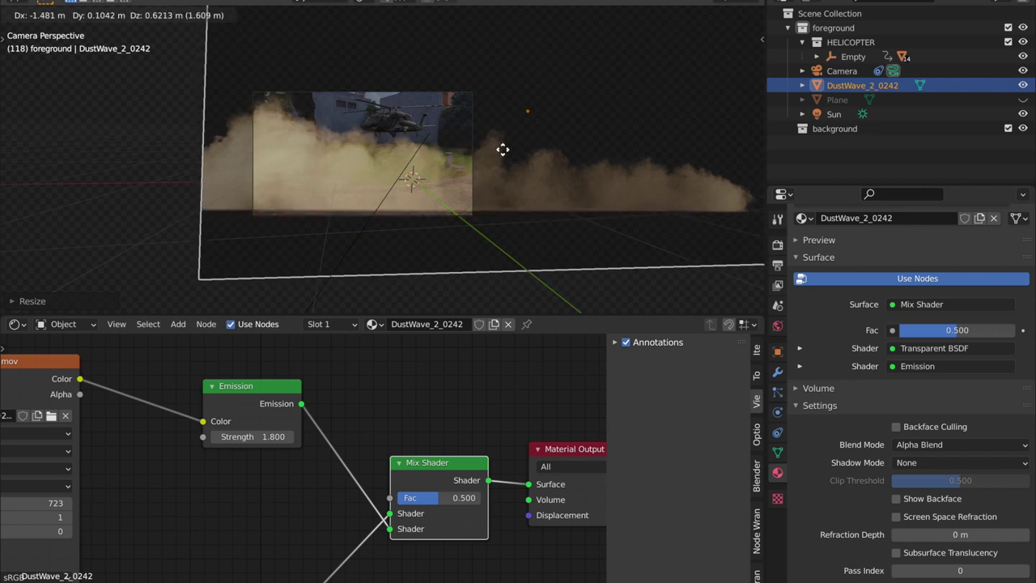
left_click(546, 164)
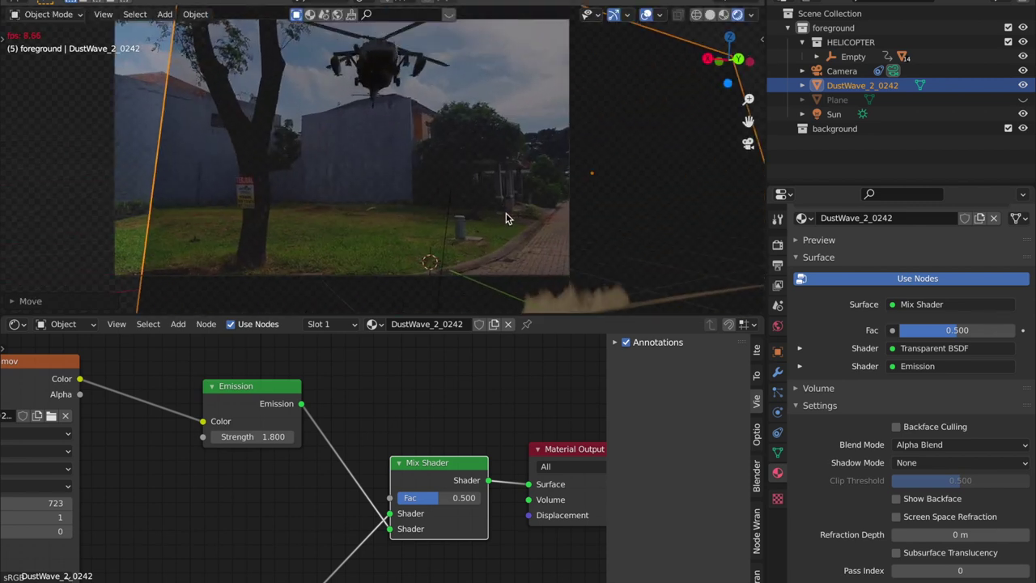
At frame 20, move the dust-wave plane between the helicopter and camera in the top view and rotate it about 18°.
key("space")
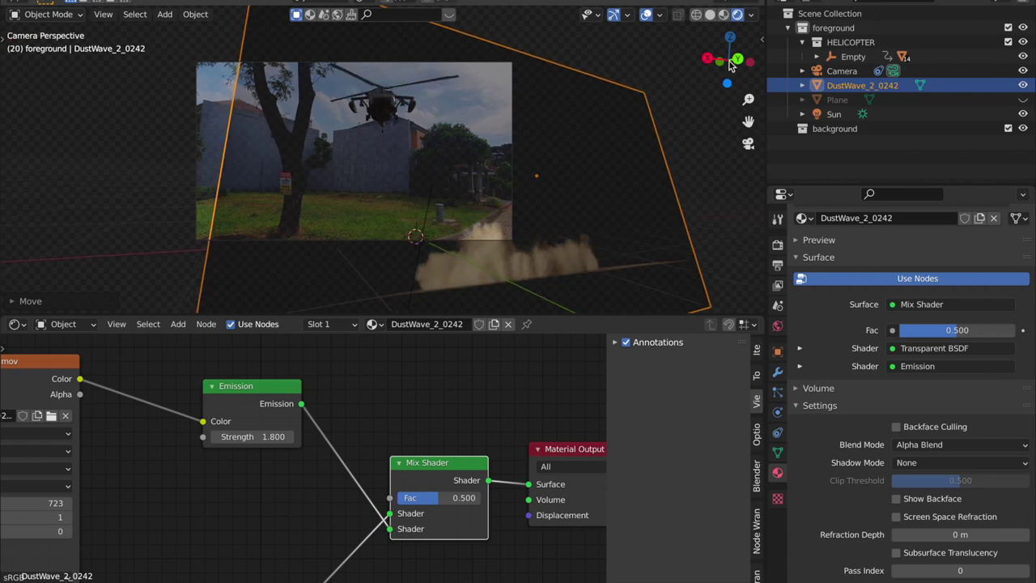
left_click(733, 35)
scroll(446, 151, "down", 2)
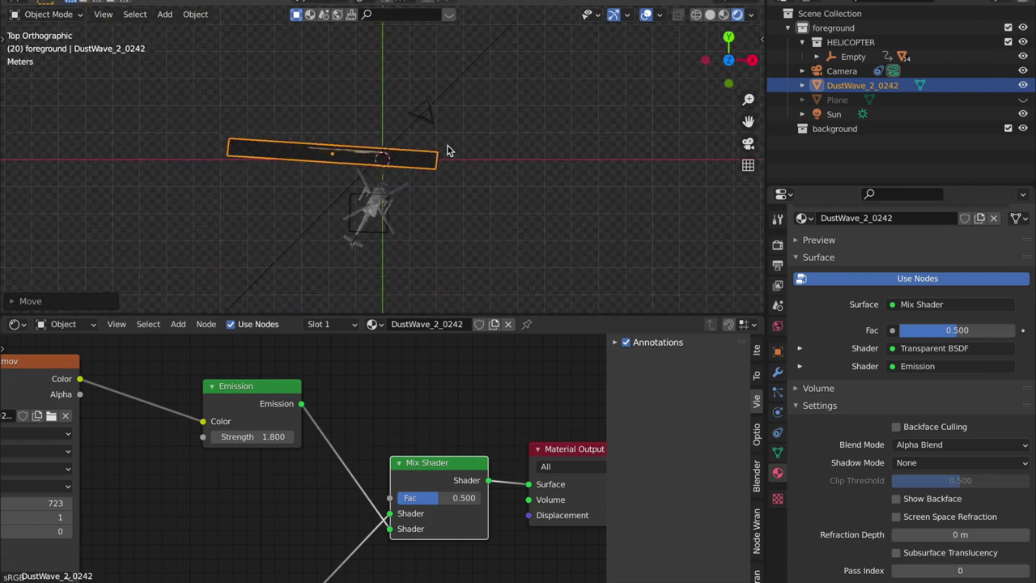
key("g")
left_click(568, 138)
key("r")
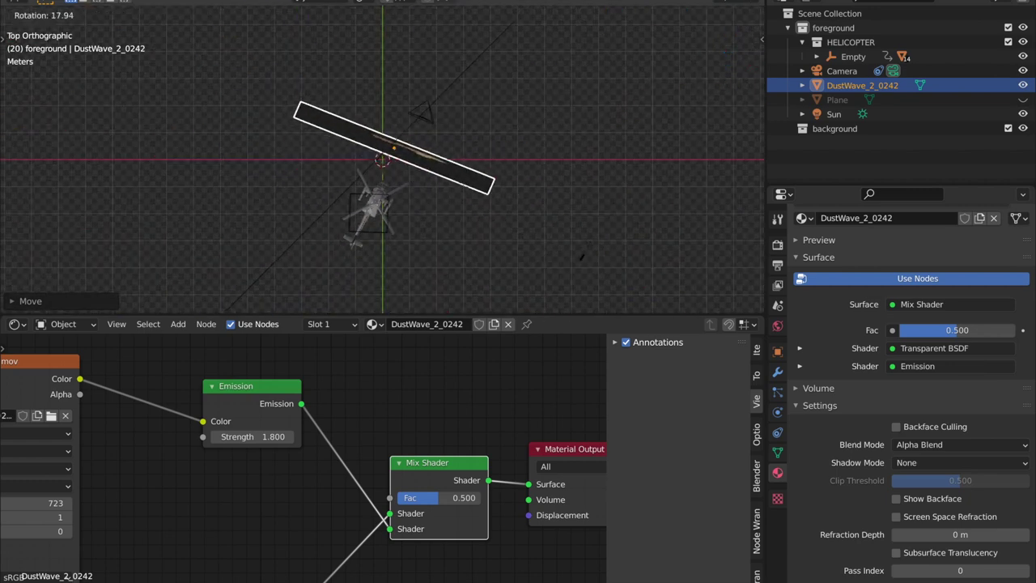
left_click(579, 259)
Raise the dust-wave plane into the camera frame and tilt it with a free trackball rotation.
left_click(749, 143)
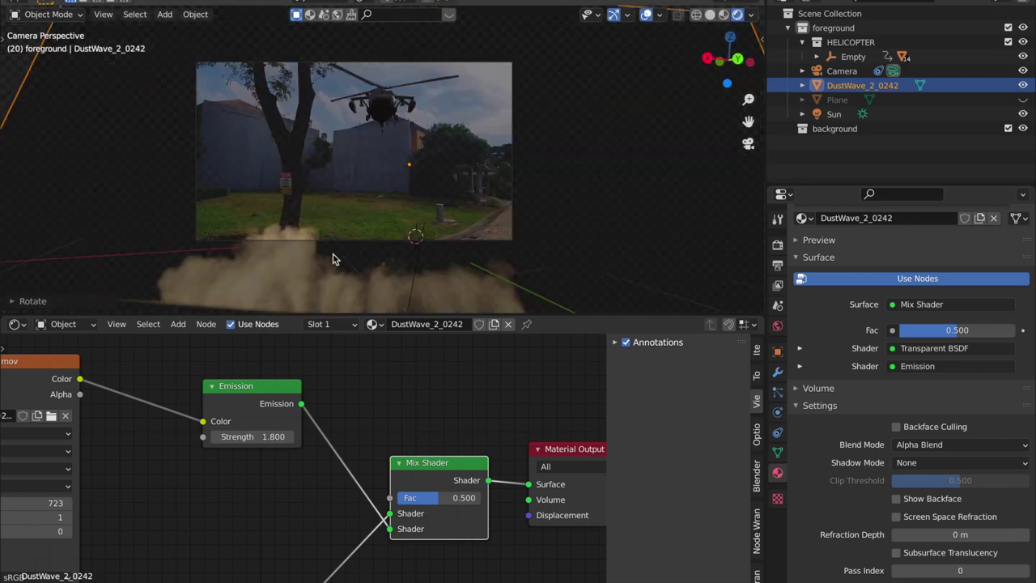
key("g")
left_click(486, 179)
key("r")
key("r")
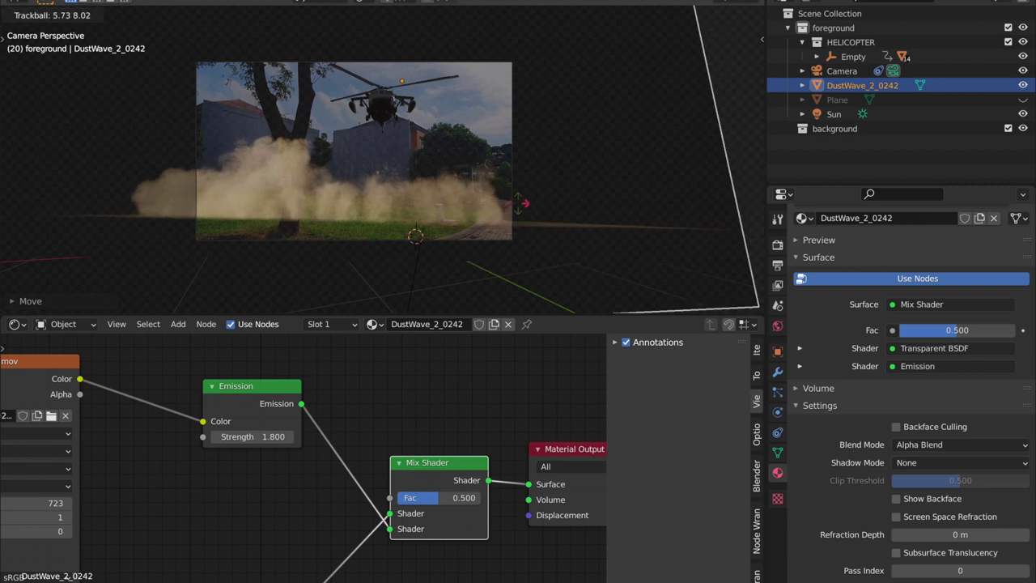
left_click(520, 201)
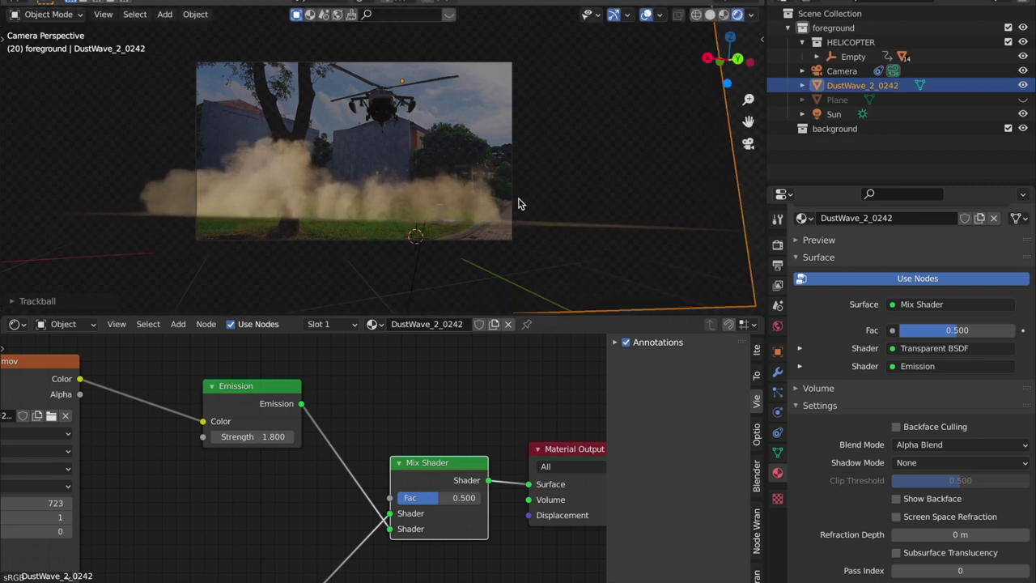
Lower the dust-wave plane to the frame's bottom edge and rotate it slightly around the global Z axis.
key("g")
left_click(572, 185)
key("r")
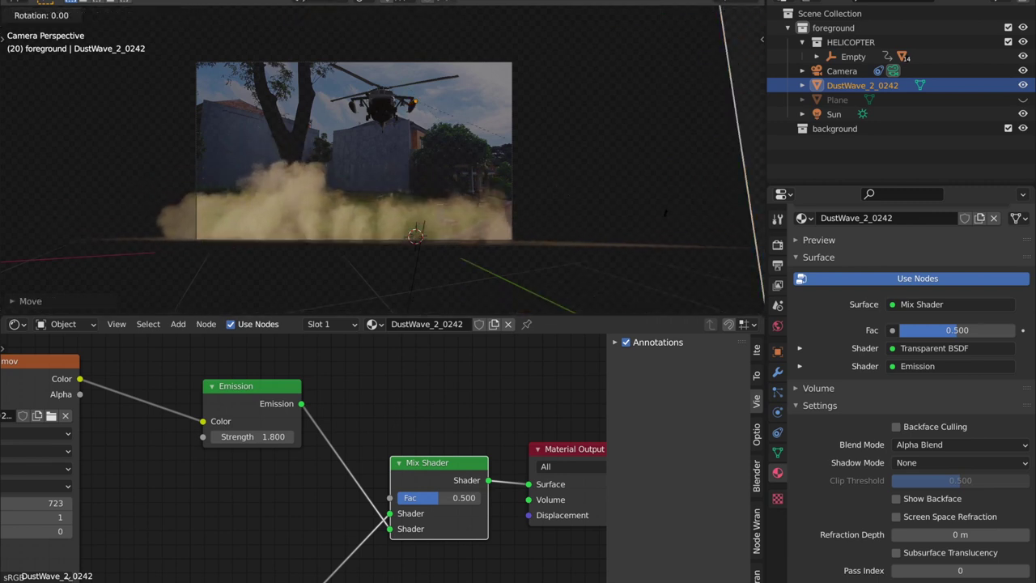
key("z")
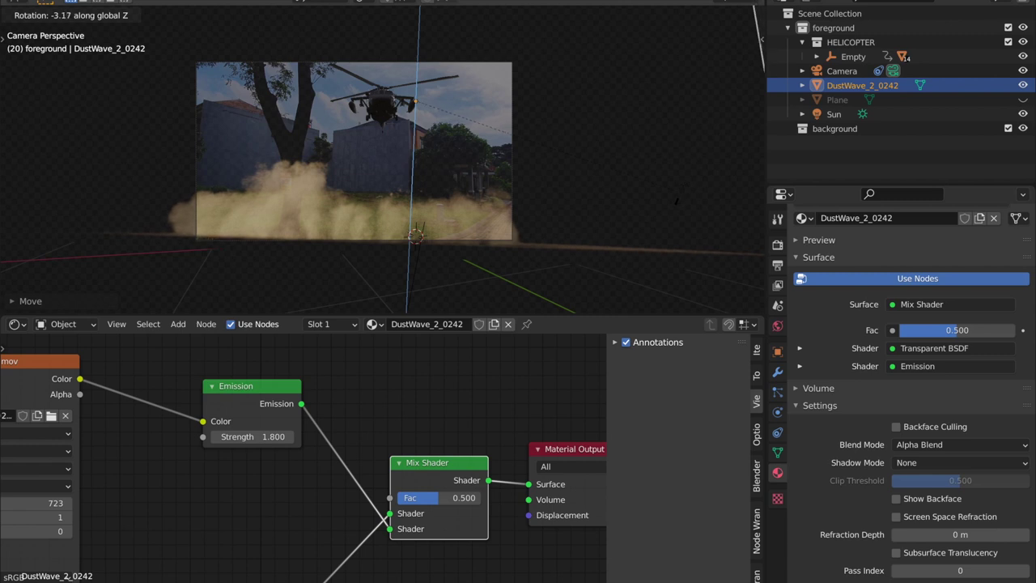
left_click(557, 212)
Set the dust material's Emission strength to 4.
scroll(483, 400, "up", 3)
scroll(478, 239, "up", 5)
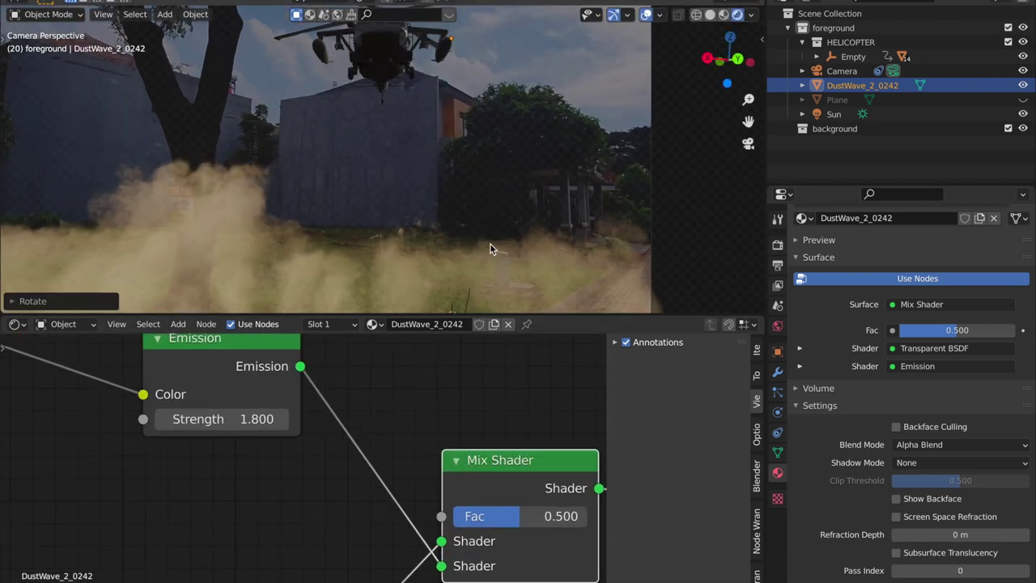
middle_click_drag(490, 243, 504, 157, "shift")
mouse_move(220, 418)
left_mouse_down()
mouse_move(260, 419)
mouse_move(210, 418)
mouse_move(258, 419)
mouse_move(237, 418)
left_mouse_up()
left_click(223, 420)
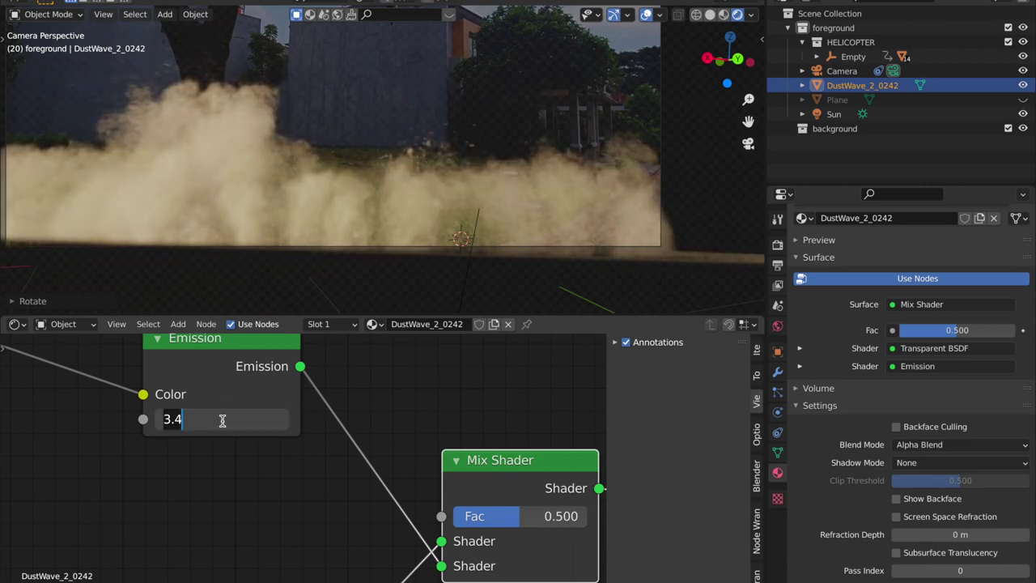
type("4")
key("Return")
scroll(504, 78, "down", 2)
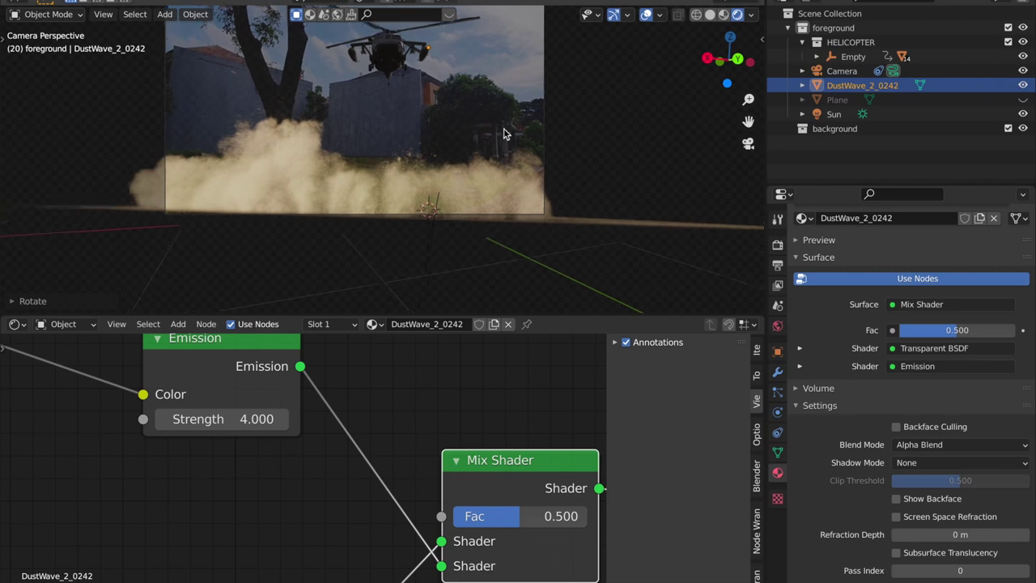
scroll(321, 464, "down", 2)
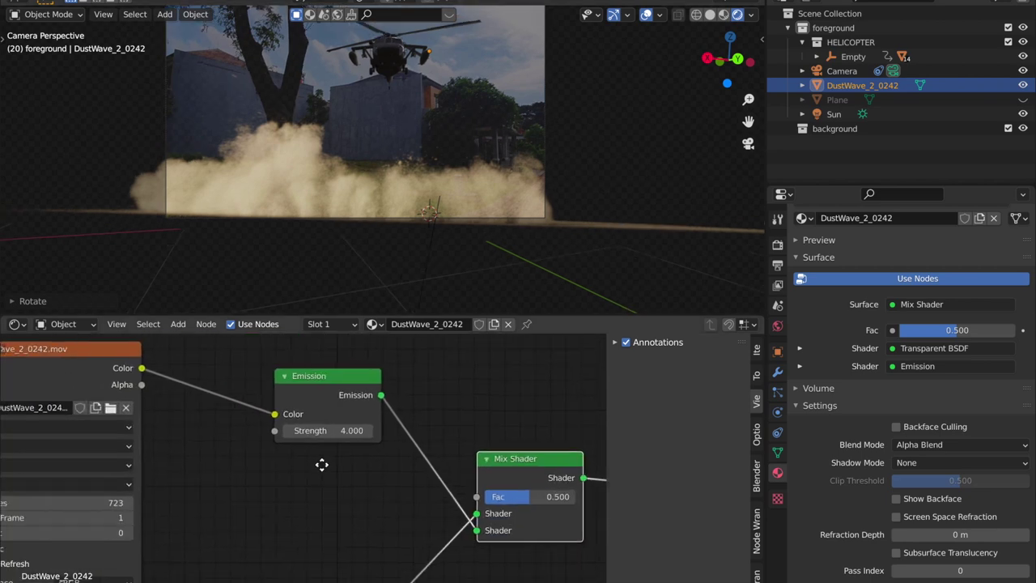
In the top view, duplicate the dust-wave plane, place the copy just behind the original toward the helicopter, and scale it down slightly.
middle_click_drag(321, 465, 331, 464)
scroll(508, 190, "down", 2)
middle_click_drag(508, 189, 695, 72)
left_click(743, 44)
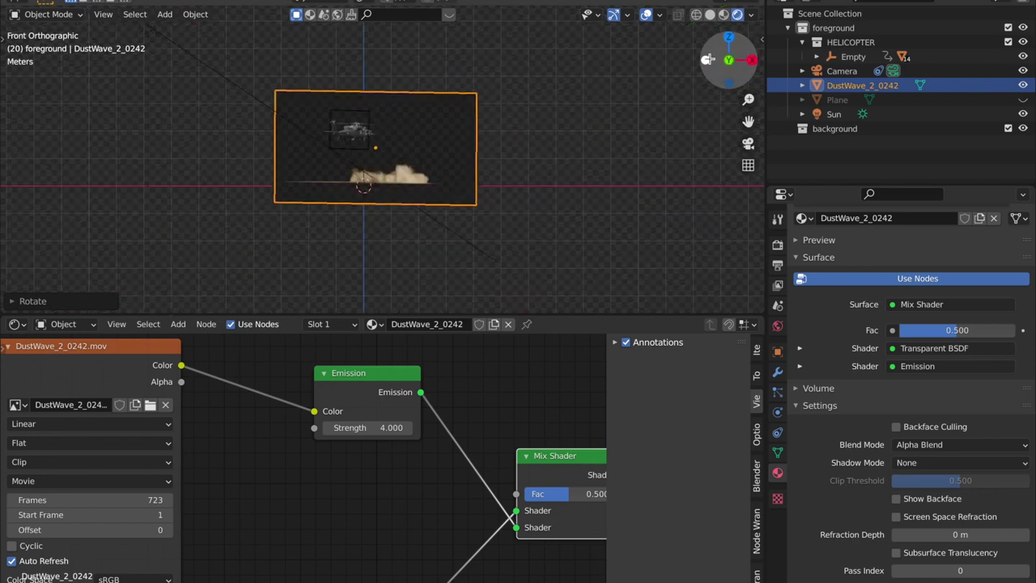
left_click(730, 36)
key("shift+d")
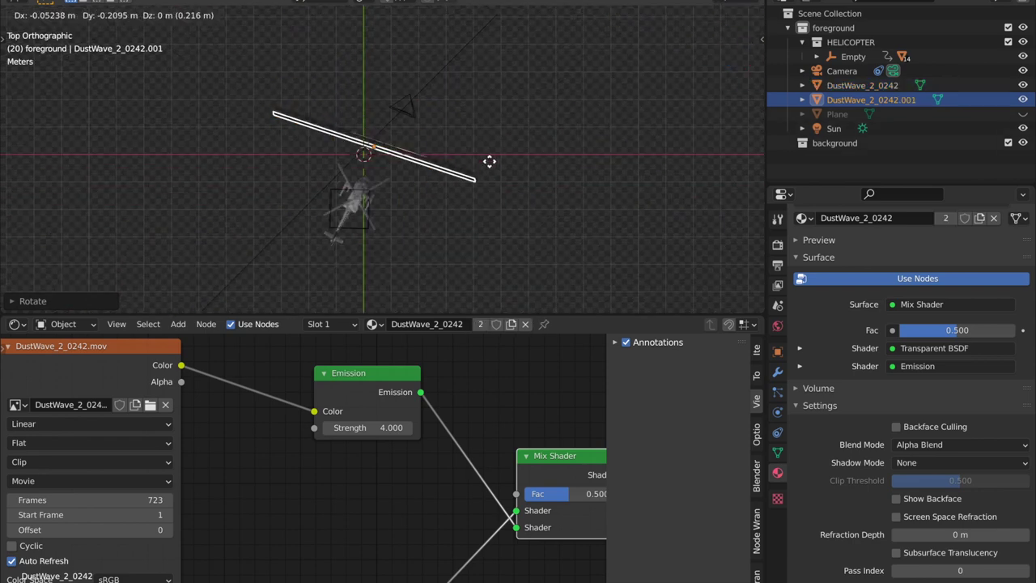
left_click(489, 162)
key("s")
left_click(552, 226)
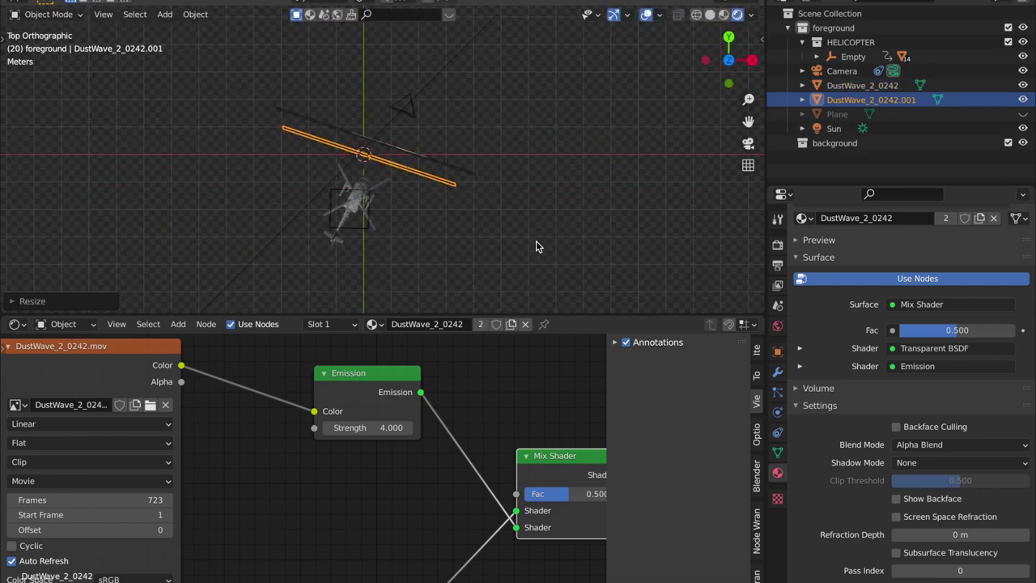
Make the duplicate plane's material single-user and replace its footage with DustWave_7_0247.mov.
left_click(484, 325)
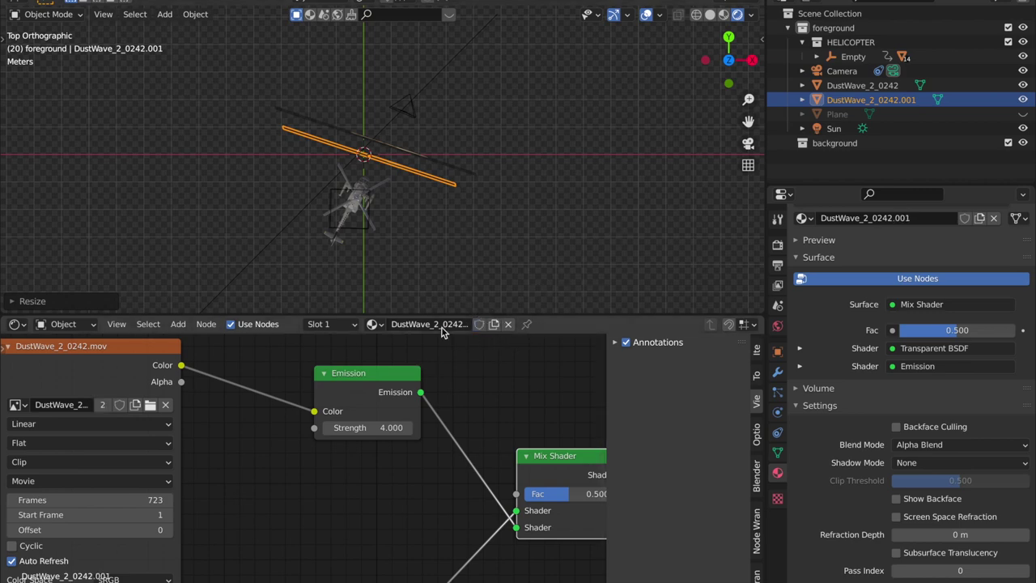
scroll(425, 424, "down", 3)
scroll(306, 436, "up", 3)
left_click(297, 405)
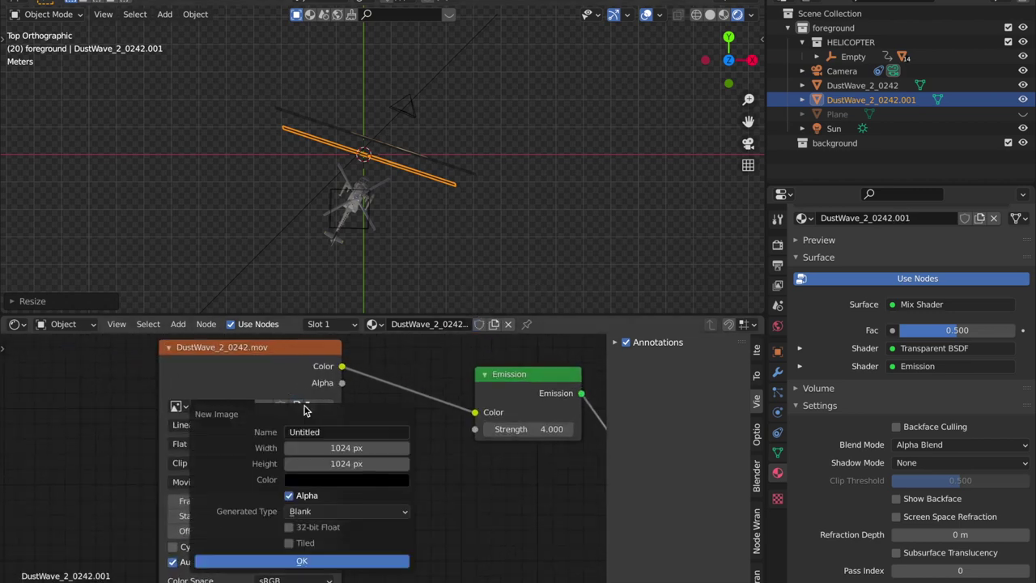
key("Escape")
left_click(313, 407)
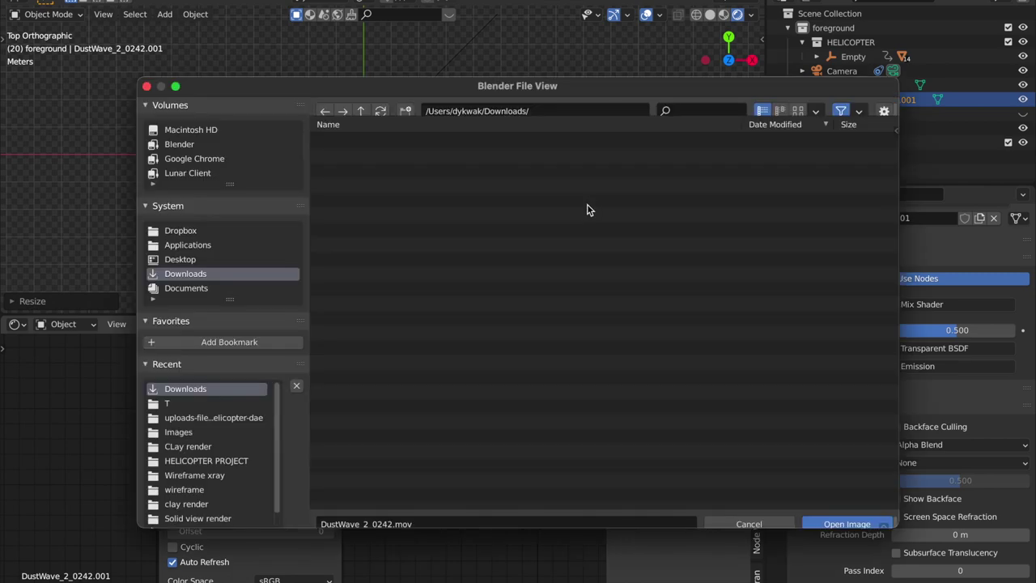
left_click(679, 112)
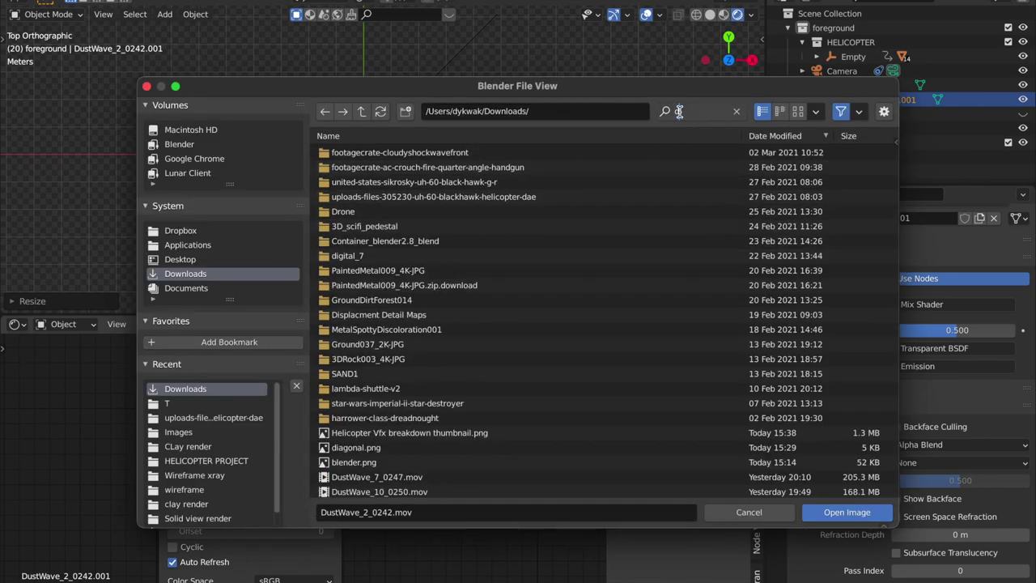
type("dust")
left_click(796, 154)
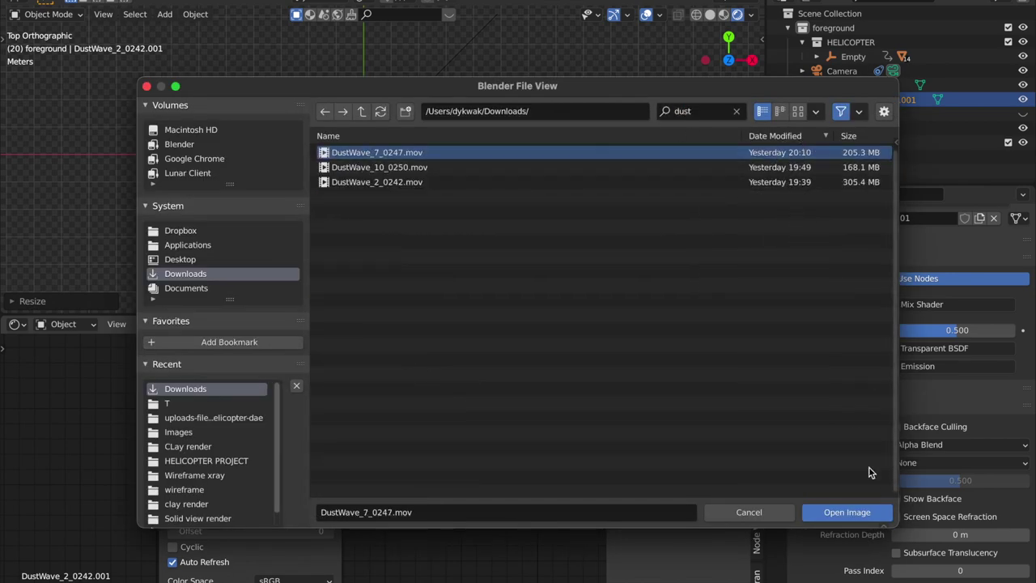
left_click(842, 510)
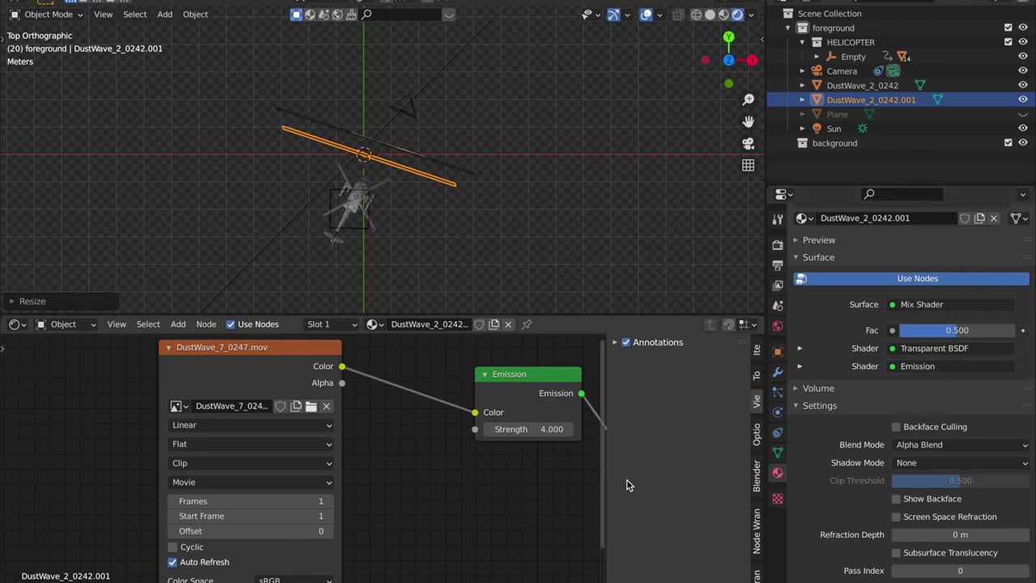
In the camera view, move the duplicate plane down and resize it so its lower edge meets the bottom of the camera frame.
left_click(748, 146)
key("s")
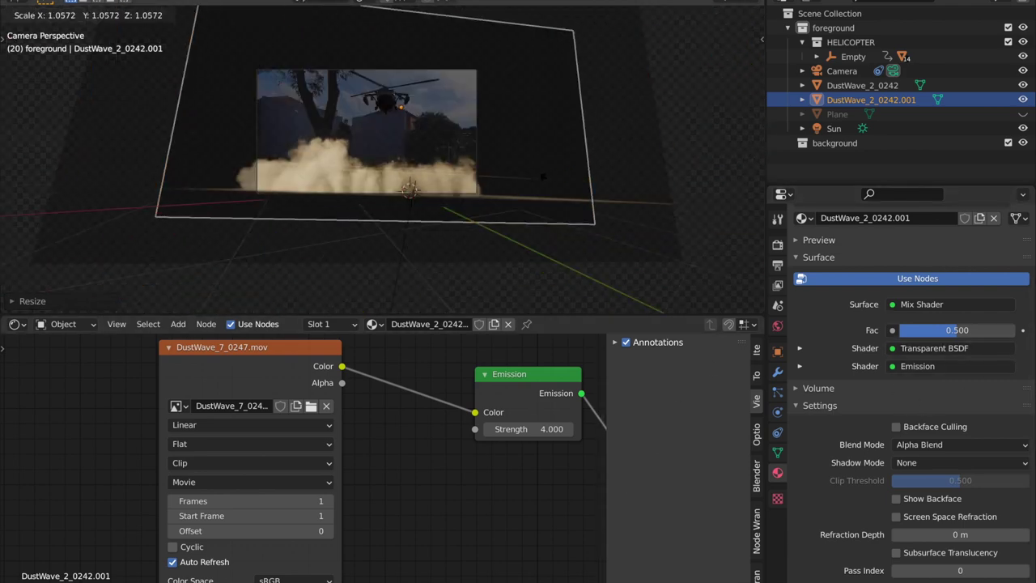
left_click(505, 157)
scroll(504, 157, "up", 5)
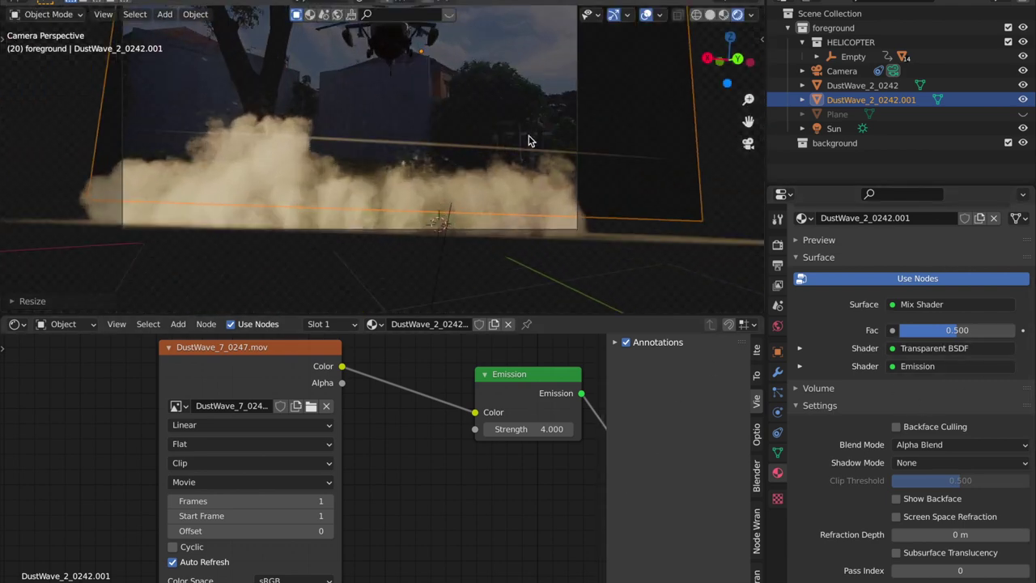
key("g")
left_click(494, 178)
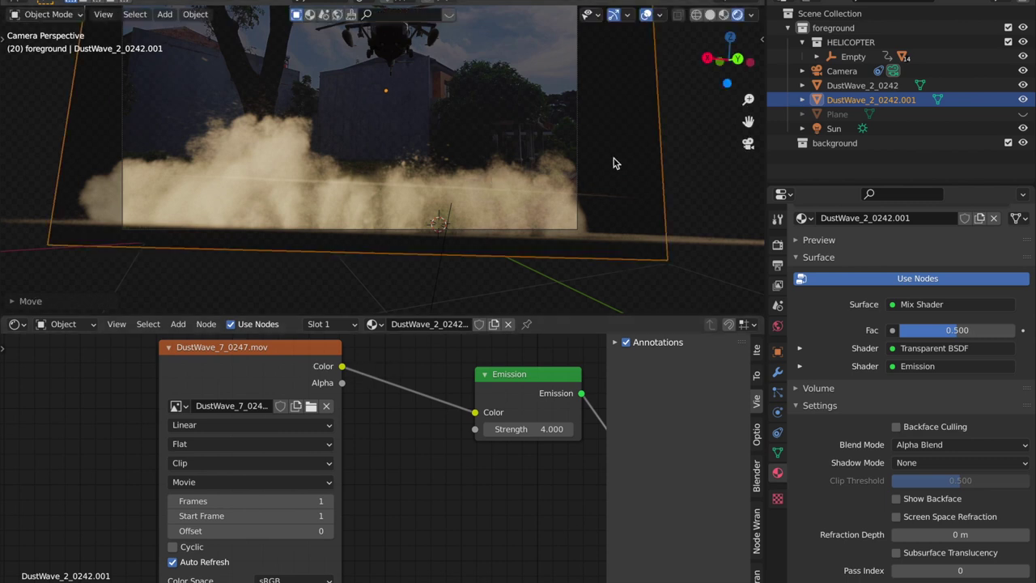
key("s")
key("Return")
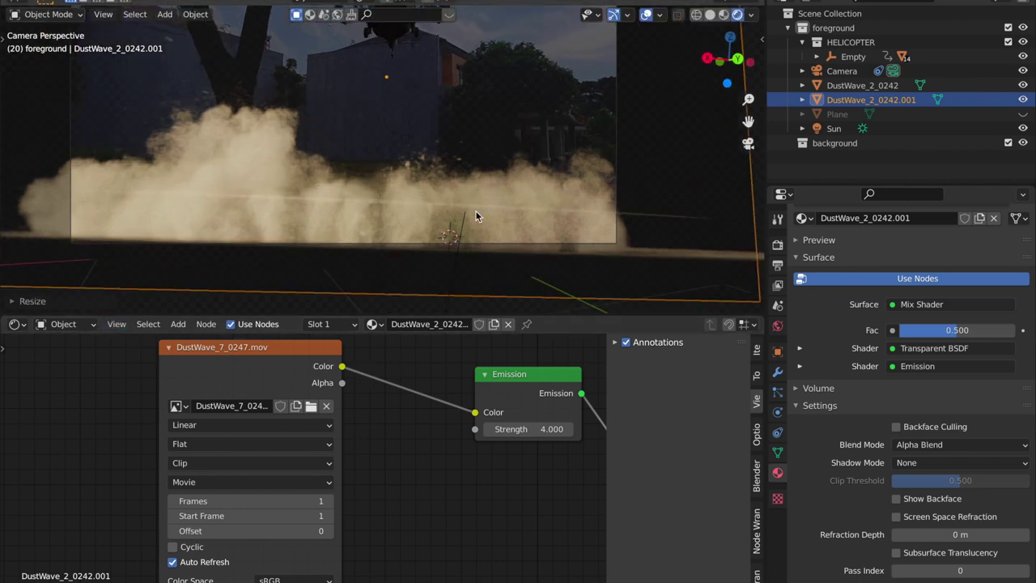
key("s")
left_click(645, 188)
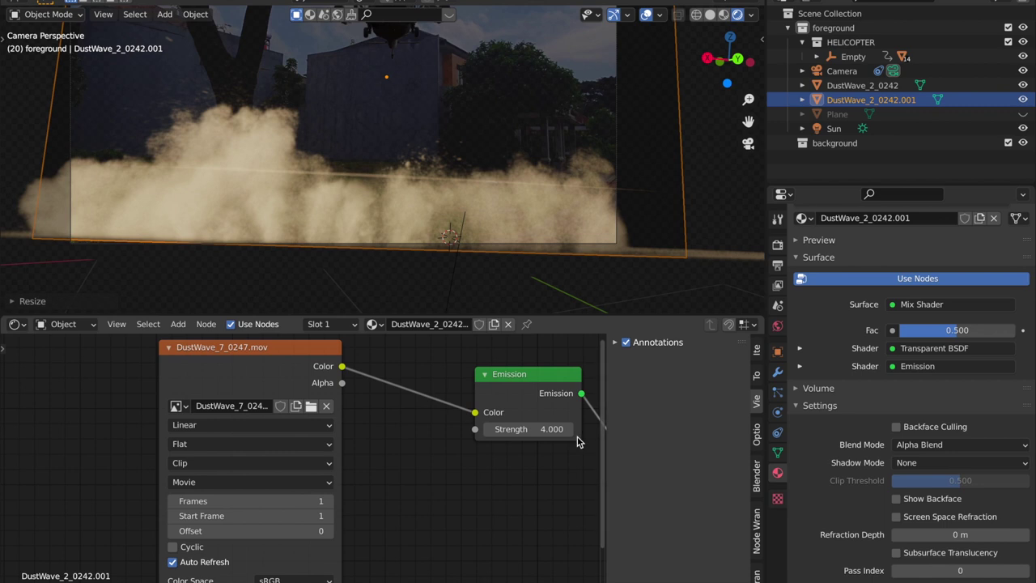
Set the duplicate material's Emission strength to 6 and its shadow mode to Alpha Hashed.
left_click(538, 210)
mouse_move(549, 427)
left_mouse_down()
mouse_move(526, 426)
mouse_move(540, 427)
left_mouse_up()
scroll(588, 186, "down", 4)
scroll(620, 184, "up", 1)
middle_click_drag(620, 183, 561, 184)
left_click(561, 188)
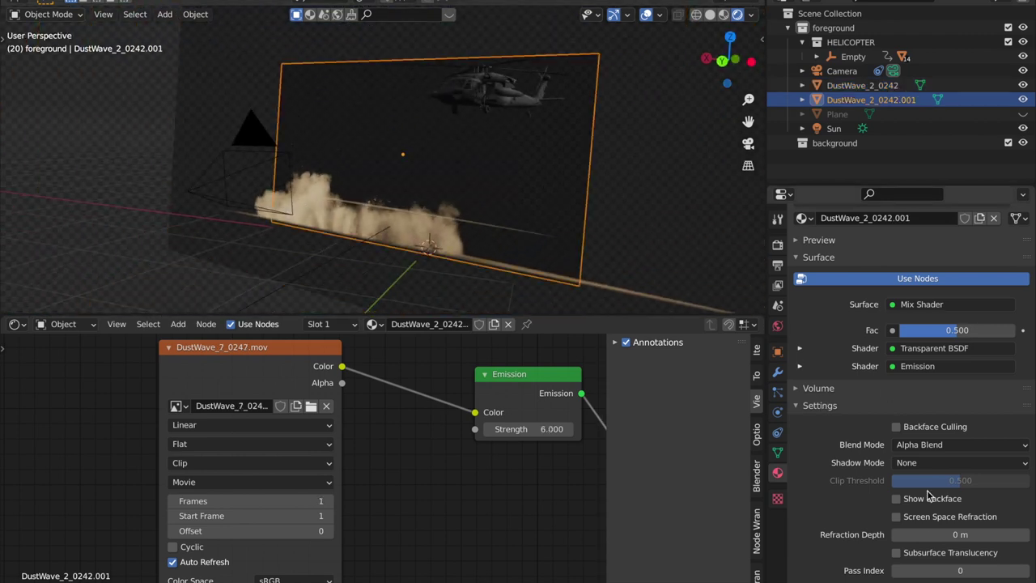
left_click(929, 463)
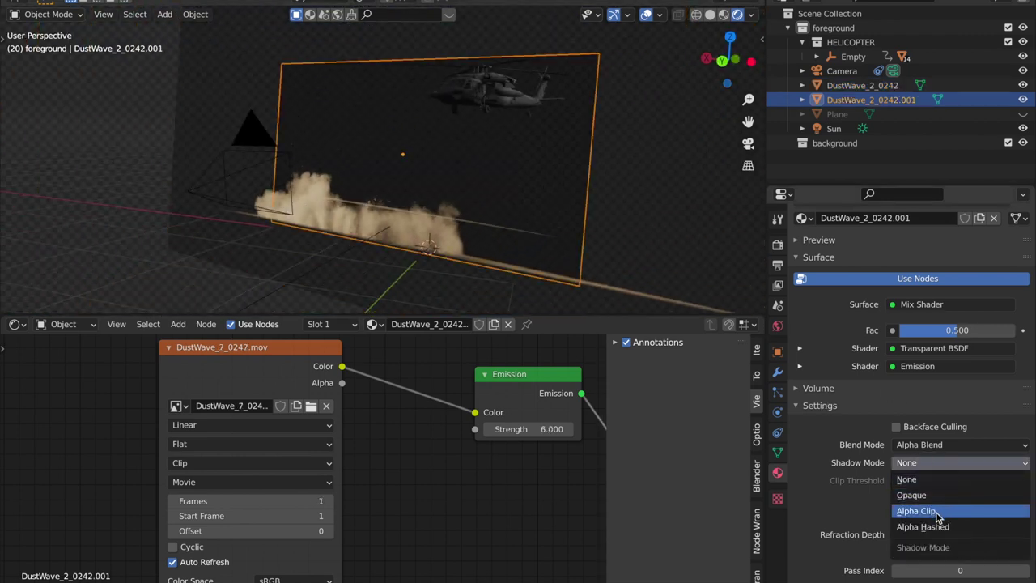
left_click(919, 527)
scroll(611, 192, "down", 3)
middle_click_drag(611, 191, 559, 178)
left_click(556, 272)
left_click(748, 143)
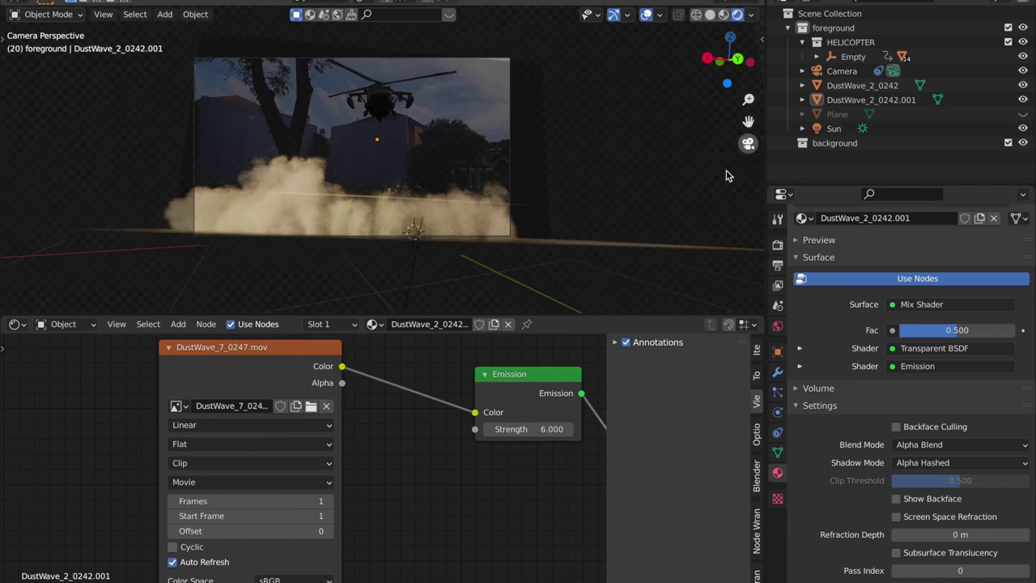
Lower the duplicate plane so its upper edge crosses the middle of the camera frame.
scroll(578, 204, "up", 5)
scroll(584, 194, "down", 3)
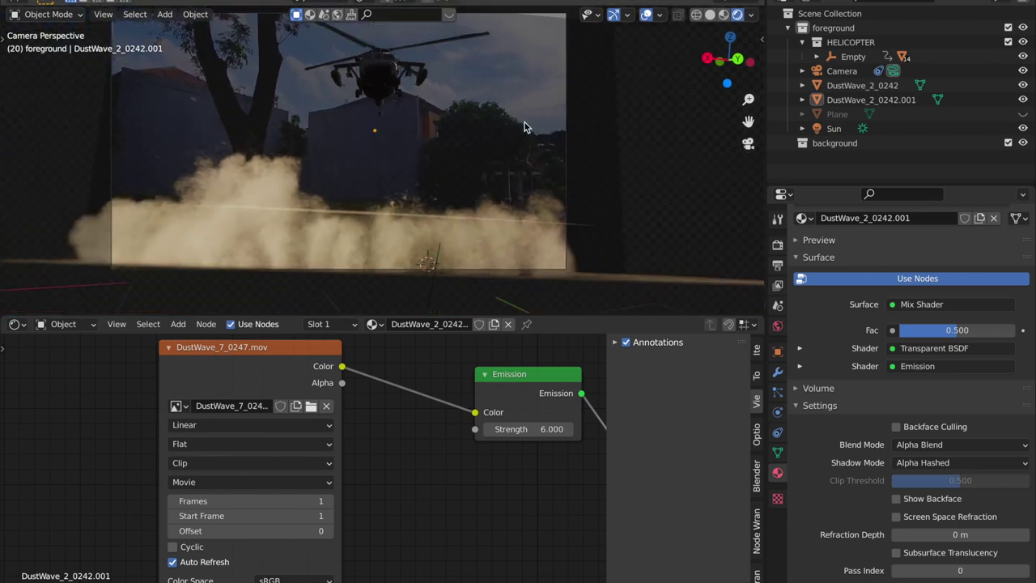
left_click(525, 122)
key("g")
right_click(558, 141)
middle_click_drag(558, 141, 488, 167)
left_click(567, 162)
key("g")
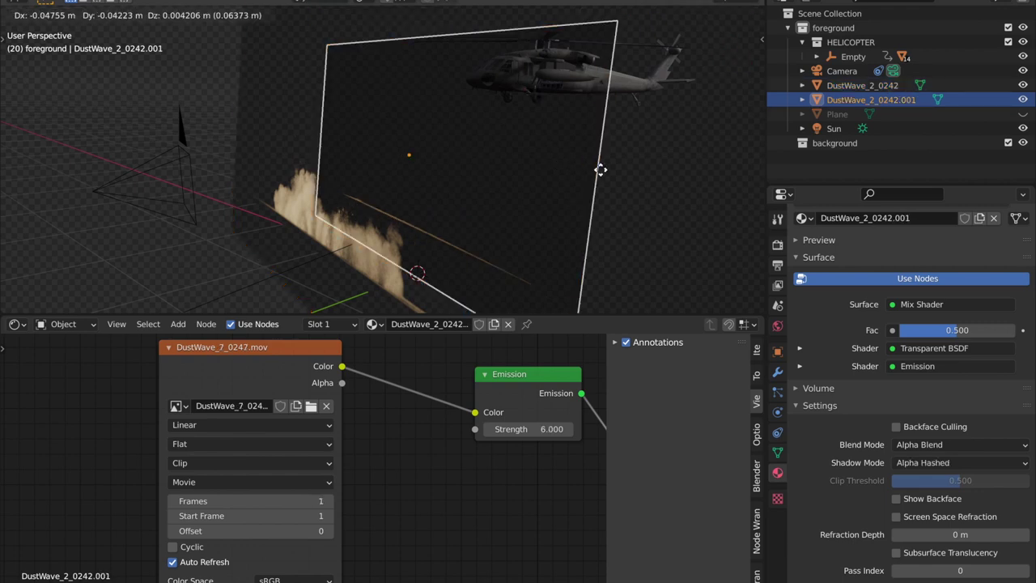
left_click(557, 266)
left_click(748, 146)
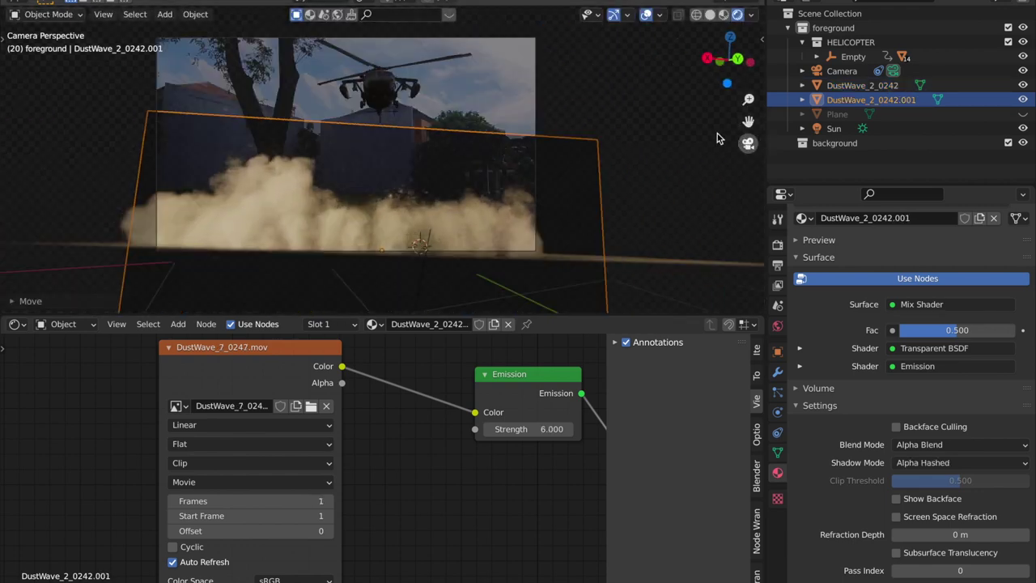
Try deleting the original dust-wave plane and undo the deletion.
left_click(637, 133)
key("x")
left_click(638, 133)
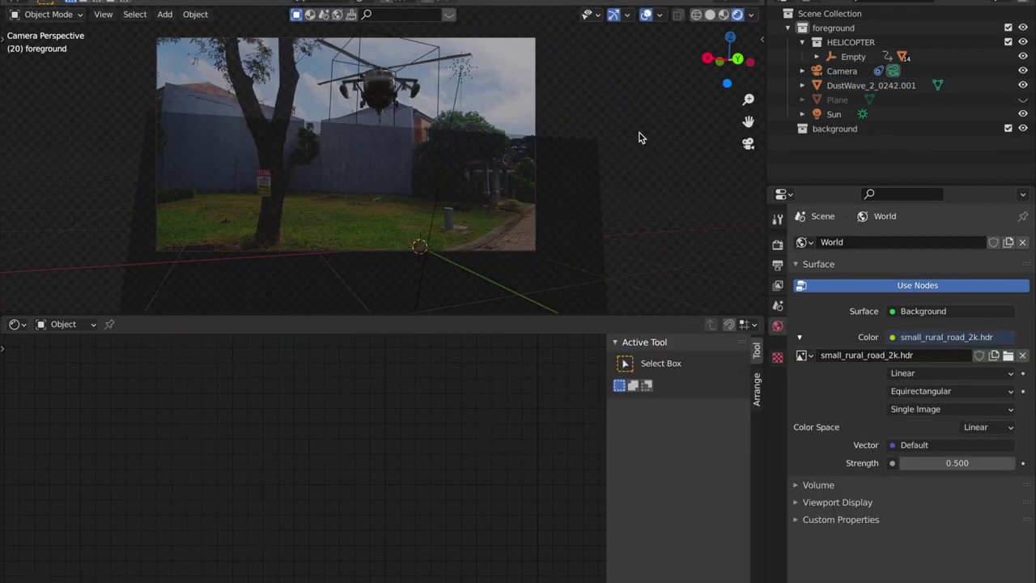
key("ctrl+z")
At frame 35, delete the duplicate dust-wave plane and lower the original one slightly toward the camera frame's bottom edge.
key("space")
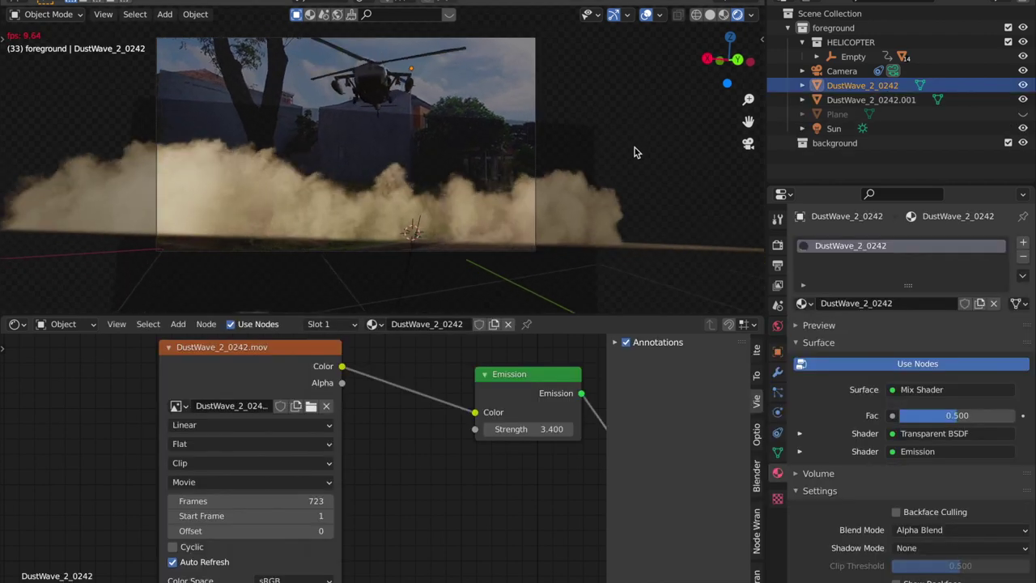
key("space")
left_click(510, 156)
left_click(520, 154)
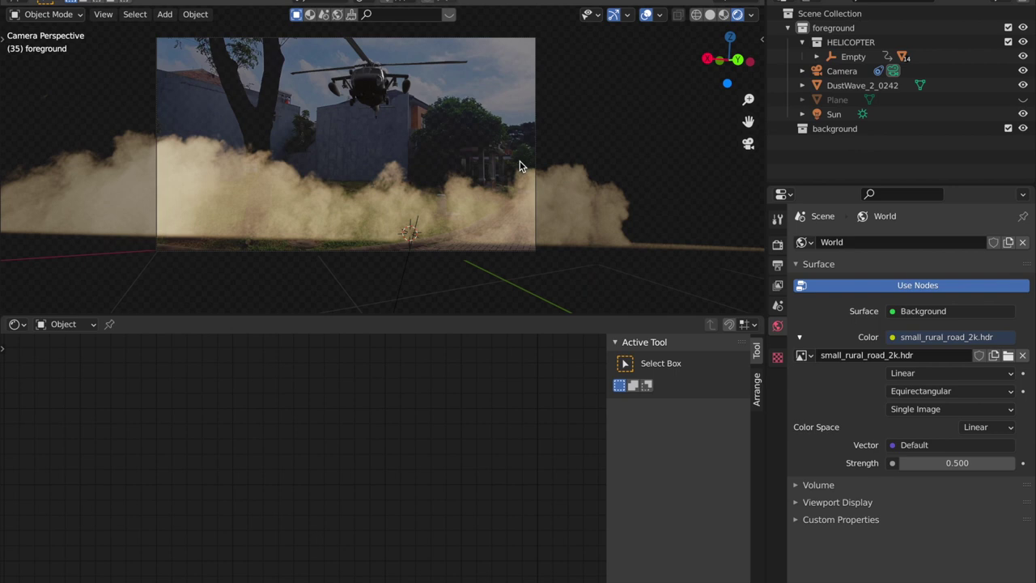
left_click_drag(639, 165, 664, 155)
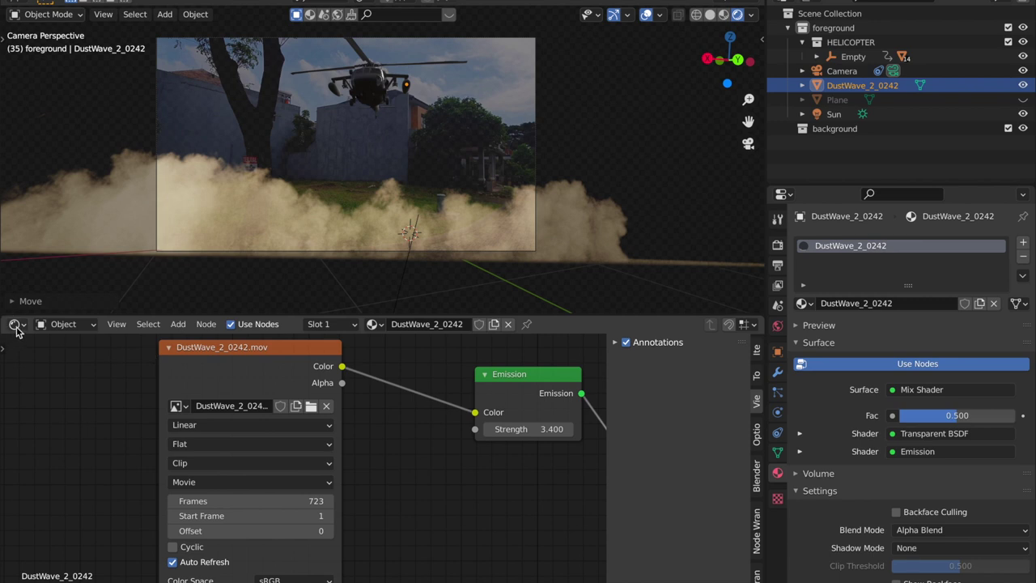
Switch the shader node area to the Timeline and play the animation from frame 0 to frame 46.
key("Home")
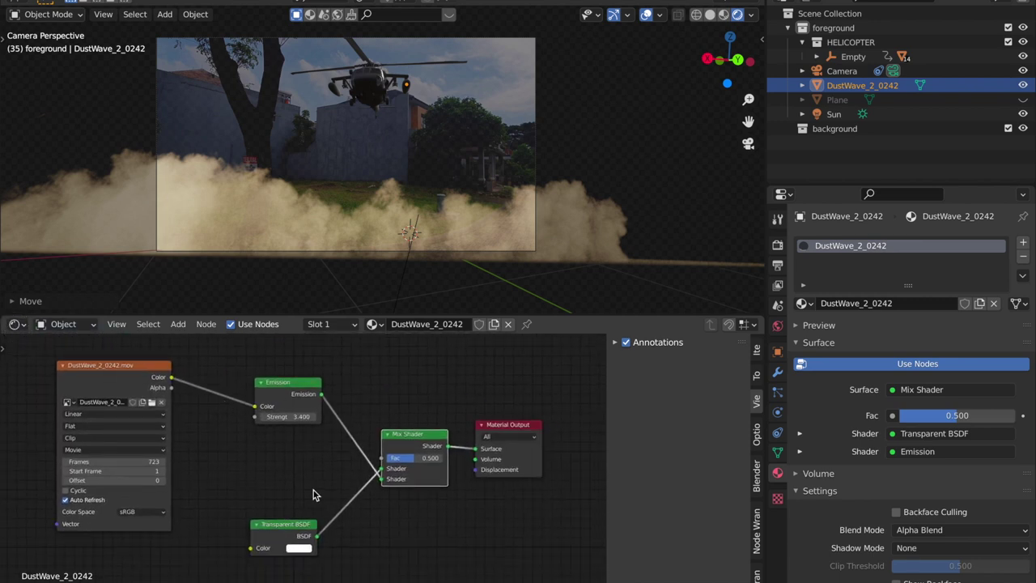
left_click(14, 325)
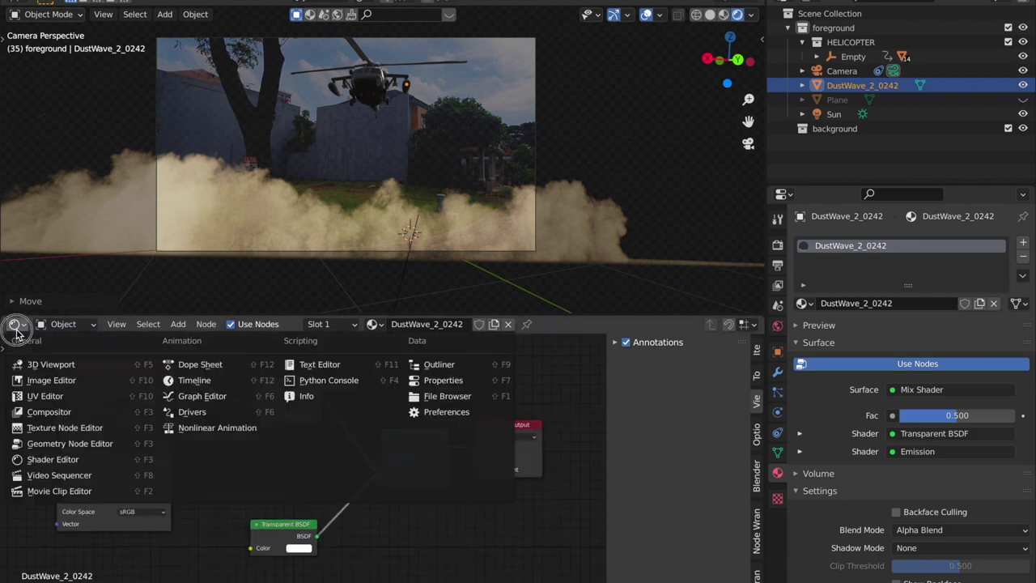
left_click(194, 382)
left_click_drag(166, 346, 73, 335)
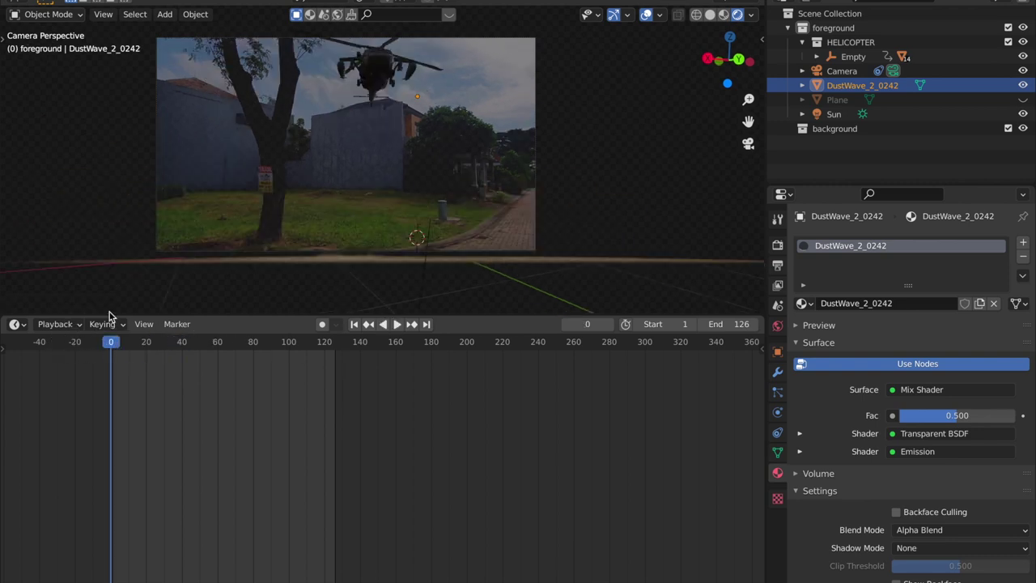
key("space")
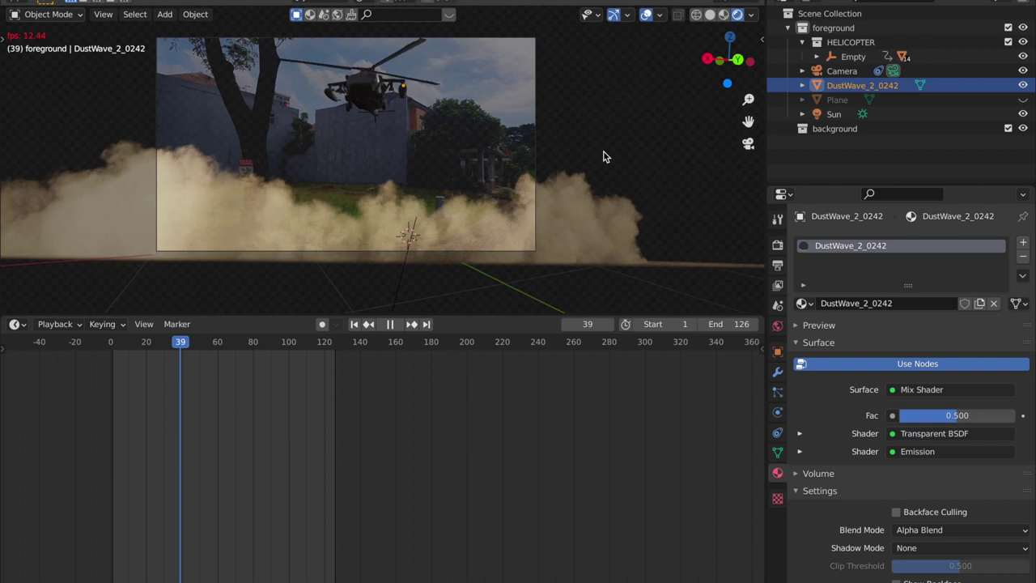
key("space")
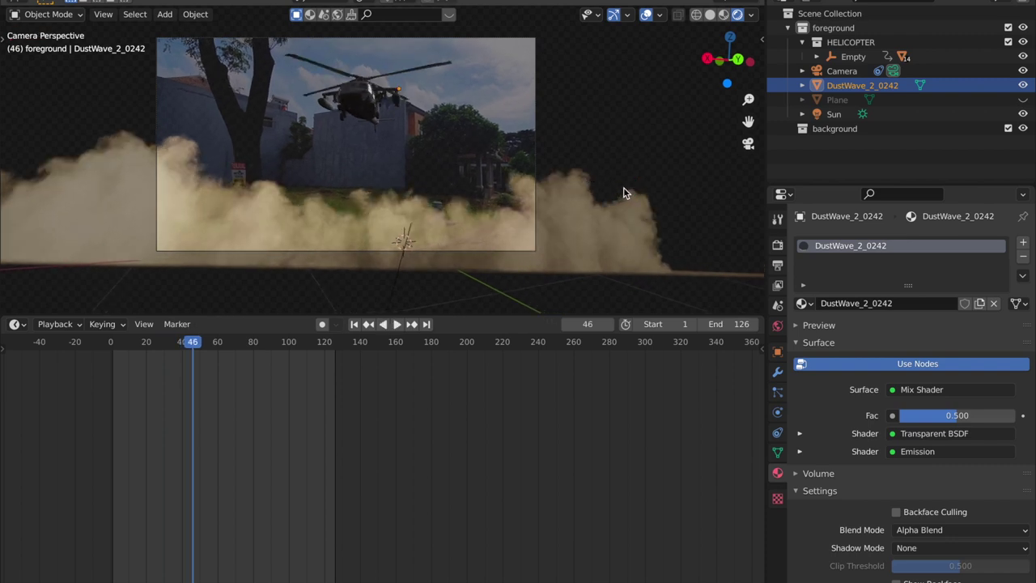
Level the base of the dust-wave plane with a free trackball rotation and lower the plane slightly.
key("r")
key("r")
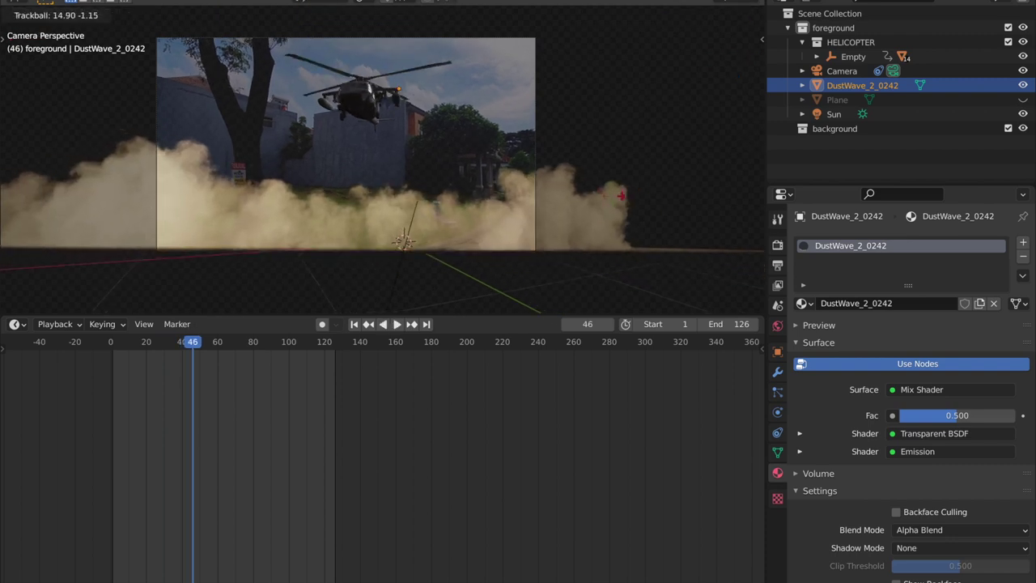
left_click(620, 197)
key("g")
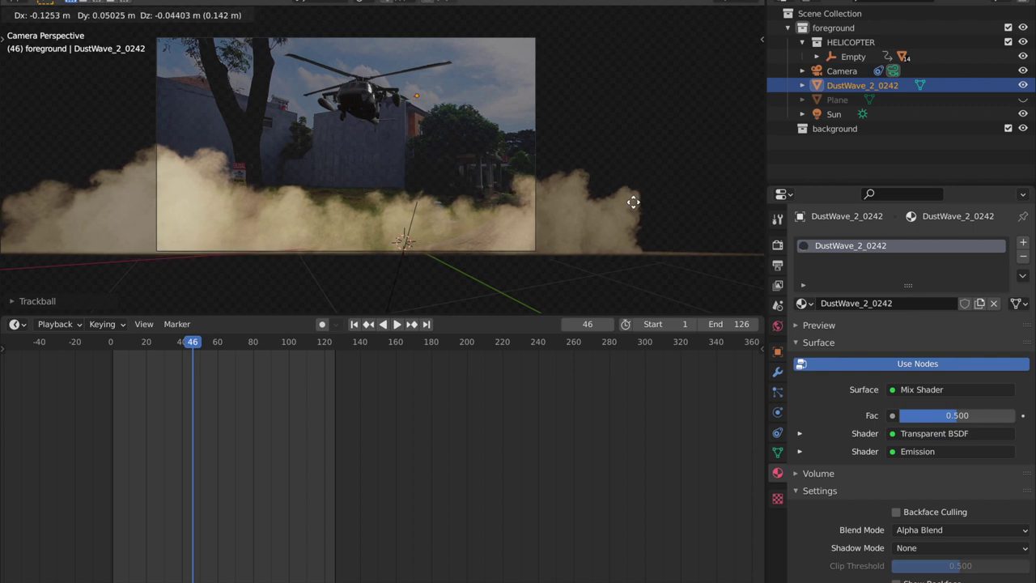
Enlarge the dust-wave plane slightly and shift it toward the right side of the camera frame.
key("s")
left_click(669, 189)
key("g")
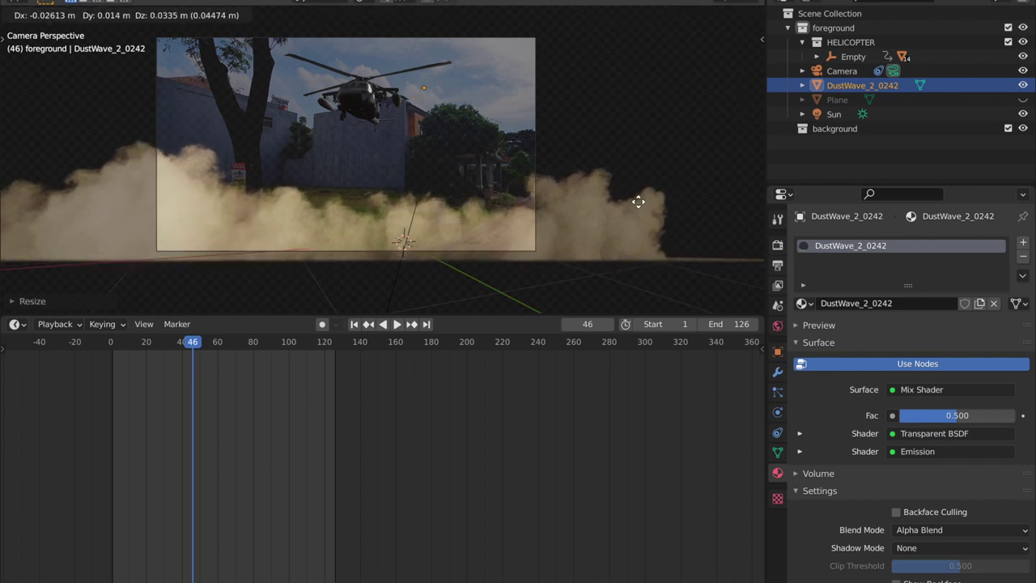
left_click(726, 198)
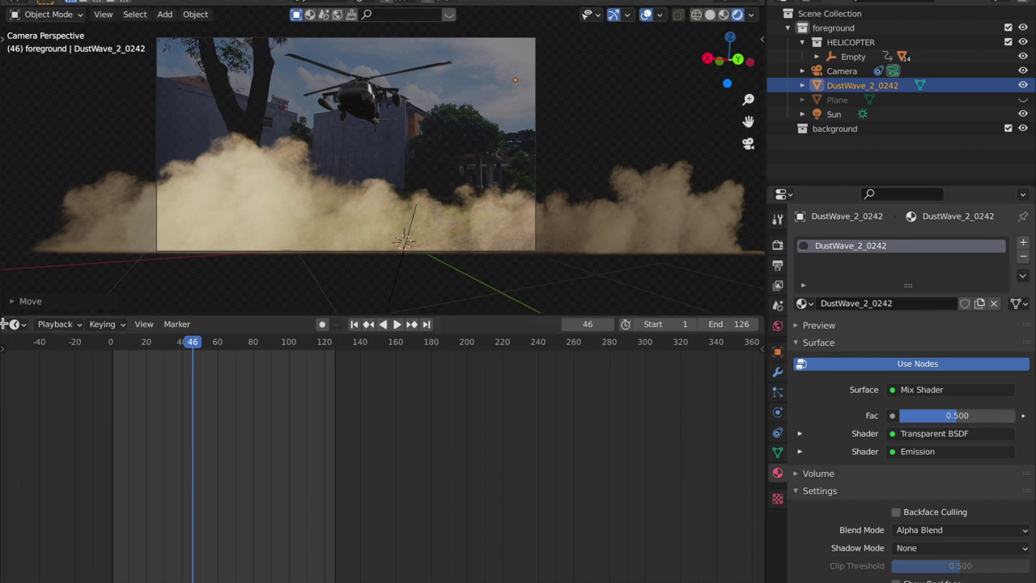
Rewind to the first frame and replay the animation to check the repositioned dust wave.
left_click(55, 324)
left_click(180, 368)
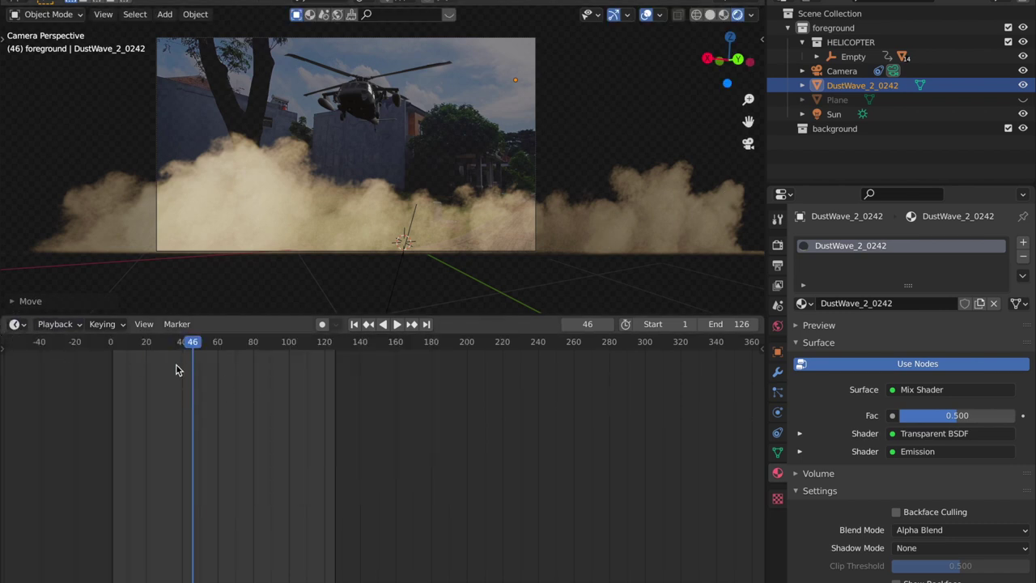
key("shift+Left")
key("space")
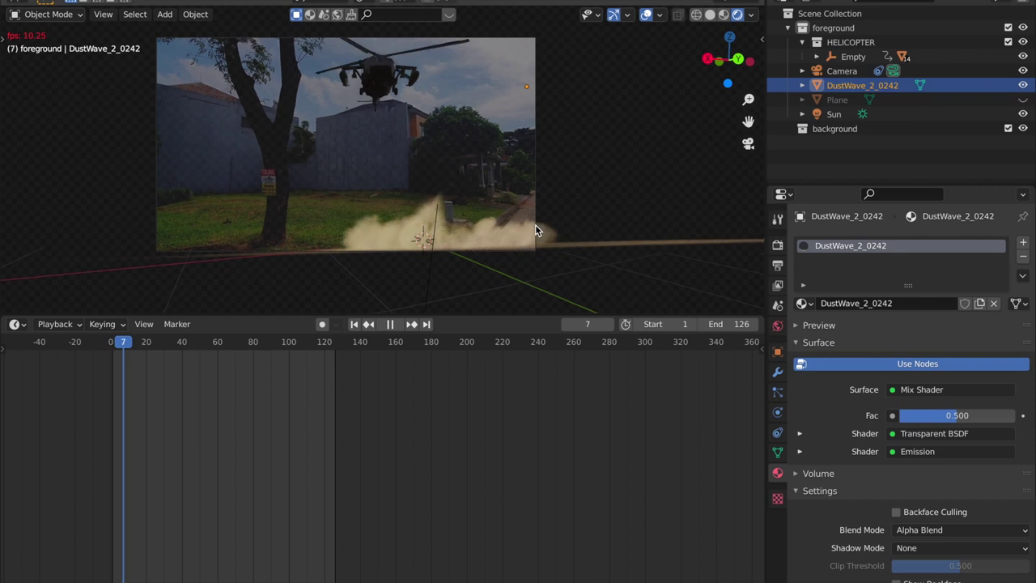
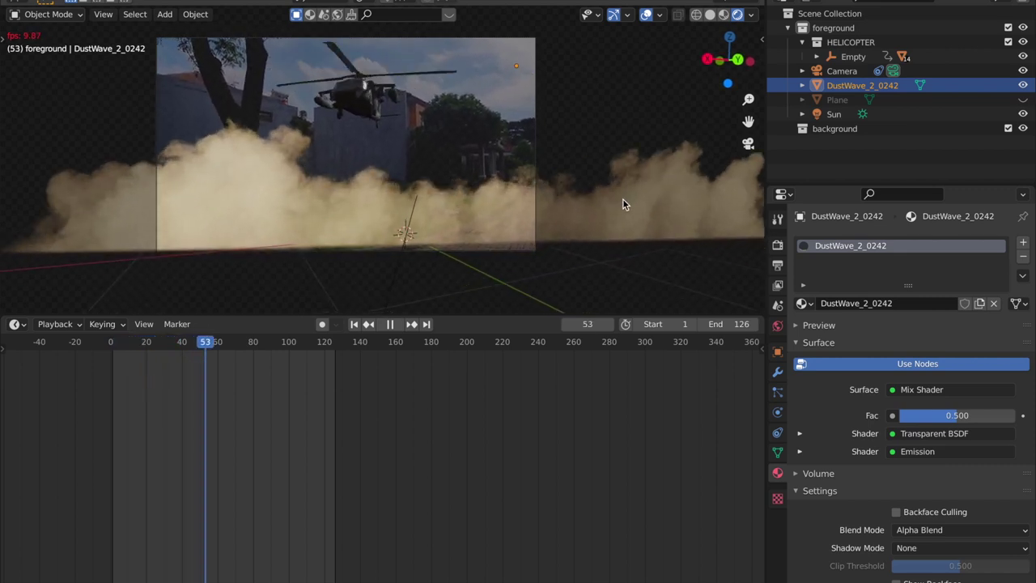
Stop playback at frame 57 and try layering a duplicate dust-wave plane, rotated about Z and moved, over the original.
key("space")
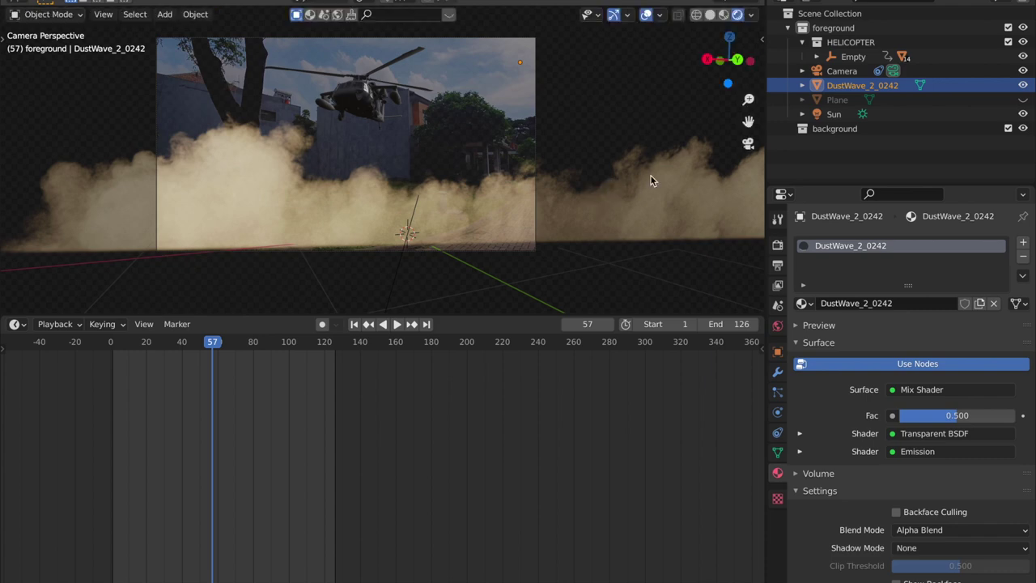
key("shift+d")
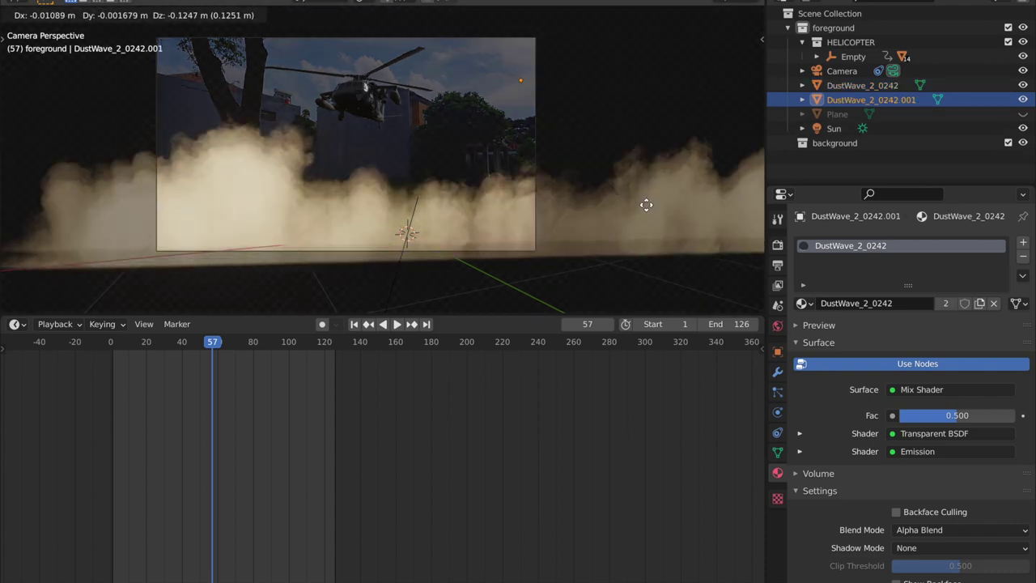
left_click(647, 204)
key("r")
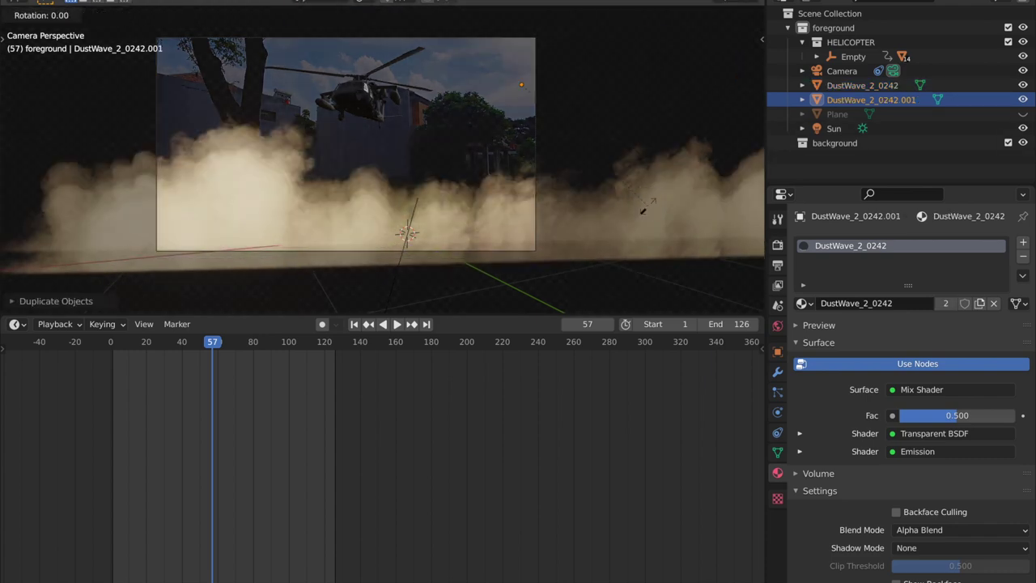
key("z")
key("Return")
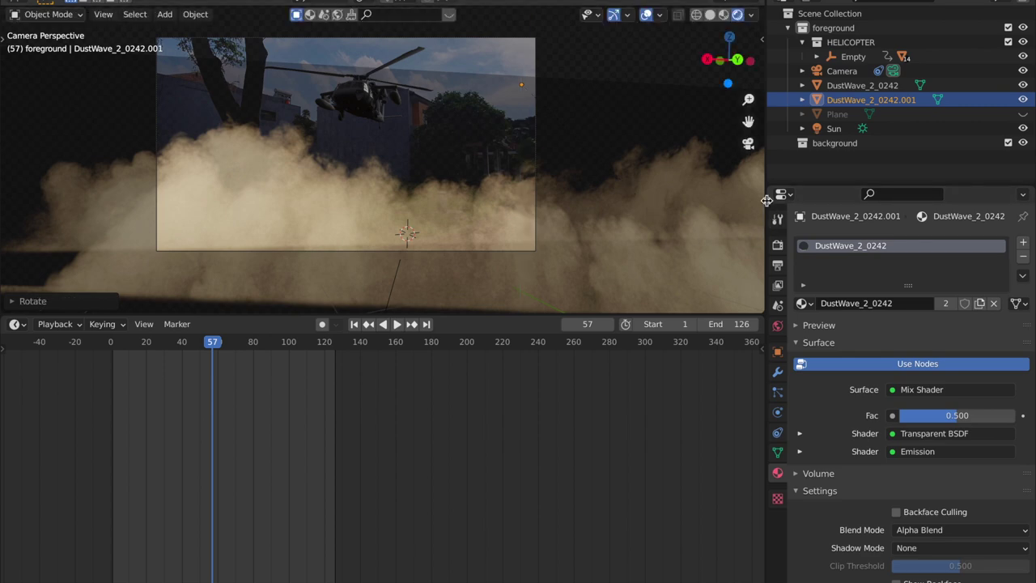
key("g")
left_click(671, 184)
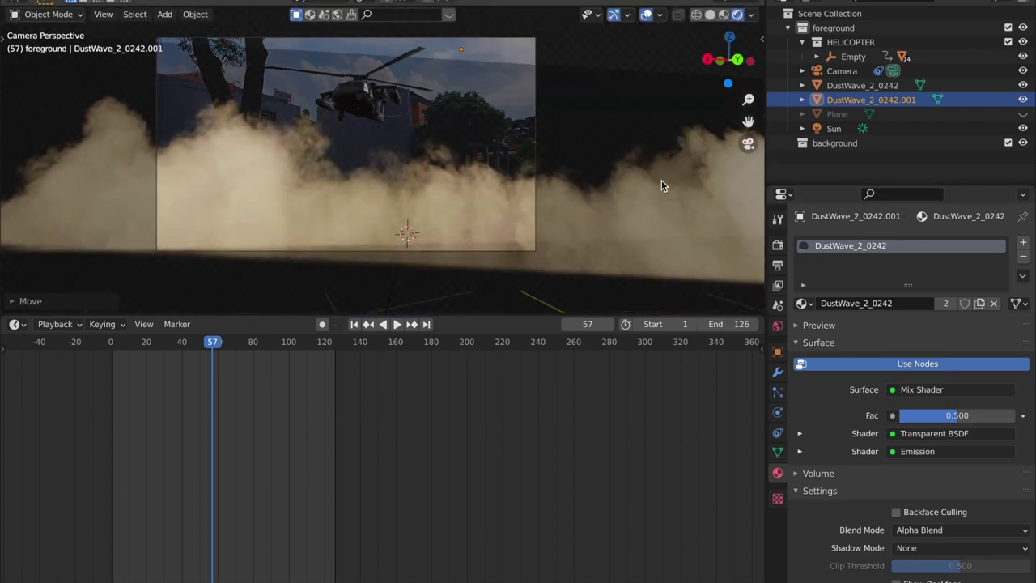
key("Delete")
left_click(434, 174)
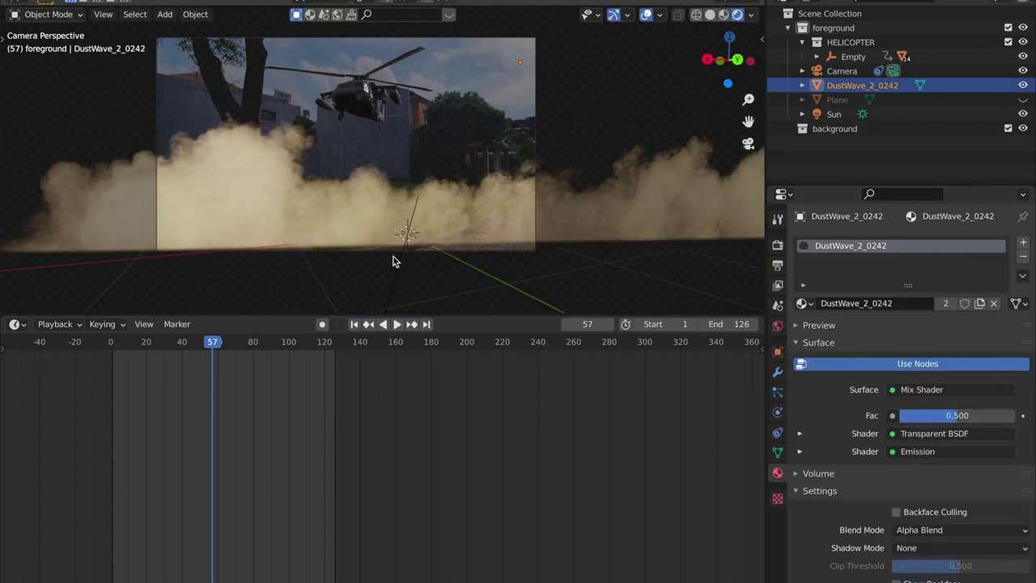
Switch the timeline area to the Shader Editor and connect the dust footage's Color output to the Mix Shader's Fac input.
left_click(9, 324)
left_click(97, 460)
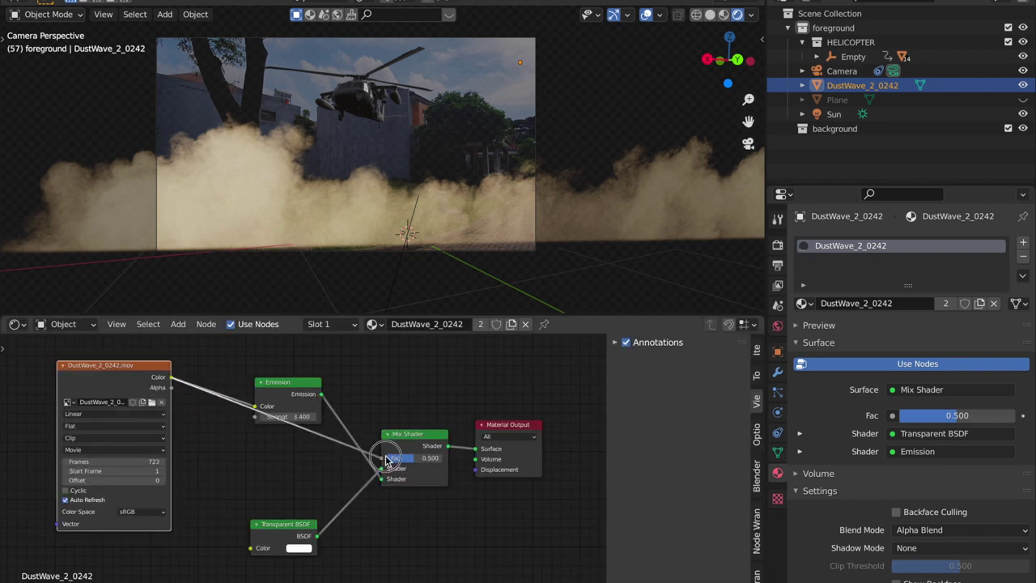
left_click_drag(387, 459, 382, 458)
scroll(518, 203, "up", 3)
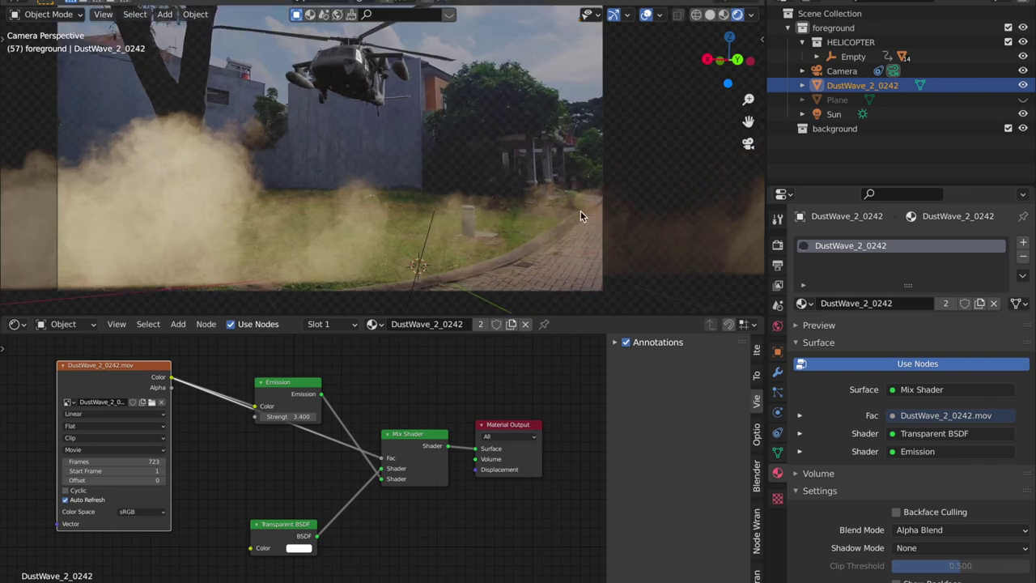
scroll(623, 209, "down", 3)
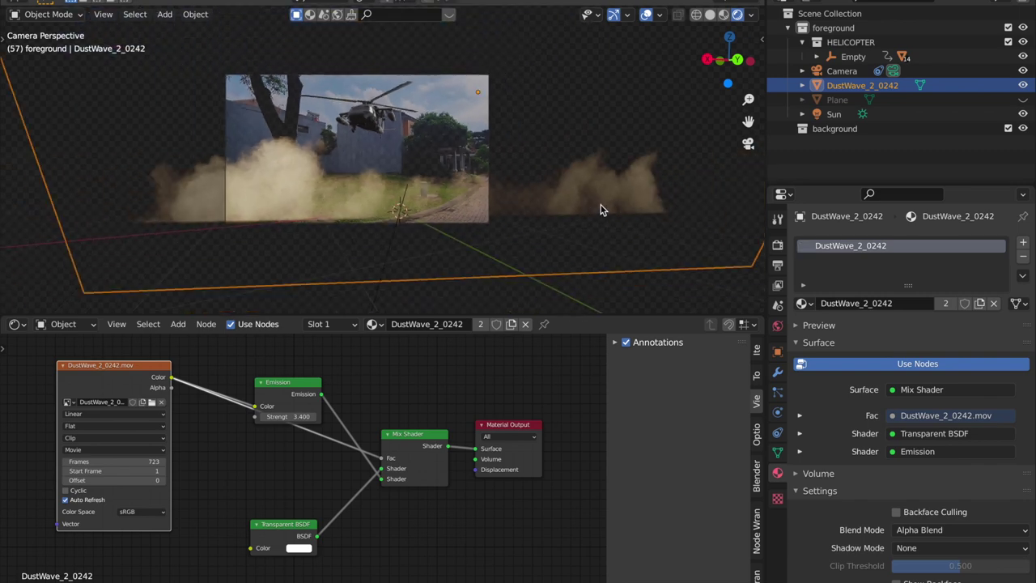
key("shift+d")
right_click(601, 224)
key("x")
left_click(586, 221)
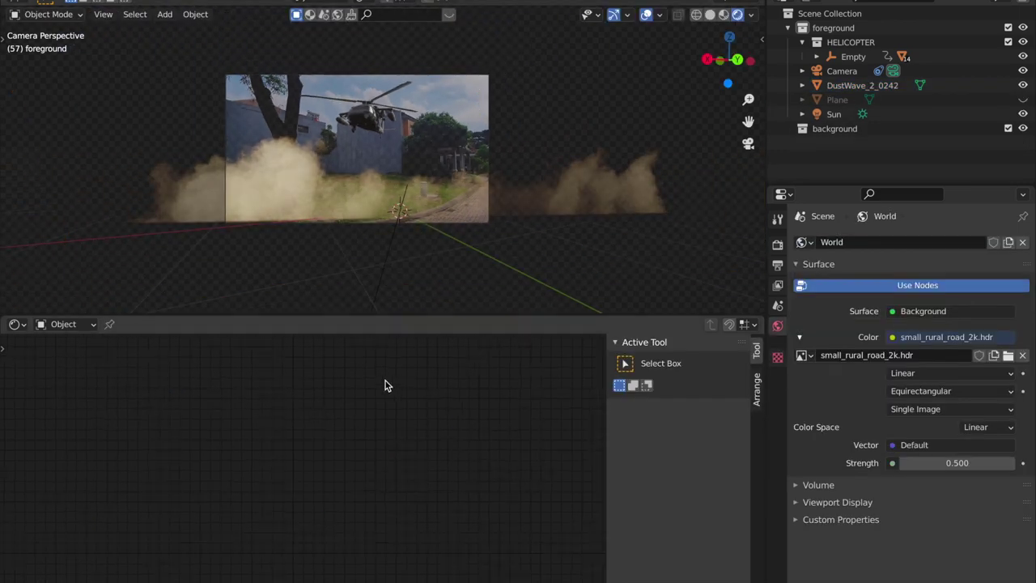
left_click(372, 220)
left_click(403, 204)
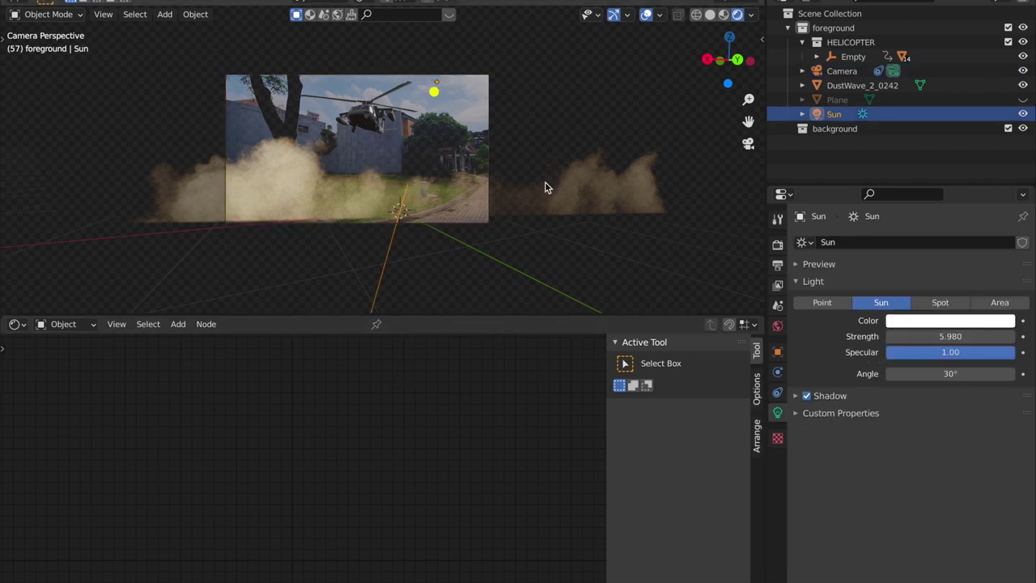
Set the dust-wave plane's Emission strength to 5.
left_click(615, 191)
scroll(332, 518, "up", 2)
scroll(331, 517, "up", 1)
left_click_drag(281, 392, 429, 392)
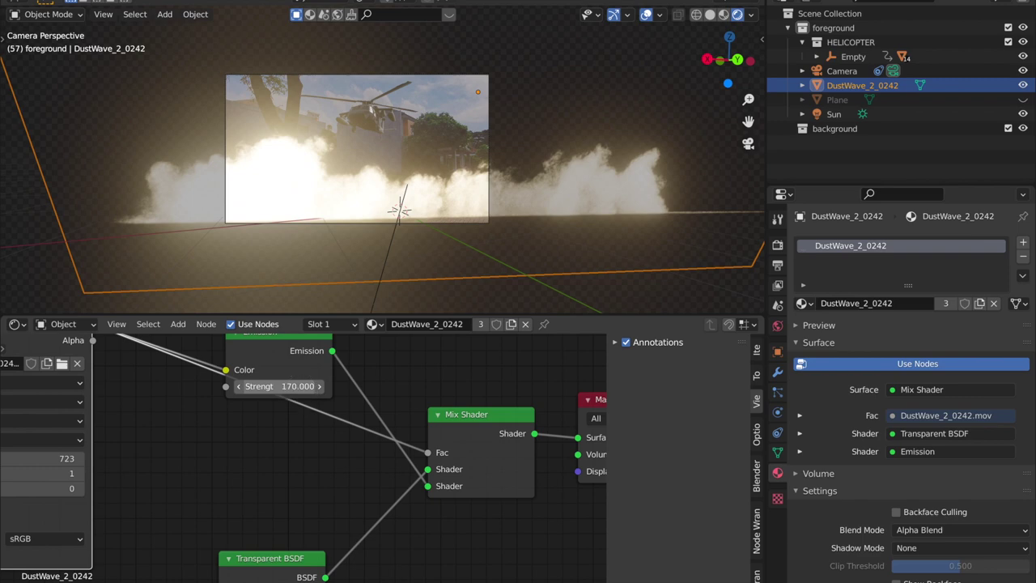
type("5")
key("Return")
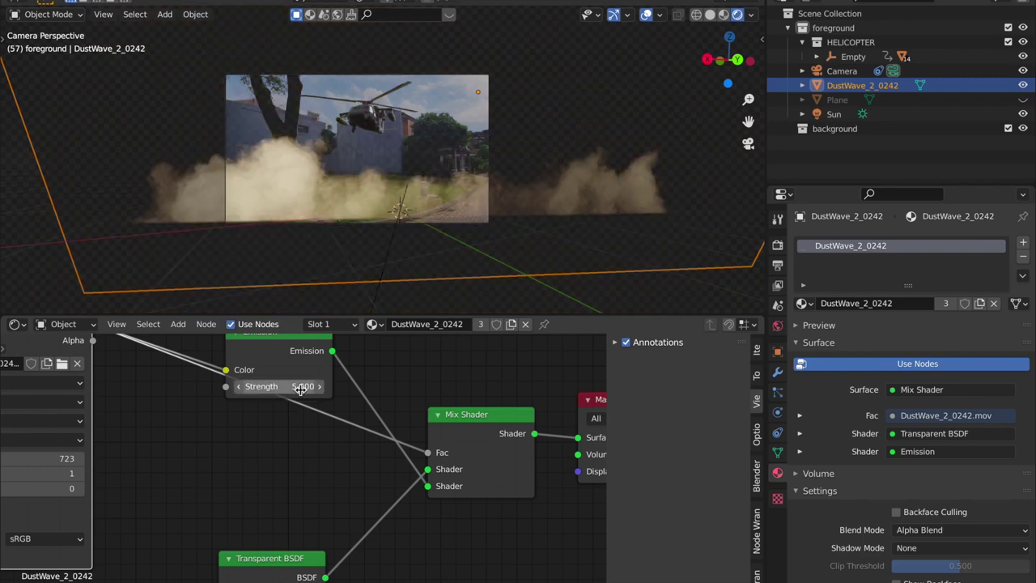
Try adding a second dust-wave plane by duplicating the original and offsetting the copy.
middle_click_drag(520, 185, 480, 210)
scroll(480, 215, "down", 3)
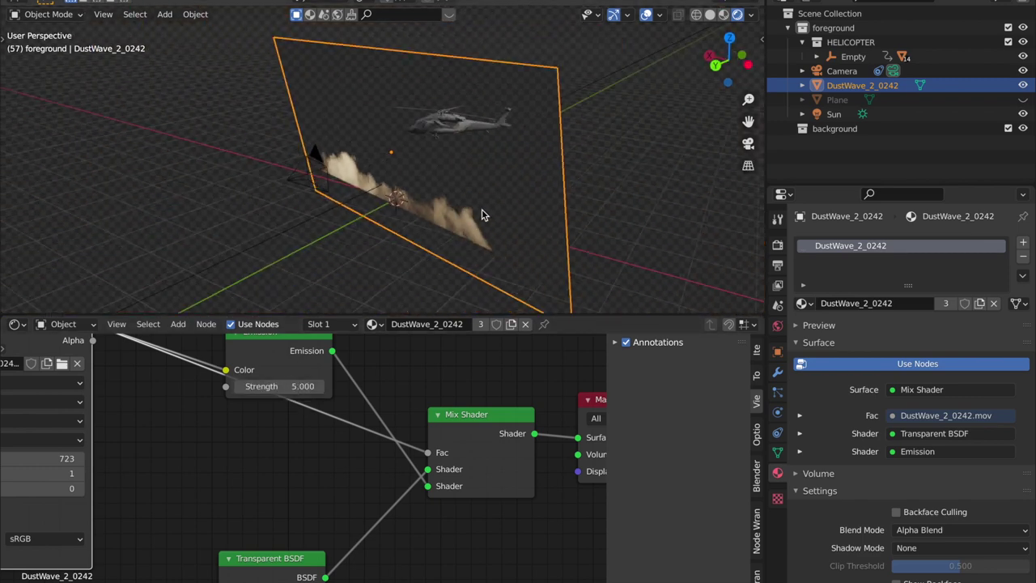
key("shift+d")
key("Escape")
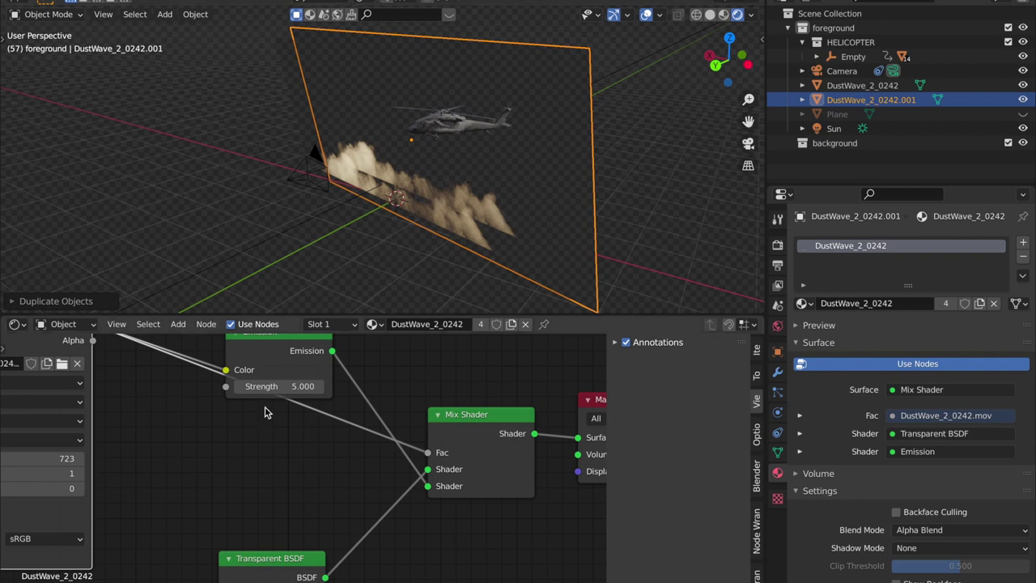
Replace the footage in the dust-wave material's image node with DustWave_10_0250.mov from the Downloads folder.
left_click(62, 364)
left_click(696, 115)
type("dus")
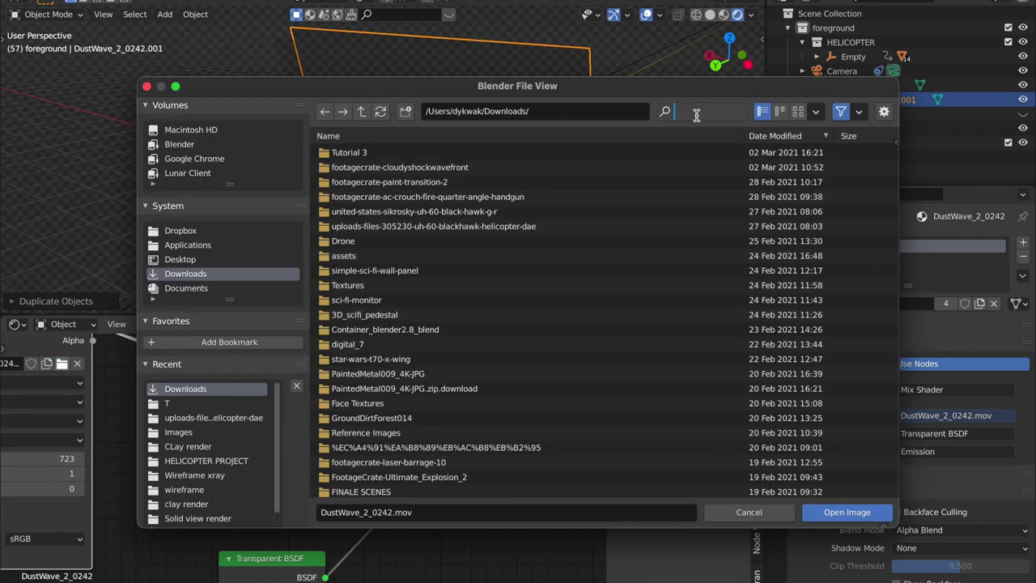
key("Return")
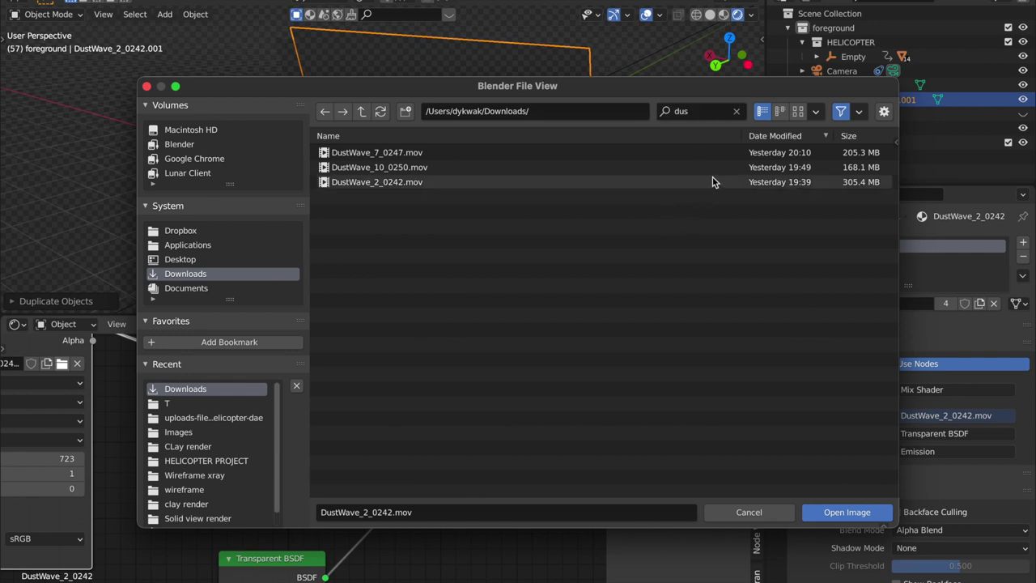
left_click(713, 167)
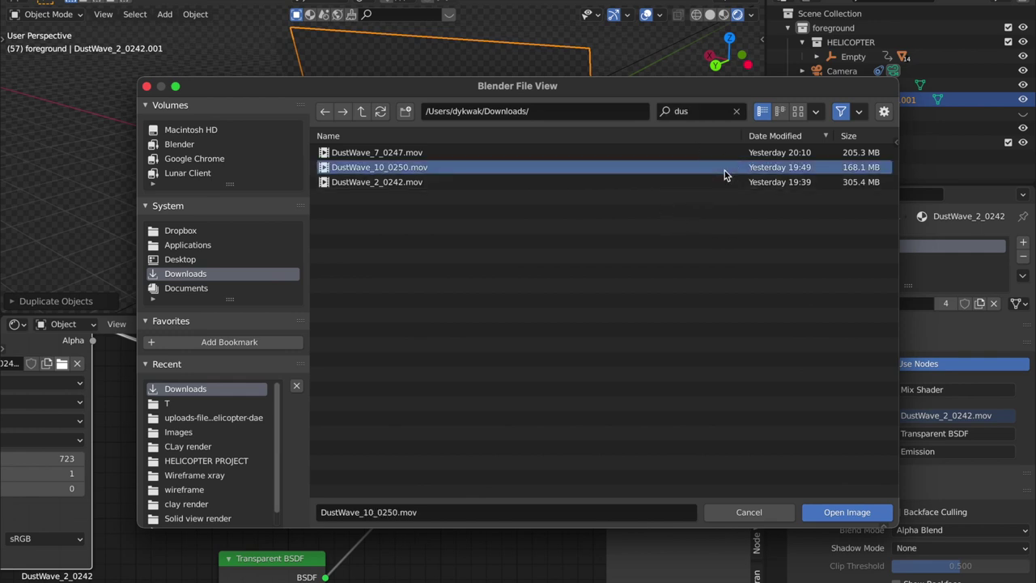
left_click(854, 512)
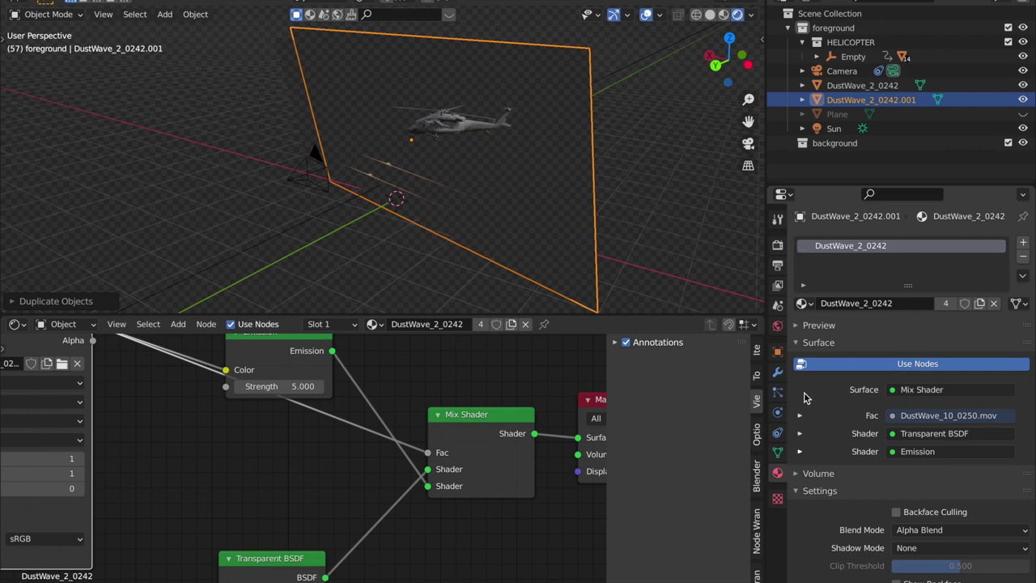
Delete the duplicated dust plane and give the original plane its own single-user copy of the material.
left_click(748, 143)
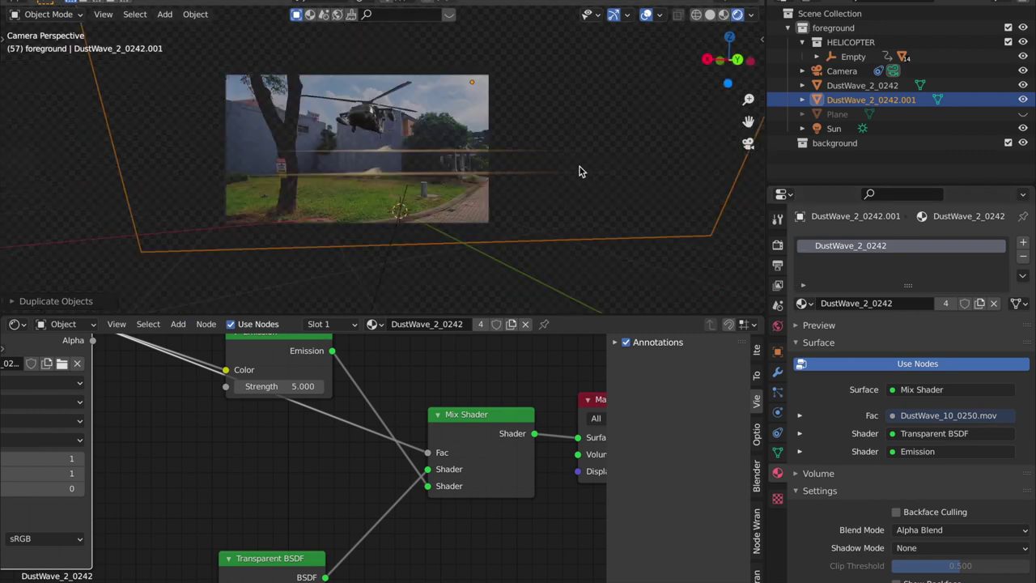
scroll(550, 178, "up", 3)
middle_click_drag(99, 395, 218, 437)
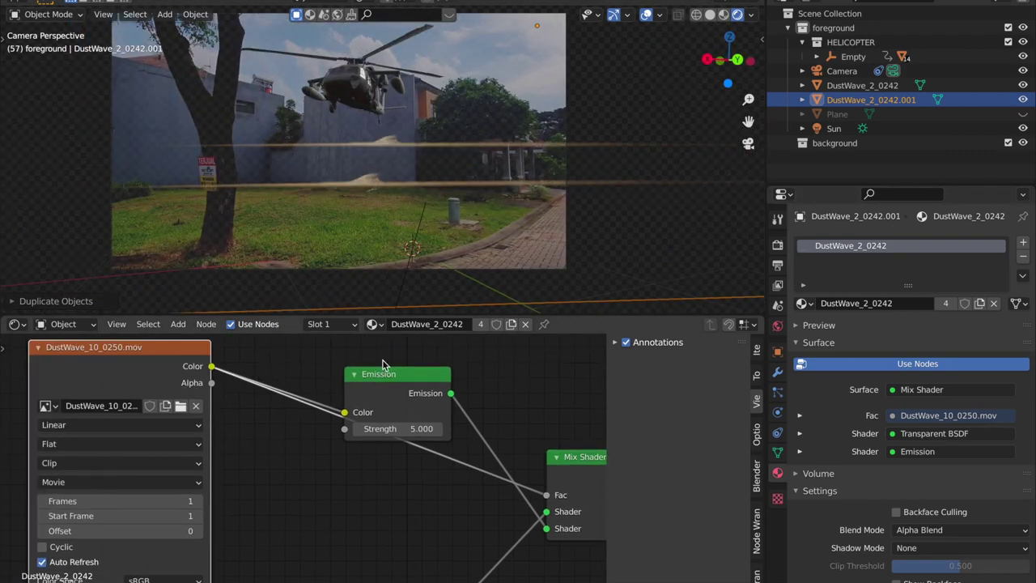
middle_click_drag(485, 212, 509, 205)
scroll(571, 175, "down", 4)
key("x")
middle_click_drag(571, 176, 478, 336)
left_click(520, 204)
left_click(455, 225)
left_click(480, 324)
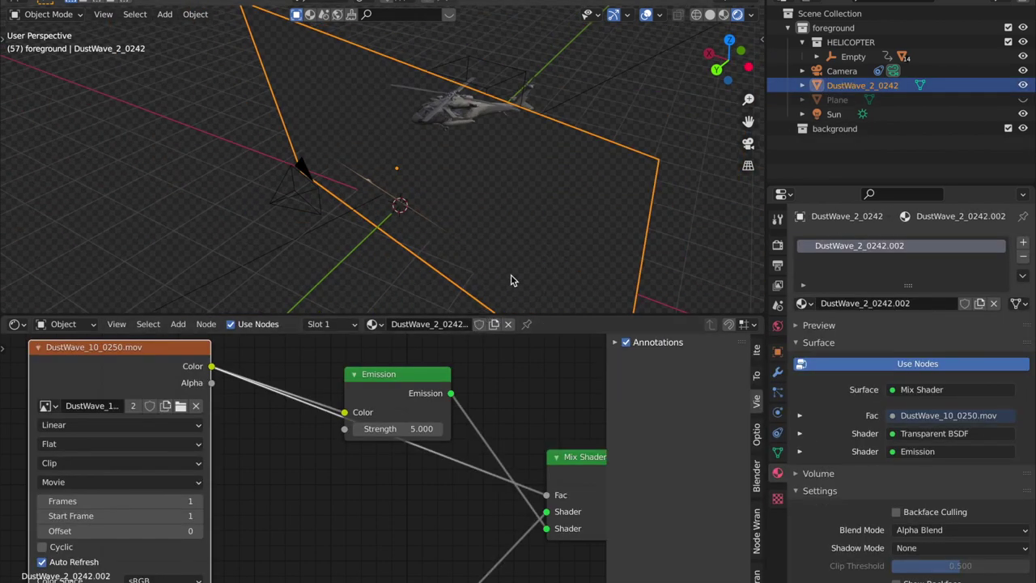
Duplicate the dust-wave plane and leave the copy slightly offset from the original.
middle_click_drag(530, 234, 485, 238)
key("shift+d")
right_click(474, 276)
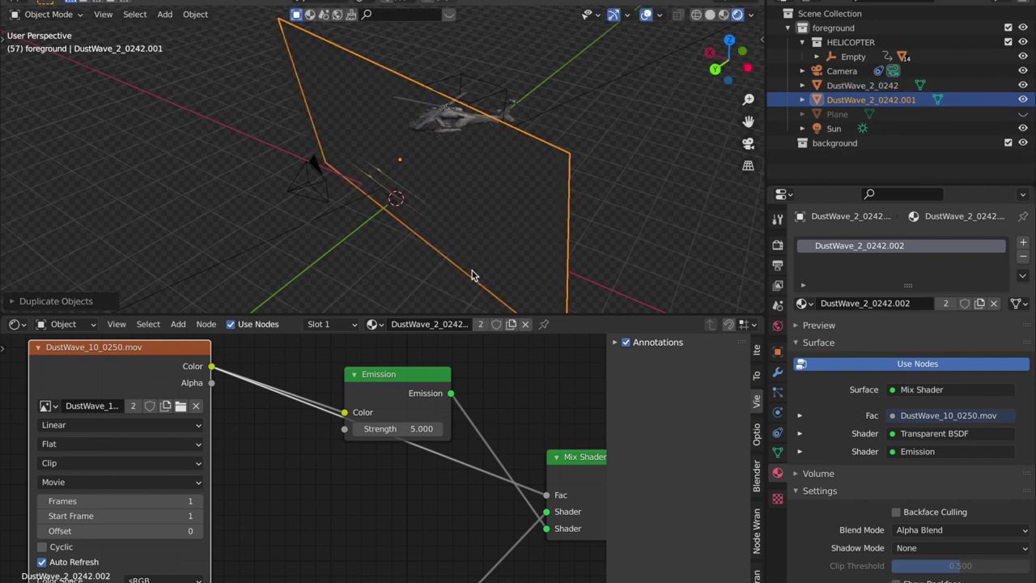
Make the copied plane's material single-user and replace its footage with DustWave_7_0247.mov from the Downloads folder.
left_click(181, 407)
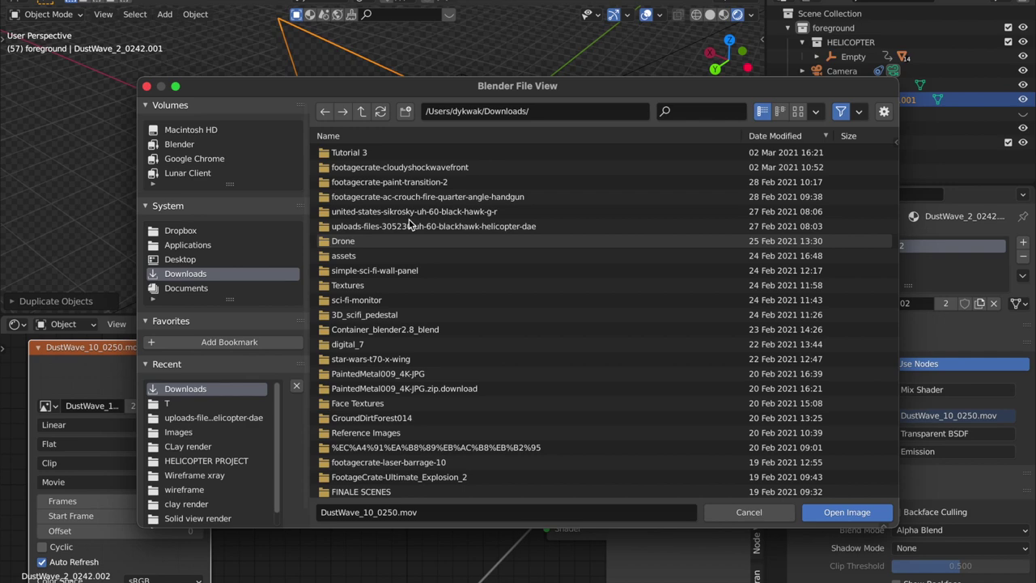
left_click(732, 515)
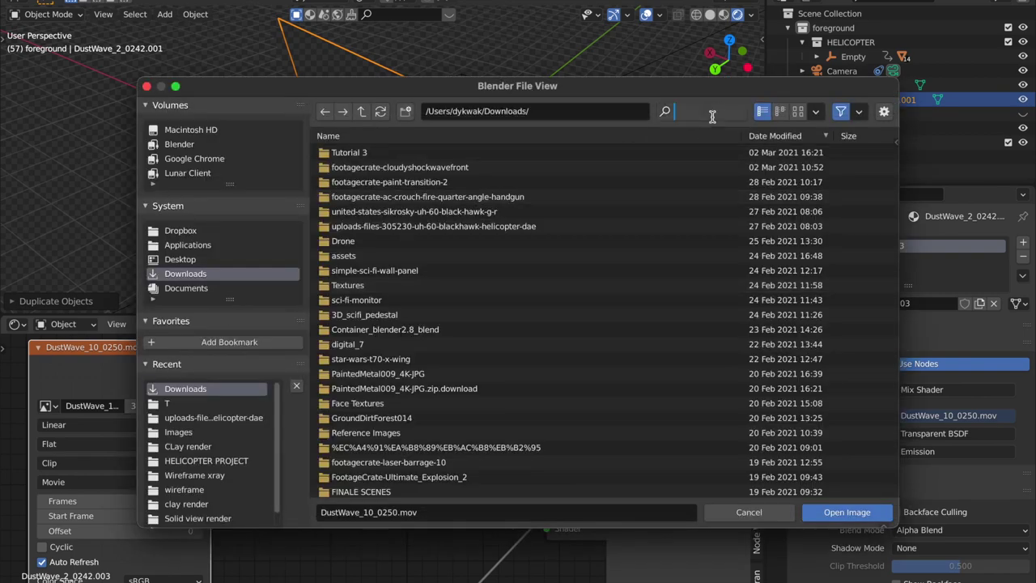
type("dust")
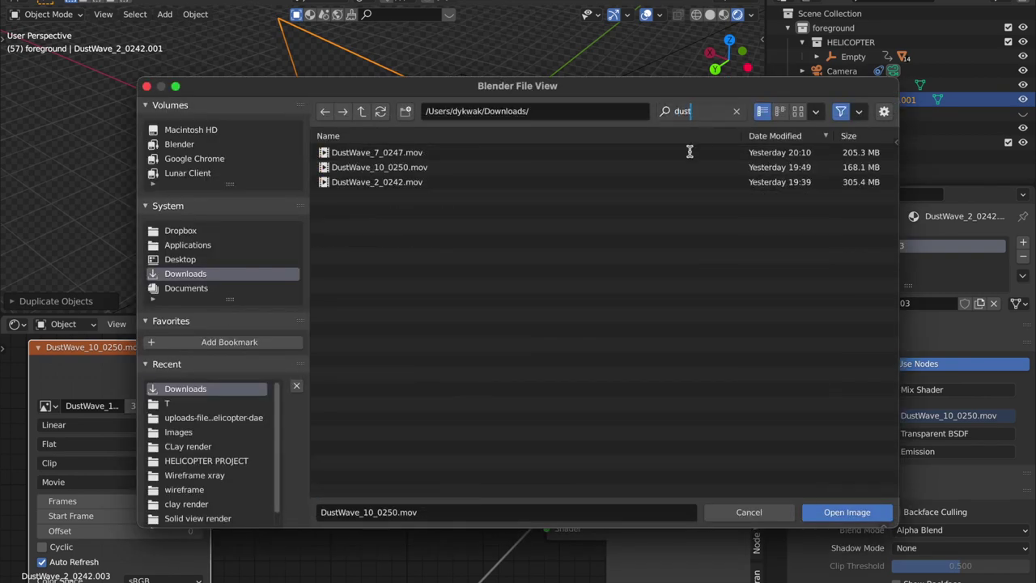
key("Return")
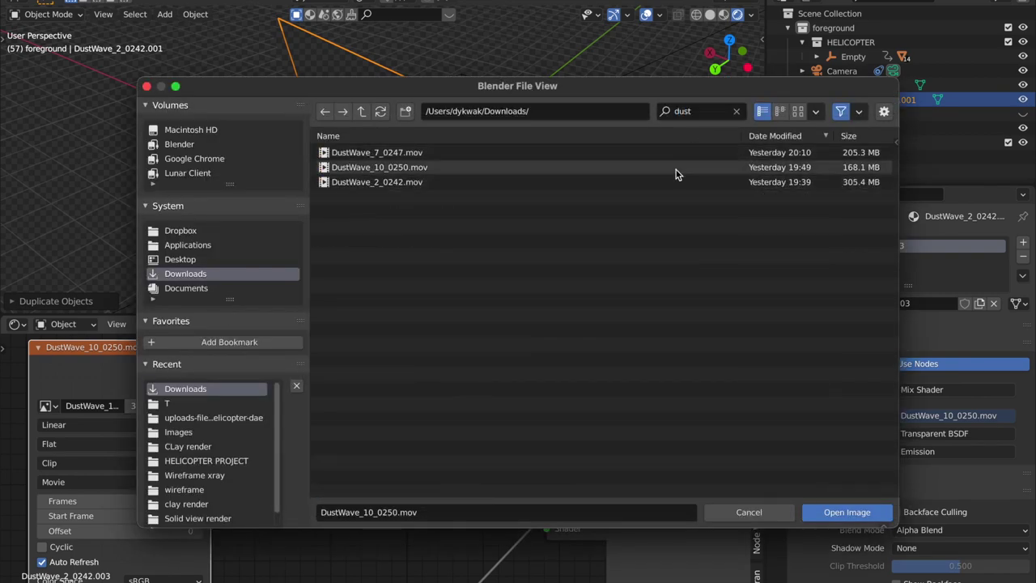
left_click(684, 154)
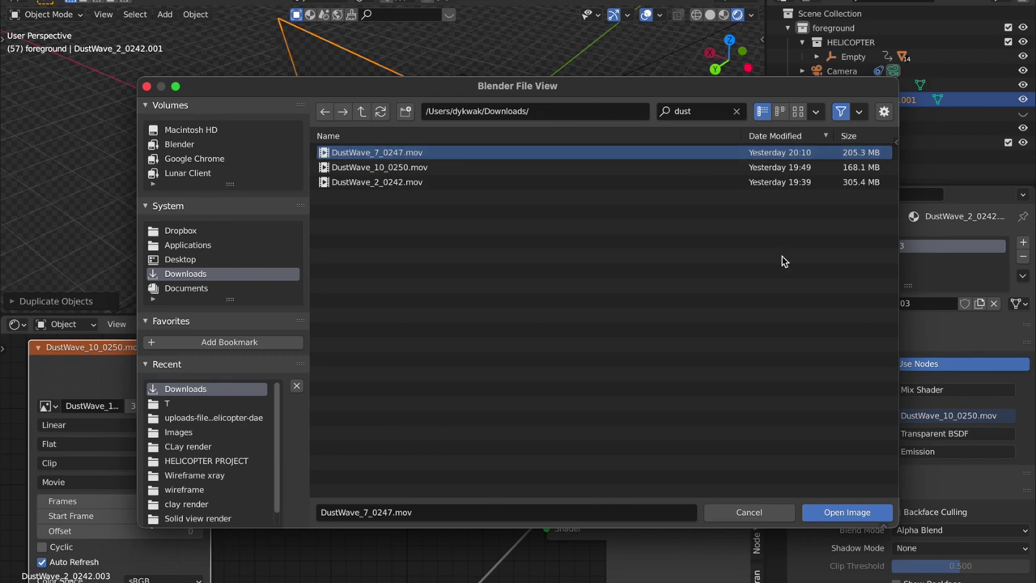
left_click(839, 512)
Return to the camera view and shift the copied dust plane slightly within the shot.
key("KP_0")
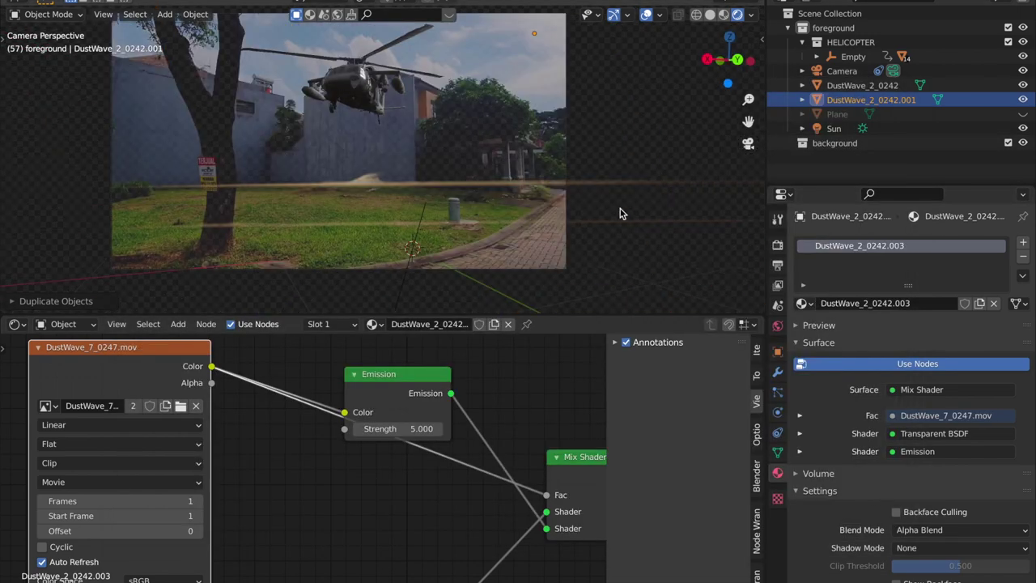
key("g")
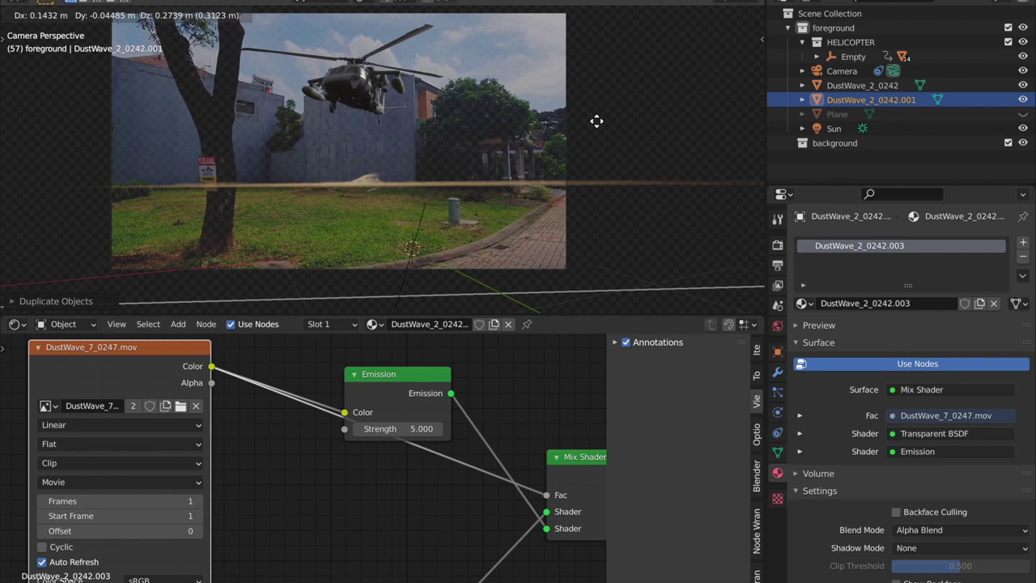
left_click(595, 175)
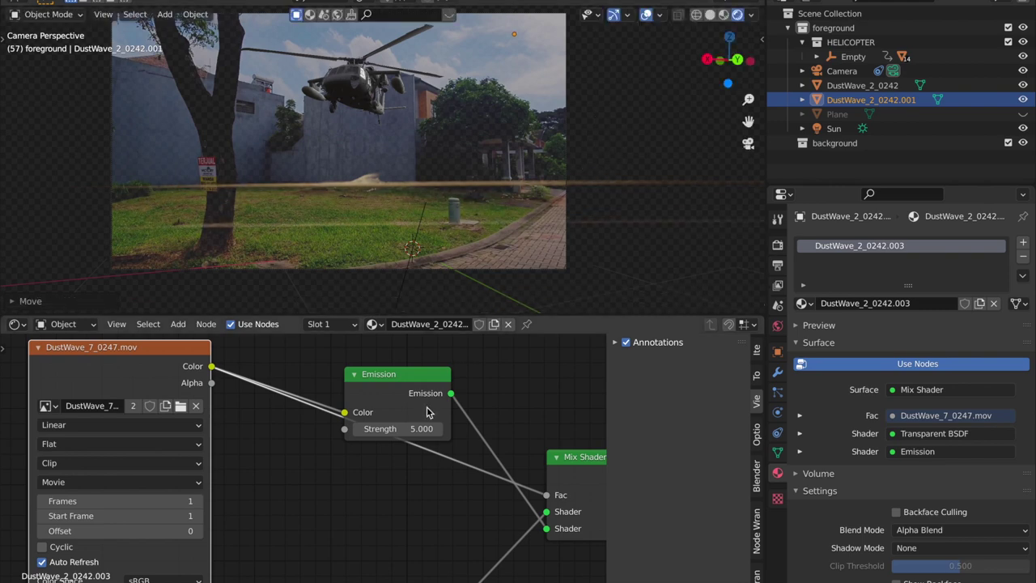
Raise the copied plane's Emission strength to 9.4 and play the animation to frame 76.
key("space")
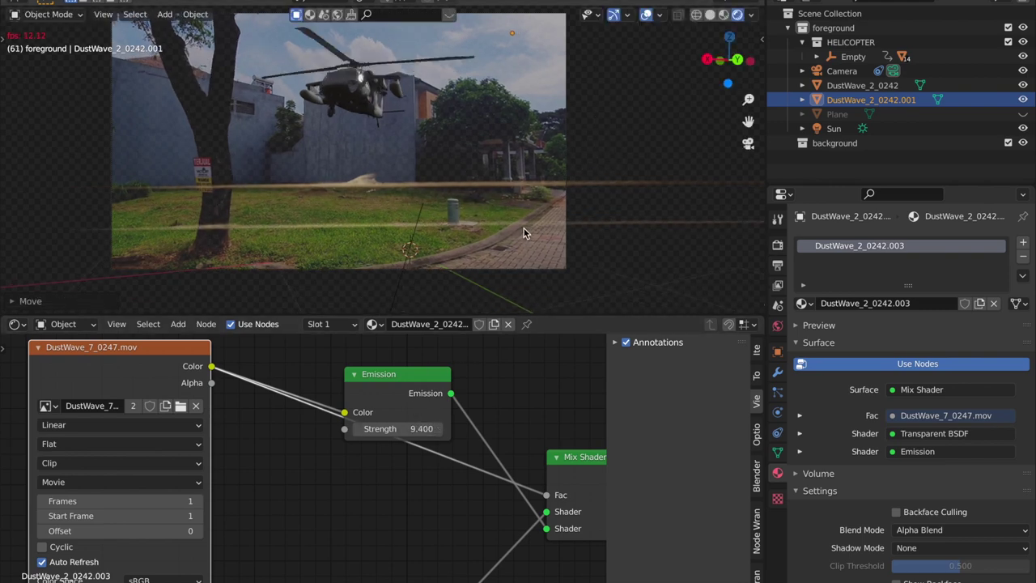
left_click(16, 323)
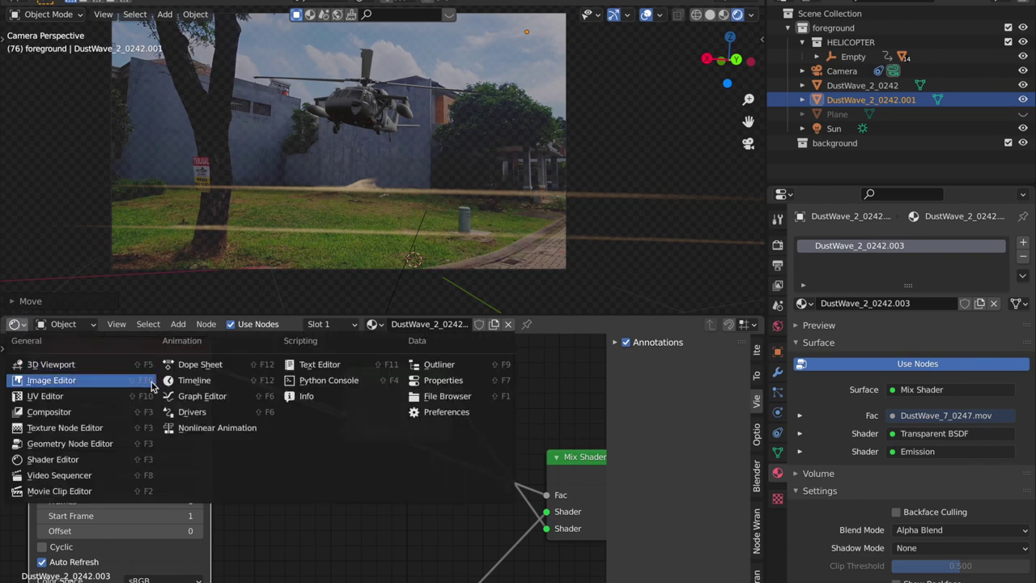
middle_click_drag(272, 516, 340, 481)
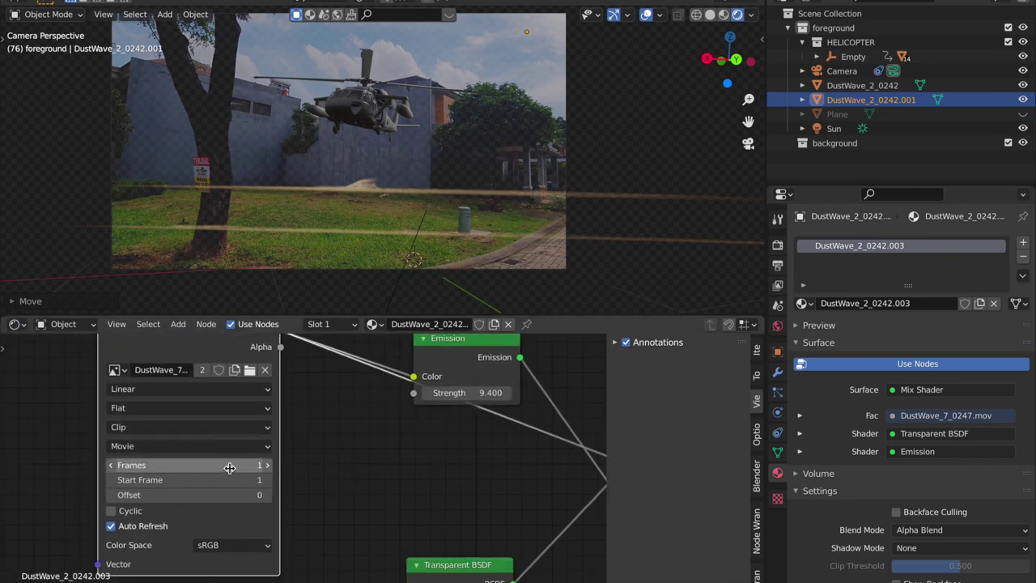
Set the DustWave_7_0247.mov footage to 1019 frames, then lower its plane in the shot and rotate it slightly about the global Z axis.
left_click_drag(229, 467, 267, 466)
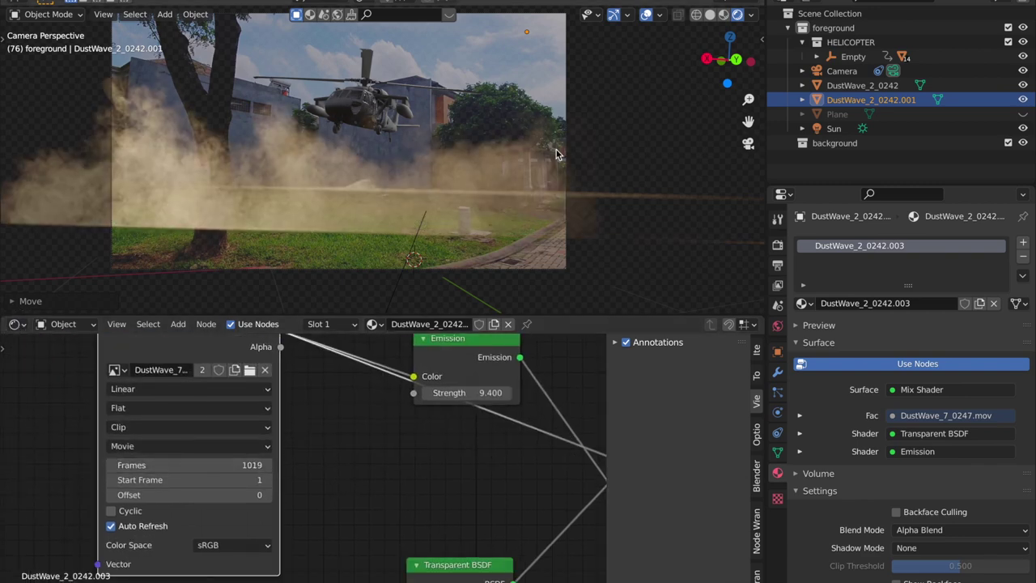
key("g")
left_click(605, 202)
key("r")
key("z")
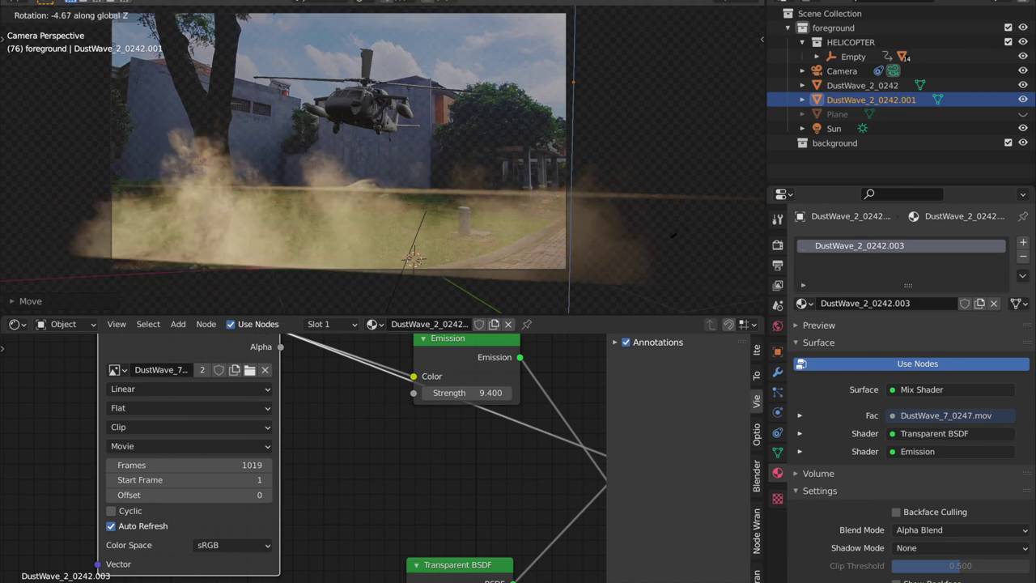
left_click(639, 235)
Move the original DustWave_2_0242 plane within the shot and set its DustWave_10_0250.mov footage to 1865 frames.
left_click(659, 209)
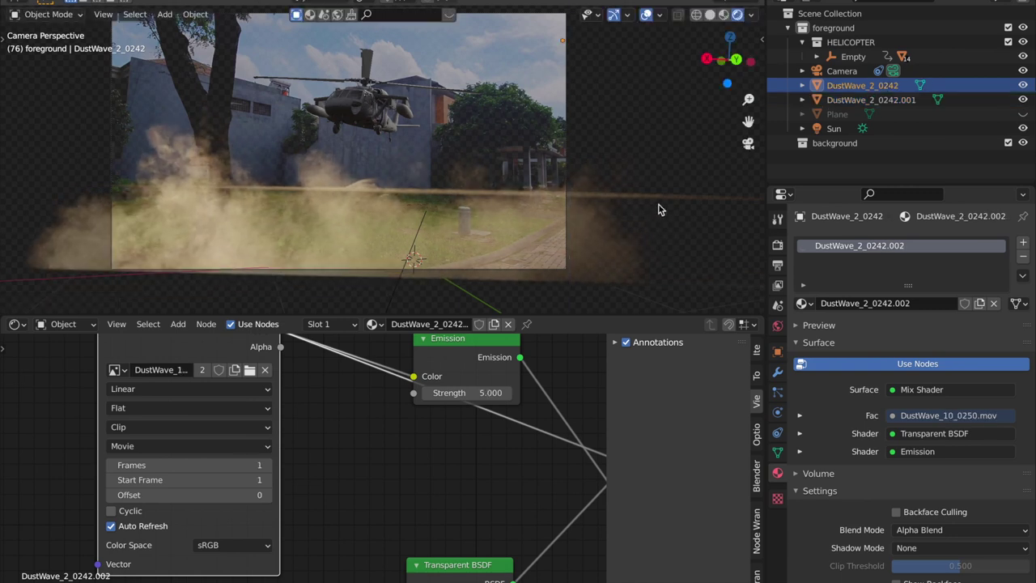
key("g")
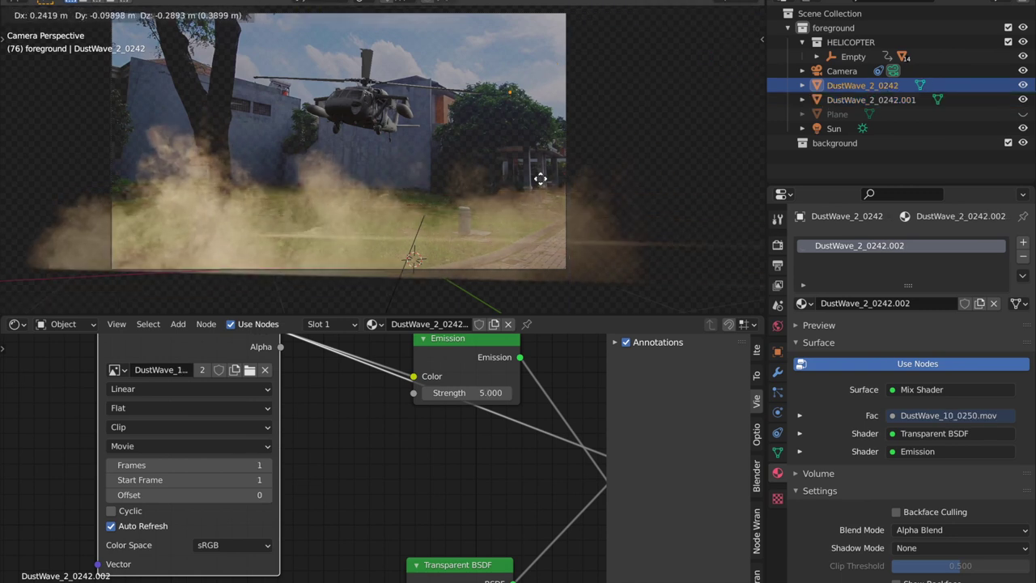
left_click(472, 196)
left_click_drag(203, 465, 267, 466)
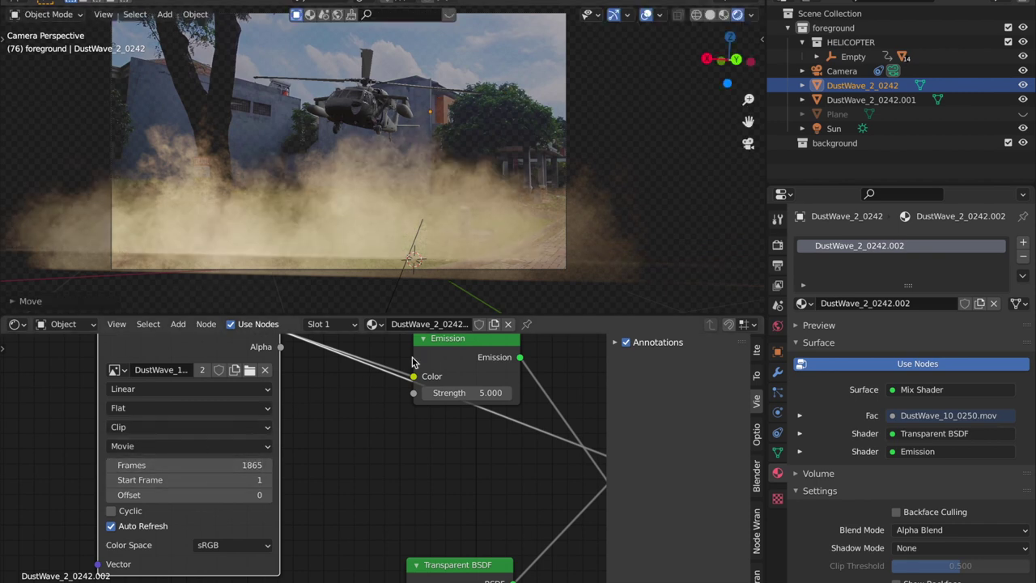
Reposition the original dust plane in the foreground and set its Emission strength to 3.8.
key("g")
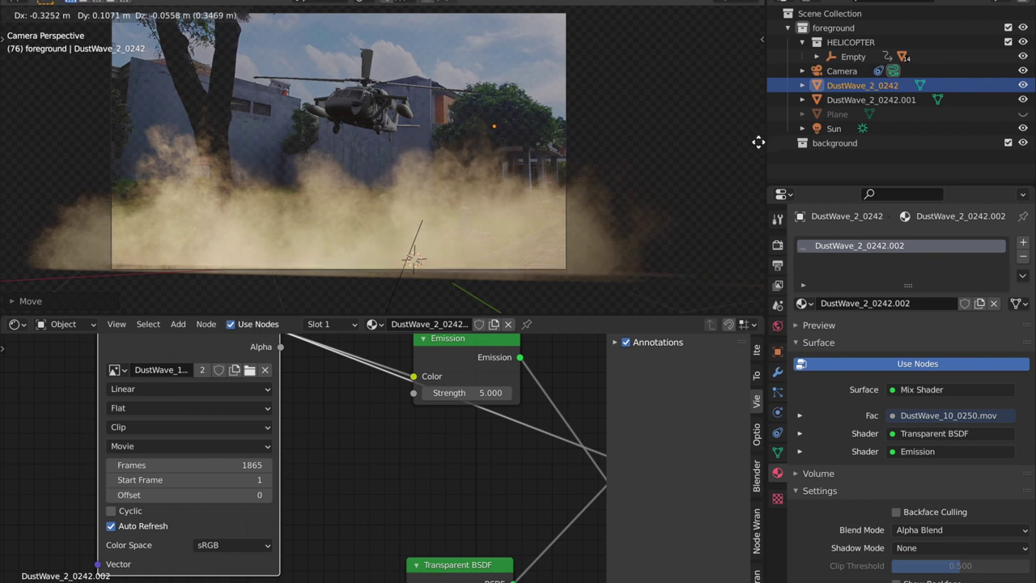
left_click(752, 166)
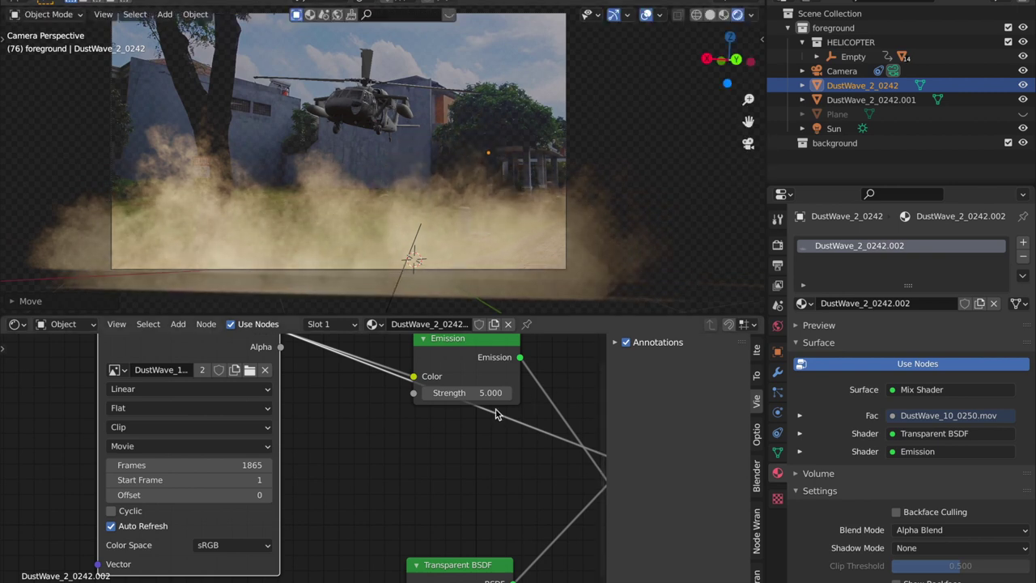
mouse_move(467, 392)
left_mouse_down()
mouse_move(438, 393)
mouse_move(453, 392)
left_mouse_up()
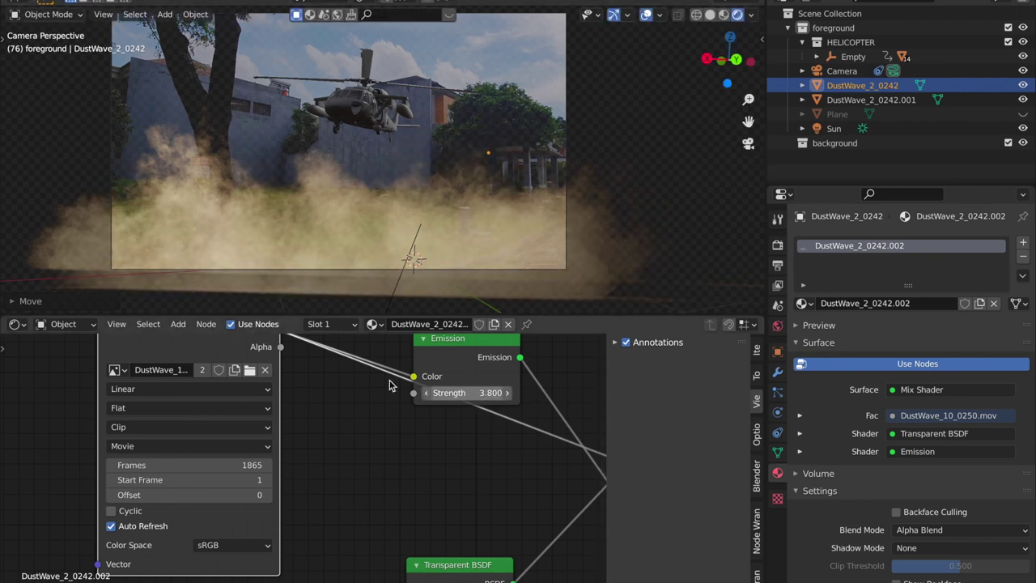
Replace the shader editor with the timeline and play the animation from the start up to frame 26.
left_click(16, 323)
mouse_move(64, 324)
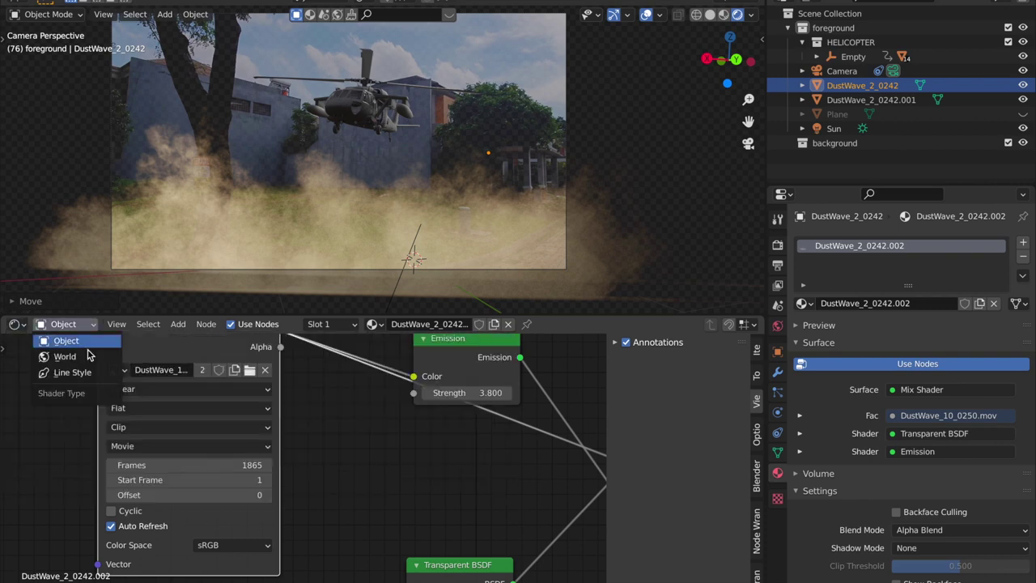
left_click(15, 324)
left_click(212, 380)
left_click_drag(264, 345, 108, 349)
key("space")
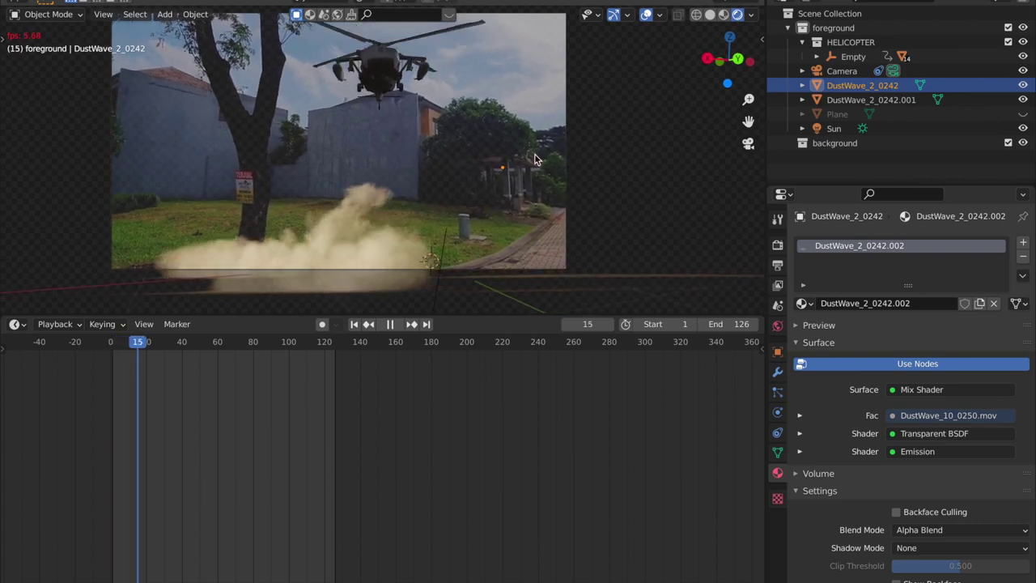
key("space")
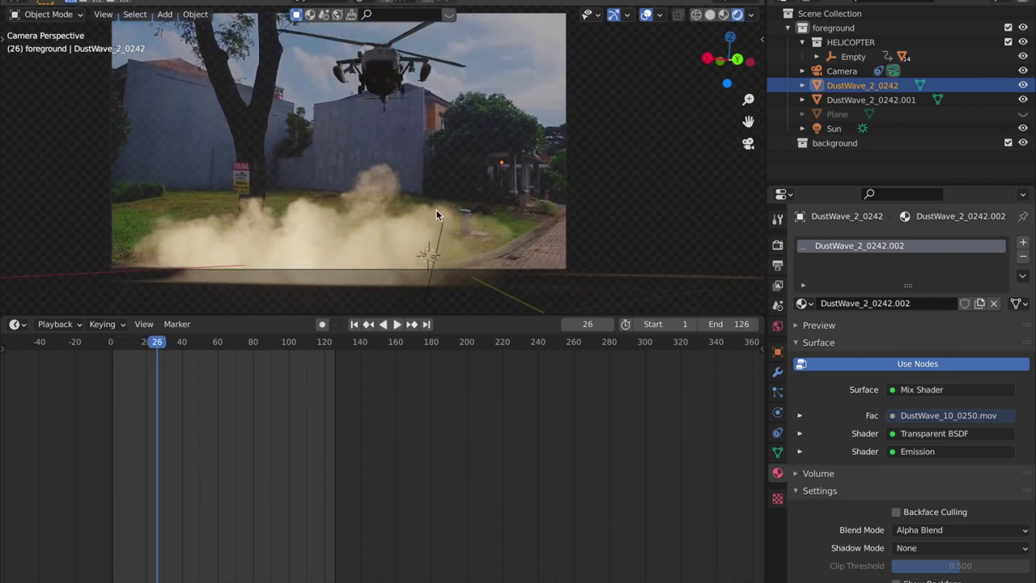
Move the DustWave_2_0242.001 plane sideways in the shot and rotate it slightly about the global Z axis.
left_click(315, 209)
key("g")
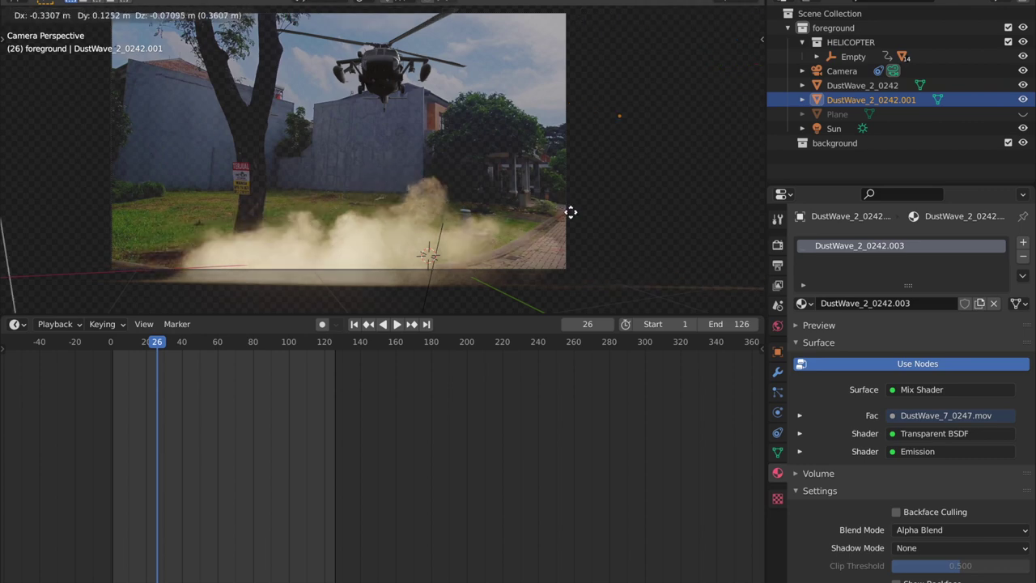
left_click(571, 211)
key("r")
key("z")
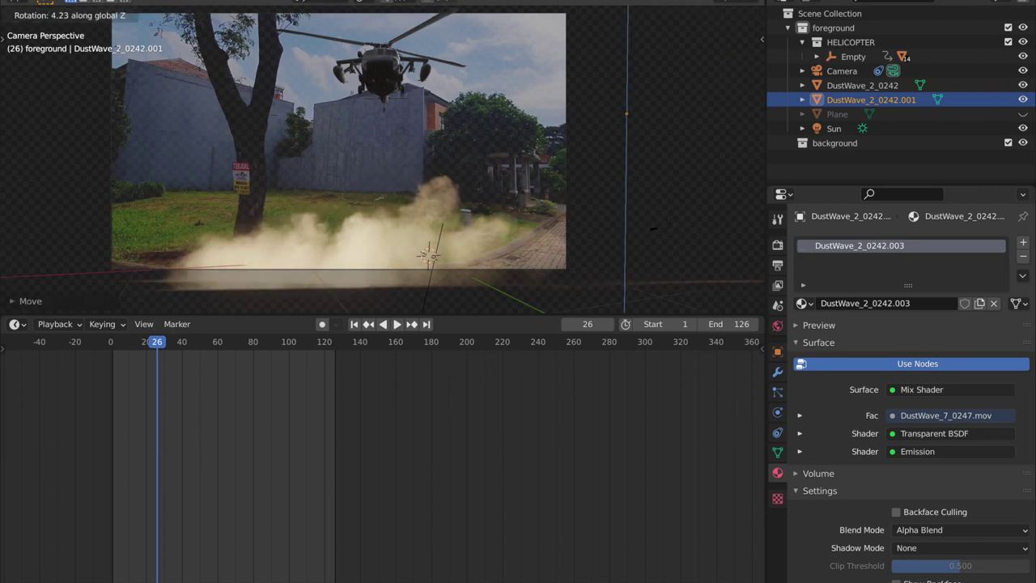
left_click(654, 223)
Hide every scene object in solid shading and add a cube at the world origin.
middle_click_drag(654, 223, 477, 230)
scroll(485, 227, "down", 4)
key("a")
key("z")
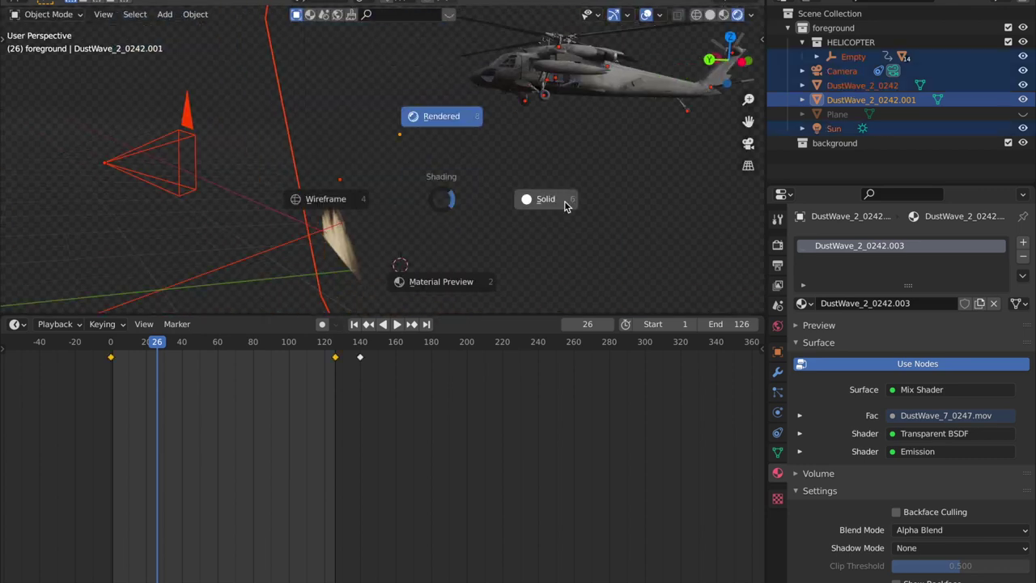
left_click(556, 202)
scroll(582, 206, "down", 12)
mouse_move(423, 159)
middle_mouse_down()
mouse_move(448, 203)
mouse_move(405, 123)
middle_mouse_up()
key("h")
key("shift+a")
left_click(433, 58)
key("KP_Decimal")
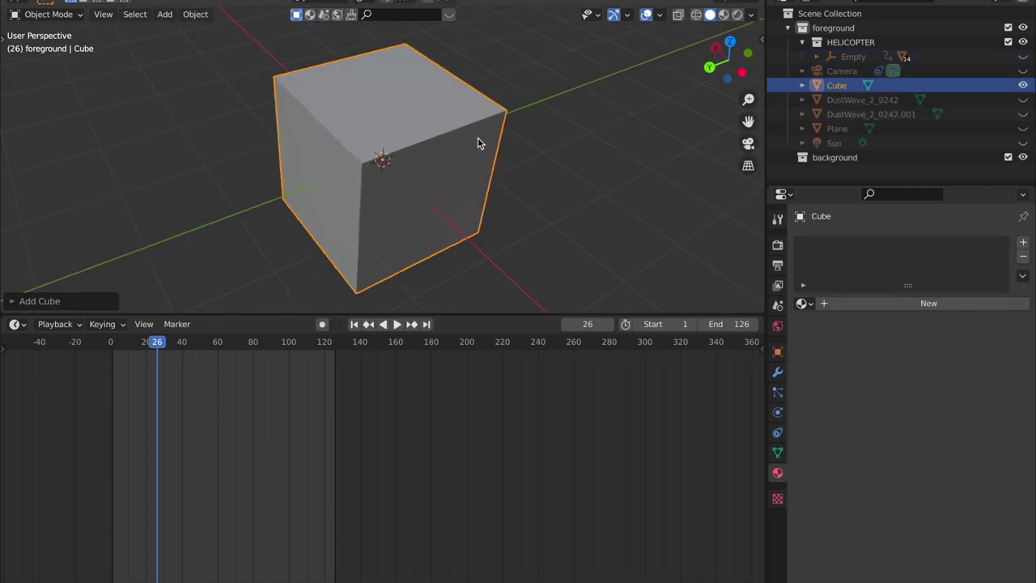
Scale the cube down and add a UV sphere shrunk to fit inside it.
key("s")
left_click(446, 137)
key("shift+a")
mouse_move(405, 123)
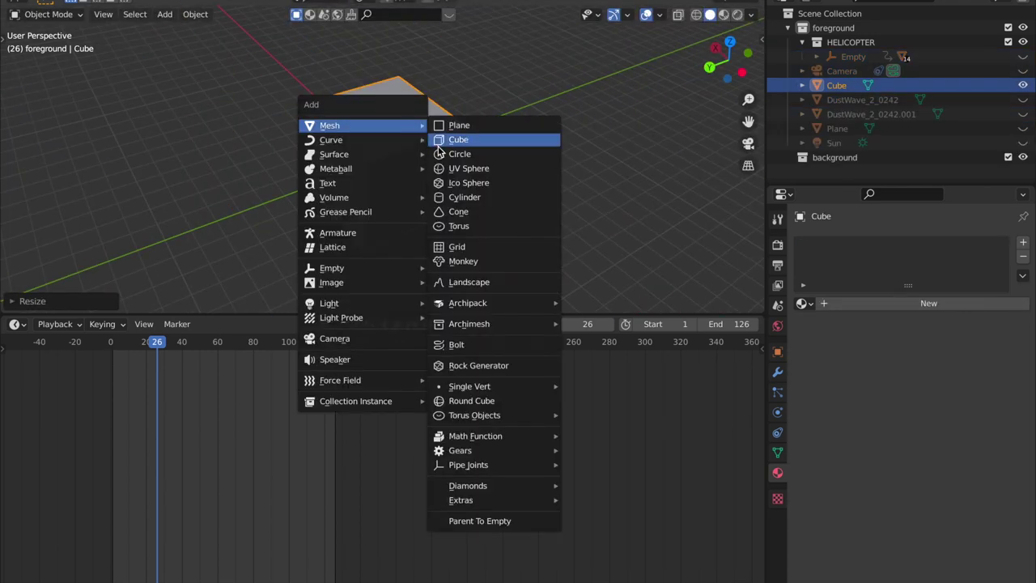
left_click(468, 168)
key("s")
left_click(458, 150)
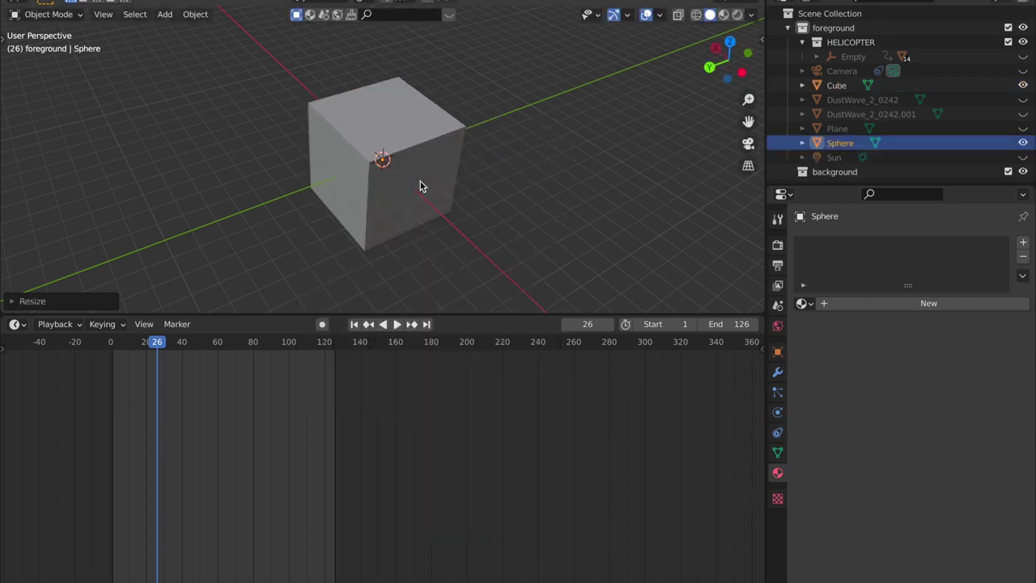
Delete the demonstration cube and sphere.
left_click(421, 185)
scroll(475, 167, "up", 3)
key("a")
key("Delete")
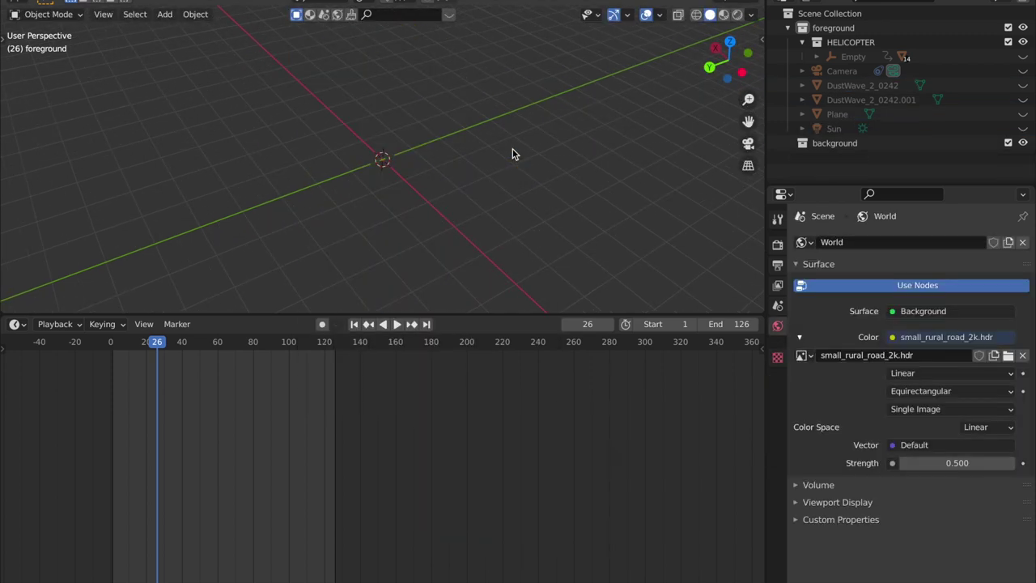
Unhide all scene objects, restore rendered shading and return to the camera view.
key("alt+h")
key("z")
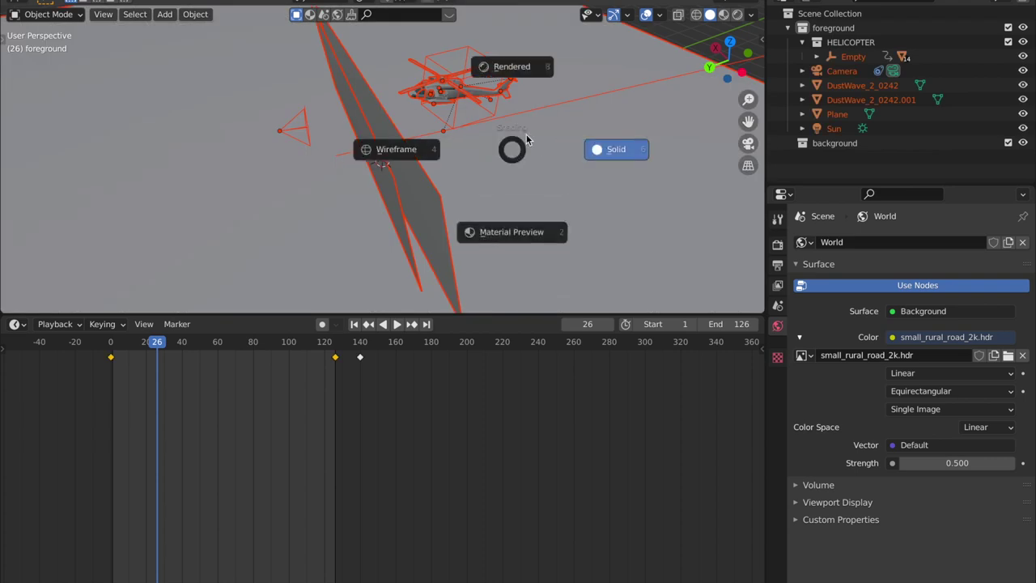
left_click(508, 67)
middle_click_drag(352, 136, 495, 120)
scroll(495, 119, "down", 2)
left_click(626, 40)
left_click(749, 144)
Play the animation on to frame 69 and examine the dust planes' layout from outside the camera view.
key("space")
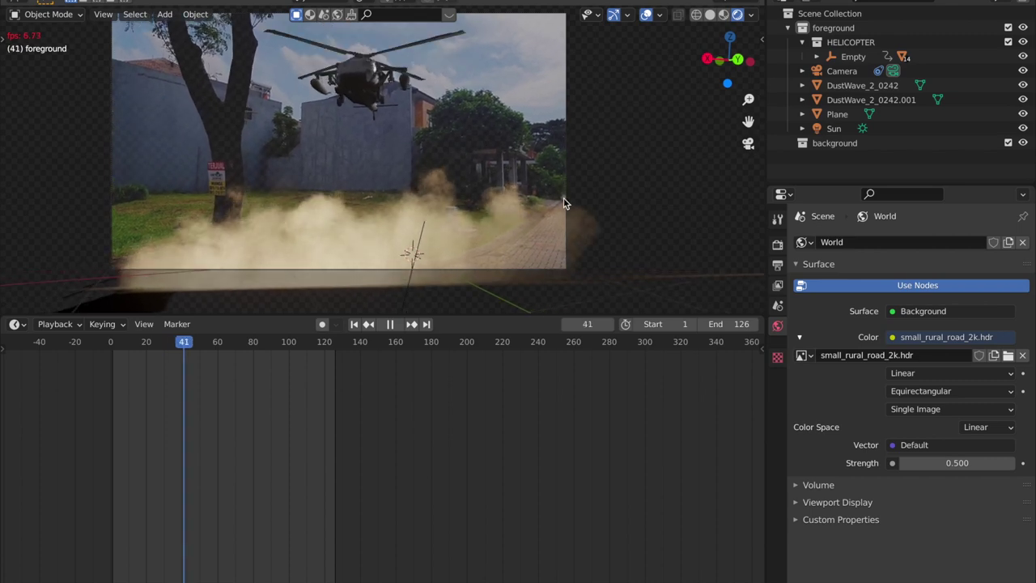
key("space")
left_click(602, 234)
key("space")
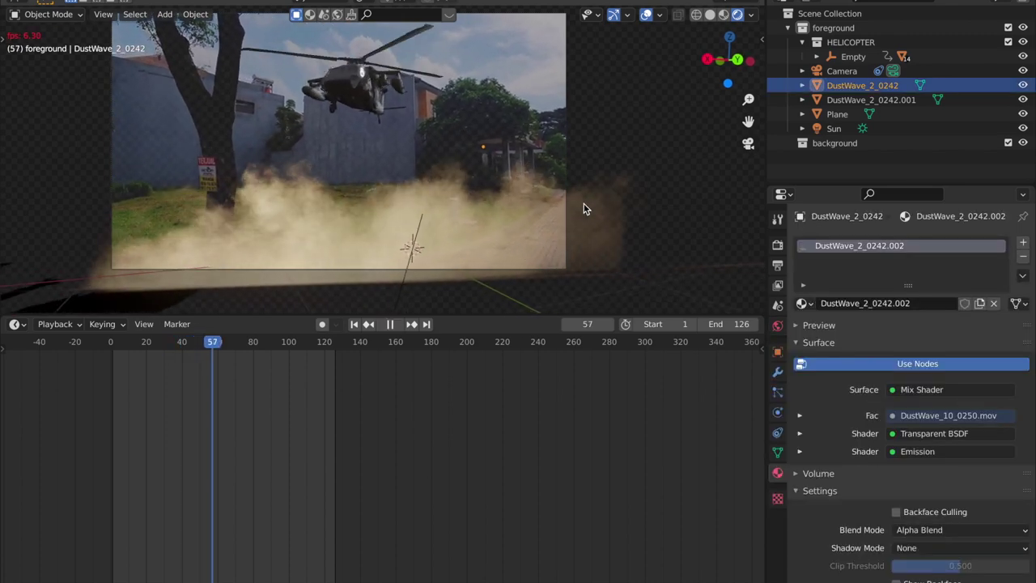
key("space")
middle_click_drag(632, 178, 569, 220)
scroll(585, 199, "down", 4)
left_click(527, 247)
scroll(527, 247, "up", 4)
middle_click_drag(527, 247, 716, 140)
left_click(614, 132)
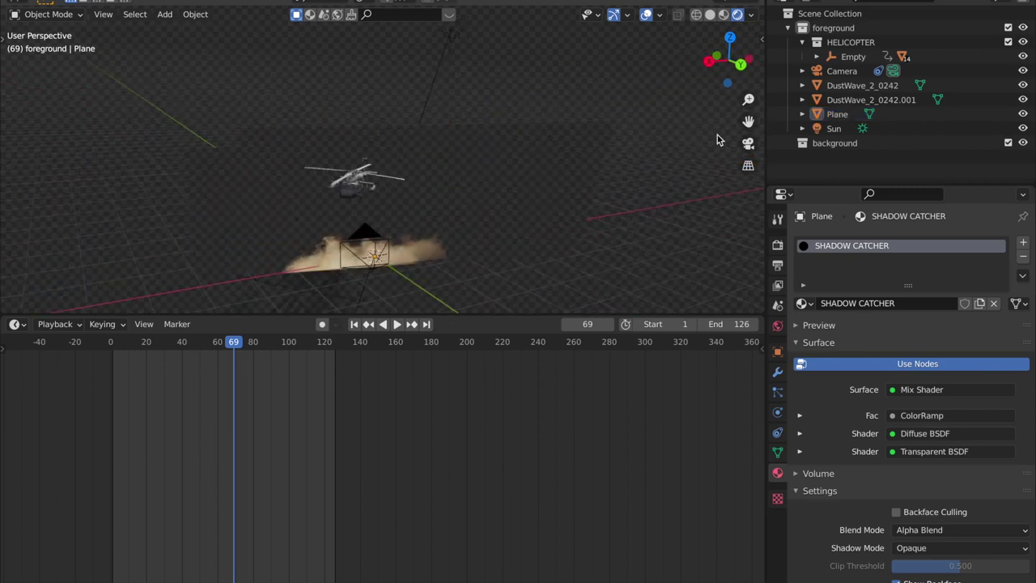
left_click(746, 142)
Enlarge the DustWave_2_0242 plane and raise it in the shot so its dust reaches higher.
left_click(525, 230)
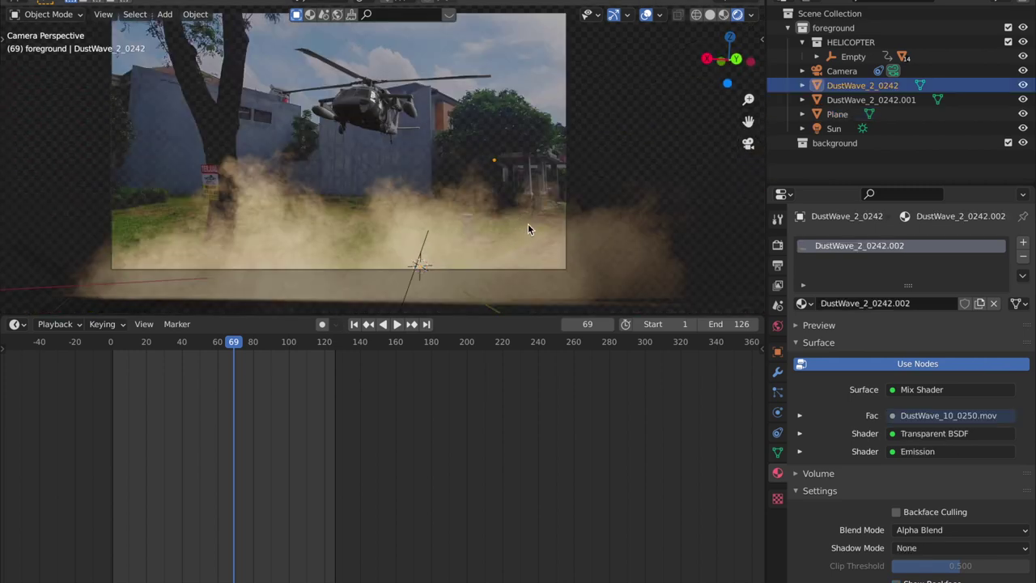
key("s")
left_click(636, 201)
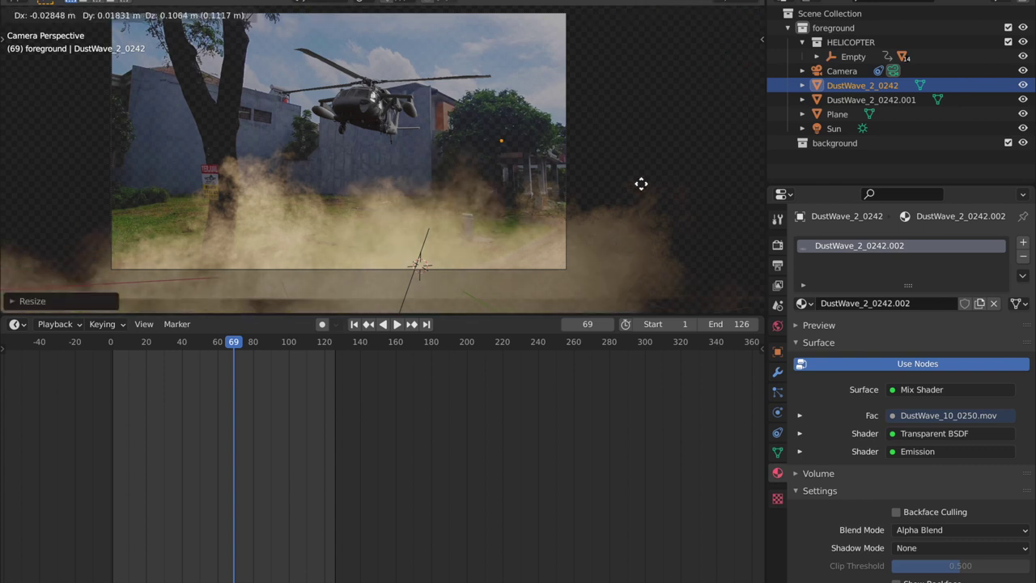
key("g")
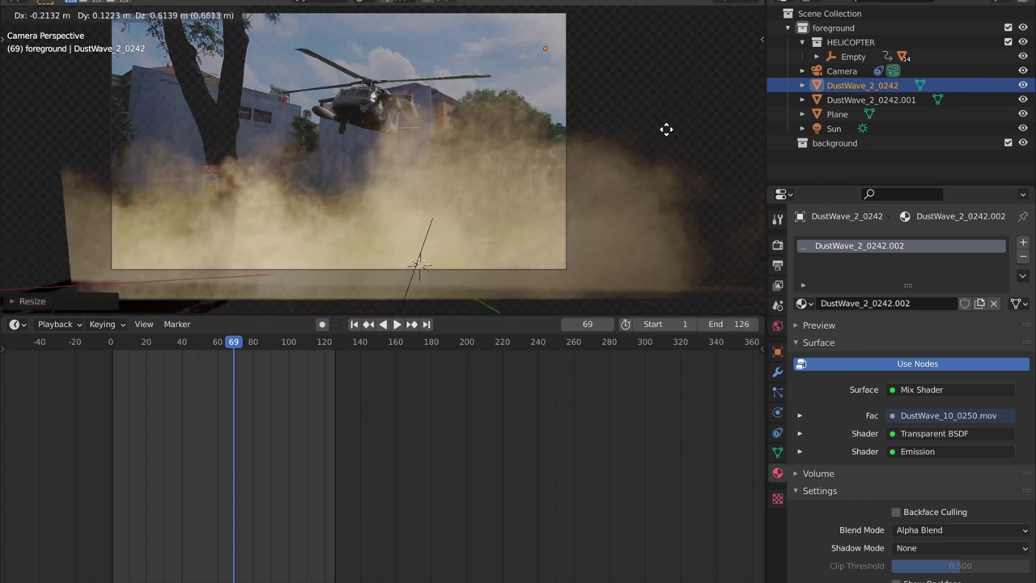
left_click(663, 133)
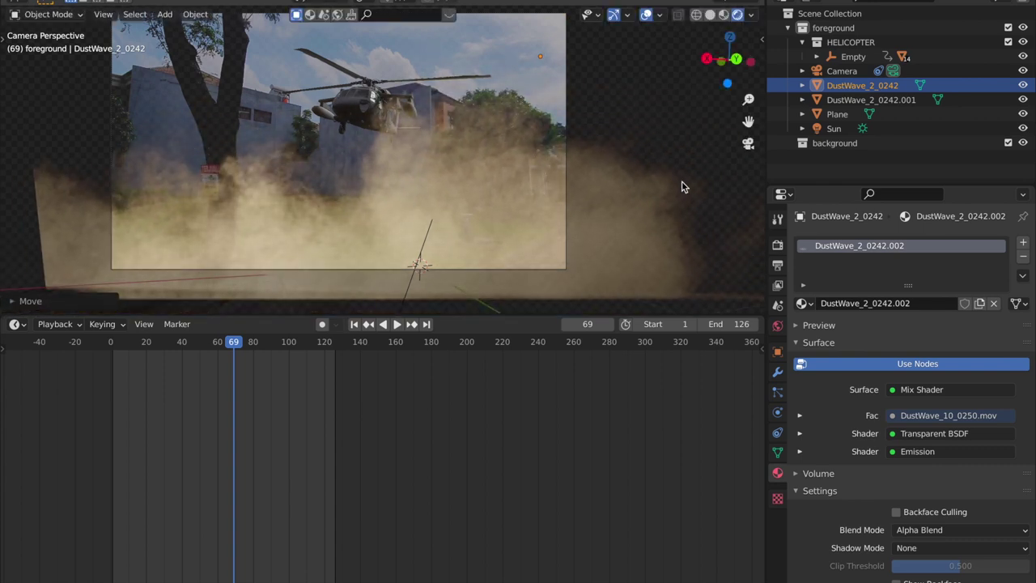
left_click(564, 200)
key("n")
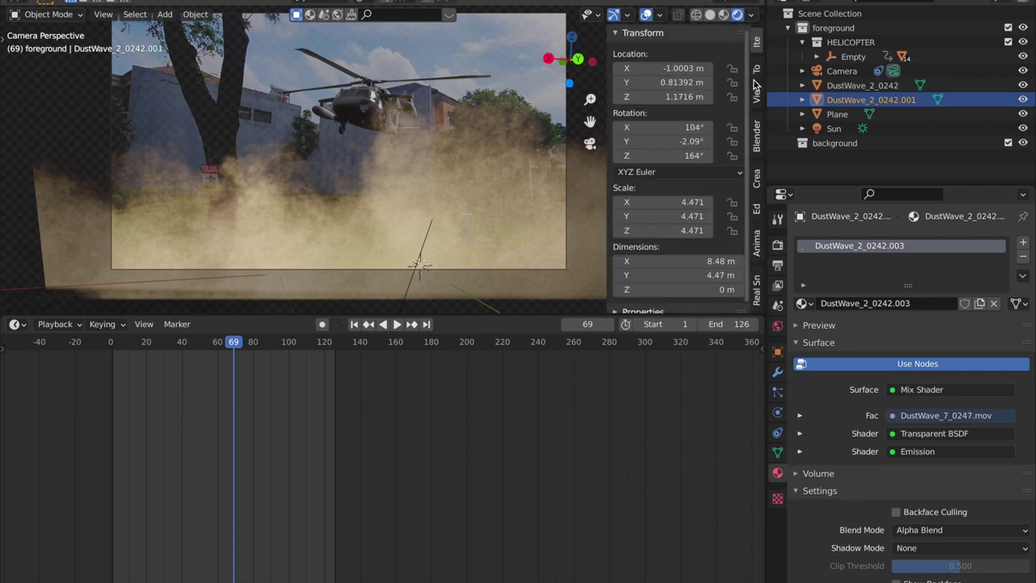
key("ctrl+z")
left_click(756, 92)
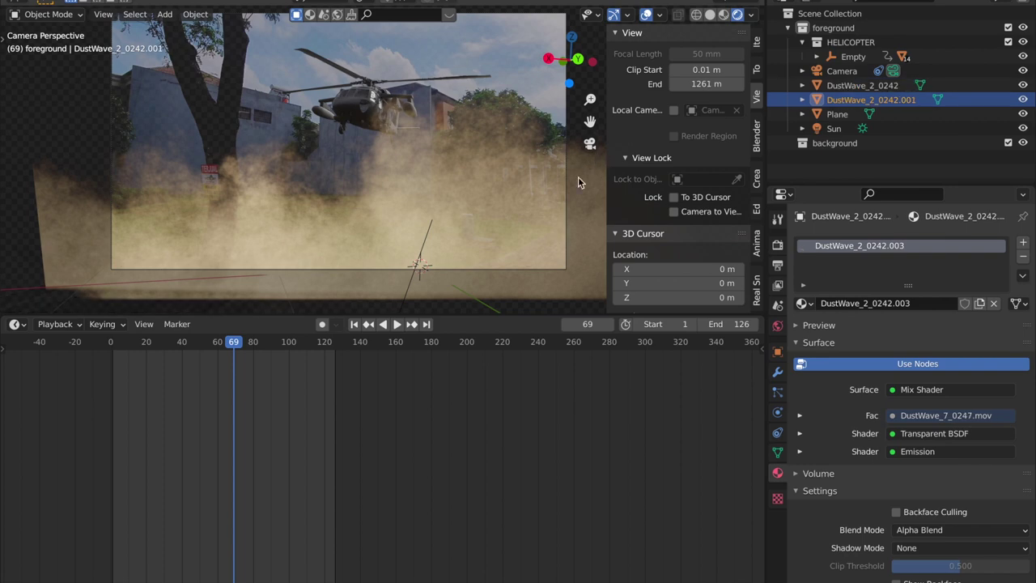
key("n")
Reposition the DustWave_2_0242 plane, shifting it slightly farther from the helicopter in the top view.
key("g")
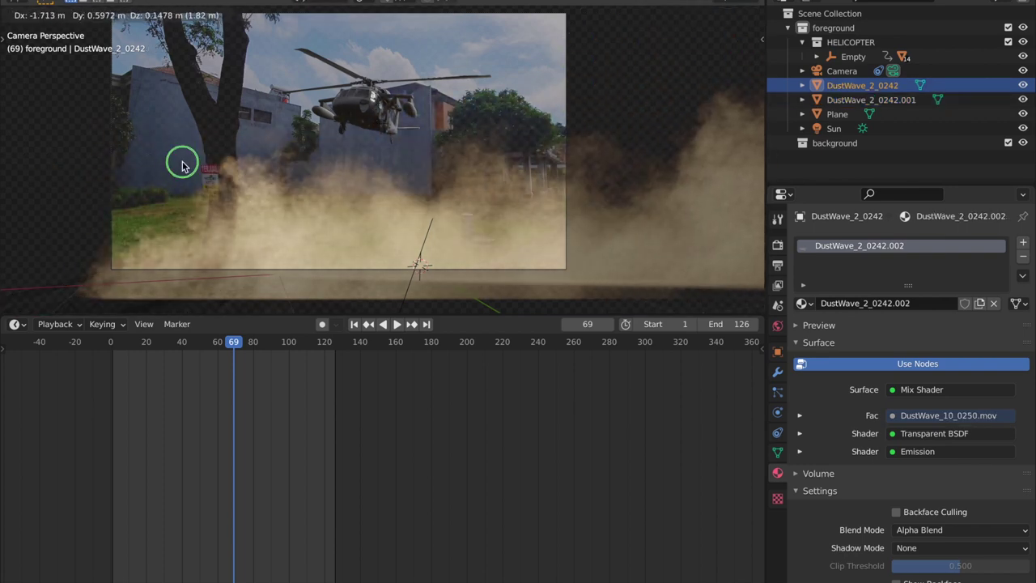
left_click(183, 167)
left_click(730, 38)
key("KP_7")
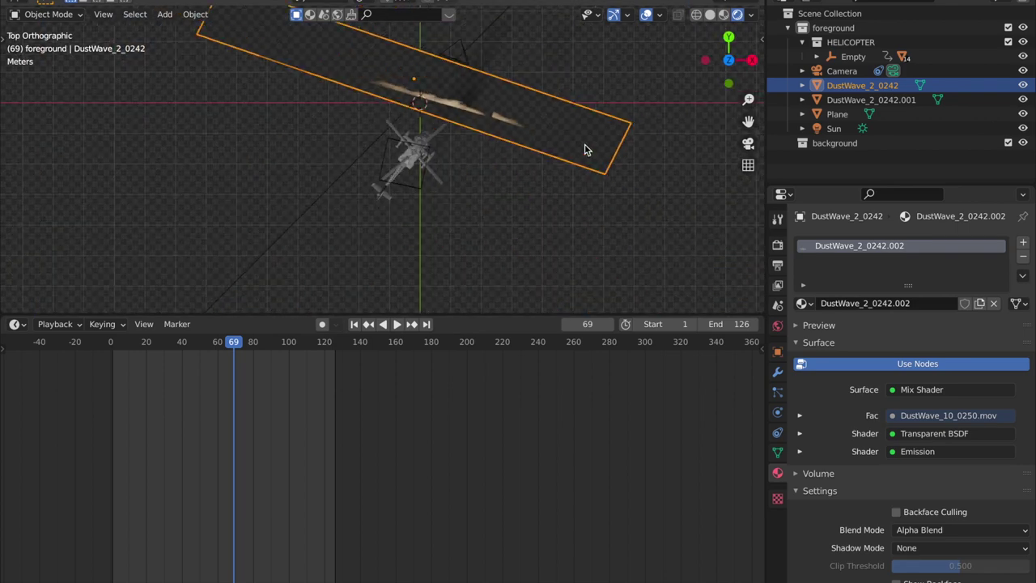
key("g")
left_click(603, 123)
key("r")
key("z")
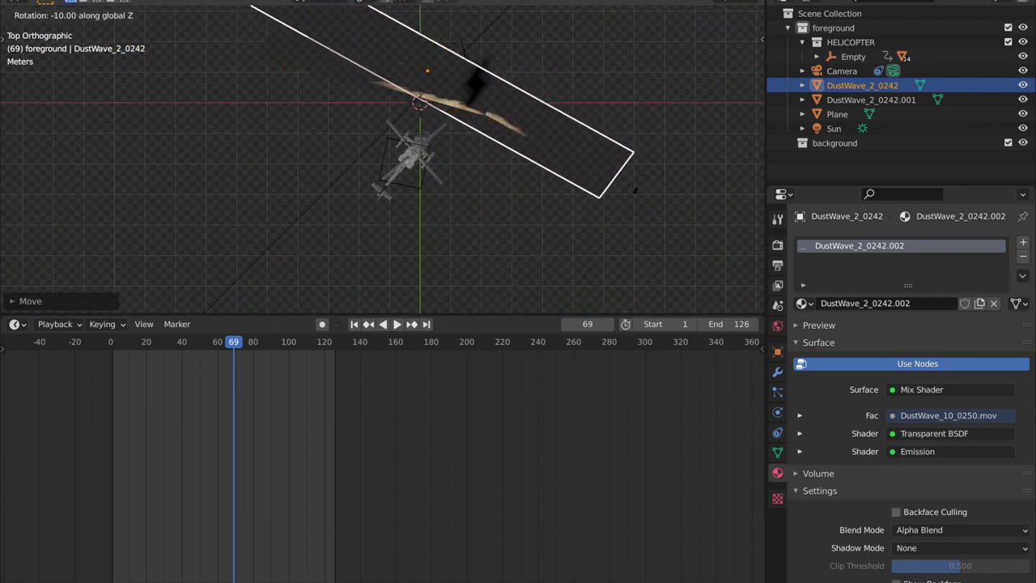
left_click(662, 146)
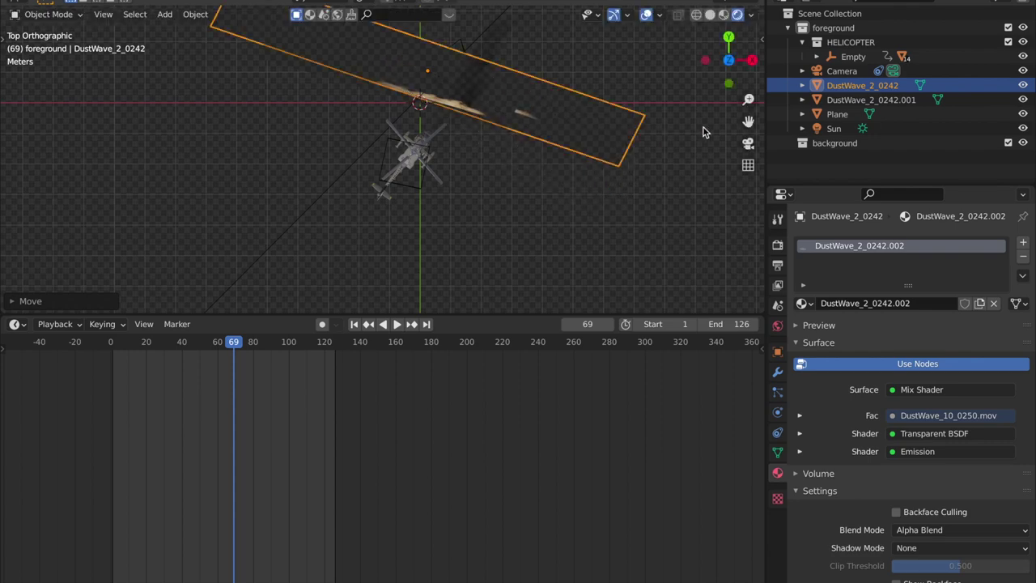
Shift the DustWave_2_0242 plane sideways in the camera view and play the animation from the start to review the dust.
left_click(749, 142)
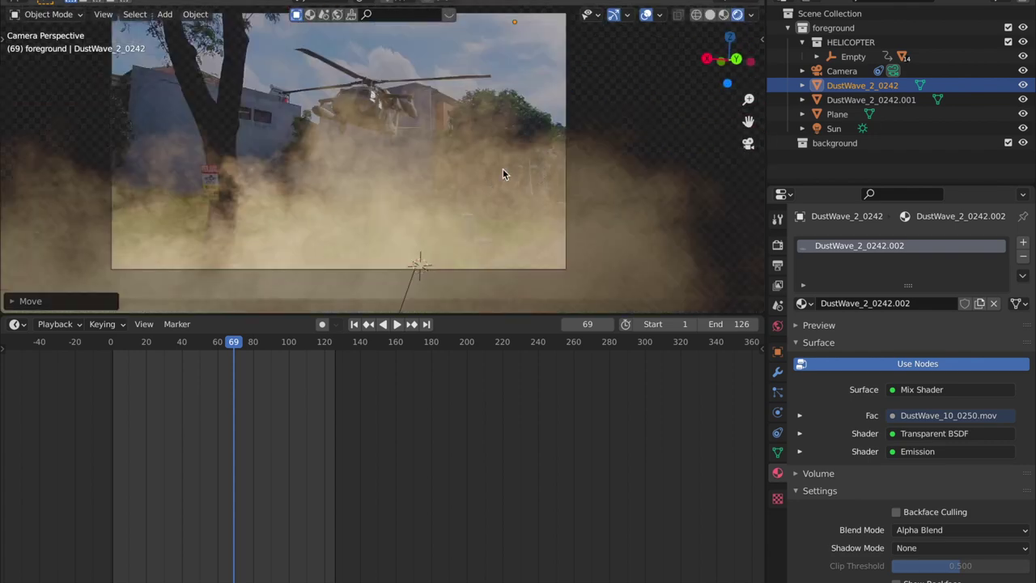
key("g")
left_click(668, 180)
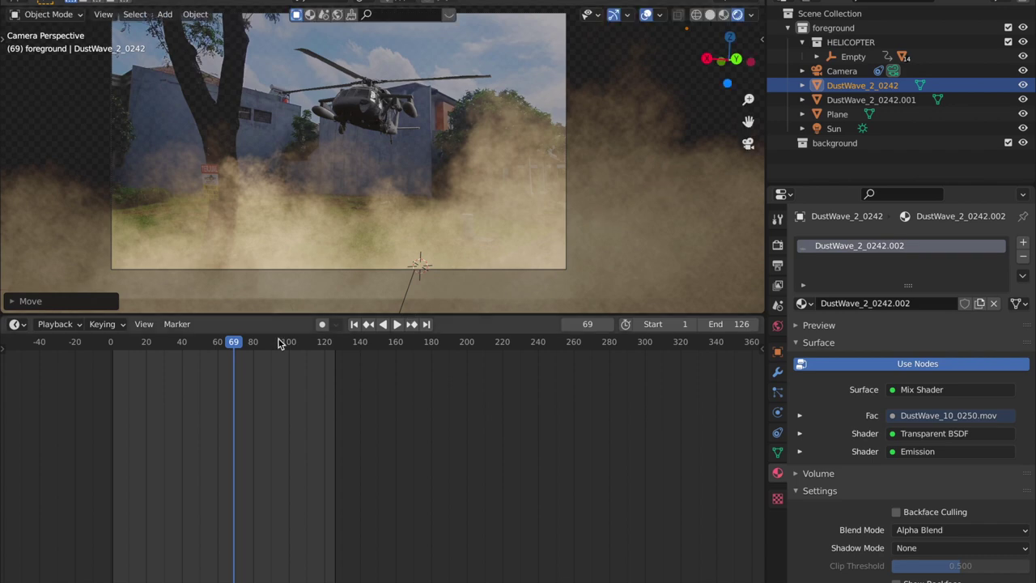
left_click_drag(210, 343, 58, 354)
key("space")
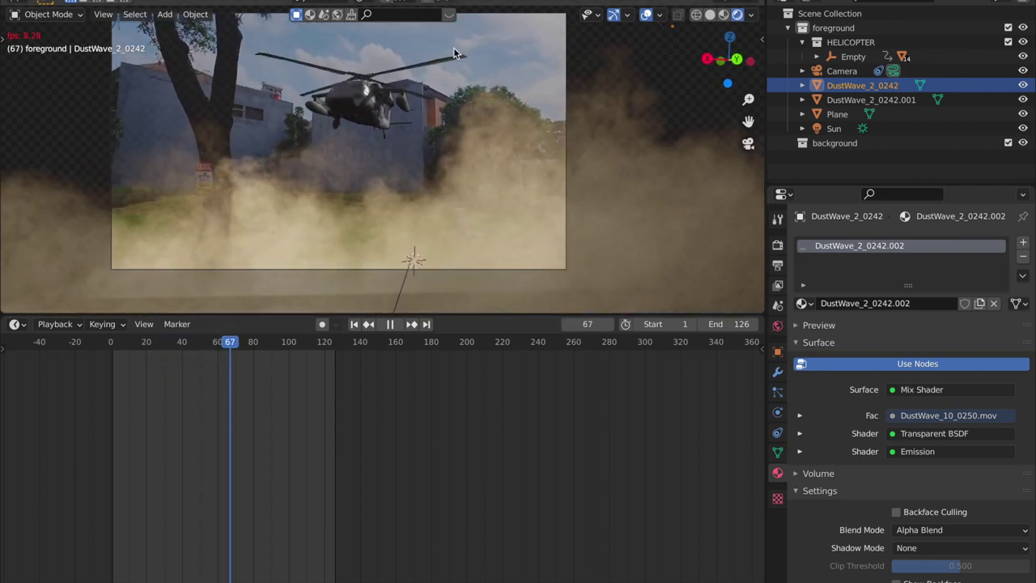
Stop playback and move the compositing nodes apart to make room between Alpha Over and the output nodes.
key("space")
left_click(680, 1)
scroll(351, 200, "down", 4)
middle_click_drag(391, 200, 459, 222)
left_click_drag(438, 345, 270, 157)
key("g")
left_click(320, 264)
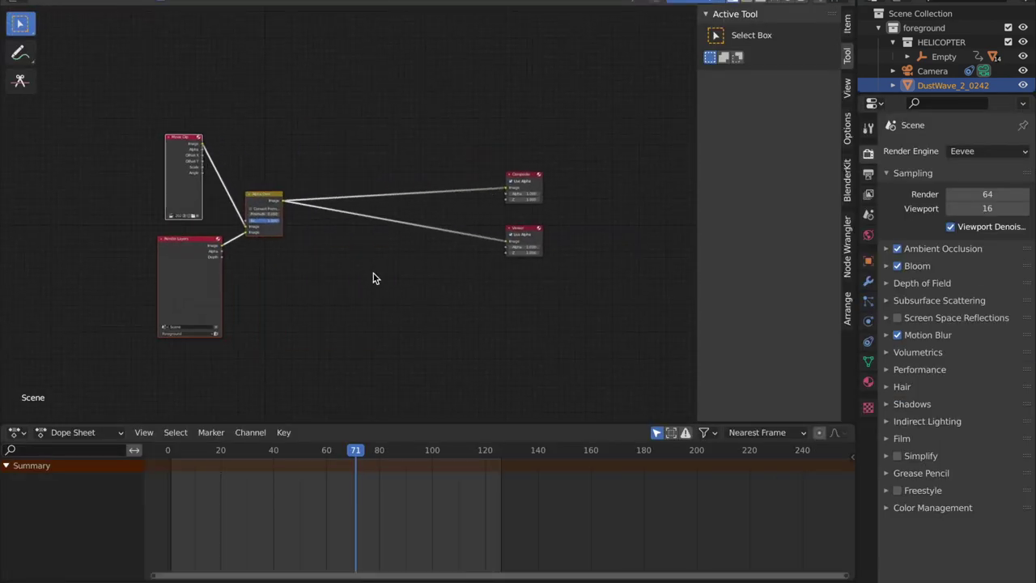
Add a Color Balance node on the link between the Alpha Over and Viewer nodes.
scroll(490, 230, "up", 3)
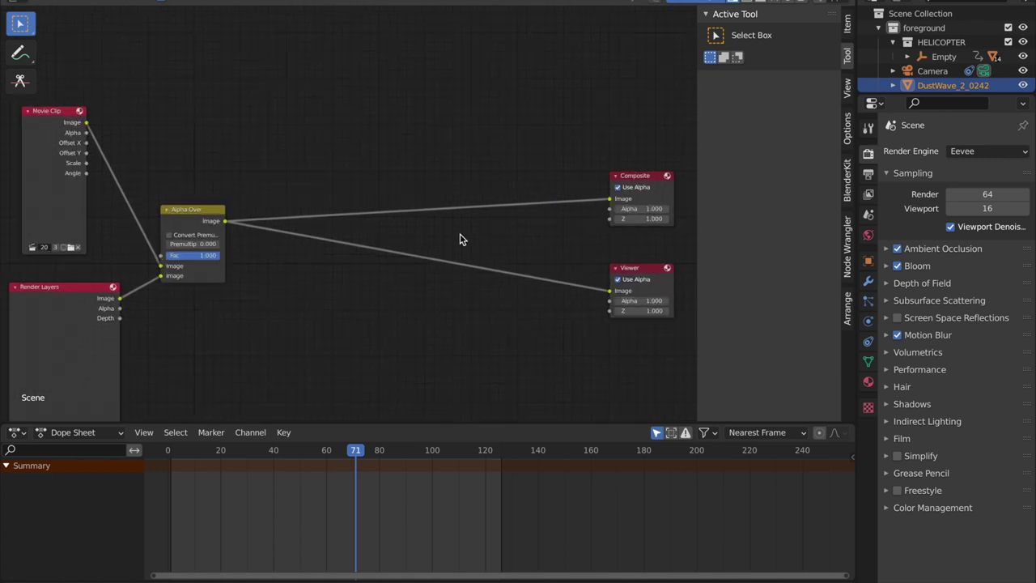
scroll(396, 238, "up", 1)
key("shift+a")
left_click(397, 218)
type("color")
left_click(424, 245)
left_click(402, 256)
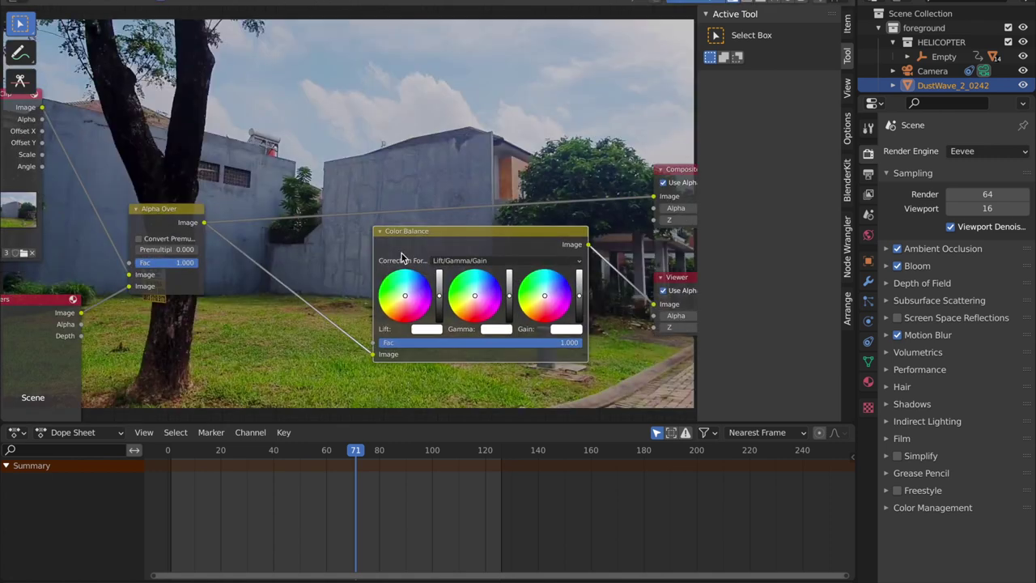
Set the Color Balance correction formula to Offset/Power/Slope (ASC-CDL) and move the node lower.
scroll(416, 248, "up", 3)
left_click(380, 225)
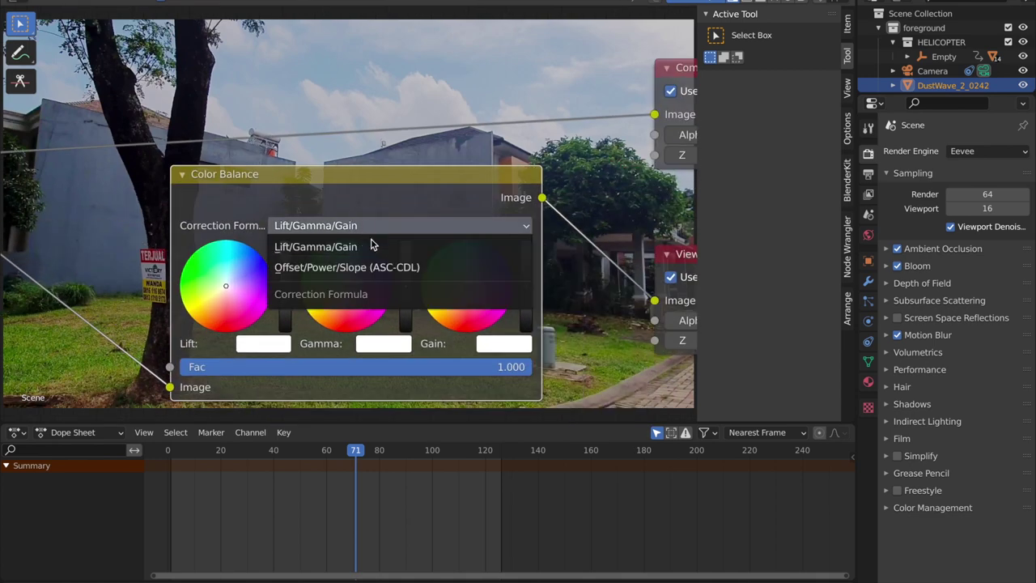
left_click(375, 268)
left_click_drag(440, 174, 379, 215)
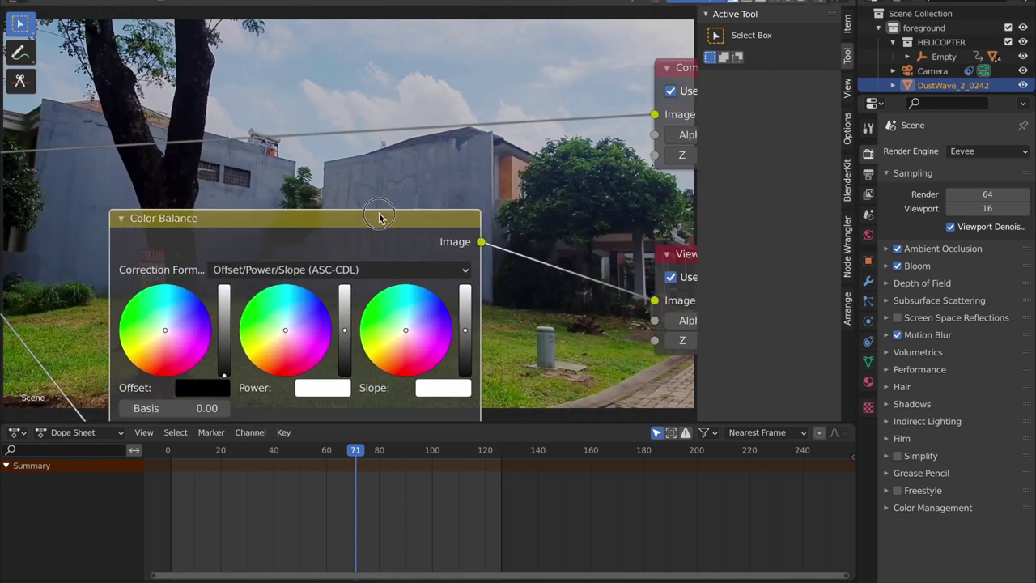
Tint the Color Balance node's Slope colour to a pale yellow.
middle_click_drag(380, 204, 327, 89)
scroll(388, 117, "up", 5)
middle_click_drag(394, 113, 393, 196)
middle_click_drag(344, 309, 207, 220)
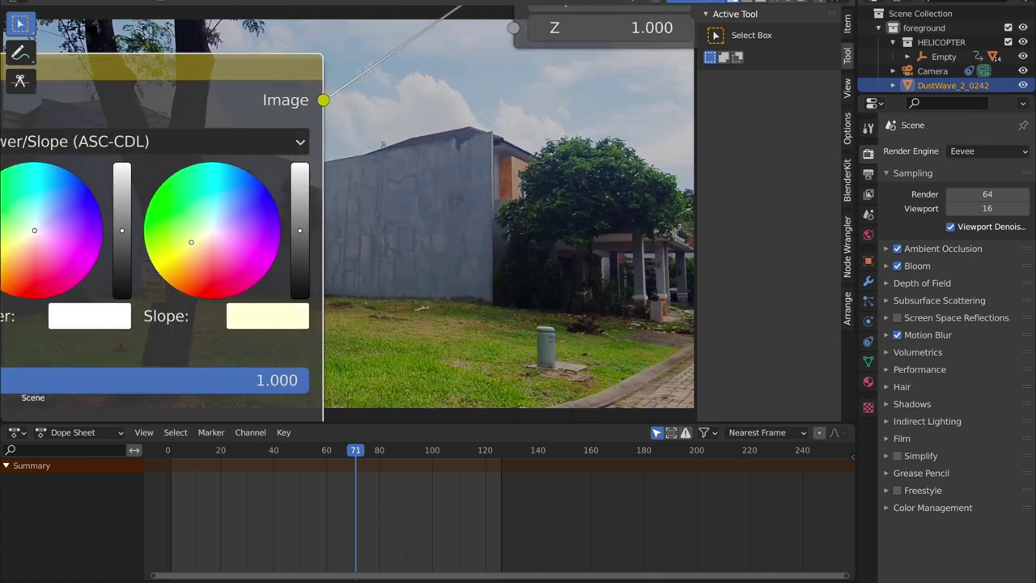
mouse_move(184, 245)
left_mouse_down()
mouse_move(158, 268)
mouse_move(200, 239)
left_mouse_up()
middle_click_drag(207, 242, 370, 245)
middle_click_drag(298, 191, 427, 205)
scroll(316, 251, "up", 1)
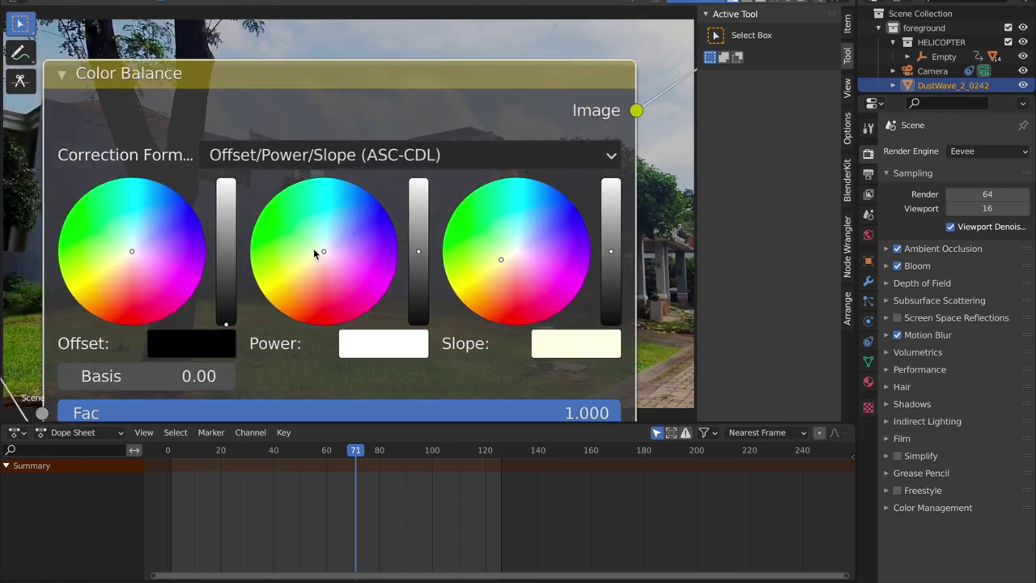
Try a pale yellow tint for the Power colour, then shift it to a pale blue.
left_click_drag(316, 251, 308, 262)
middle_click_drag(377, 163, 247, 264)
scroll(248, 264, "down", 3)
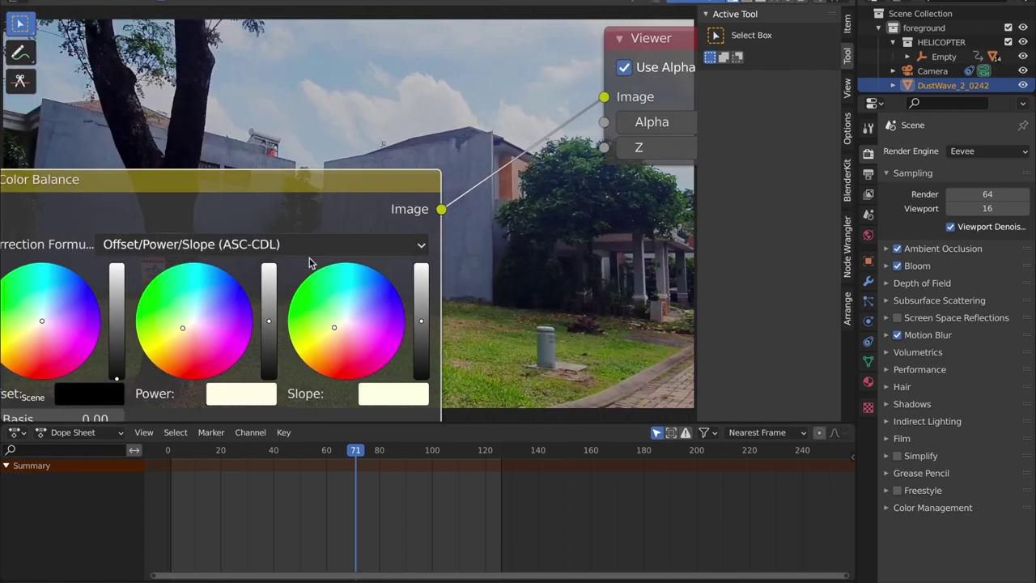
scroll(342, 194, "down", 5)
middle_click_drag(342, 194, 440, 270)
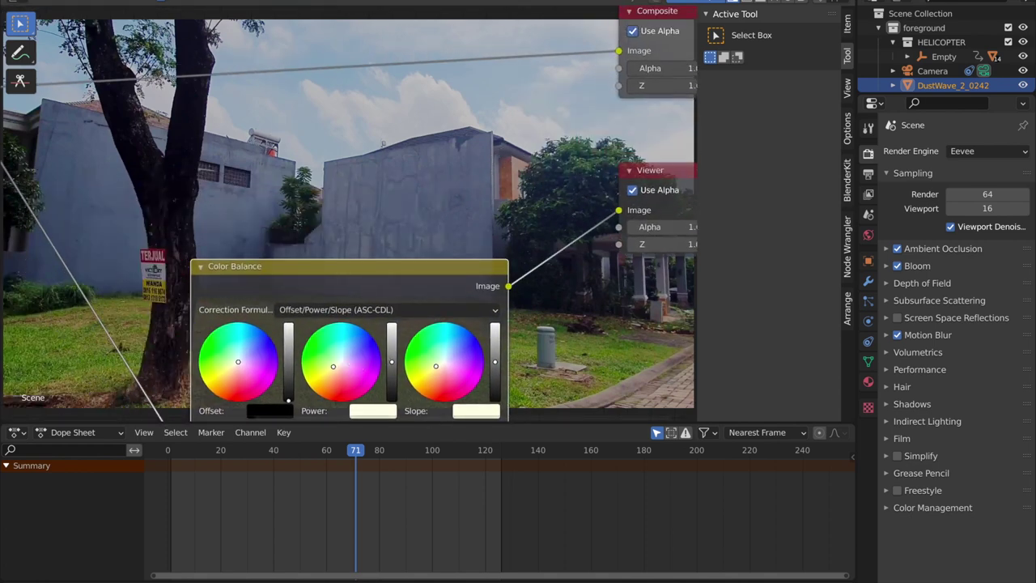
middle_click_drag(400, 301, 385, 261)
scroll(470, 283, "up", 6)
middle_click_drag(470, 283, 485, 134)
scroll(398, 265, "up", 4)
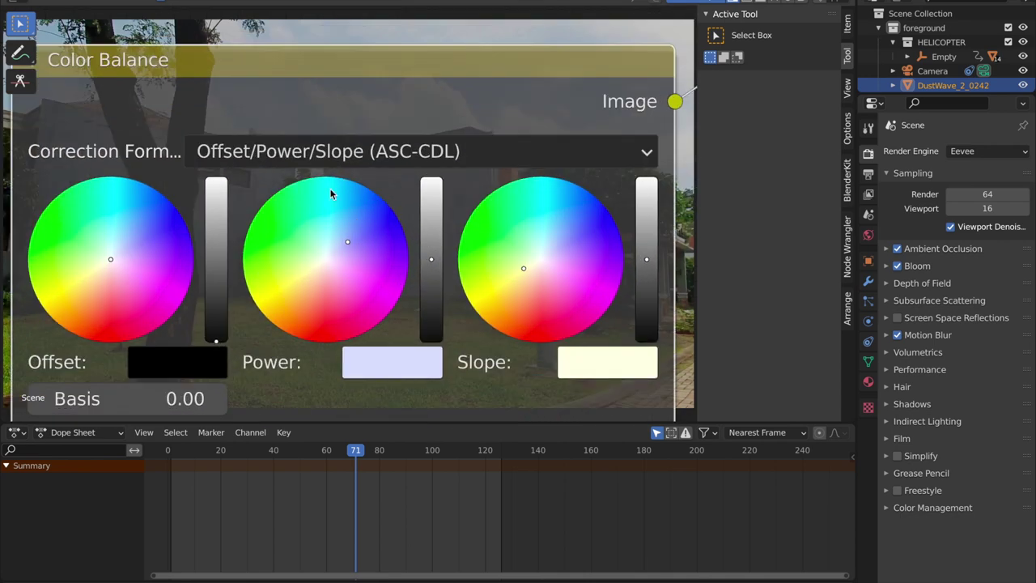
left_click(21, 53)
mouse_move(294, 121)
left_mouse_down()
mouse_move(412, 229)
mouse_move(293, 123)
left_mouse_up()
key("ctrl+z")
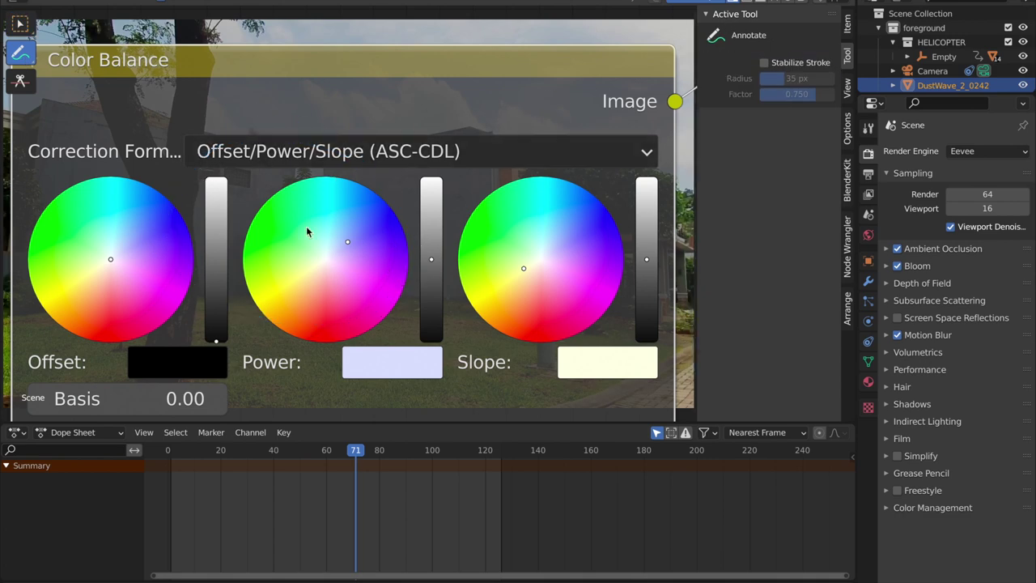
Test strong blue and saturated yellow for the Power colour, then set it to a pale lavender blue.
left_click_drag(349, 242, 391, 208)
scroll(466, 234, "down", 4)
middle_click_drag(461, 243, 228, 202)
middle_click_drag(473, 273, 705, 283)
left_click_drag(344, 187, 258, 249)
middle_click_drag(562, 251, 445, 243)
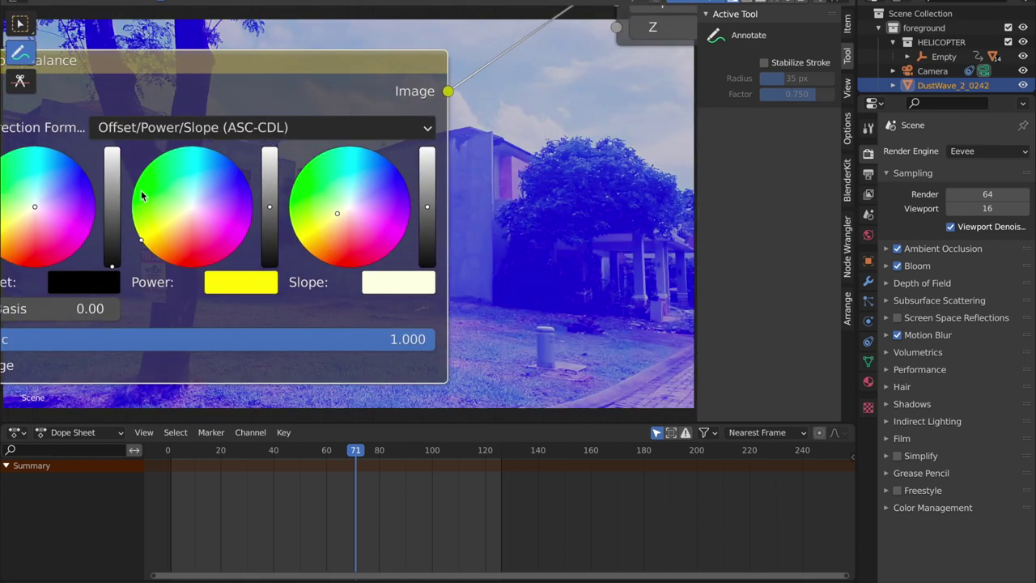
scroll(141, 190, "up", 2)
middle_click_drag(141, 190, 340, 232)
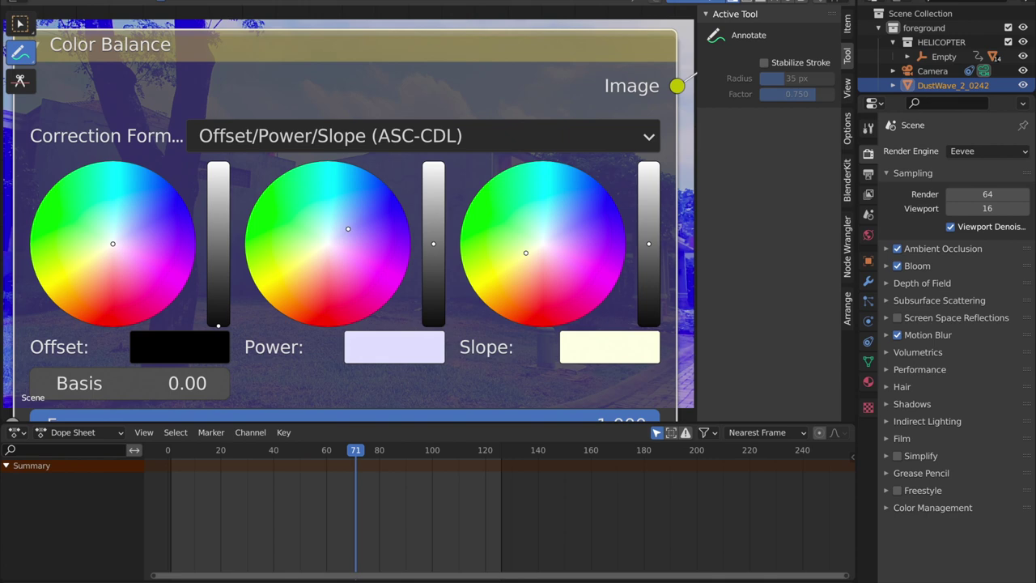
Render the current frame, number 71, as a still image.
middle_click_drag(349, 225, 140, 220)
scroll(139, 220, "down", 8)
middle_click_drag(416, 217, 510, 251)
scroll(521, 240, "down", 7)
mouse_move(595, 259)
middle_mouse_down()
mouse_move(421, 199)
mouse_move(377, 232)
mouse_move(401, 260)
mouse_move(610, 253)
middle_mouse_up()
scroll(377, 232, "down", 5)
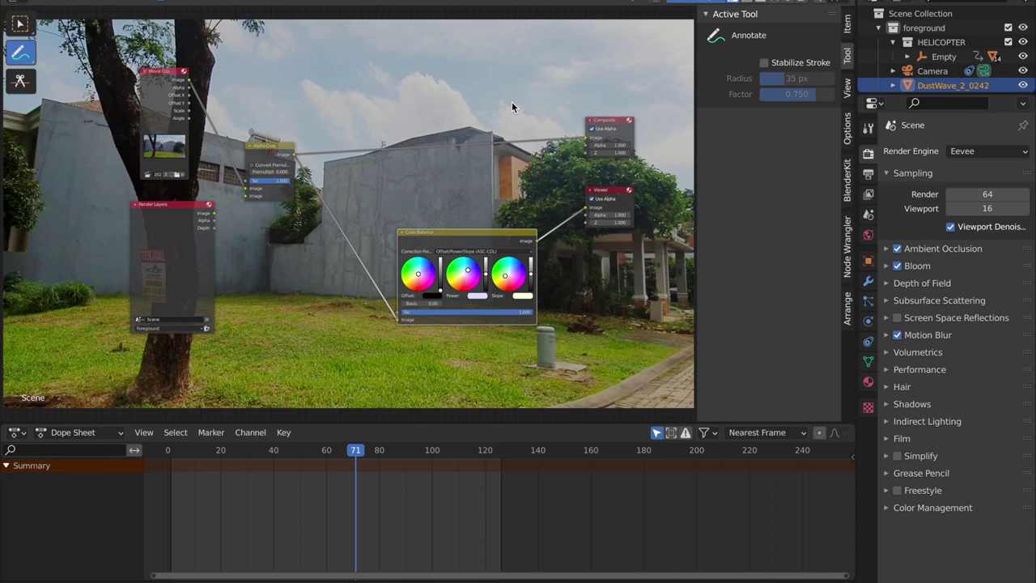
key("F12")
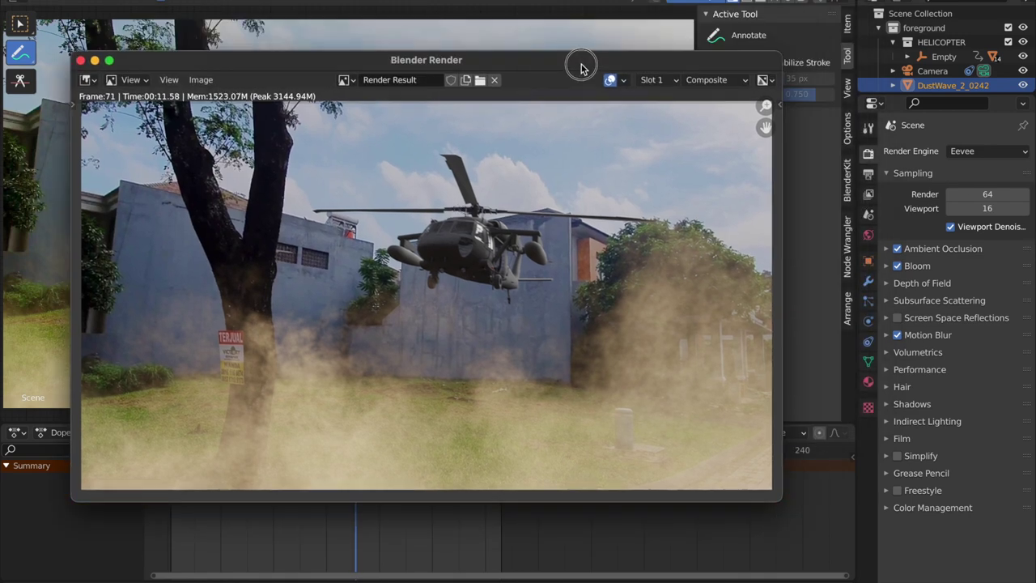
Examine the rendered helicopter, its motion blur and the surrounding dust in close-up and full-frame views.
scroll(494, 273, "up", 5)
middle_click_drag(494, 273, 444, 375)
scroll(558, 289, "down", 6)
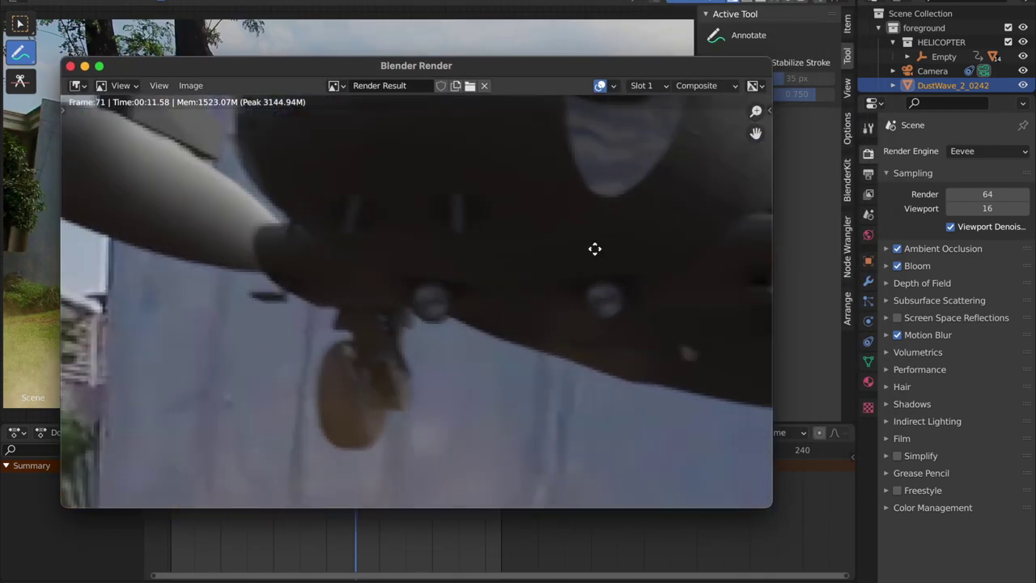
scroll(528, 252, "down", 4)
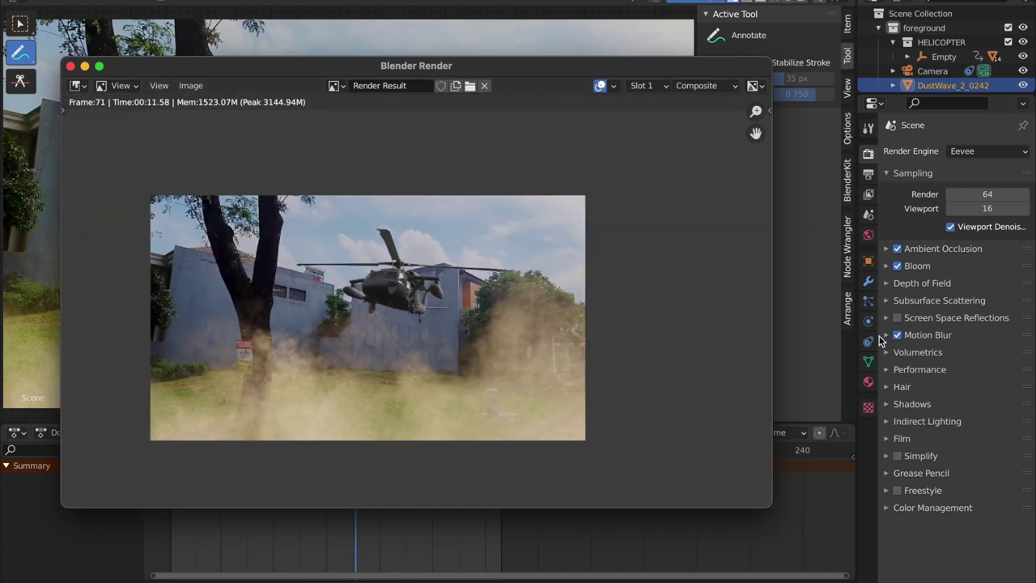
left_click(924, 337)
left_click(924, 338)
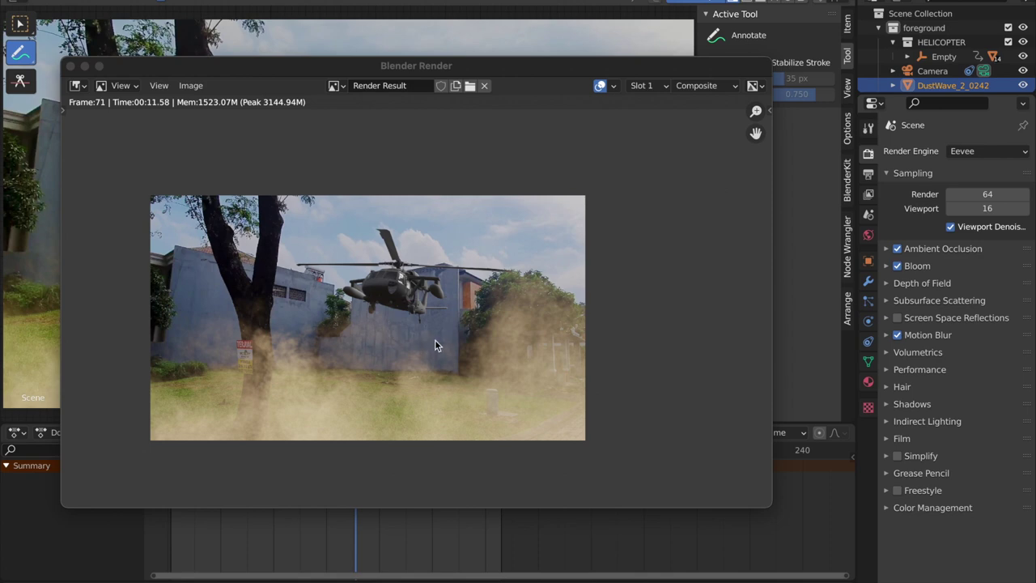
scroll(469, 336, "up", 1)
scroll(509, 340, "up", 1)
scroll(506, 324, "down", 1)
middle_click_drag(502, 322, 517, 304)
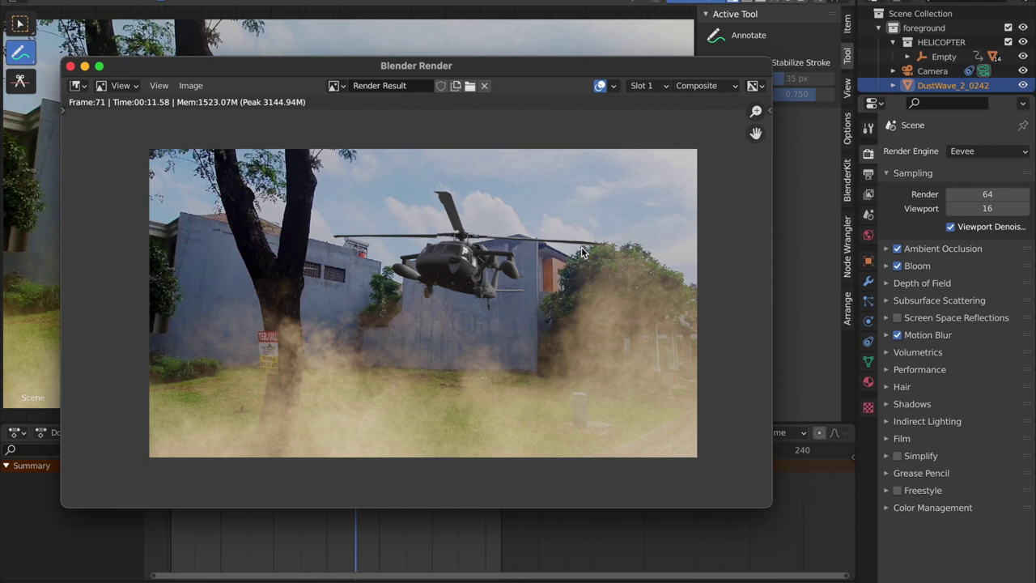
scroll(440, 308, "up", 2)
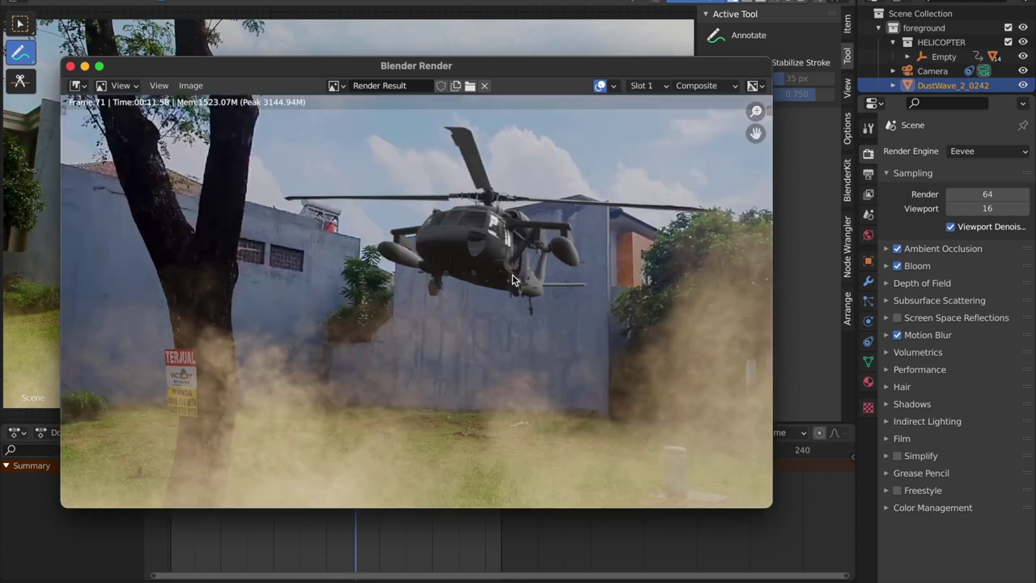
scroll(437, 259, "down", 4)
scroll(433, 212, "up", 3)
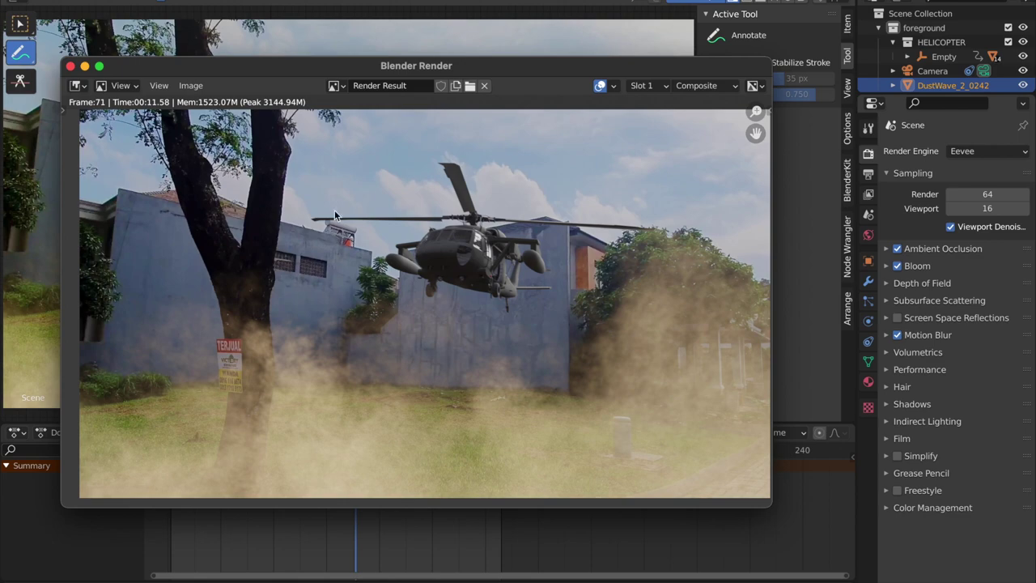
Compare the rendered frame with the colour-balanced backdrop in the compositor, then close the render window.
left_click_drag(494, 71, 834, 460)
scroll(595, 277, "down", 2)
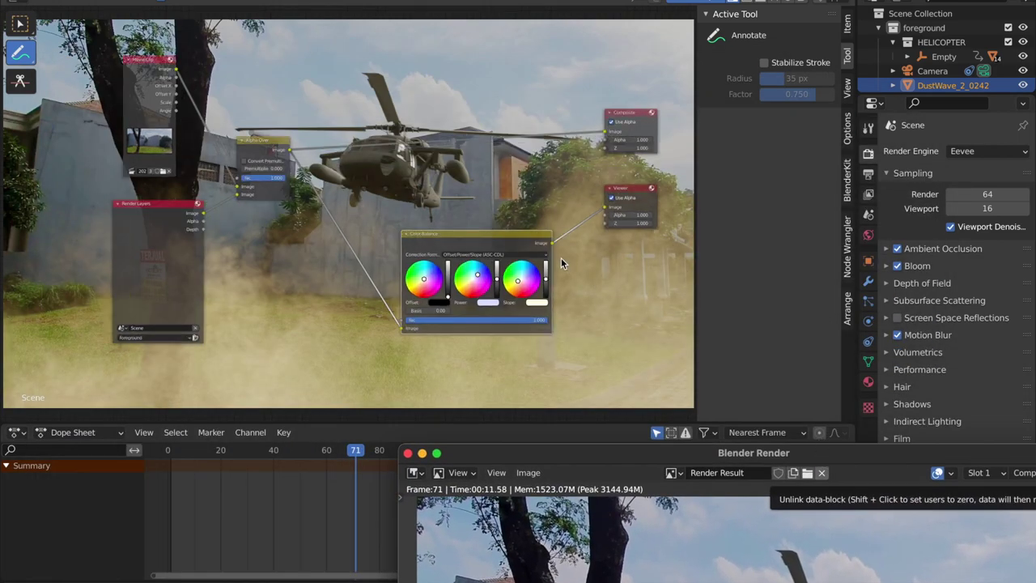
left_click_drag(671, 454, 557, 77)
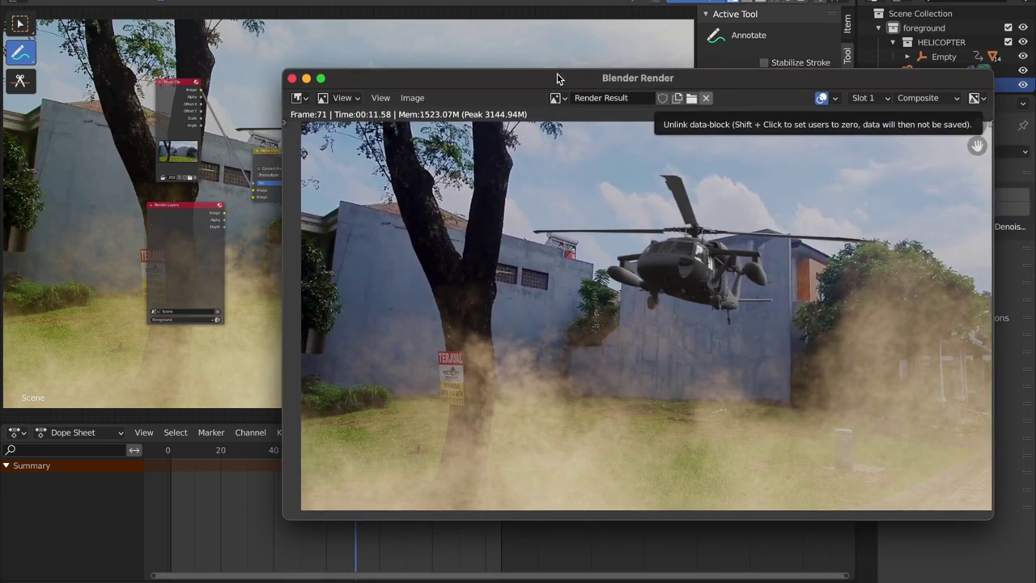
left_click(292, 79)
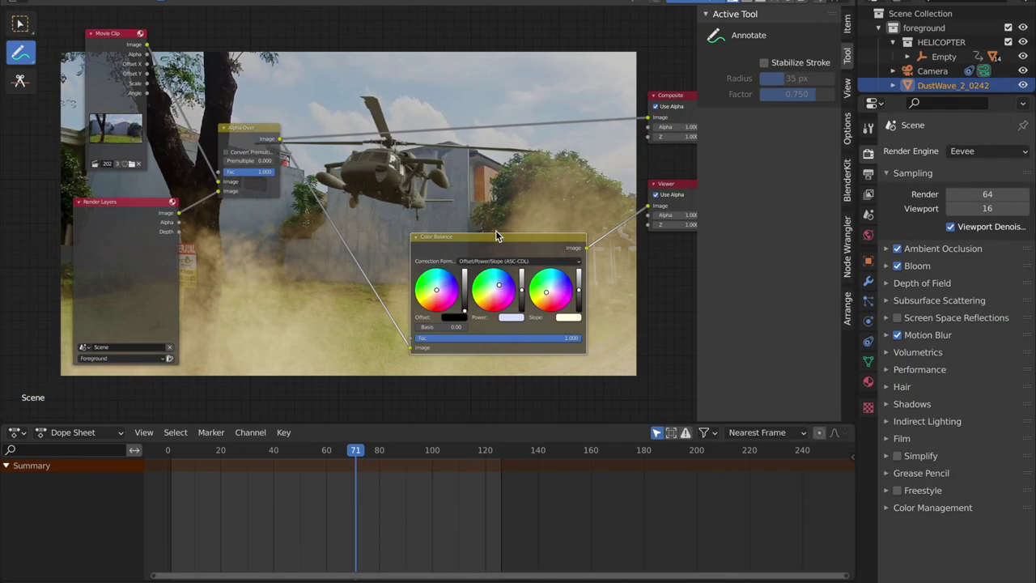
Connect the Color Balance node's Image output to the Composite node's Image input, removing the stray annotation stroke.
scroll(497, 234, "down", 1)
scroll(509, 232, "down", 1)
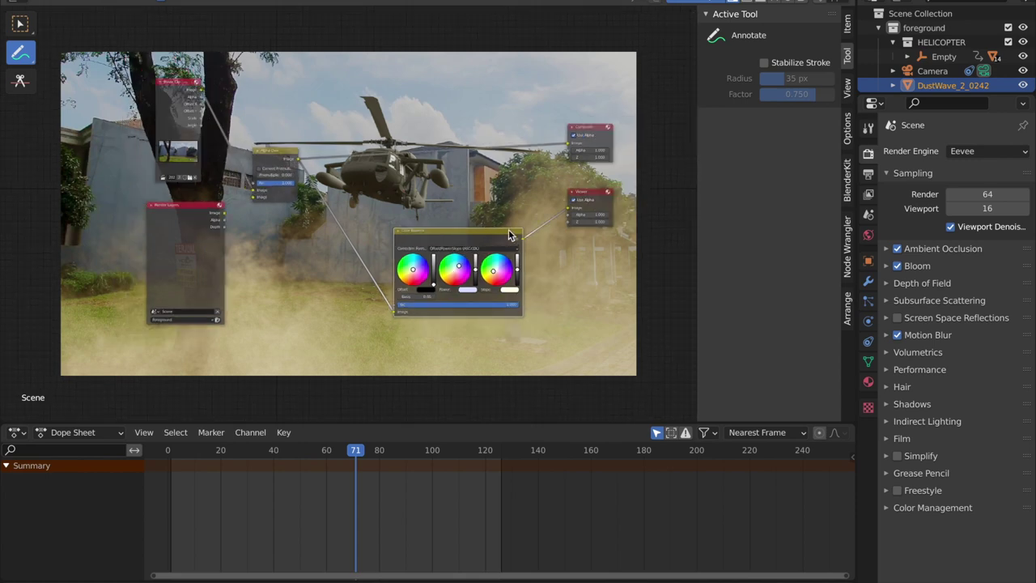
scroll(509, 233, "up", 2)
scroll(429, 243, "up", 2)
mouse_move(421, 303)
left_mouse_down()
mouse_move(463, 185)
mouse_move(474, 187)
left_mouse_up()
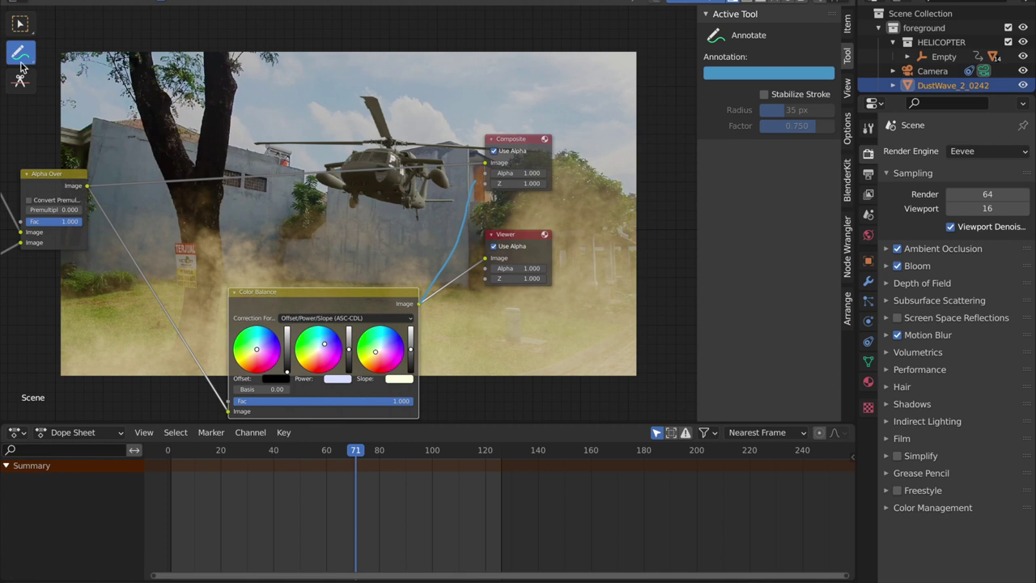
key("ctrl+z")
left_click(16, 29)
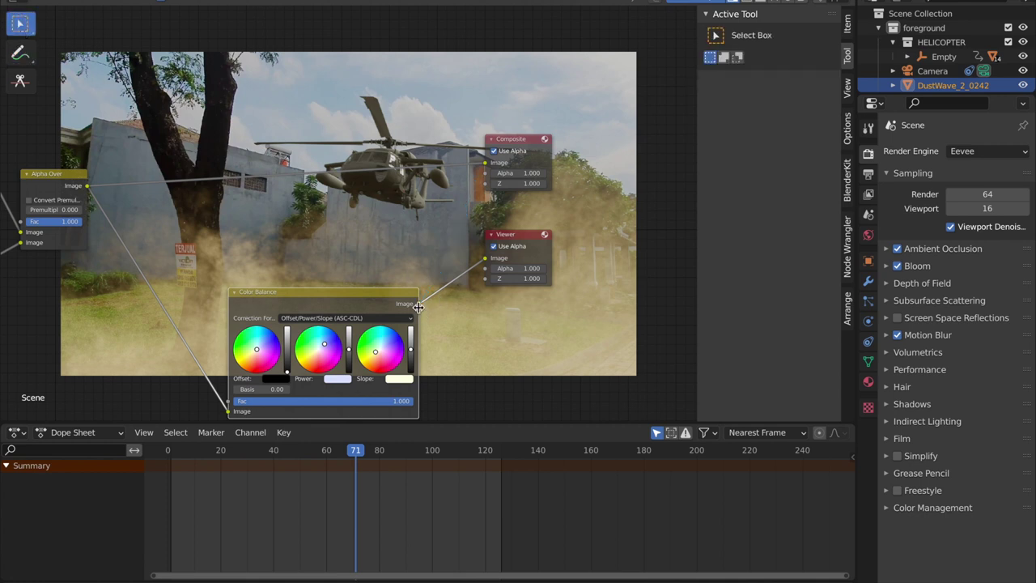
left_click_drag(419, 304, 485, 164)
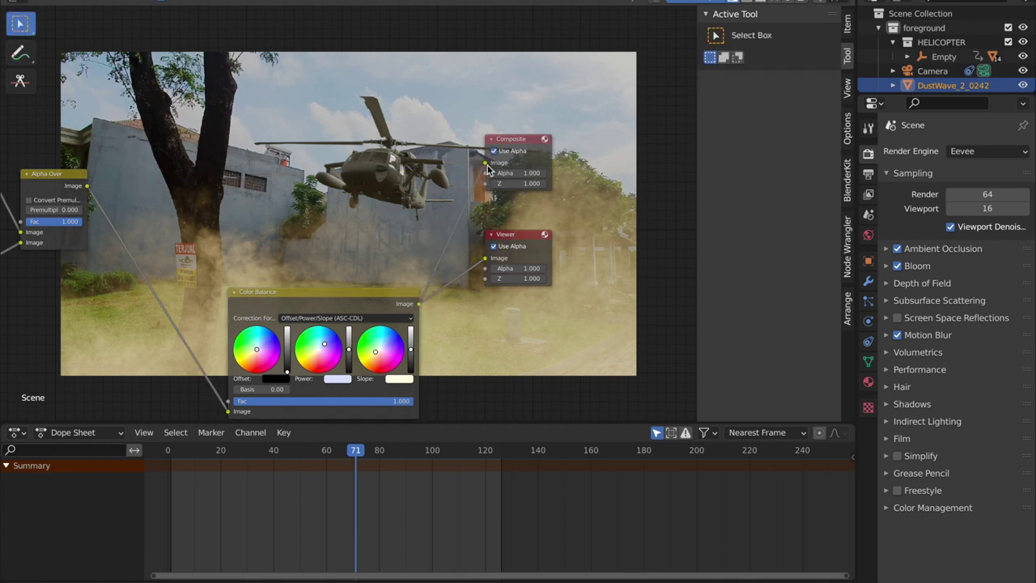